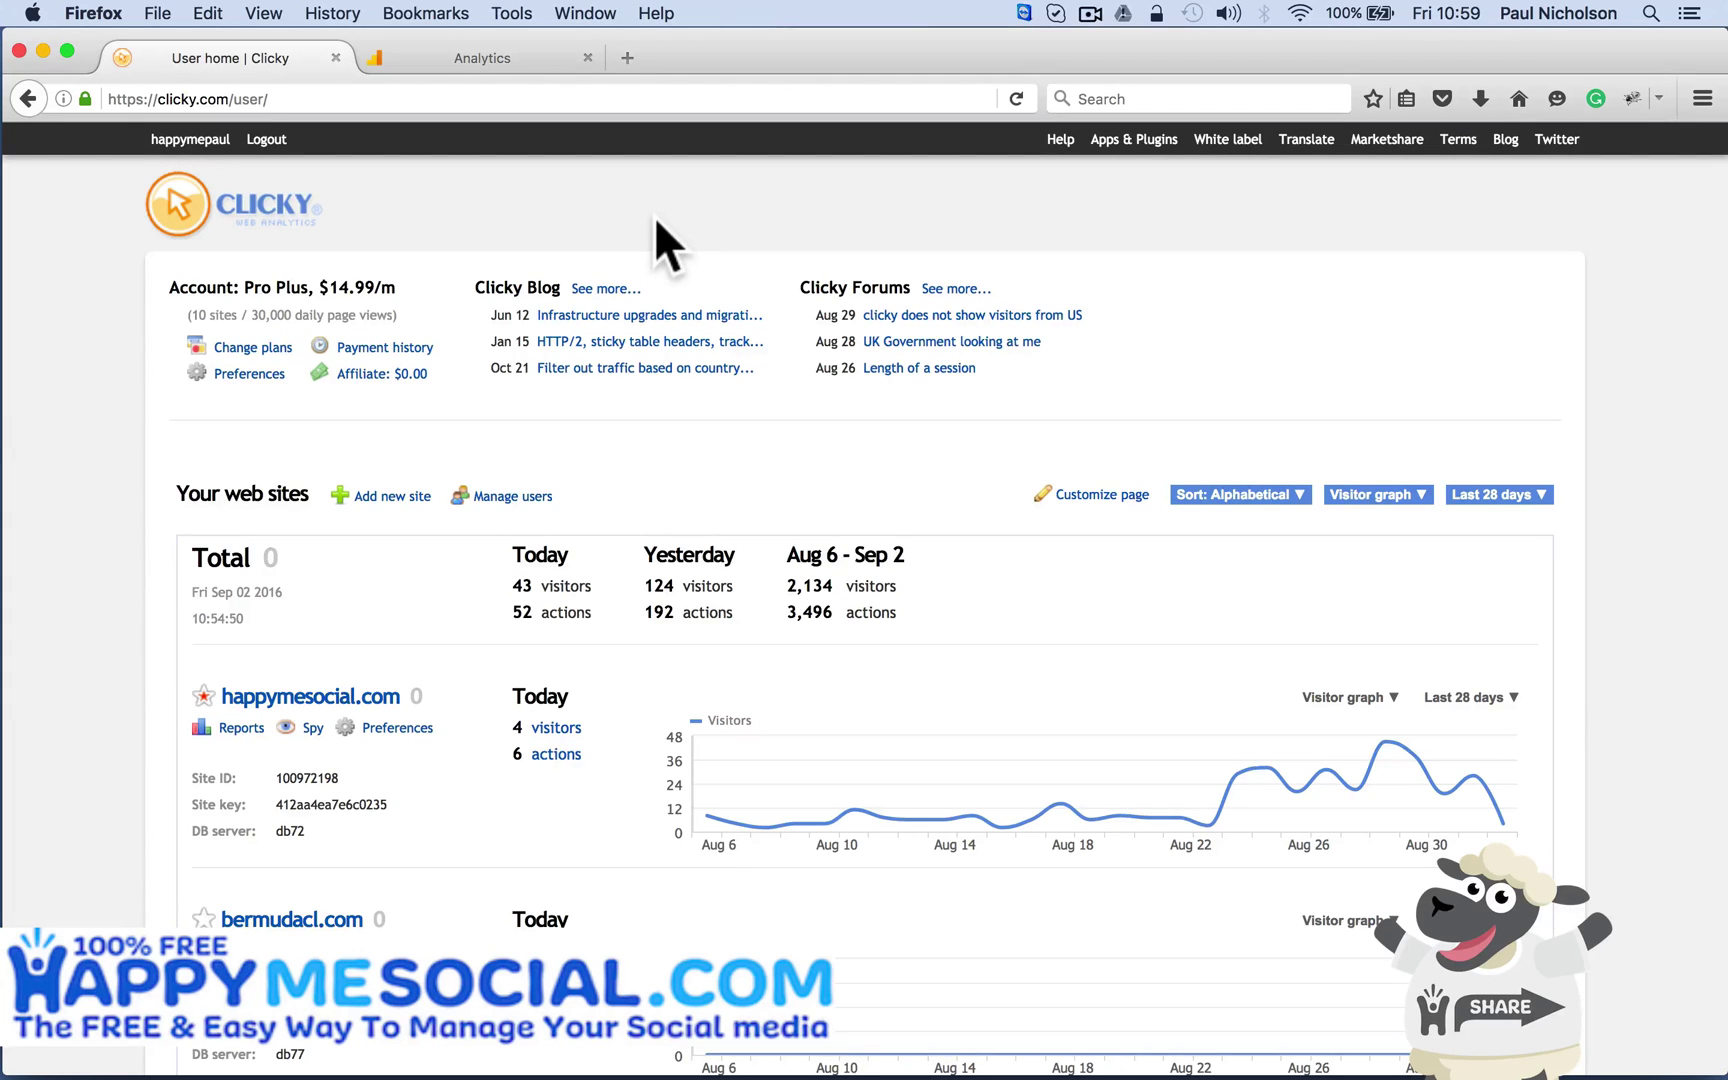
scroll(666, 450, down, 1)
scroll(666, 449, down, 8)
scroll(666, 446, down, 4)
scroll(666, 439, up, 1)
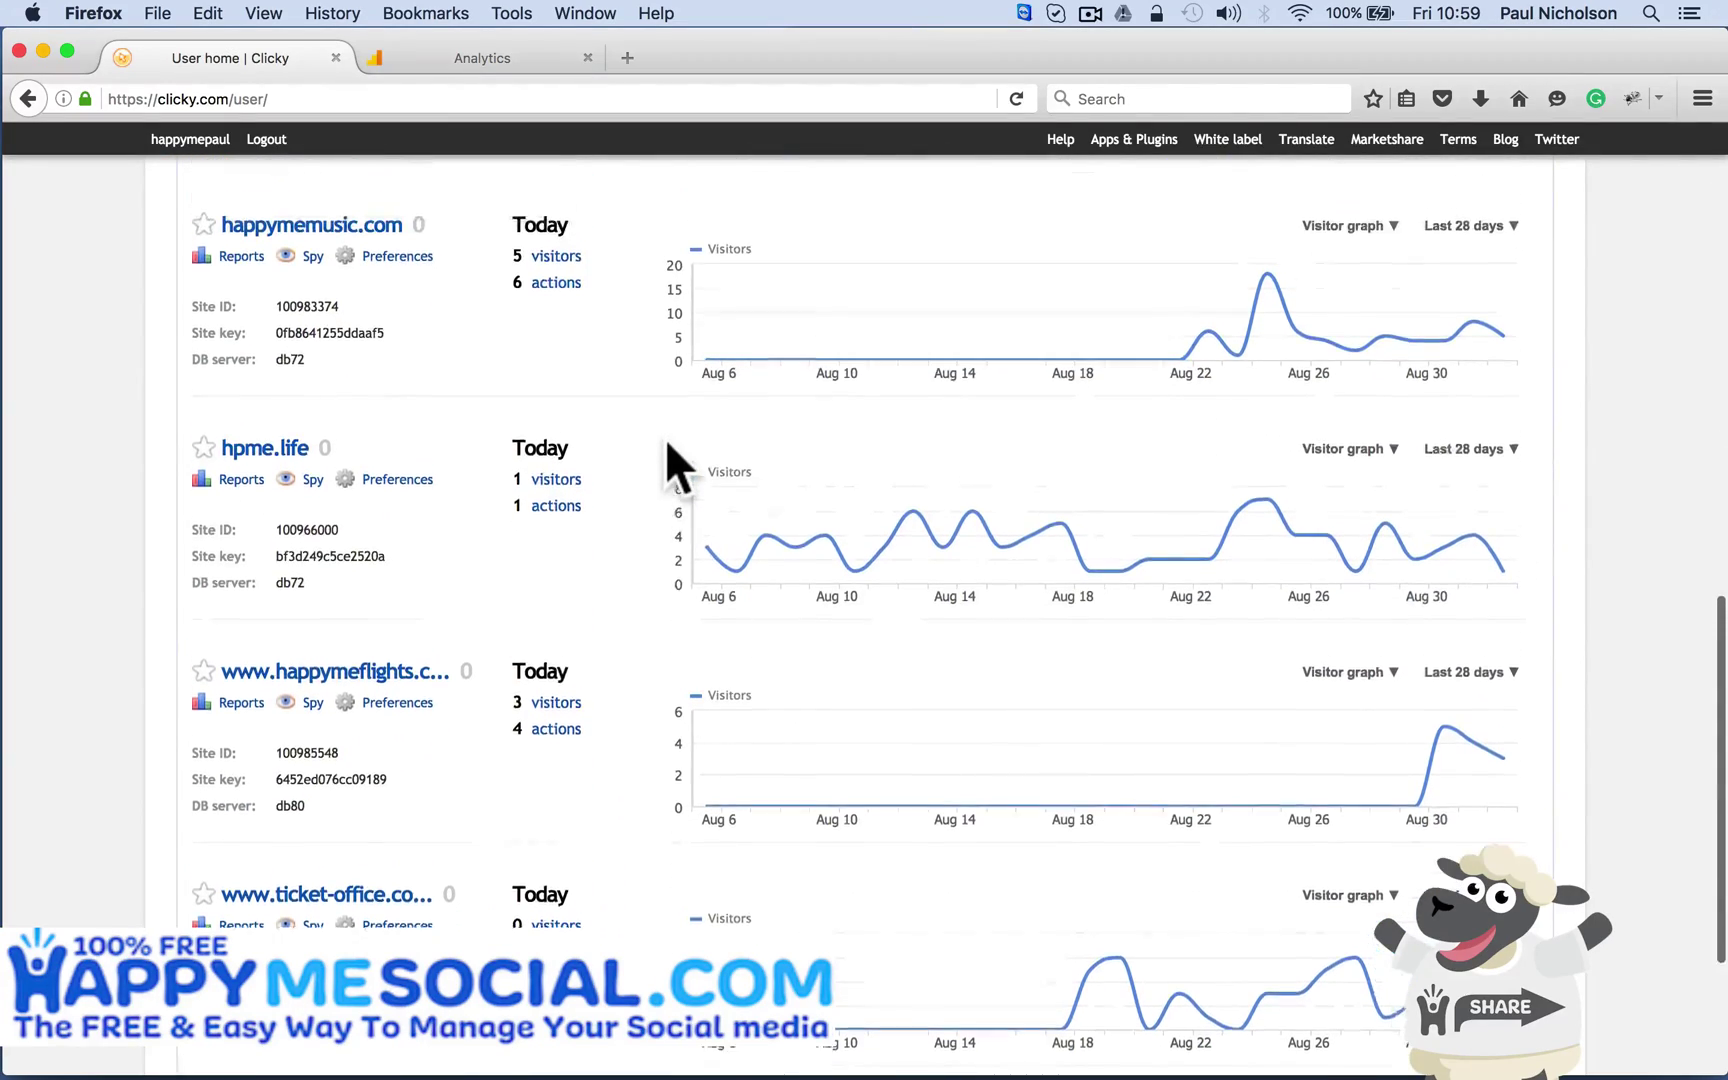
scroll(666, 439, up, 2)
scroll(666, 439, up, 1)
scroll(666, 439, up, 1)
scroll(665, 438, up, 2)
scroll(665, 437, up, 1)
scroll(665, 438, up, 1)
scroll(665, 437, up, 1)
scroll(666, 438, up, 2)
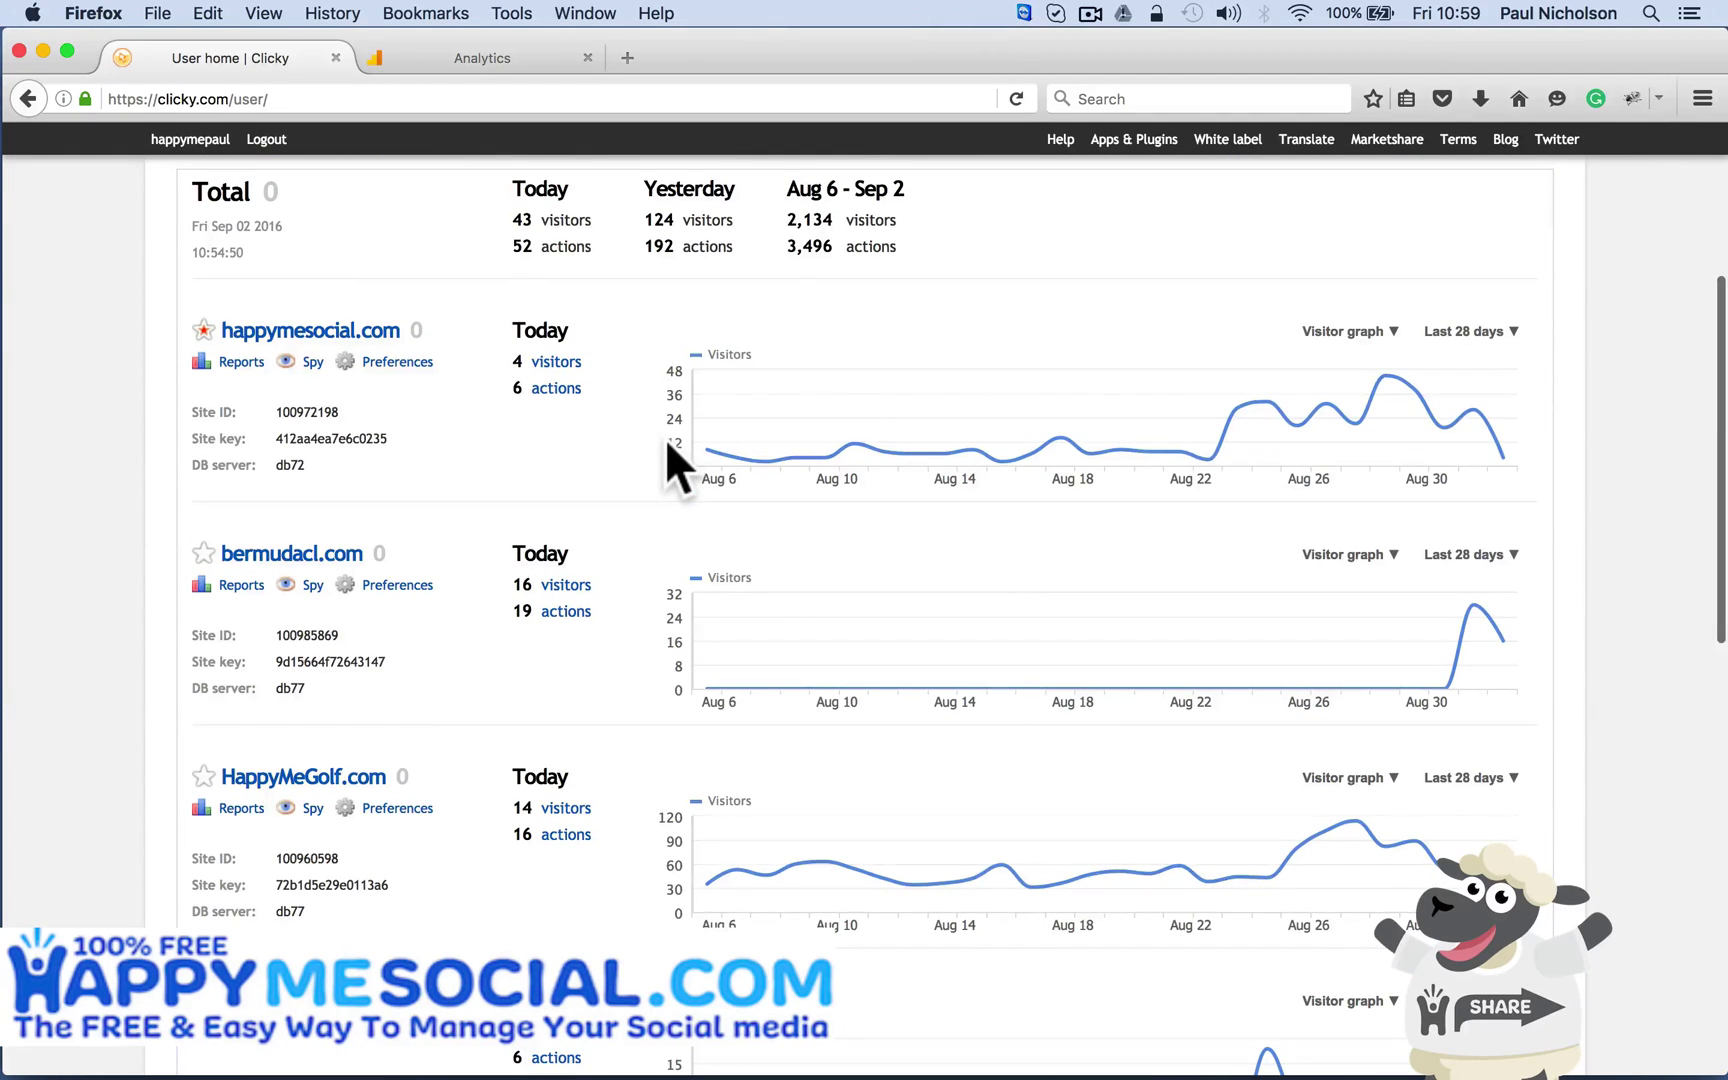
scroll(665, 438, up, 2)
scroll(665, 437, up, 1)
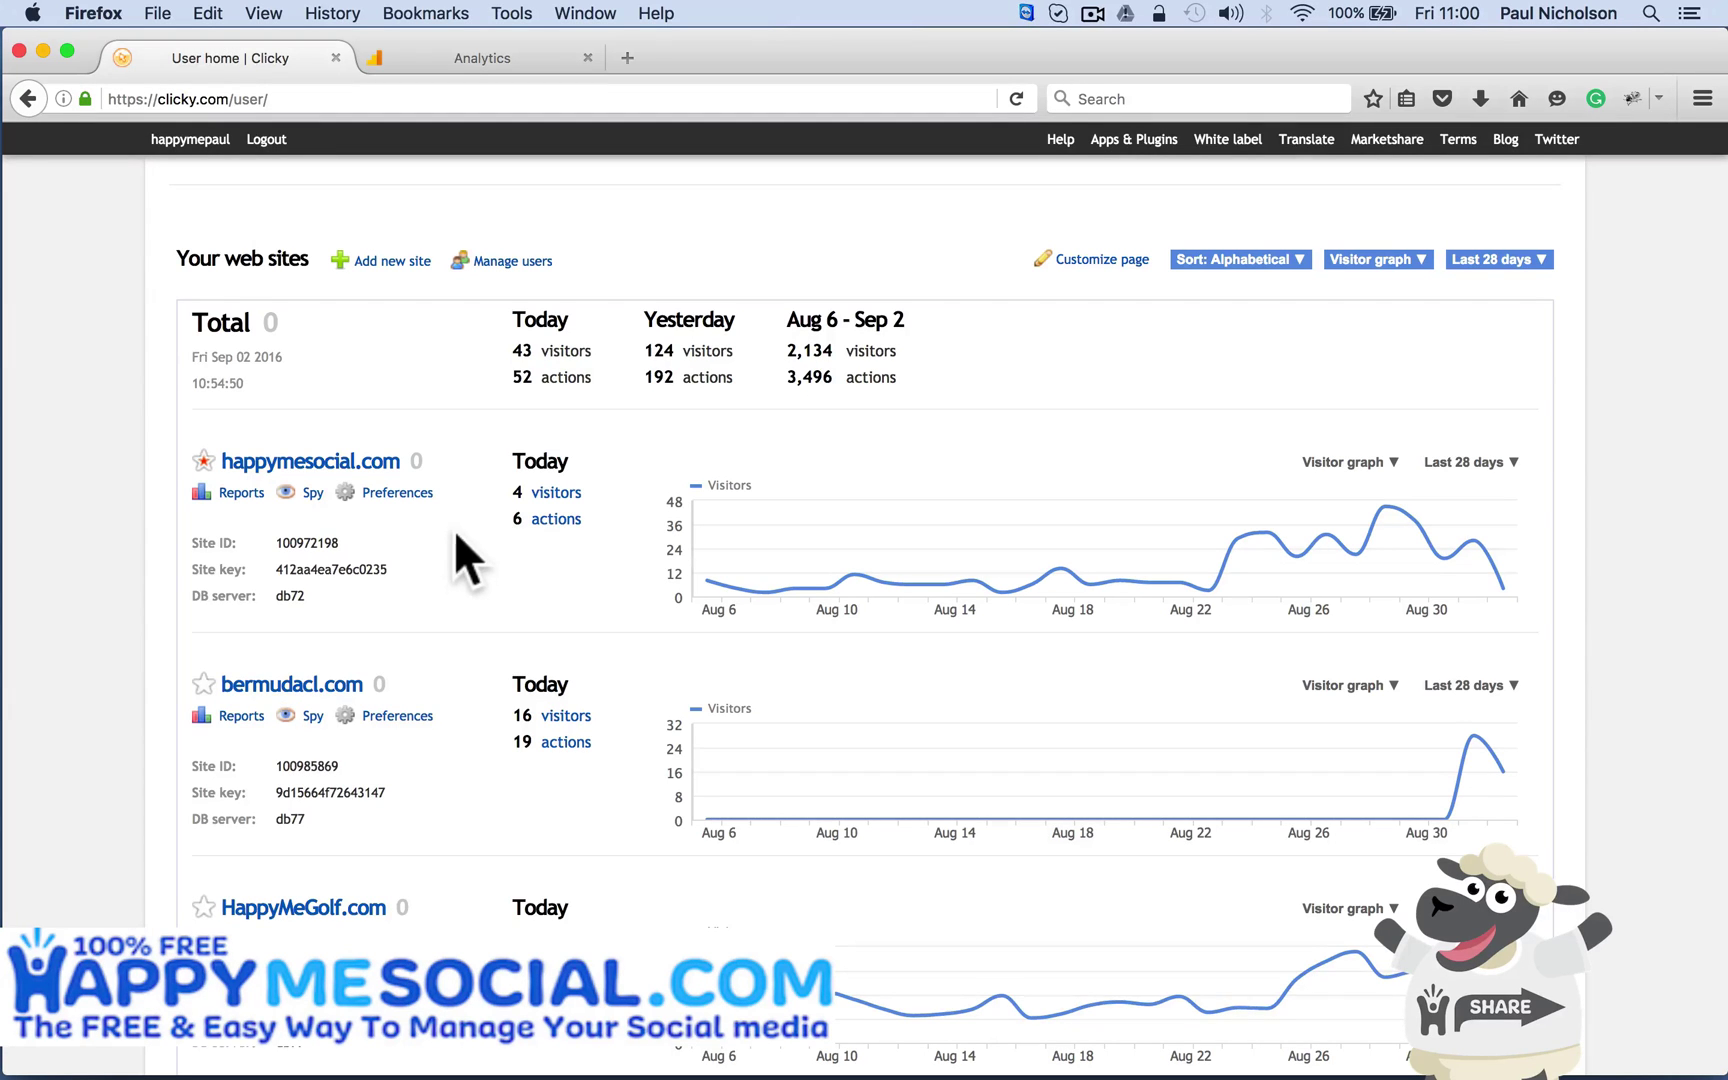
scroll(505, 843, down, 4)
scroll(504, 839, up, 7)
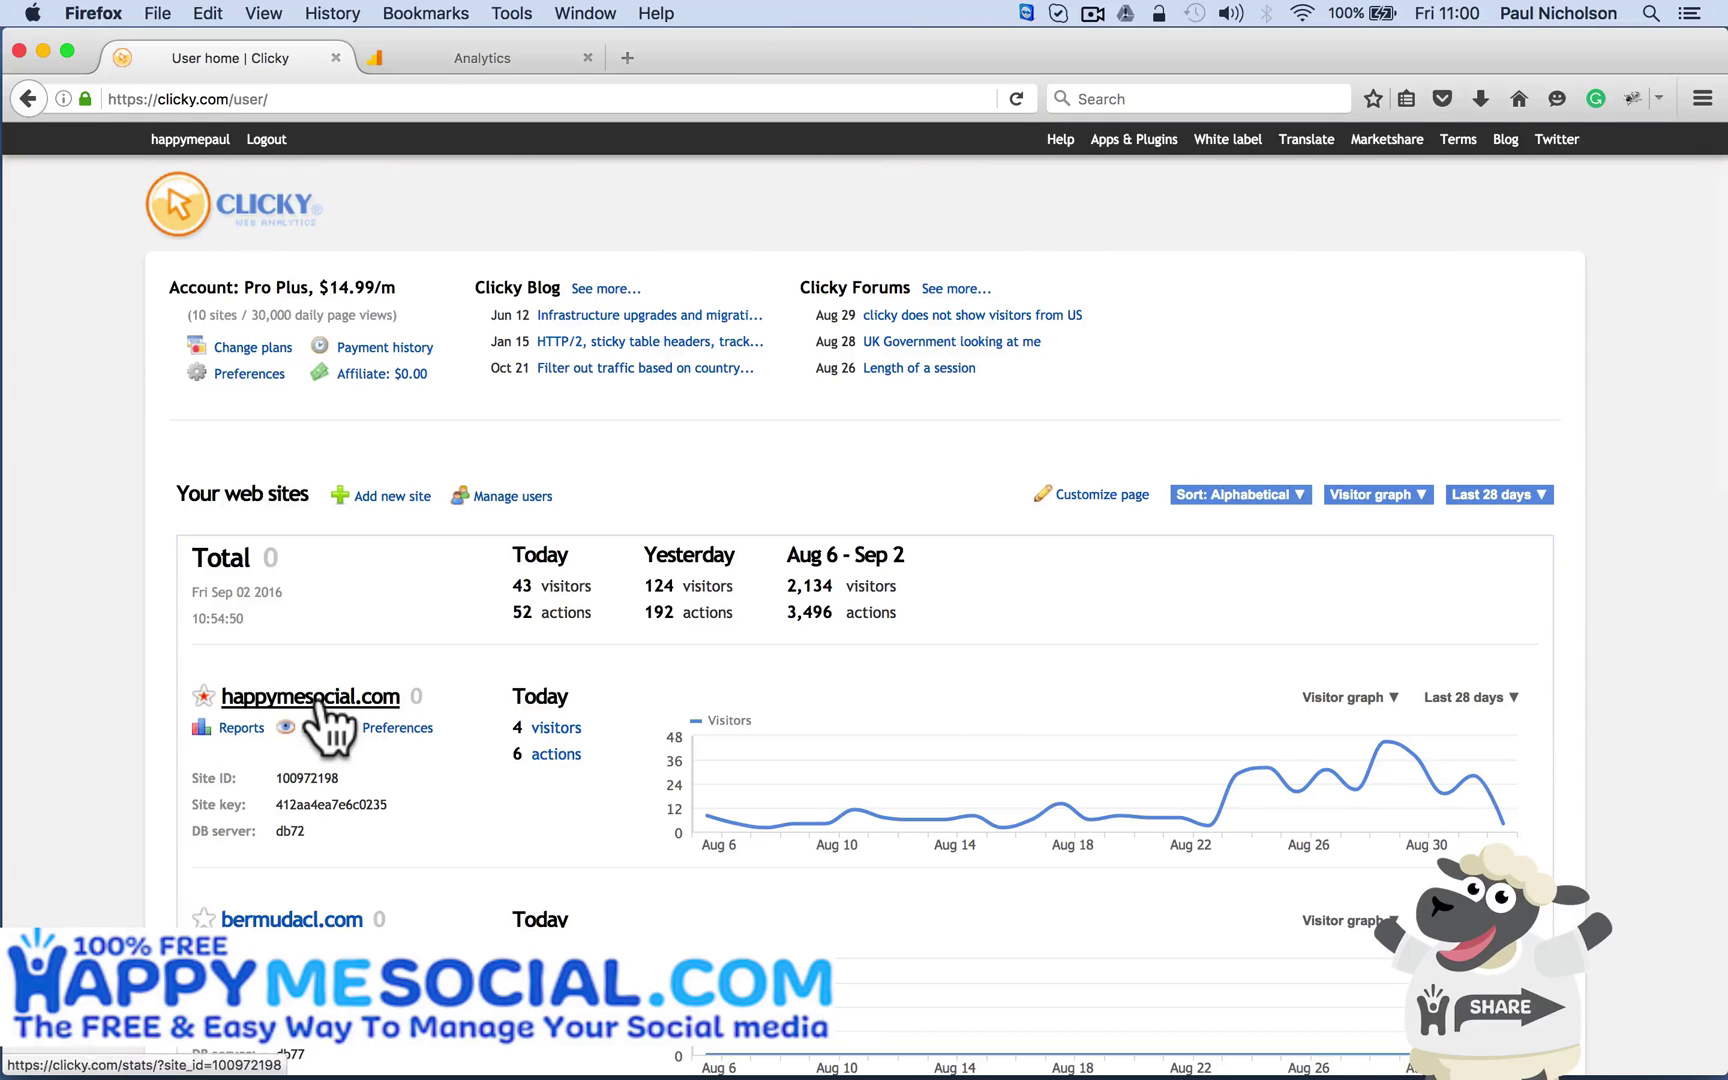
Check the Google Analytics tab, then return from the happymesocial.com dashboard to the Clicky user home
click(316, 695)
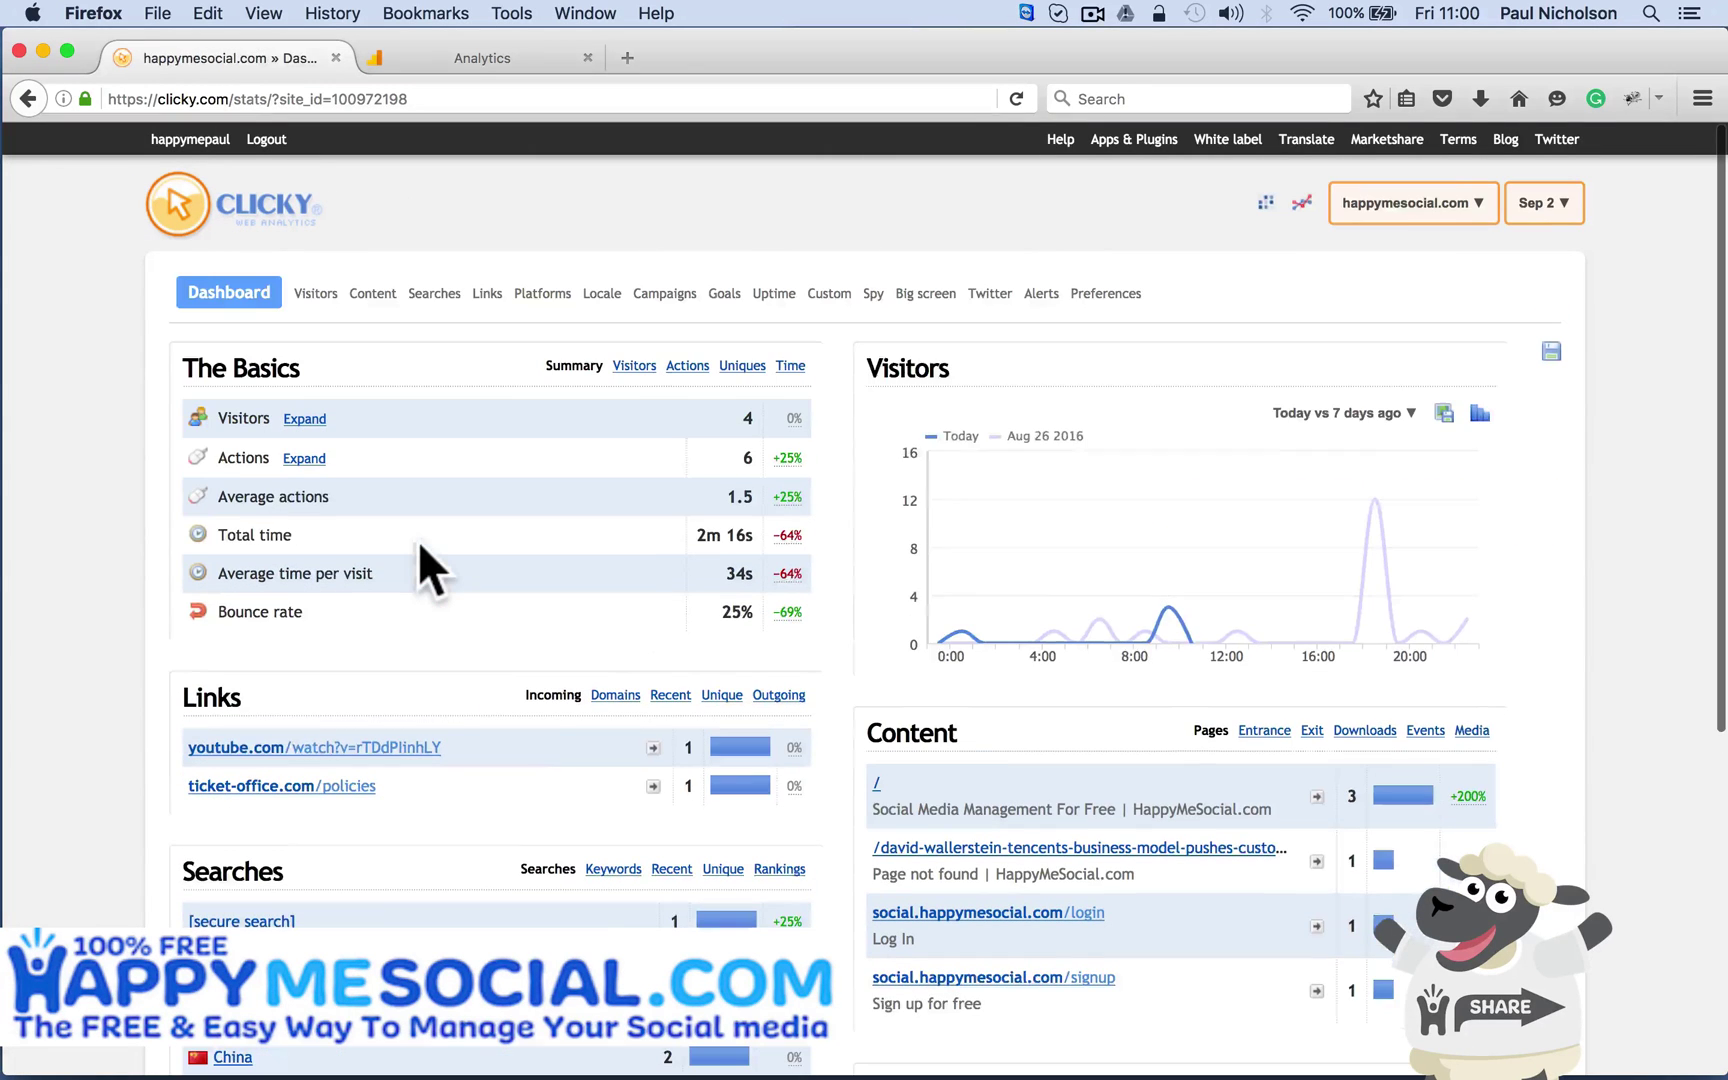
scroll(450, 671, down, 2)
scroll(450, 671, down, 3)
scroll(450, 672, up, 5)
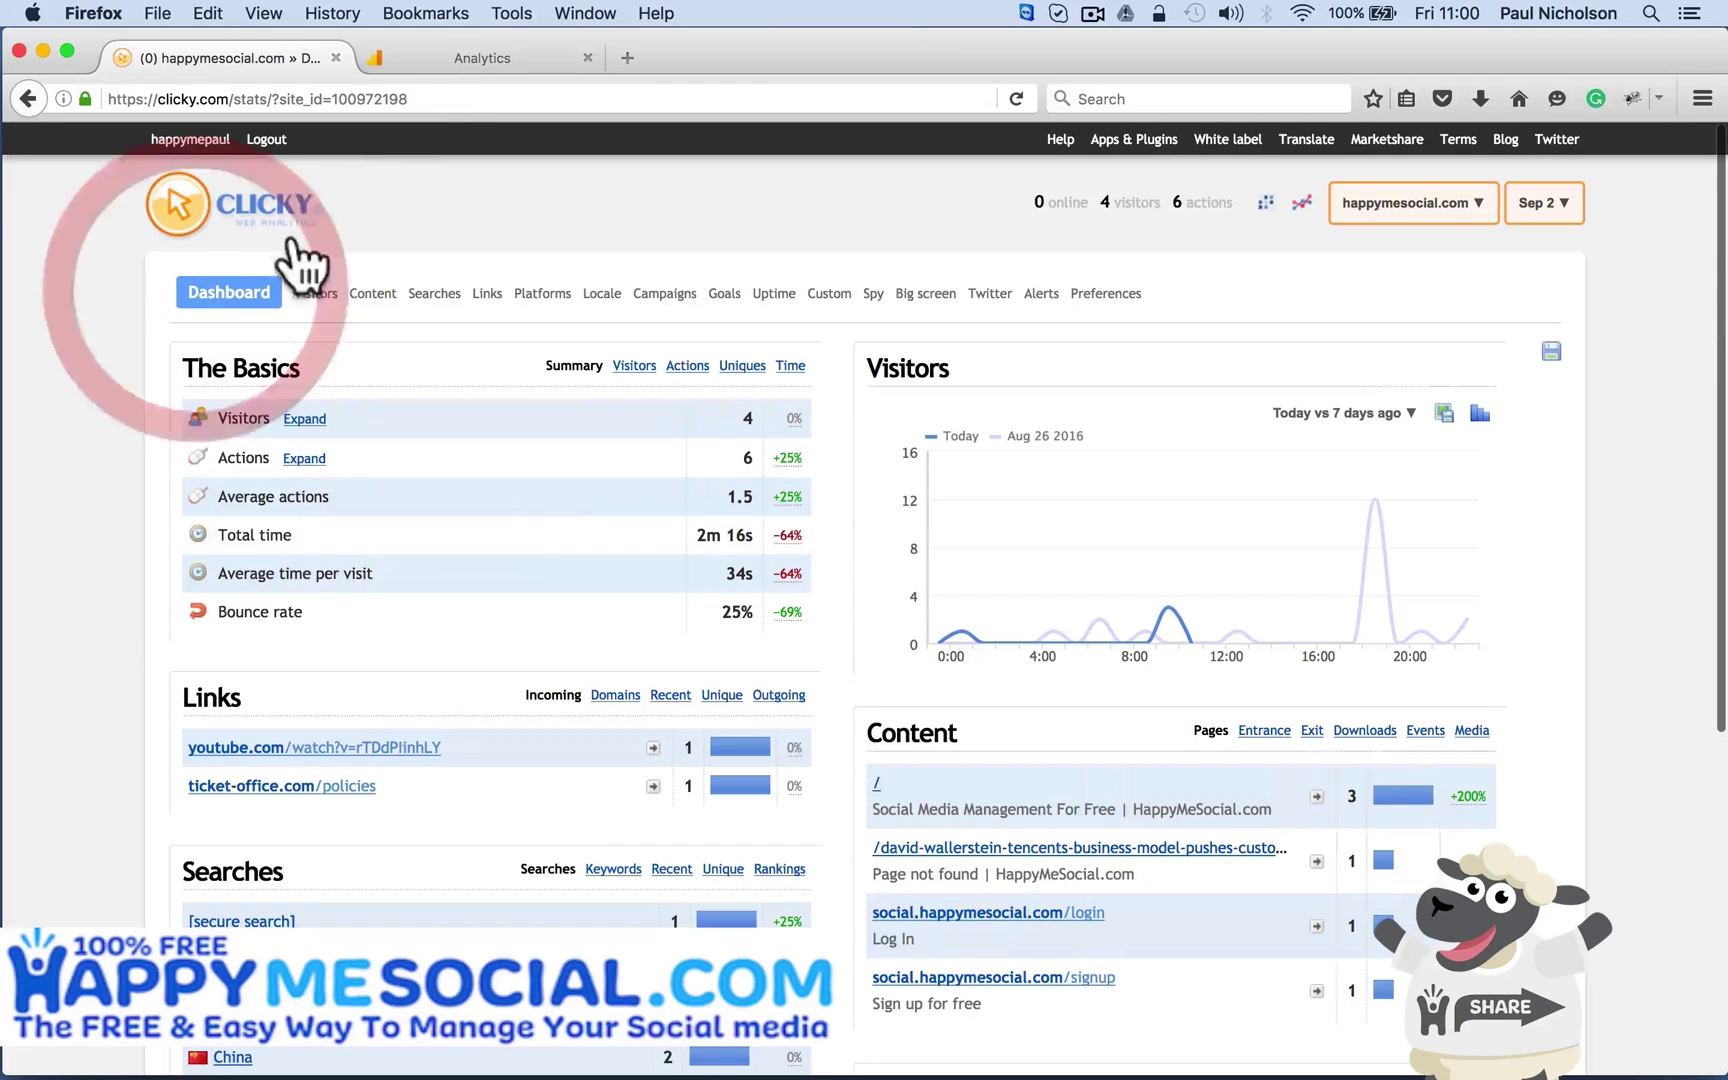
click(453, 57)
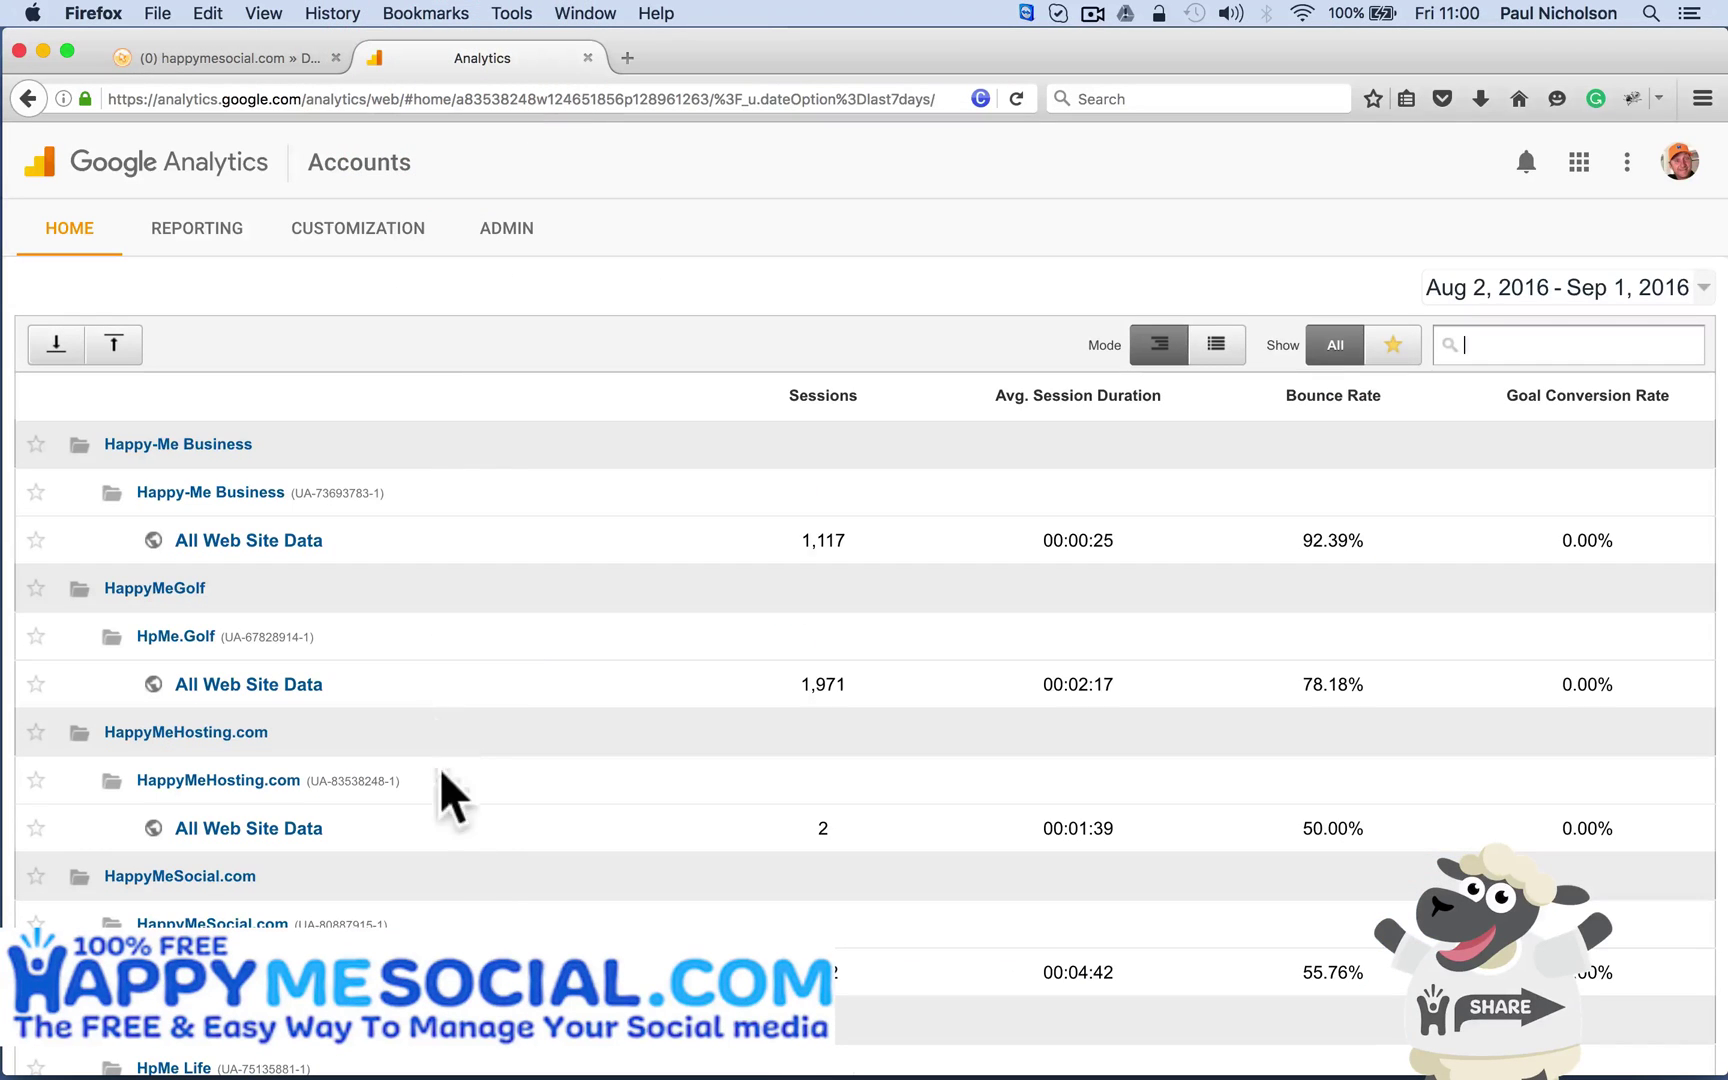
scroll(559, 810, down, 3)
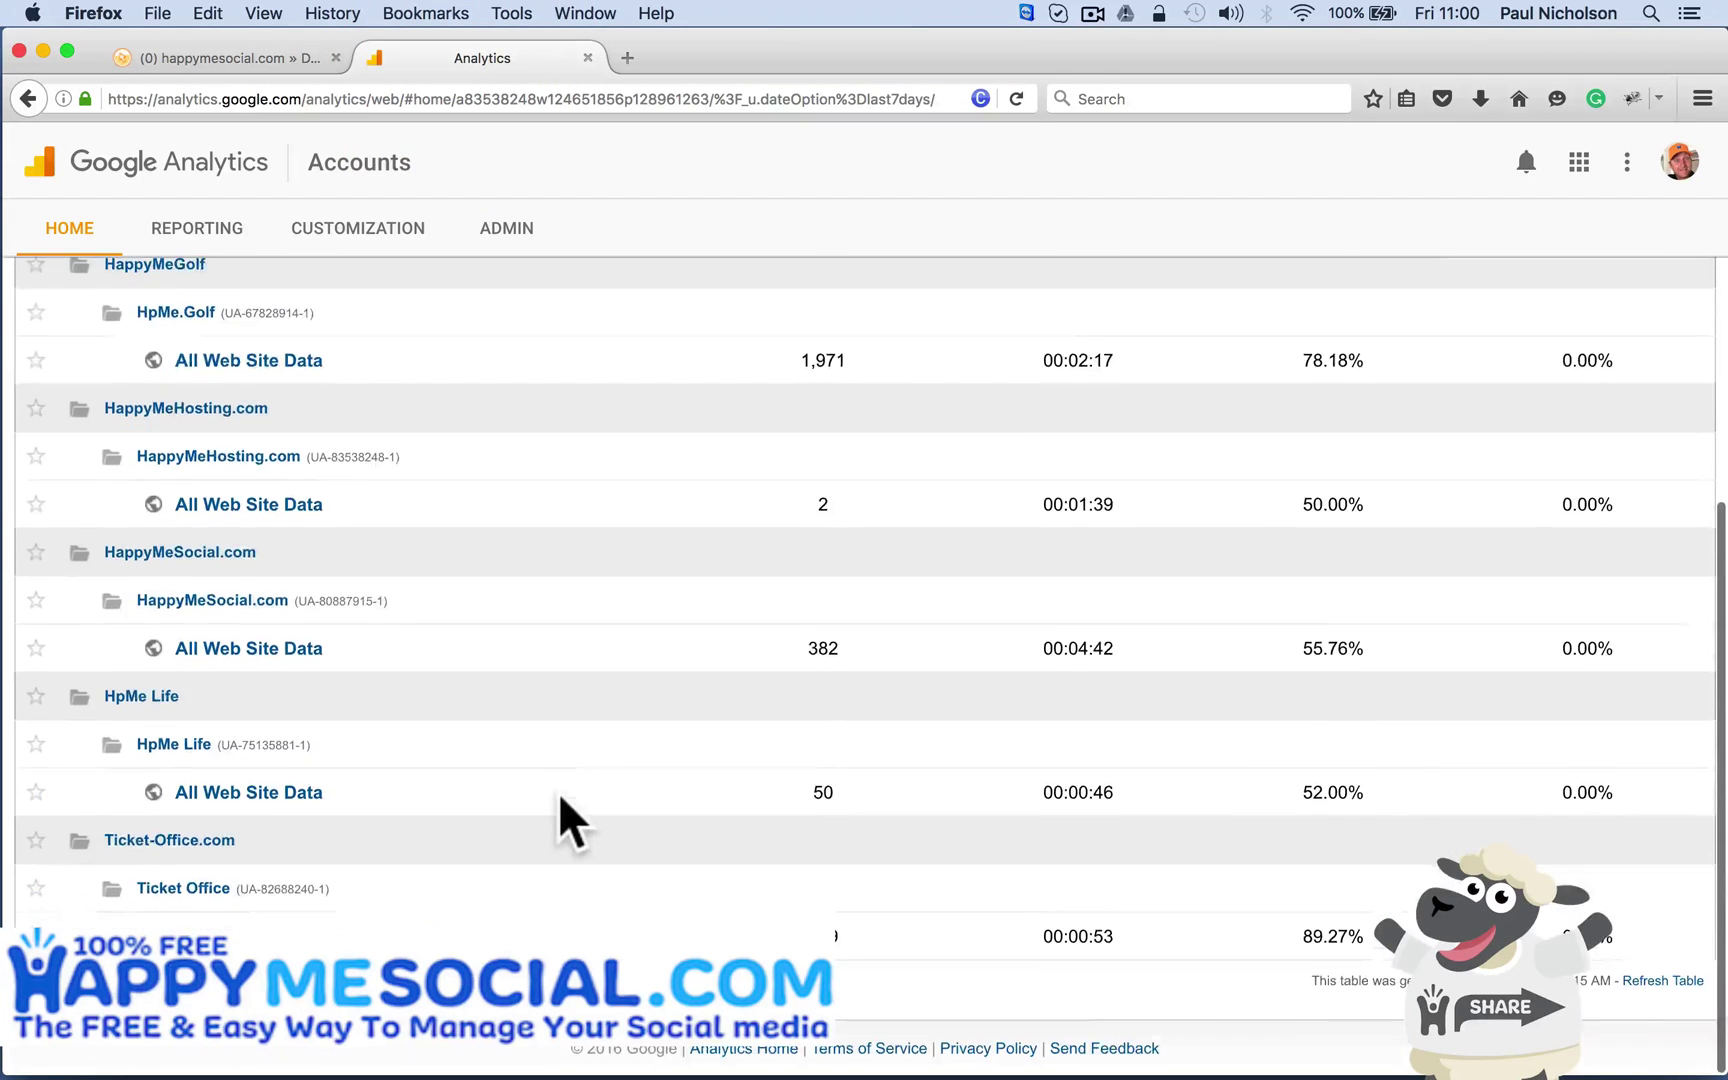
scroll(559, 810, up, 3)
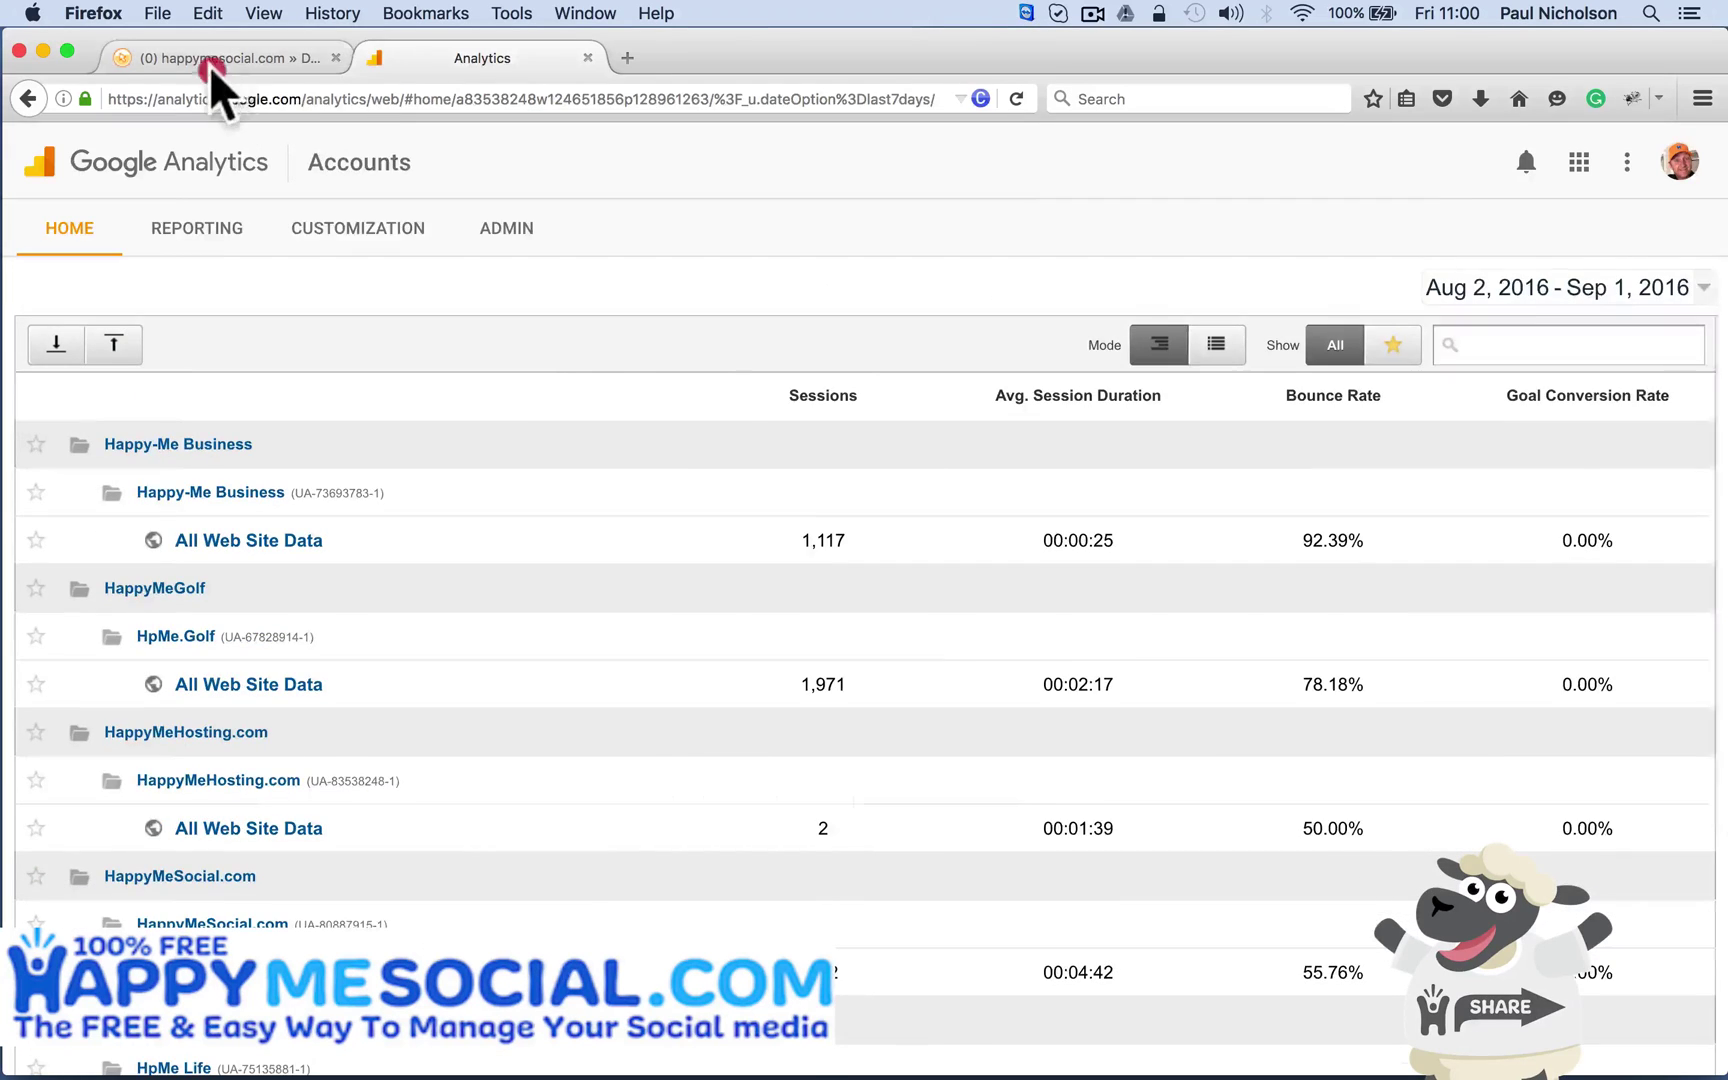
click(214, 58)
click(183, 206)
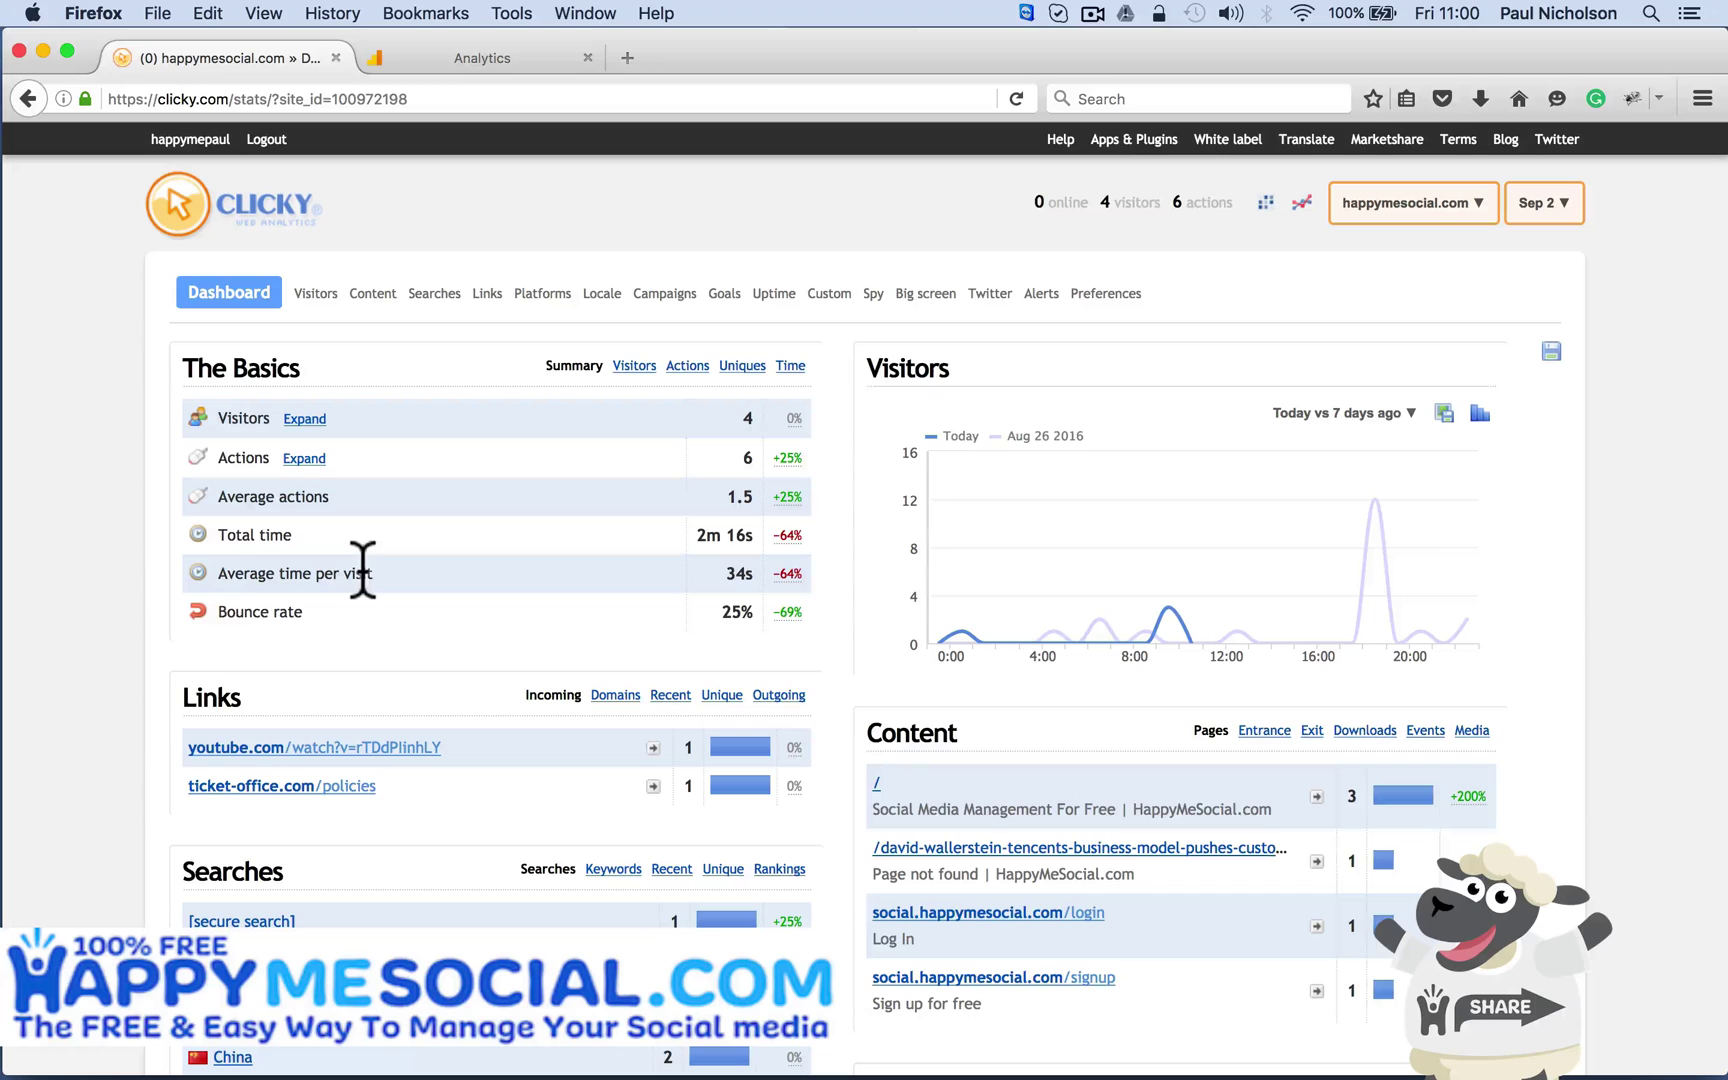
click(236, 214)
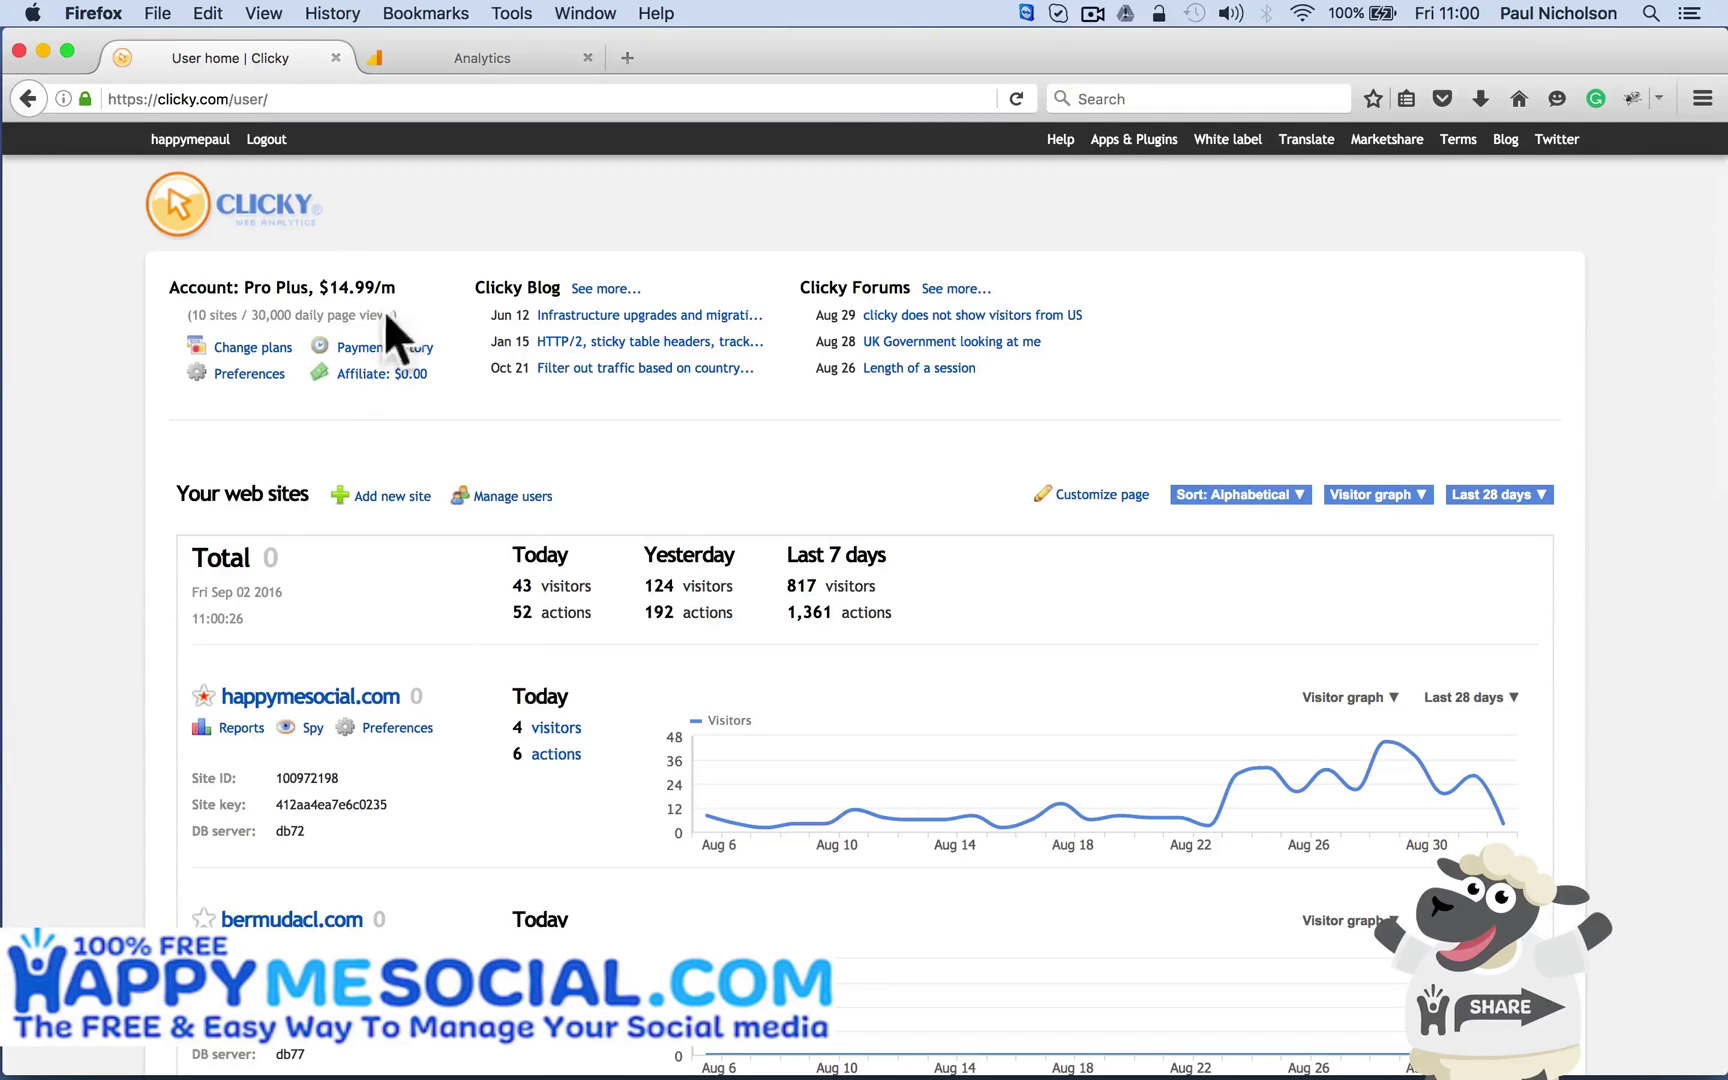
click(257, 348)
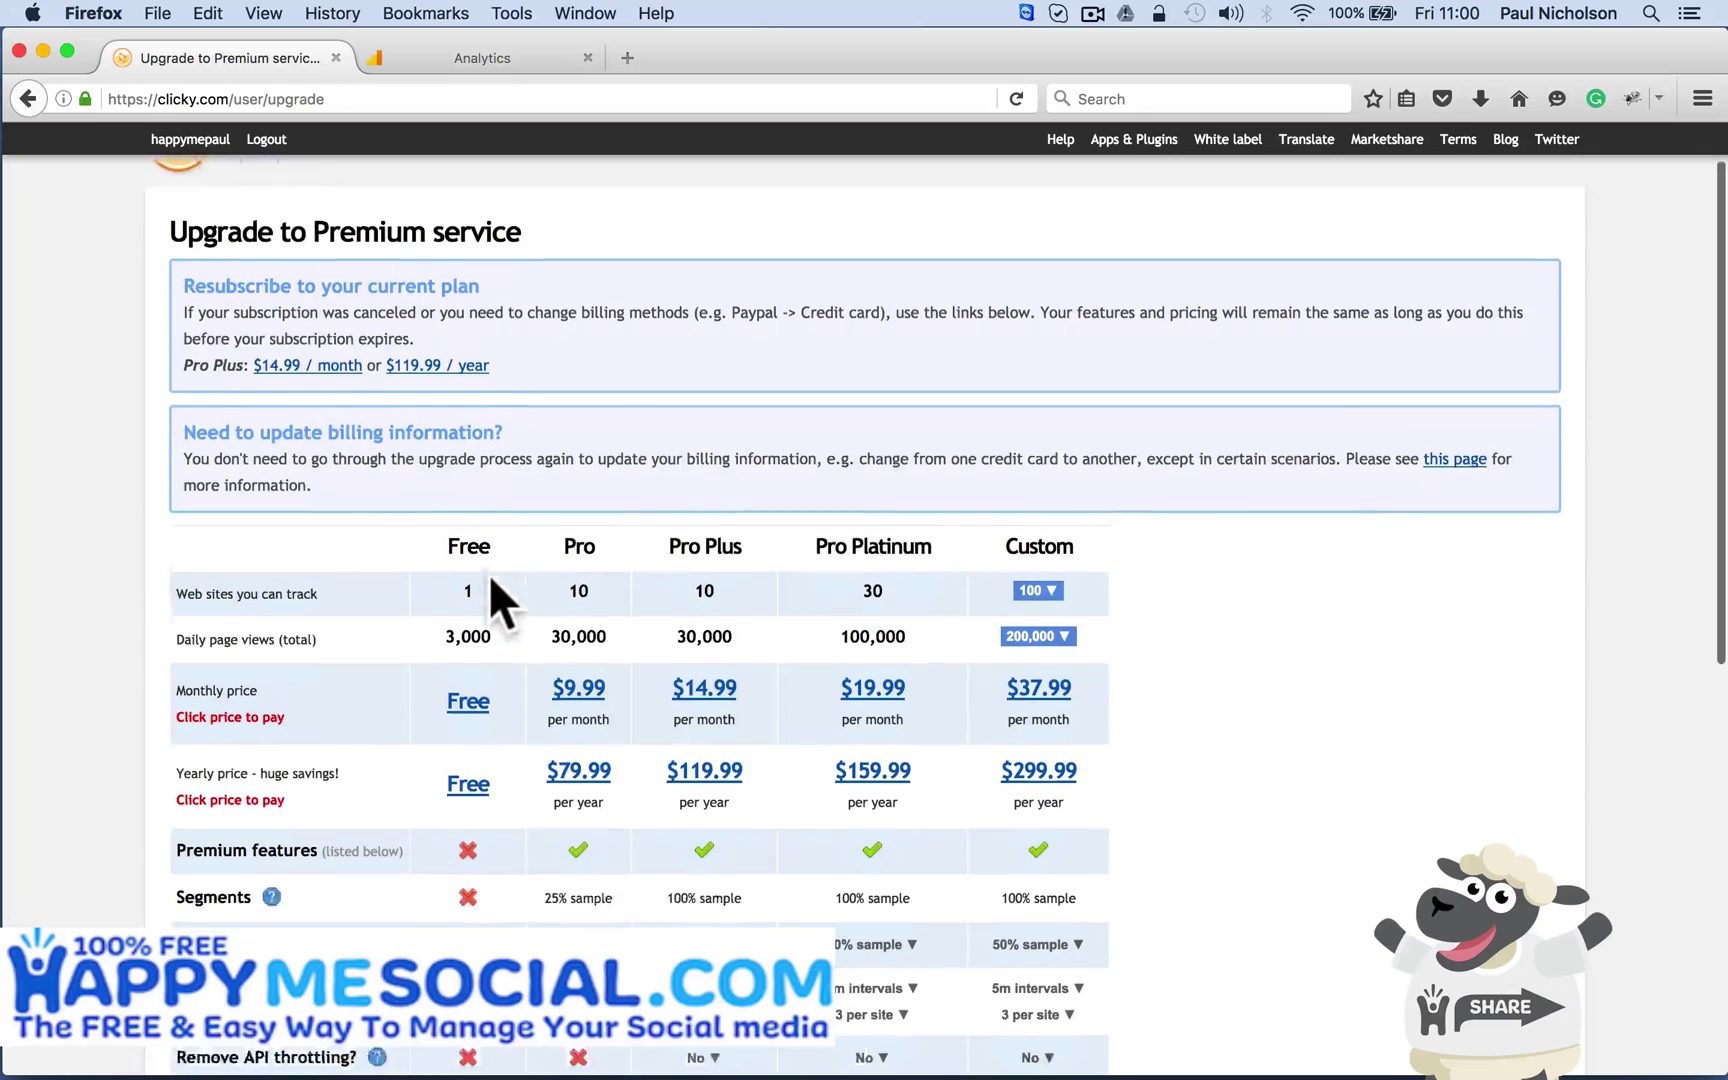
scroll(487, 574, down, 3)
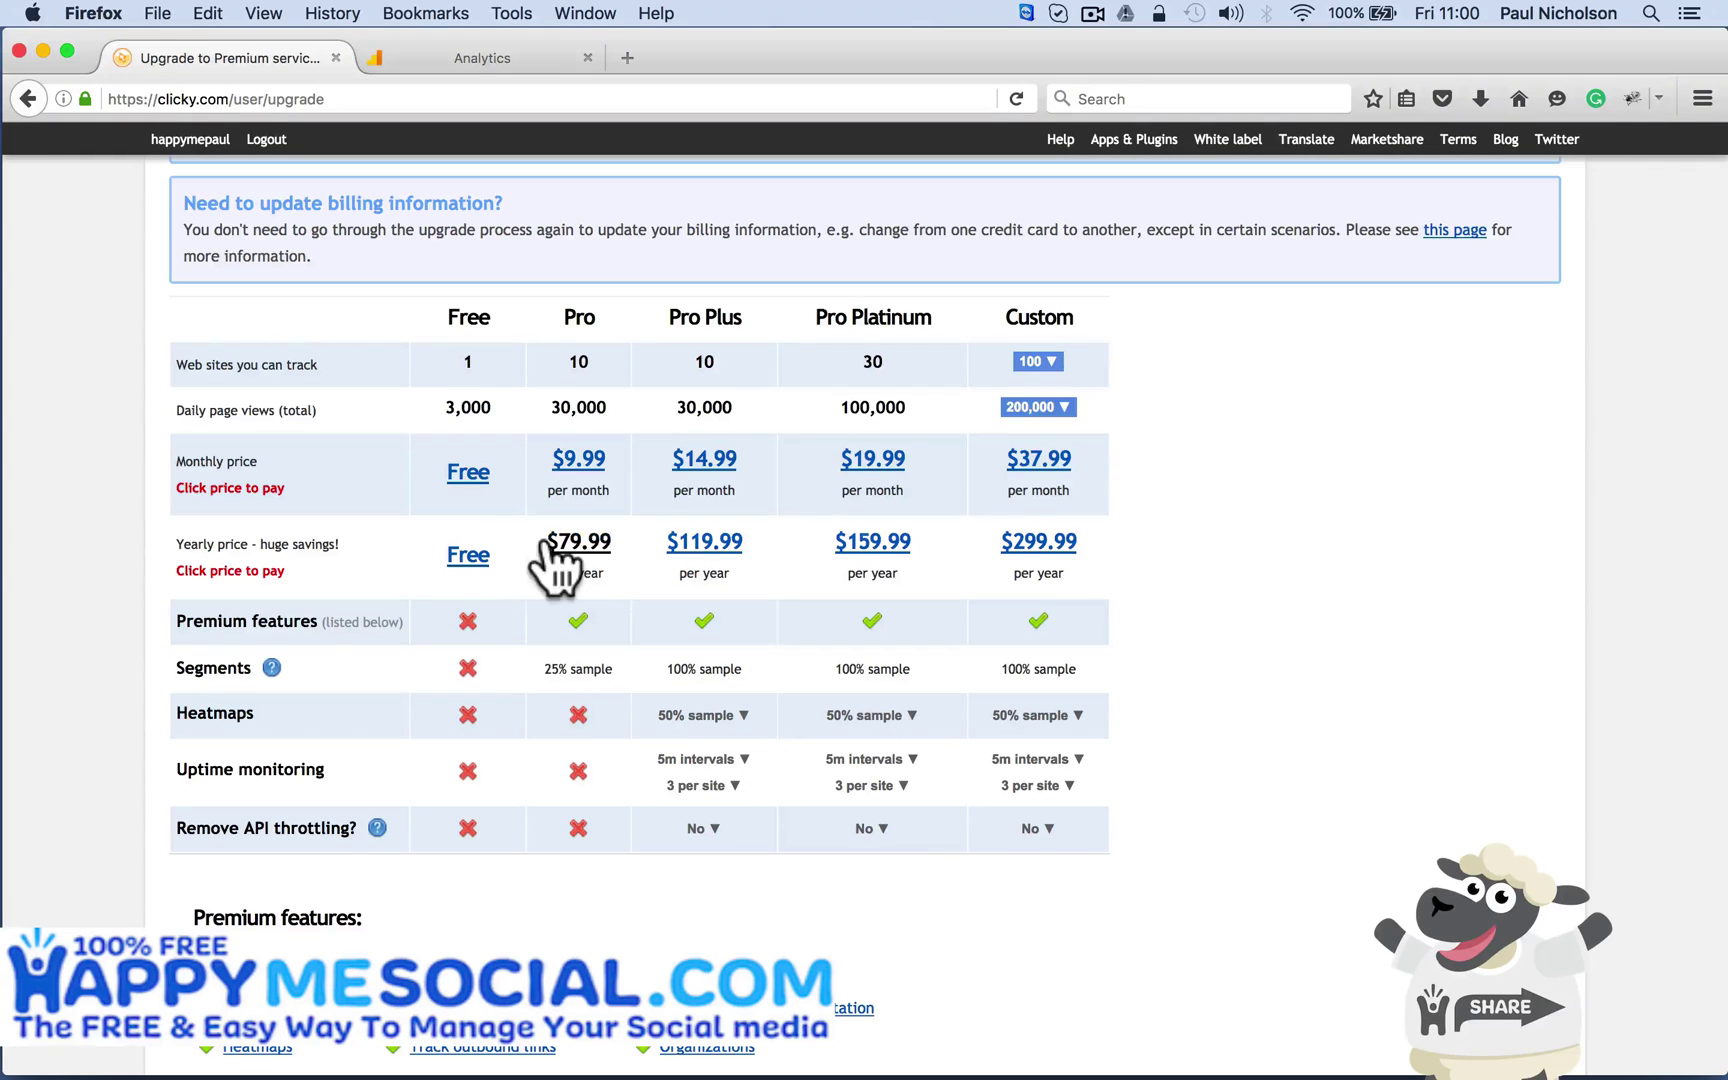
scroll(550, 541, up, 4)
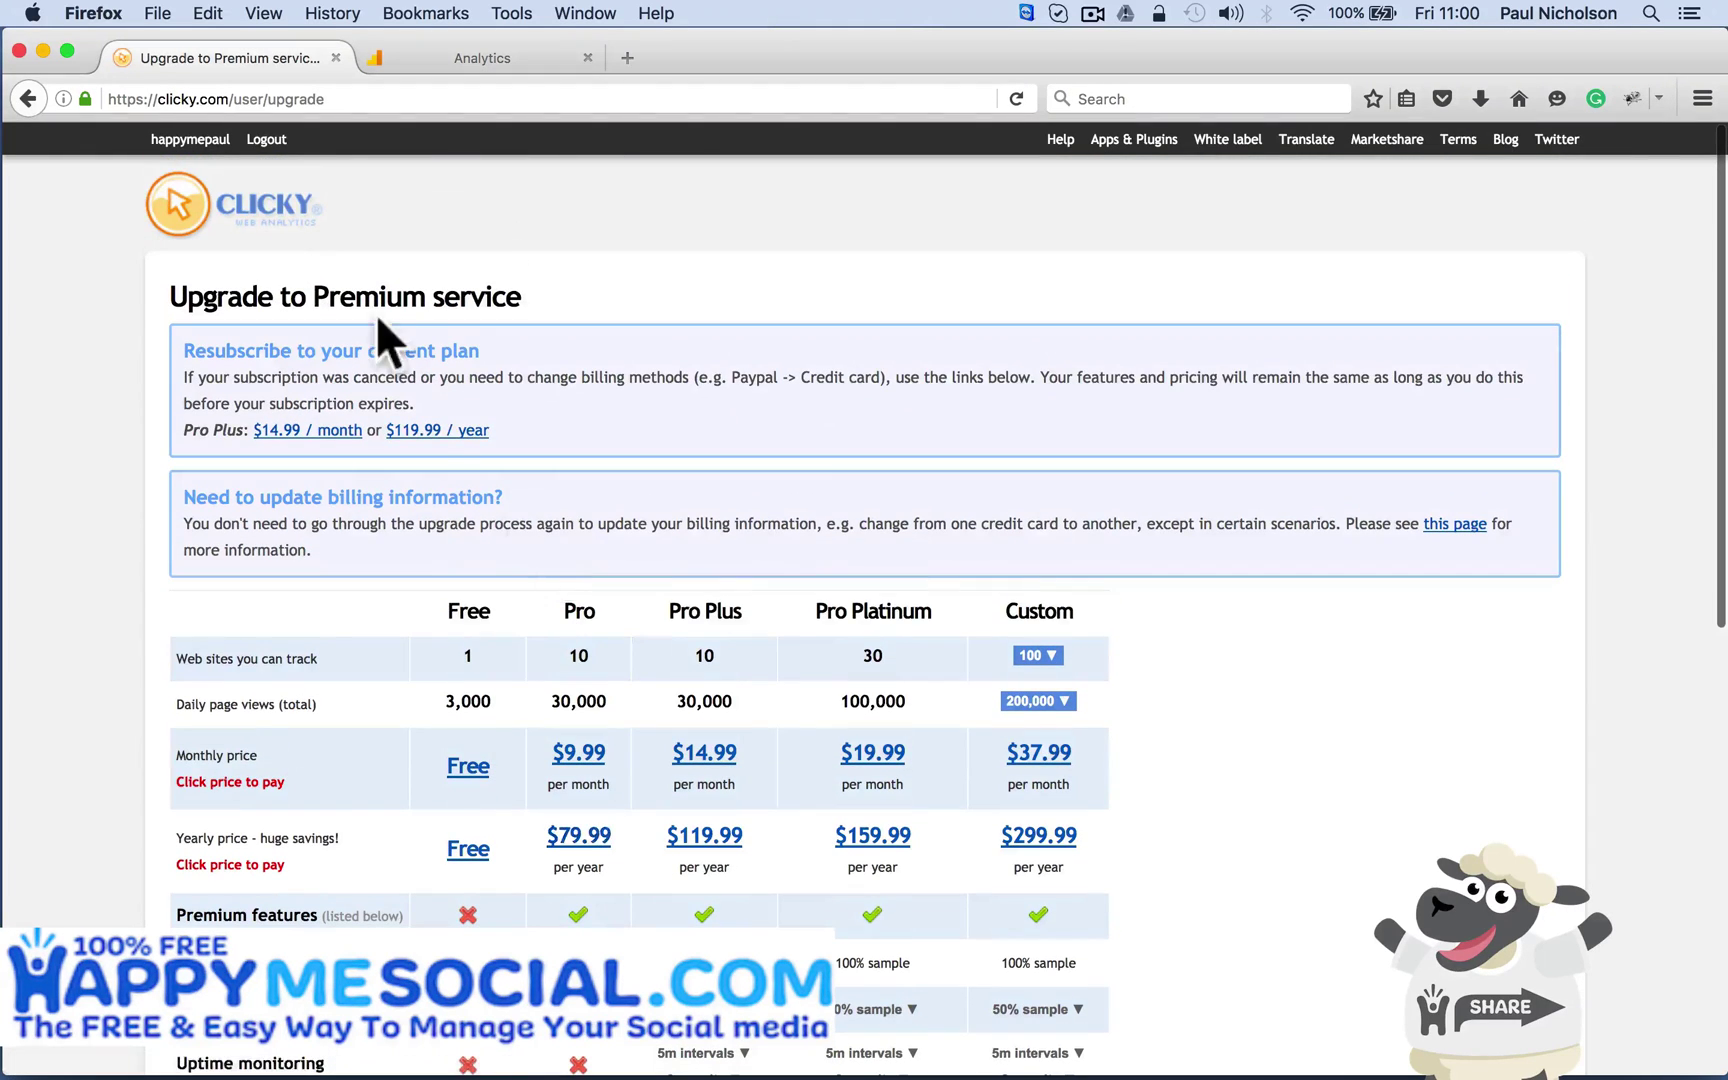
click(268, 219)
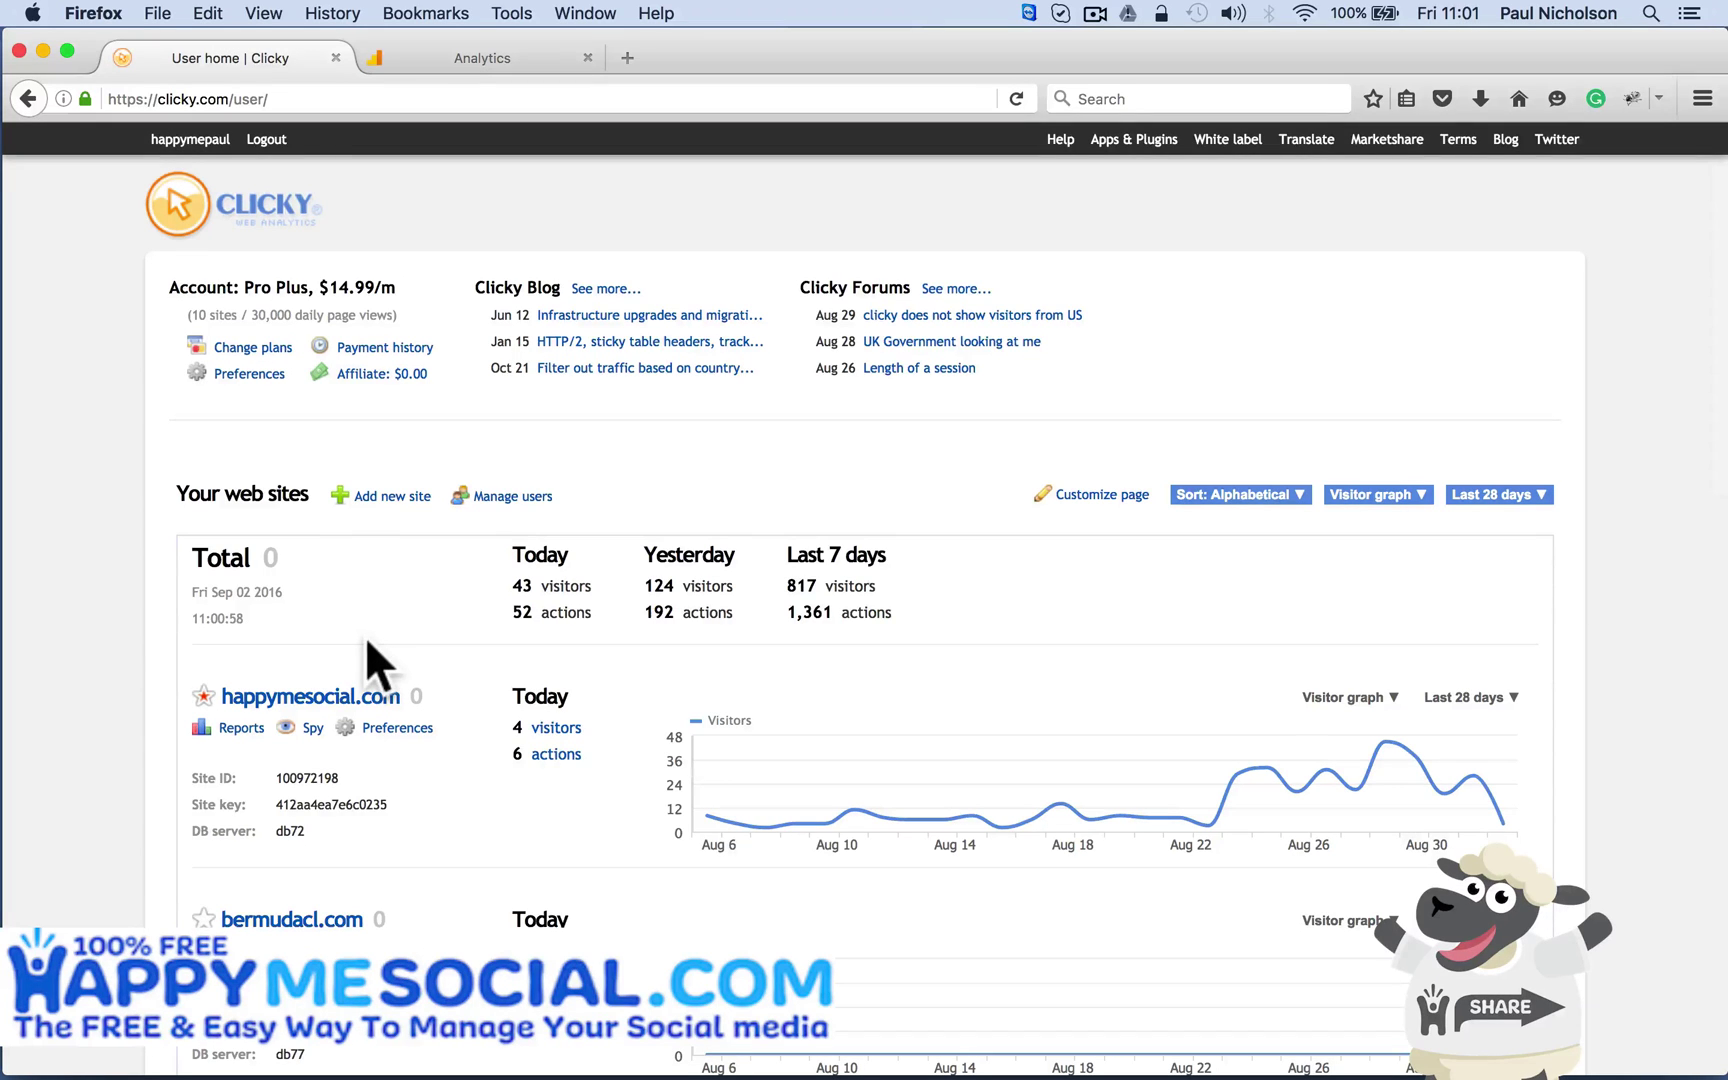
scroll(398, 588, down, 5)
scroll(395, 574, down, 4)
scroll(396, 574, up, 6)
scroll(395, 574, up, 3)
scroll(406, 666, down, 1)
scroll(407, 666, down, 2)
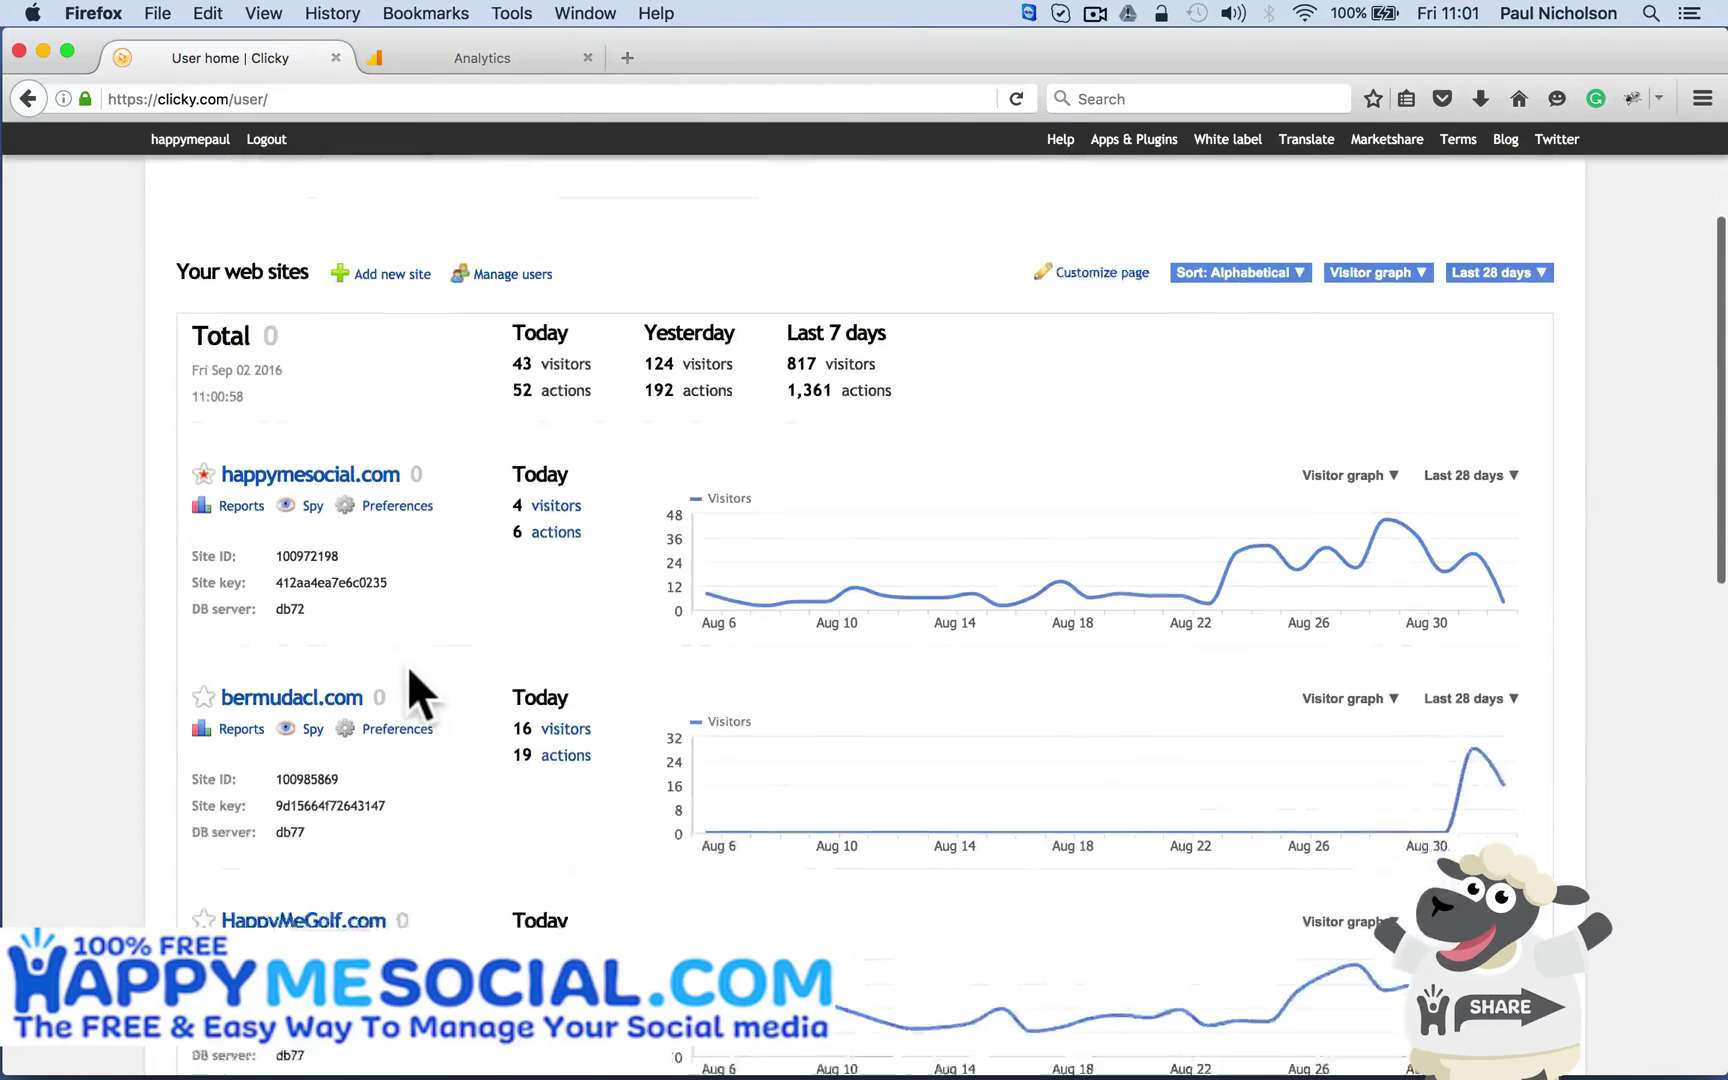
scroll(572, 647, down, 2)
scroll(602, 689, down, 1)
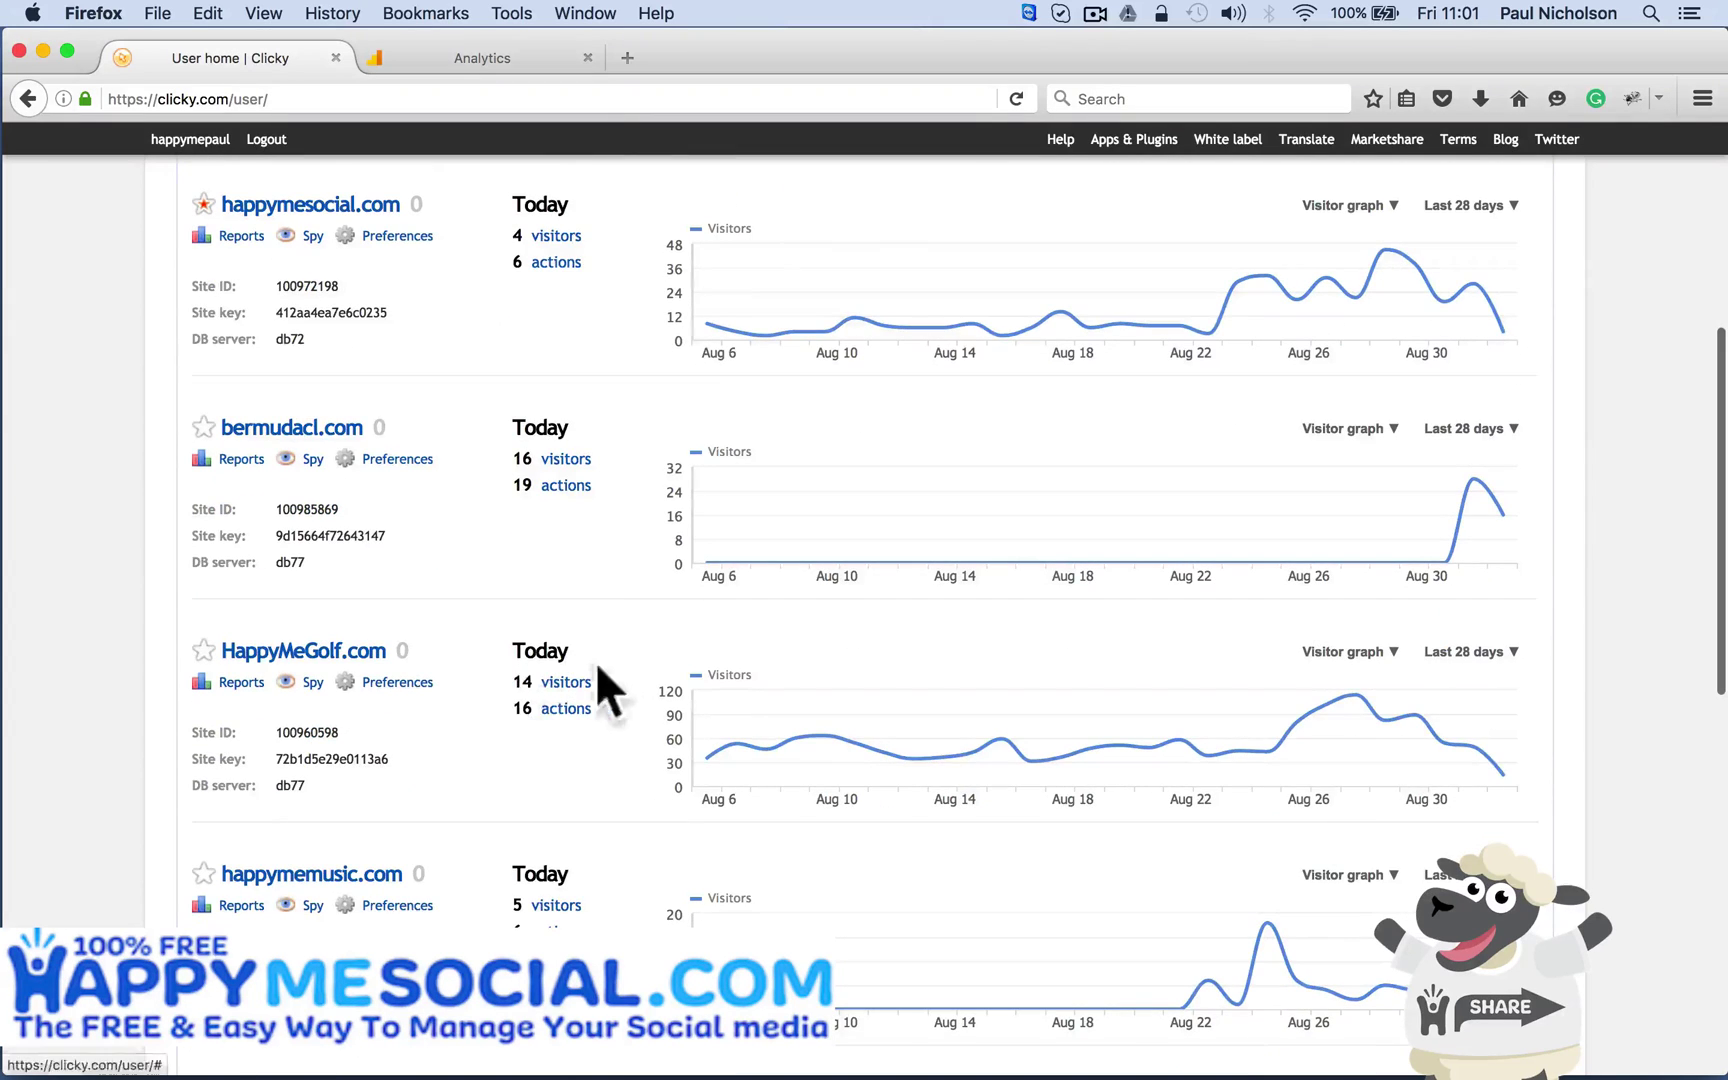
scroll(598, 739, down, 2)
scroll(587, 886, down, 1)
scroll(580, 842, down, 2)
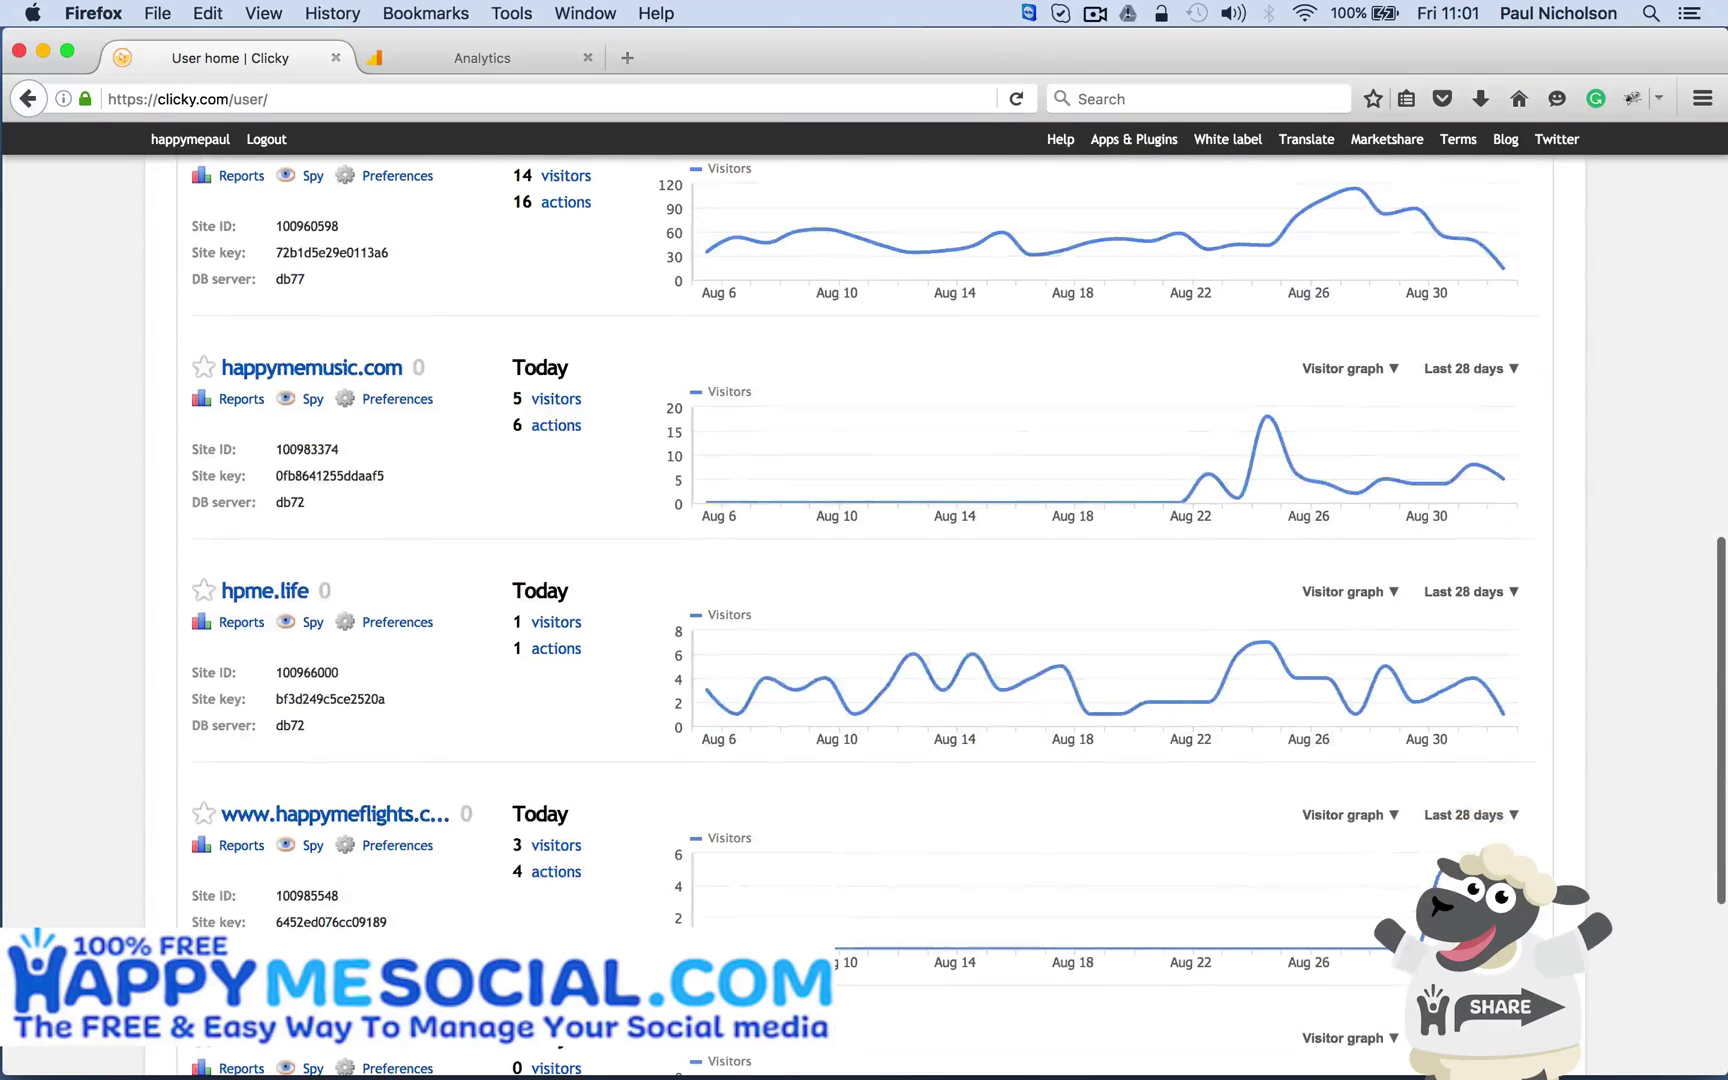
scroll(662, 877, down, 1)
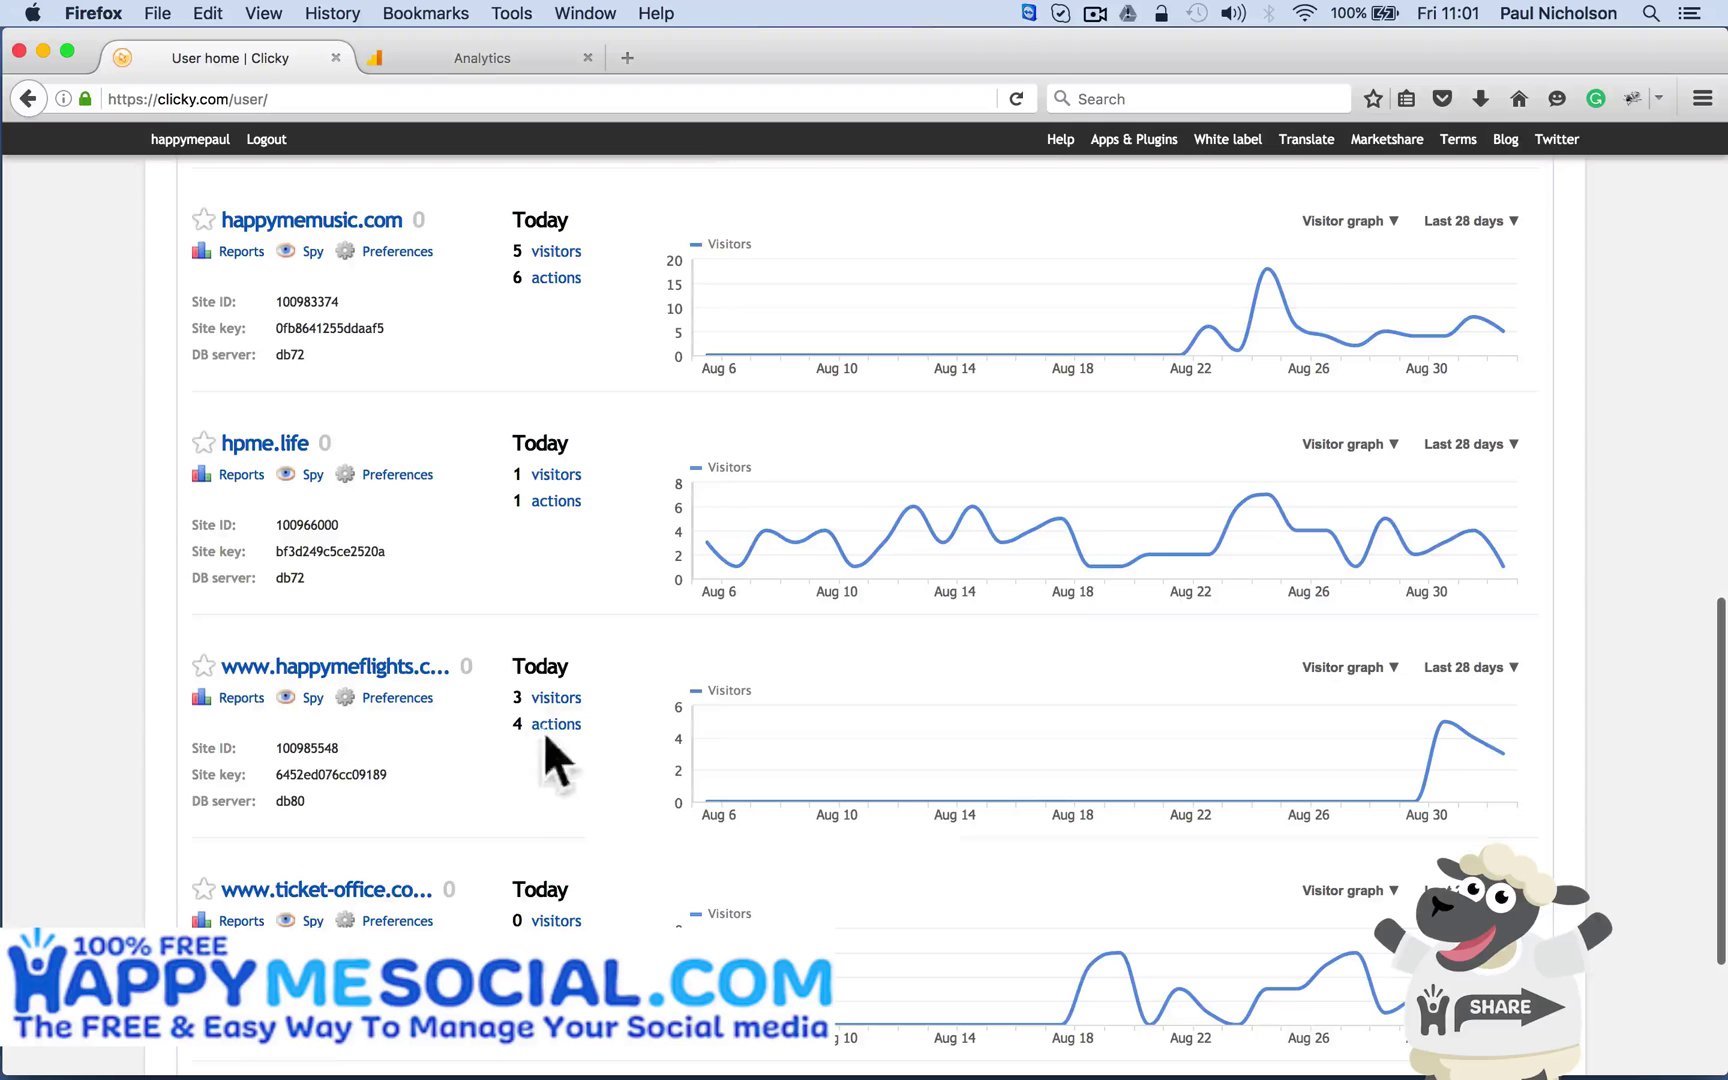
scroll(511, 583, up, 2)
scroll(511, 566, up, 2)
scroll(510, 565, up, 3)
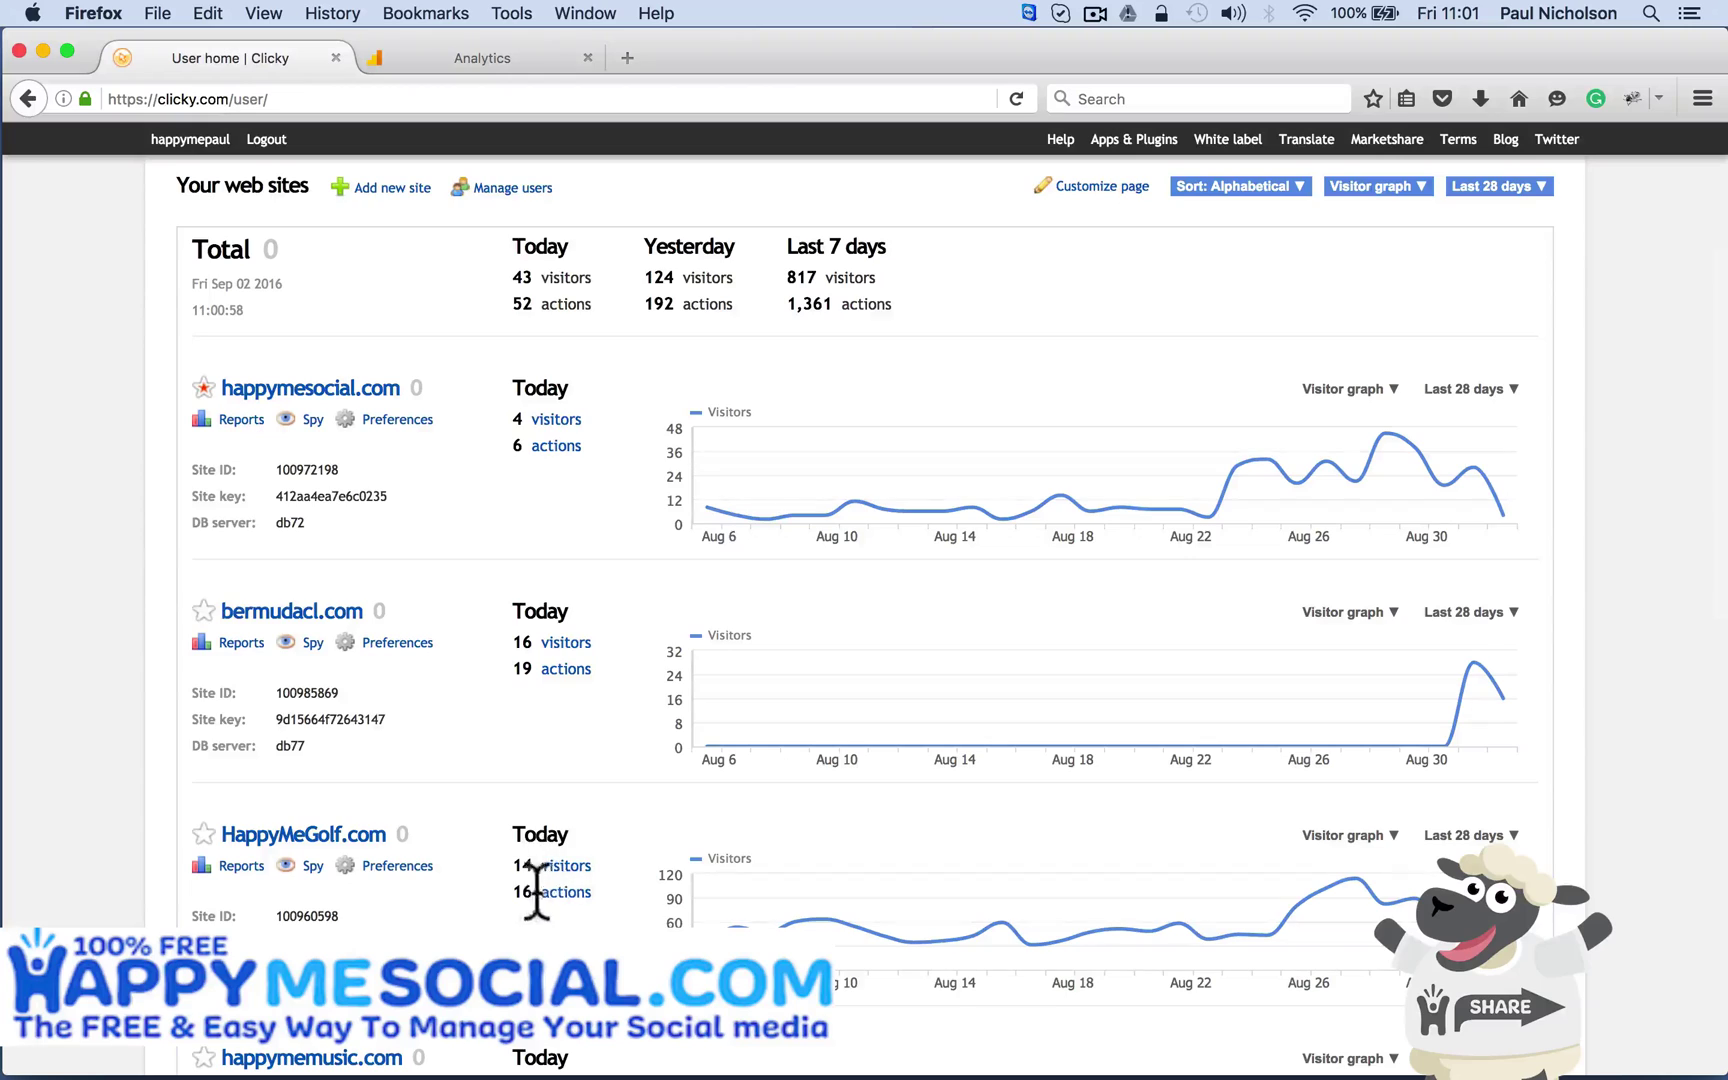
scroll(533, 877, down, 3)
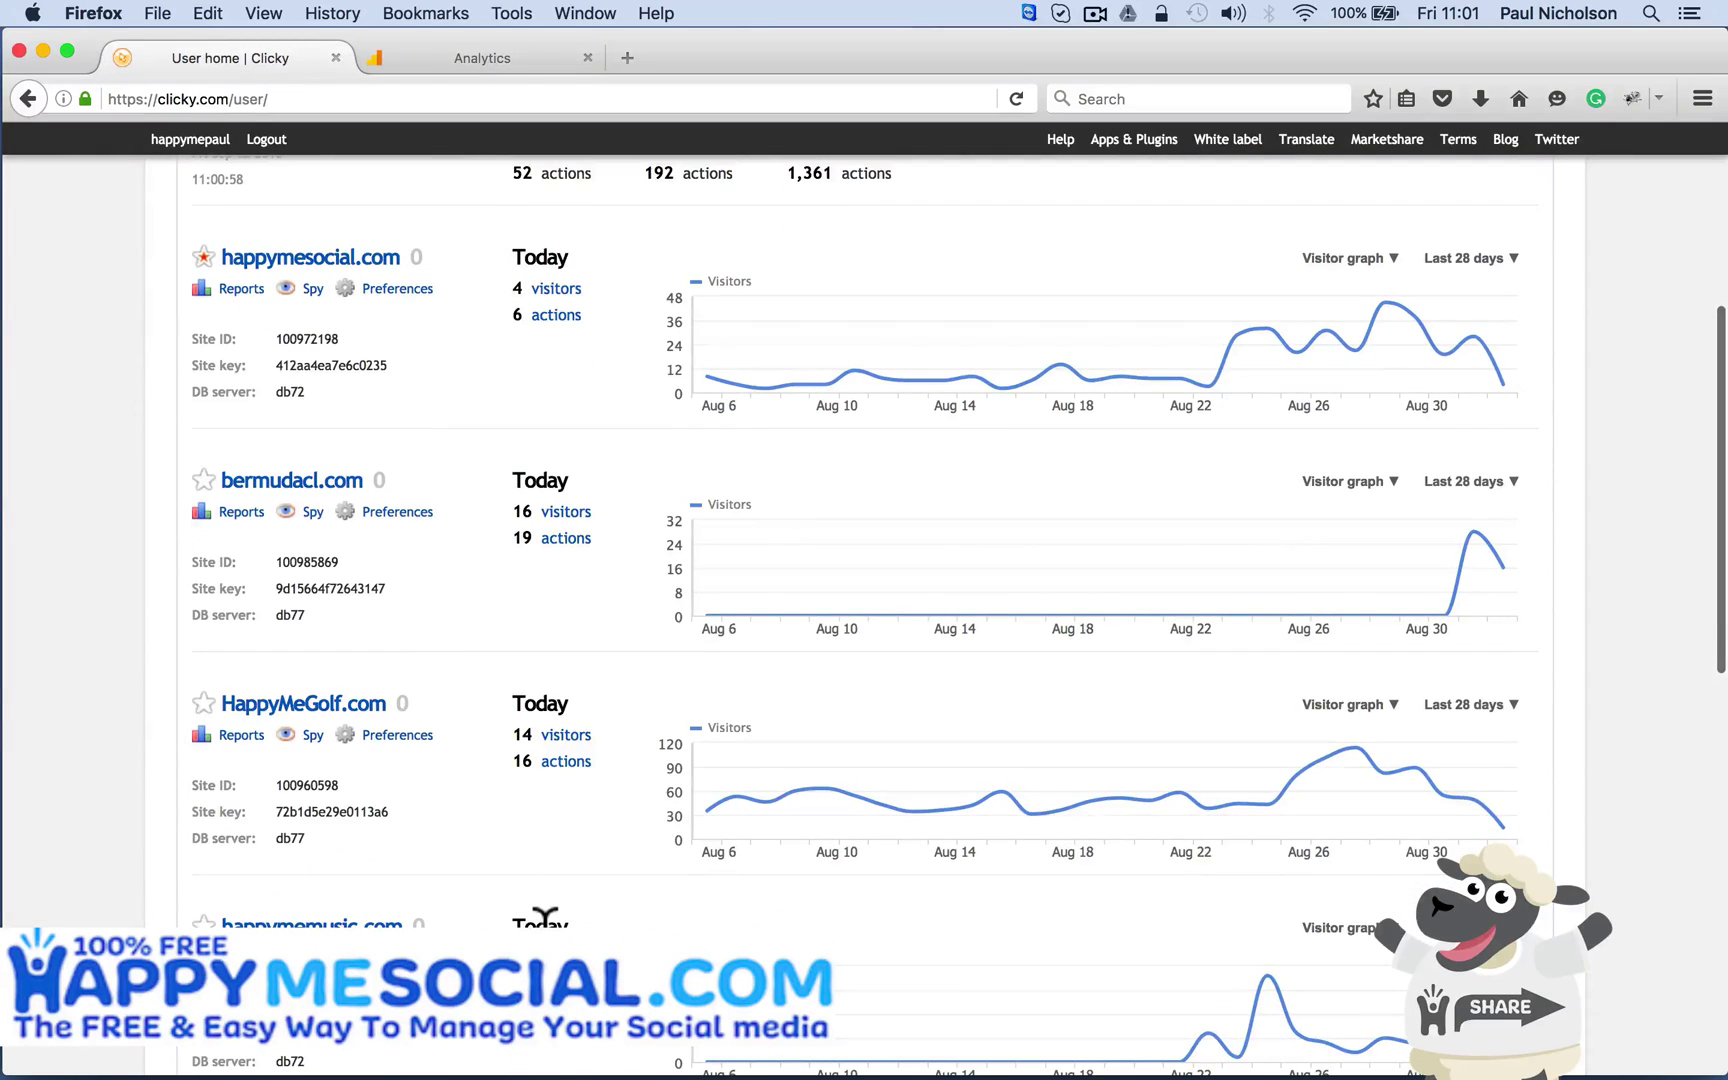
scroll(544, 918, down, 5)
scroll(505, 464, up, 3)
scroll(505, 465, up, 4)
scroll(465, 336, up, 1)
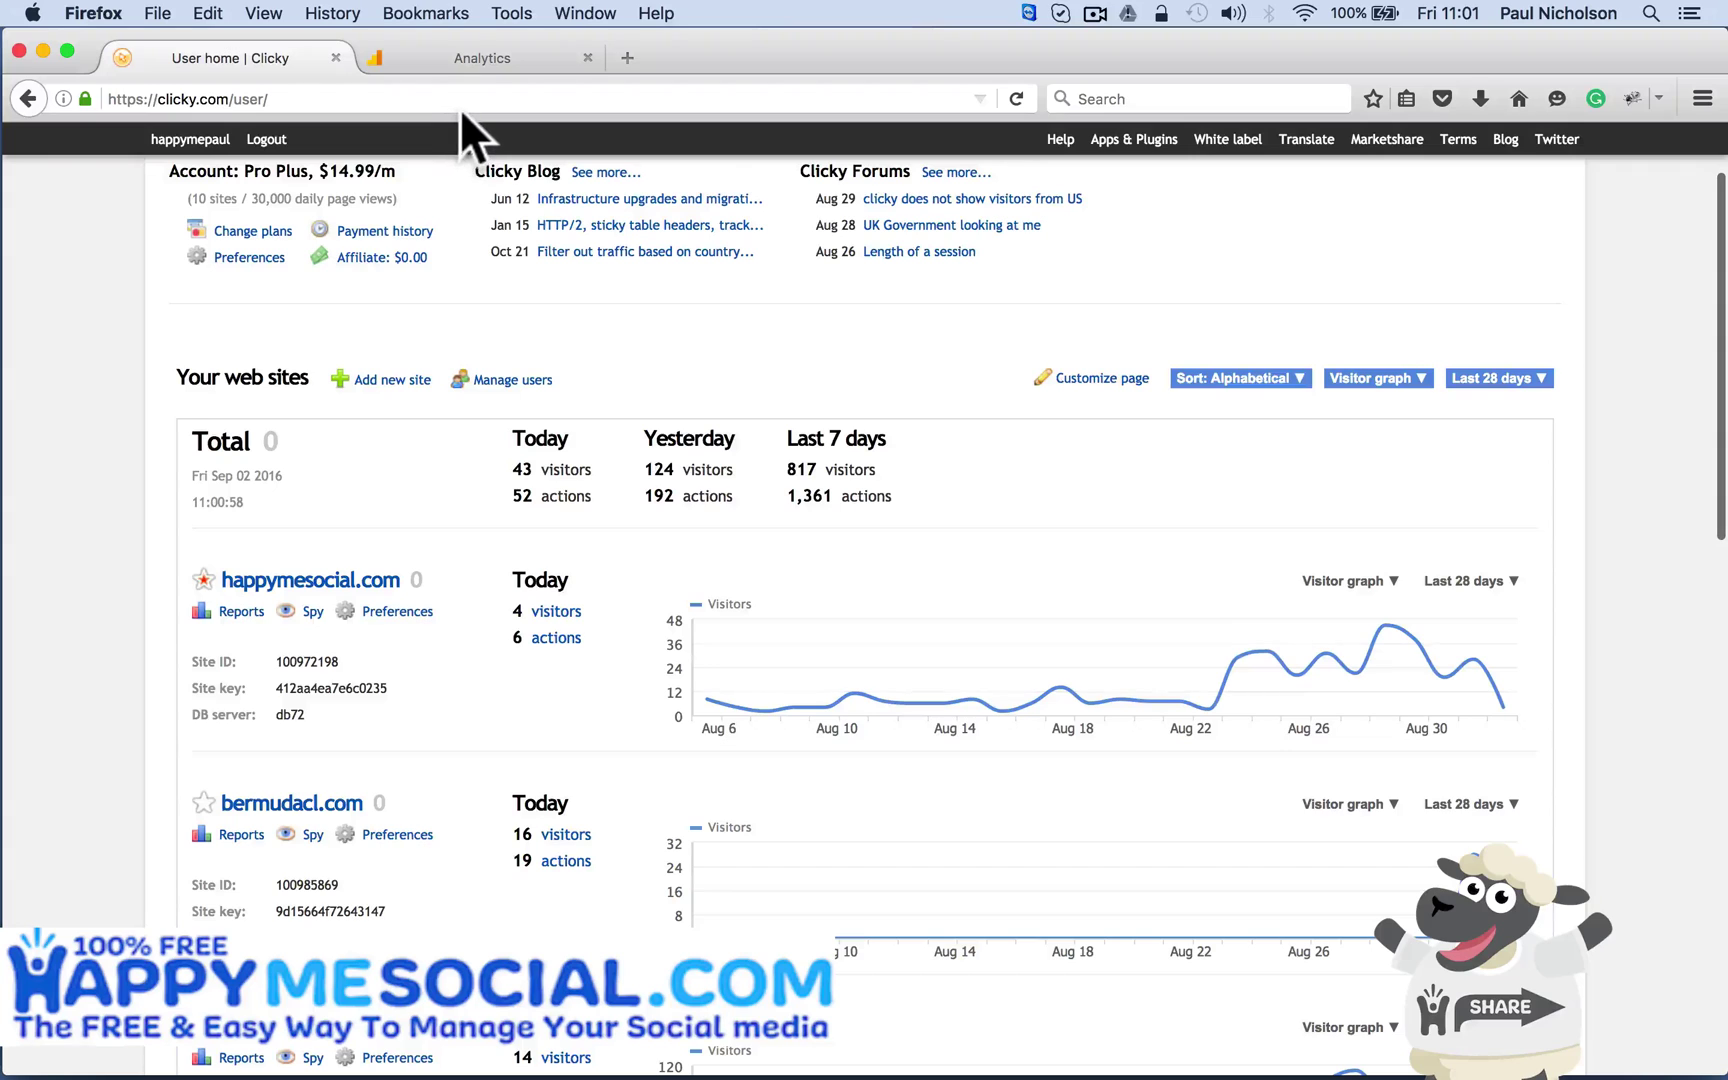
Show every Google Analytics account's sessions for today only
click(473, 62)
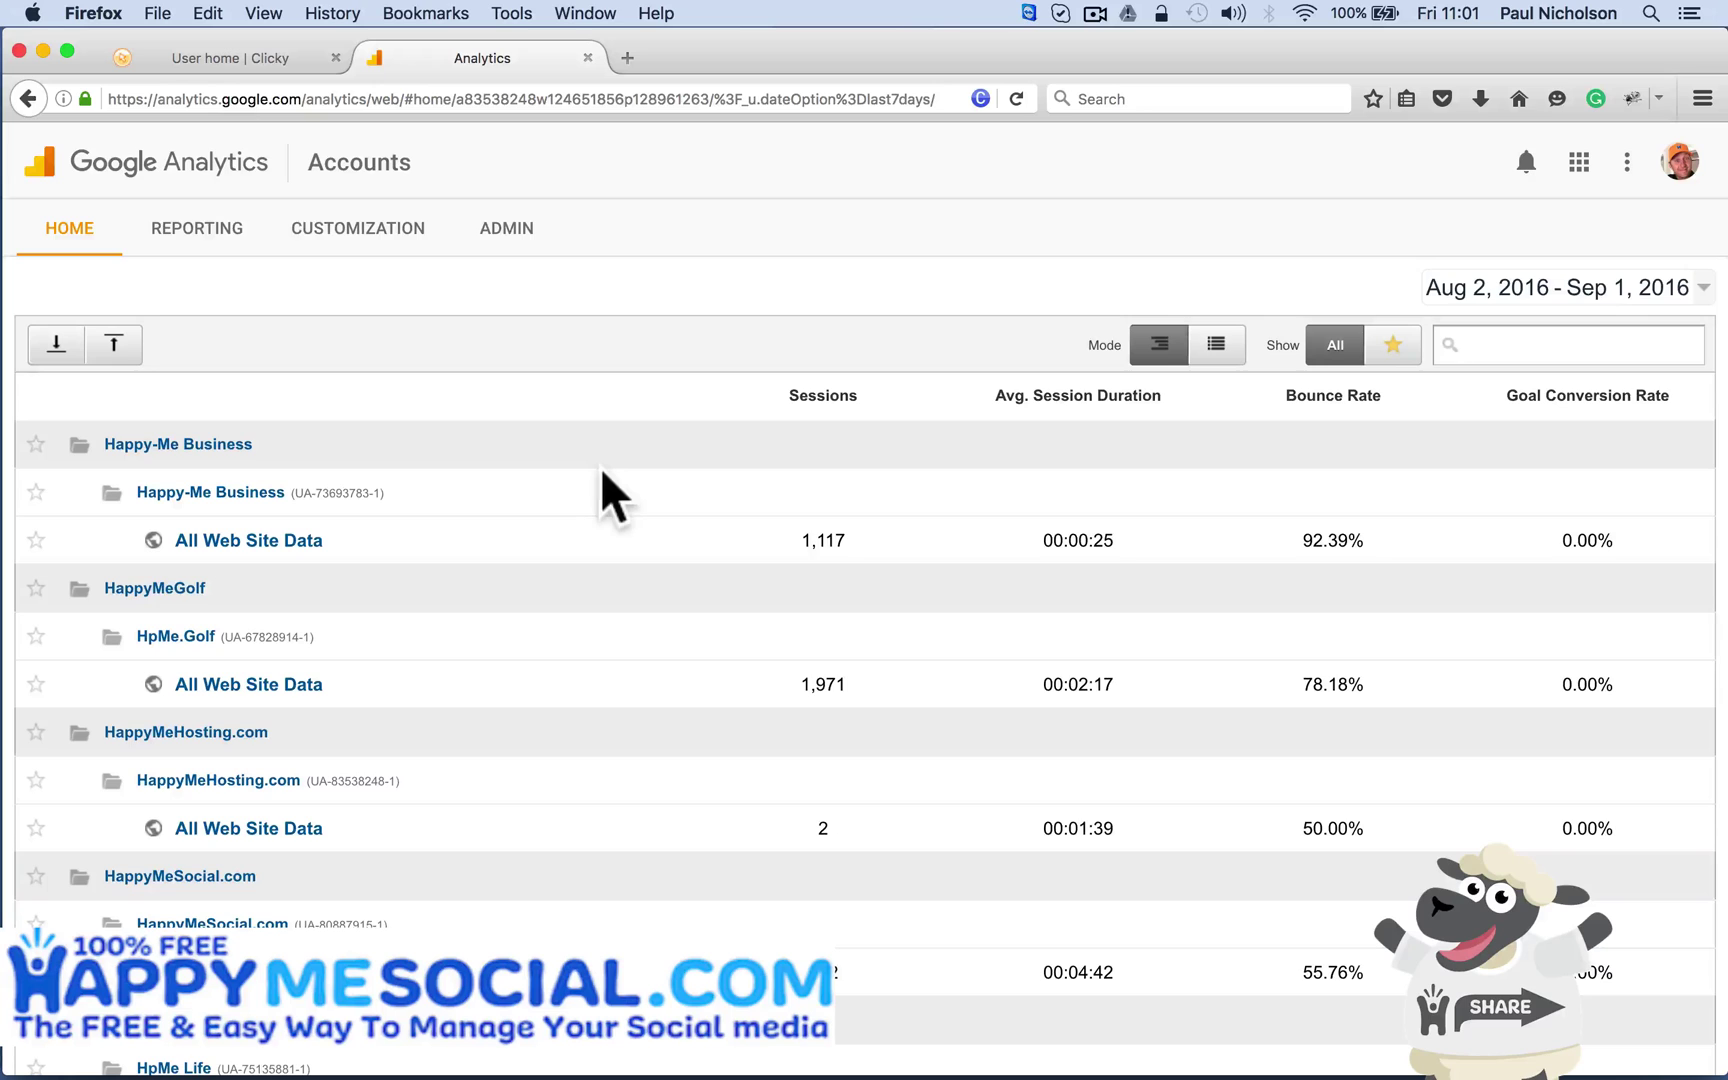
scroll(590, 698, down, 5)
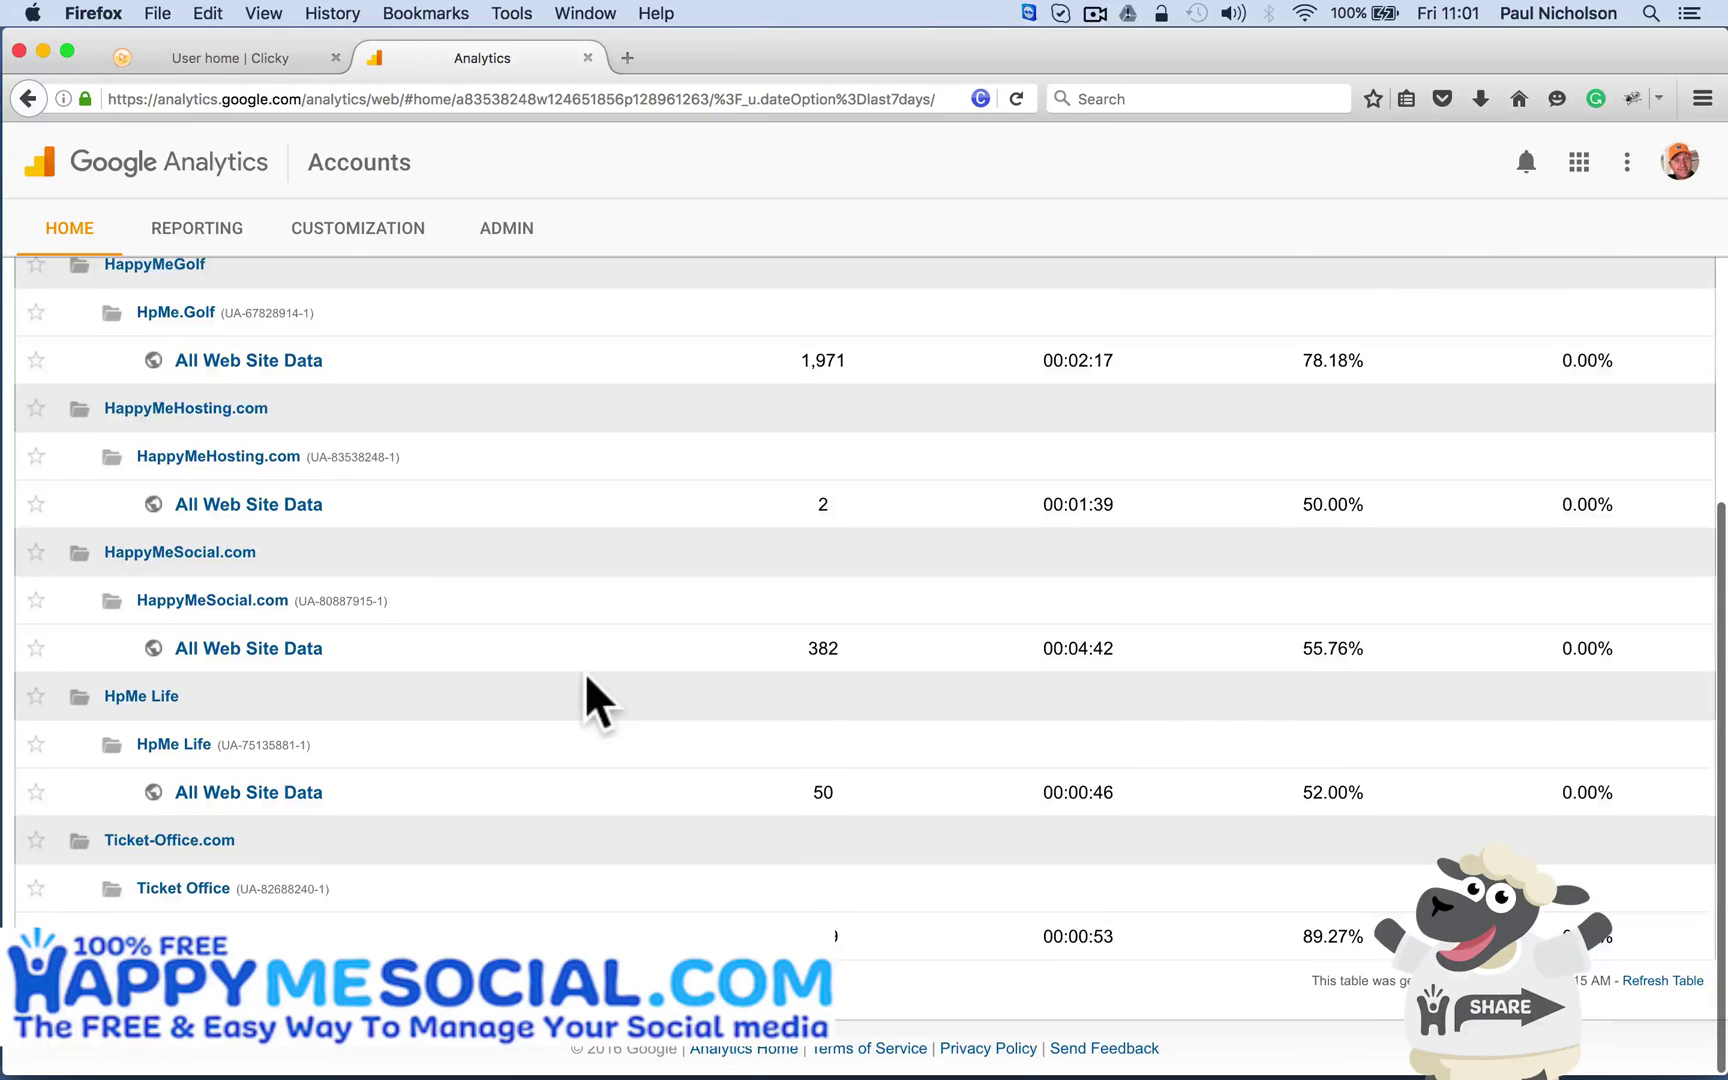
scroll(590, 698, up, 5)
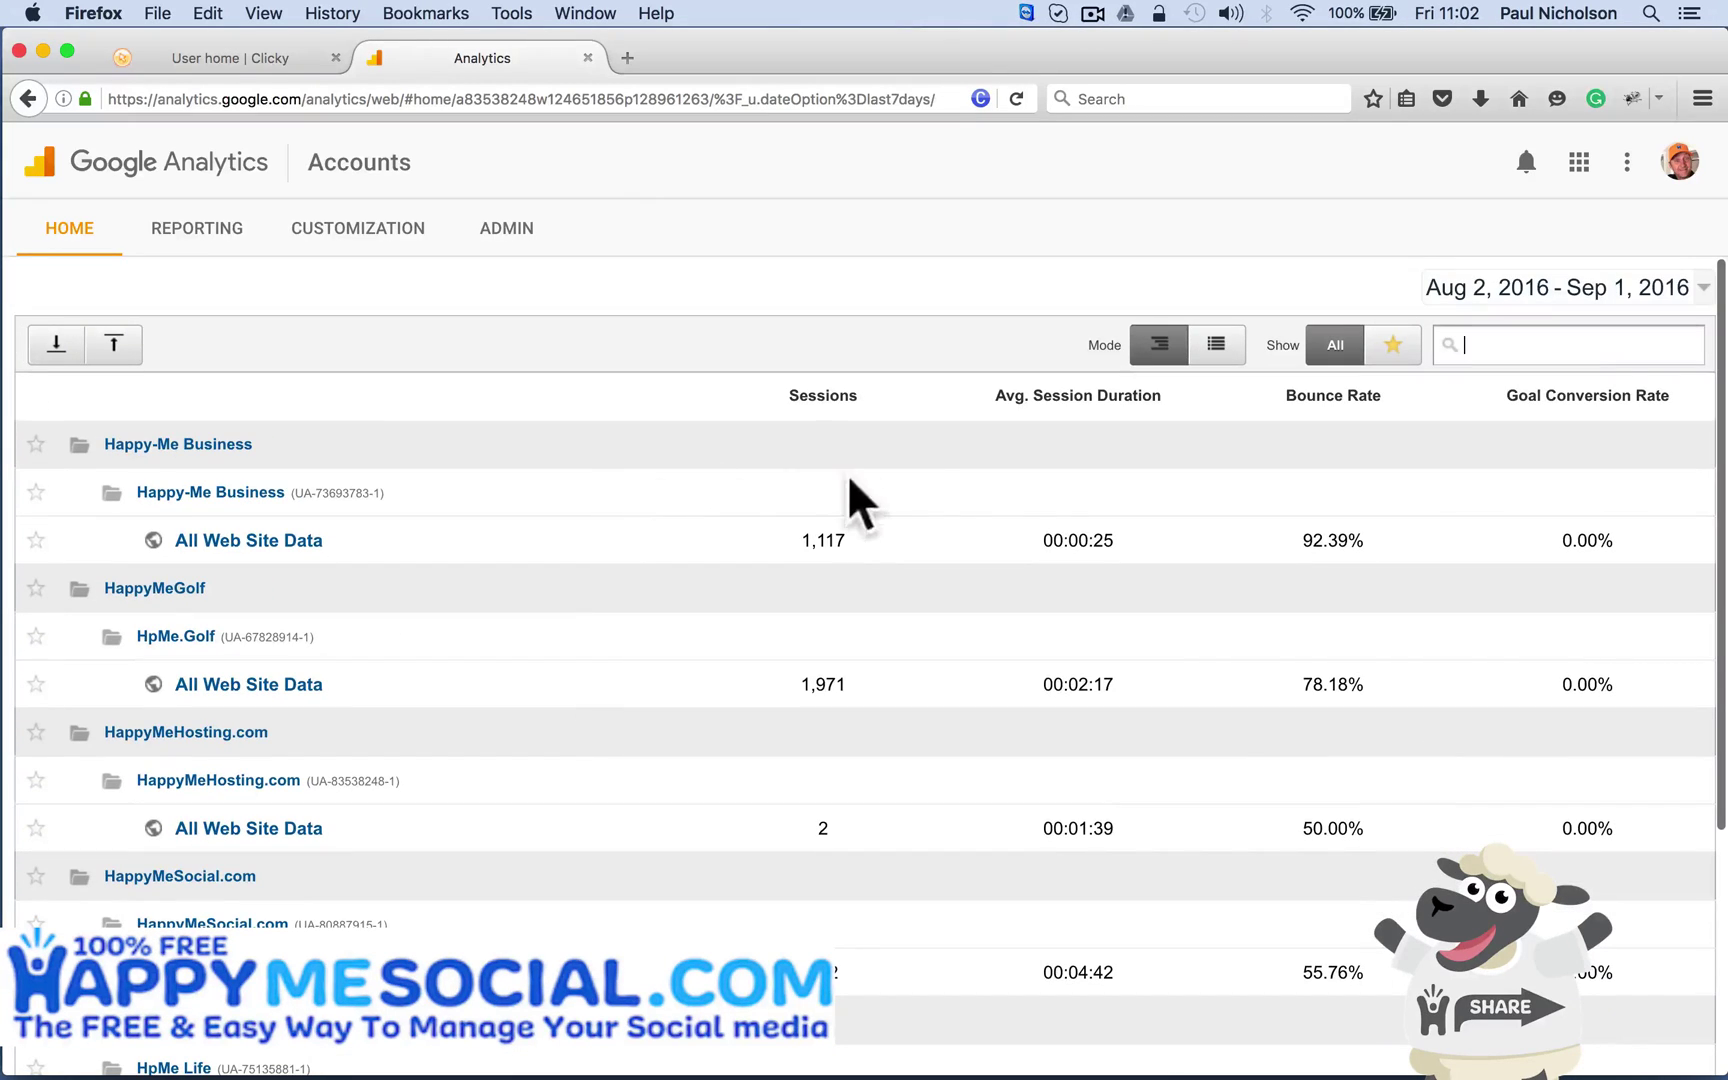
click(1594, 291)
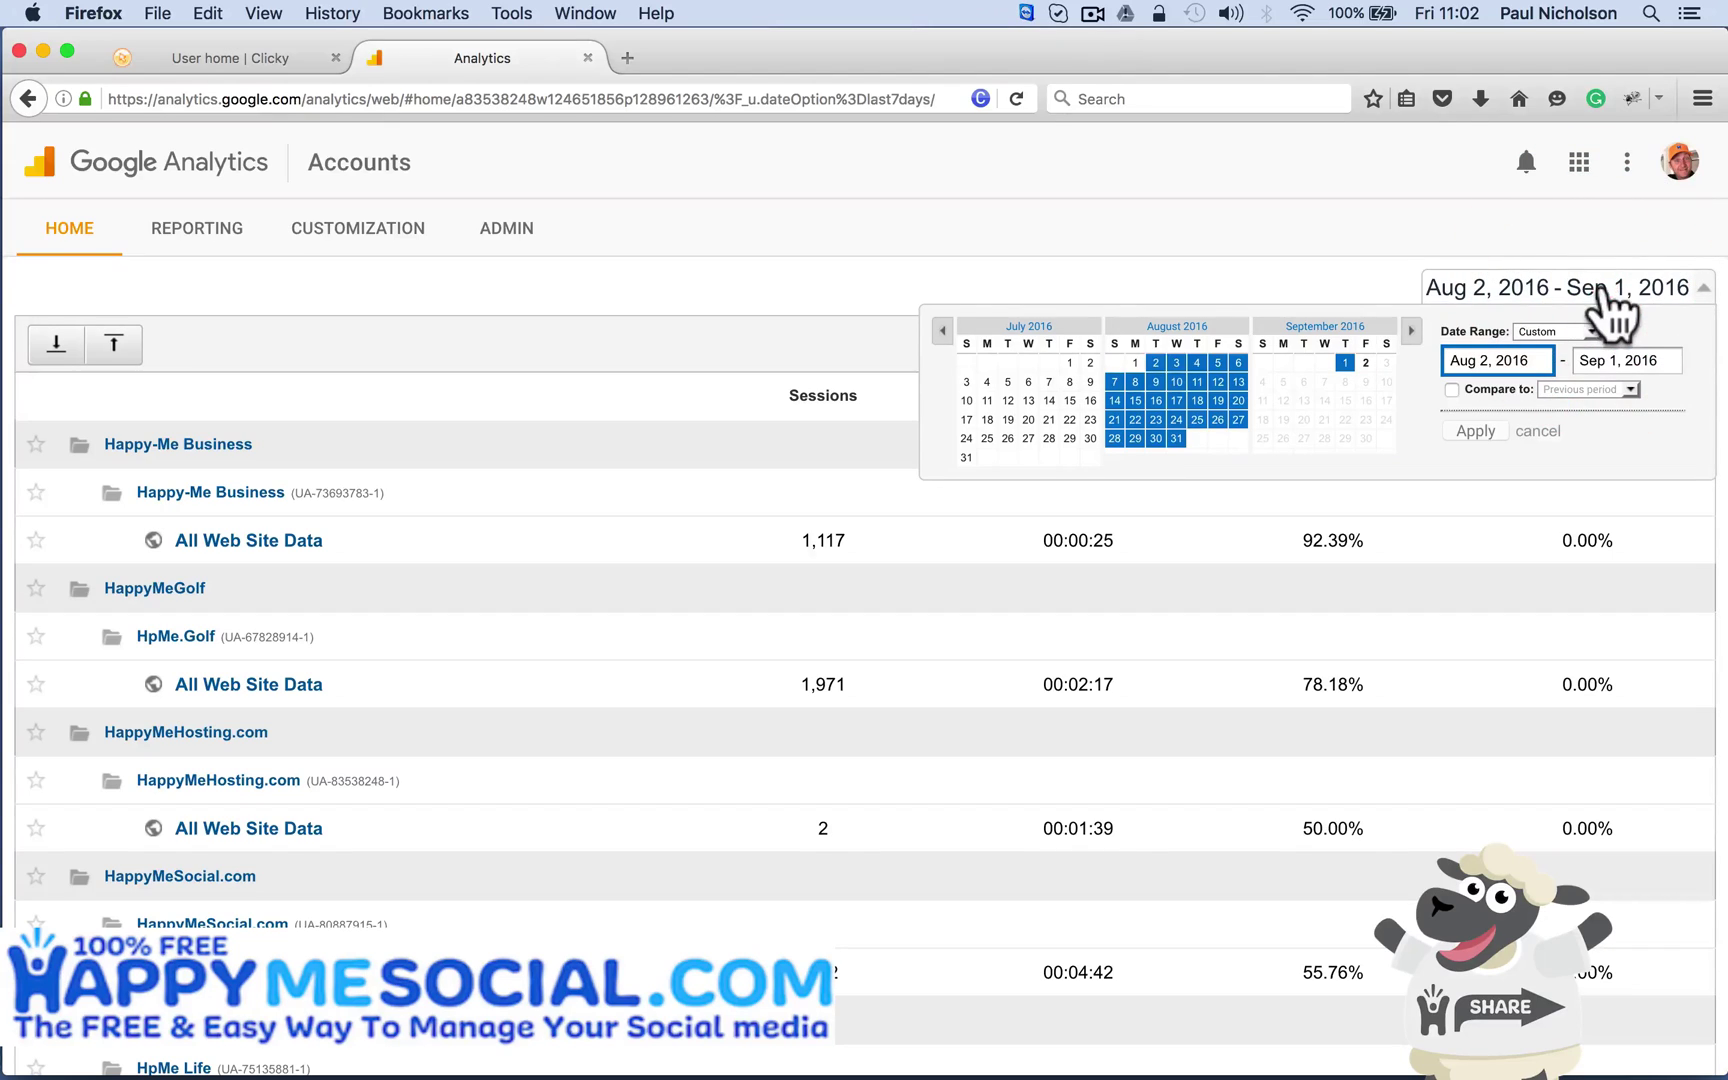
click(1556, 331)
click(1552, 358)
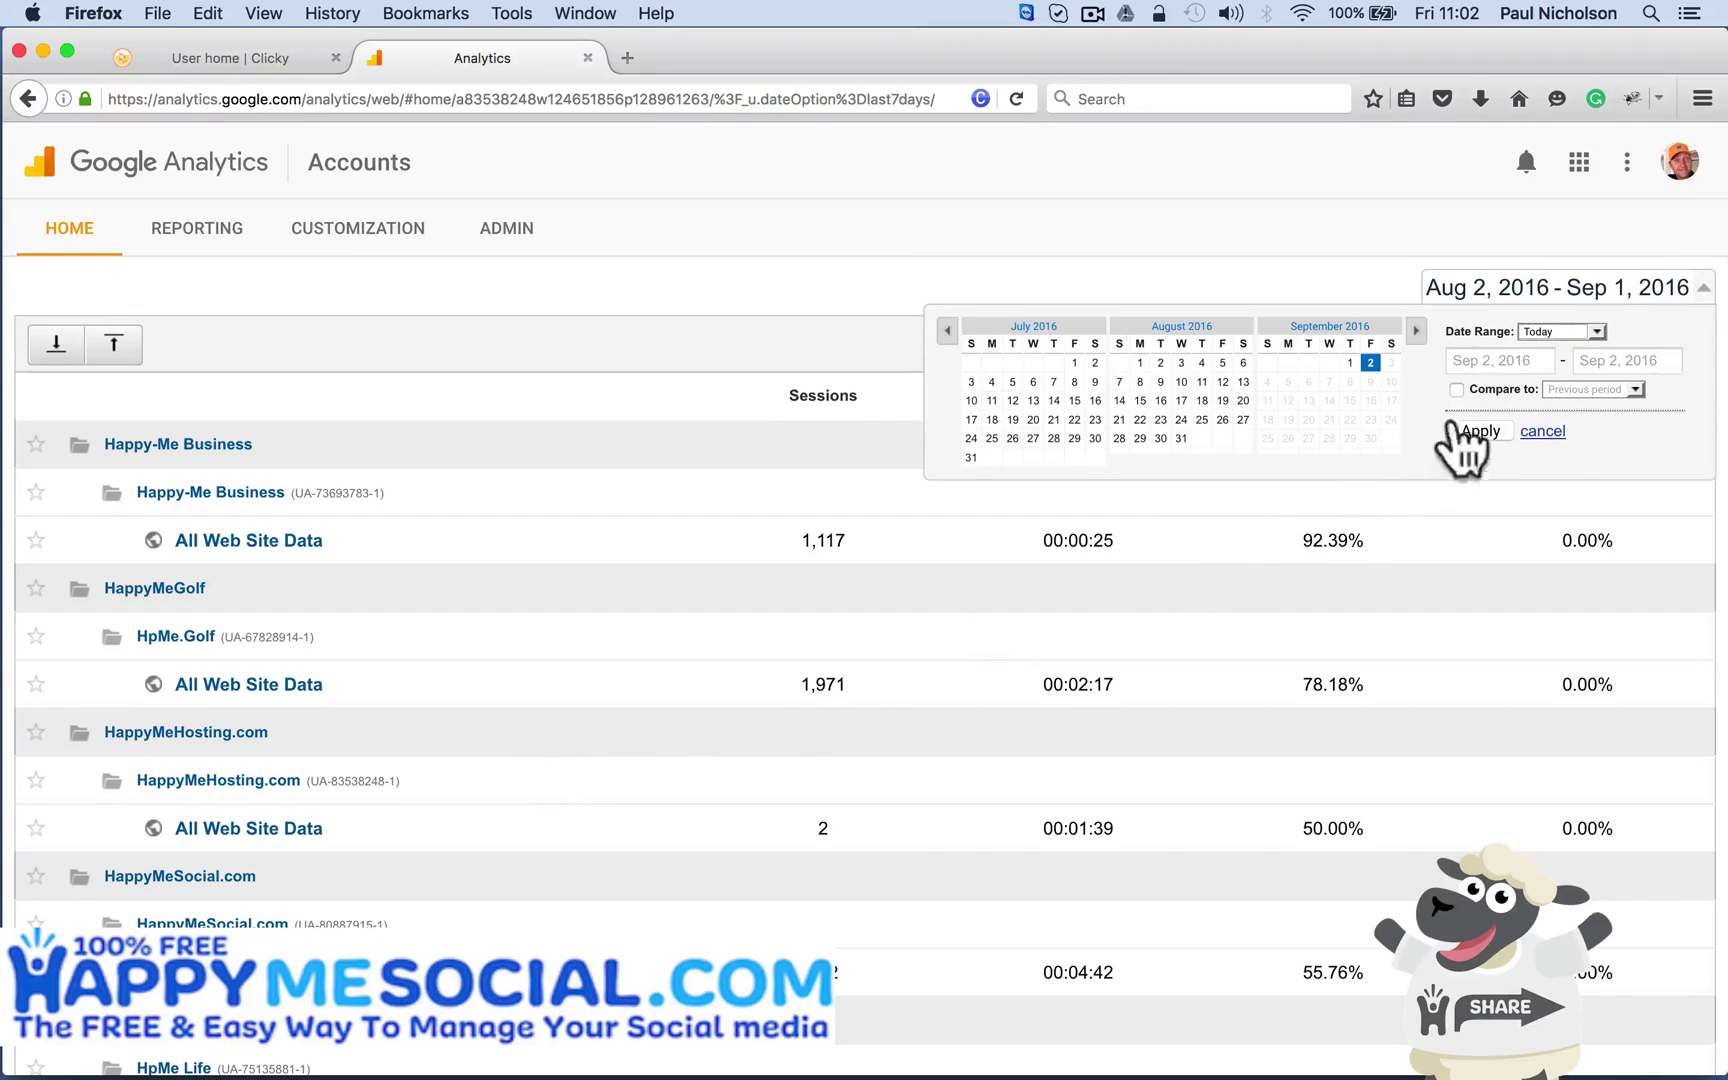
click(1465, 433)
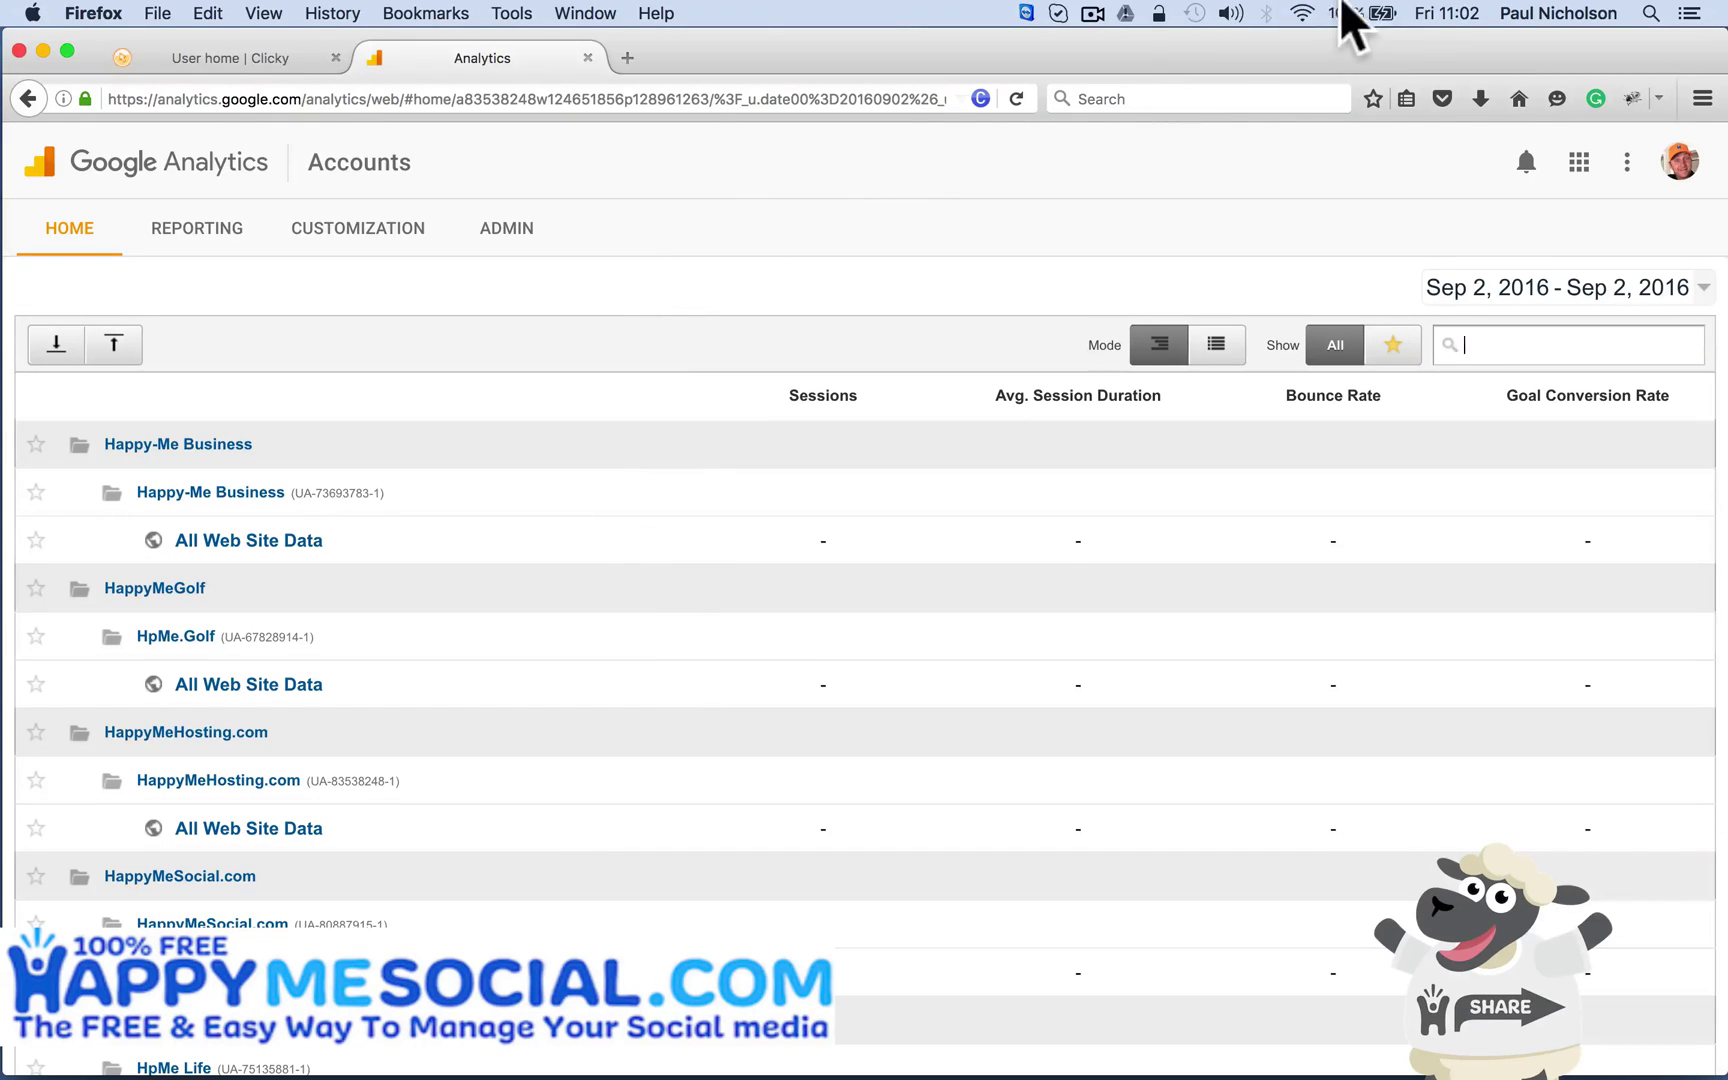
scroll(950, 547, down, 5)
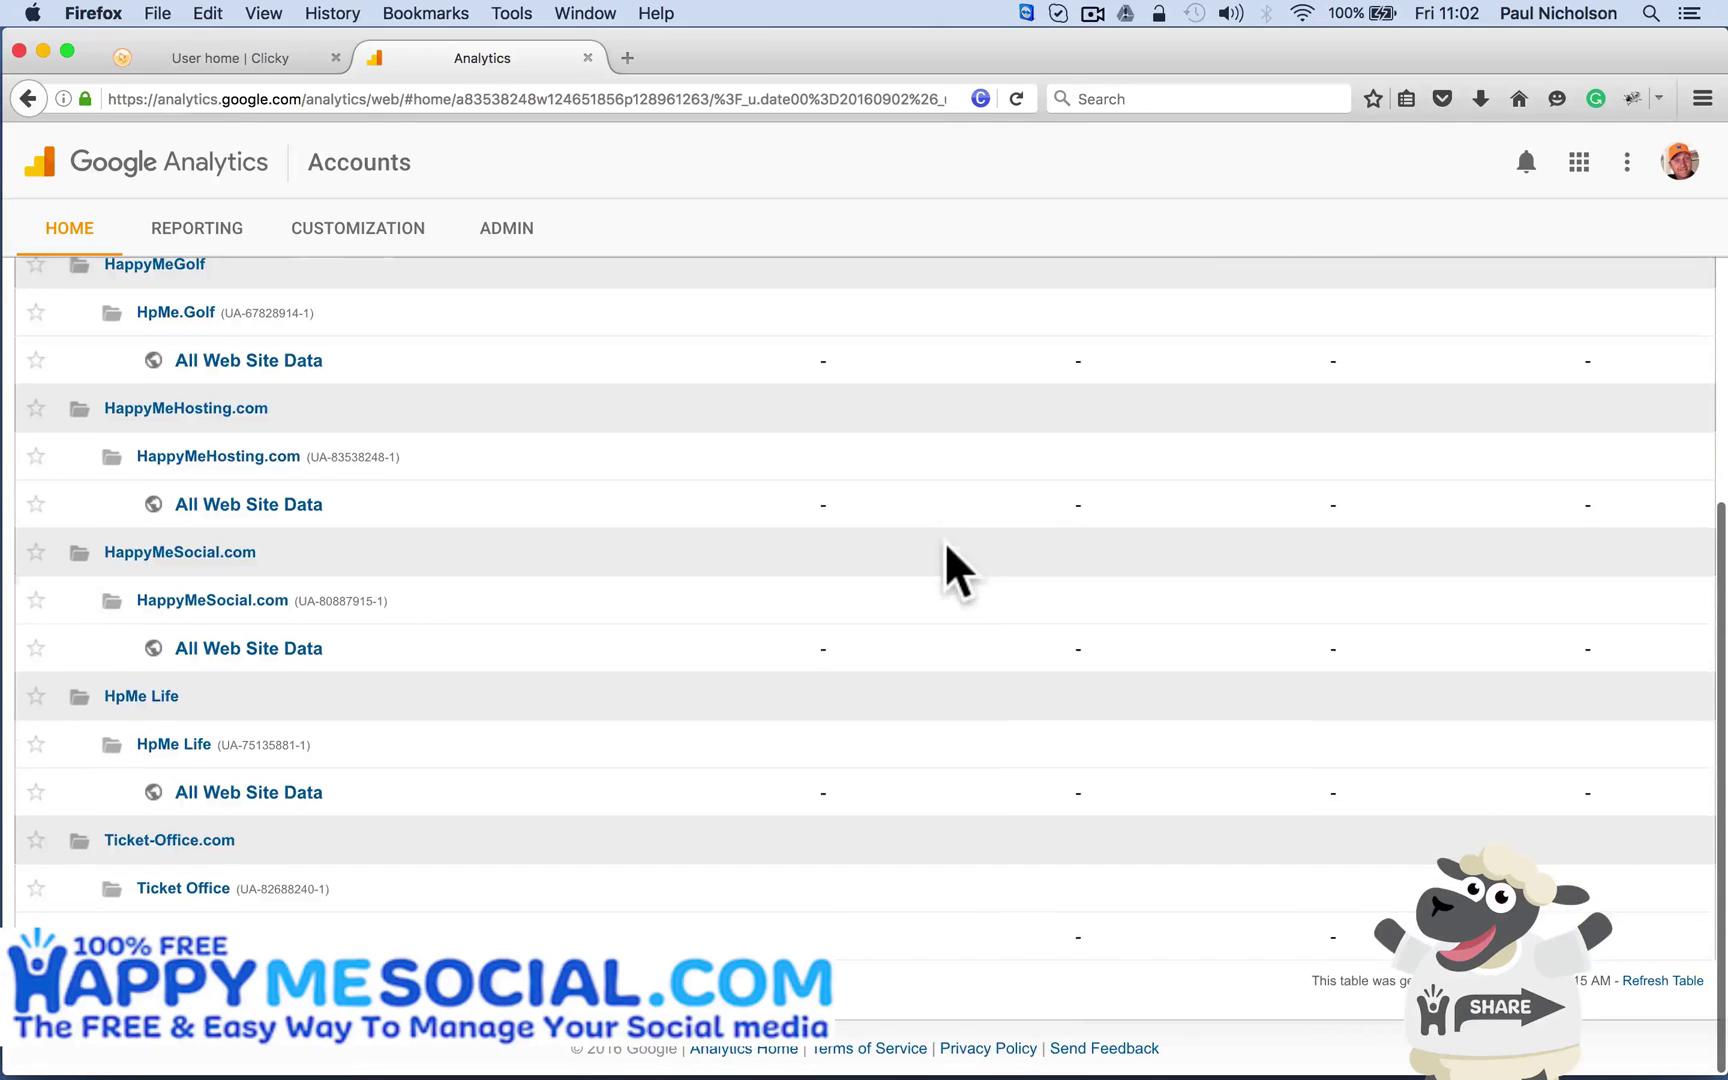
scroll(950, 547, up, 5)
Switch the accounts overview to yesterday's figures
click(1575, 283)
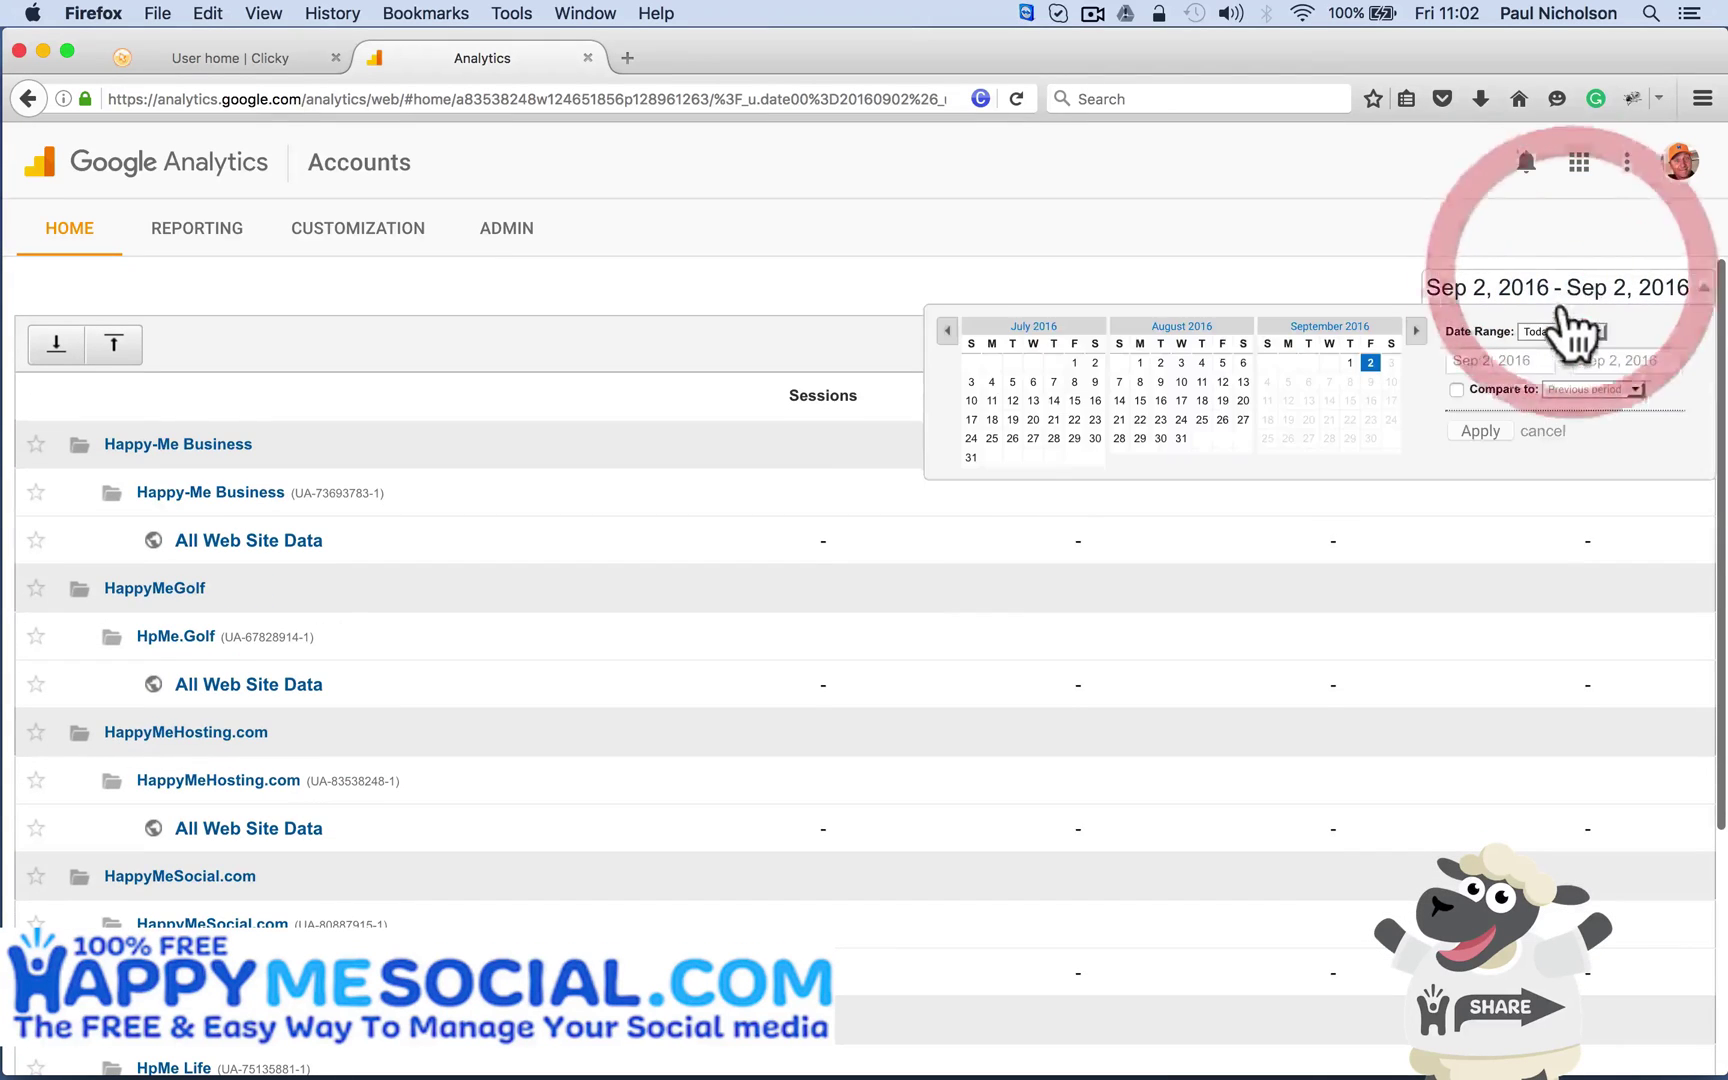
click(1564, 330)
click(1562, 373)
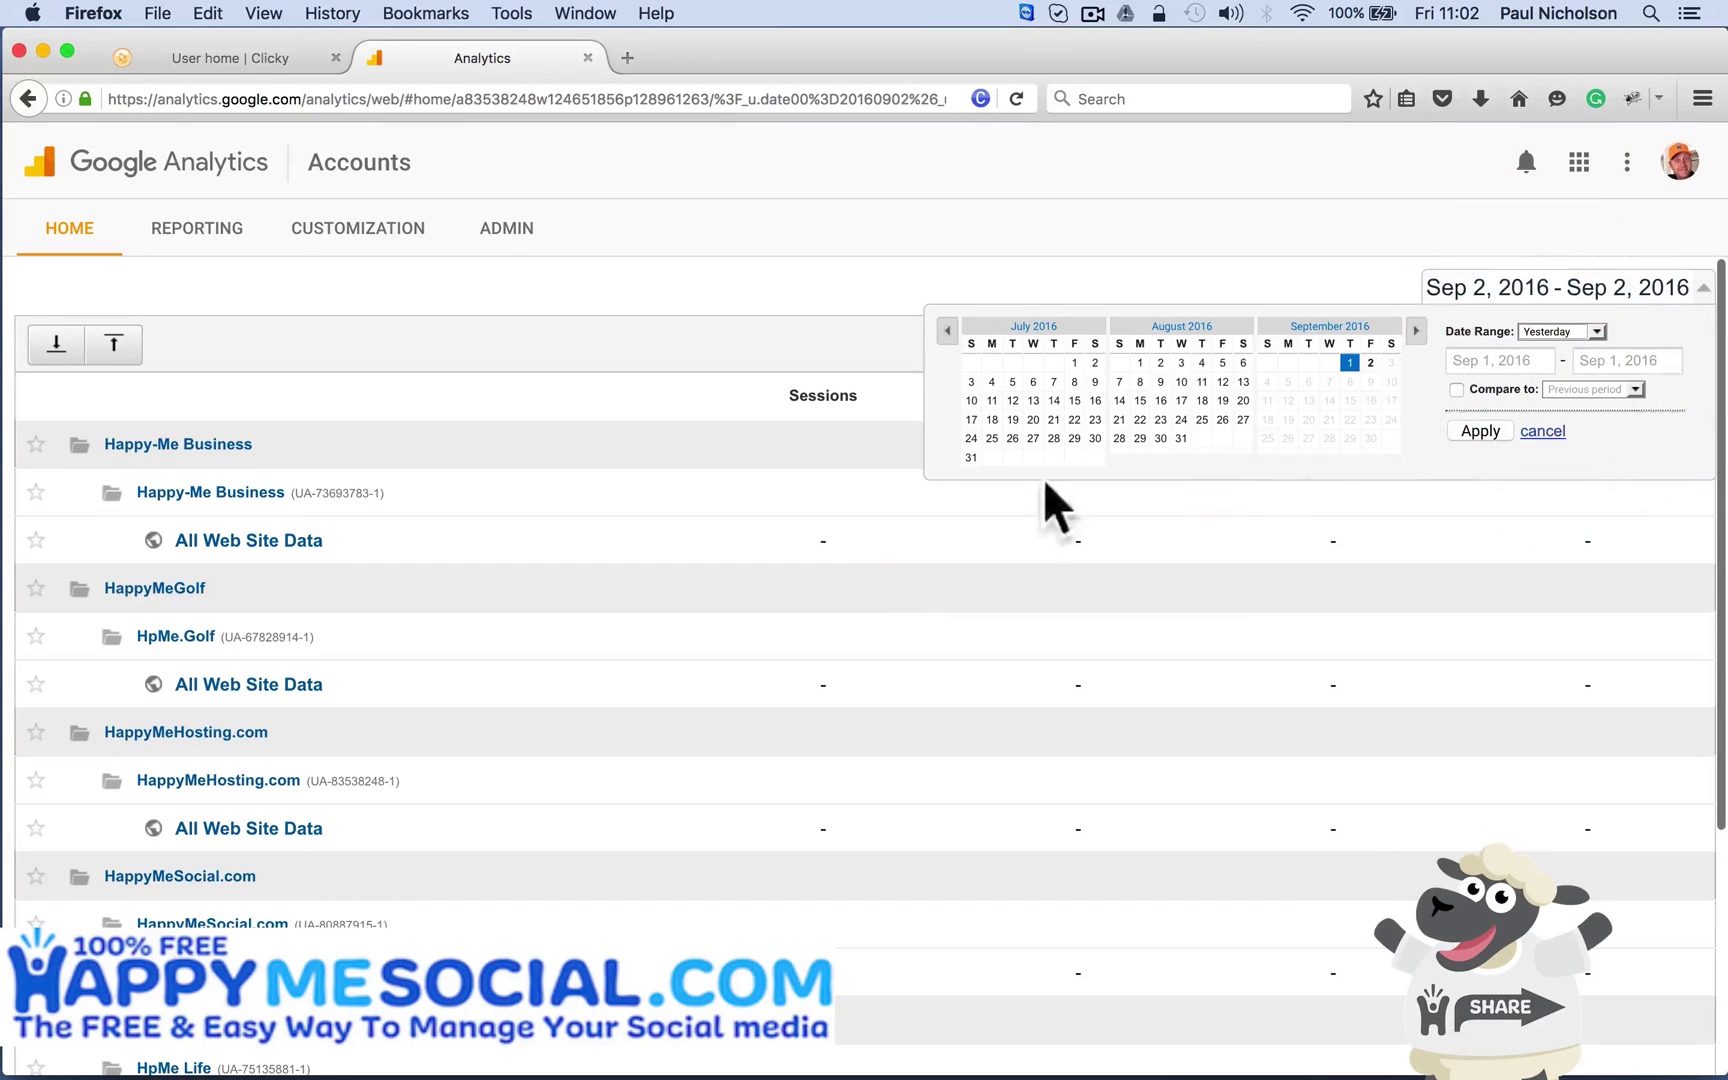
click(1481, 435)
scroll(1337, 581, down, 3)
scroll(1346, 585, down, 1)
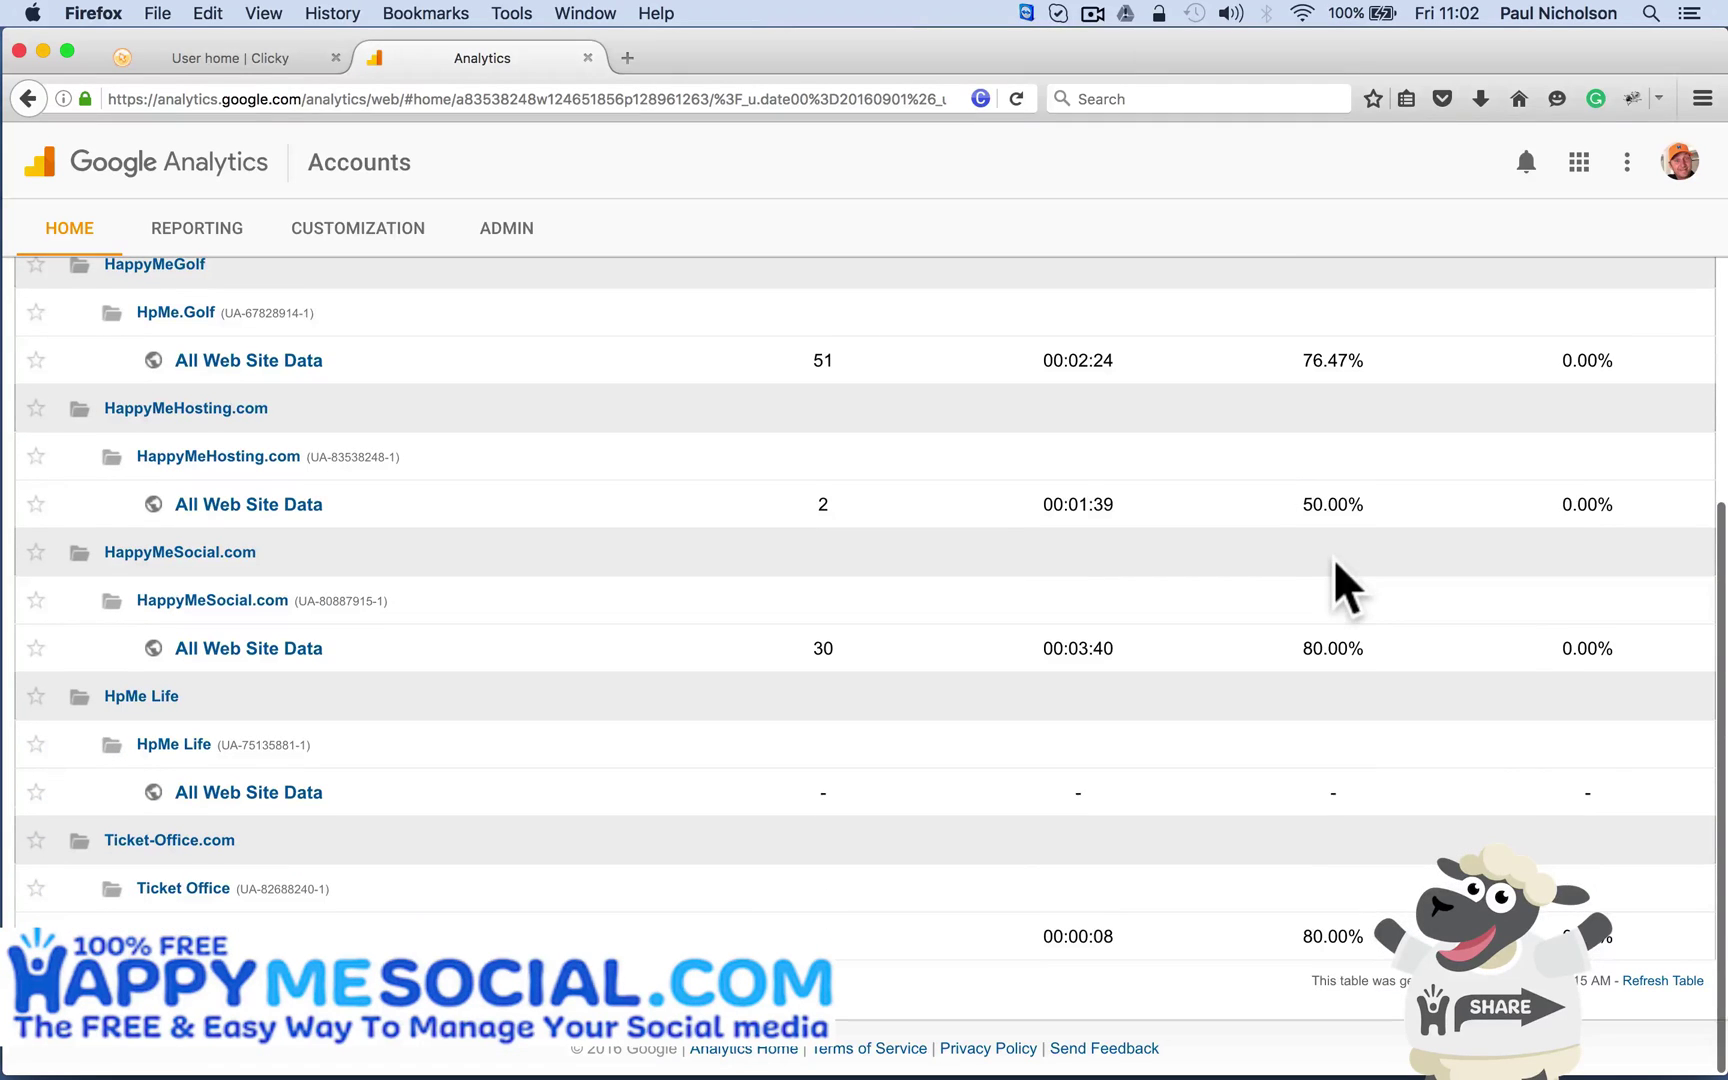
scroll(1344, 583, up, 4)
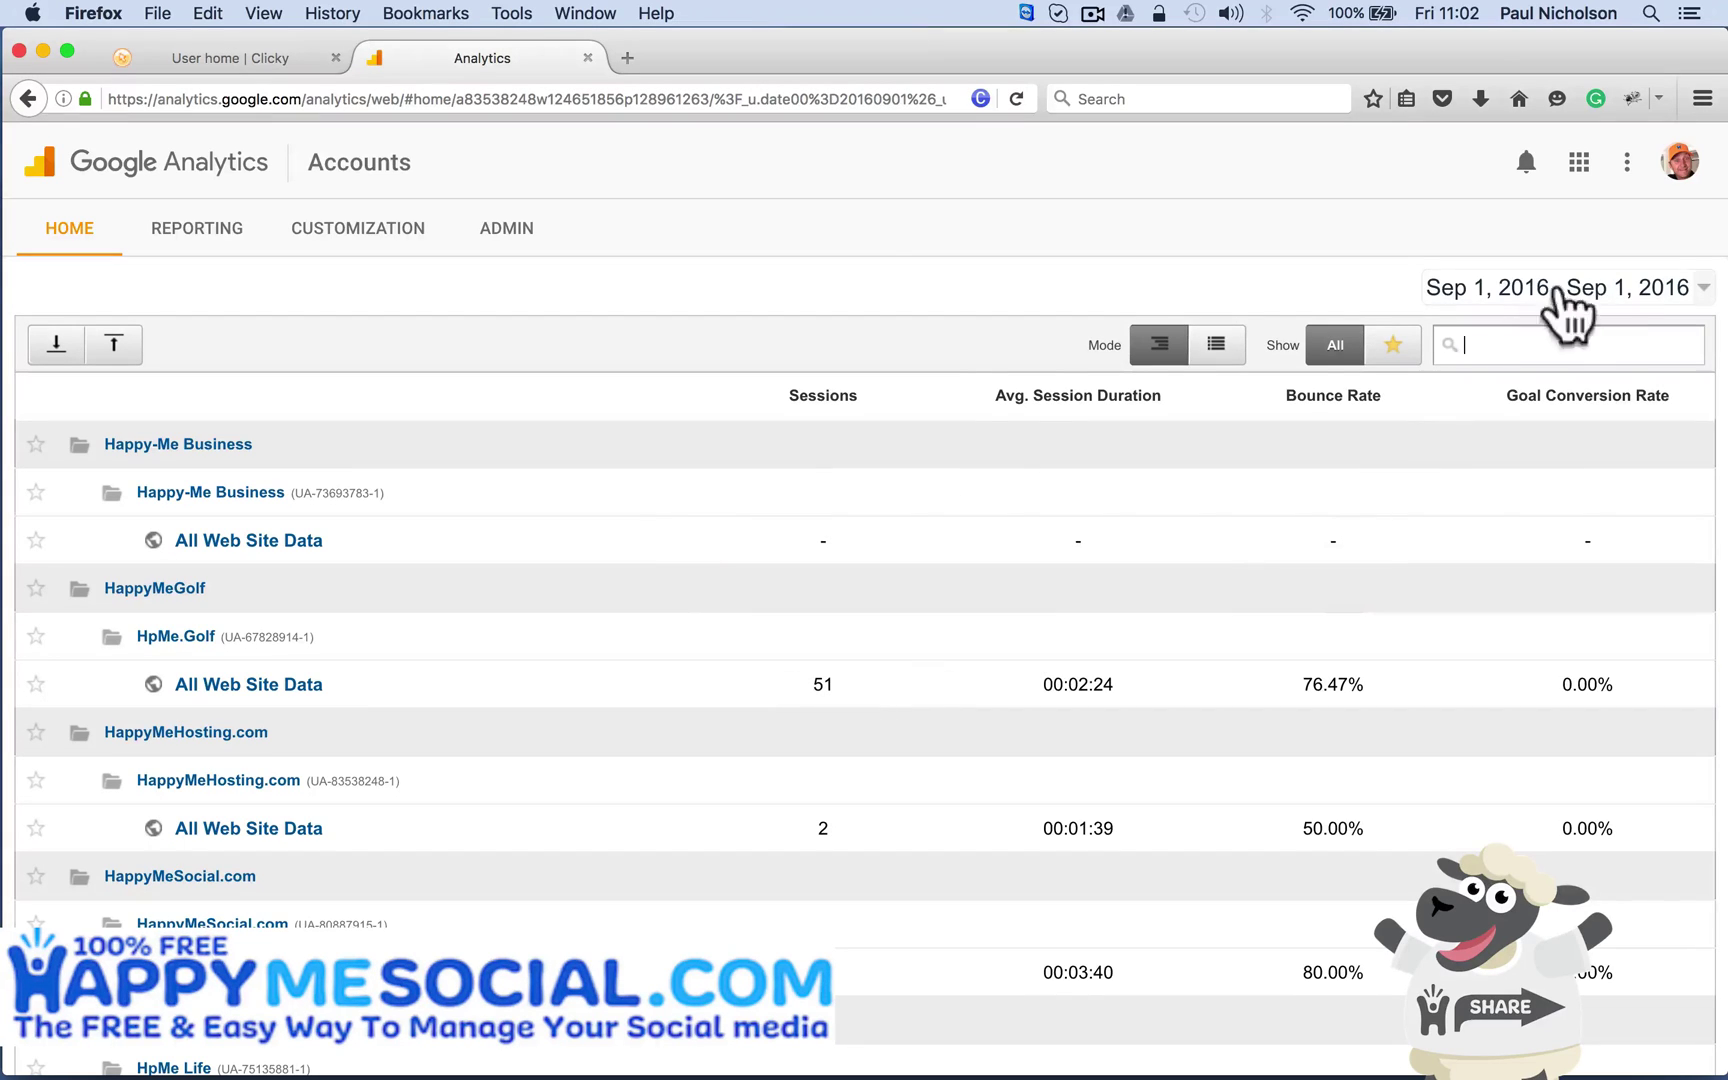
Show last week, Aug 21–27, 2016, for all accounts and return to the Clicky home
click(1566, 288)
click(1552, 333)
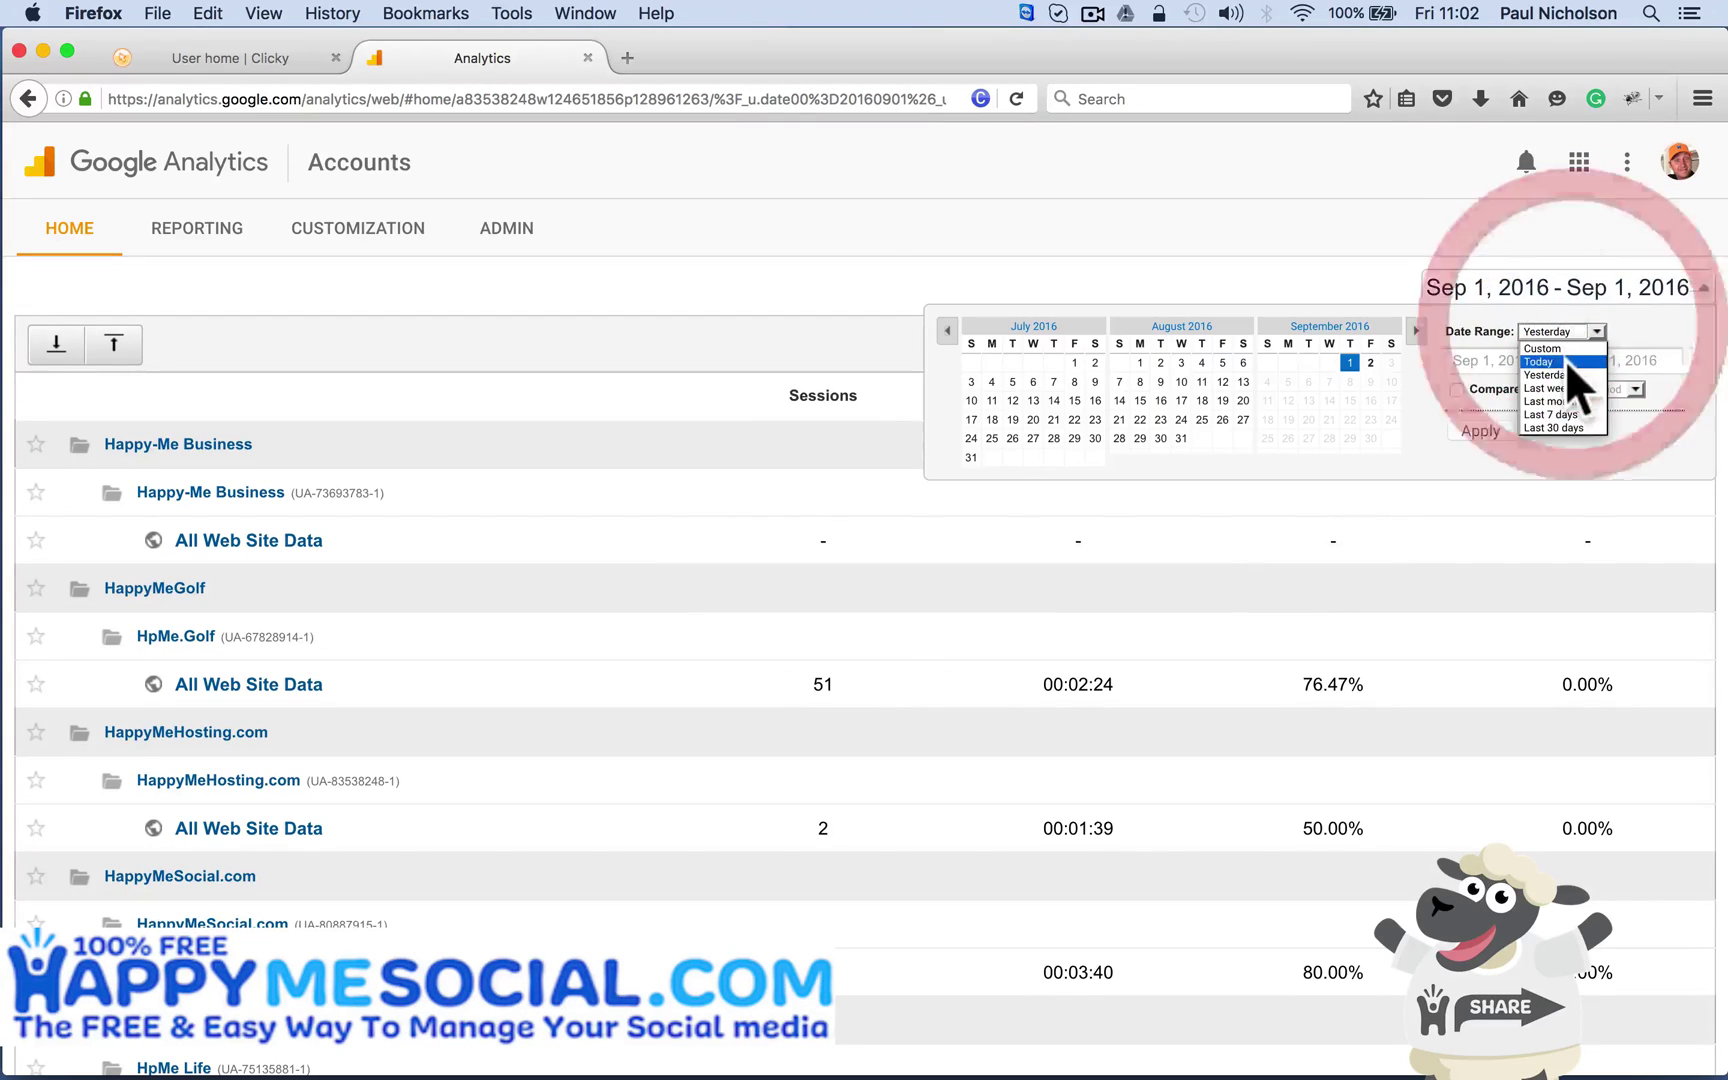
click(1550, 391)
click(1467, 431)
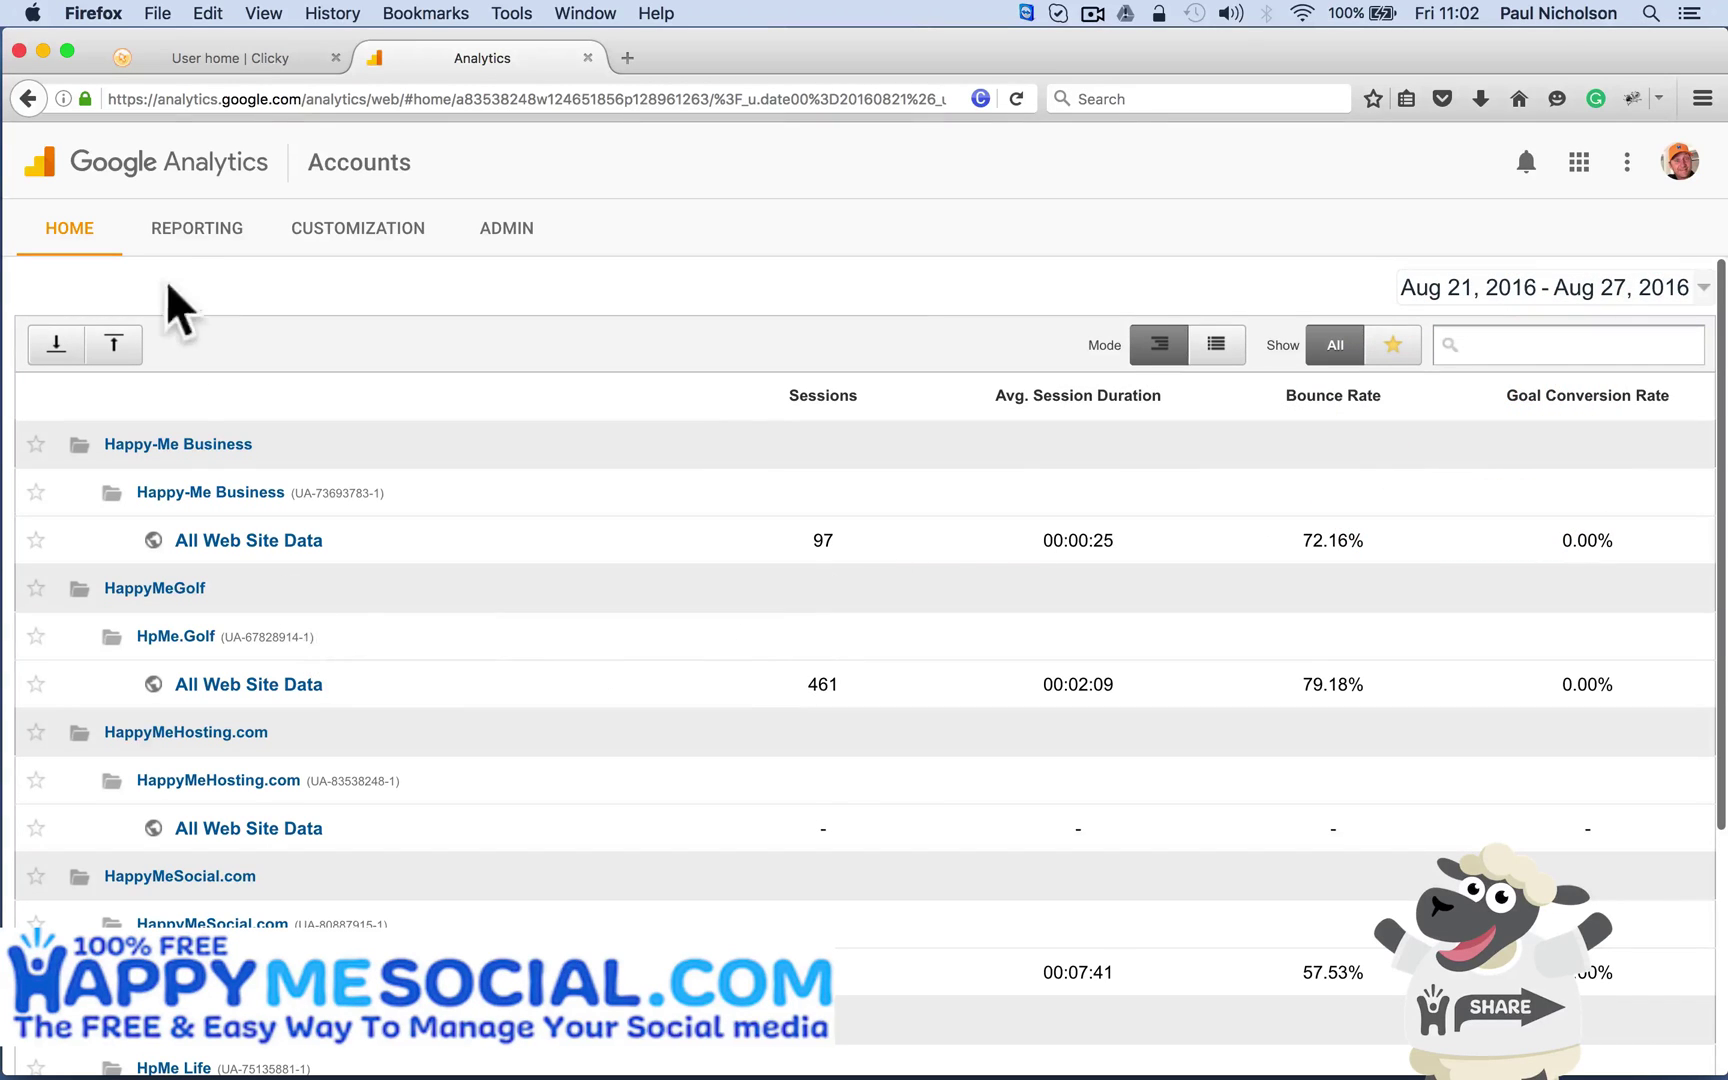
click(207, 65)
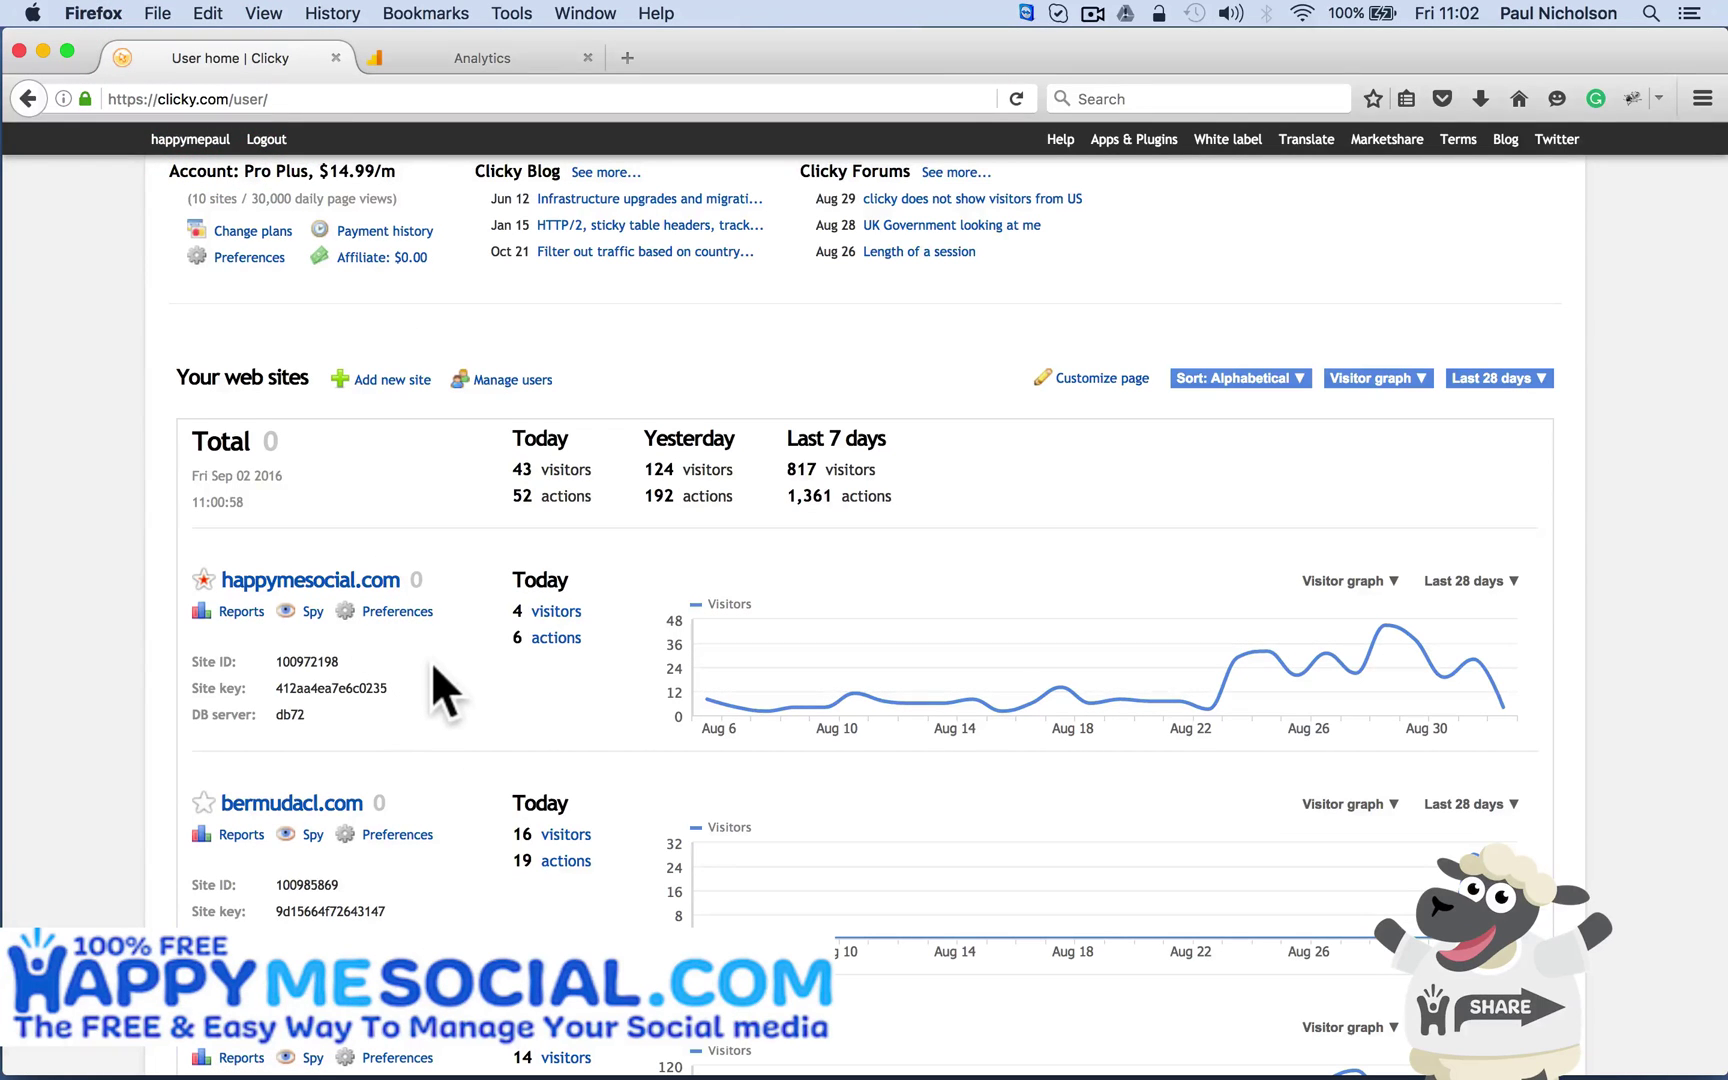
scroll(432, 662, down, 2)
scroll(433, 661, down, 5)
scroll(432, 661, down, 1)
scroll(432, 649, down, 3)
scroll(431, 647, down, 1)
scroll(431, 646, down, 2)
scroll(431, 647, down, 1)
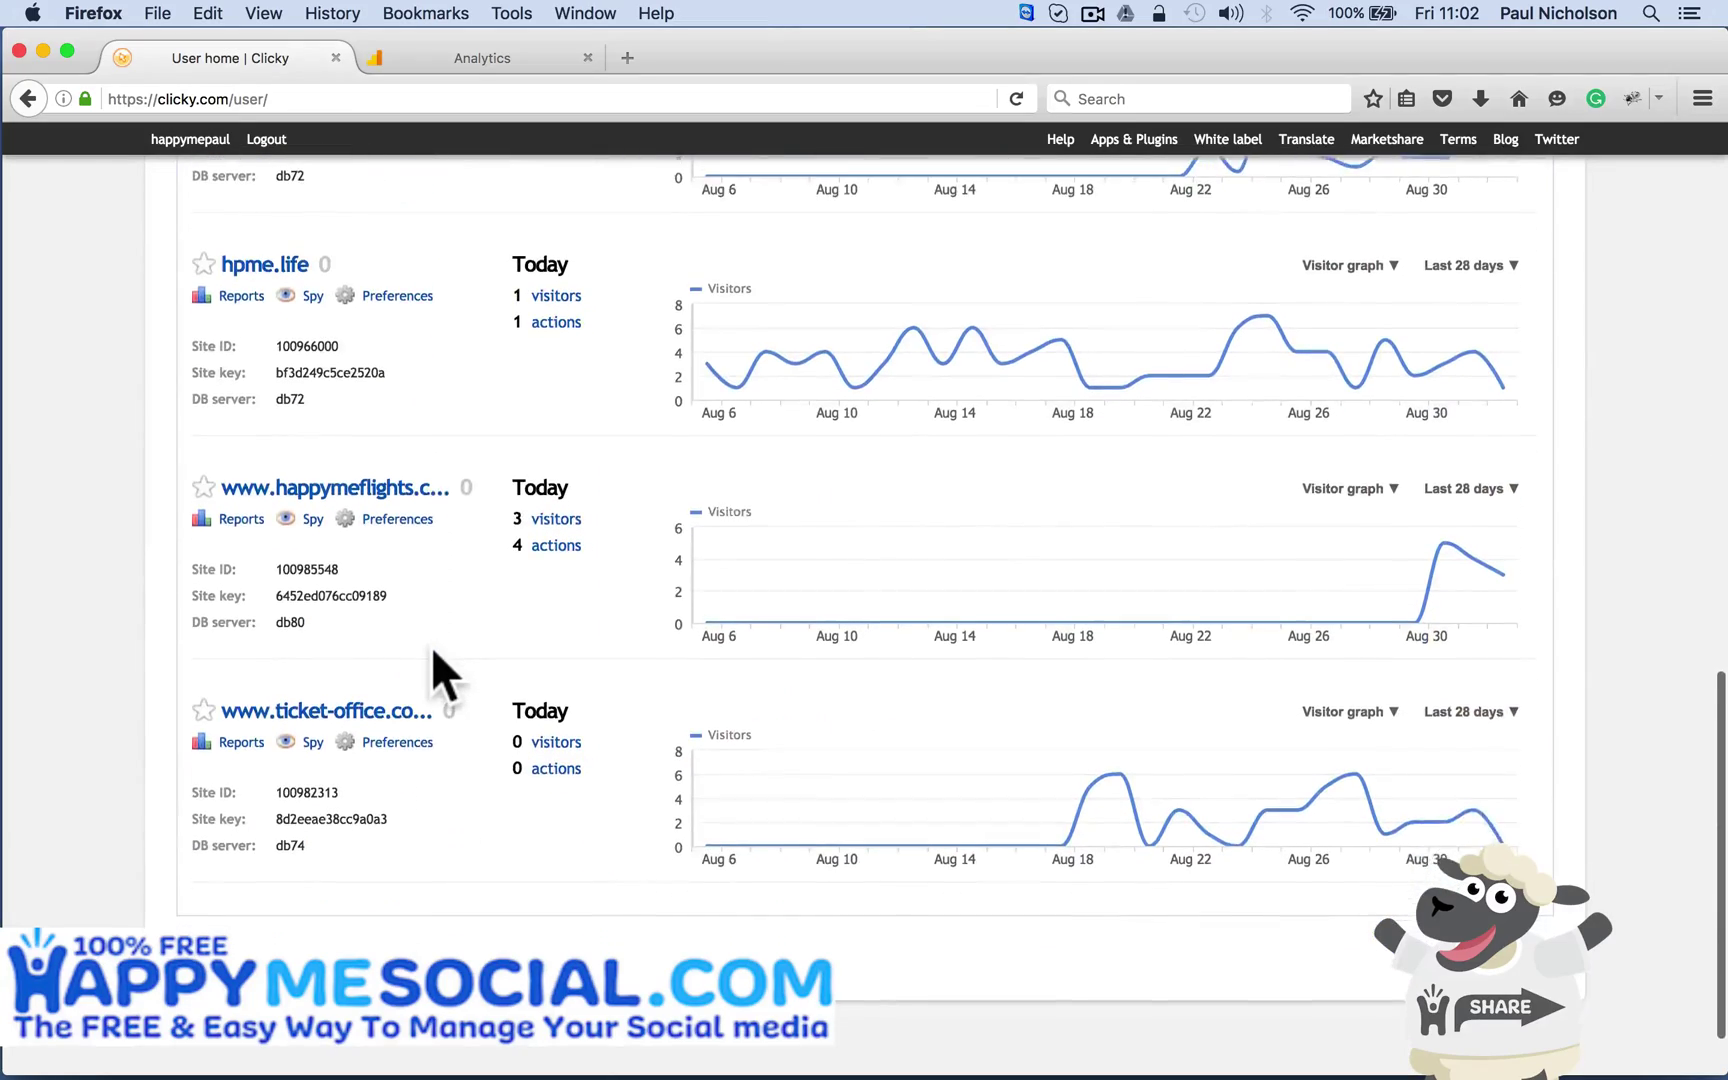
scroll(431, 647, down, 1)
scroll(431, 647, up, 10)
scroll(430, 647, up, 3)
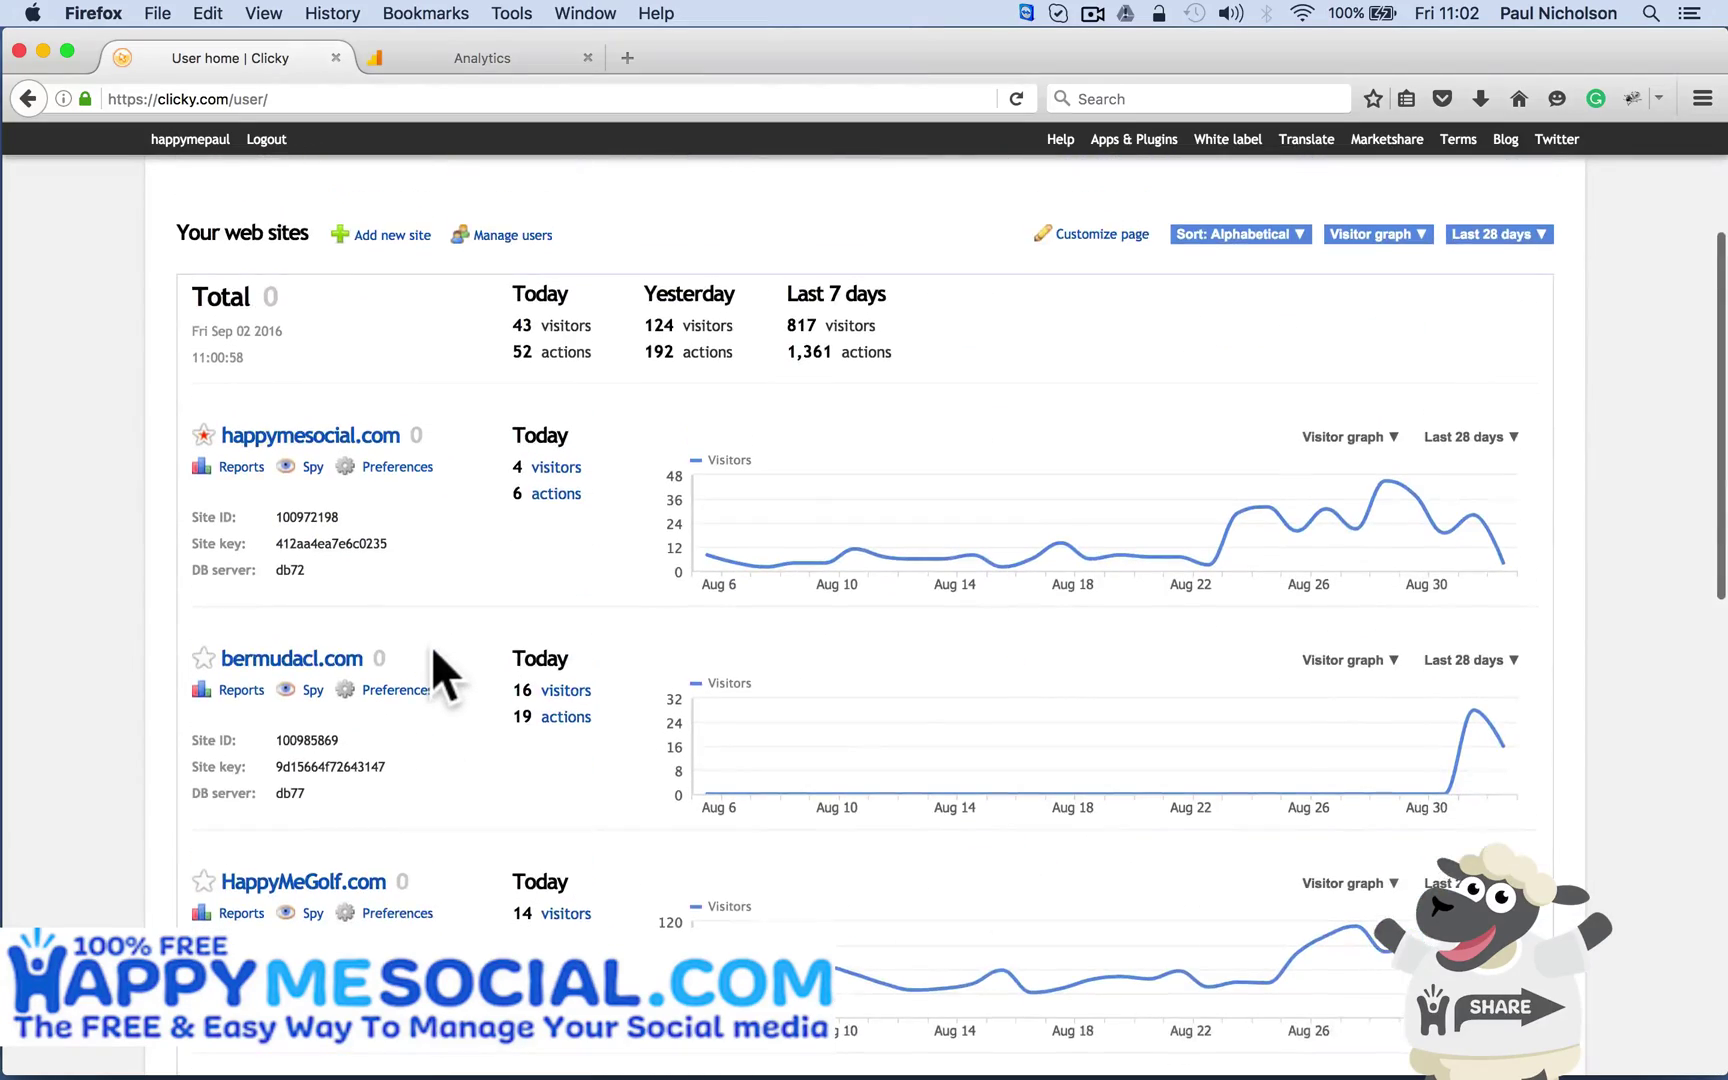
scroll(429, 640, down, 3)
Show HappyMeGolf.com's dashboard for Today: 14 visitors, 16 actions, 50% bounce rate
click(324, 647)
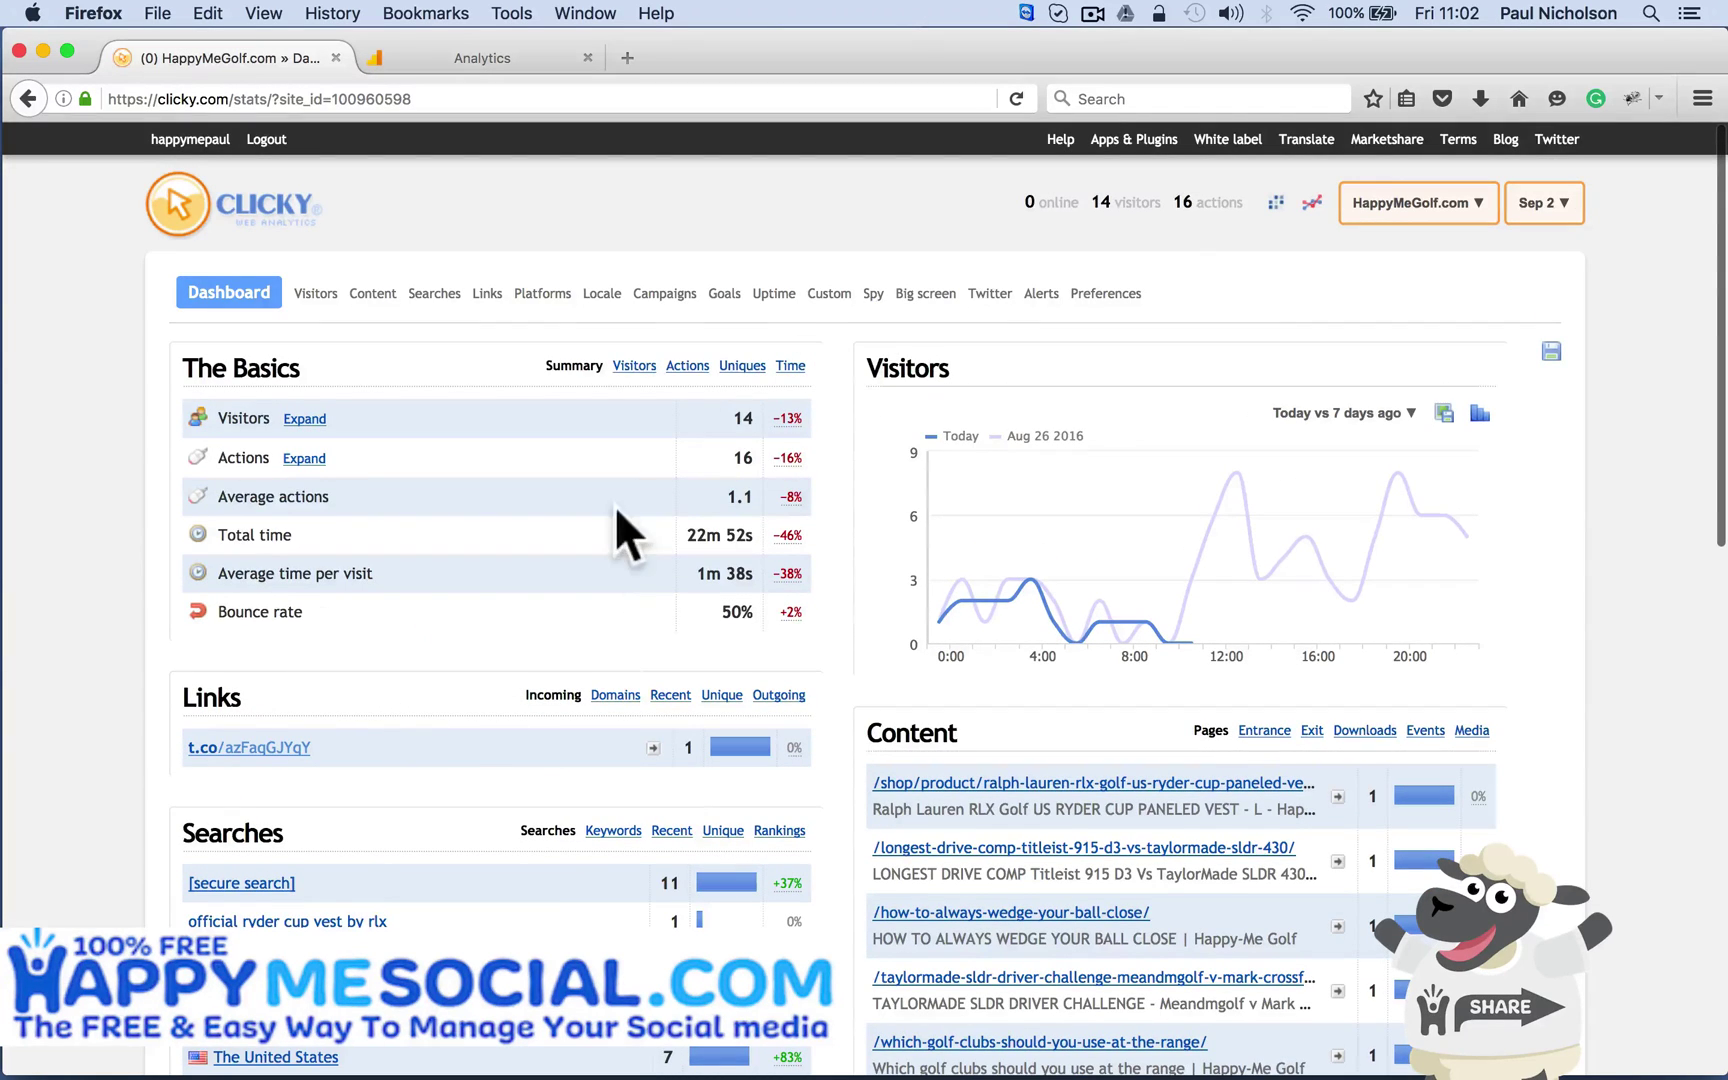
scroll(673, 776, down, 1)
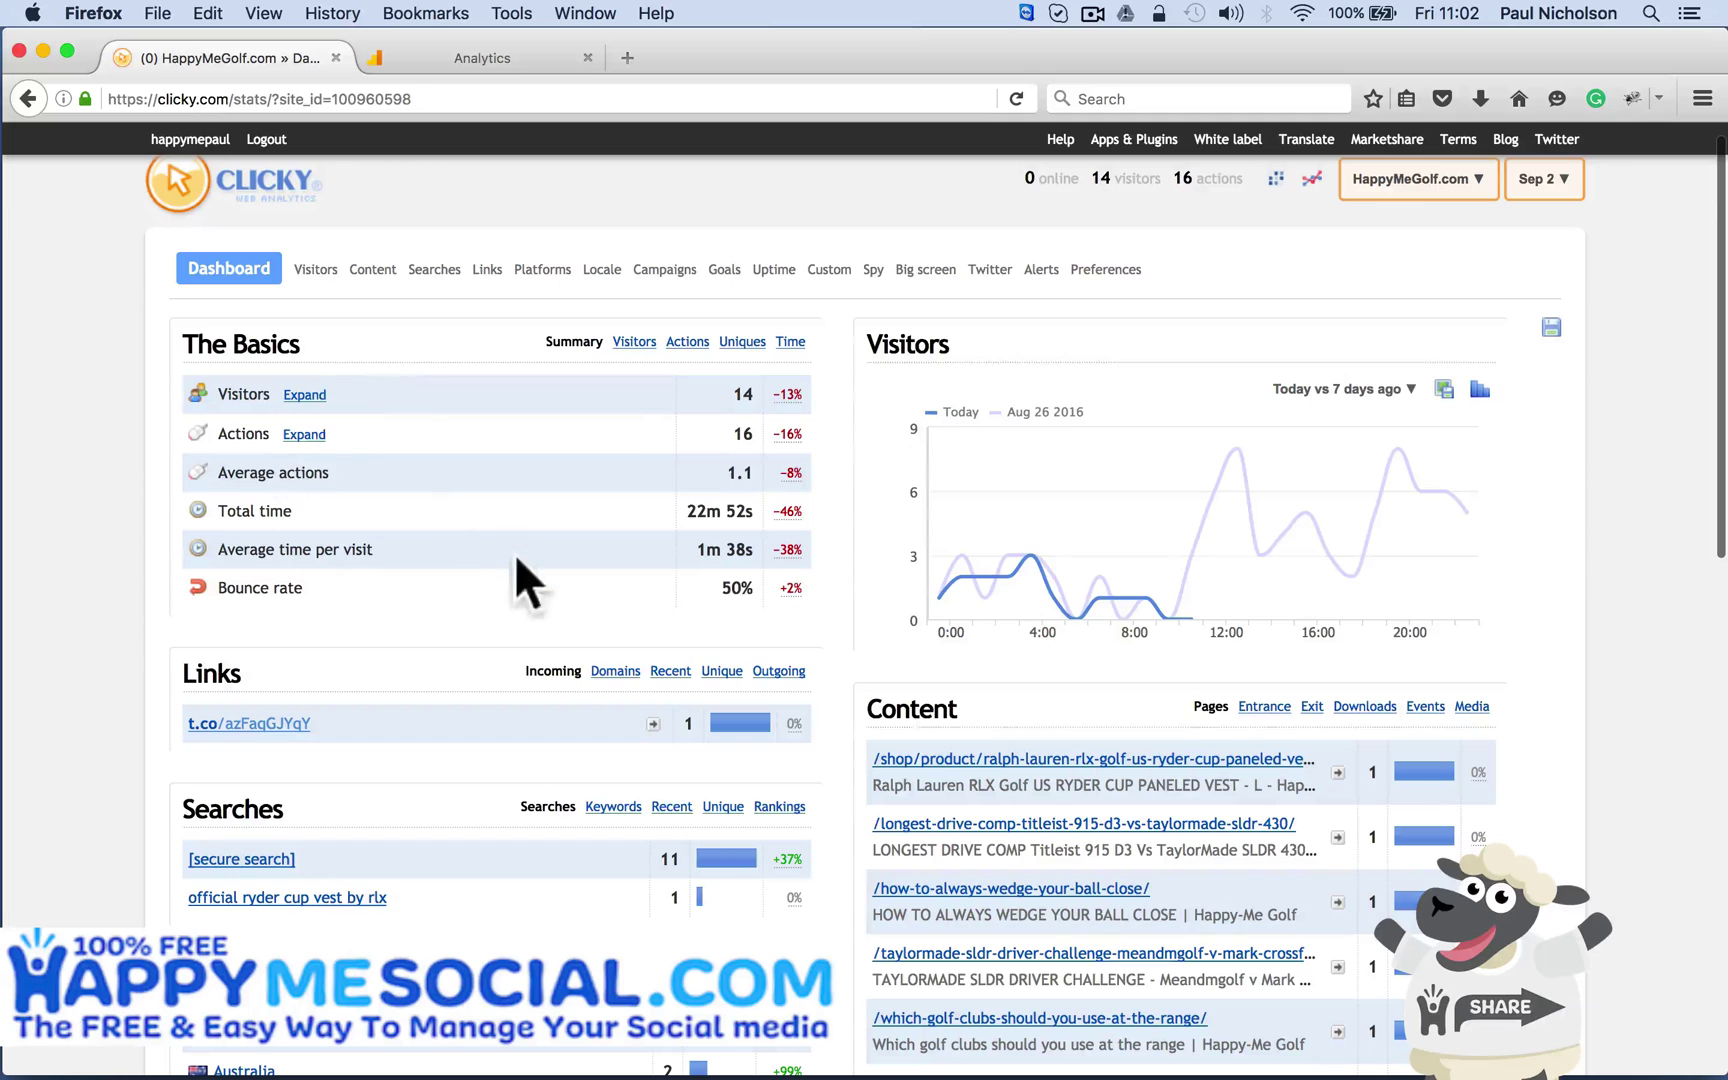
scroll(626, 553, down, 5)
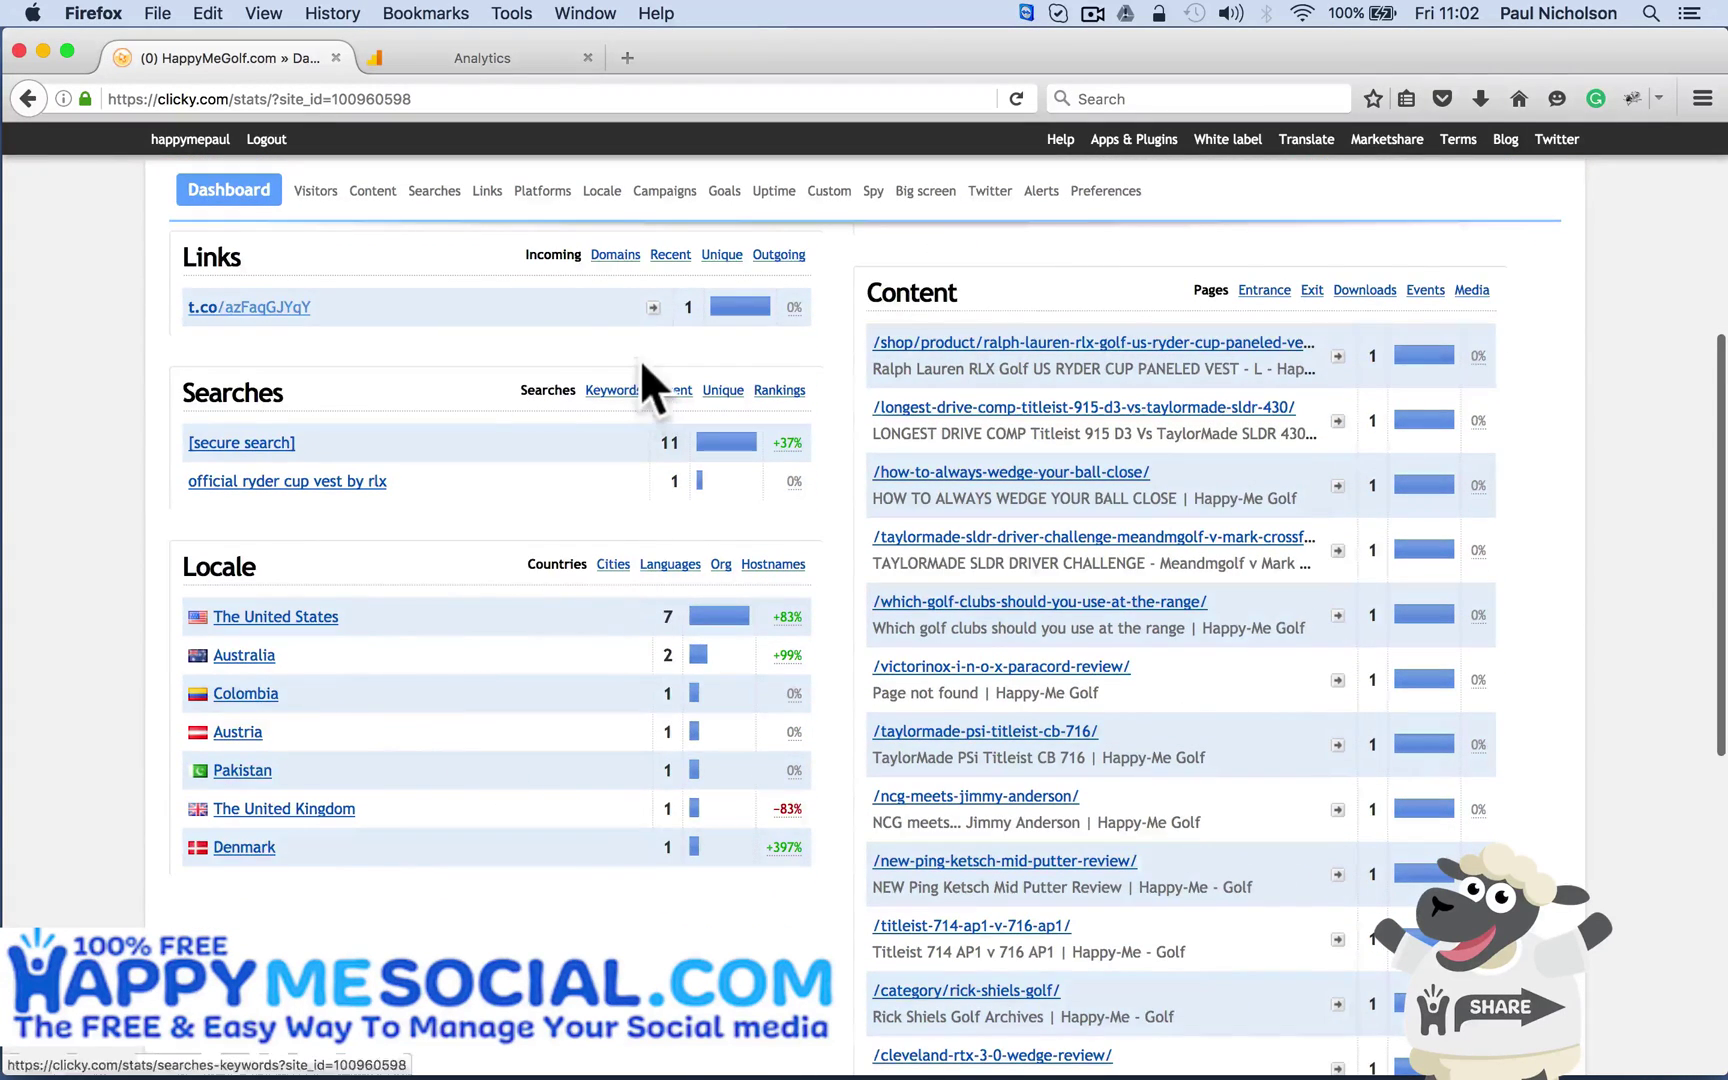
scroll(642, 367, up, 5)
click(1539, 203)
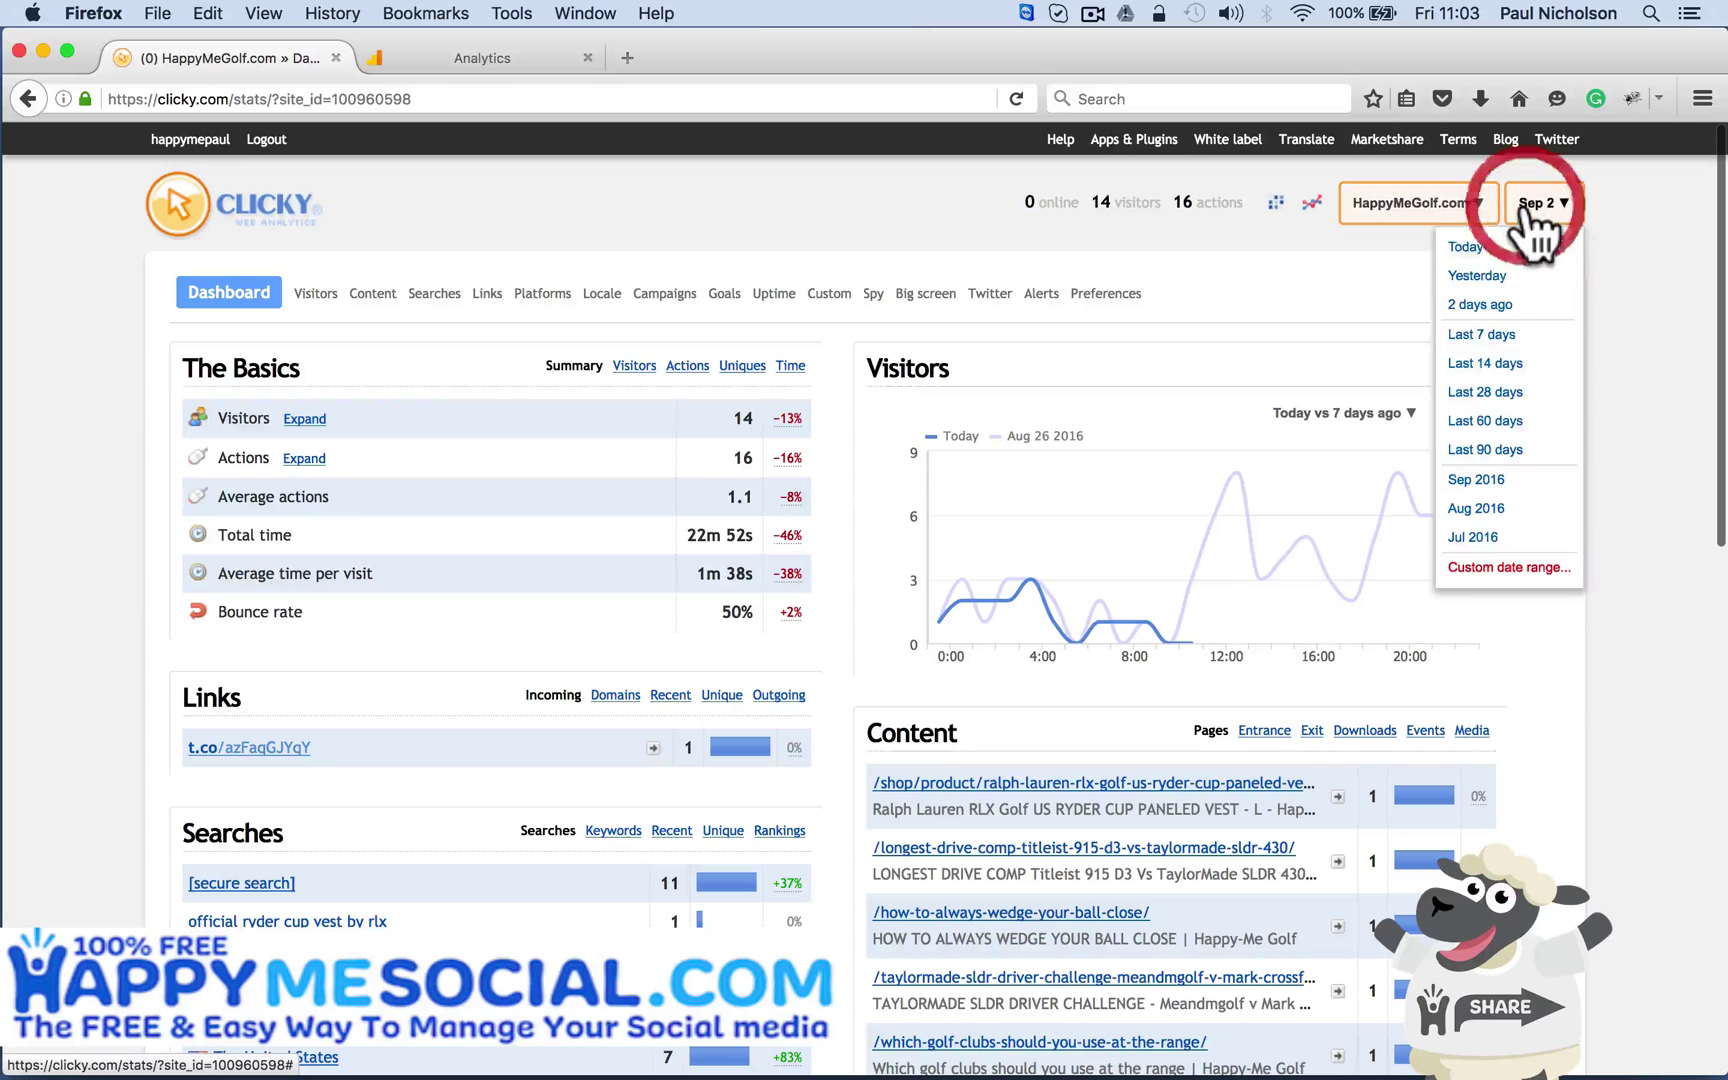
click(1512, 246)
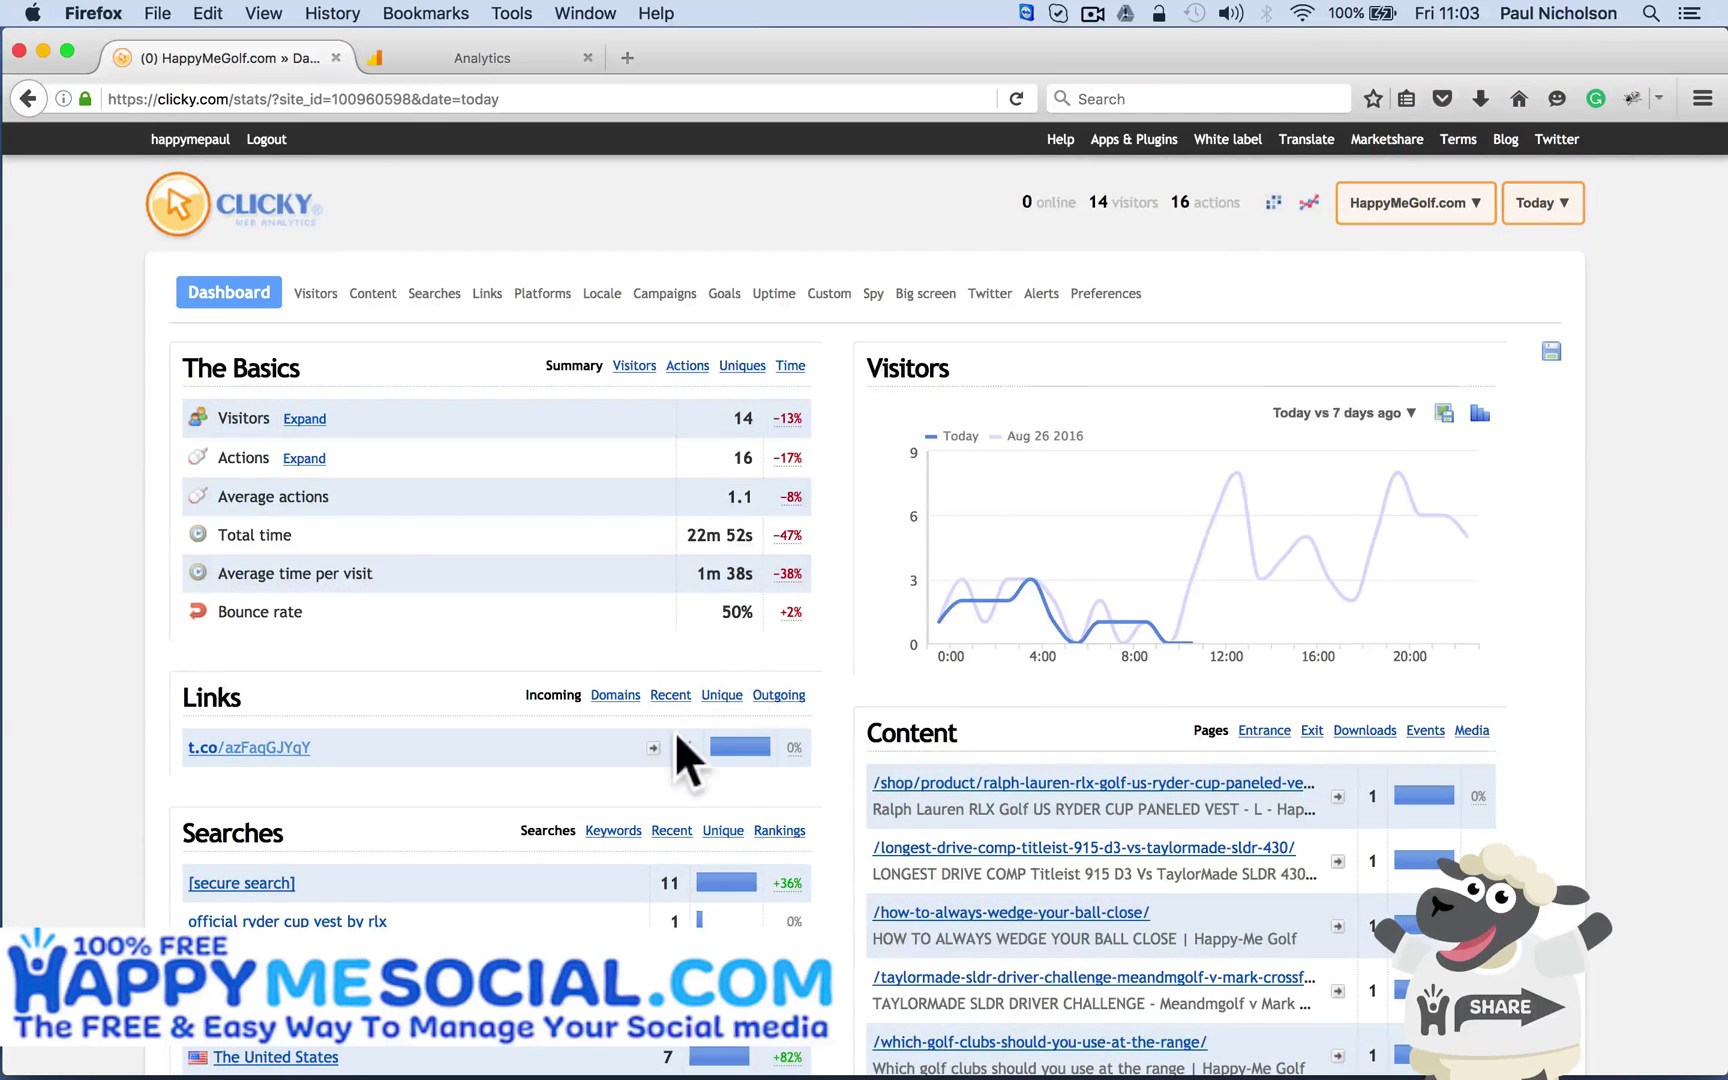
scroll(674, 731, down, 5)
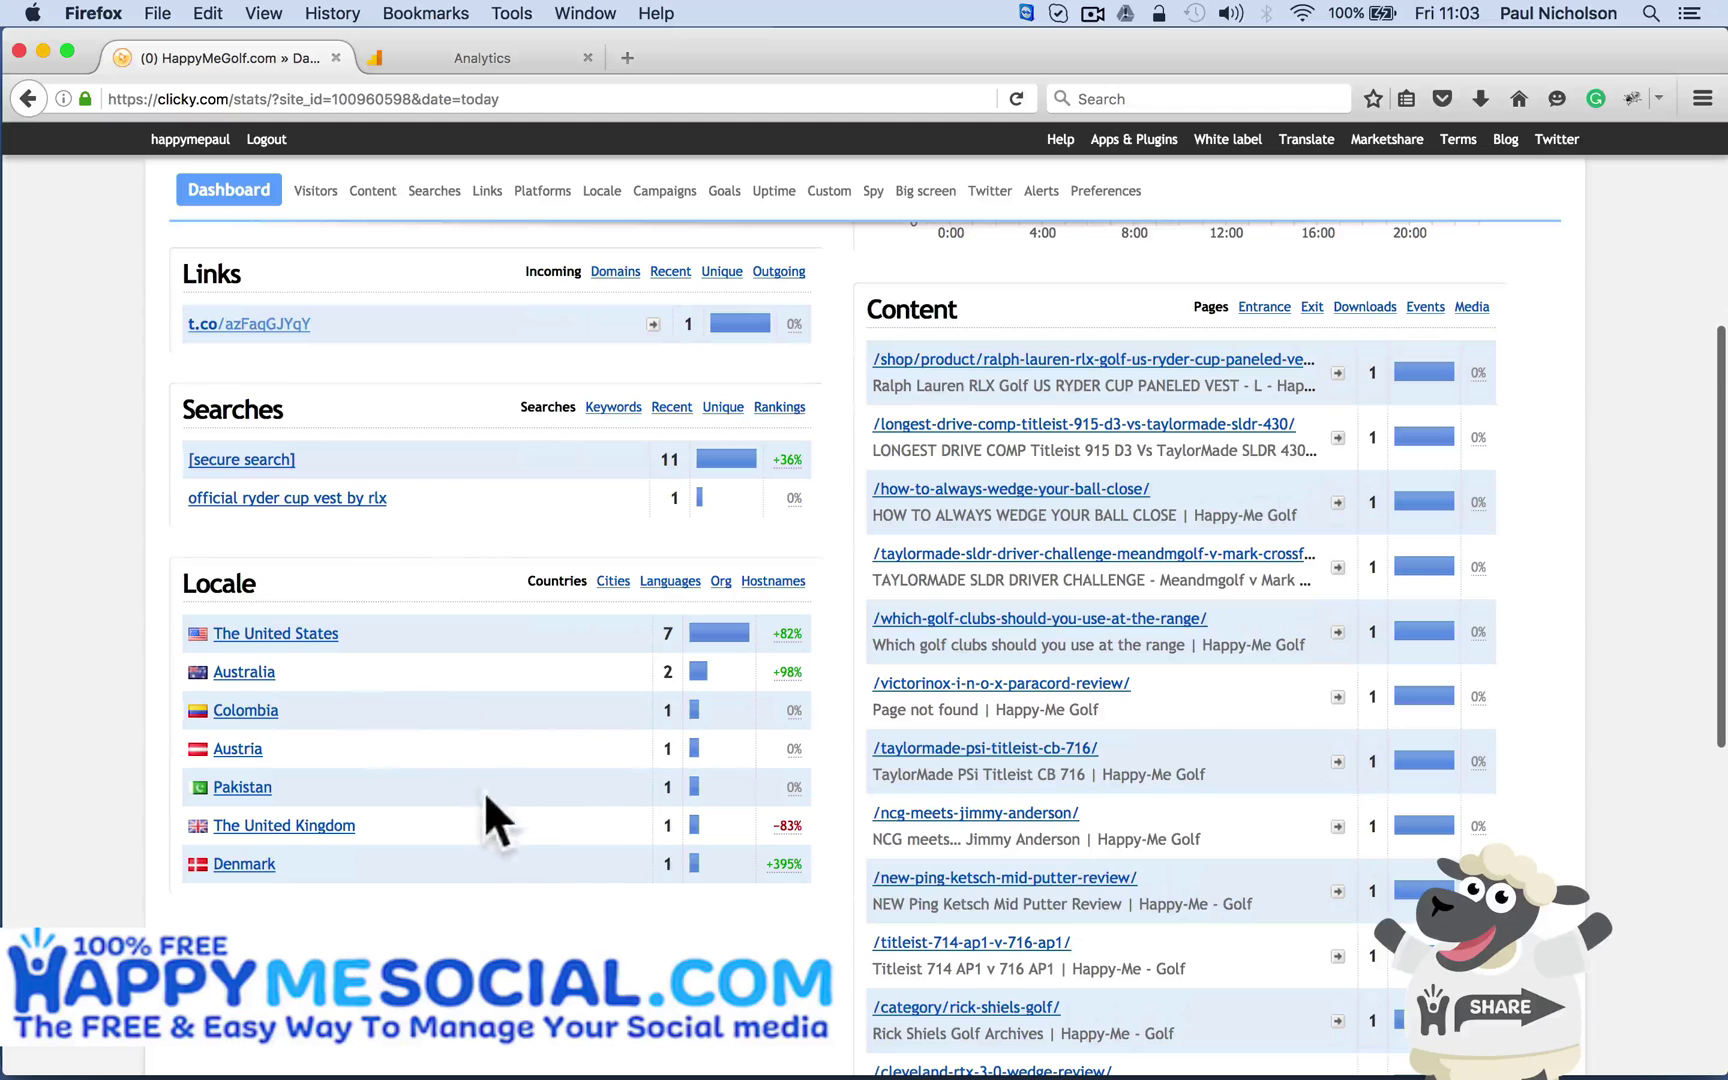
scroll(567, 554, up, 2)
scroll(556, 534, up, 4)
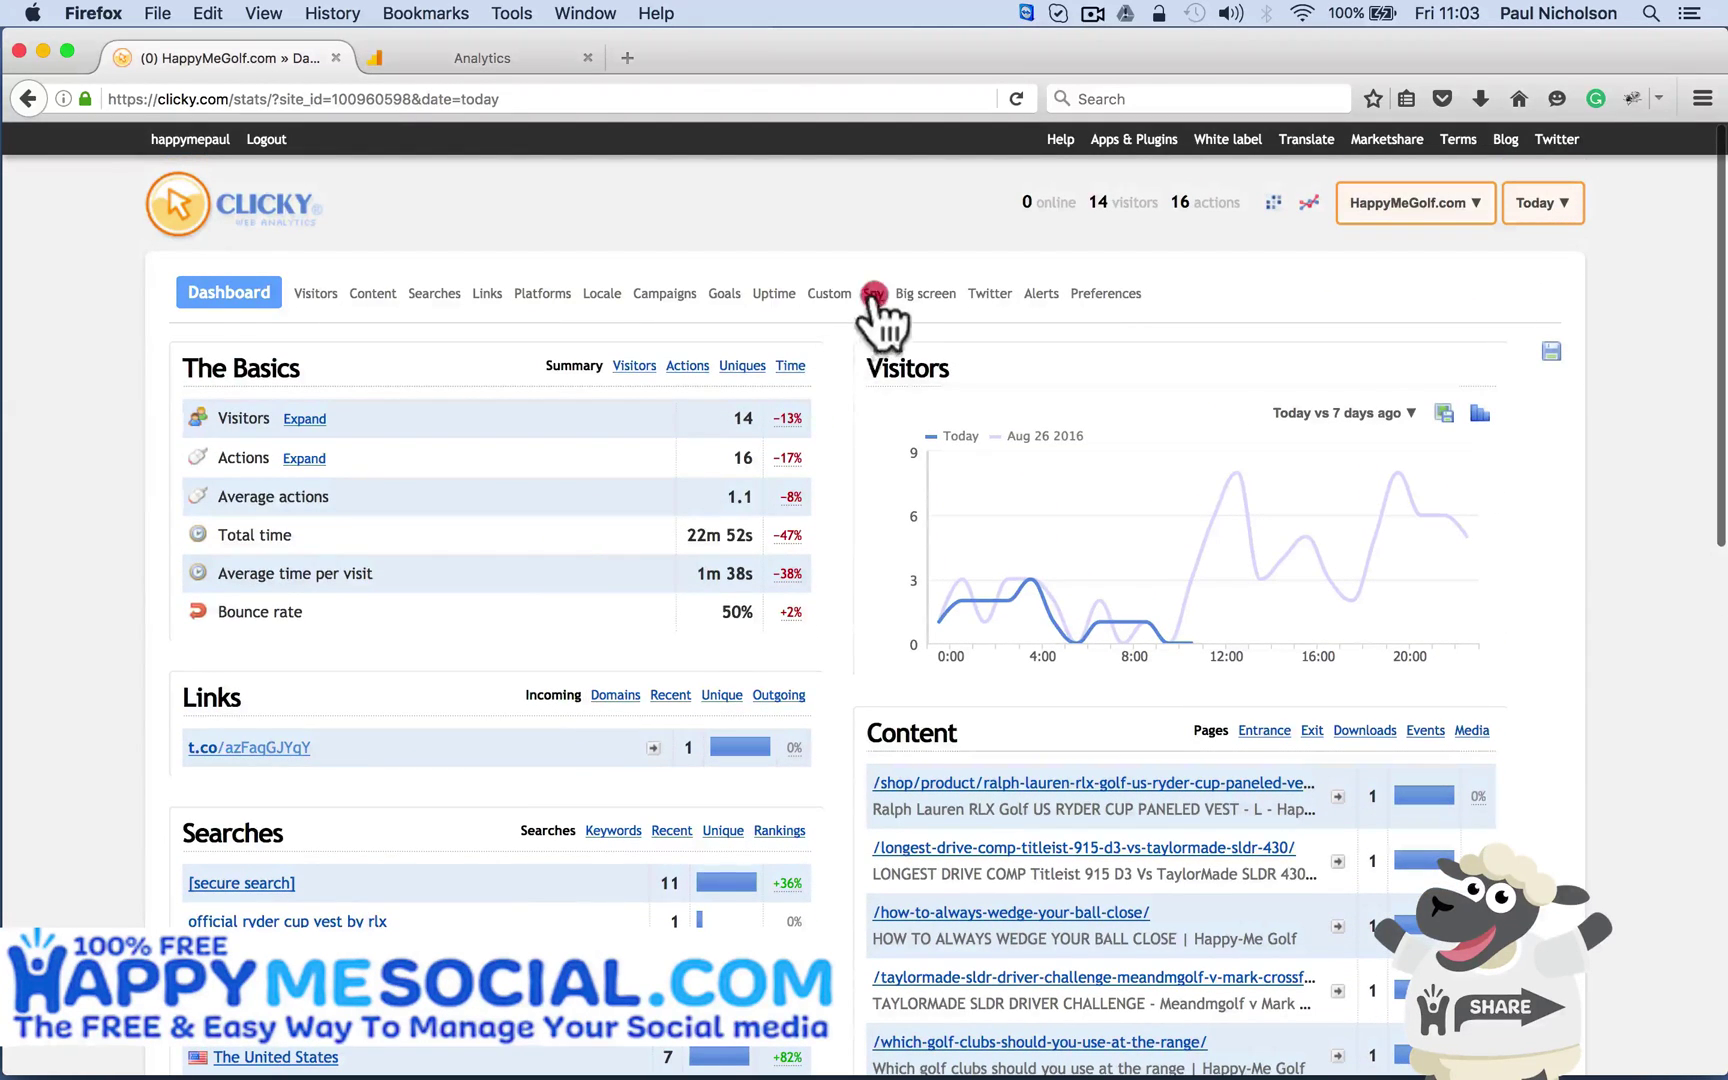
Show the Spy view of recent HappyMeGolf visitor activity
click(873, 293)
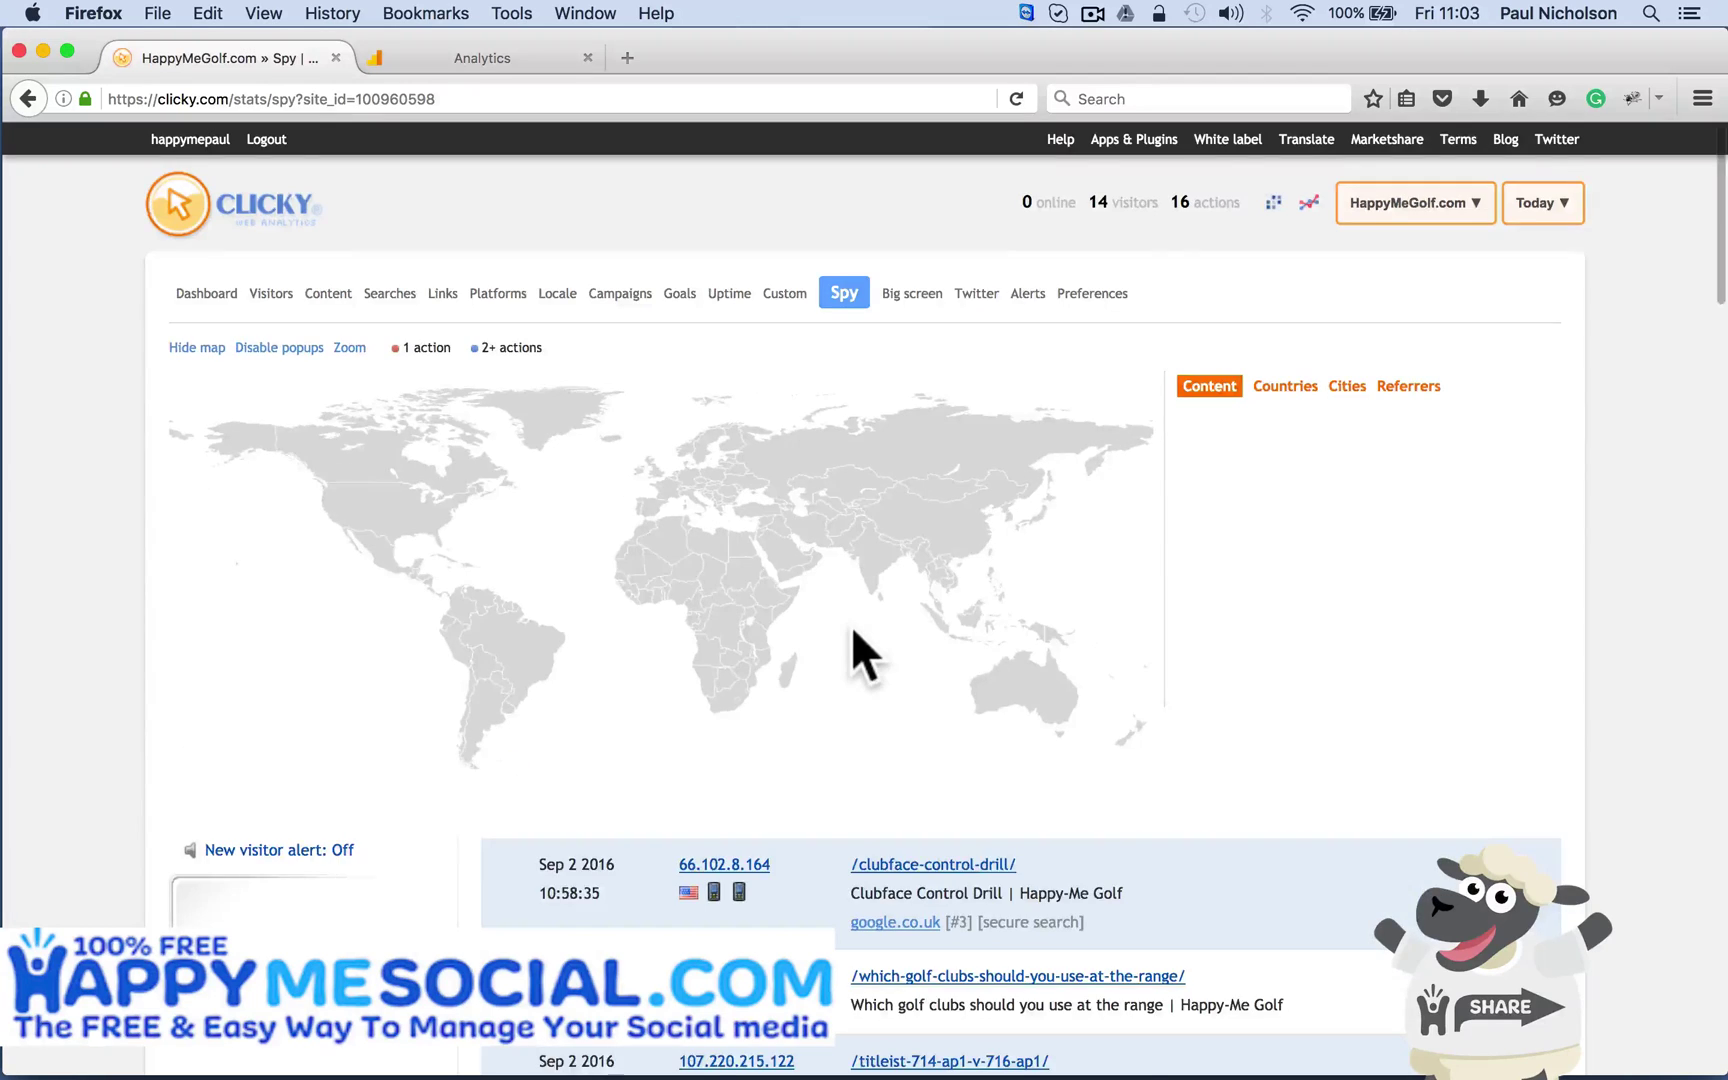
scroll(853, 630, down, 4)
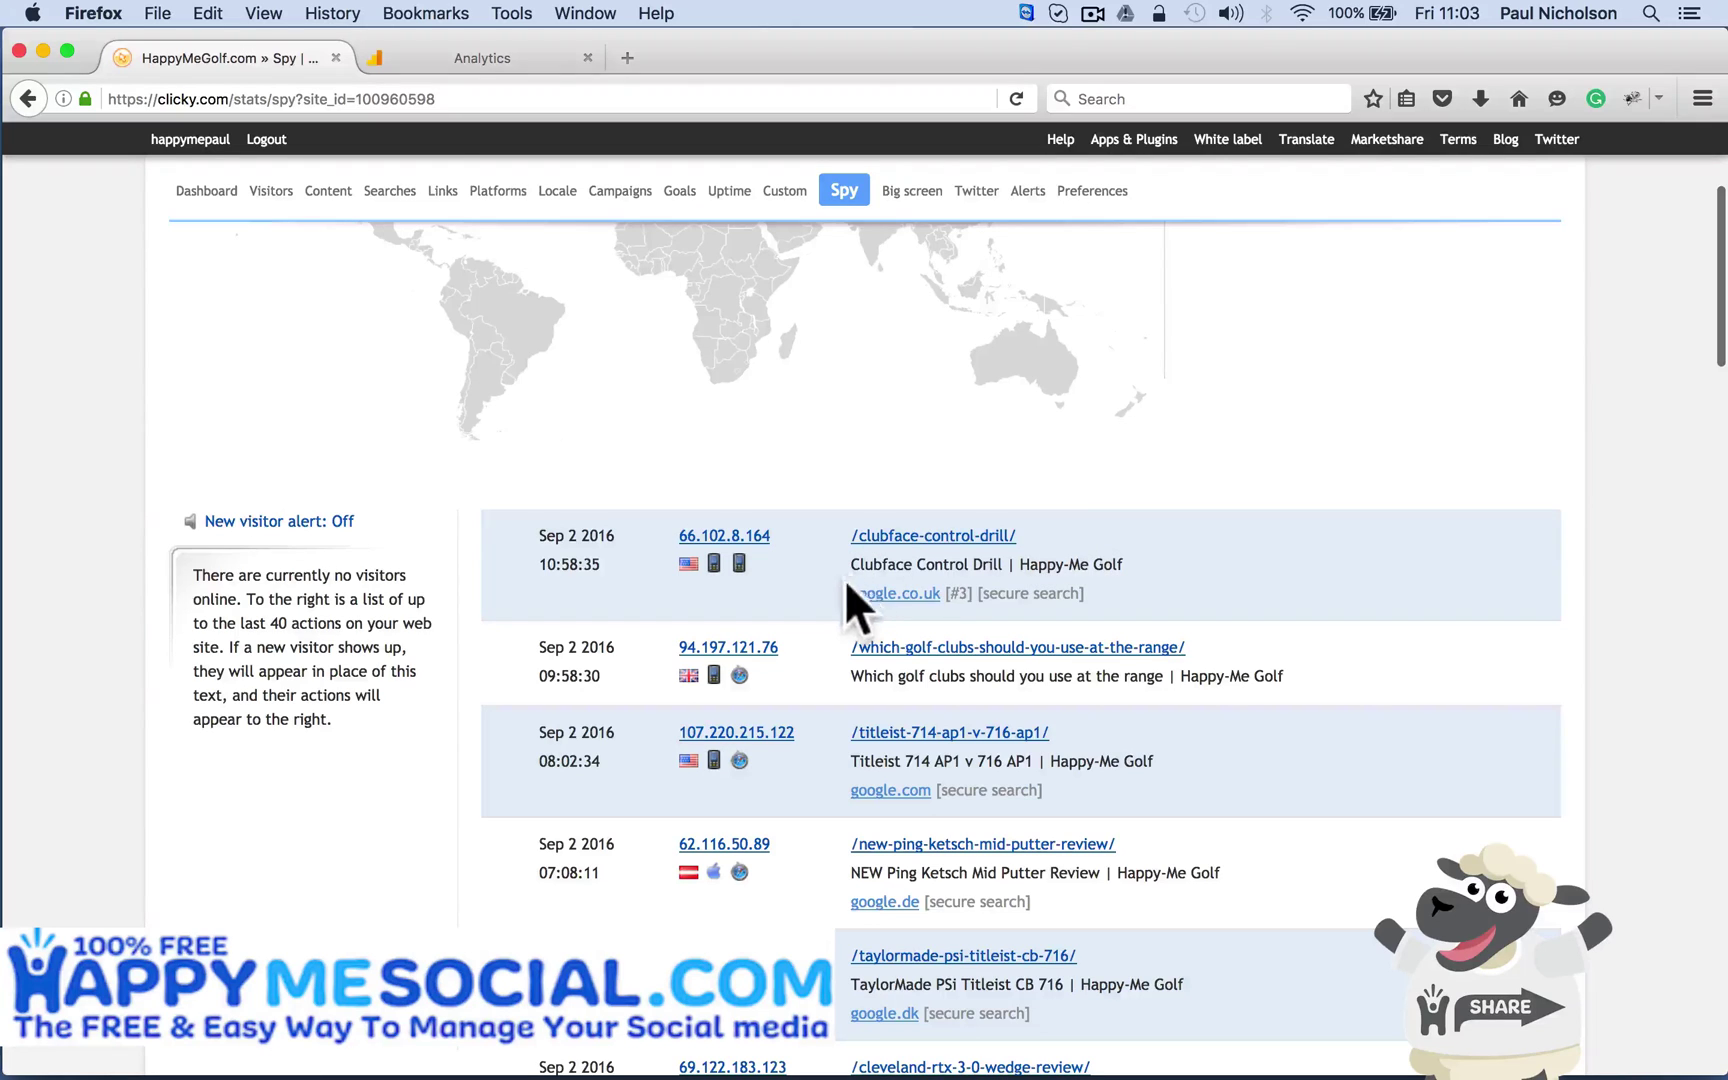
scroll(972, 683, down, 1)
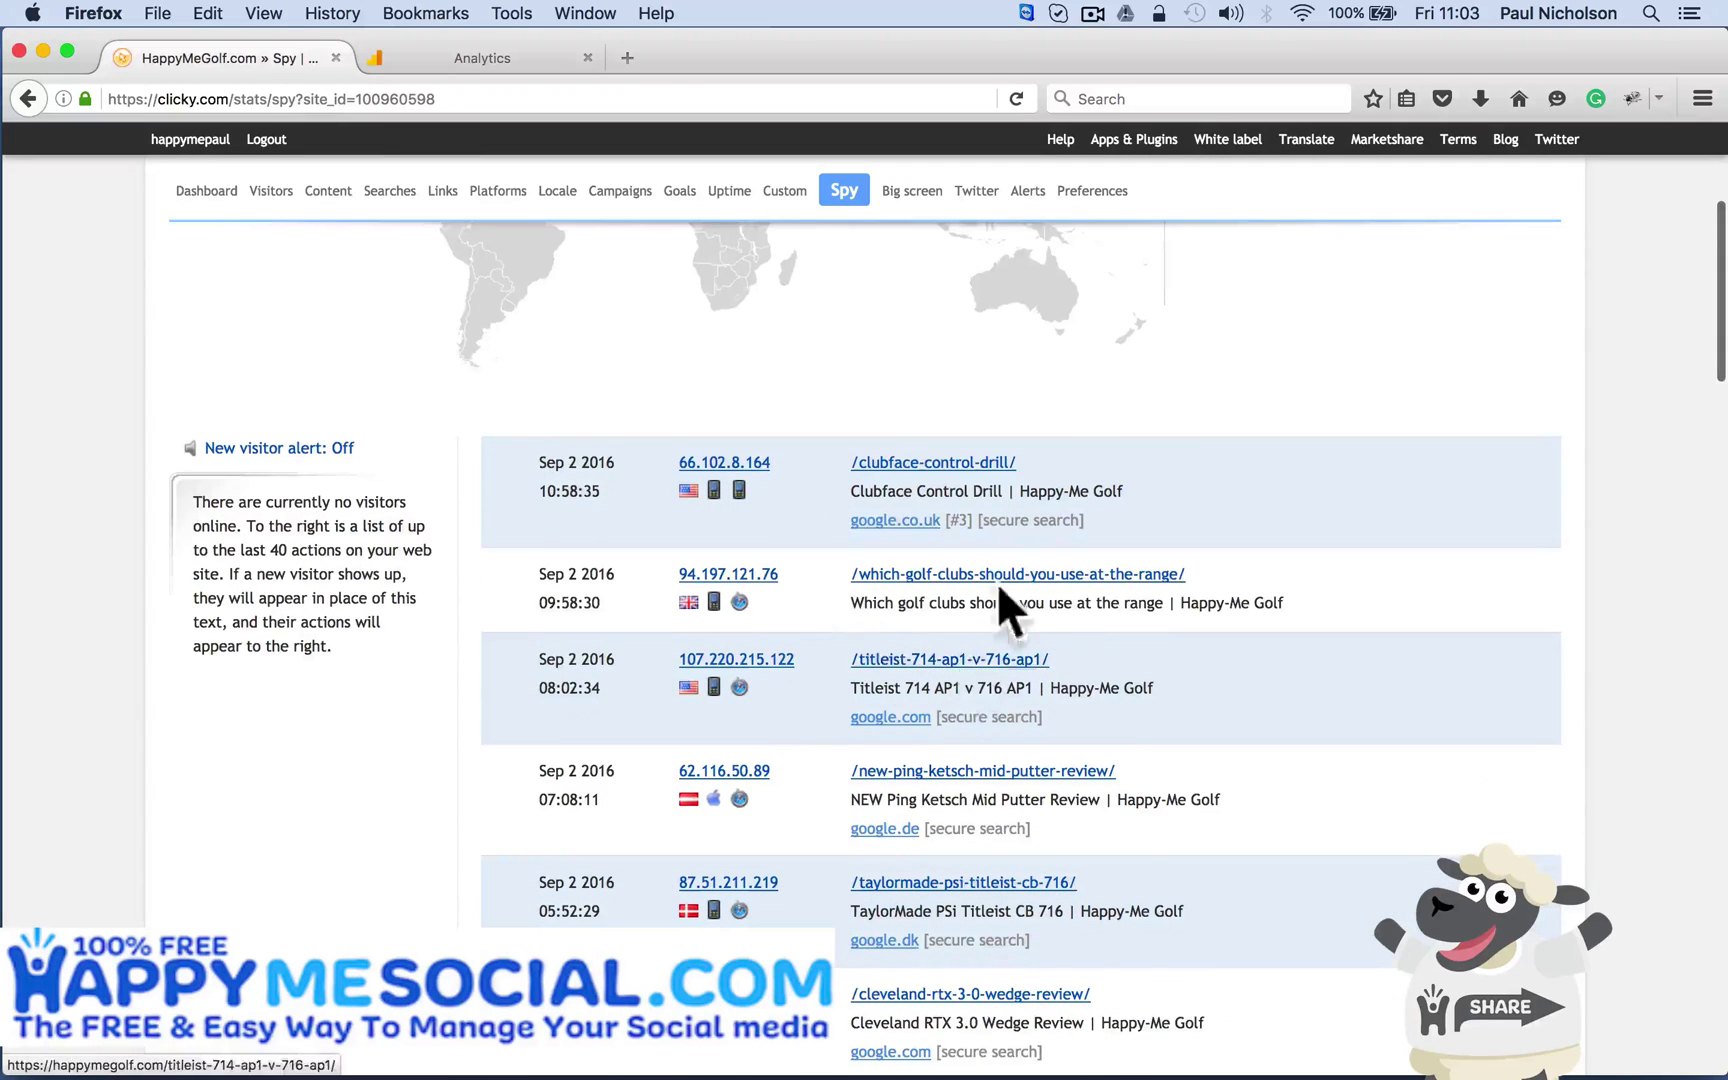
scroll(1052, 617, down, 2)
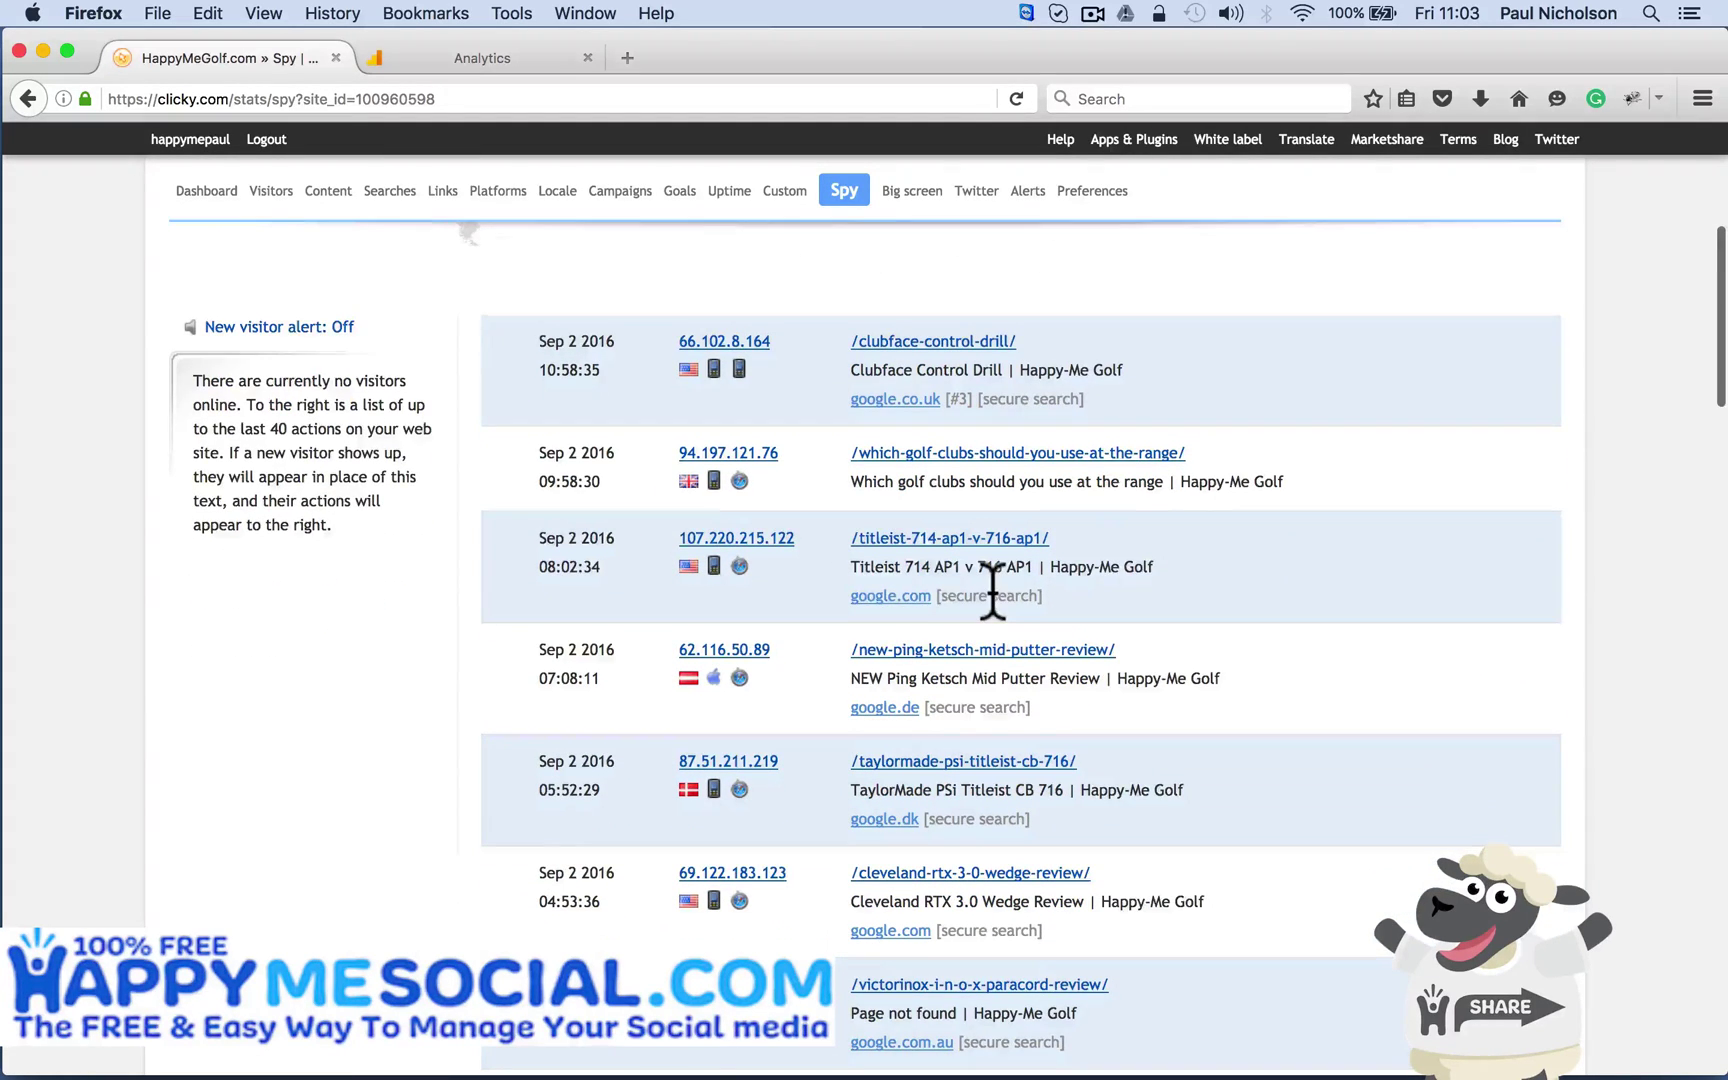
scroll(979, 588, down, 2)
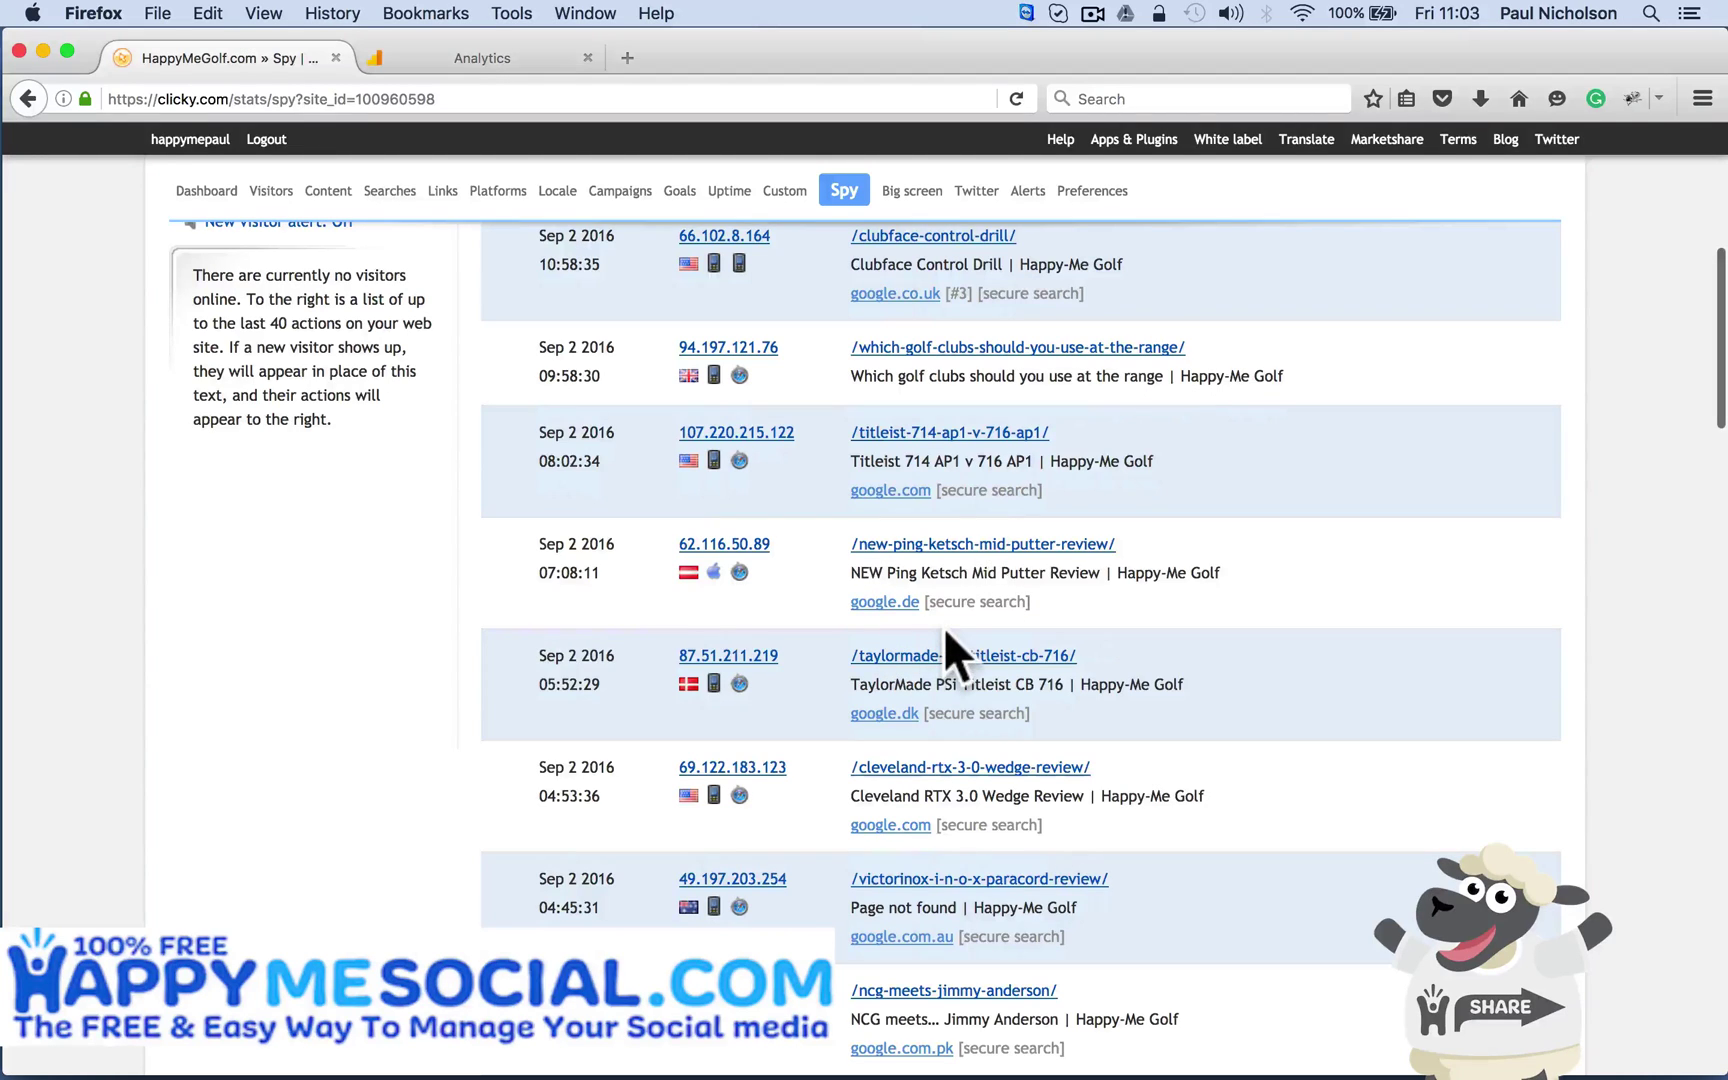
scroll(995, 590, down, 1)
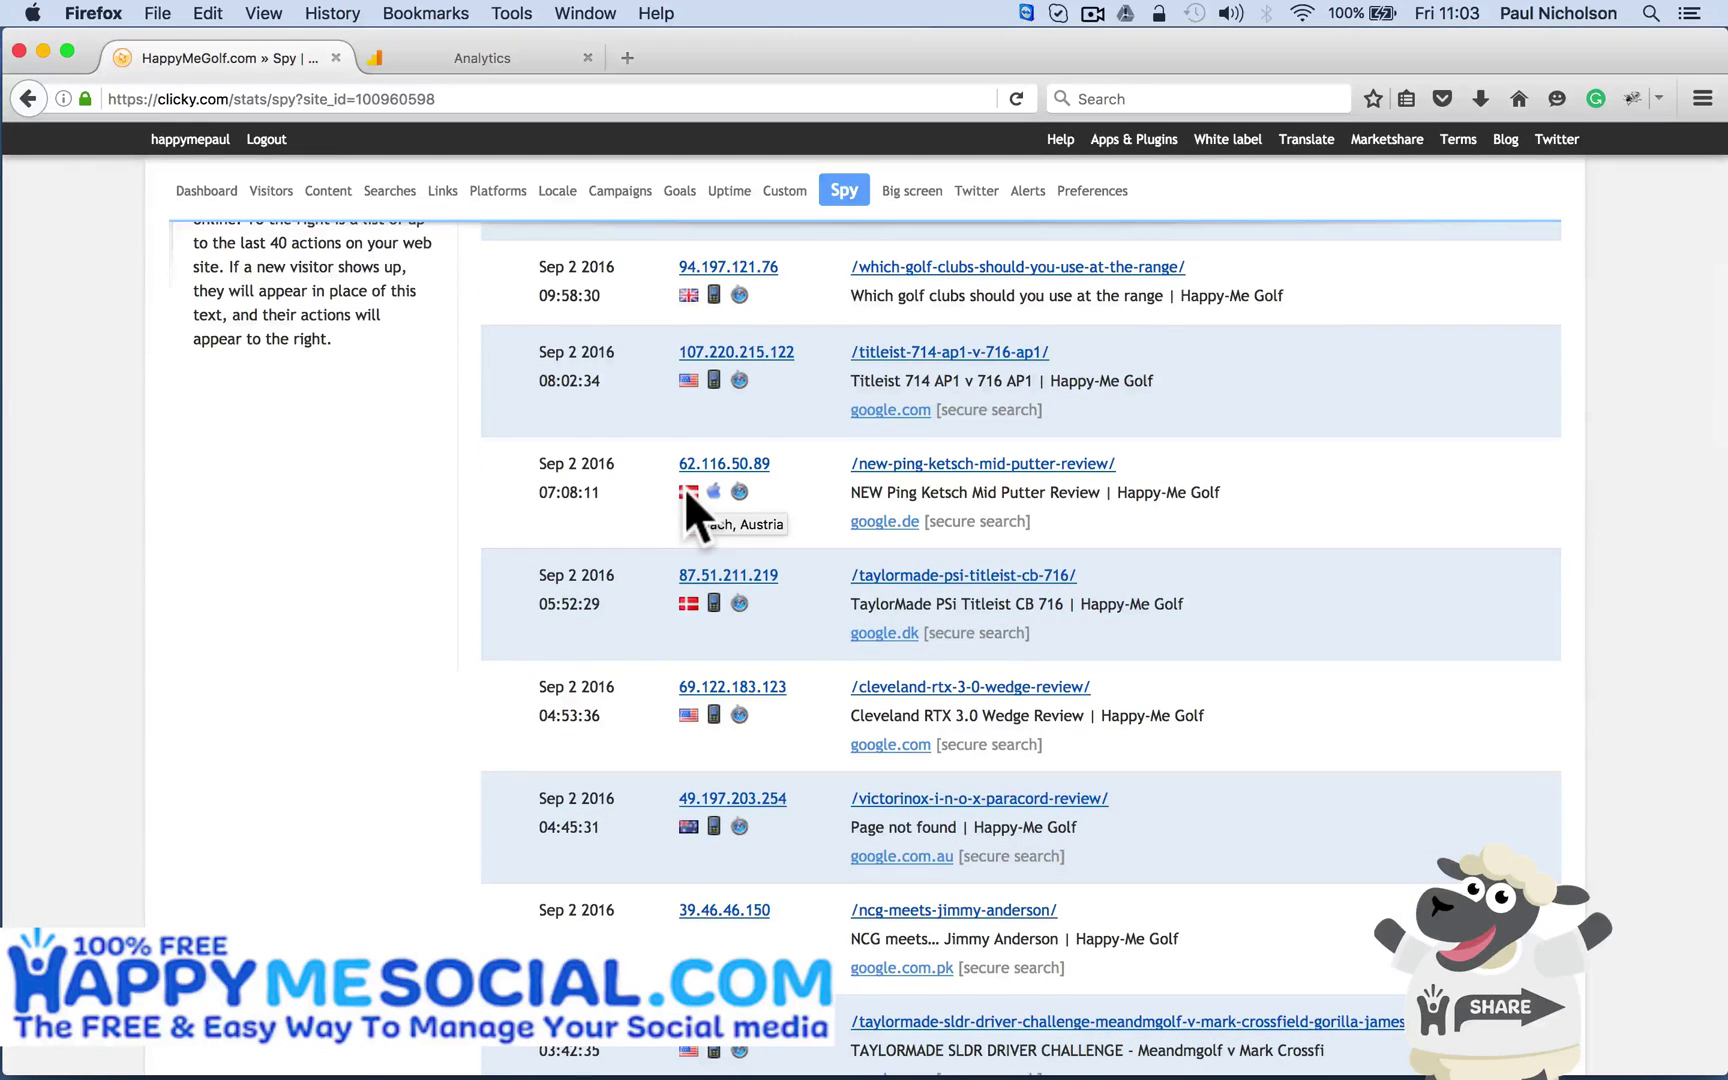
scroll(948, 647, down, 1)
scroll(999, 770, down, 2)
scroll(1005, 773, down, 3)
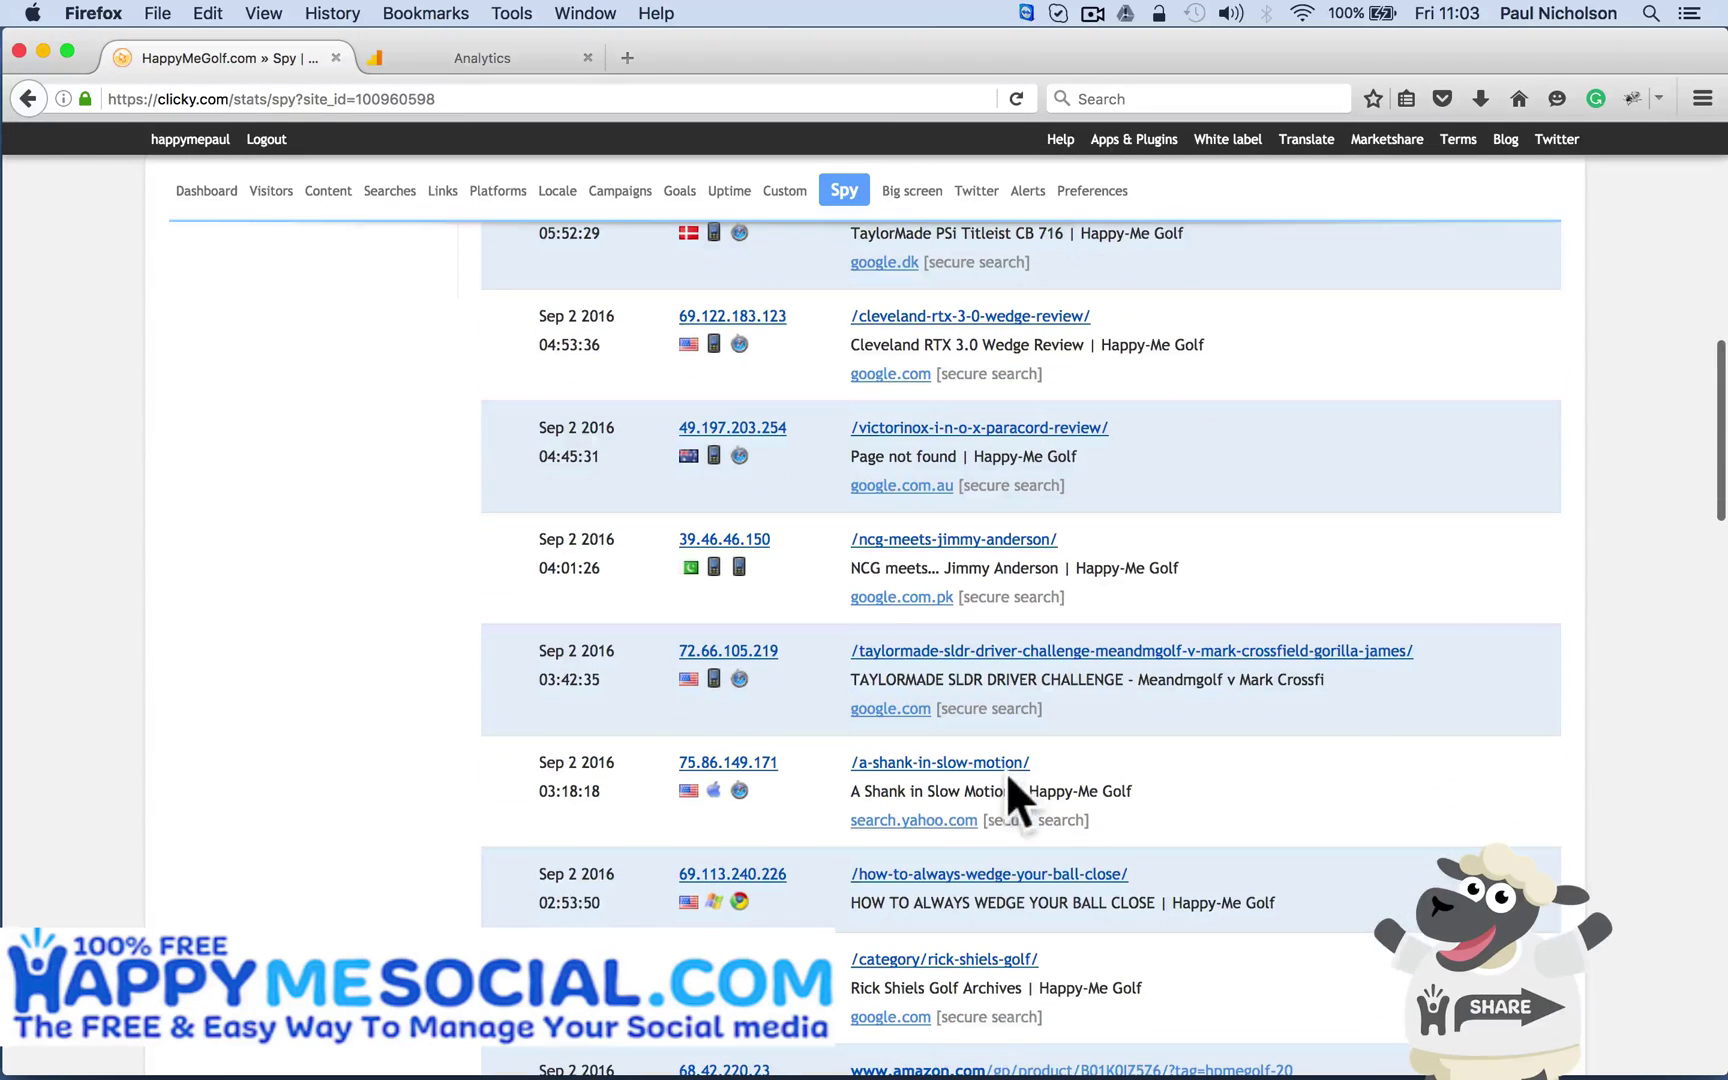
scroll(1006, 796, down, 2)
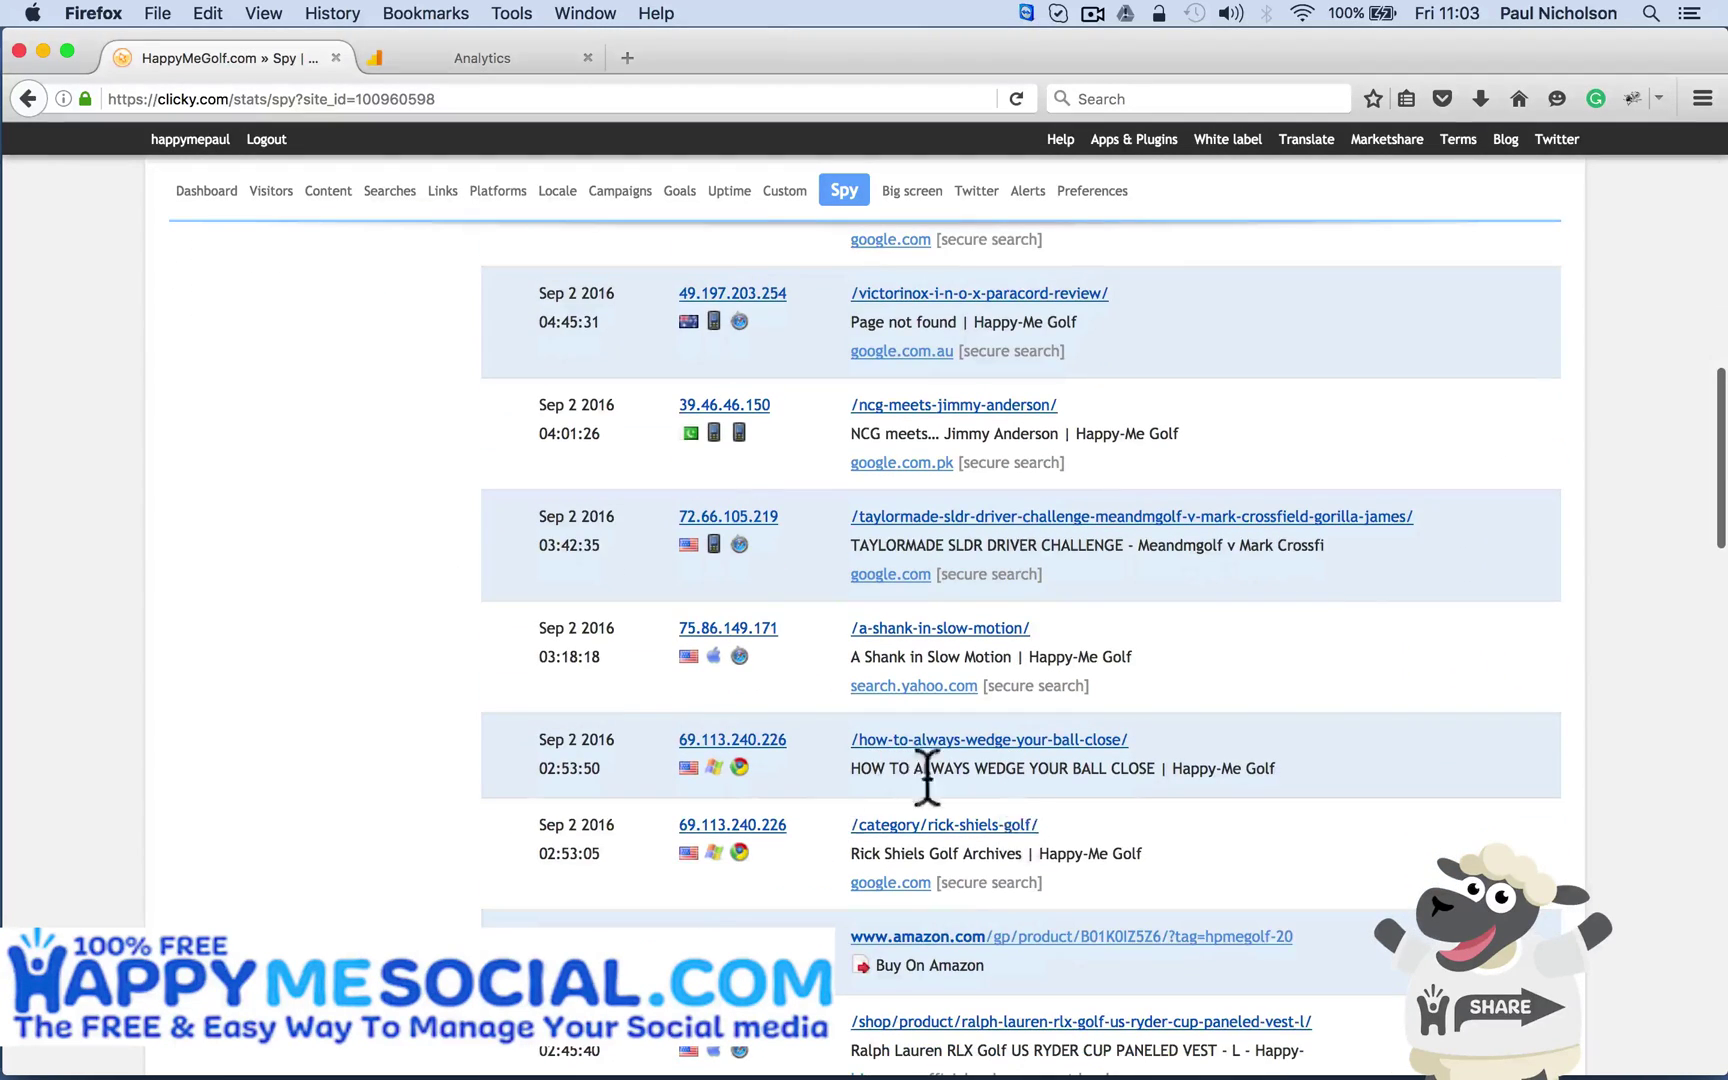
scroll(891, 884, down, 1)
scroll(954, 863, down, 2)
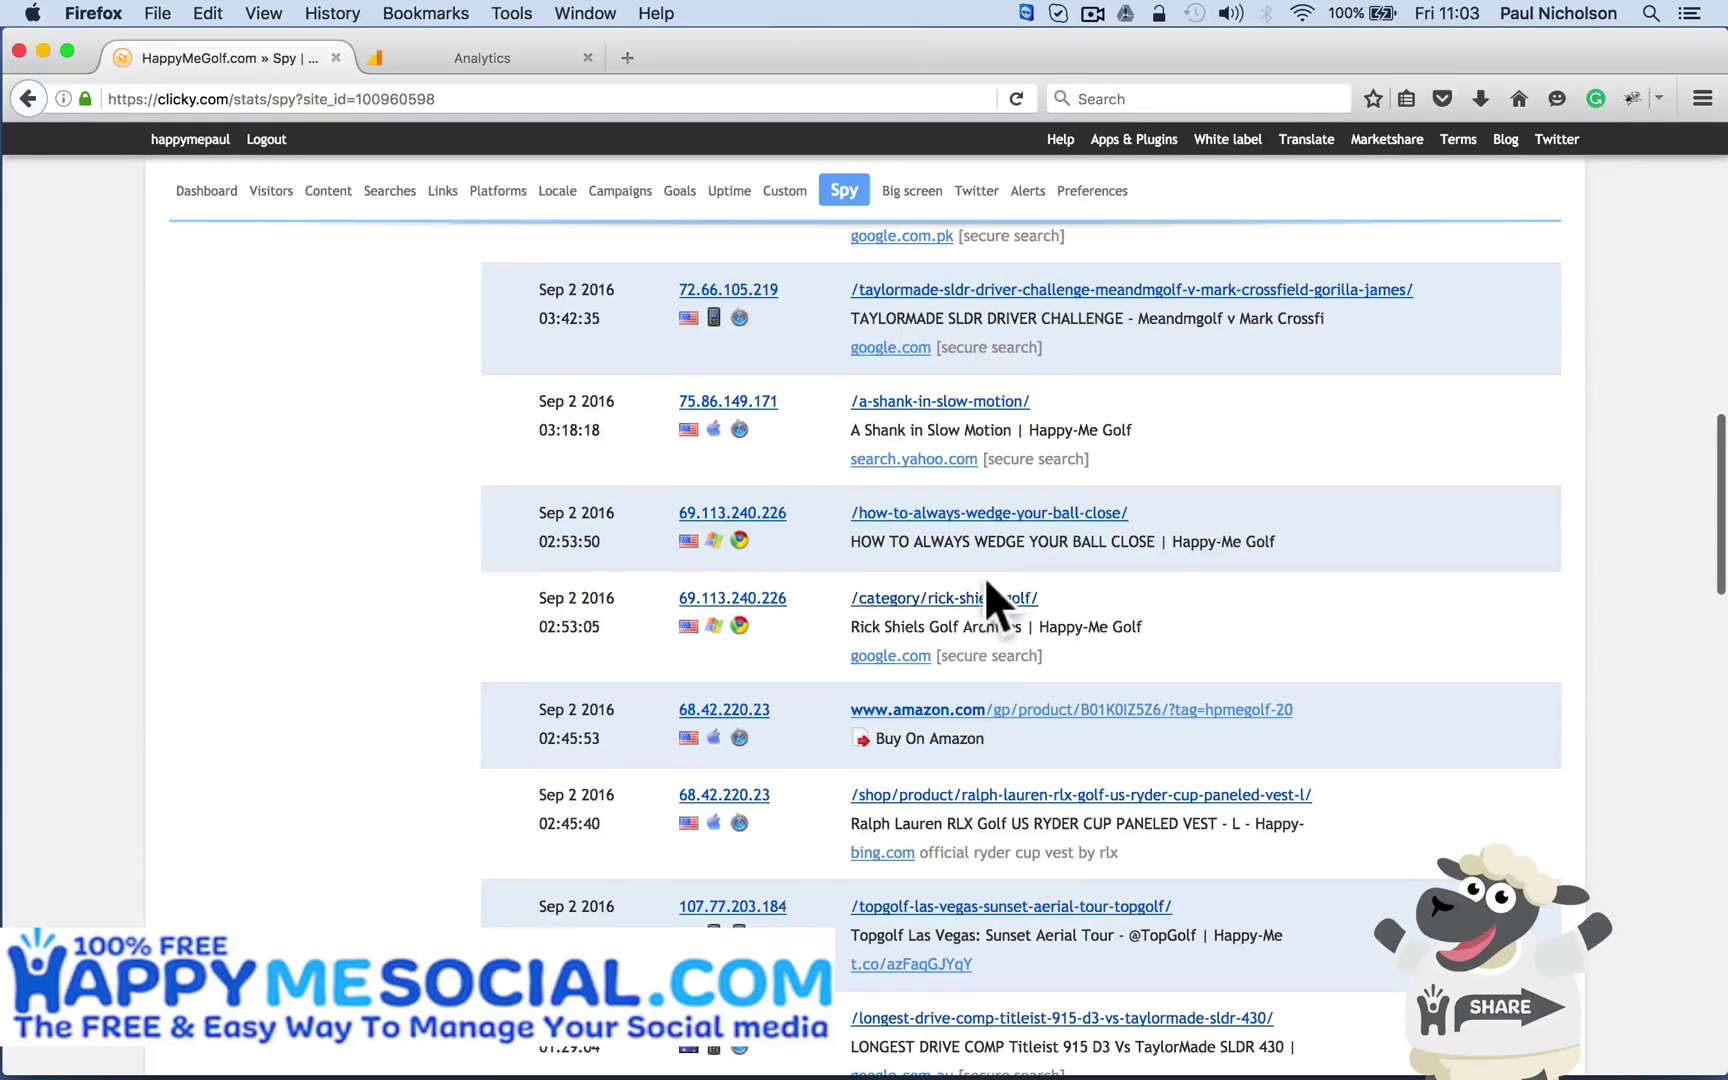
scroll(985, 578, down, 3)
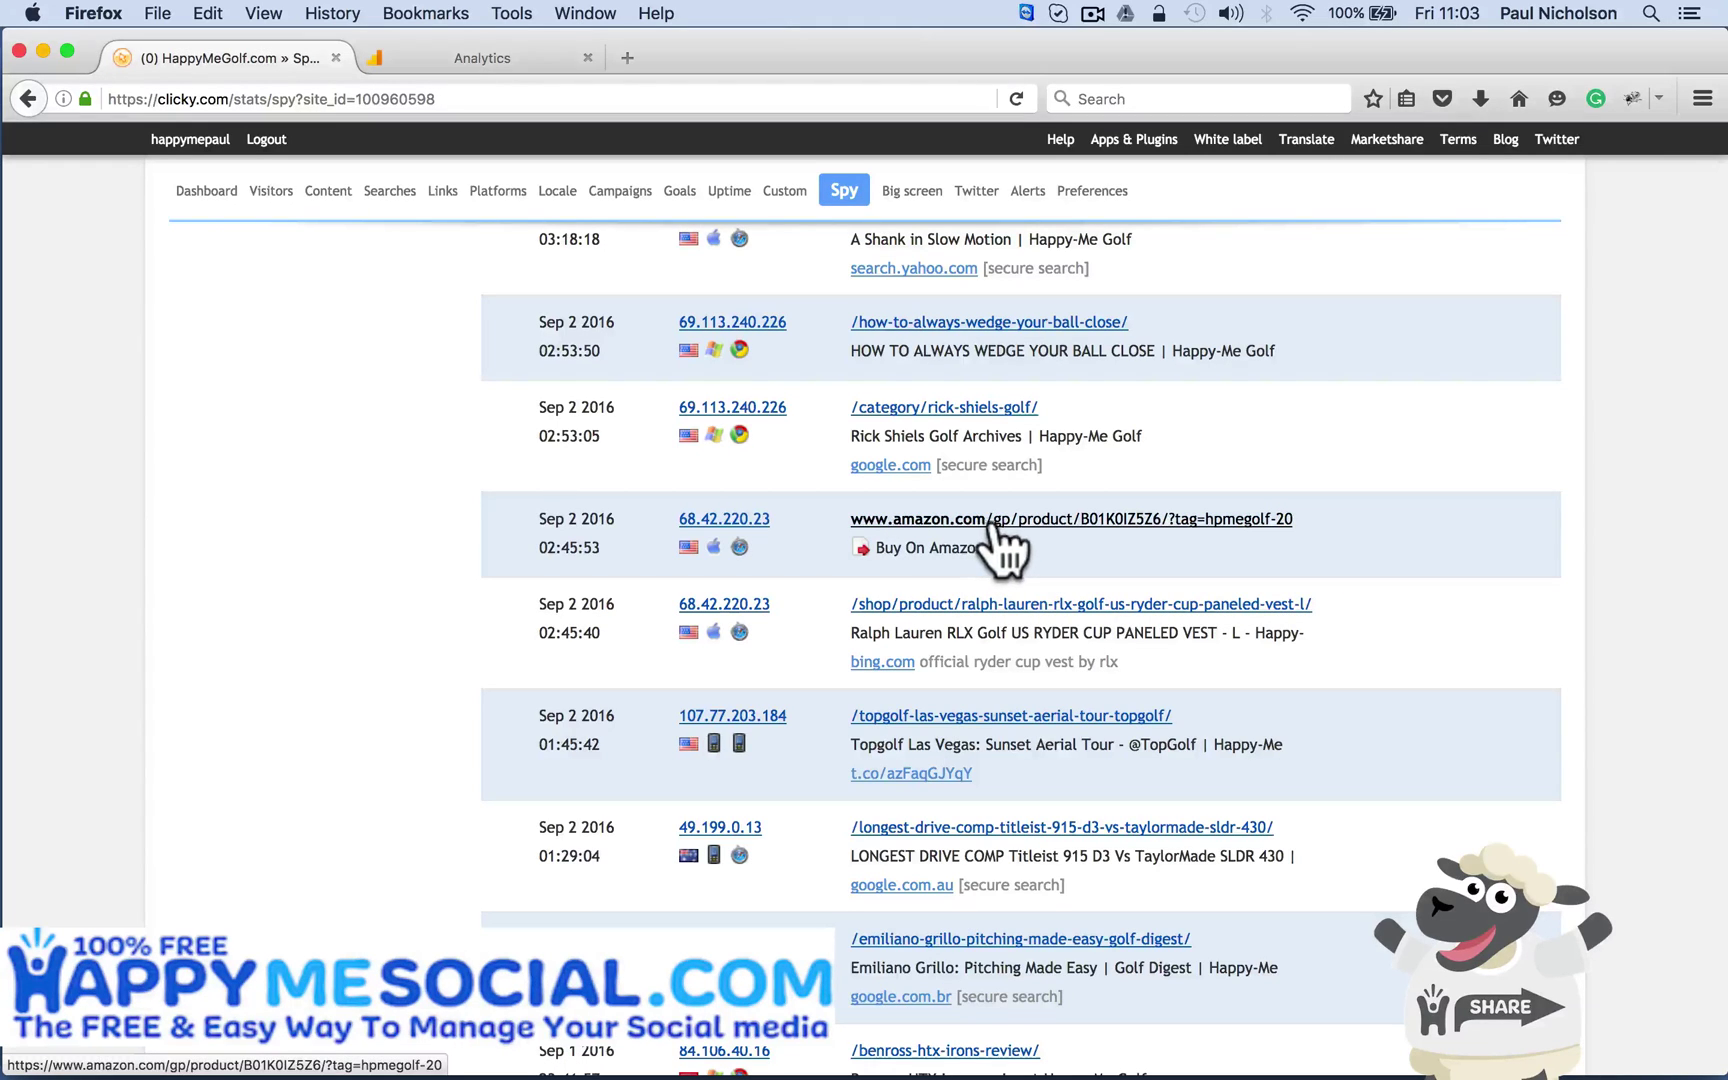
Review the Ralph Lauren RLX vest page in a new tab, then return to the Spy list
click(949, 614)
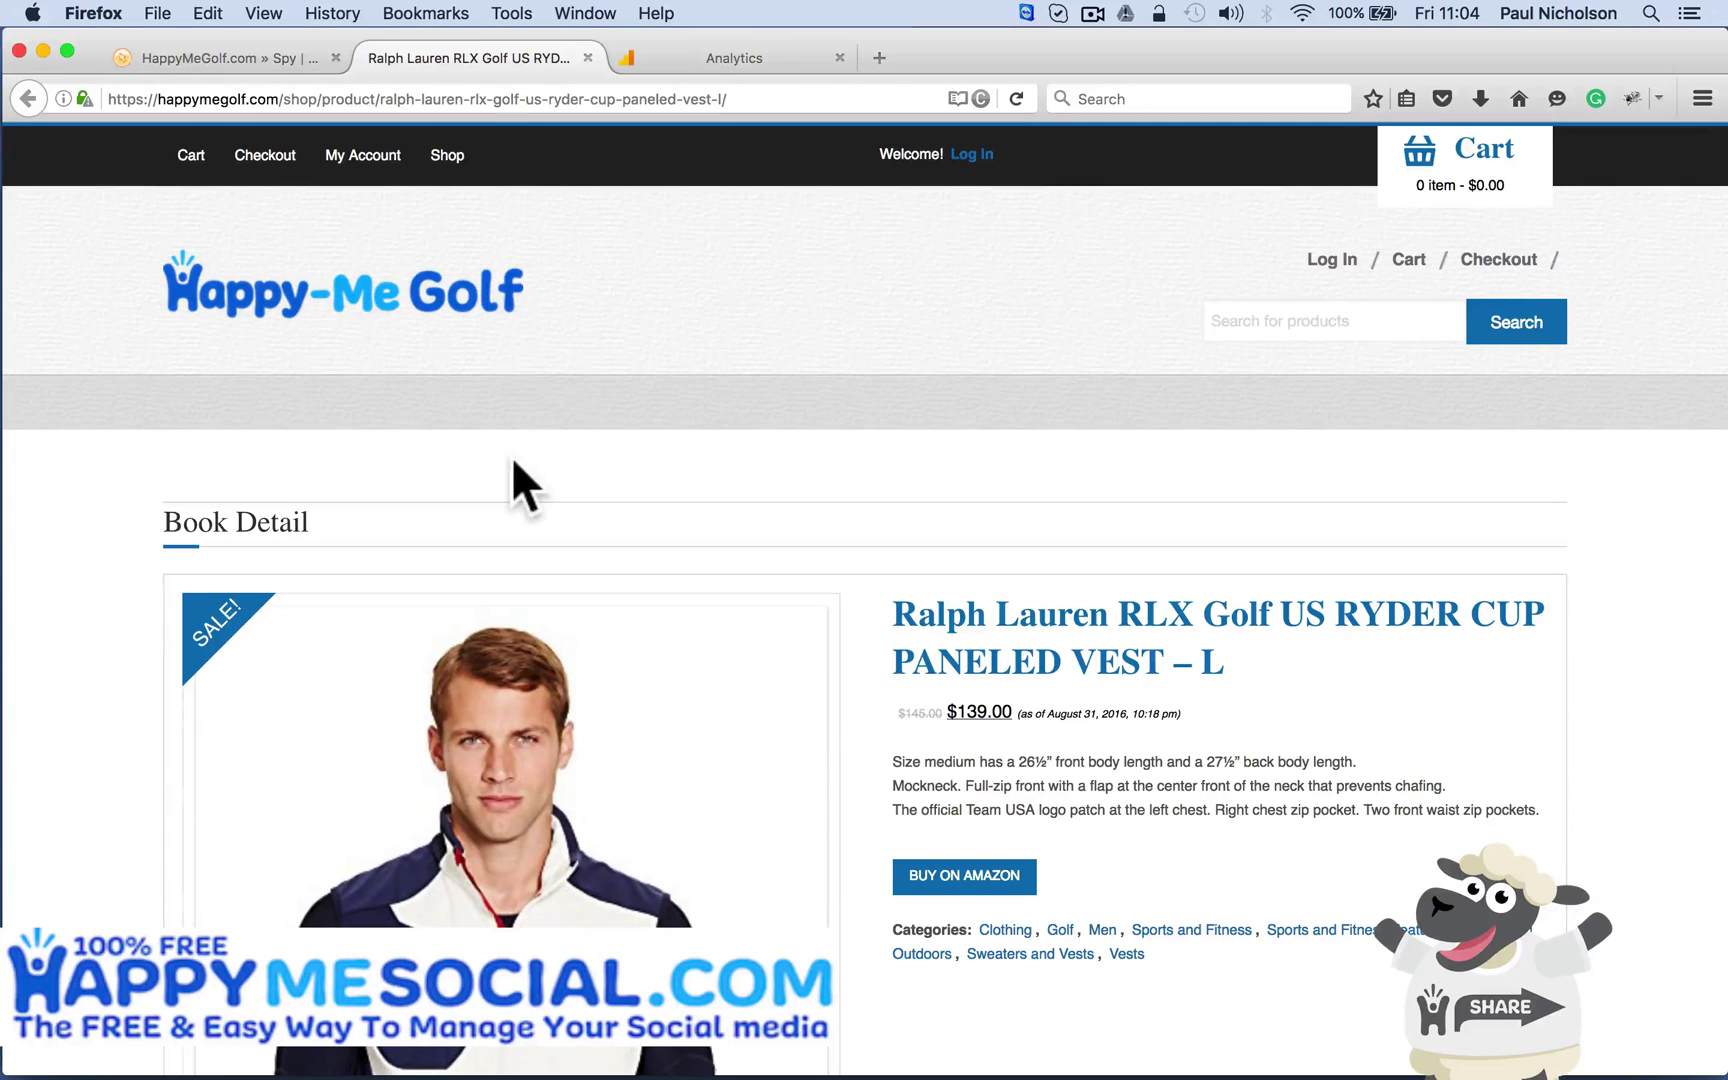
scroll(585, 331, down, 5)
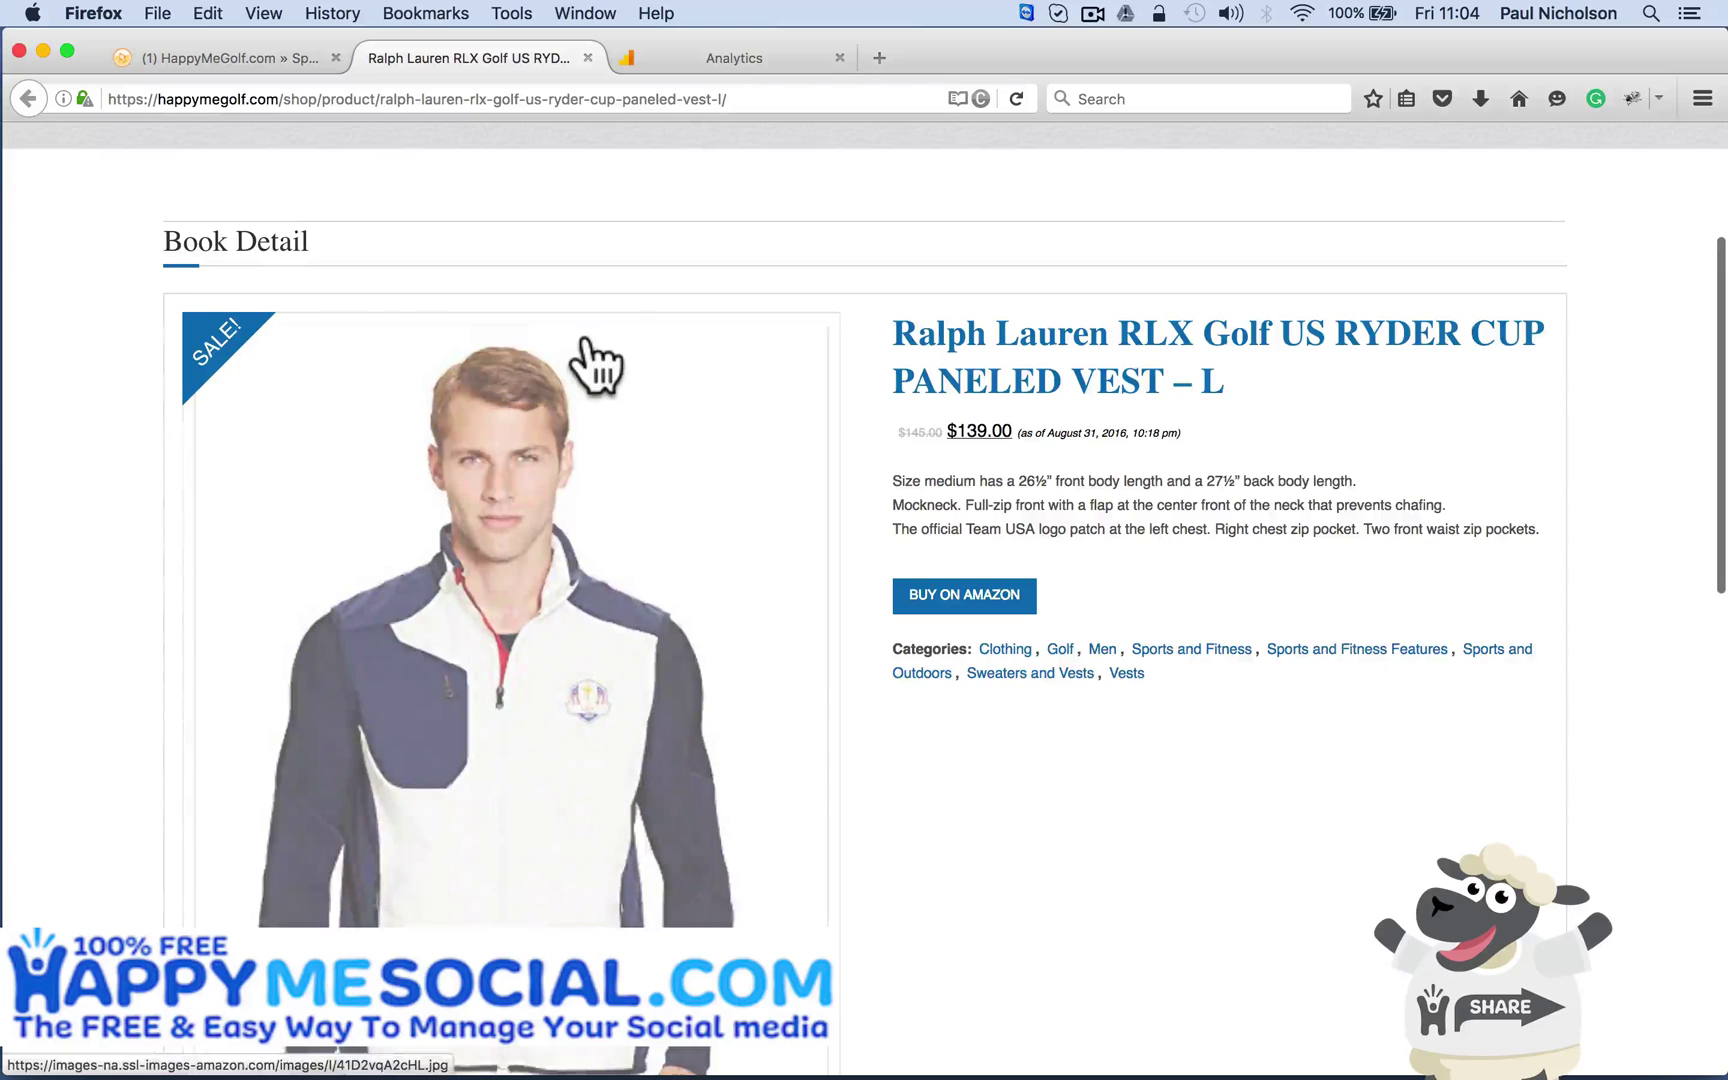
scroll(584, 338, down, 2)
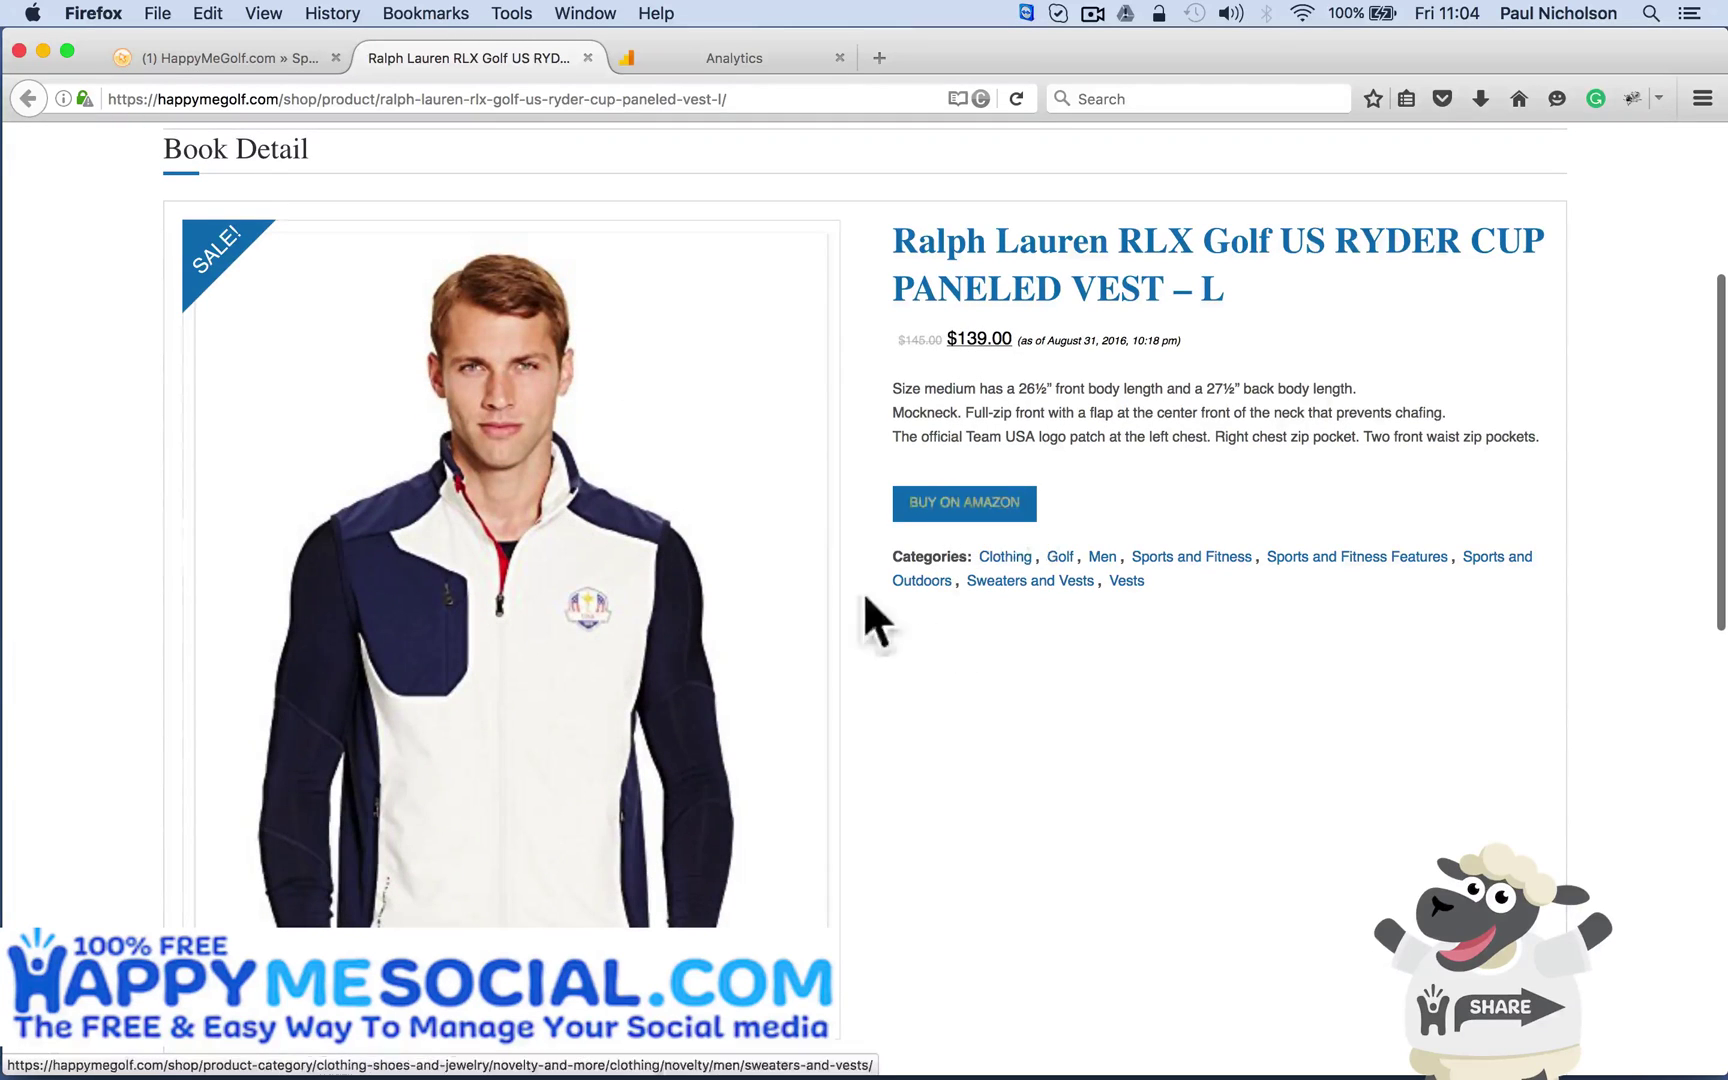
scroll(837, 270, up, 2)
scroll(837, 270, up, 2)
scroll(835, 269, up, 1)
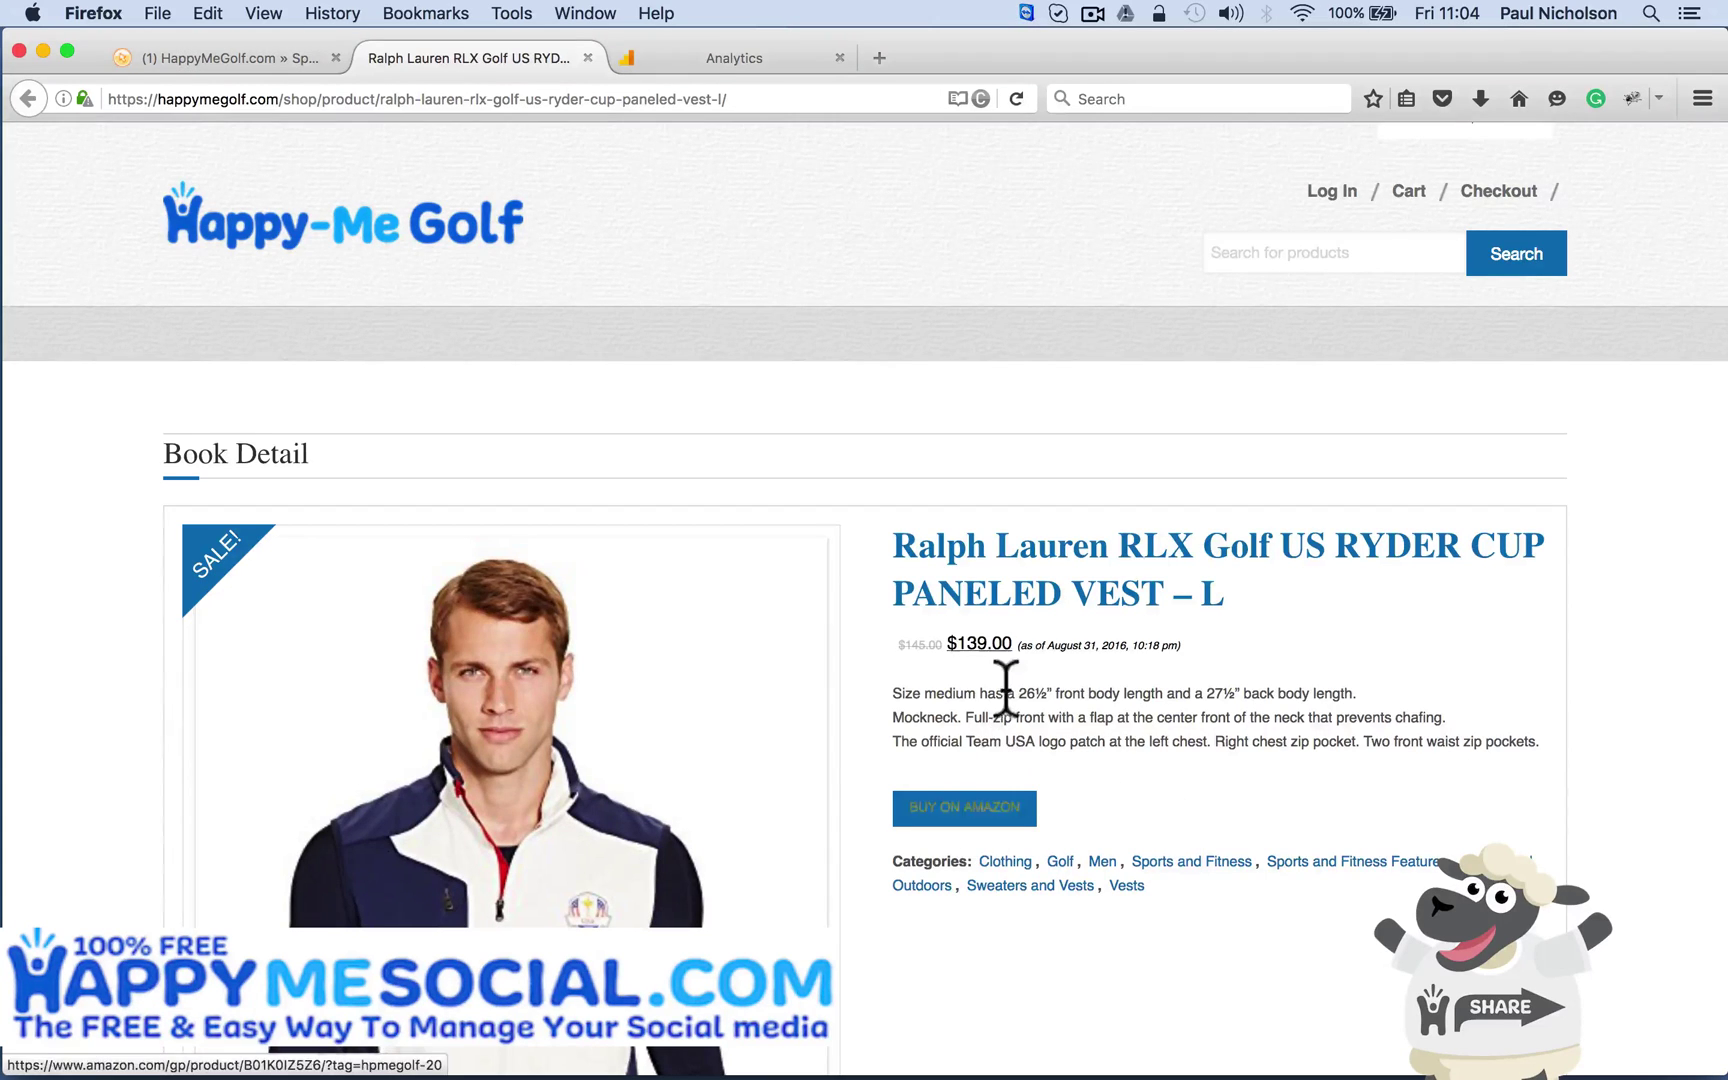
scroll(1006, 682, down, 2)
scroll(1012, 683, down, 2)
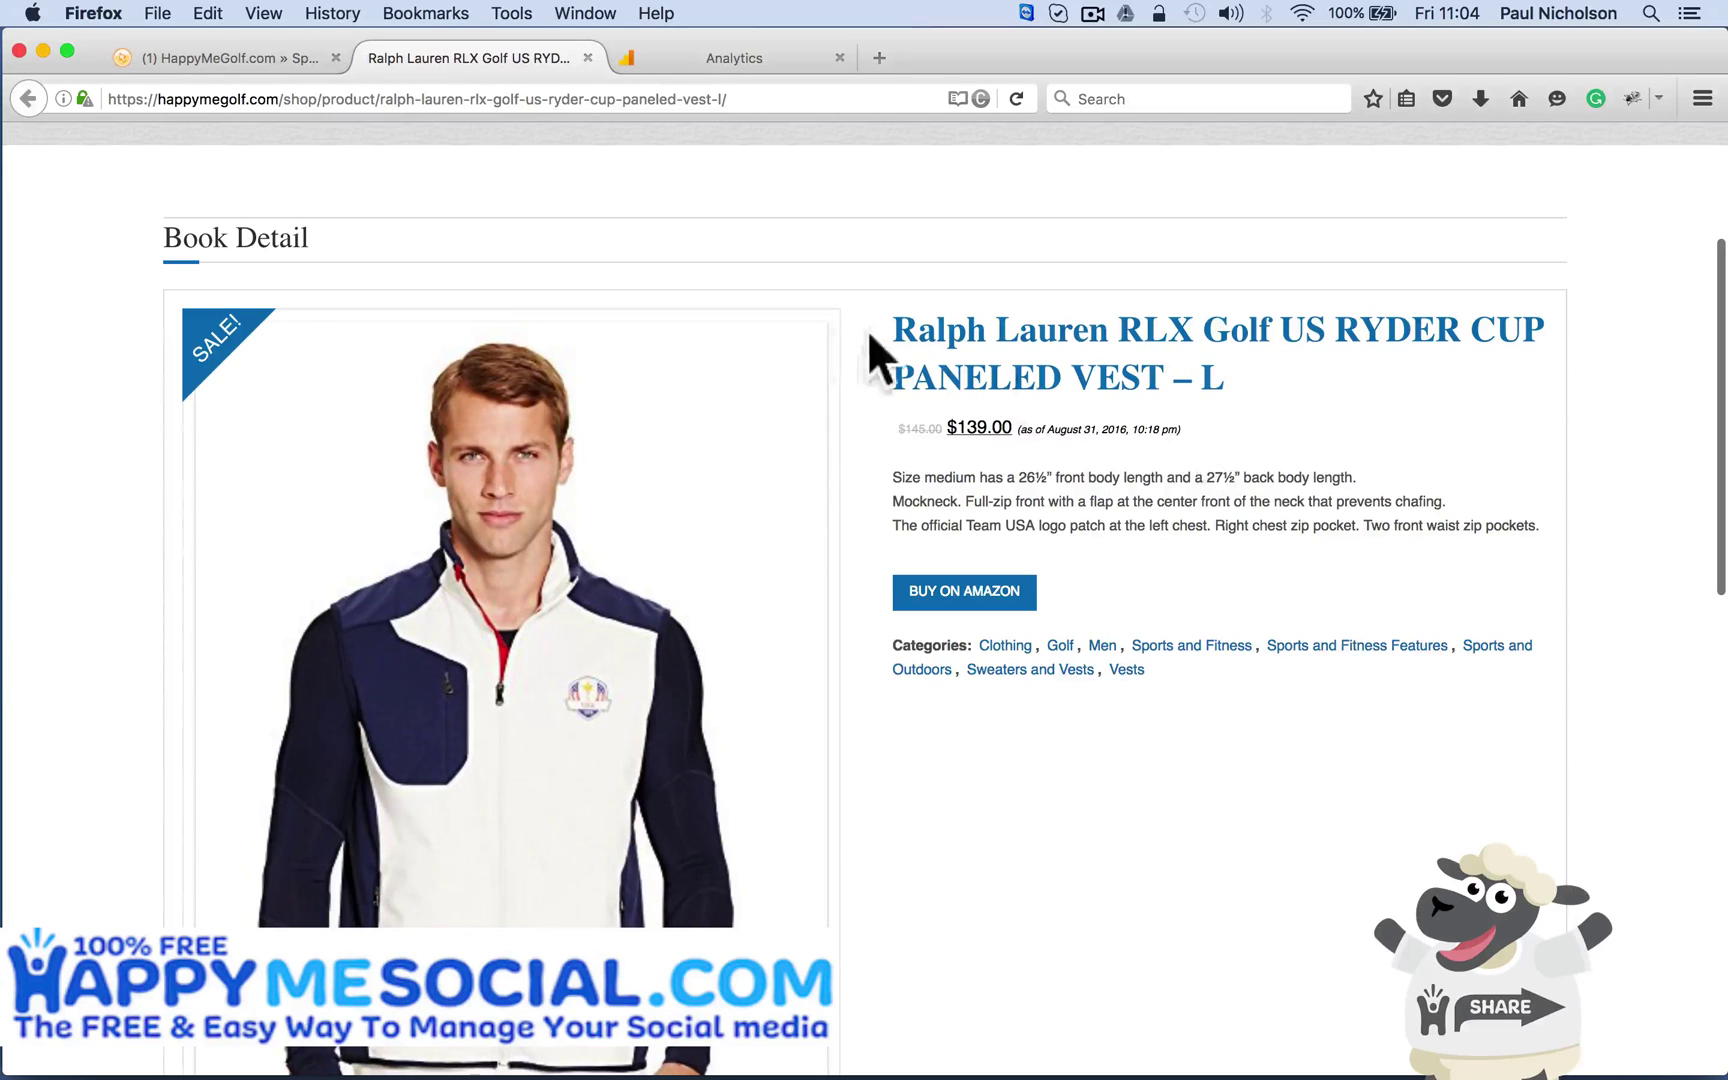
click(239, 58)
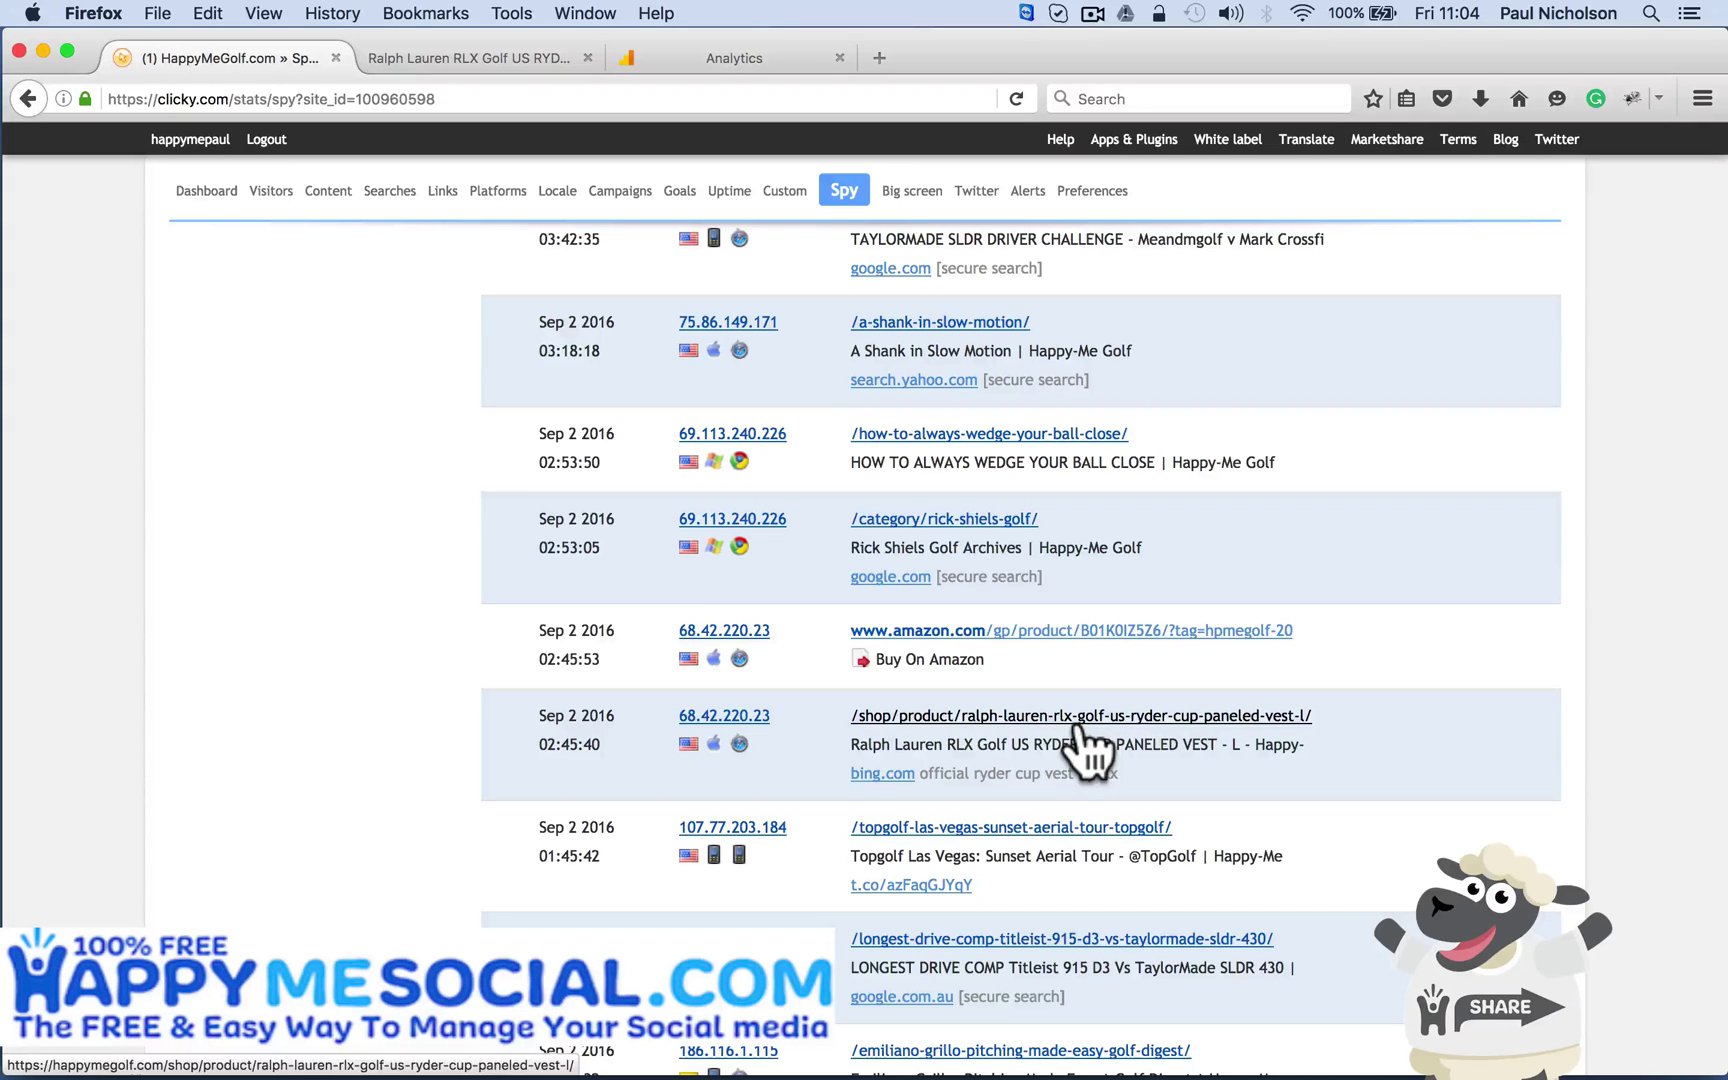
View the vest's Amazon listing from the product page, then close it
click(471, 60)
click(932, 594)
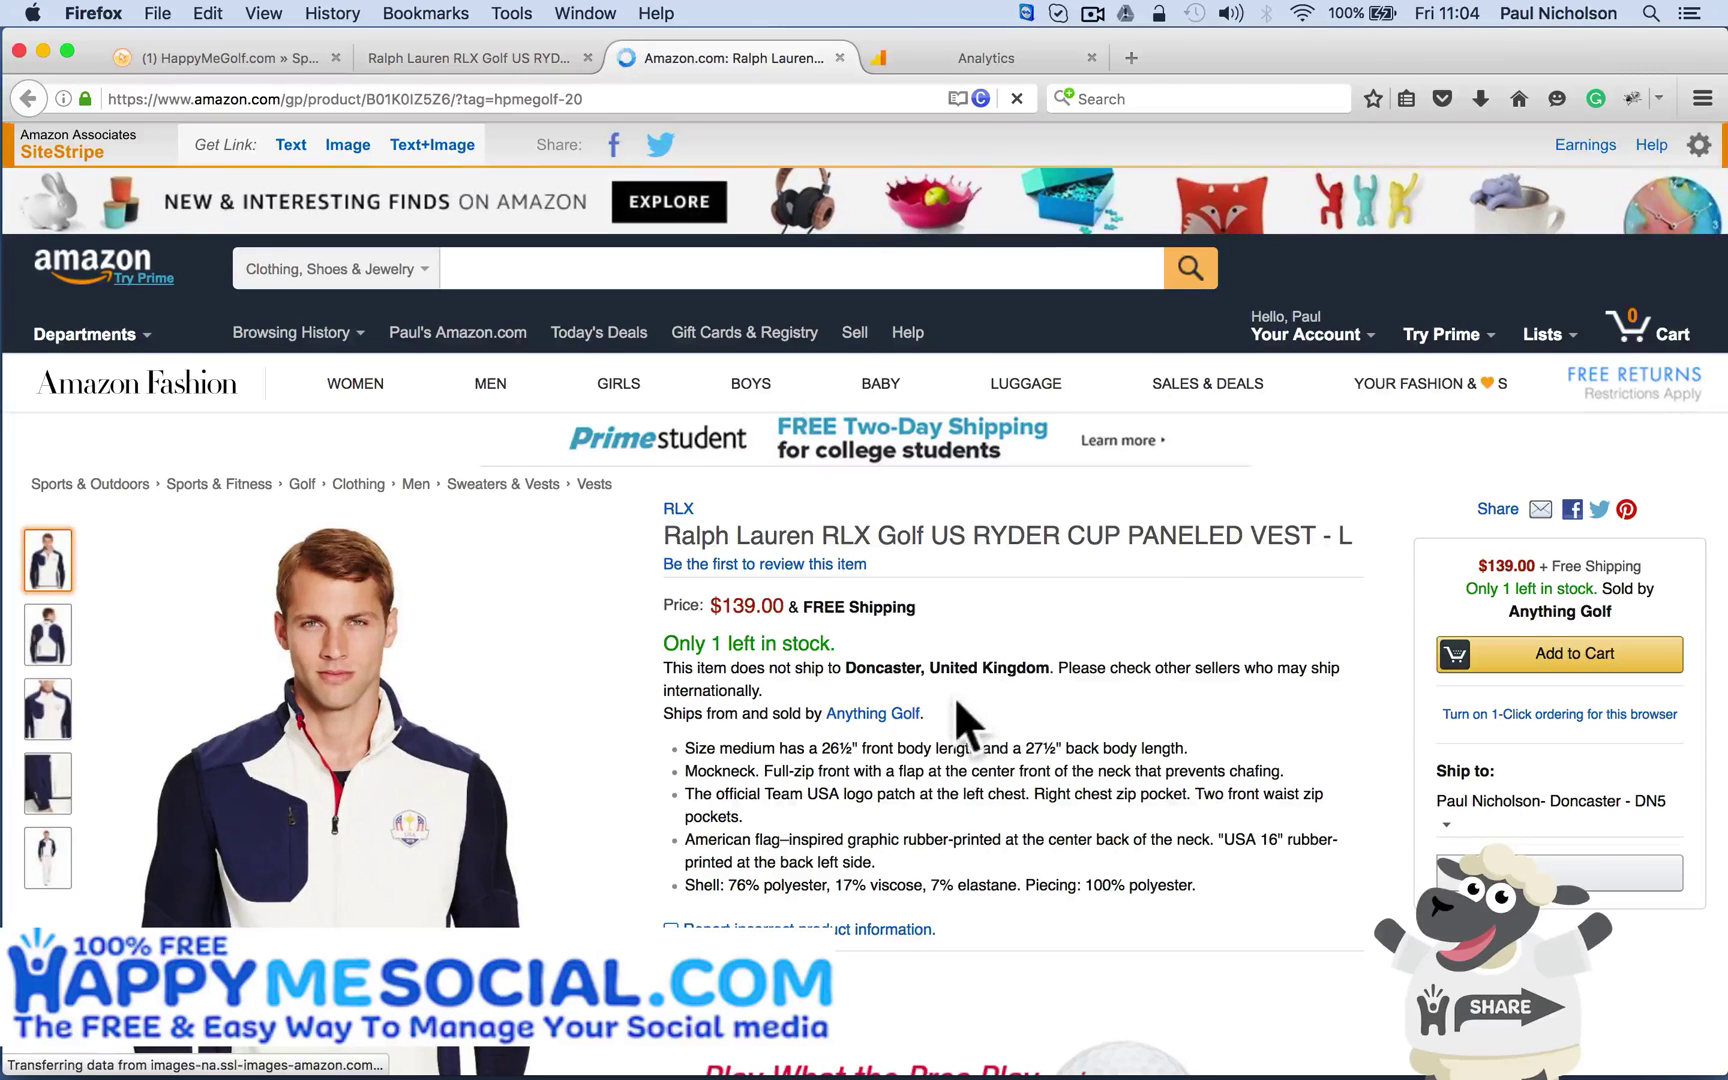
scroll(954, 697, down, 2)
scroll(955, 696, down, 3)
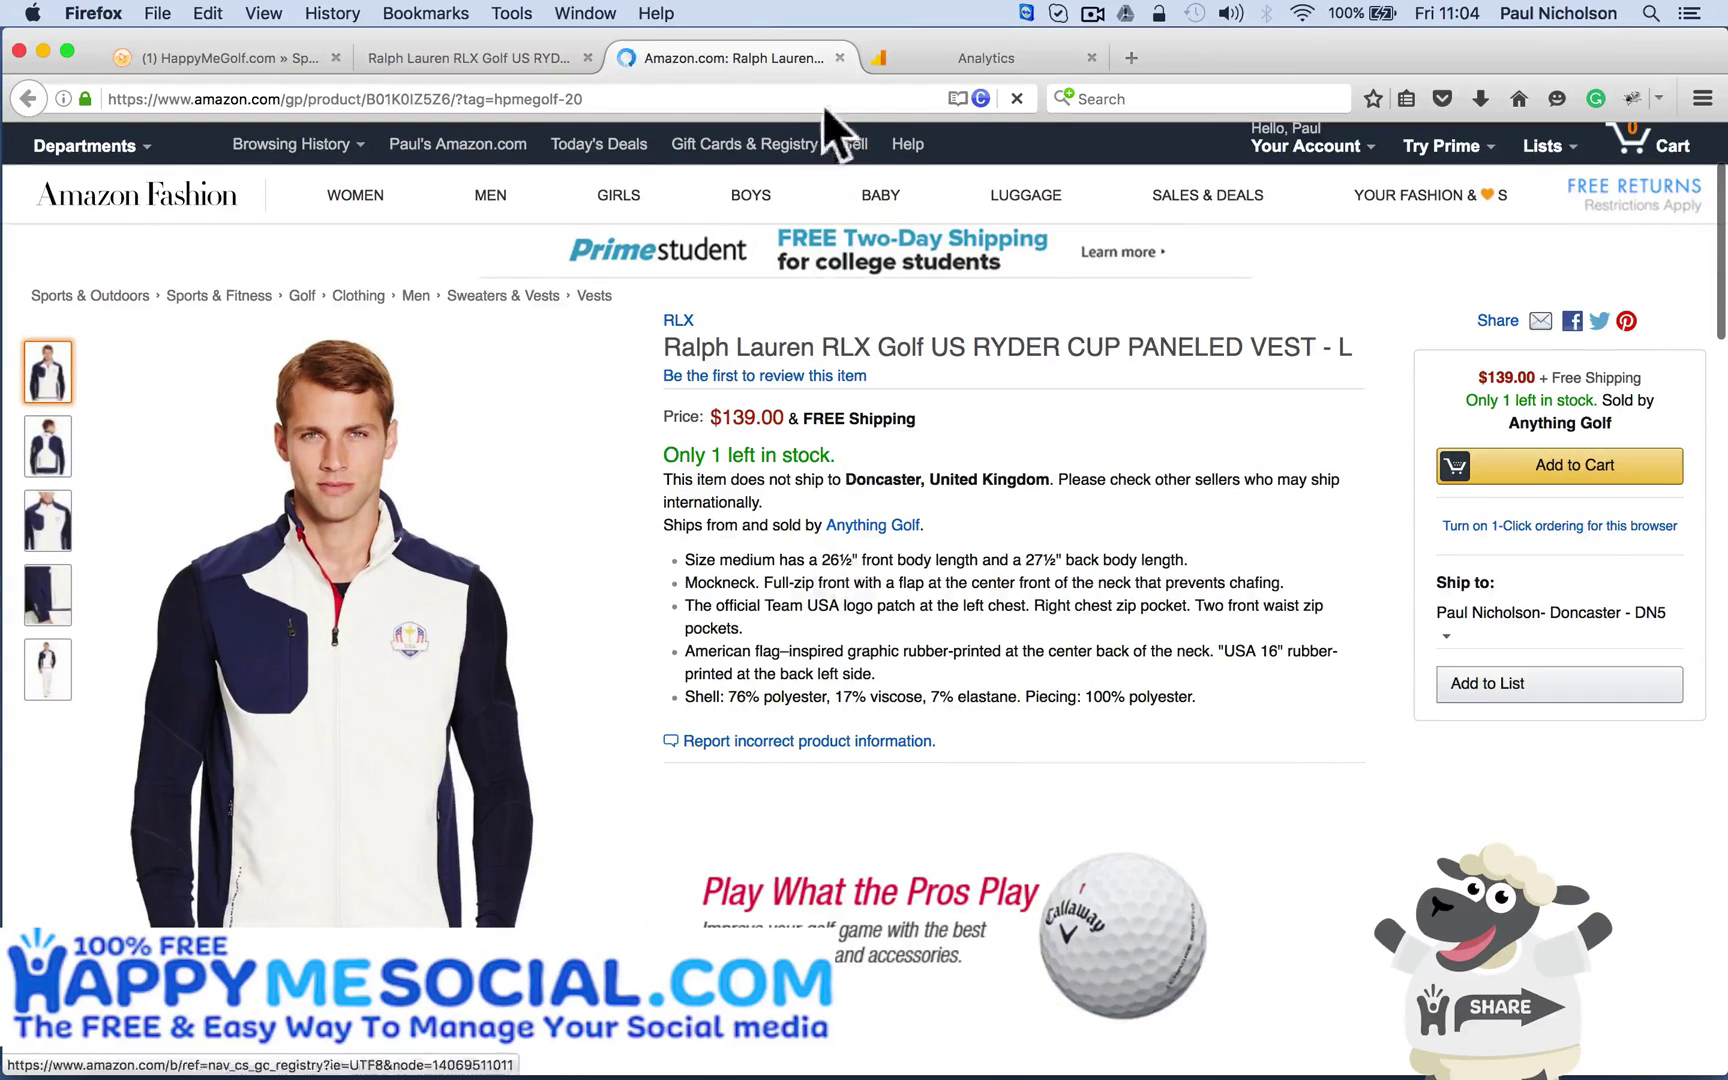
click(838, 56)
Close the vest page and review HappyMeGolf.com's visitor log back to September 1
click(589, 57)
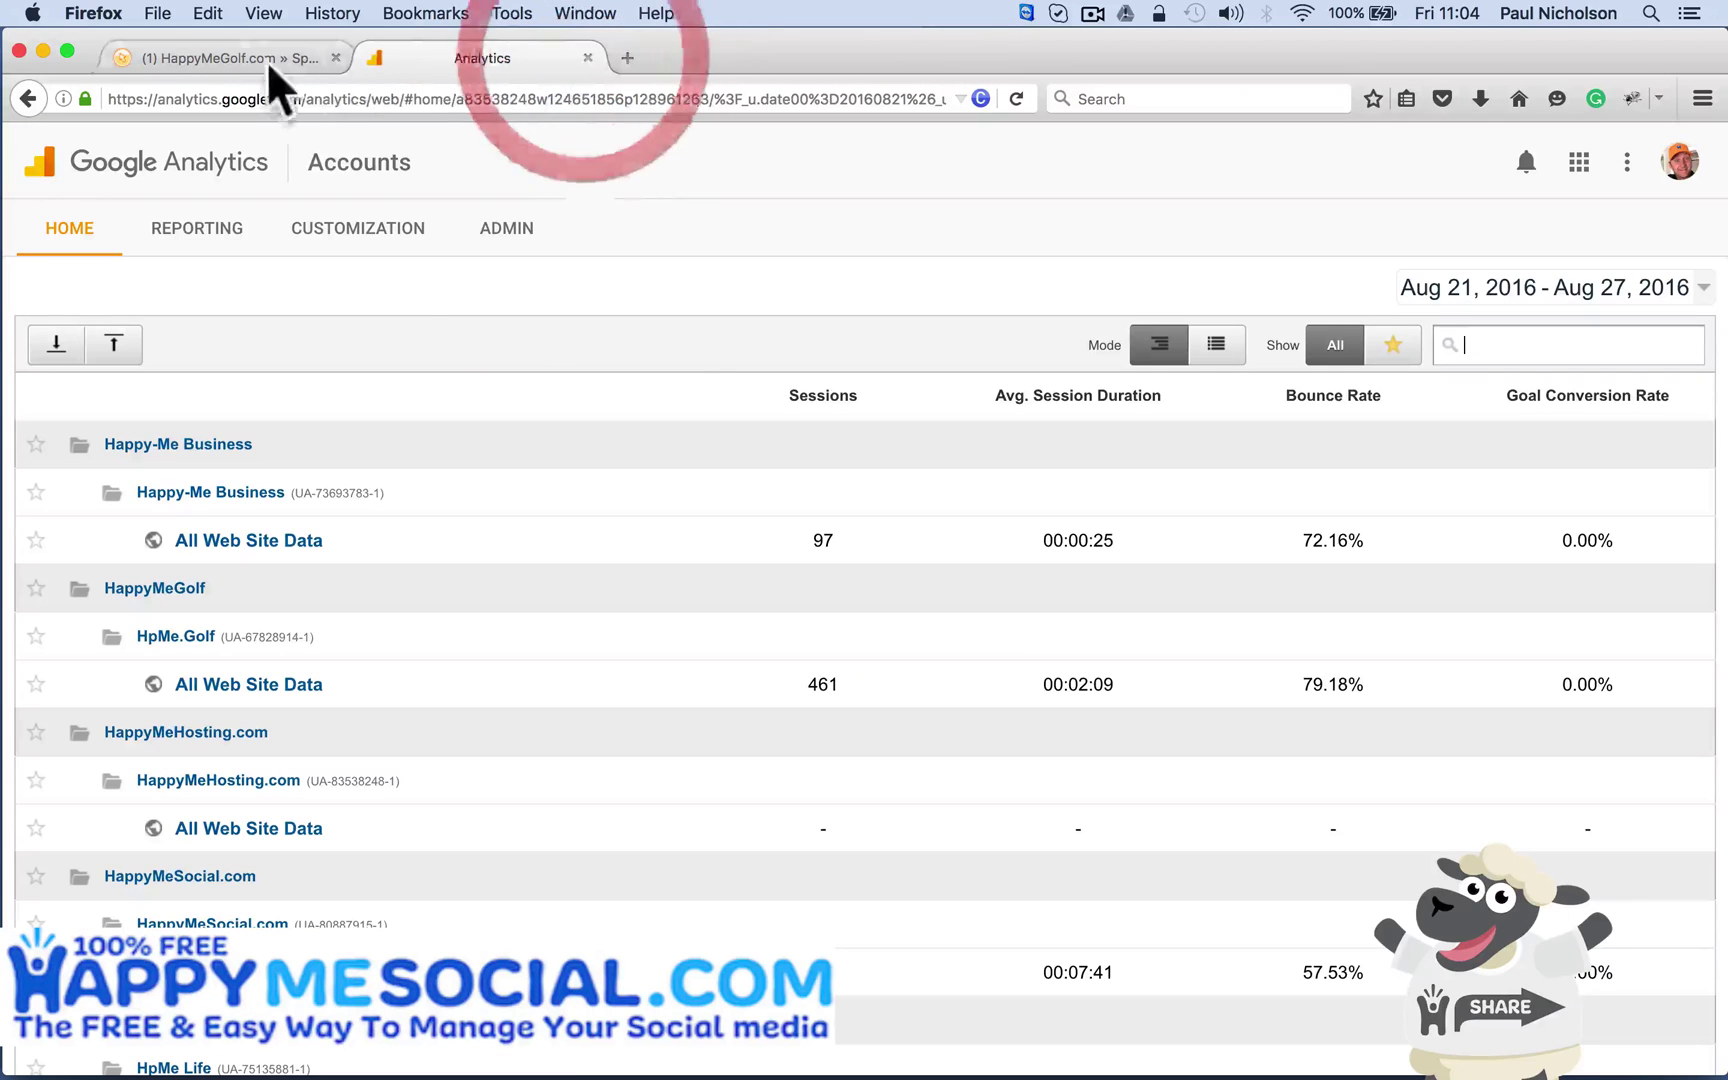
click(241, 56)
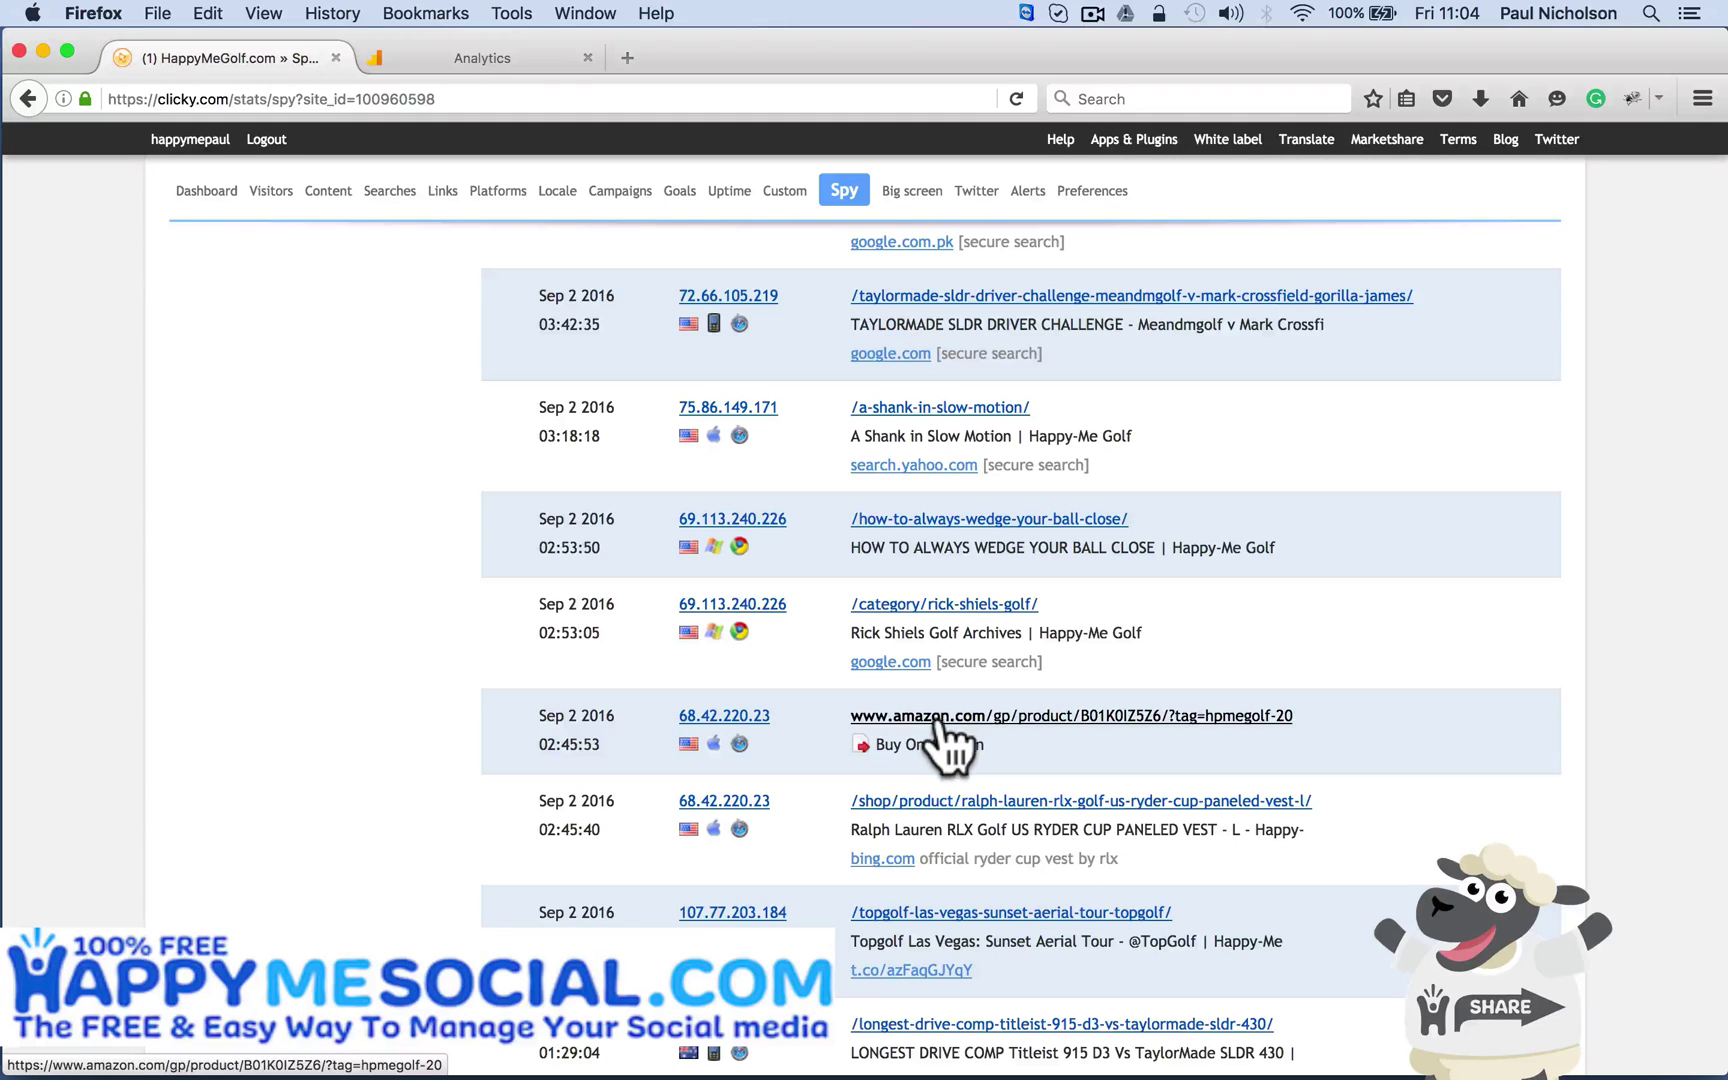
scroll(981, 857, down, 1)
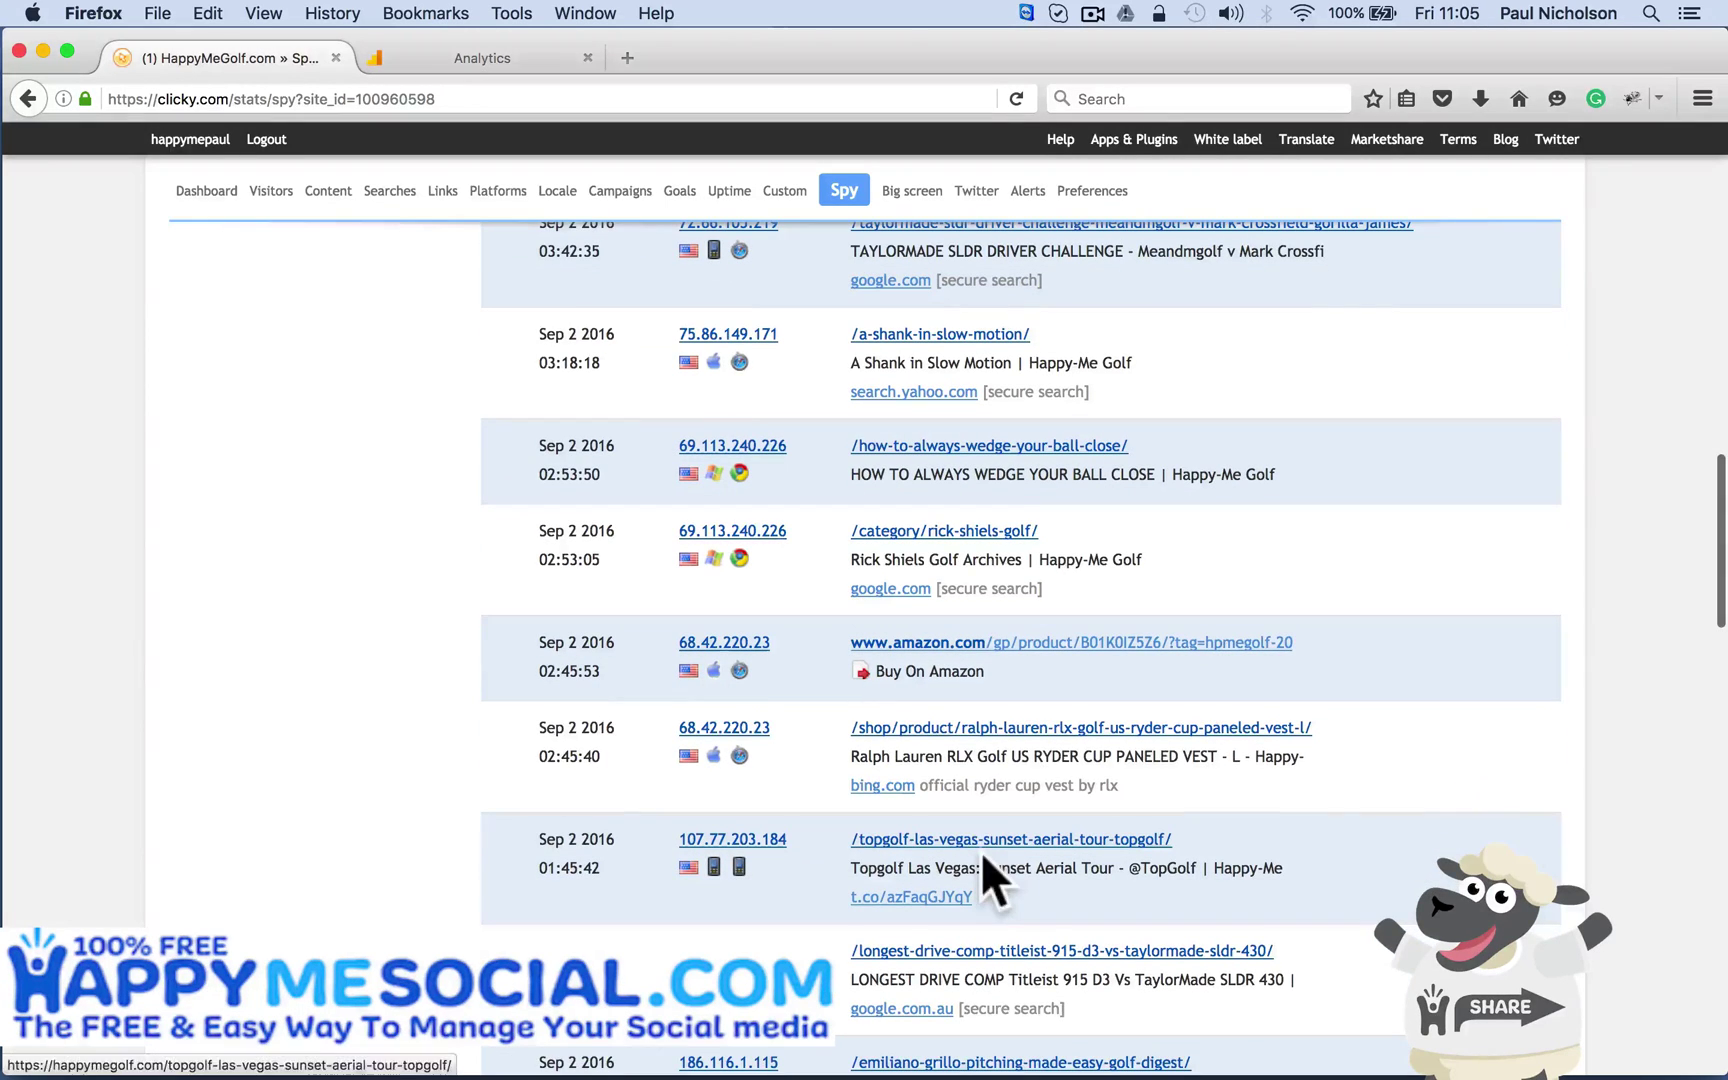
click(1469, 20)
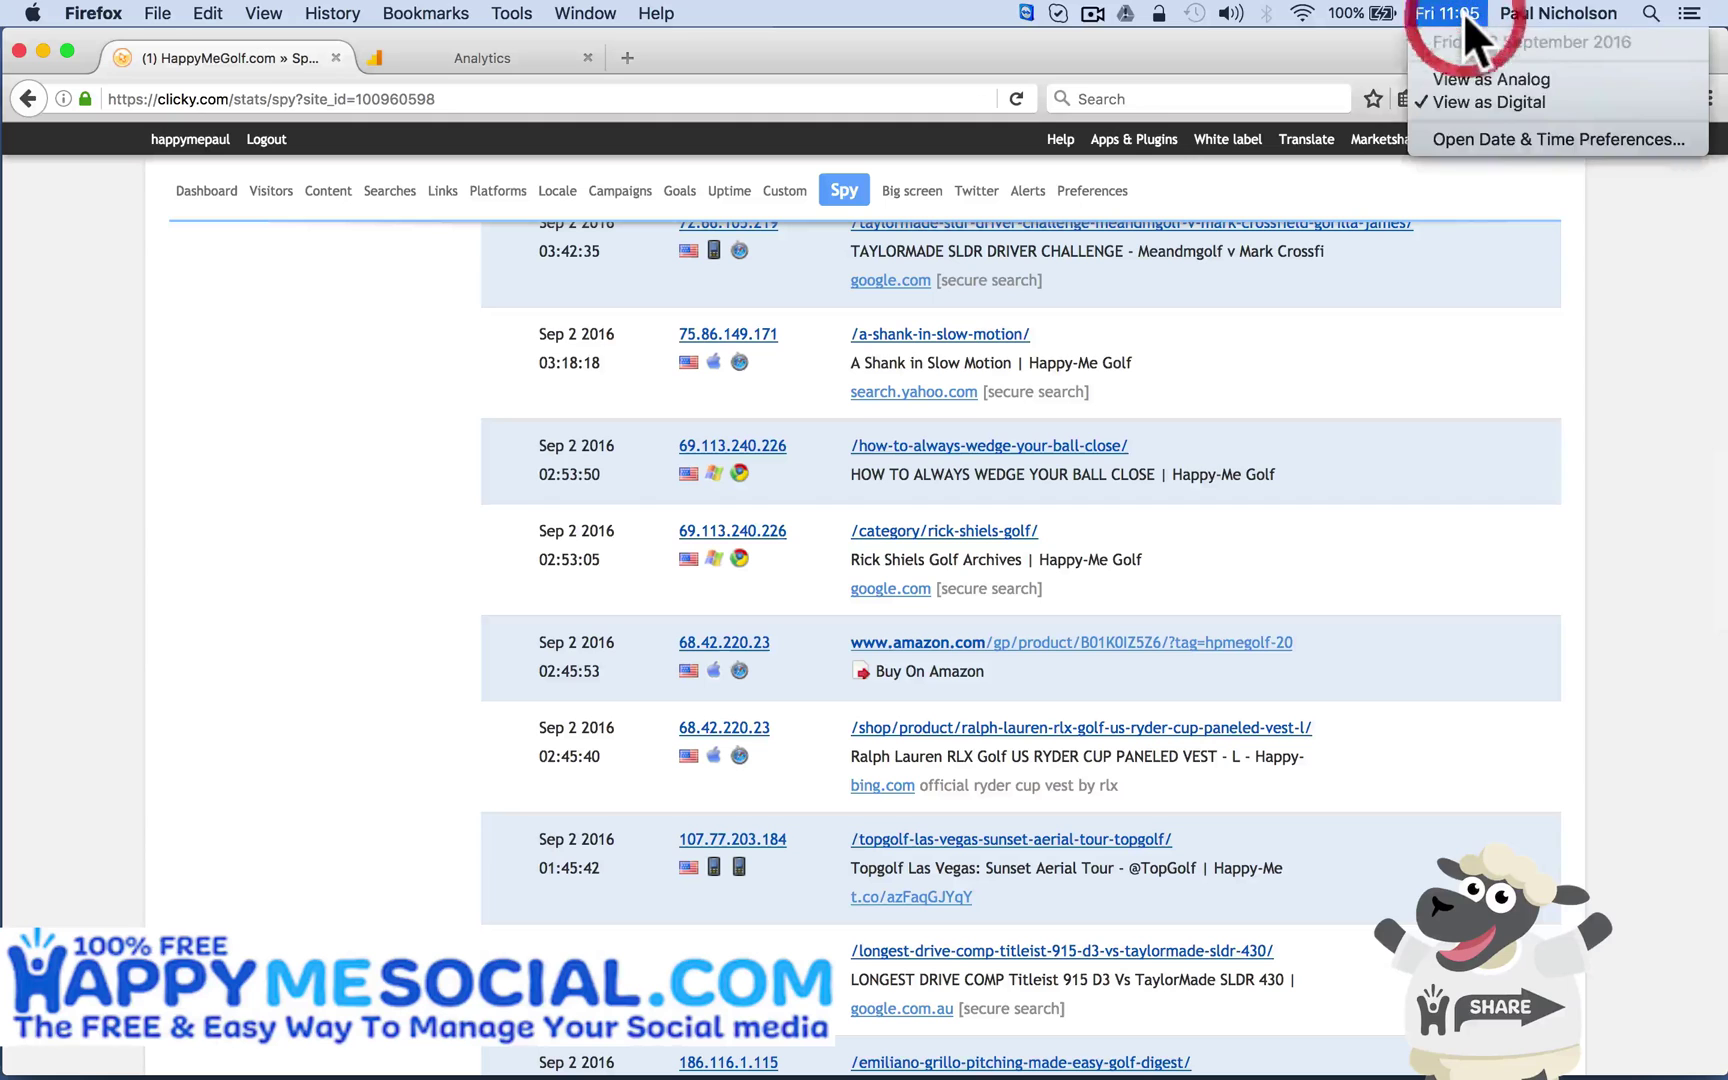
scroll(1241, 564, down, 1)
scroll(1240, 564, down, 3)
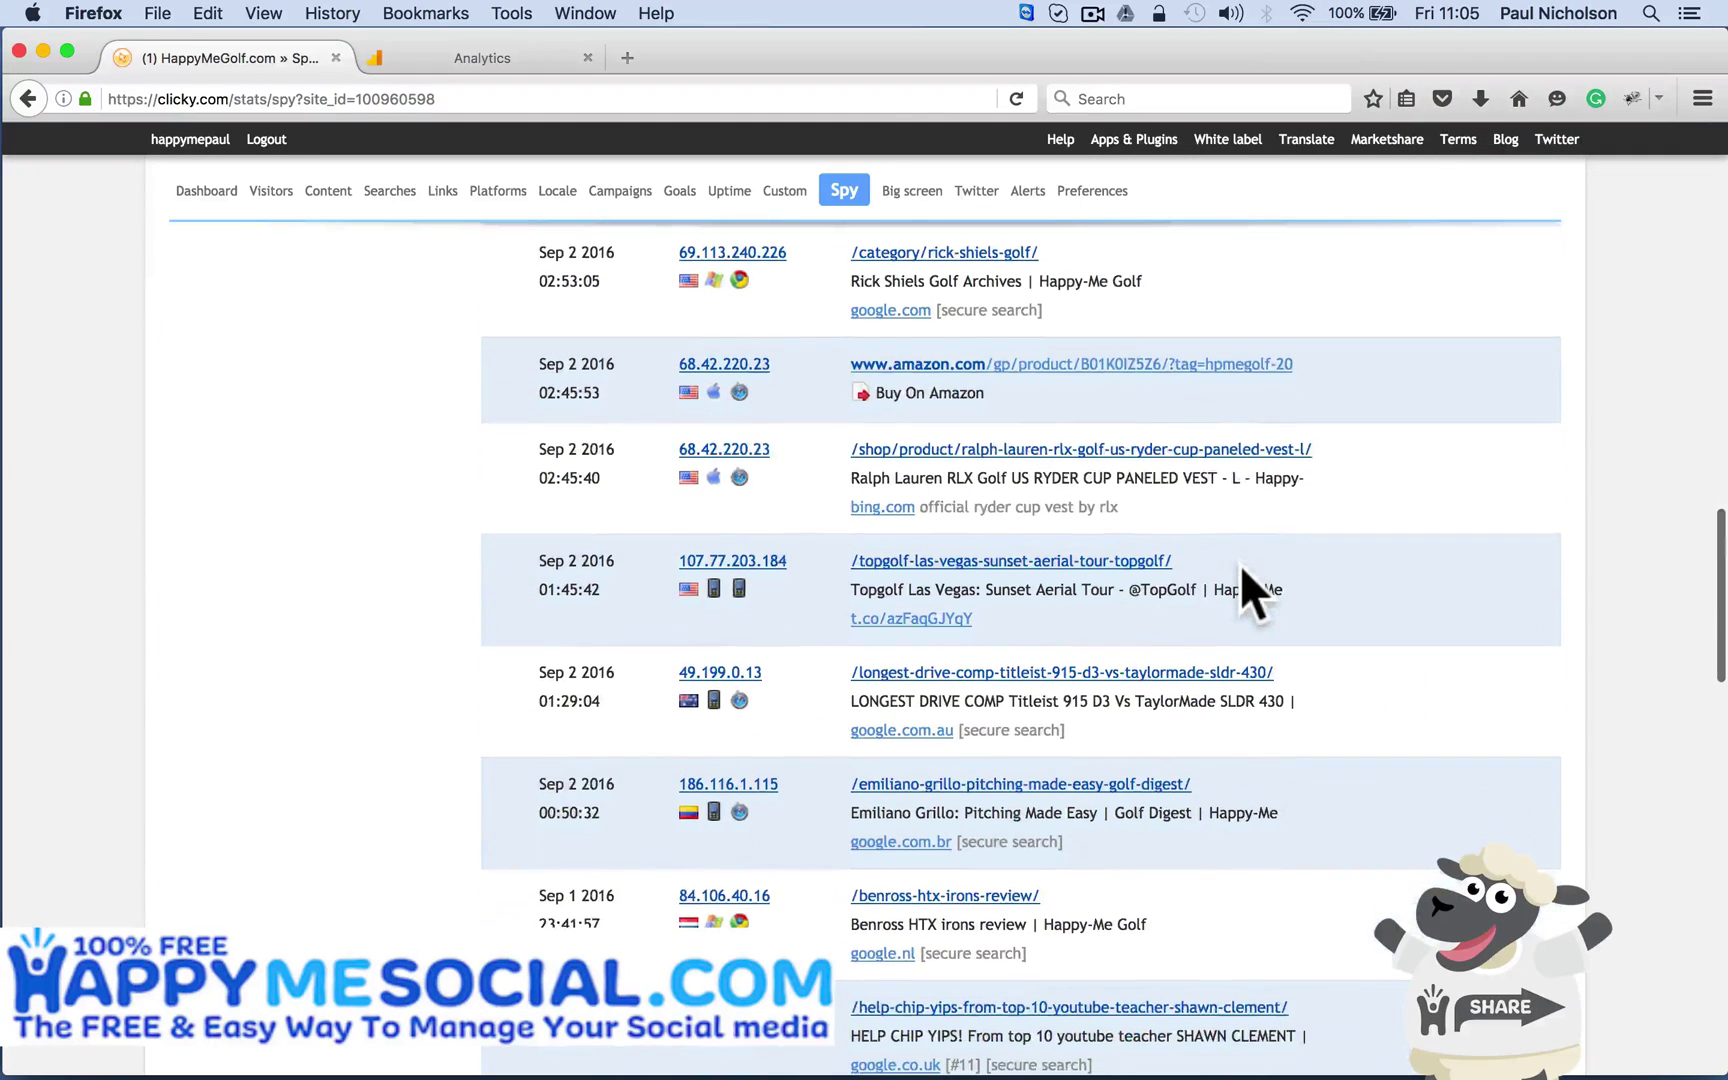
scroll(1240, 564, down, 1)
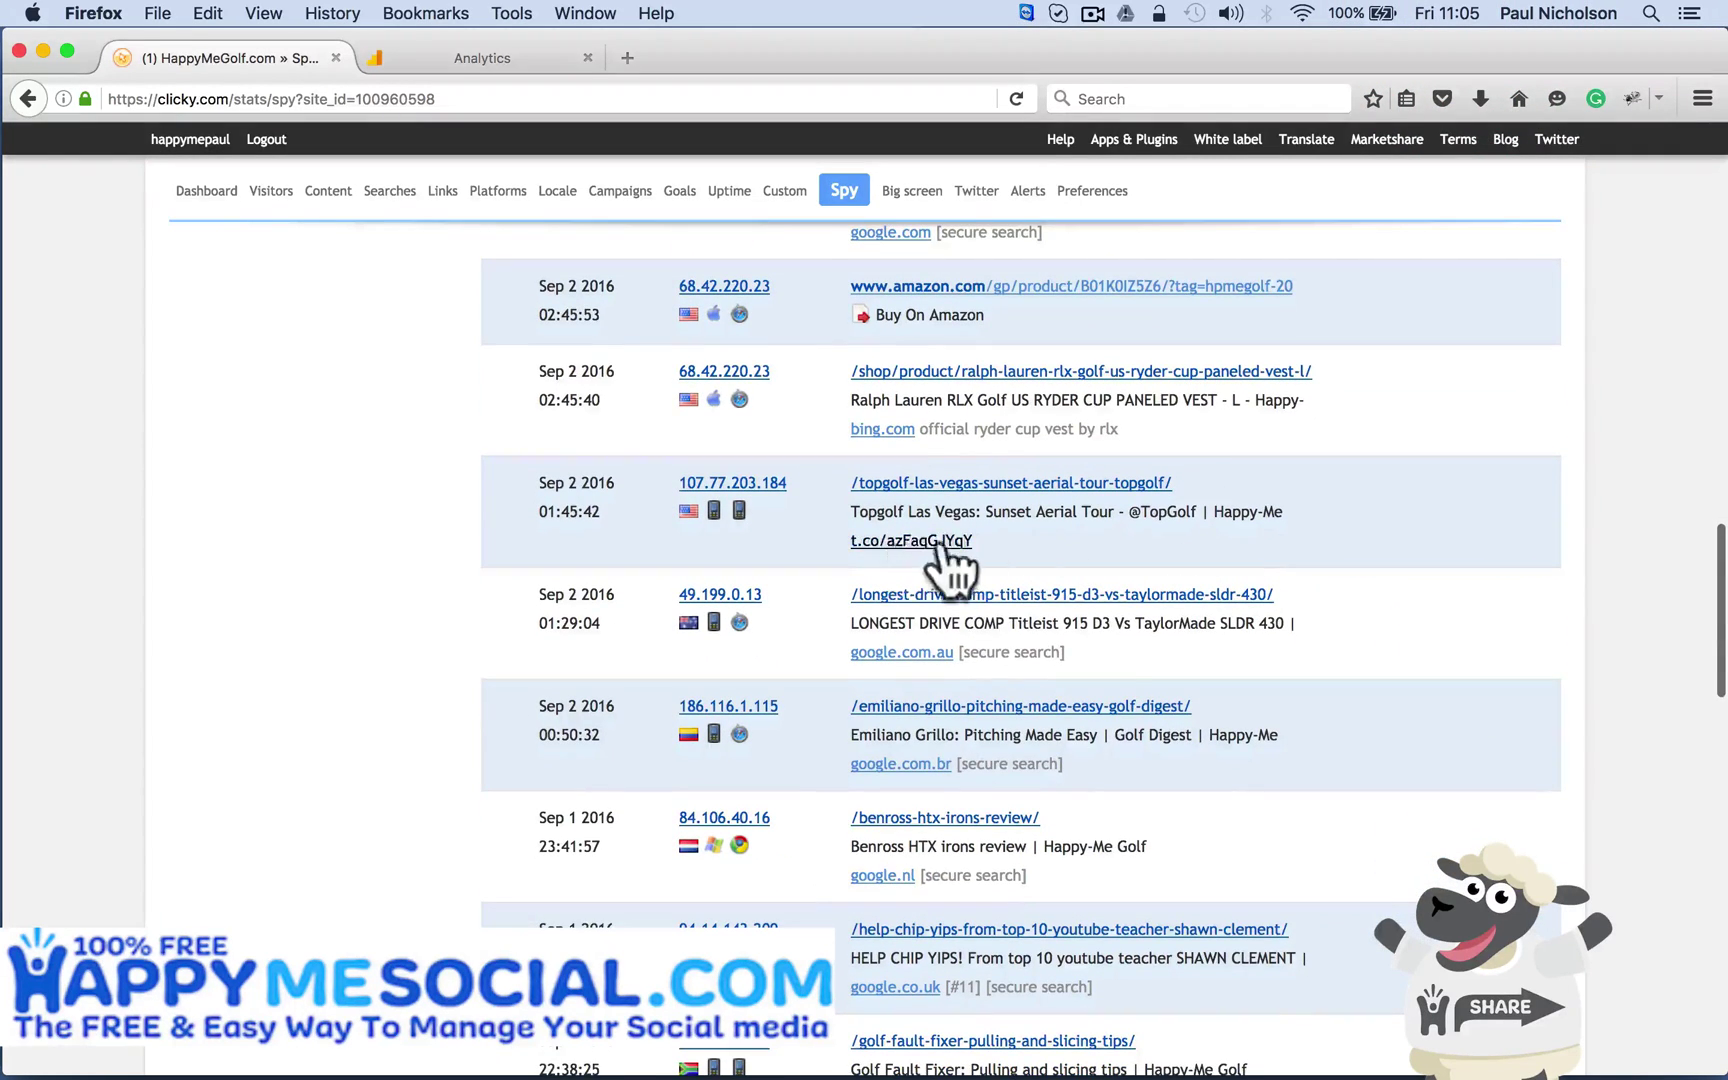
scroll(1108, 635, down, 2)
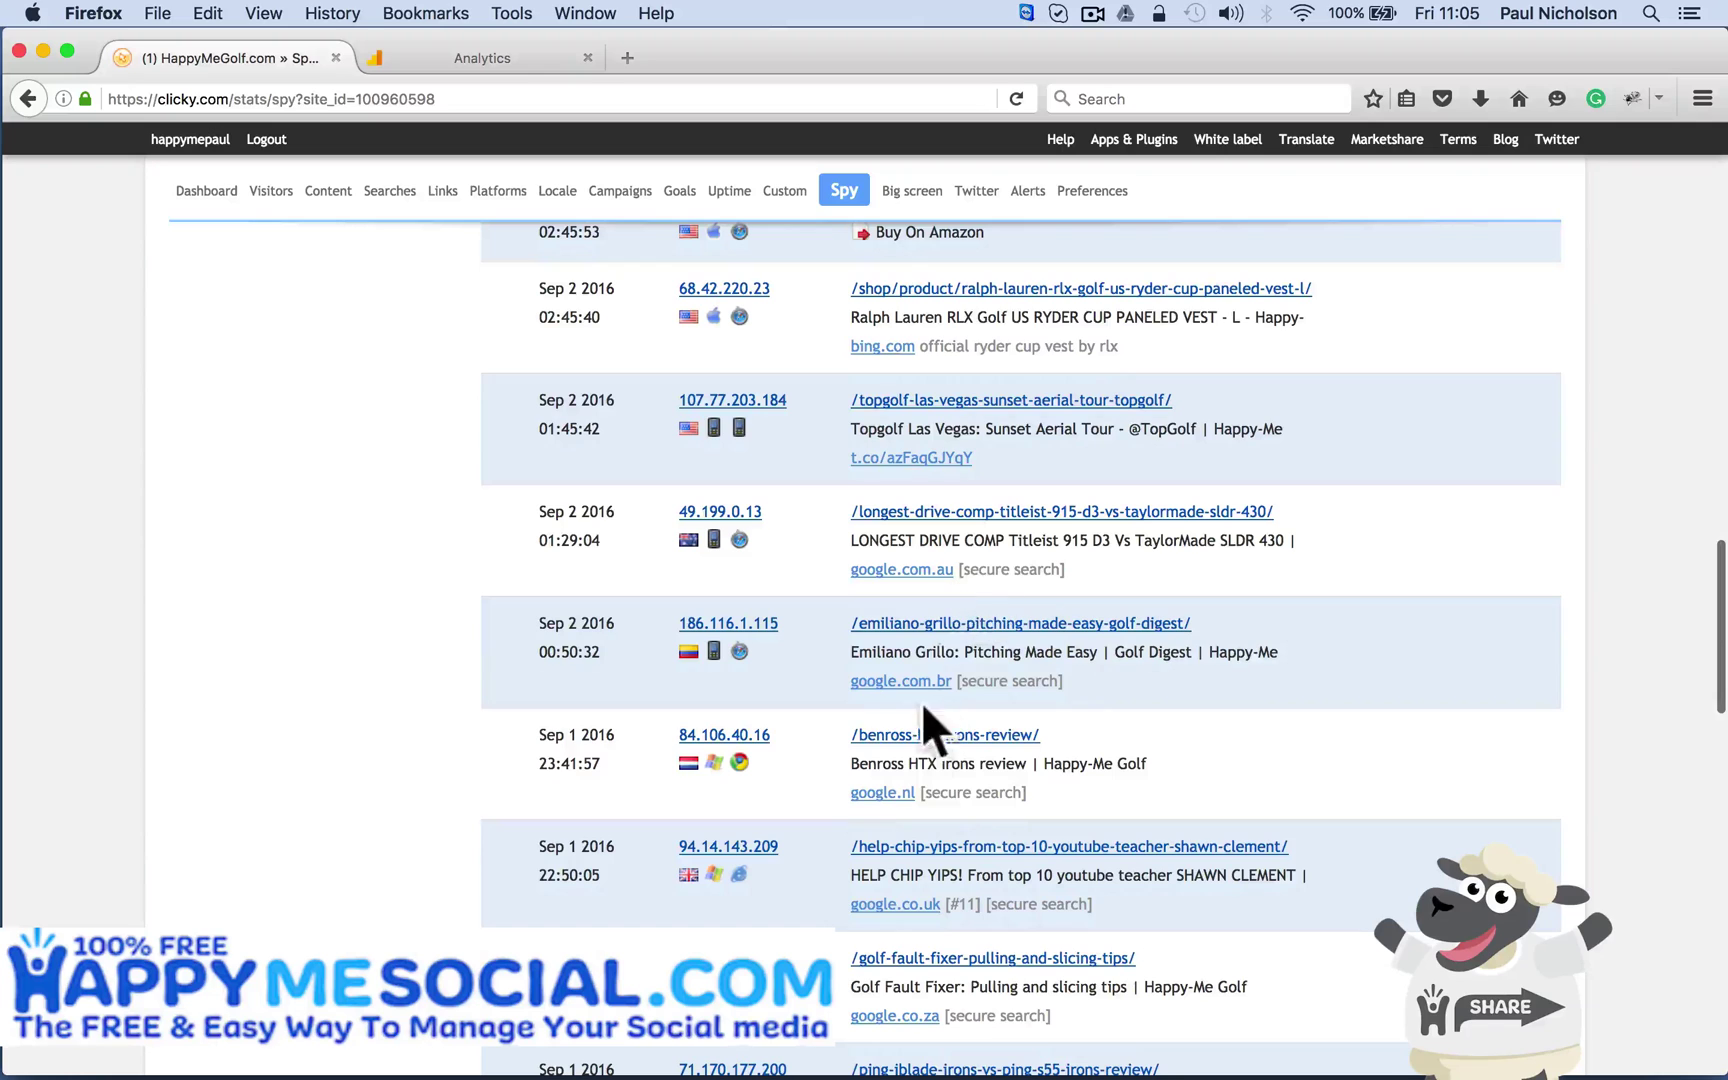
scroll(969, 783, down, 4)
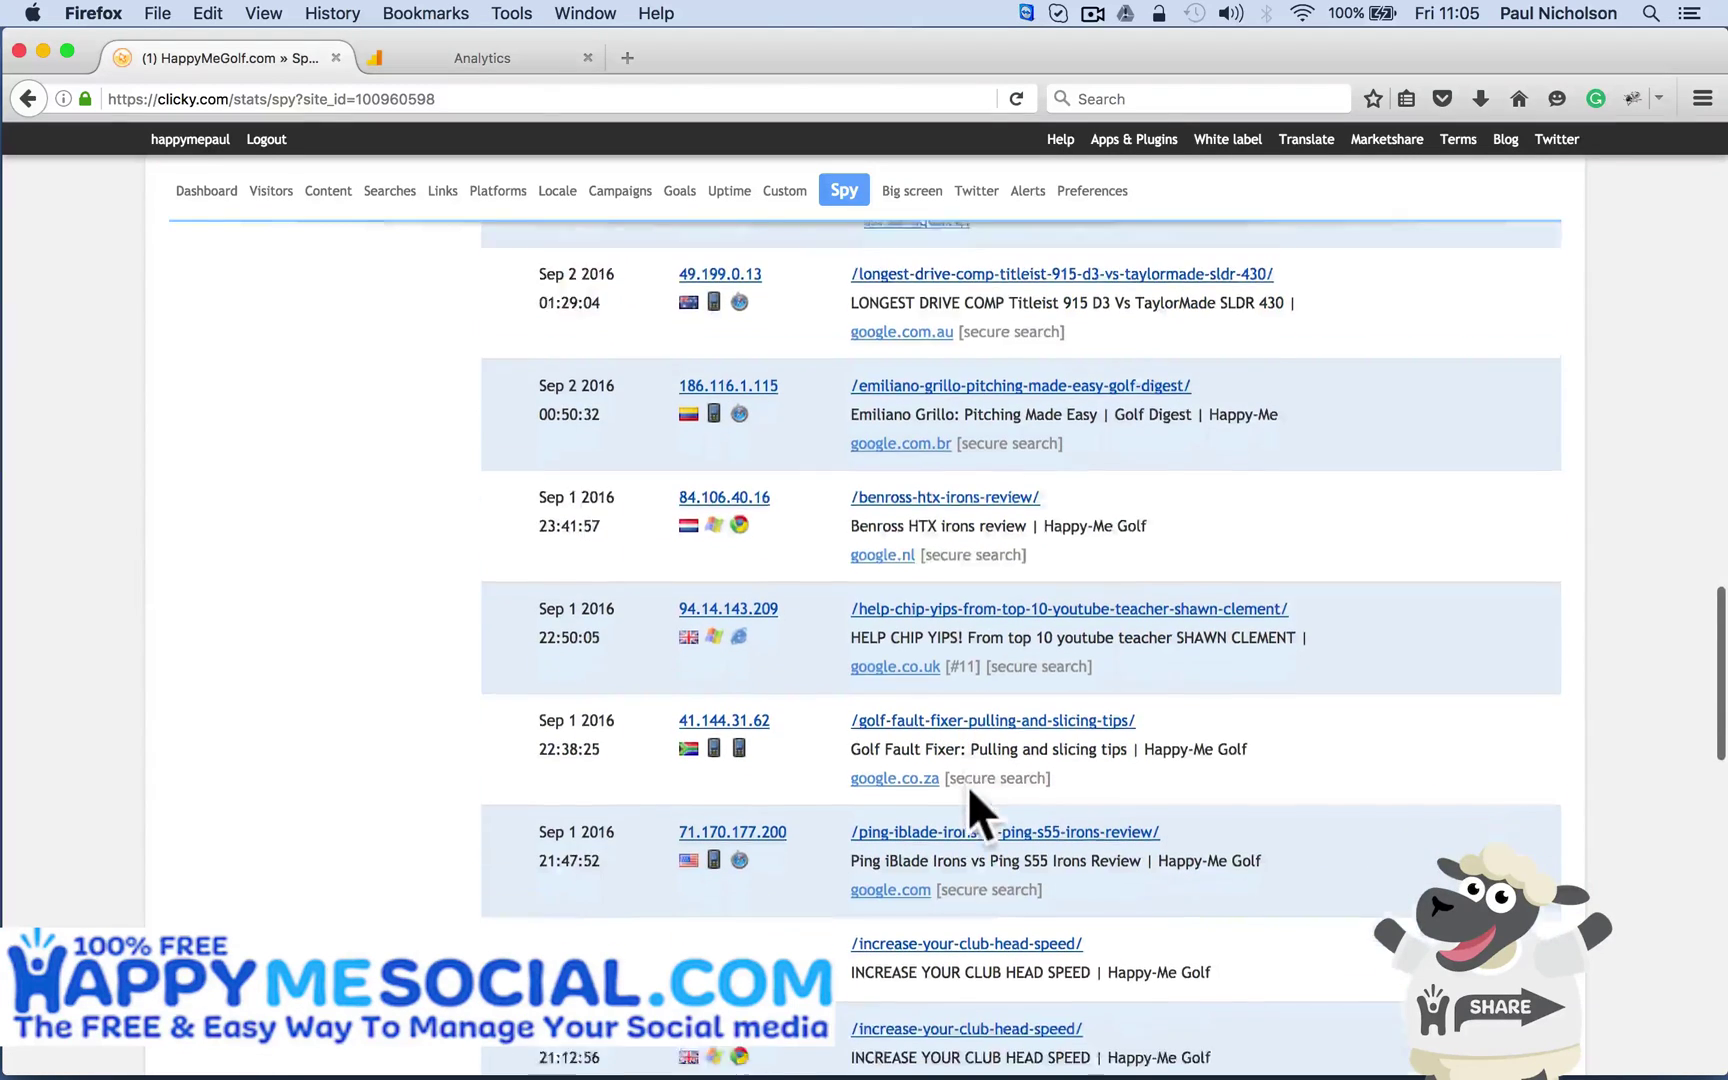
scroll(967, 810, down, 2)
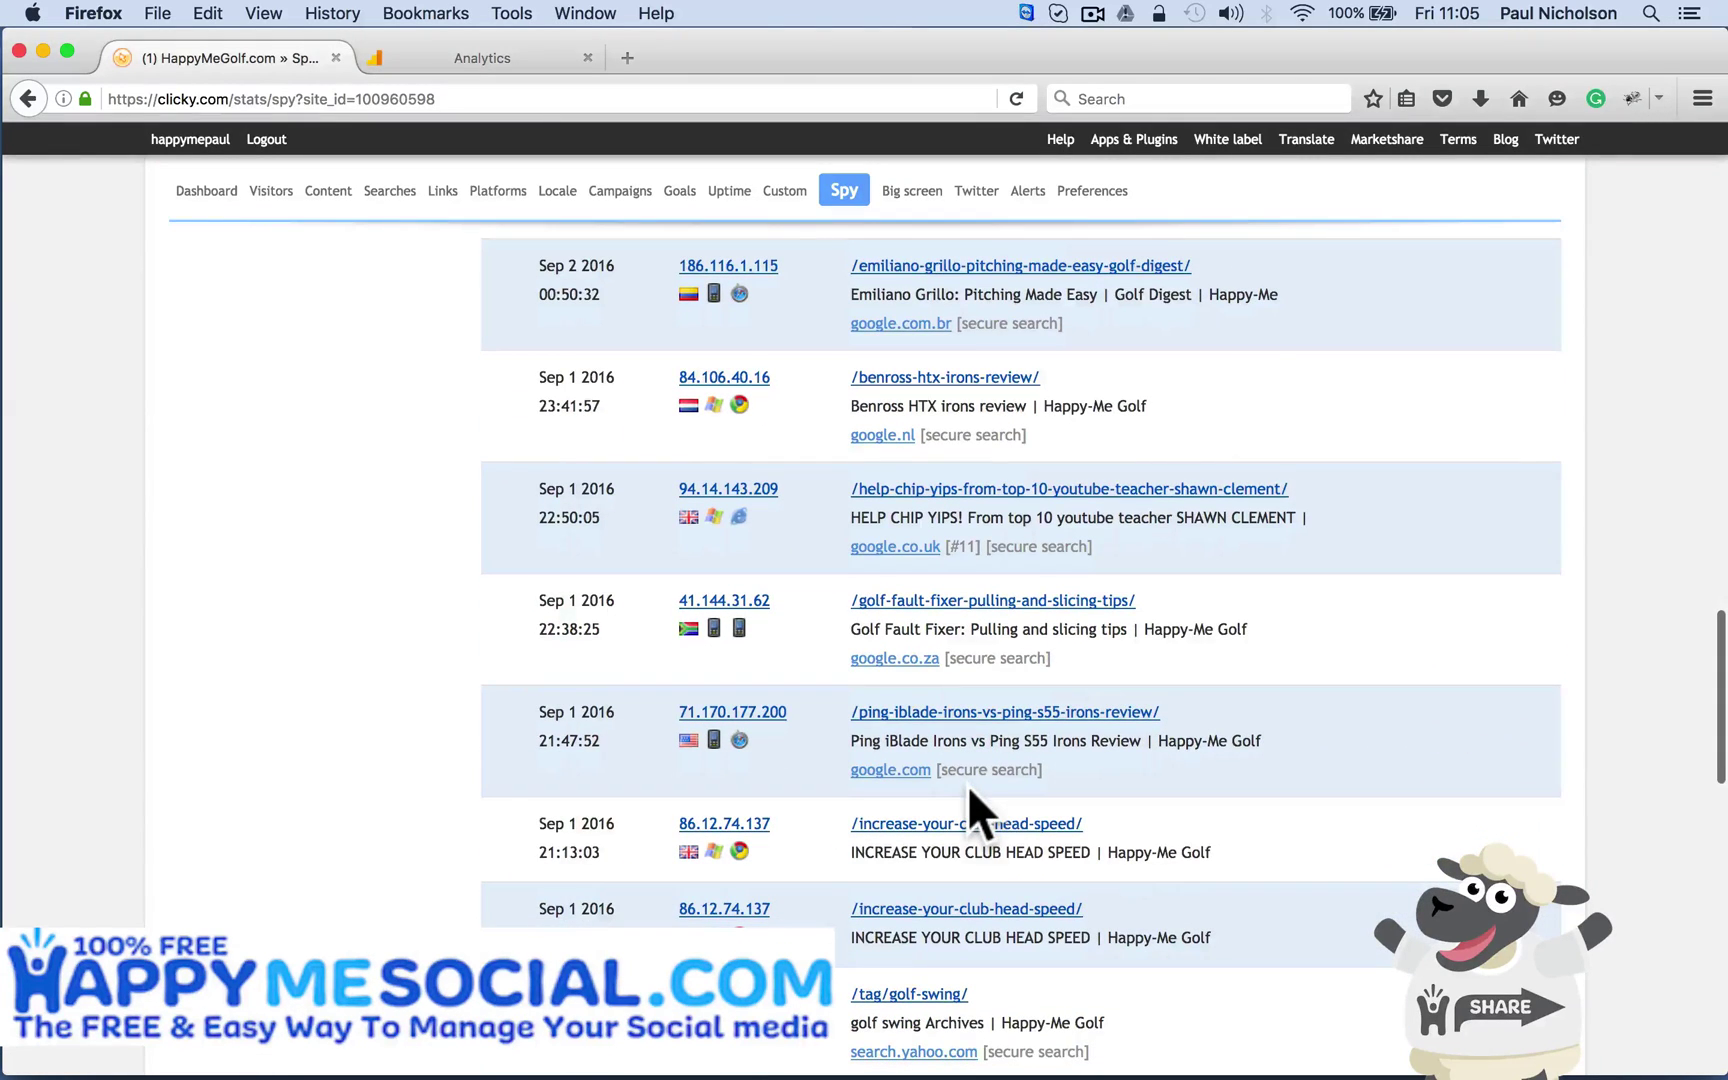
scroll(966, 785, down, 3)
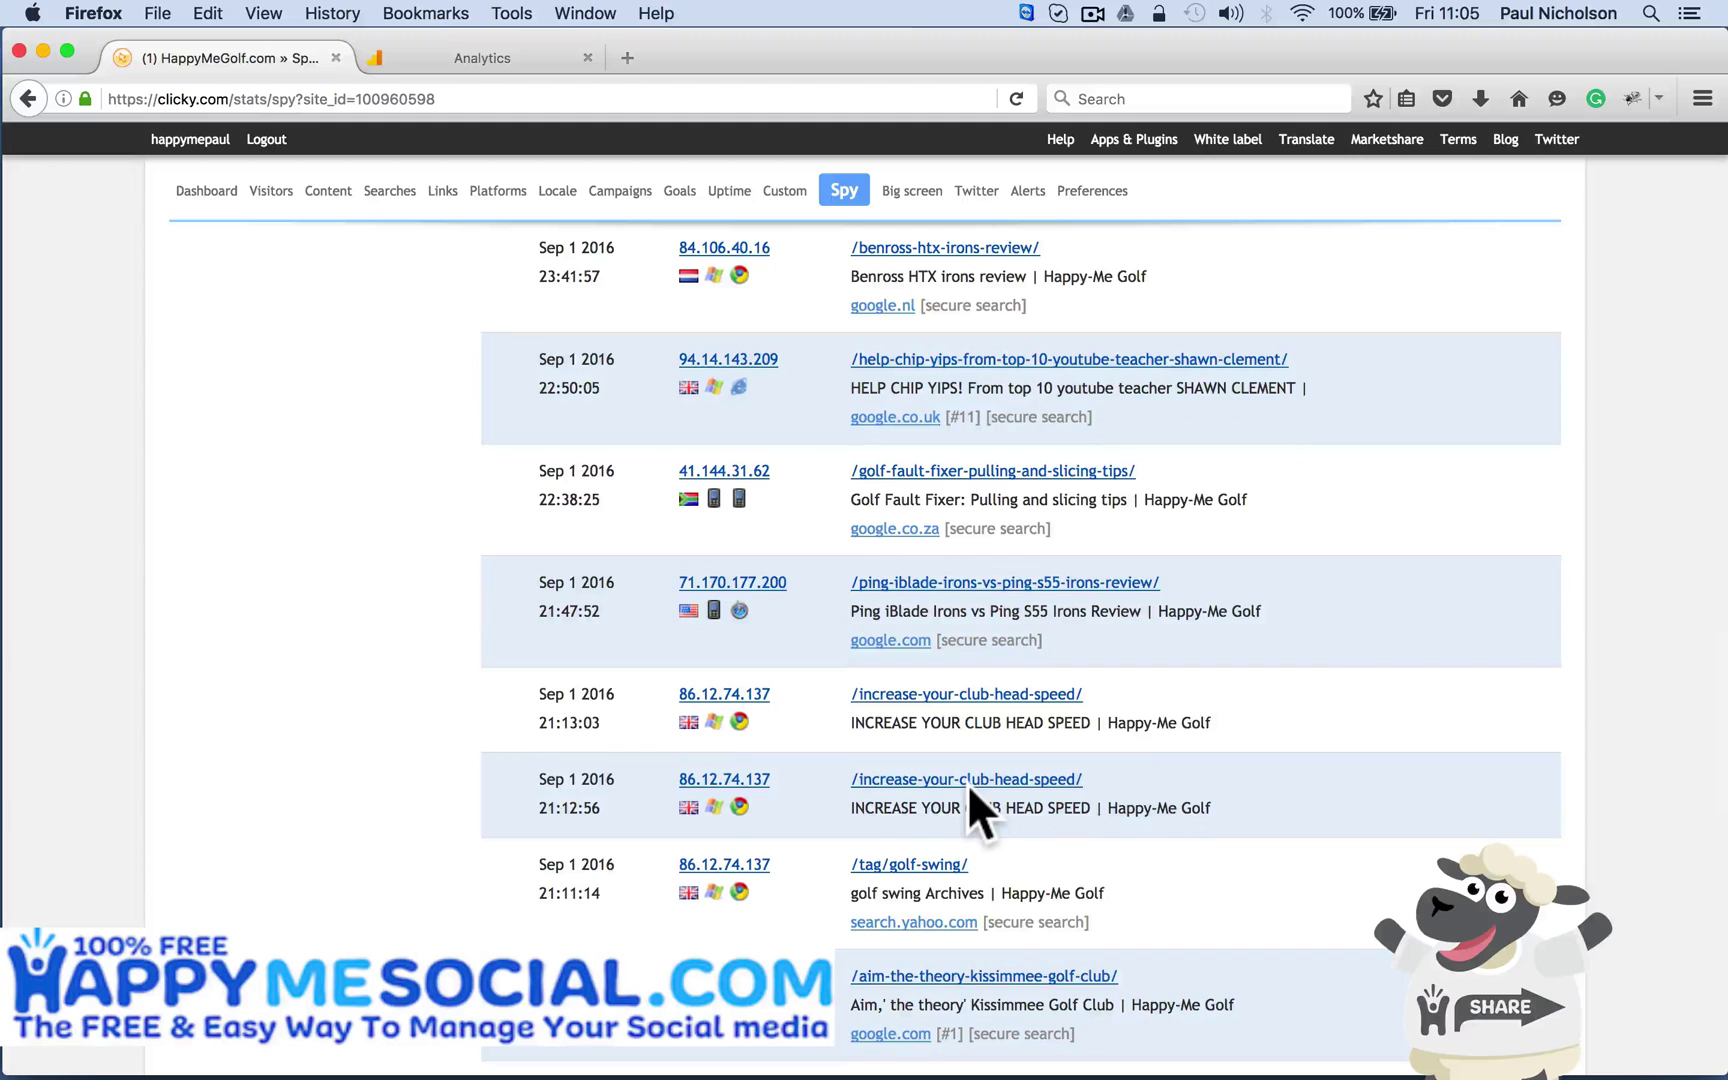
scroll(966, 784, down, 3)
scroll(969, 796, down, 1)
scroll(972, 804, down, 3)
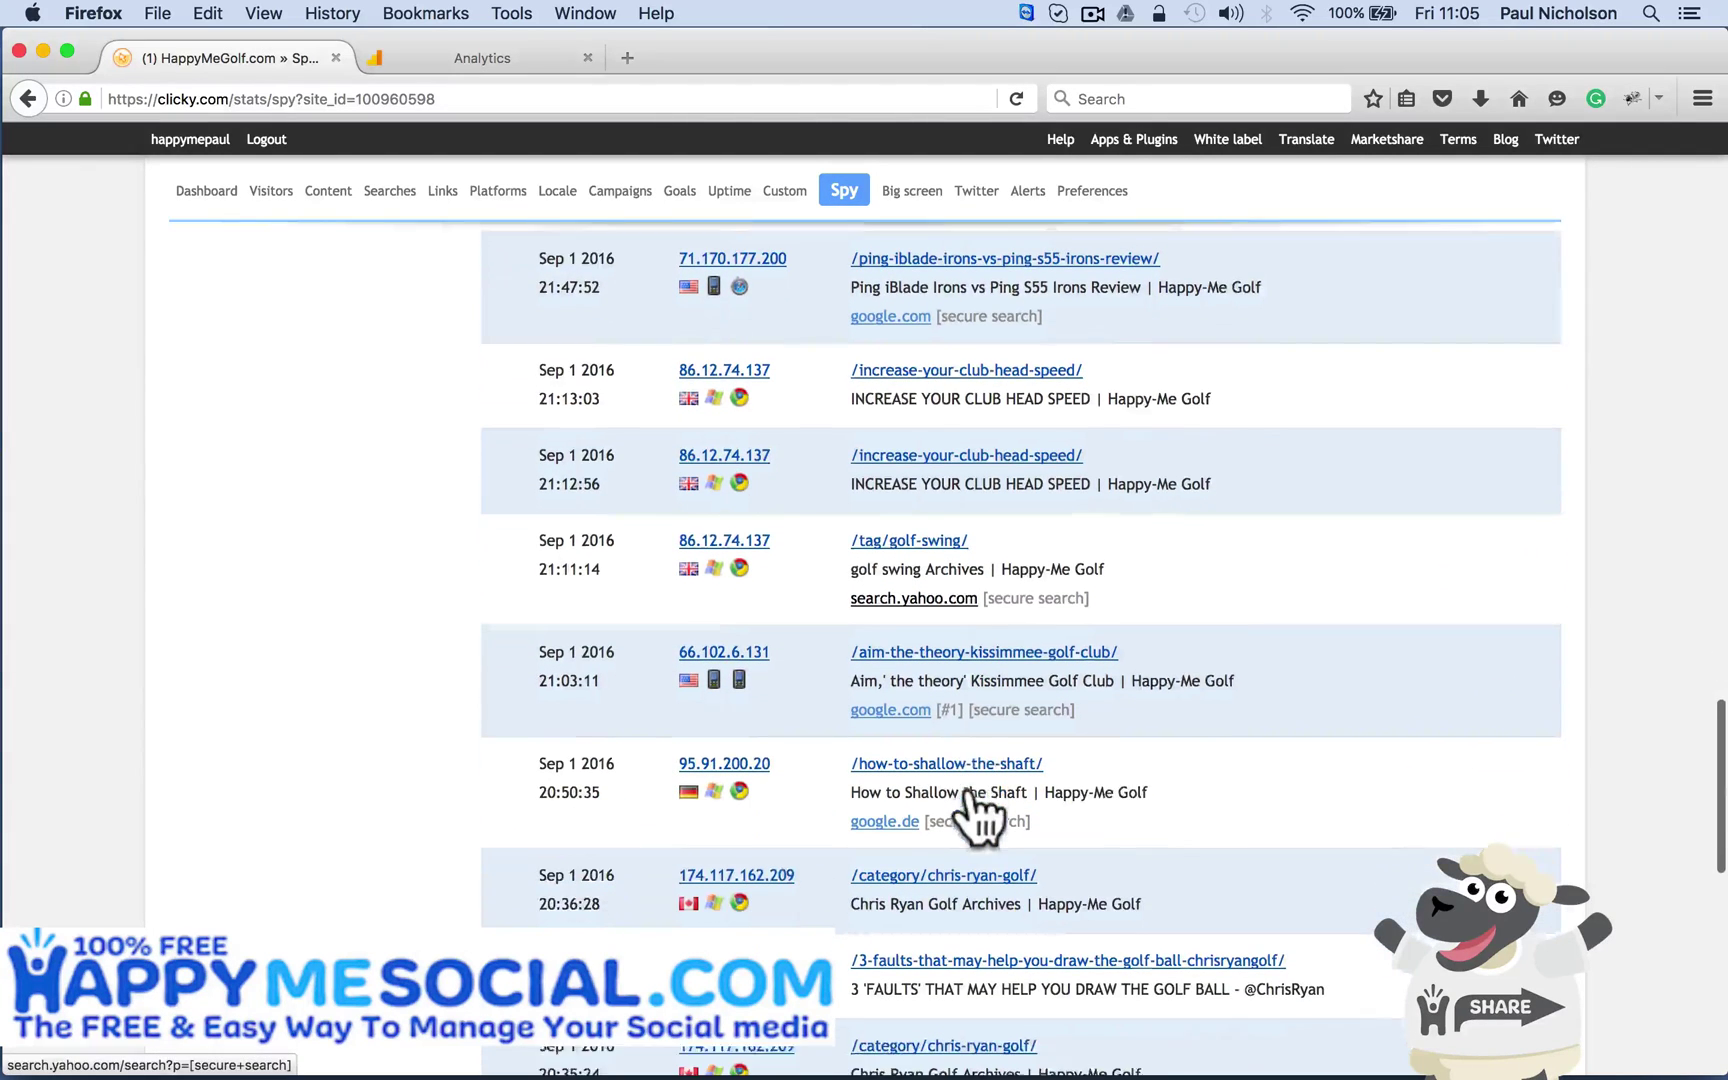
scroll(965, 762, down, 3)
scroll(961, 758, down, 2)
scroll(963, 760, down, 10)
scroll(963, 760, down, 2)
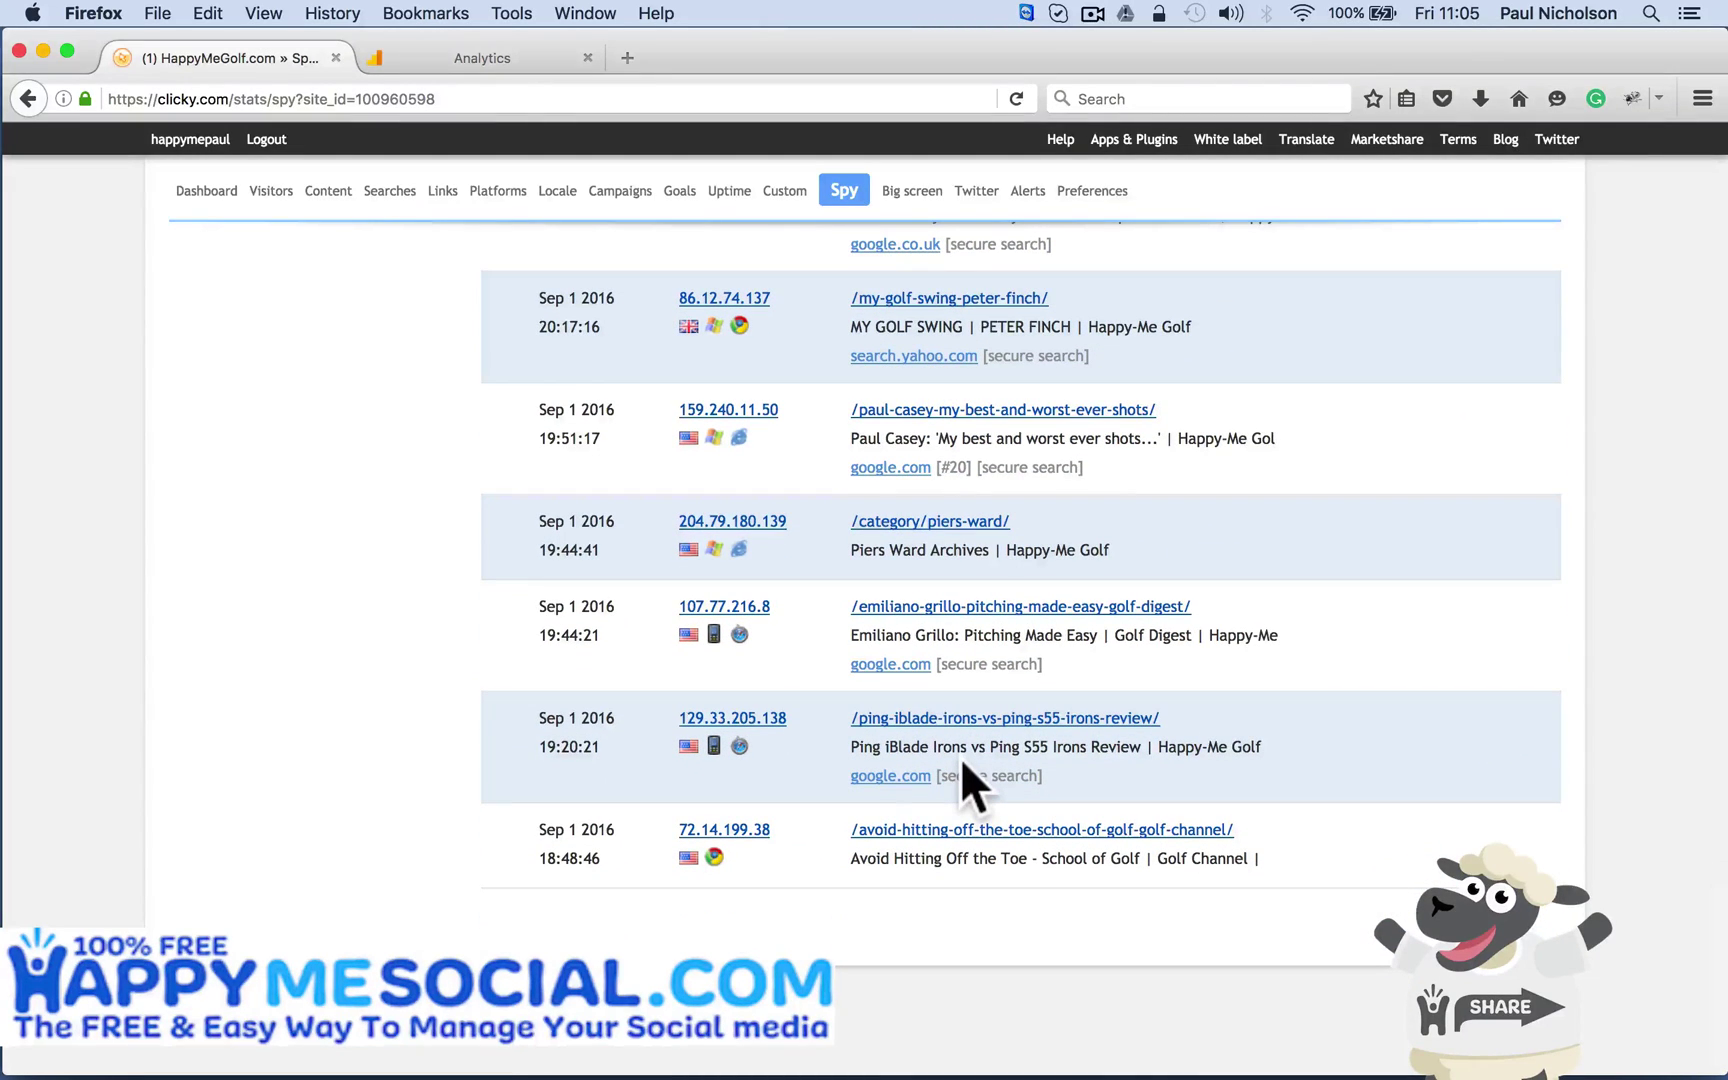
scroll(965, 702, up, 10)
scroll(984, 628, up, 15)
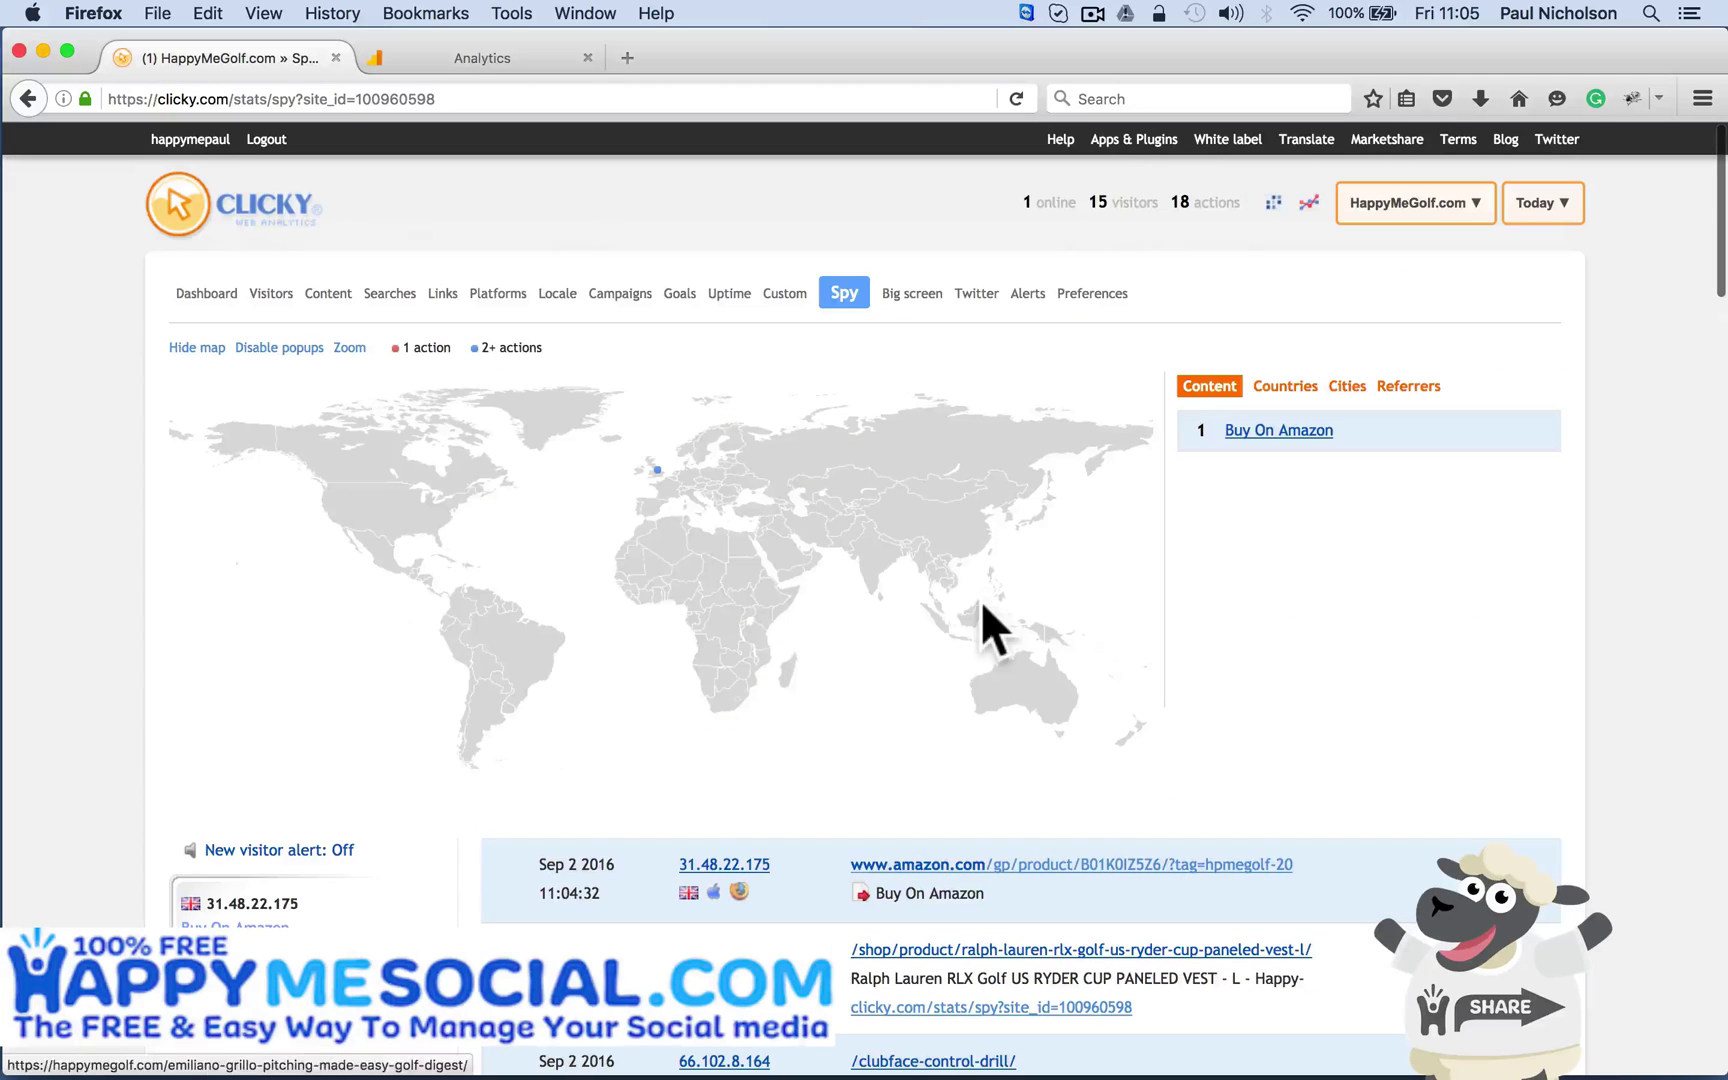
scroll(1190, 615, down, 1)
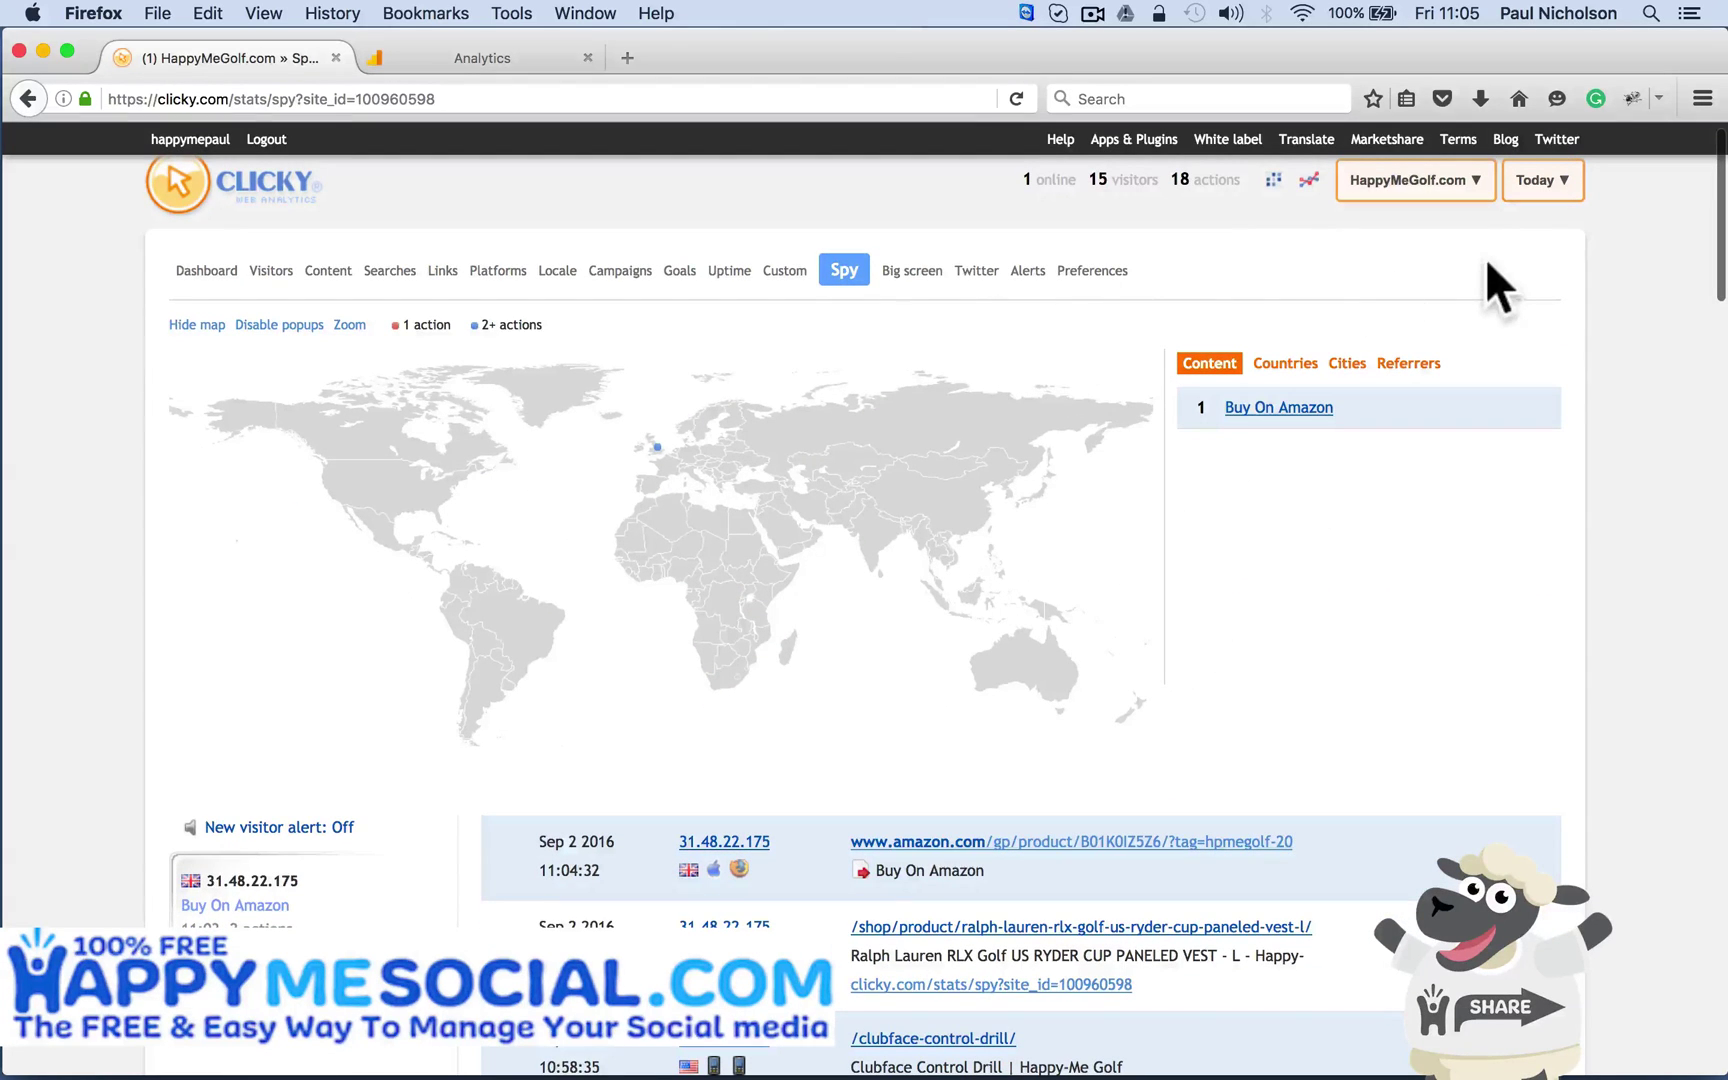
List current visitors' cities, showing Doncaster, United Kingdom, keeping the Today range
click(1343, 364)
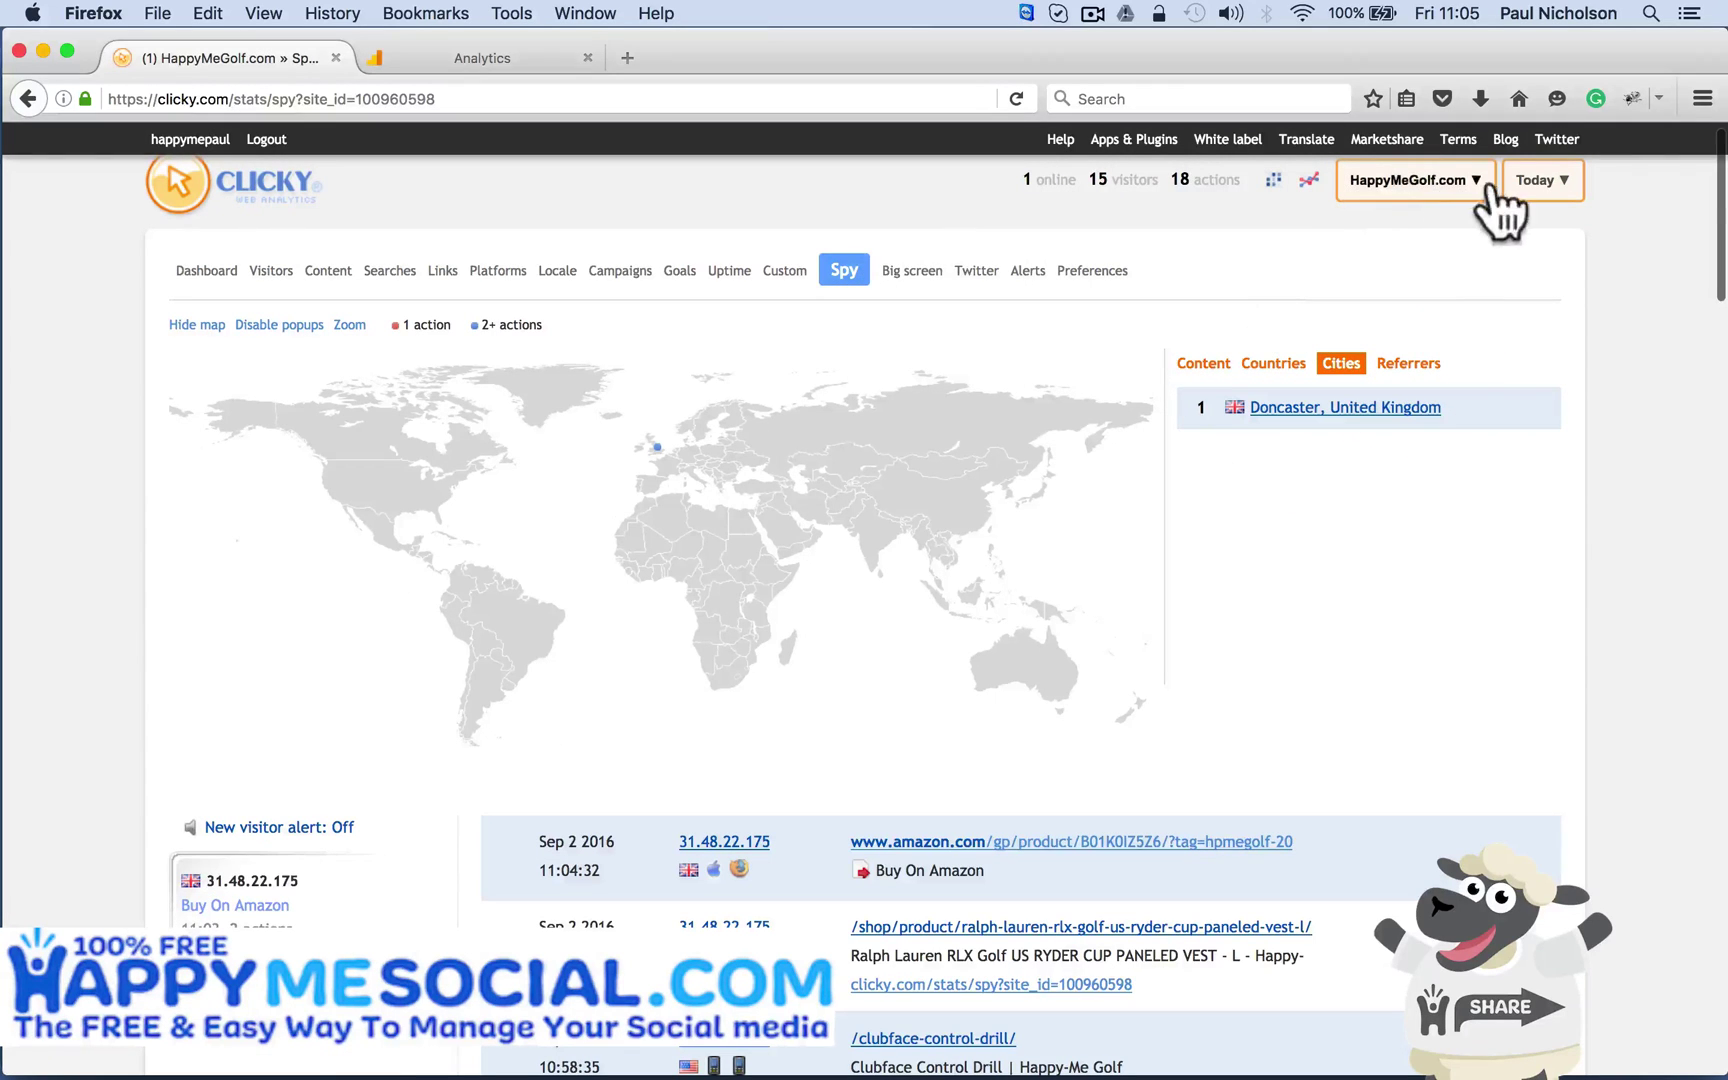
click(1540, 181)
click(1312, 260)
scroll(1274, 368, down, 5)
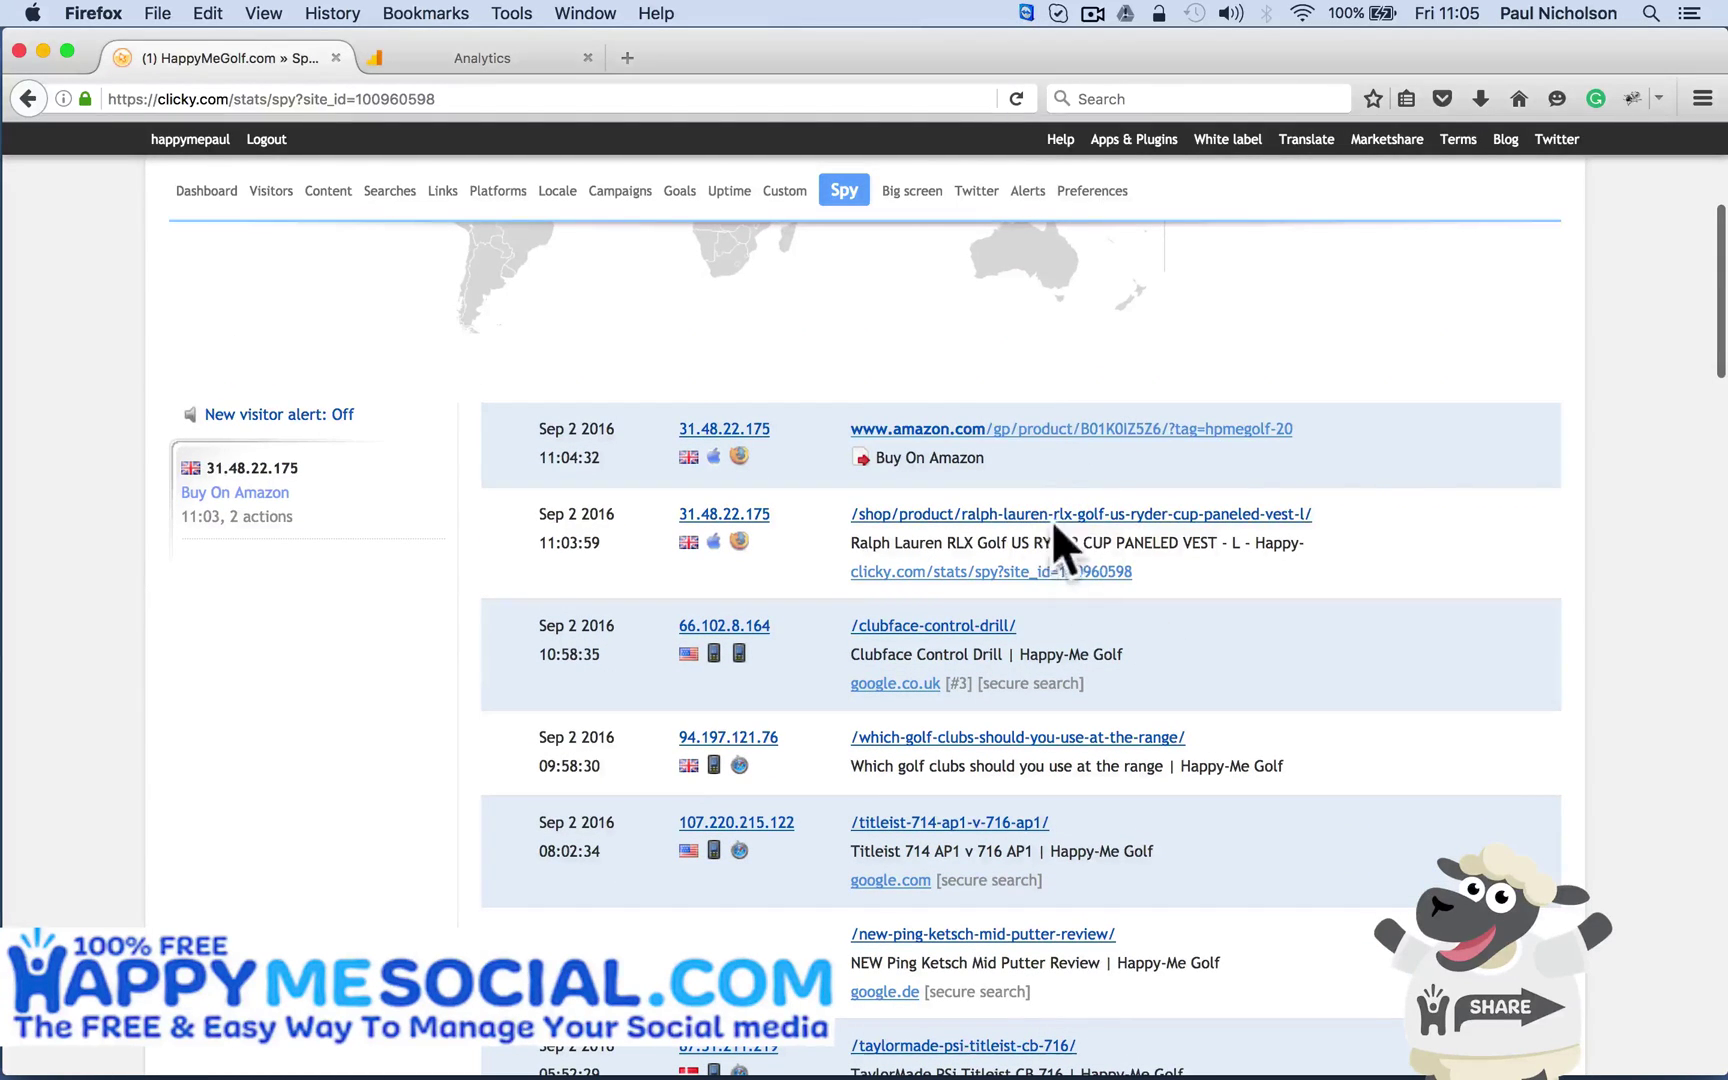
Revisit the Ralph Lauren vest page a visitor viewed, then bring Chrome forward
click(950, 515)
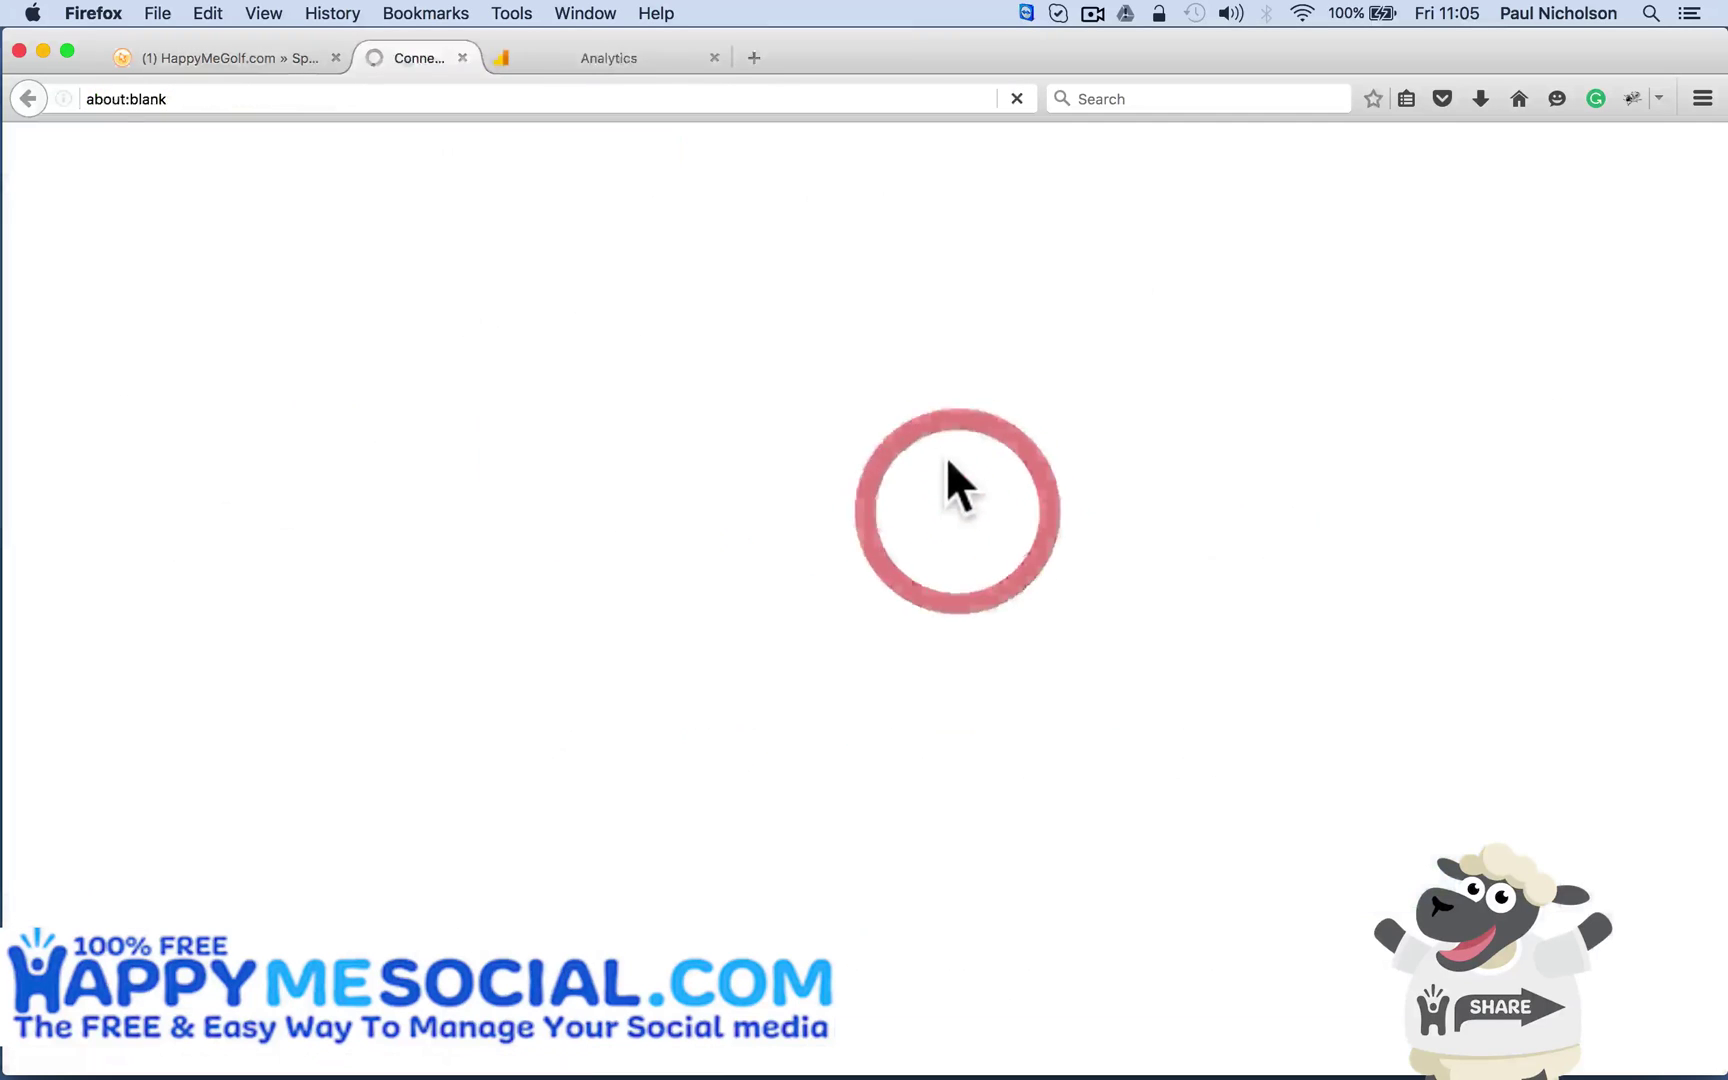
scroll(952, 784, down, 1)
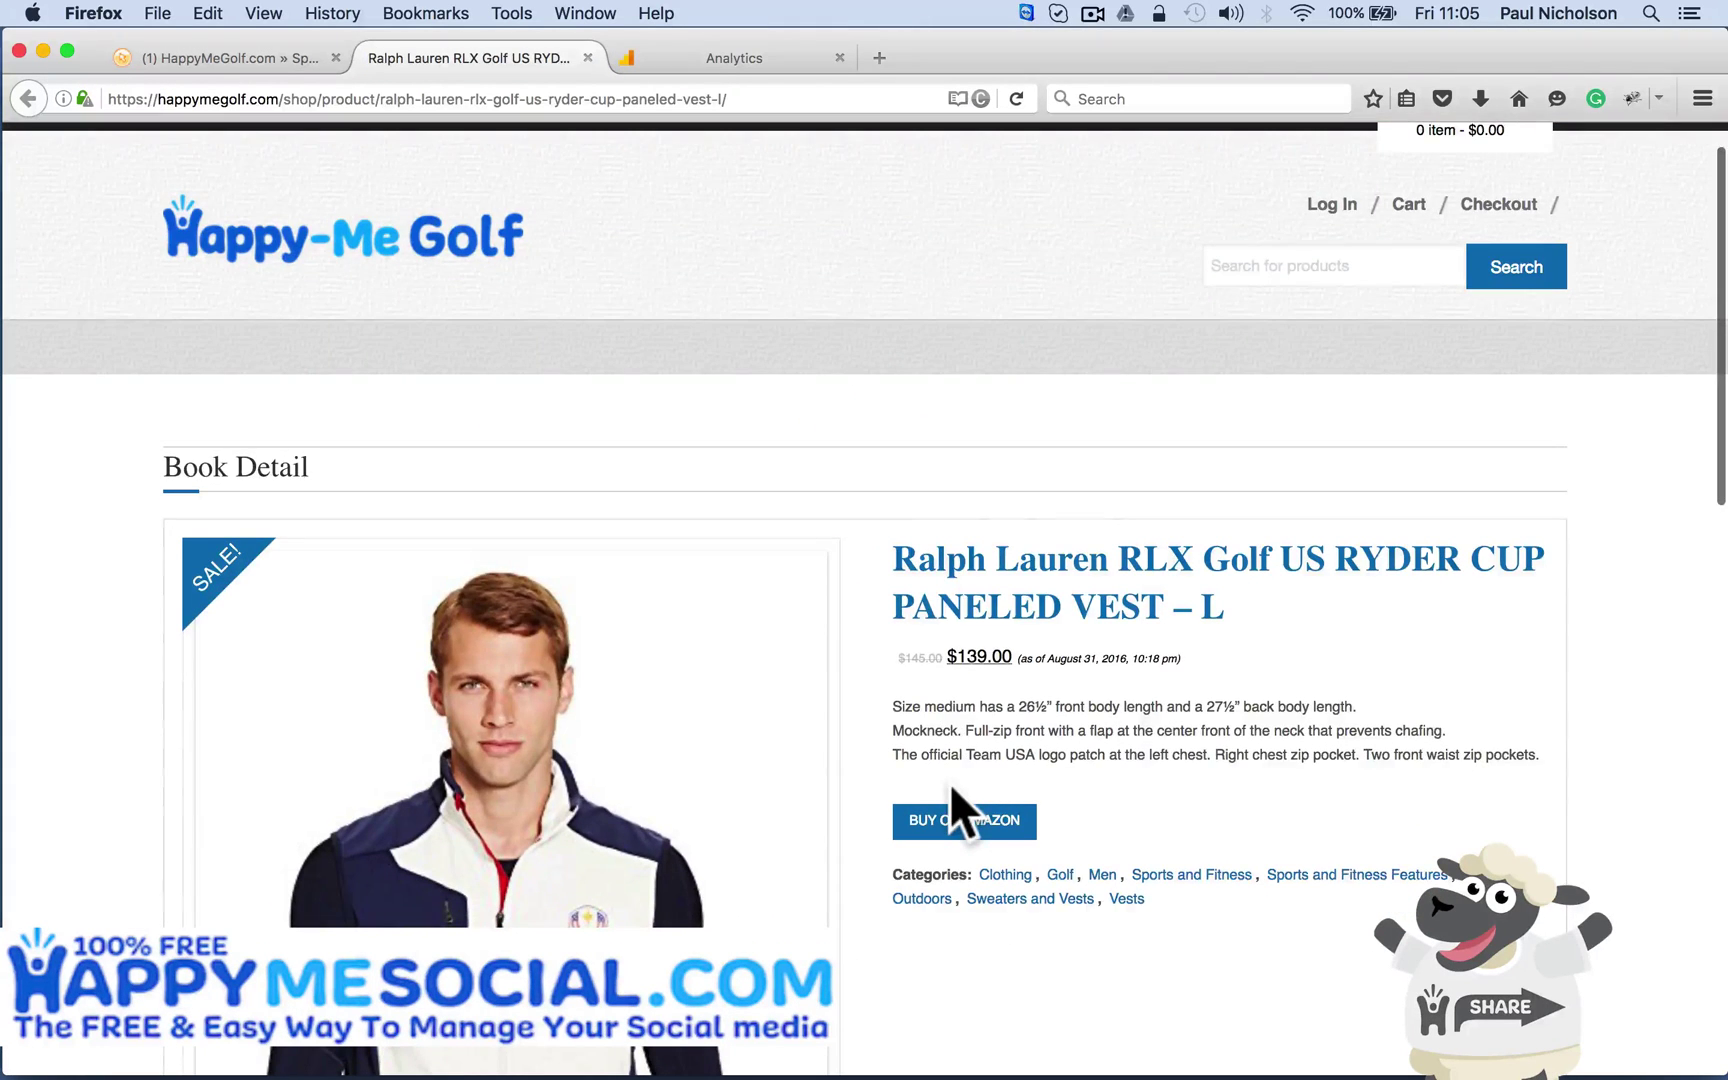
scroll(950, 784, down, 5)
scroll(952, 797, down, 4)
scroll(951, 777, down, 5)
scroll(950, 776, down, 3)
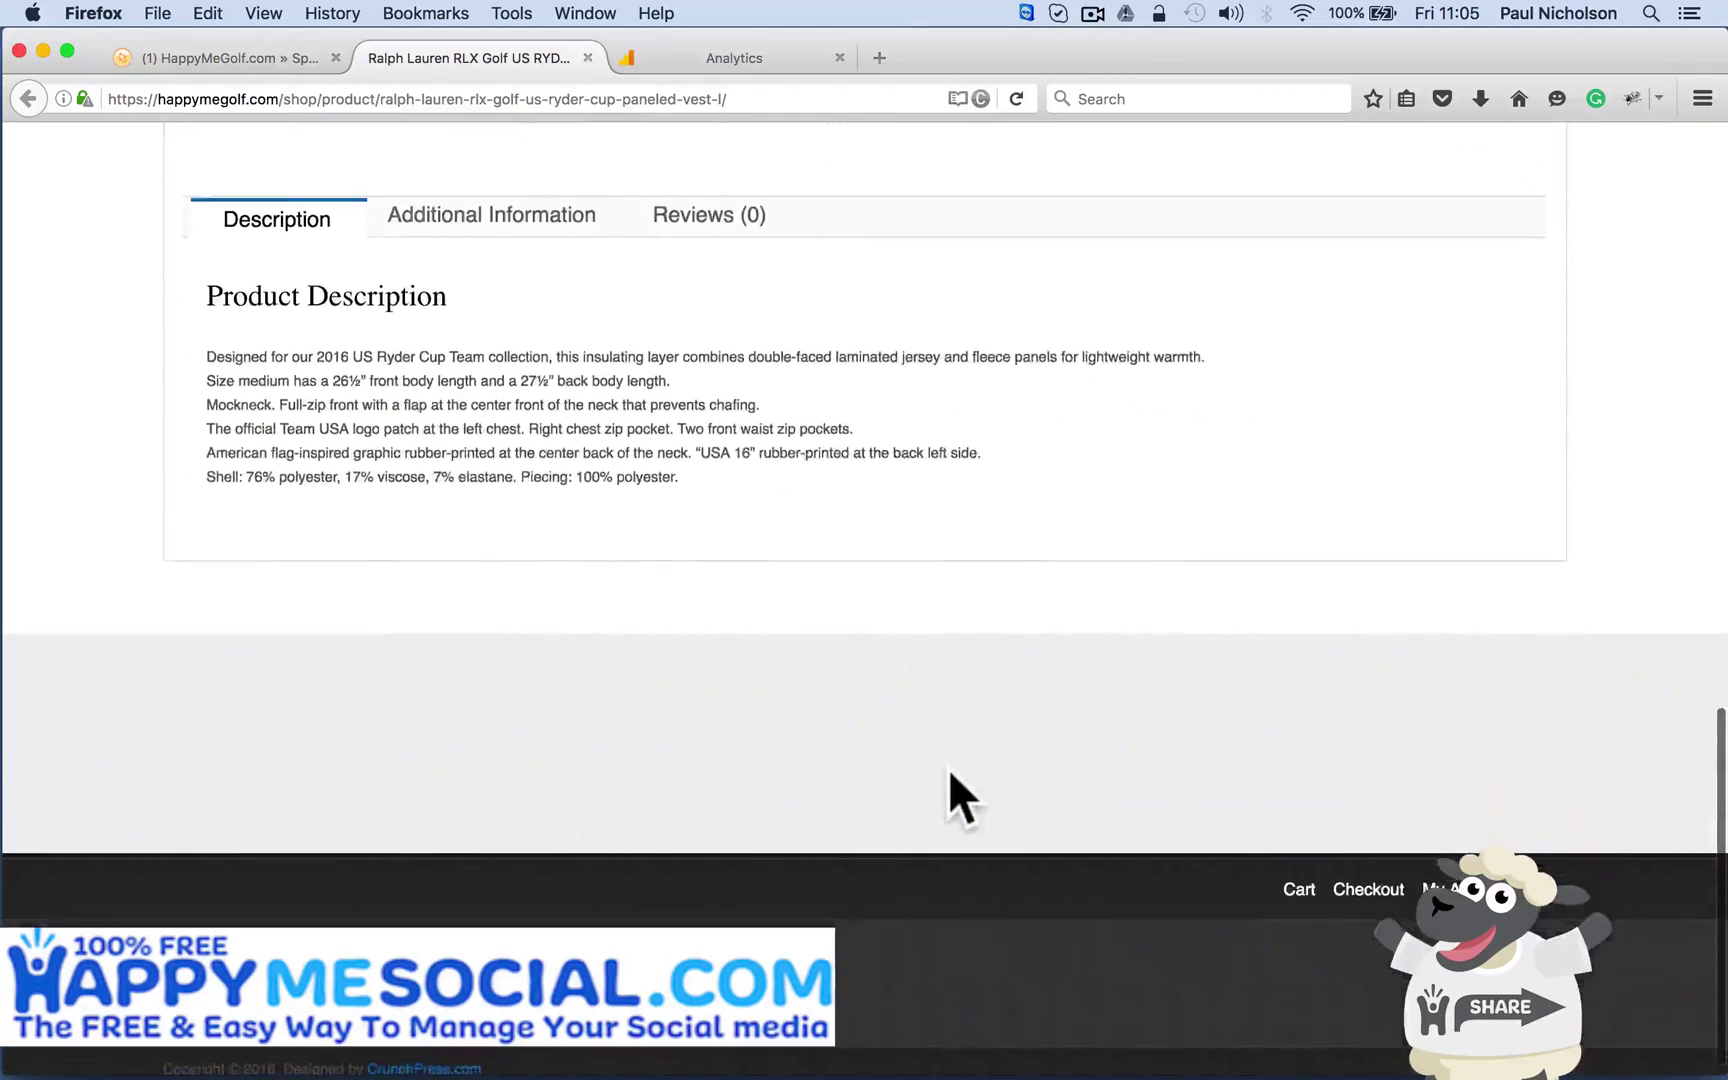
scroll(951, 777, up, 10)
scroll(950, 776, up, 5)
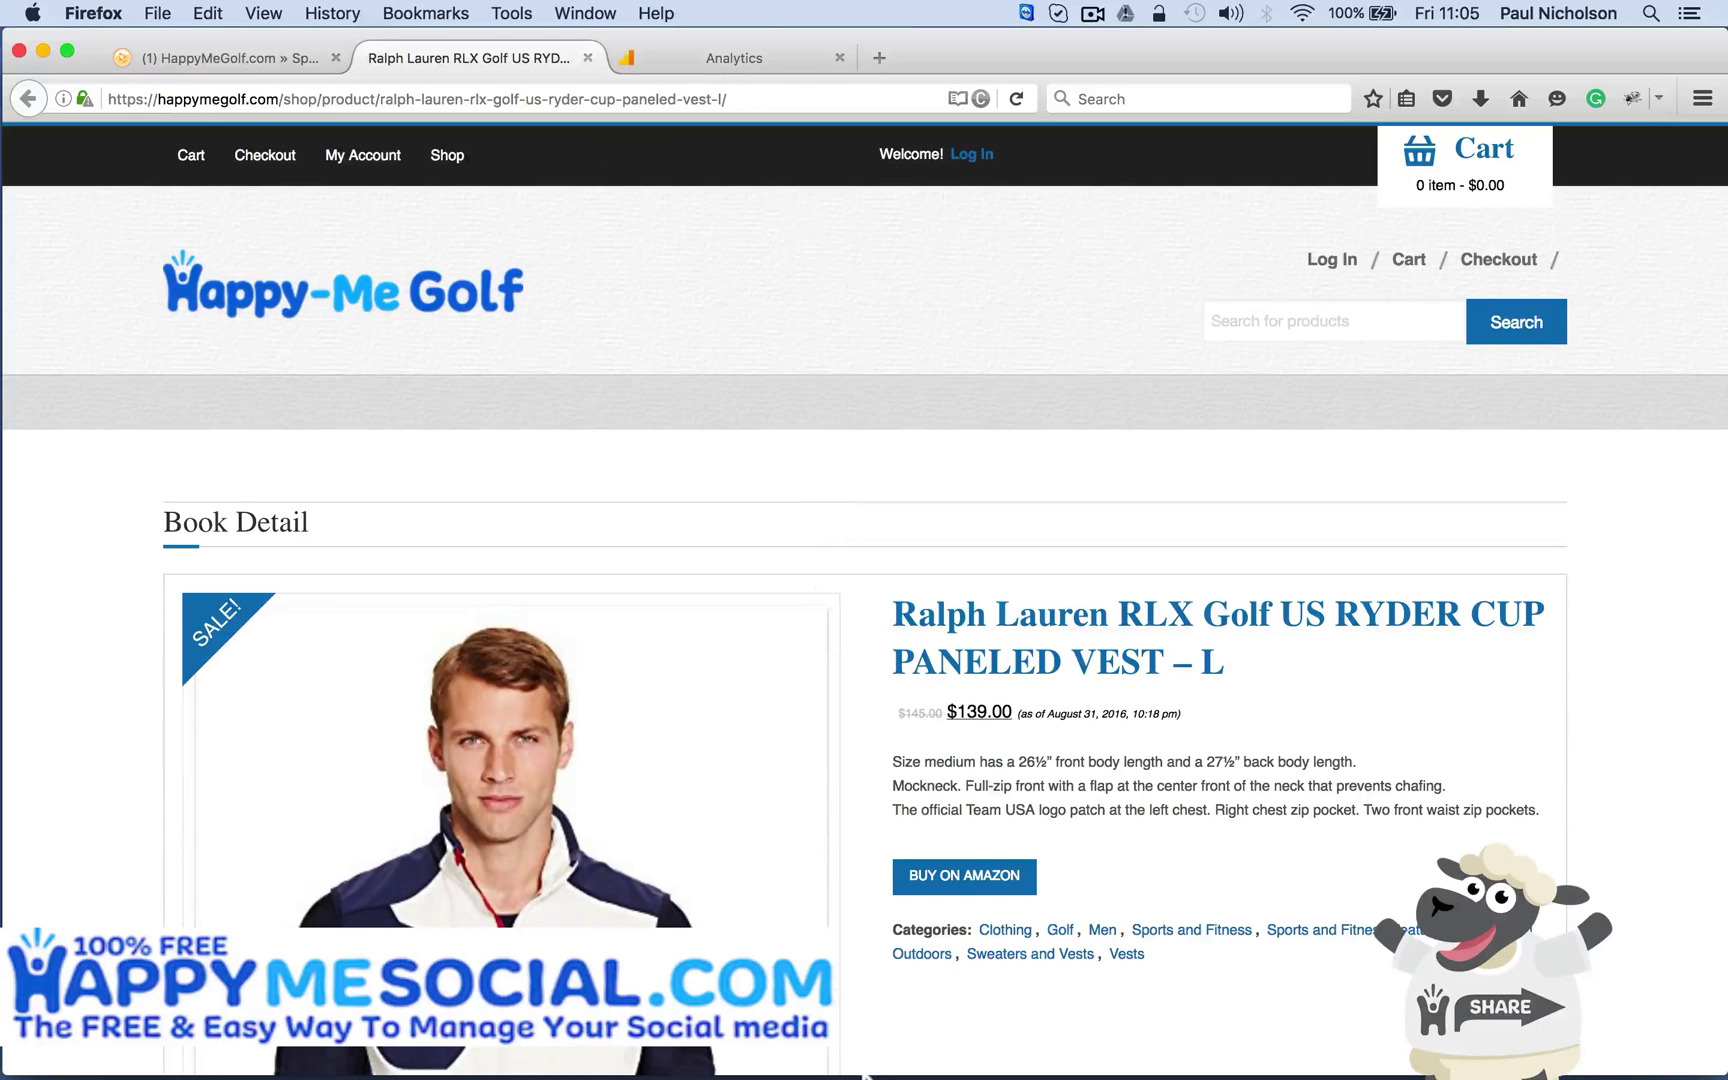
click(879, 1041)
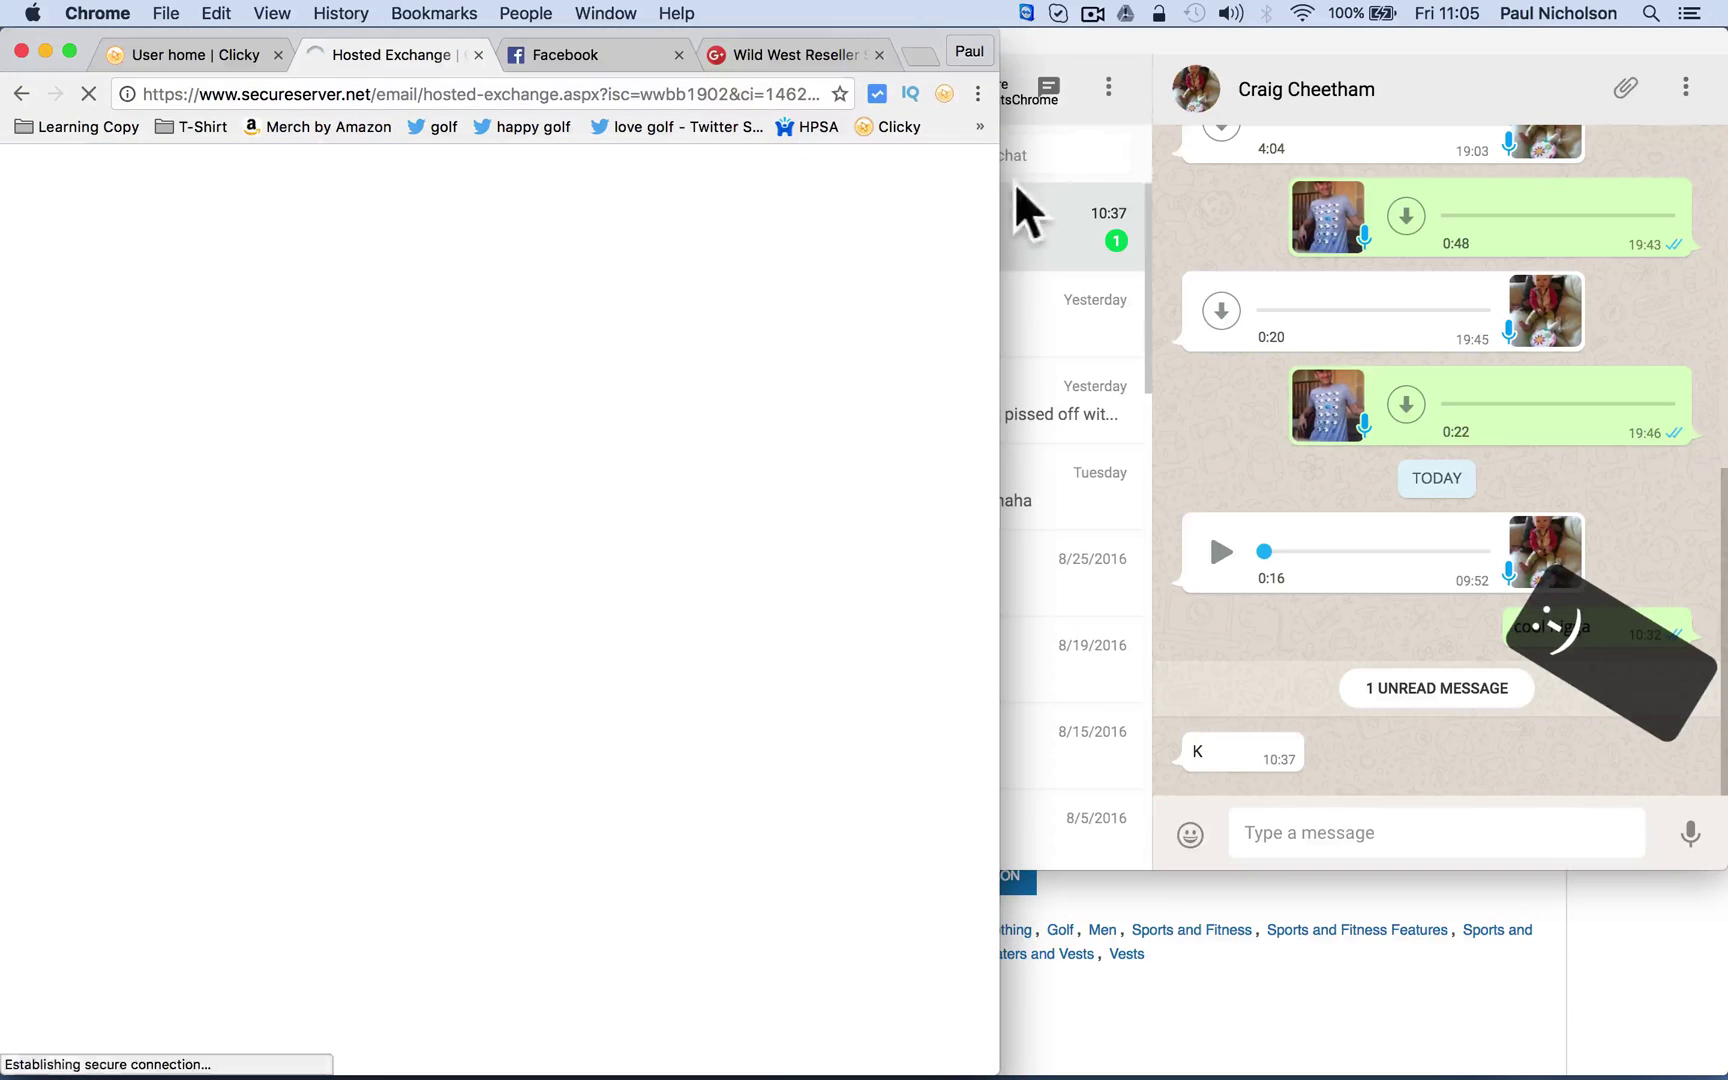
Widen Chrome to full screen and show HappyMeGolf.com's live Spy visitor log
drag(1001, 227, 1721, 338)
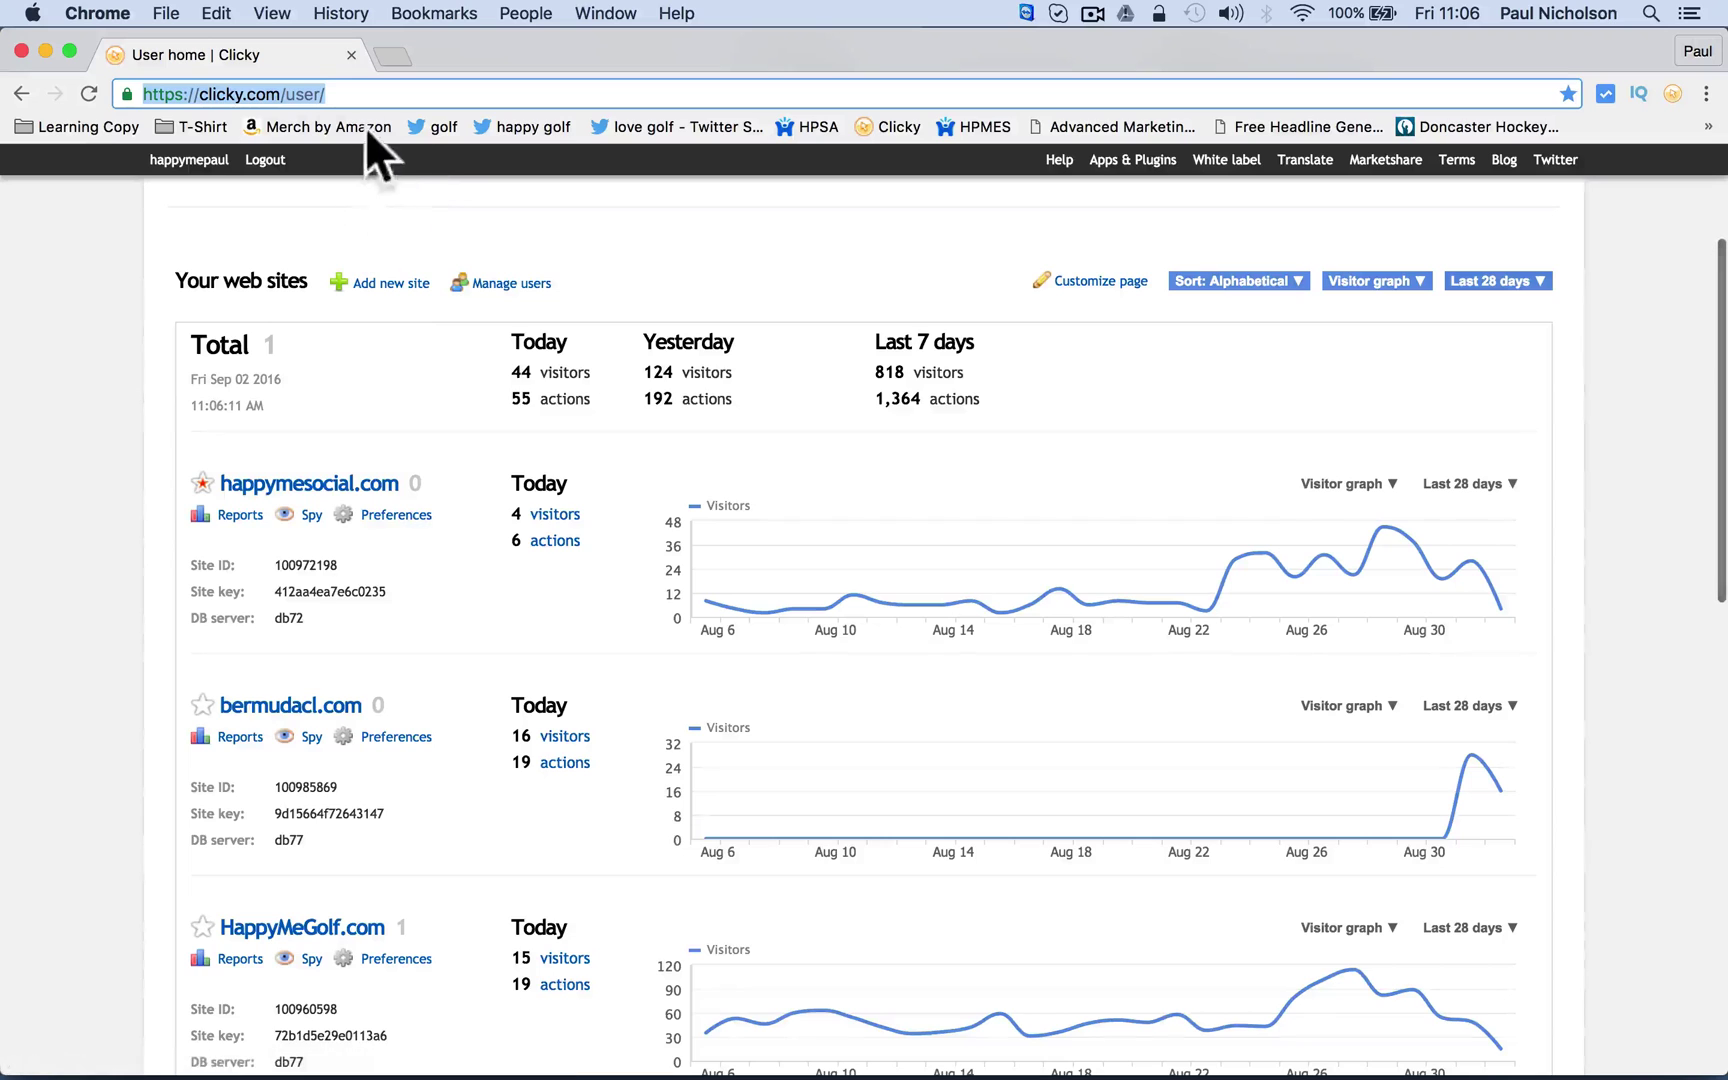
scroll(382, 669, down, 3)
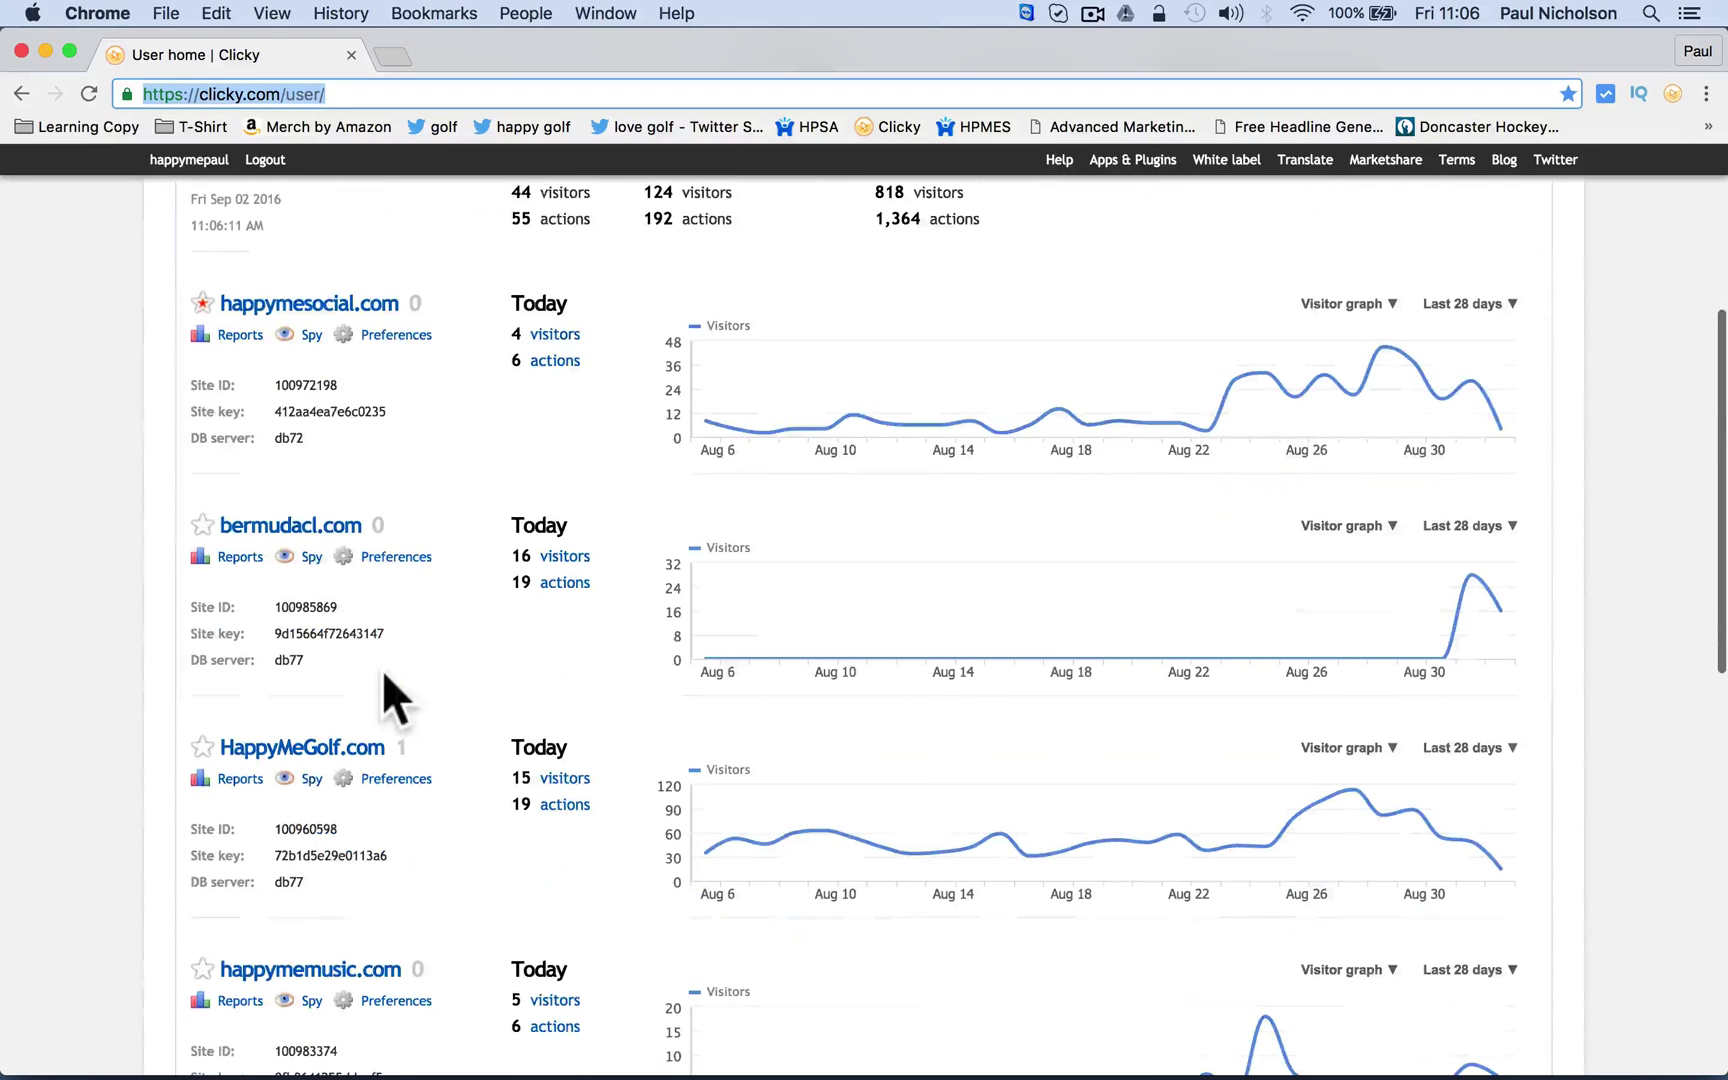
click(311, 746)
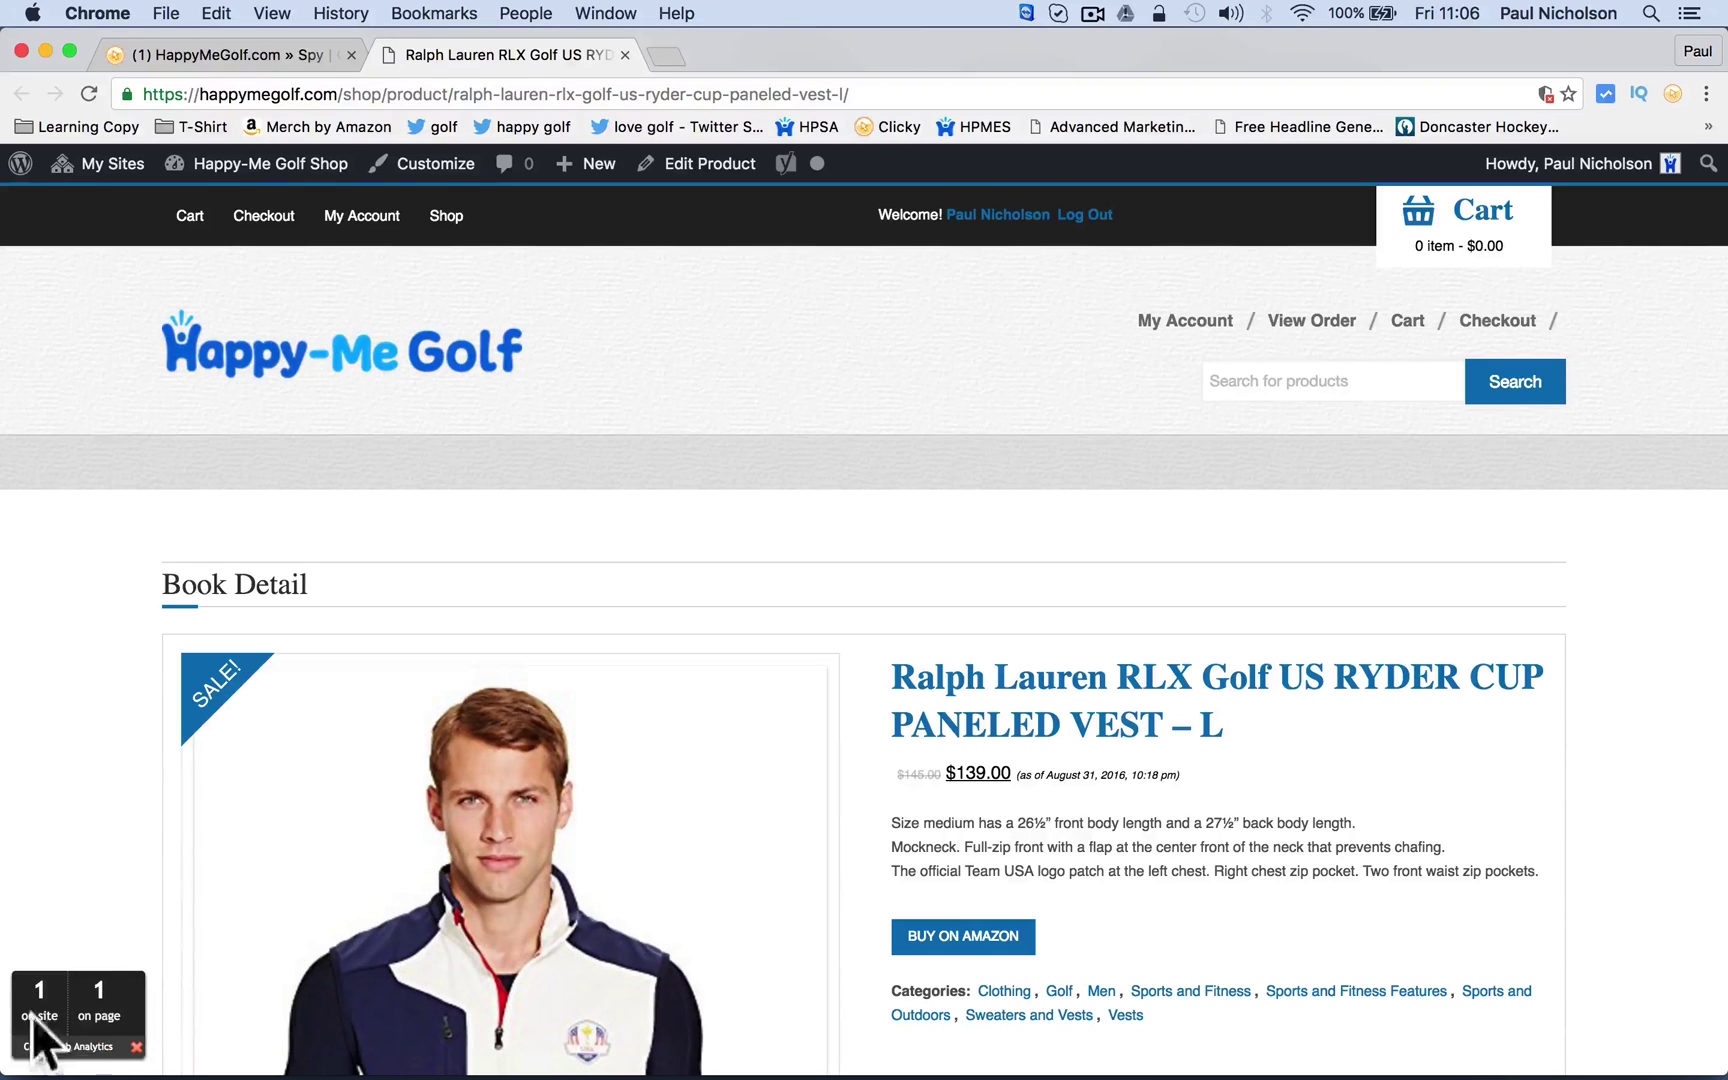
scroll(310, 945, down, 2)
scroll(256, 634, up, 2)
Visit the Shop product listing, then launch HappyMeGolf.com's Clicky dashboard from the on-site widget
click(365, 372)
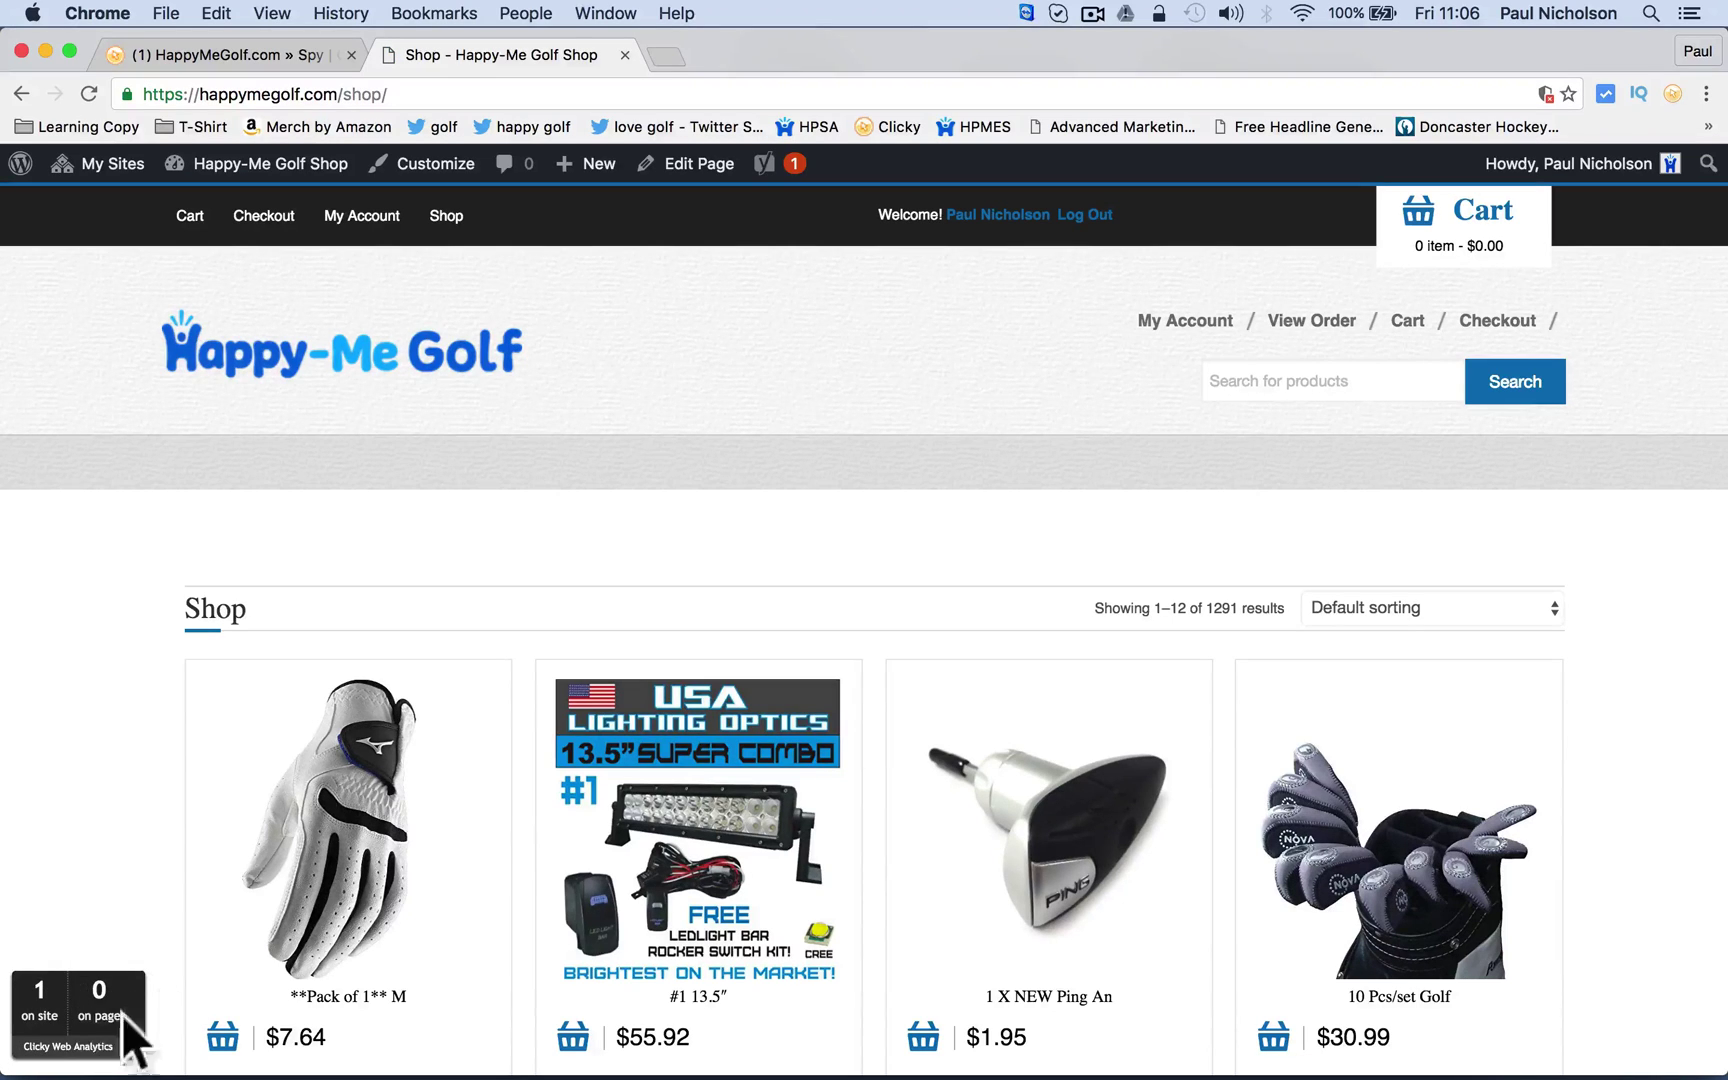
click(67, 1040)
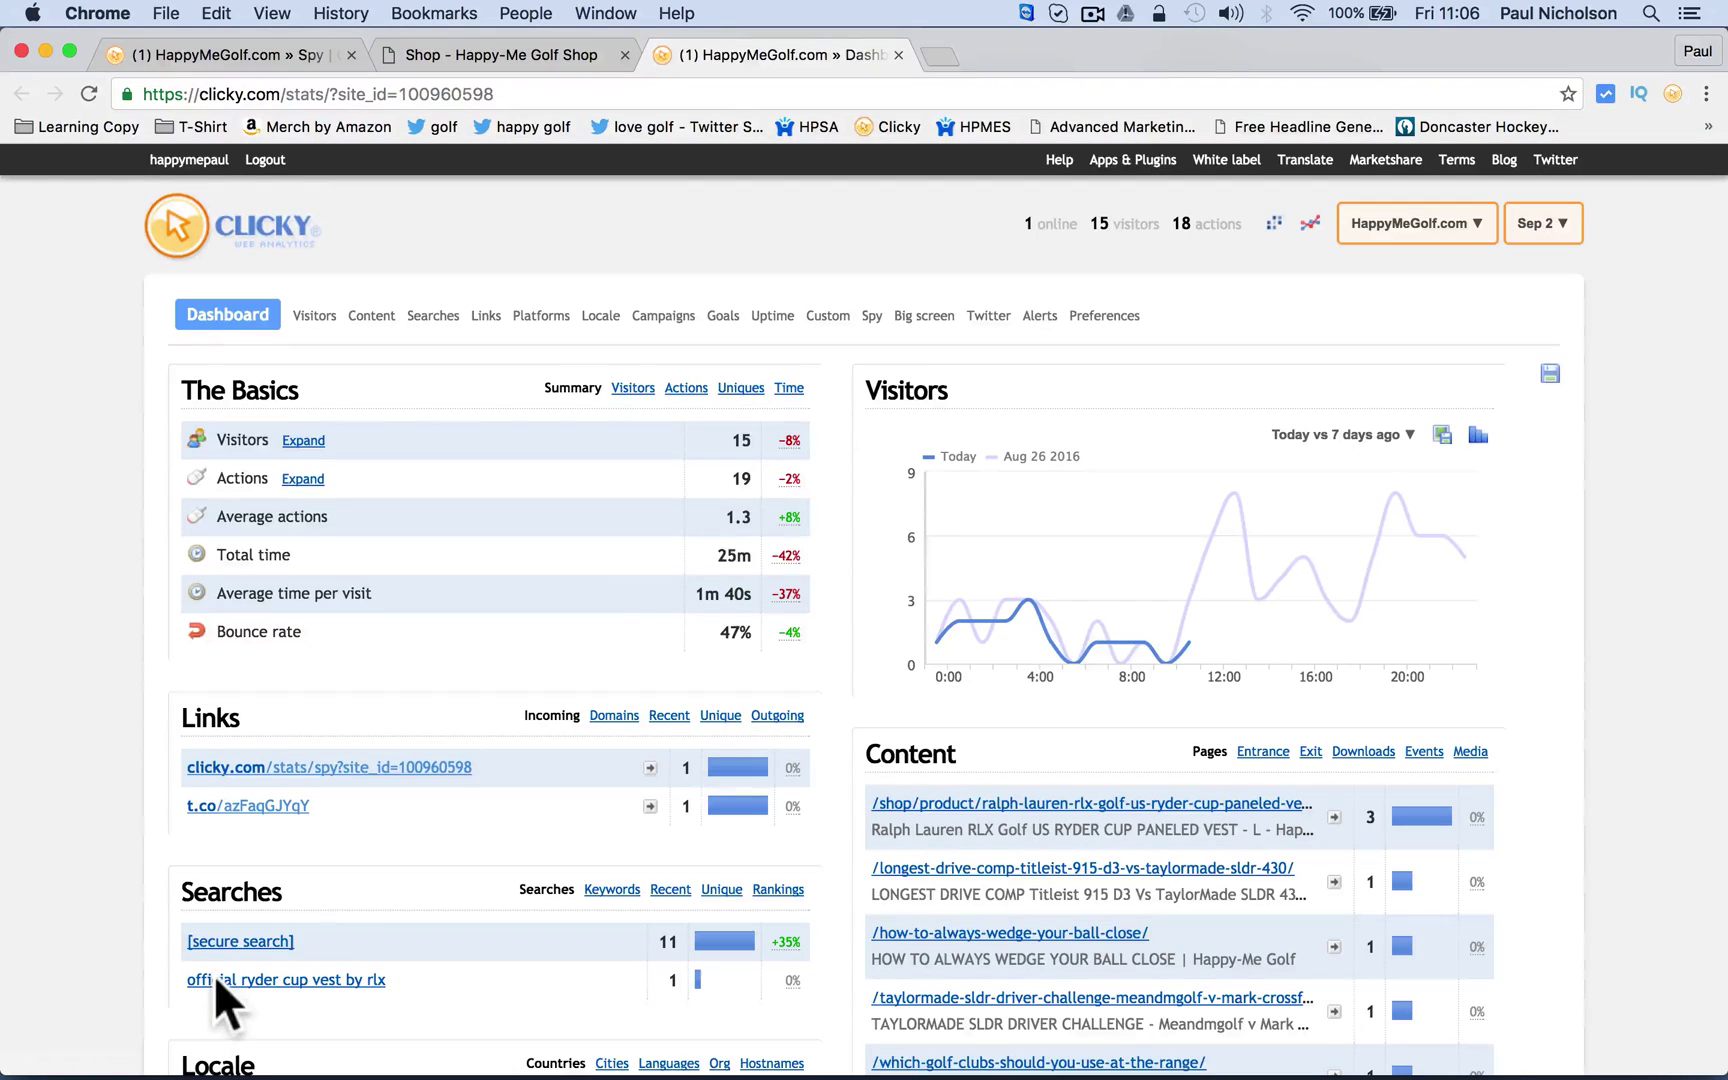
Switch to the Spy live visitor log with map for HappyMeGolf
click(873, 319)
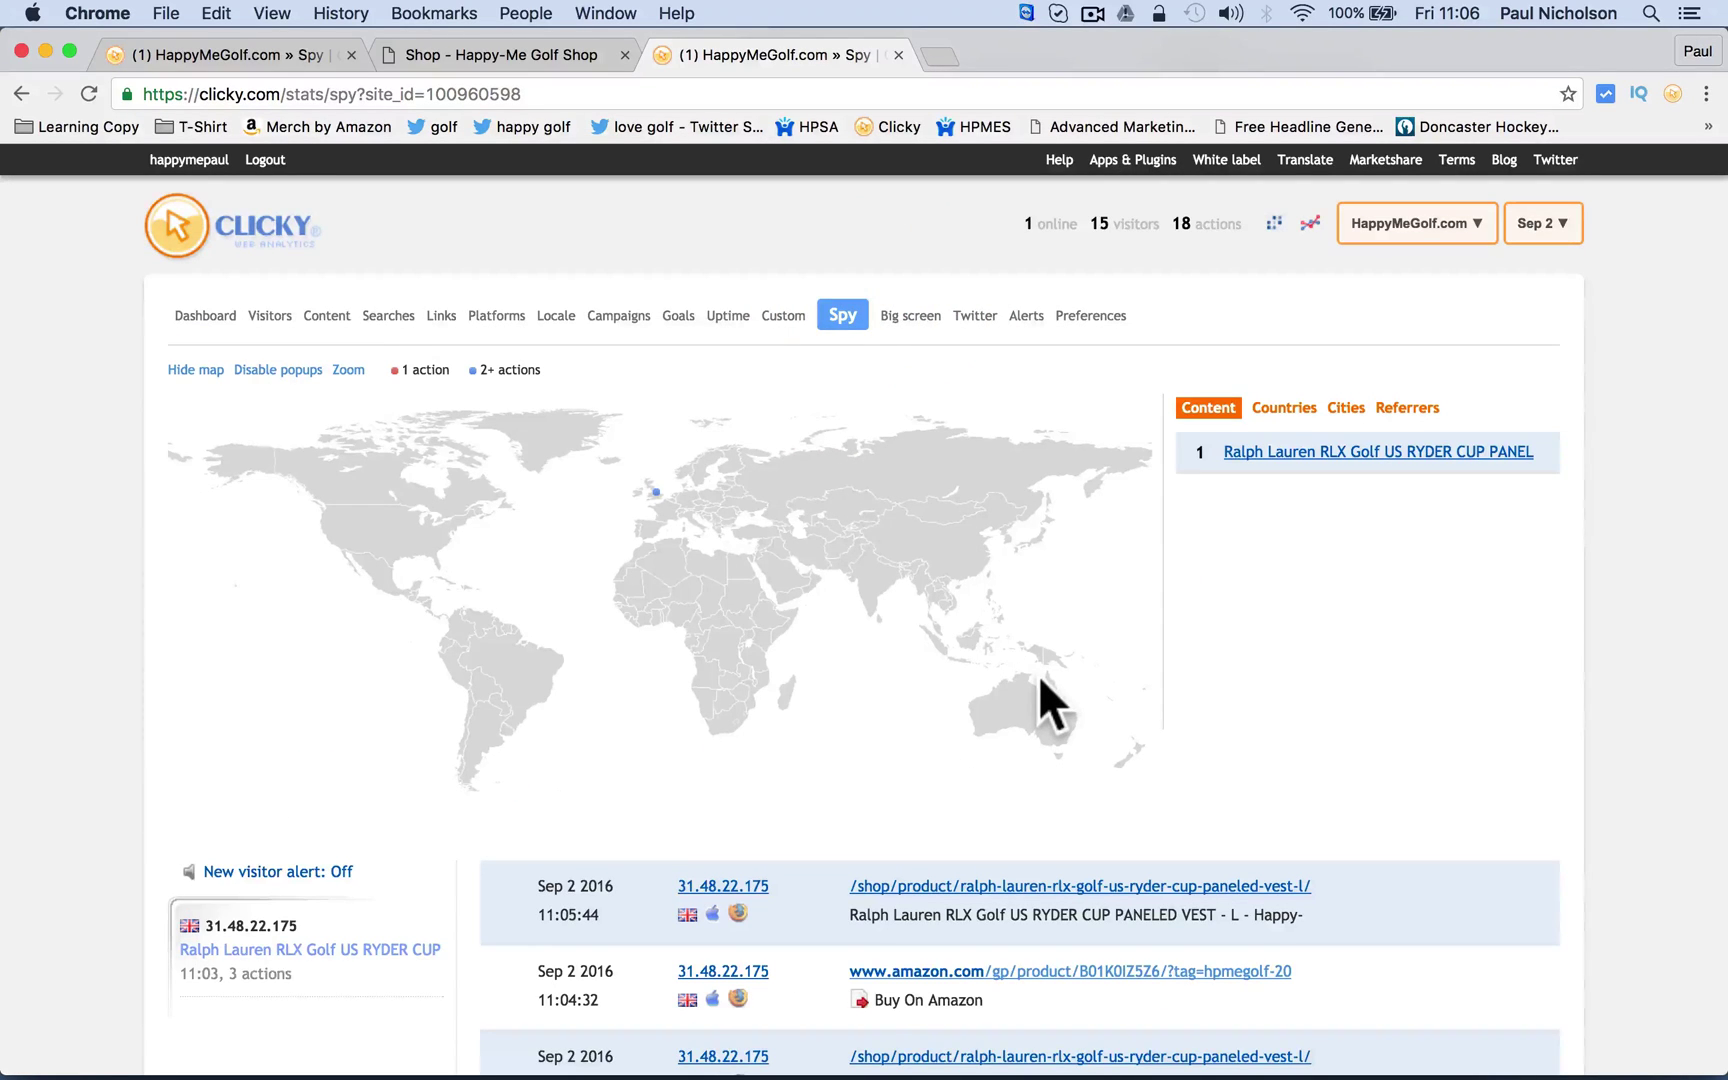
scroll(1038, 673, down, 2)
scroll(1039, 674, down, 3)
scroll(1038, 673, down, 2)
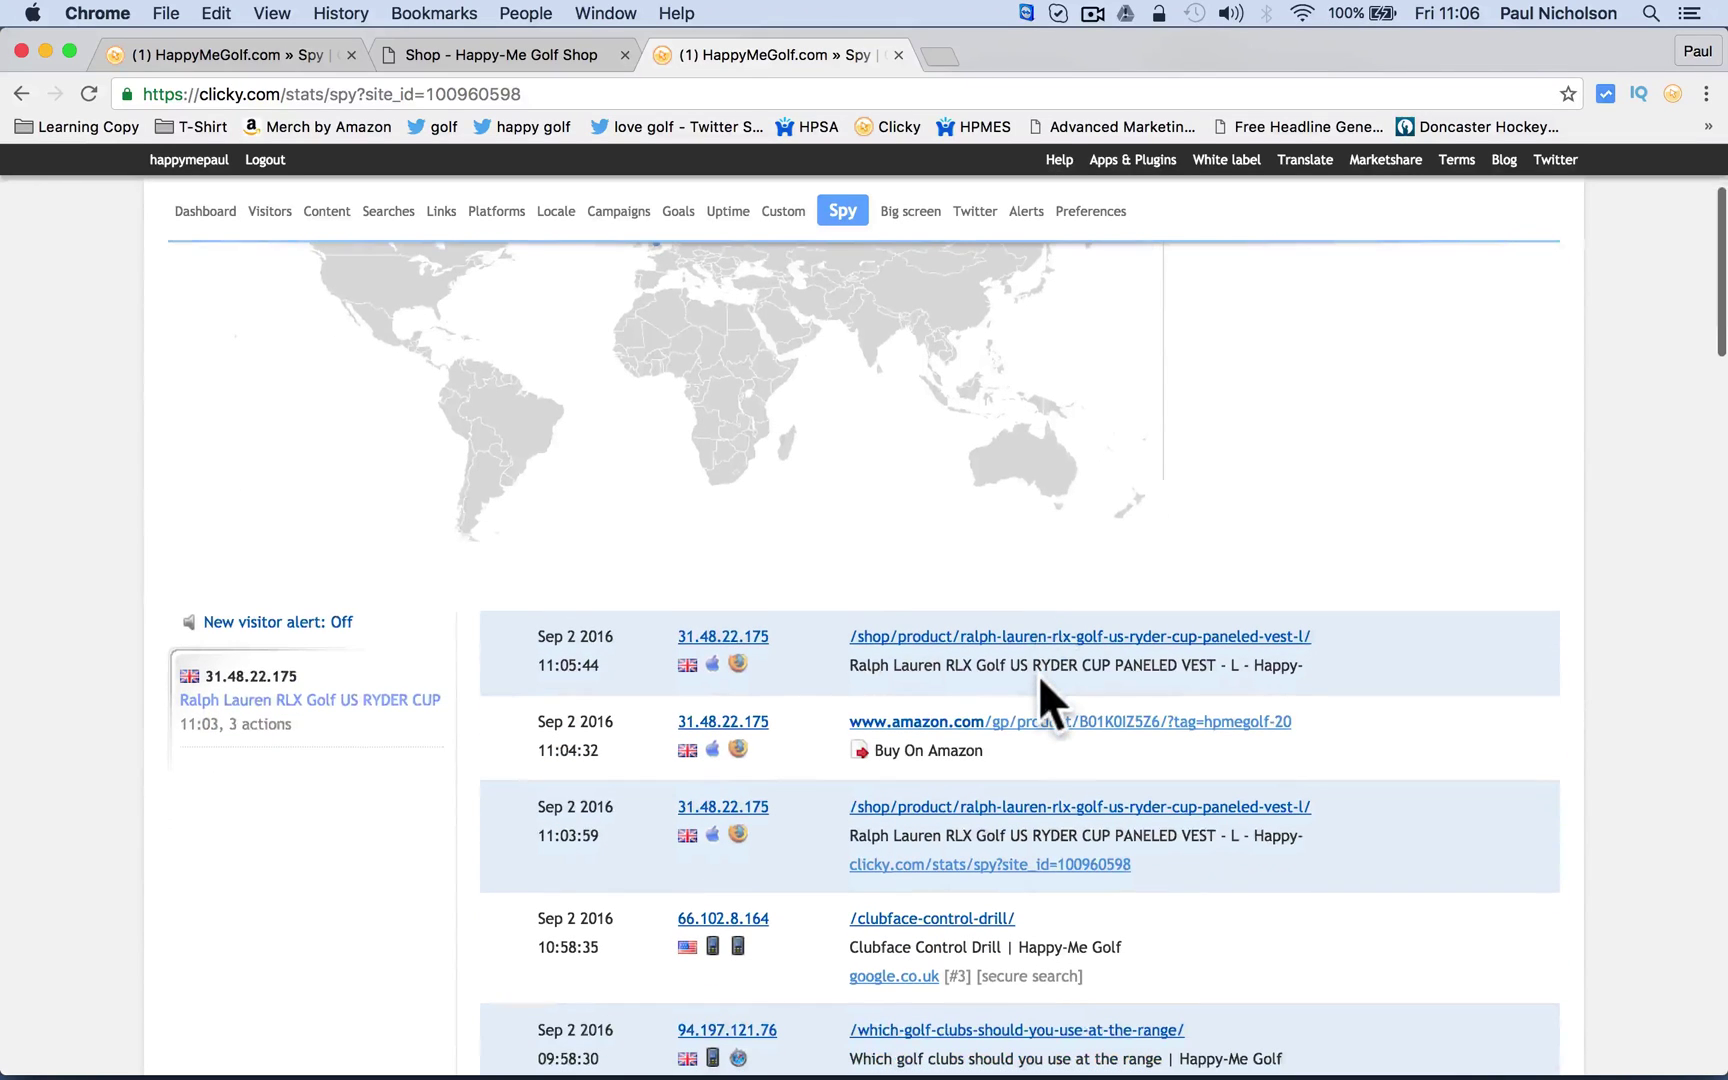
scroll(777, 628, down, 1)
scroll(776, 628, down, 5)
scroll(776, 628, down, 1)
scroll(777, 628, down, 1)
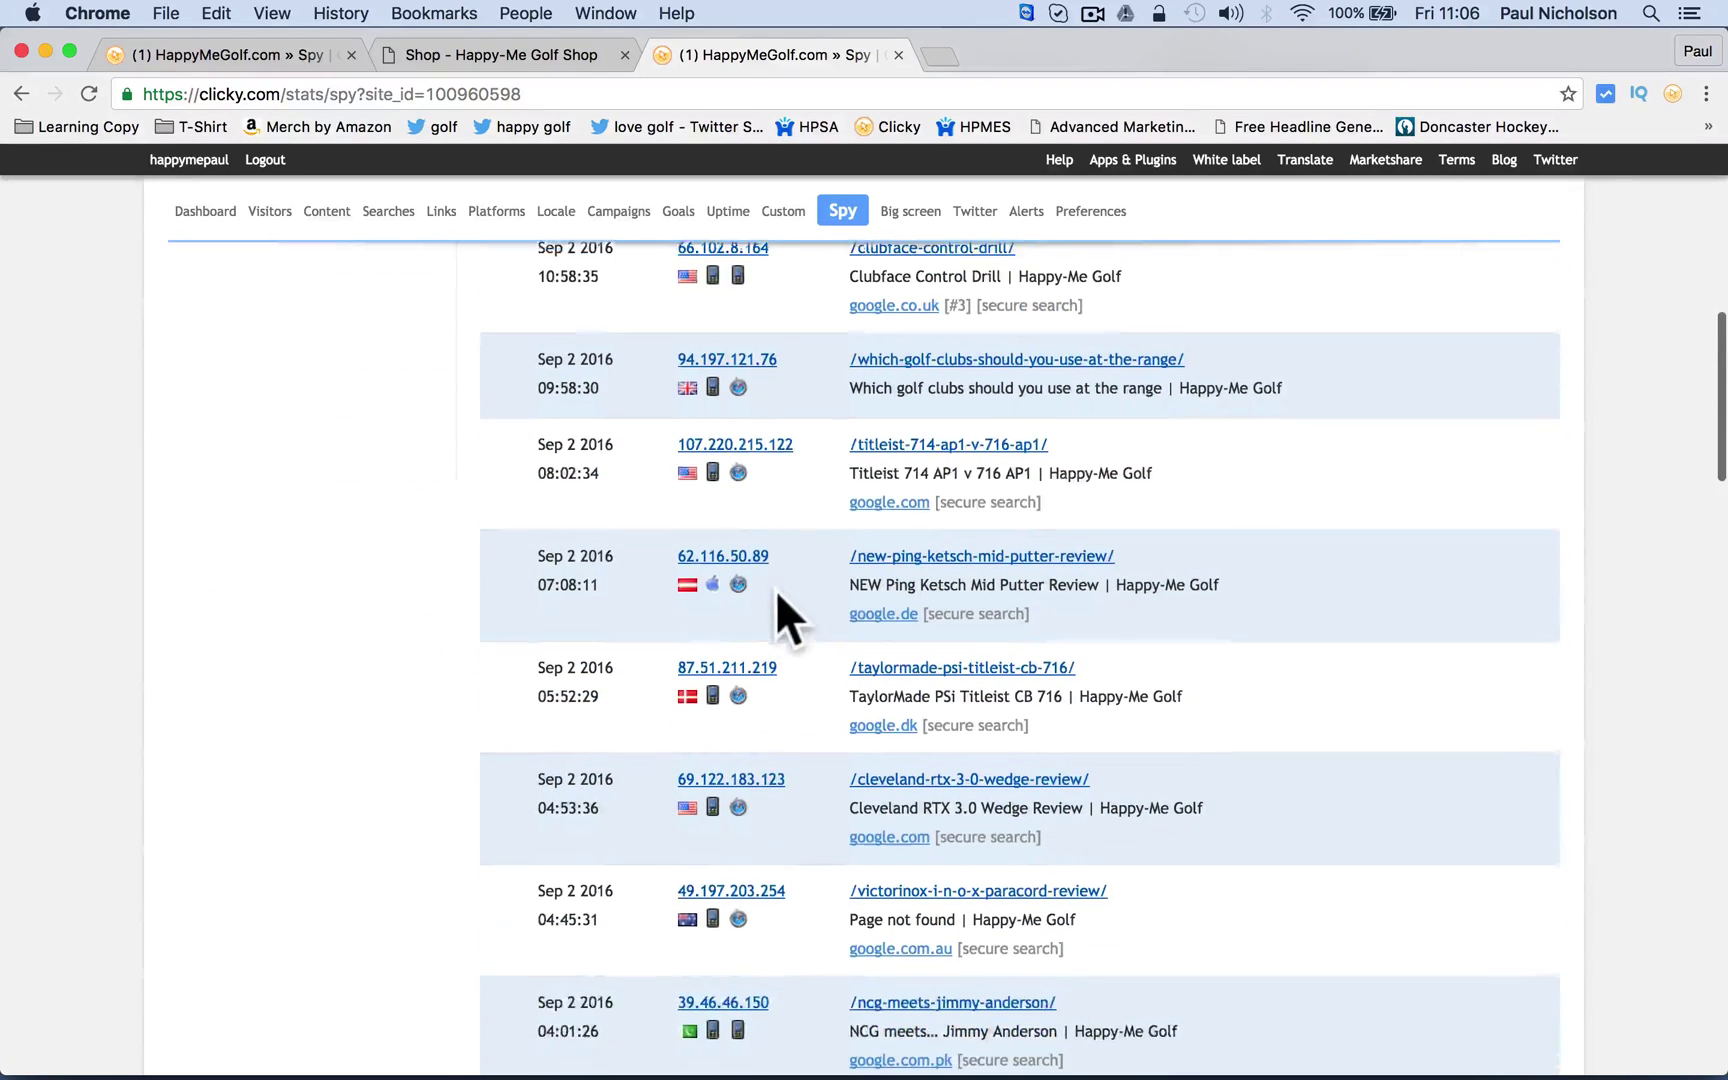
scroll(777, 627, down, 3)
scroll(776, 598, down, 4)
scroll(776, 615, down, 1)
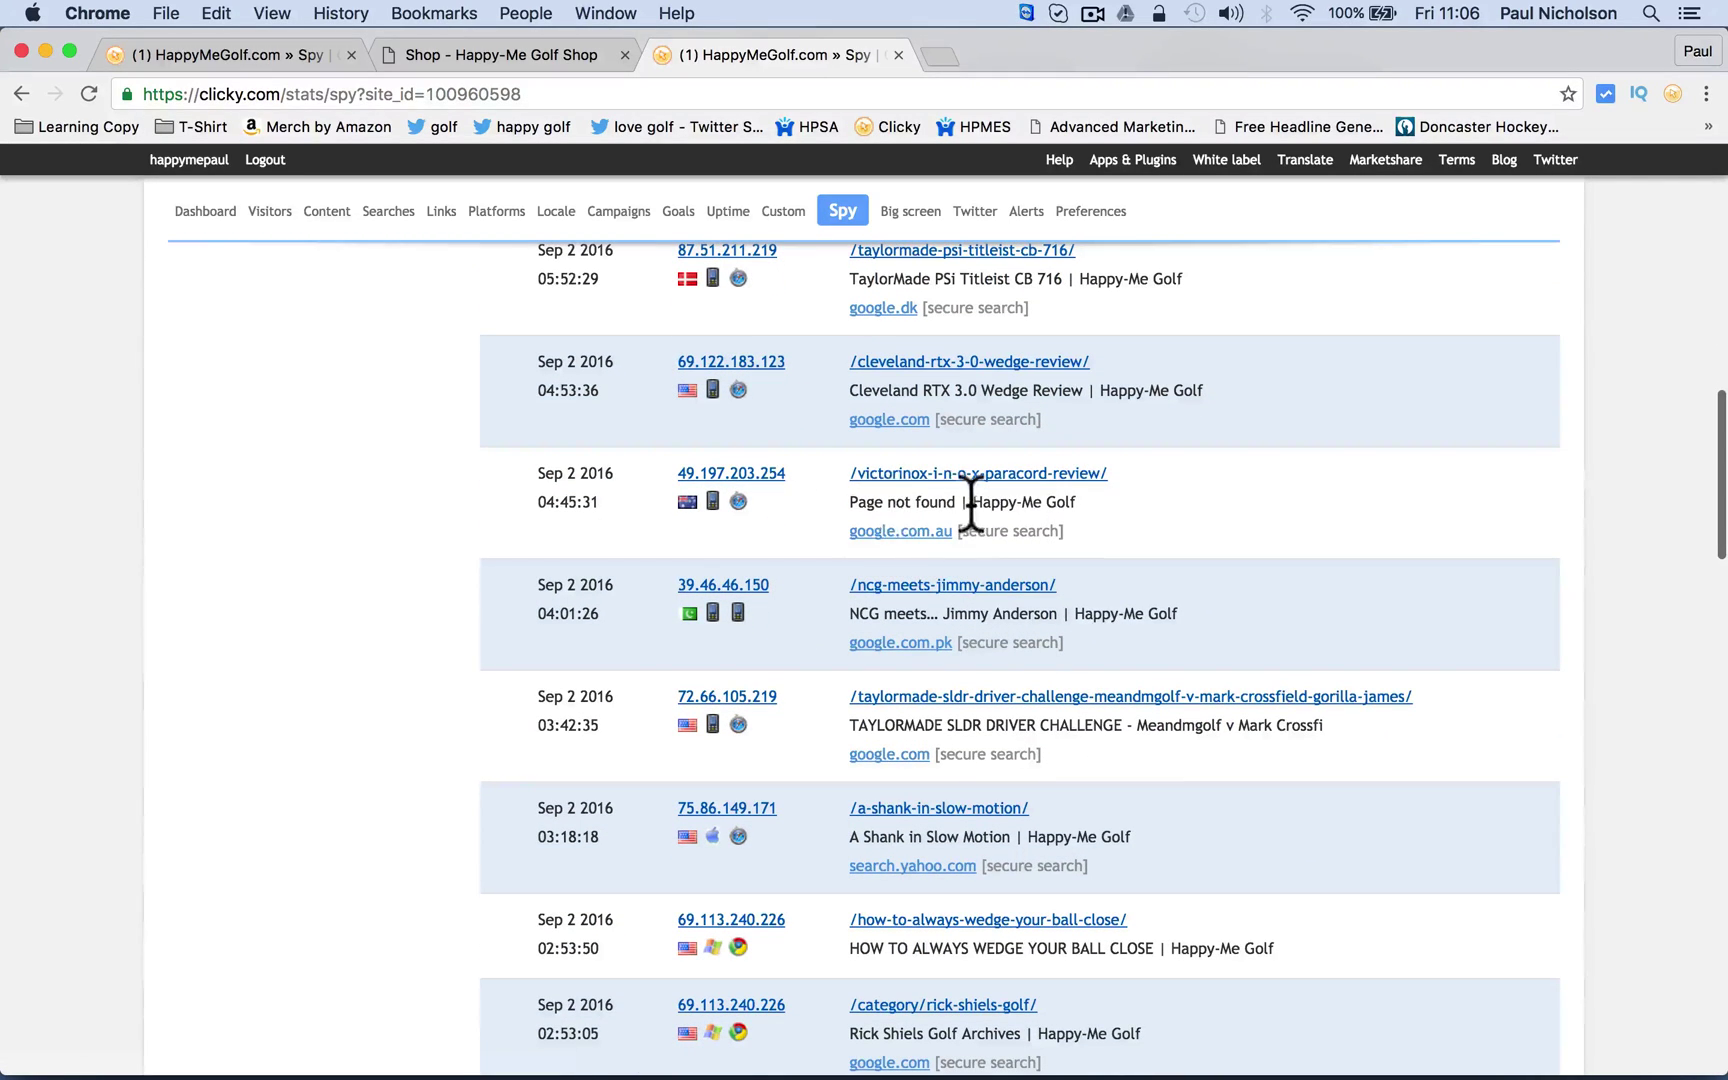
scroll(945, 475, up, 2)
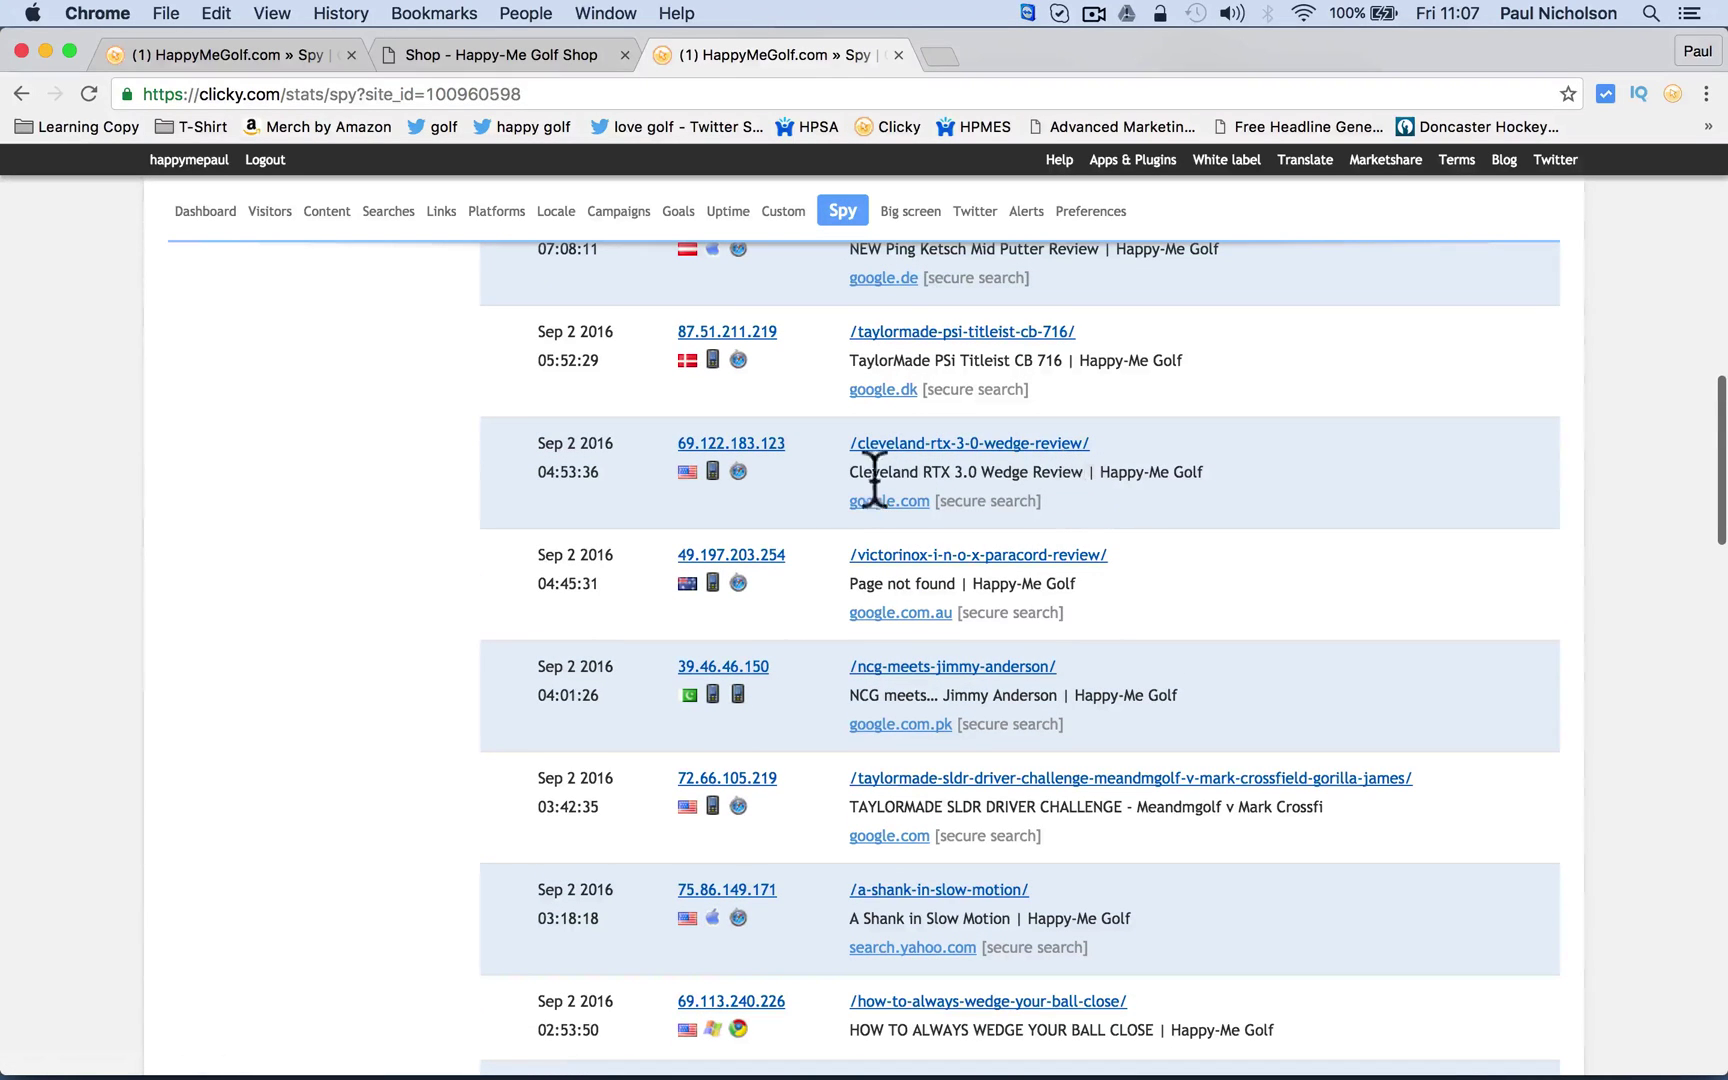
scroll(837, 477, up, 2)
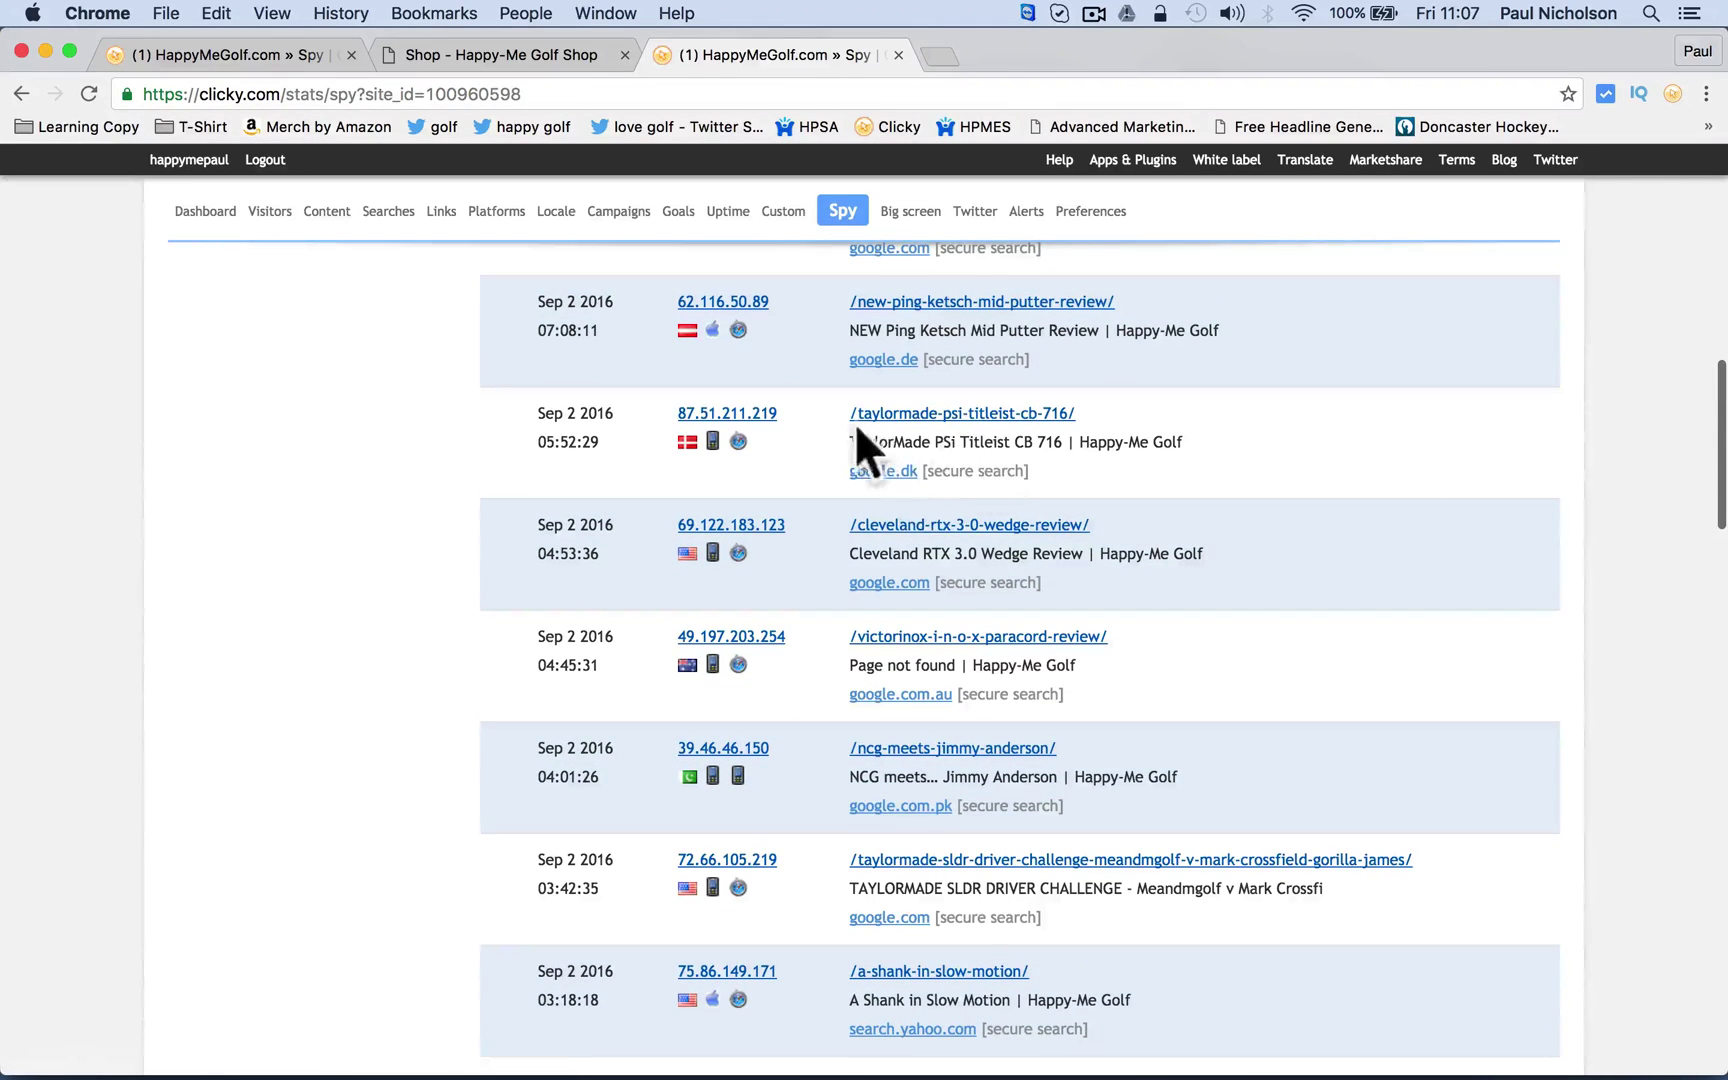
scroll(1060, 547, up, 3)
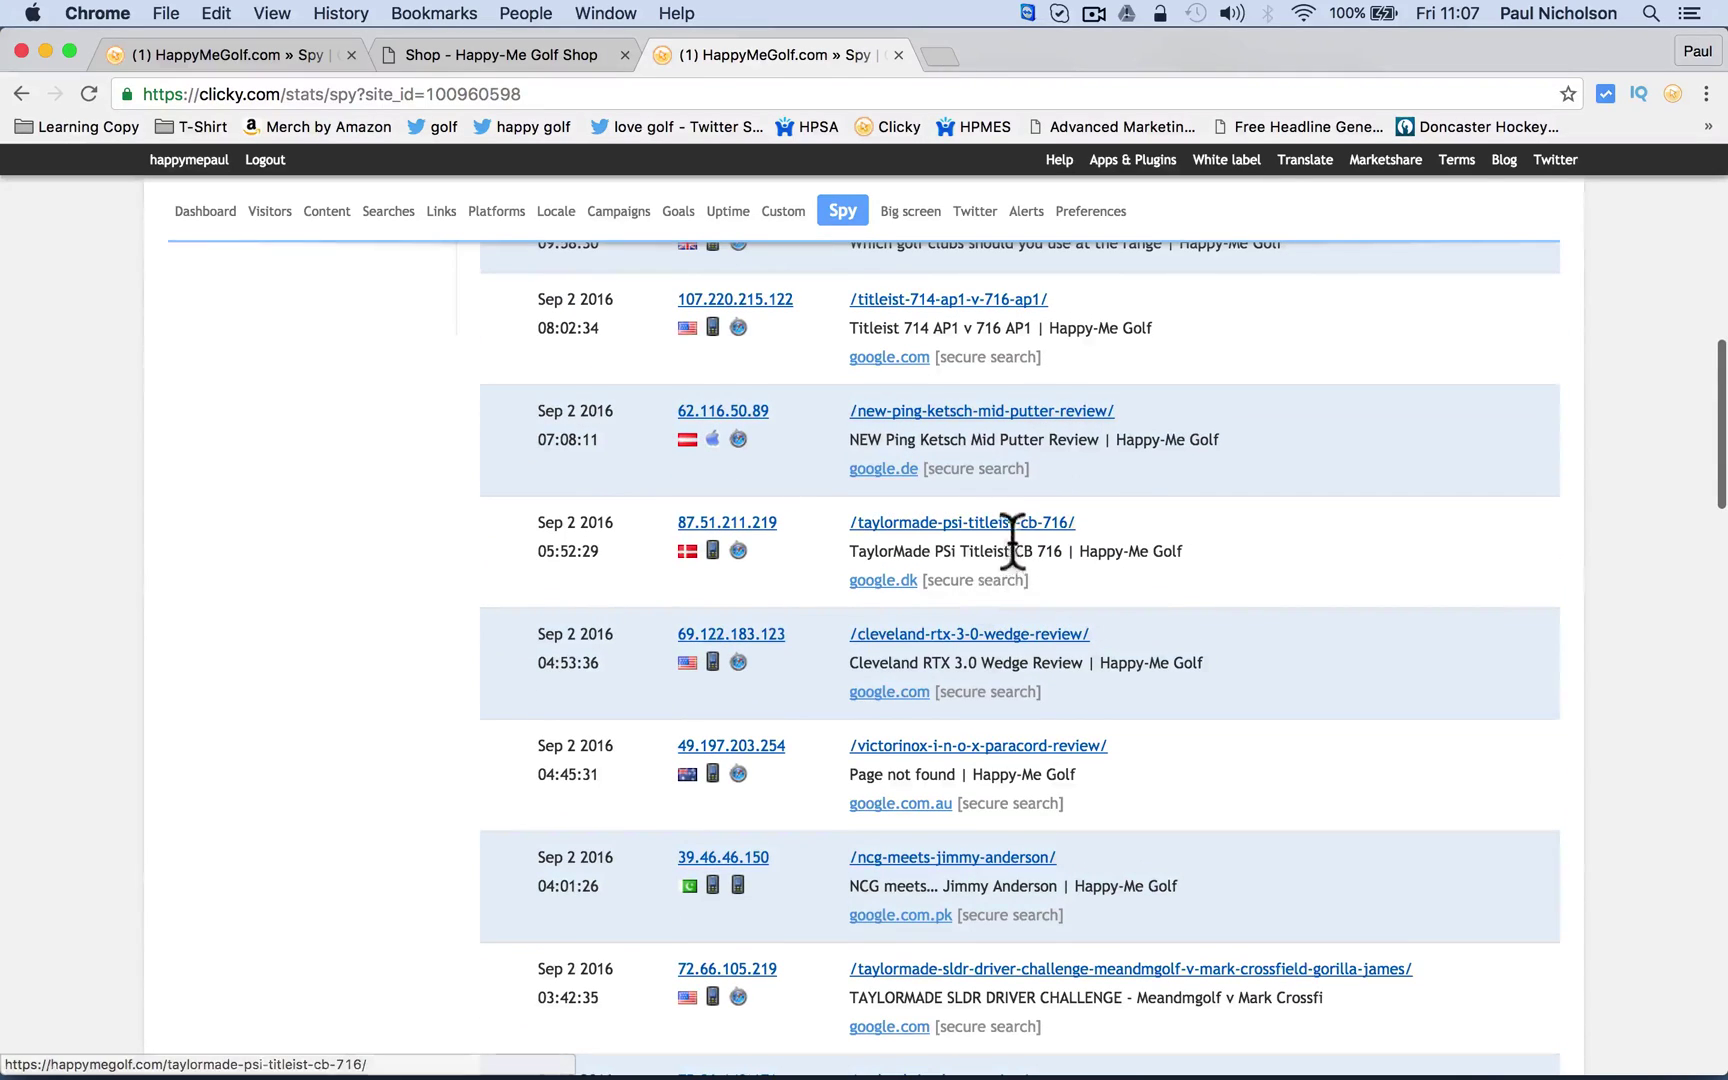
scroll(1008, 537, up, 3)
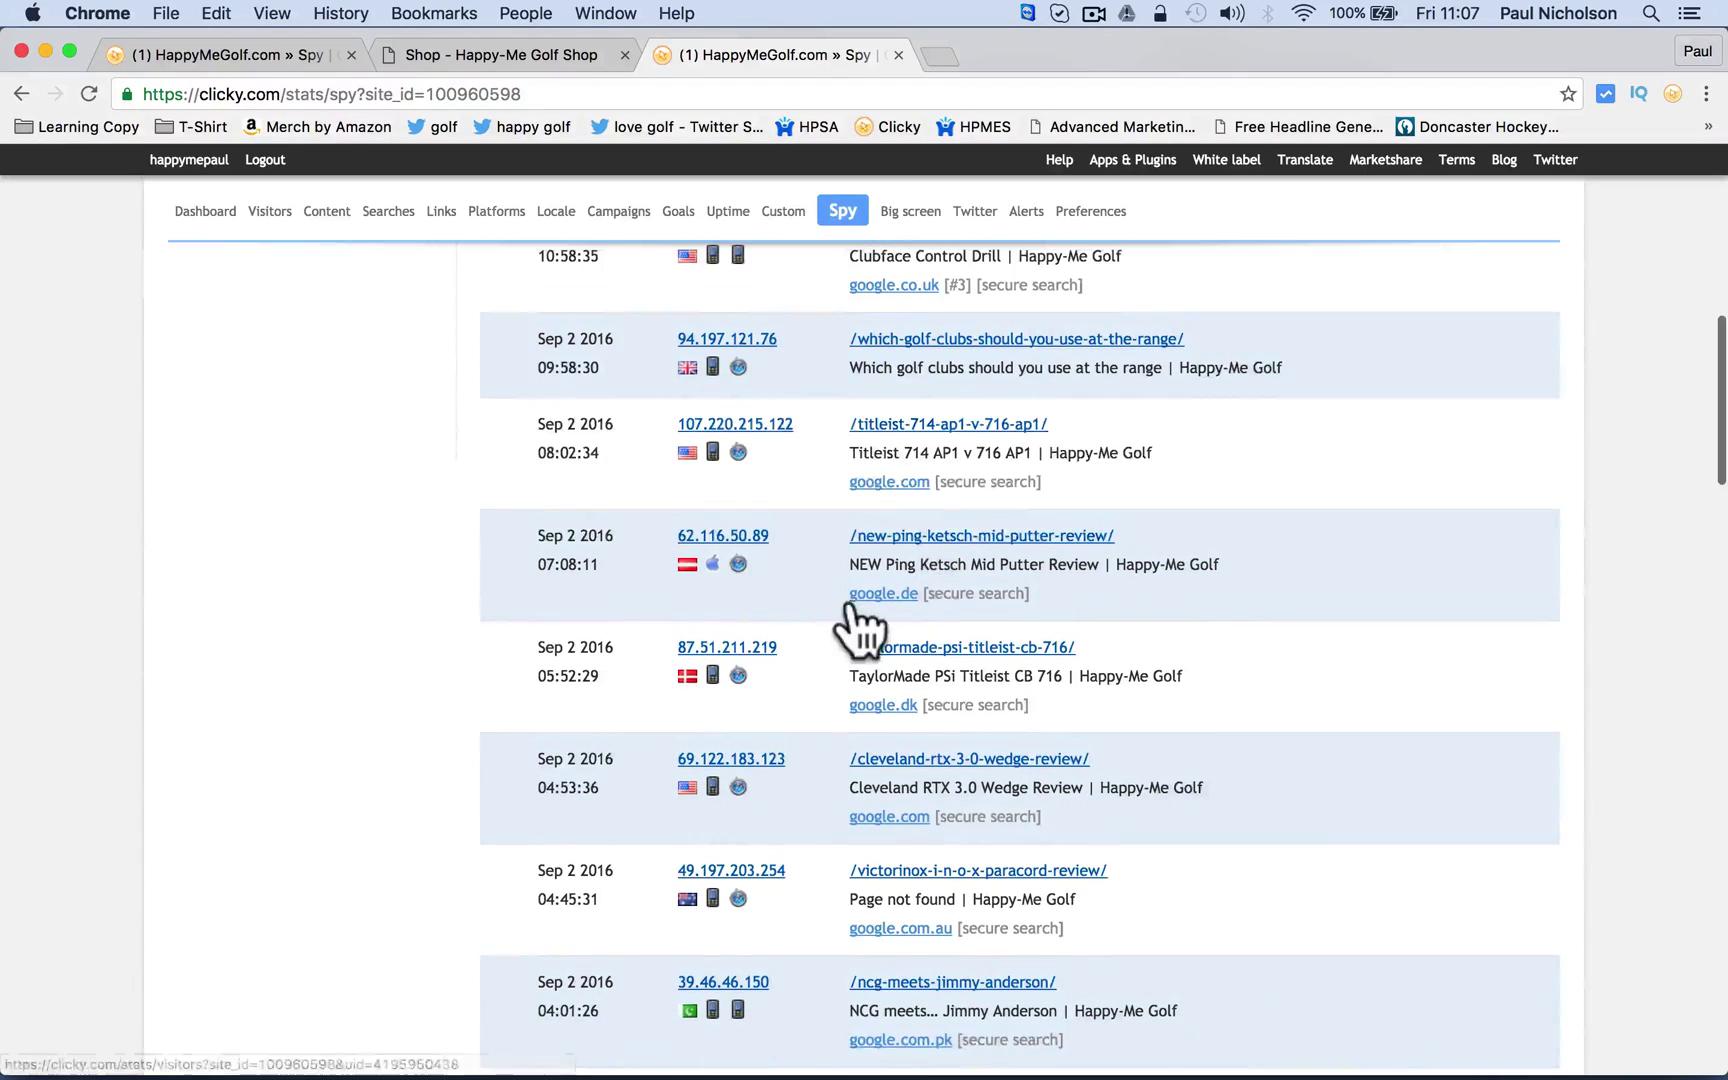
scroll(848, 615, up, 2)
scroll(848, 614, down, 5)
scroll(848, 615, down, 4)
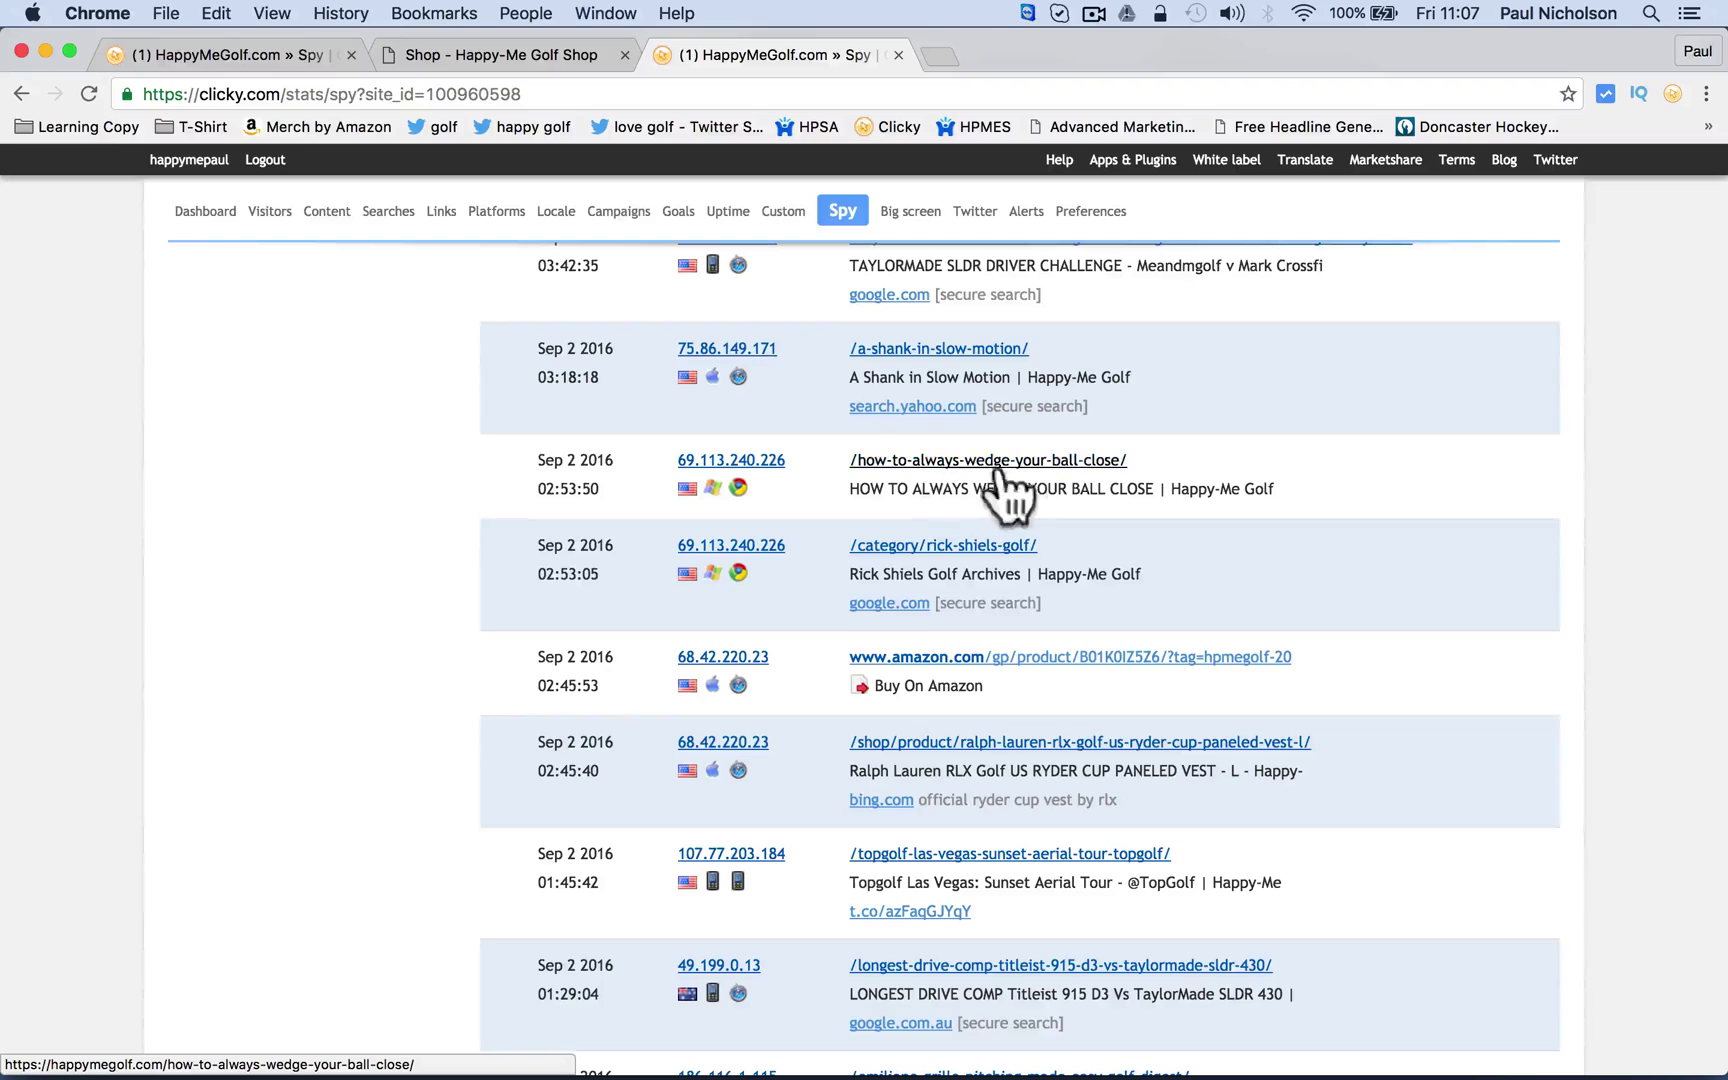
scroll(1074, 413, up, 1)
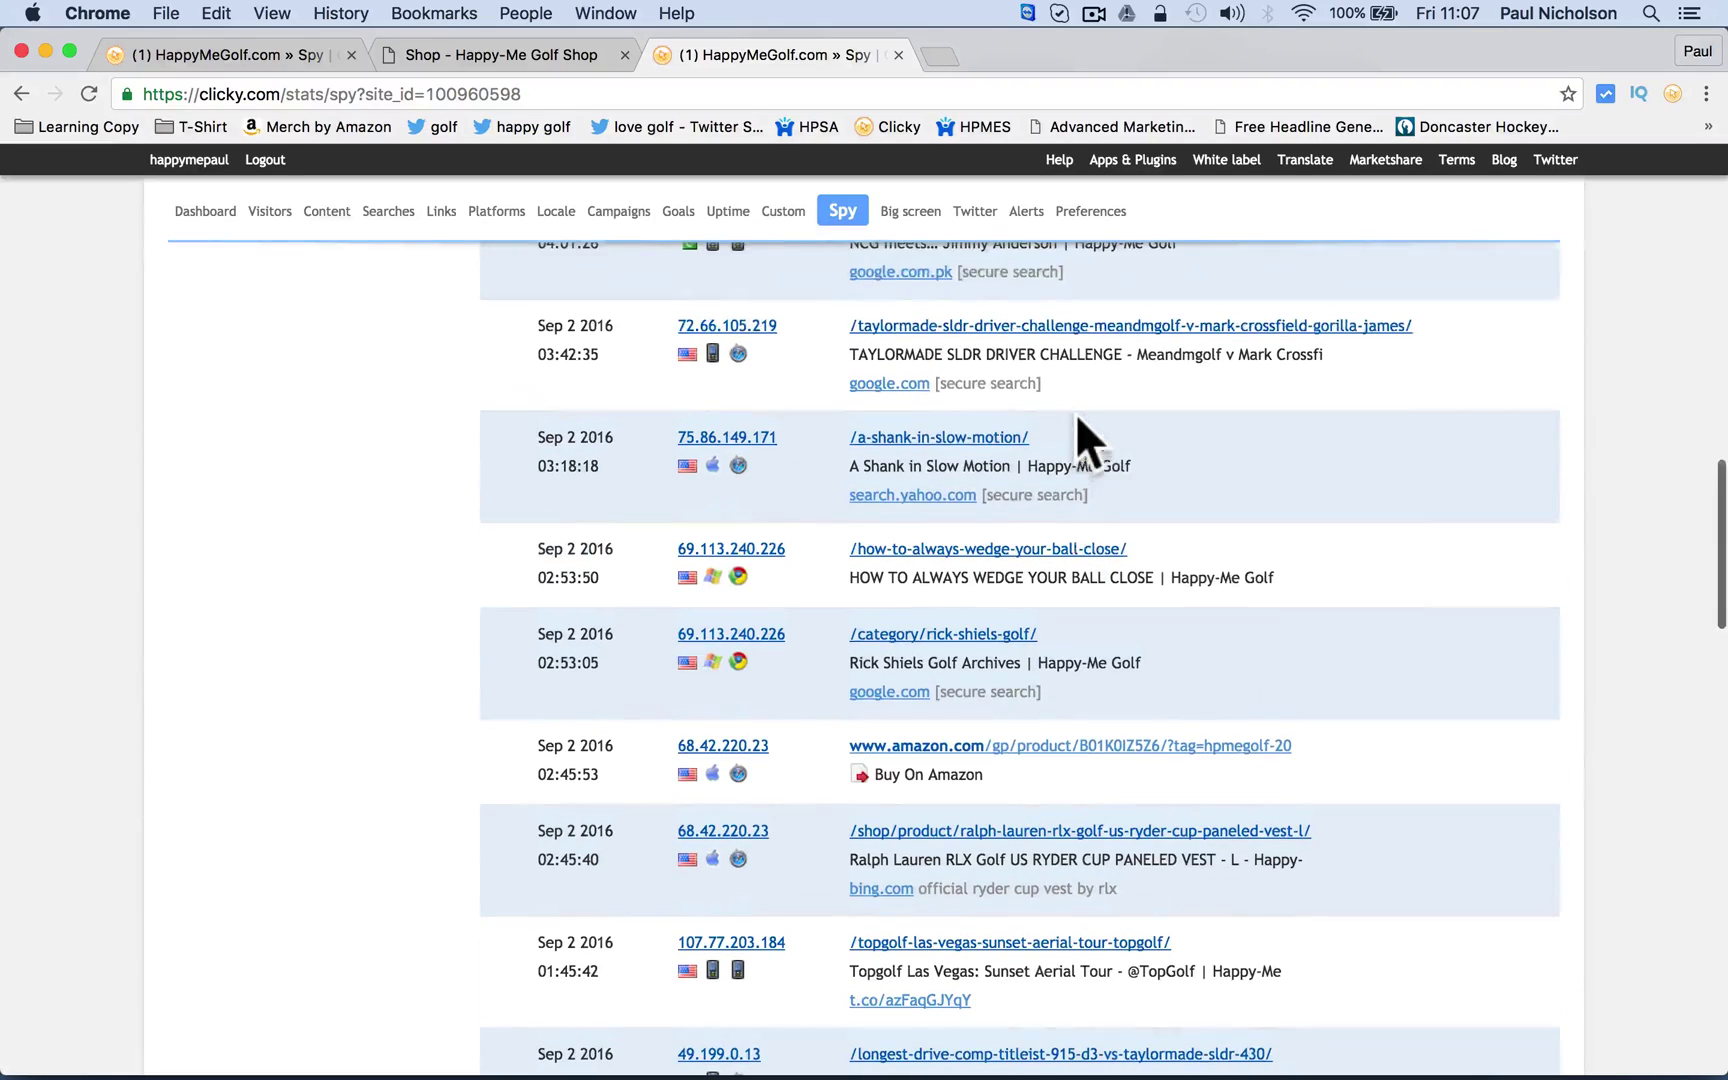
scroll(1031, 581, down, 3)
scroll(1030, 581, down, 1)
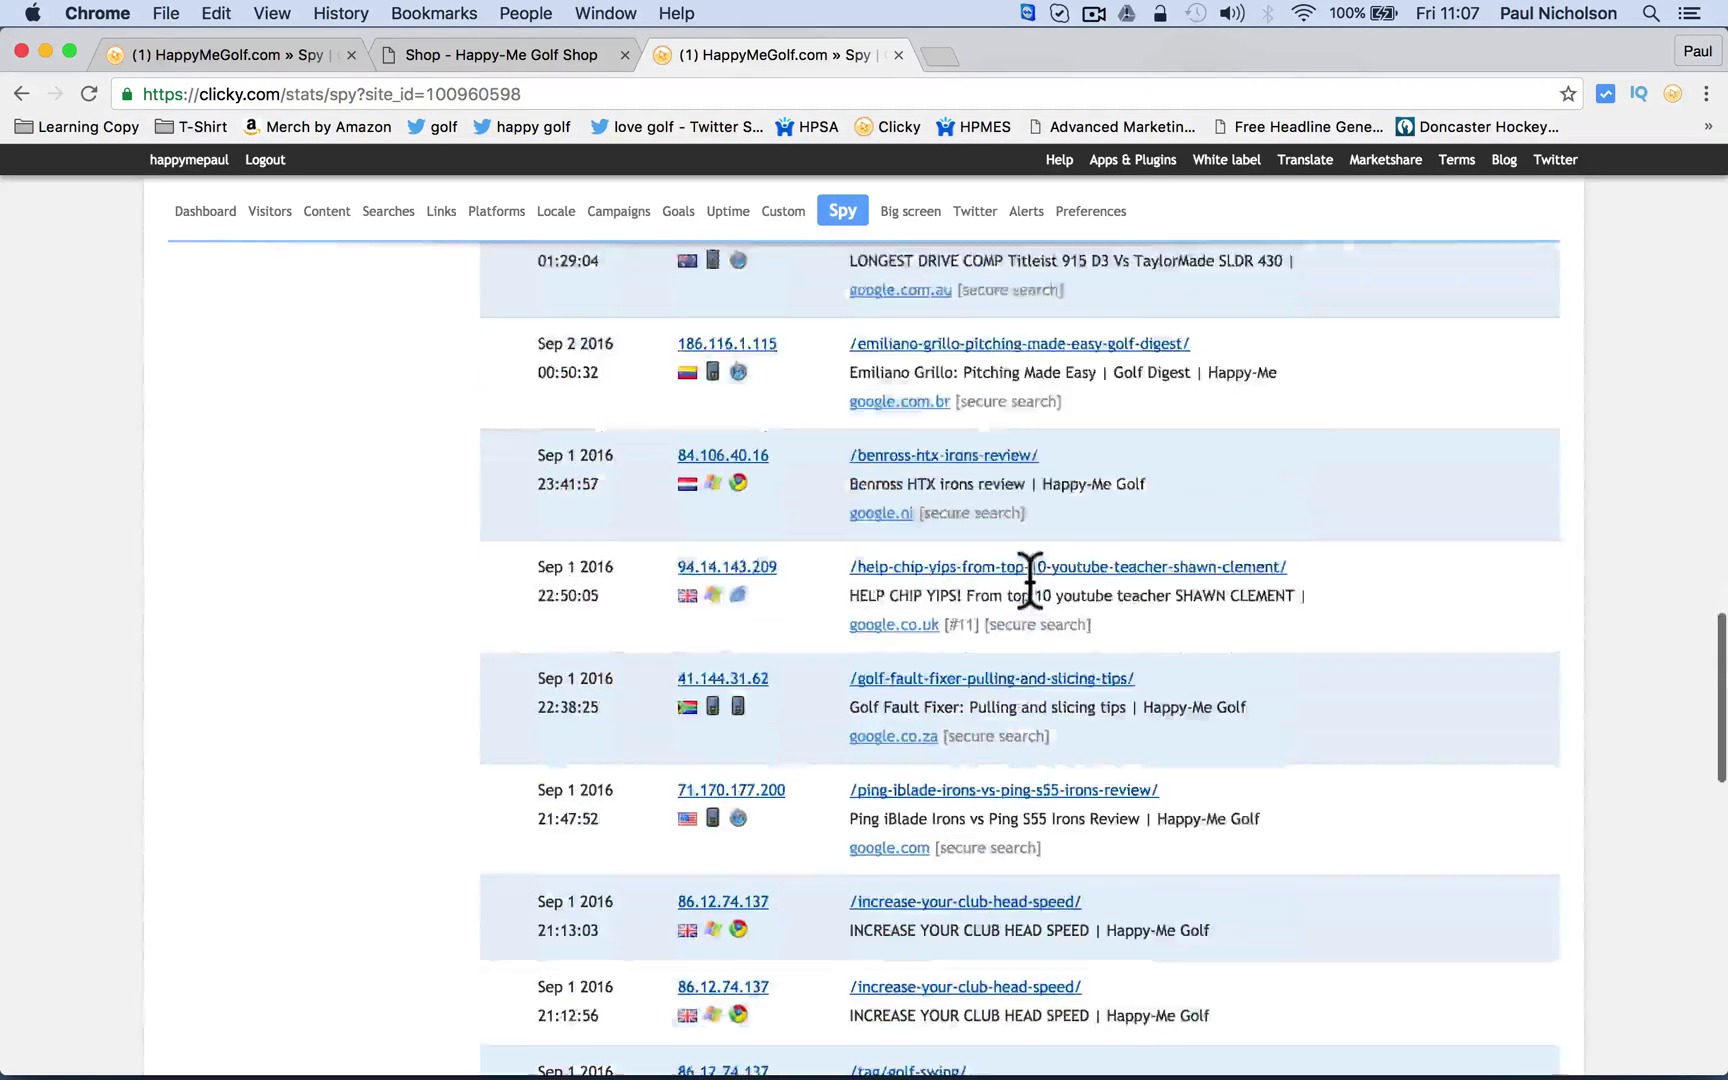
scroll(1031, 581, down, 5)
scroll(1031, 580, down, 3)
scroll(1031, 581, down, 4)
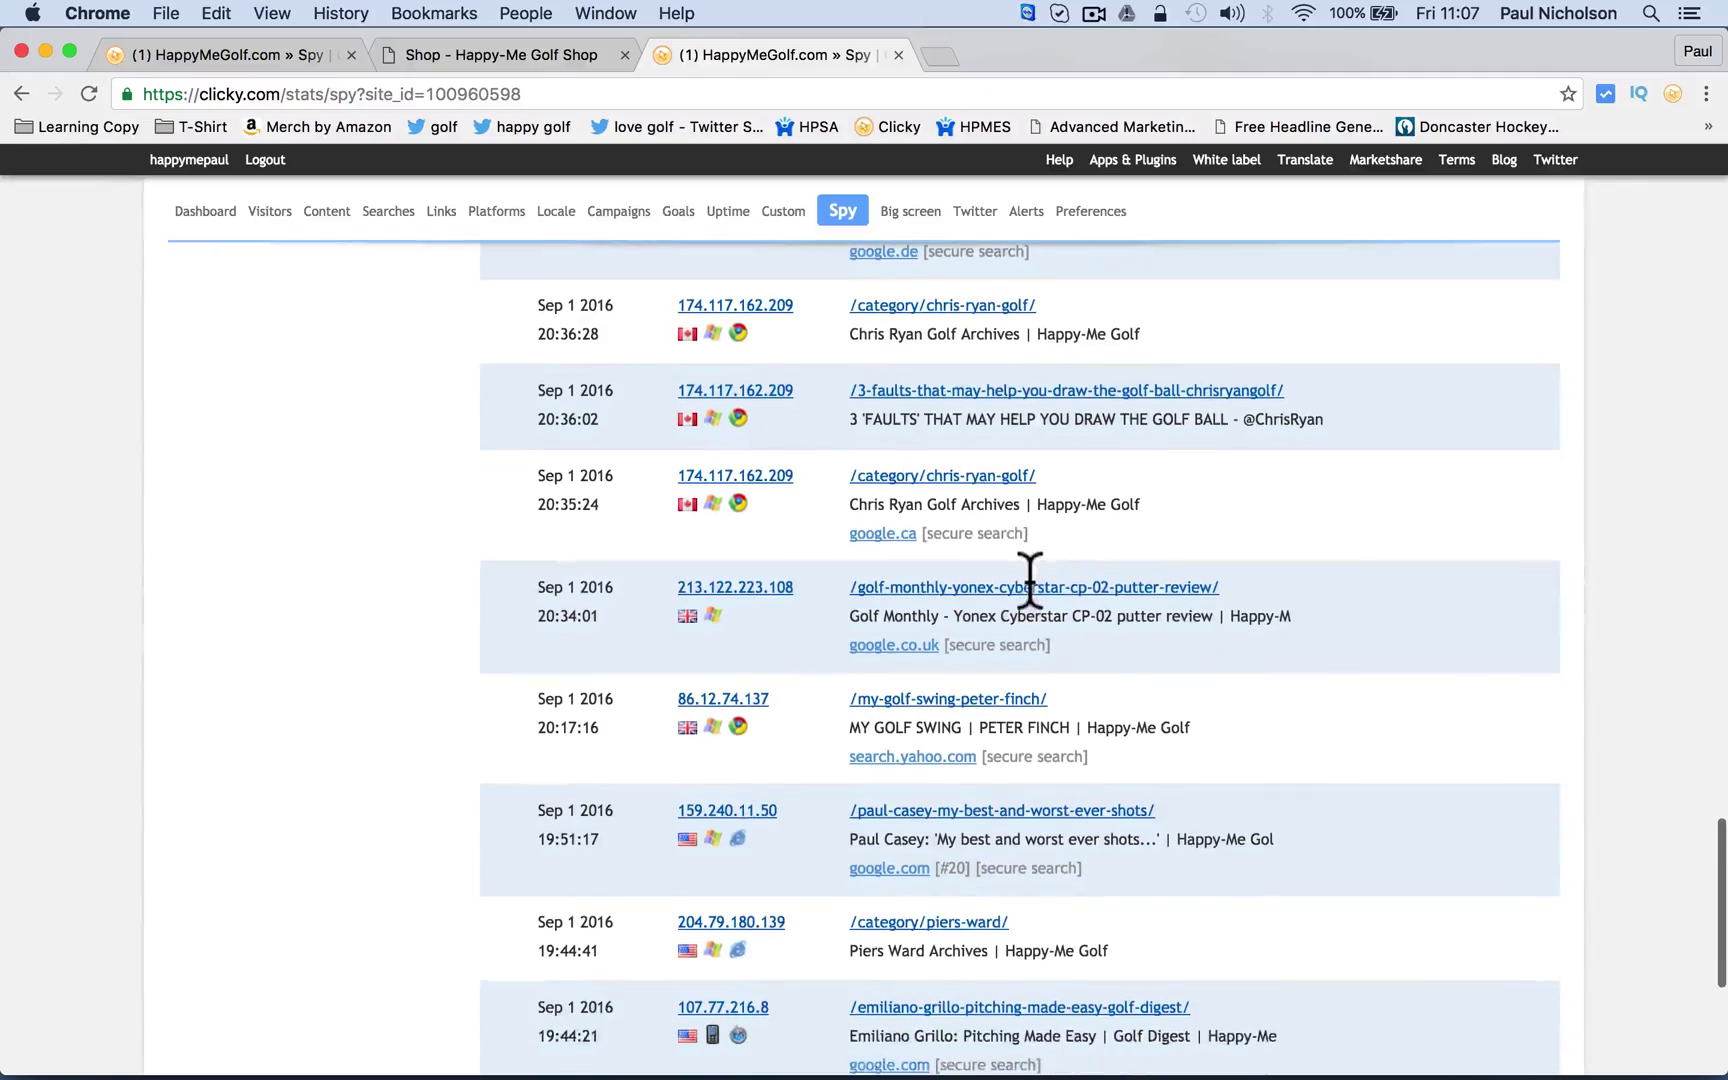
scroll(1030, 581, down, 3)
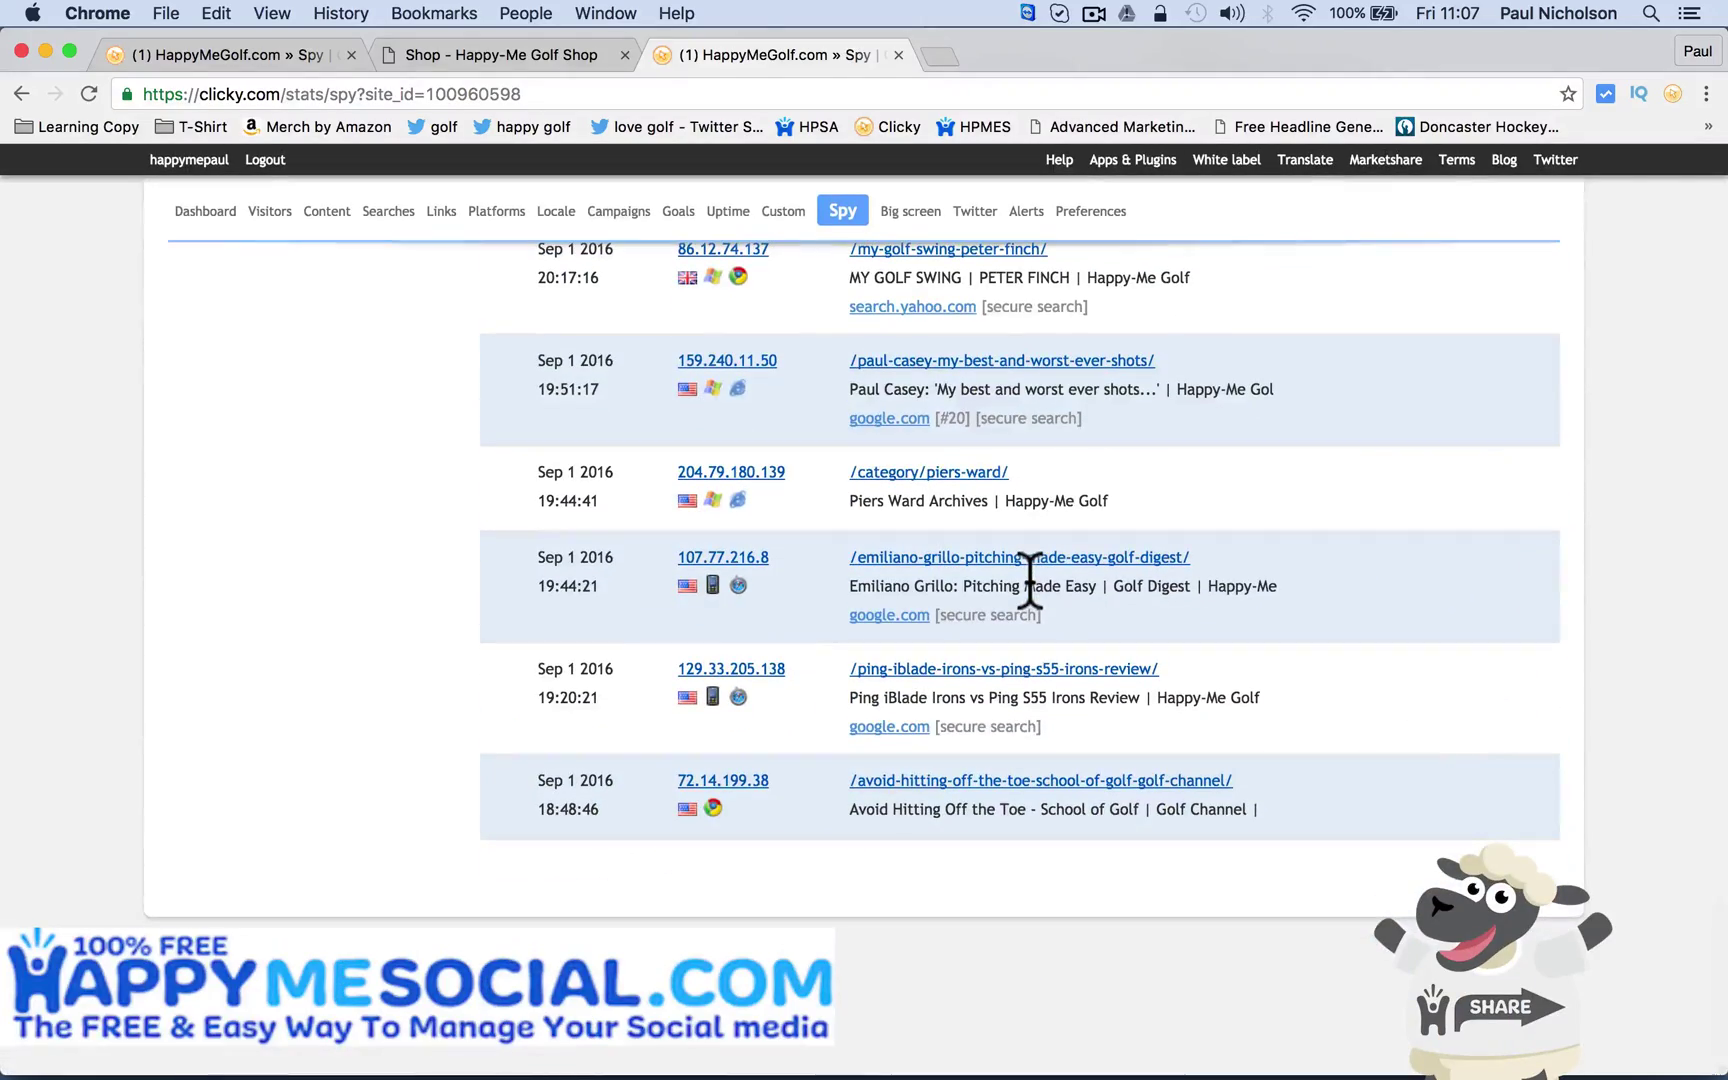
scroll(1031, 580, up, 1)
scroll(1031, 580, up, 10)
scroll(1030, 581, up, 3)
scroll(1031, 581, up, 3)
scroll(1029, 594, up, 5)
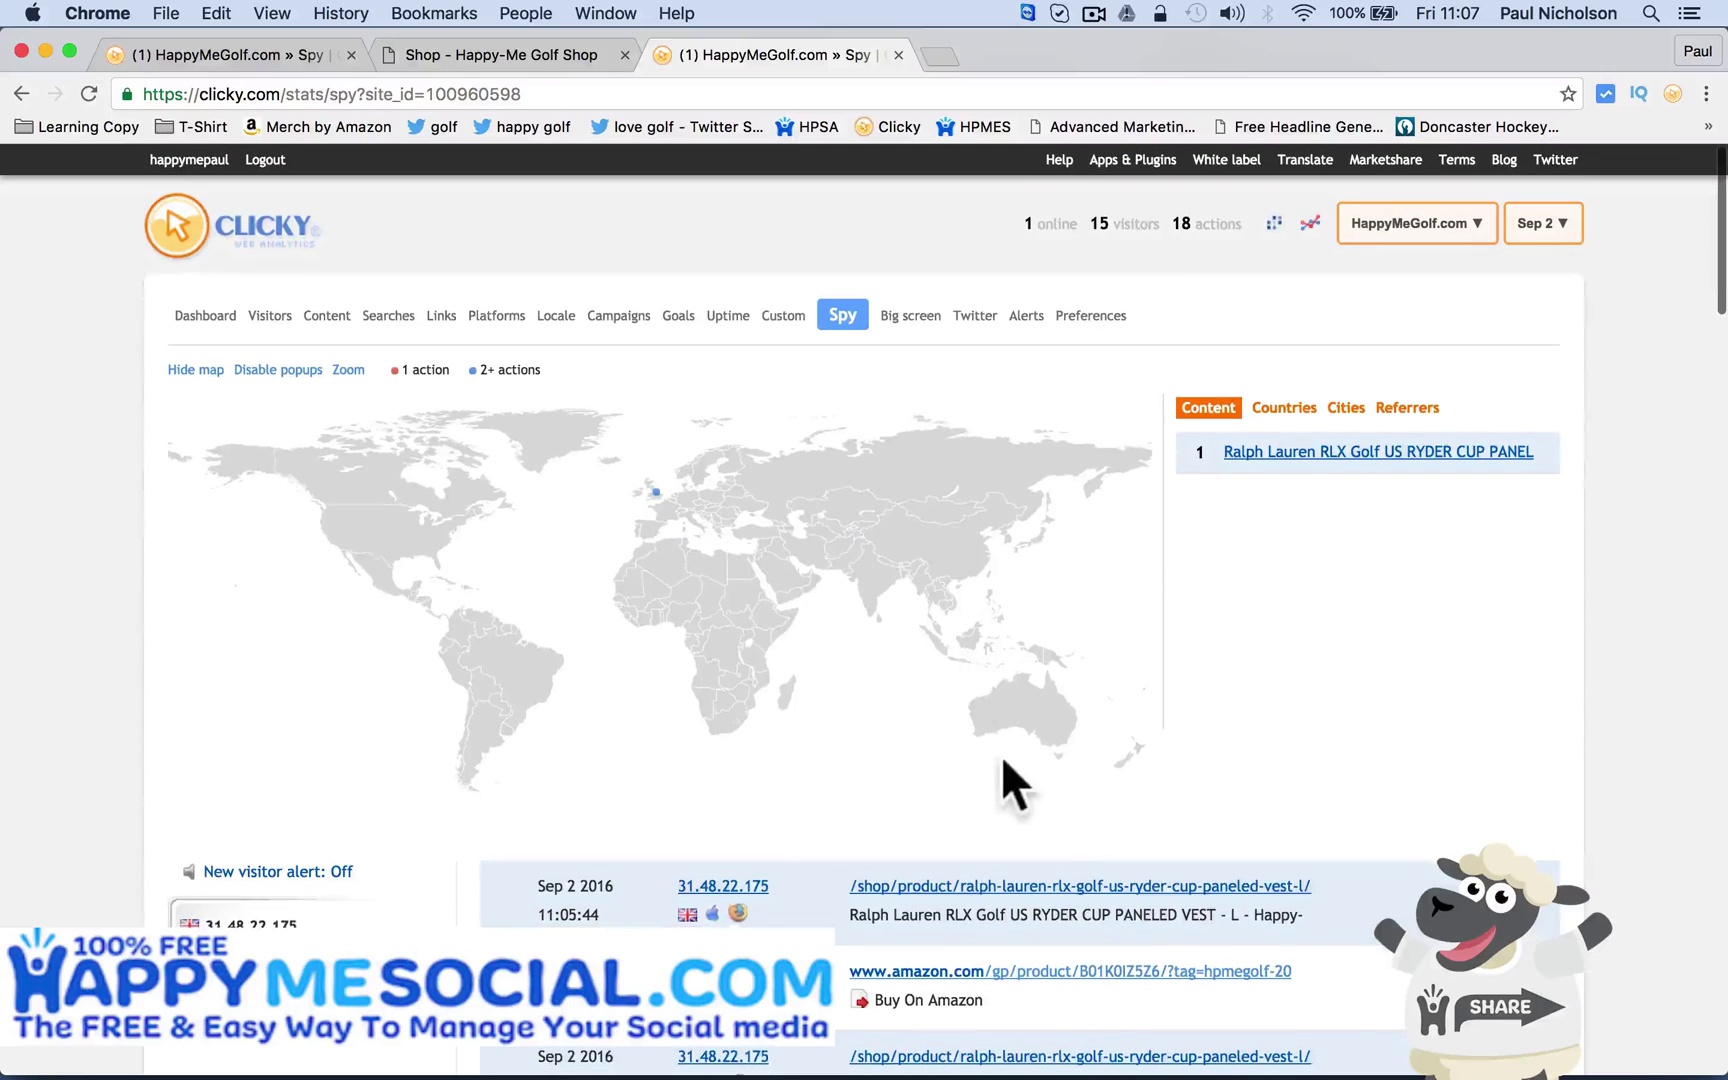
scroll(1007, 769, down, 10)
scroll(1002, 756, down, 5)
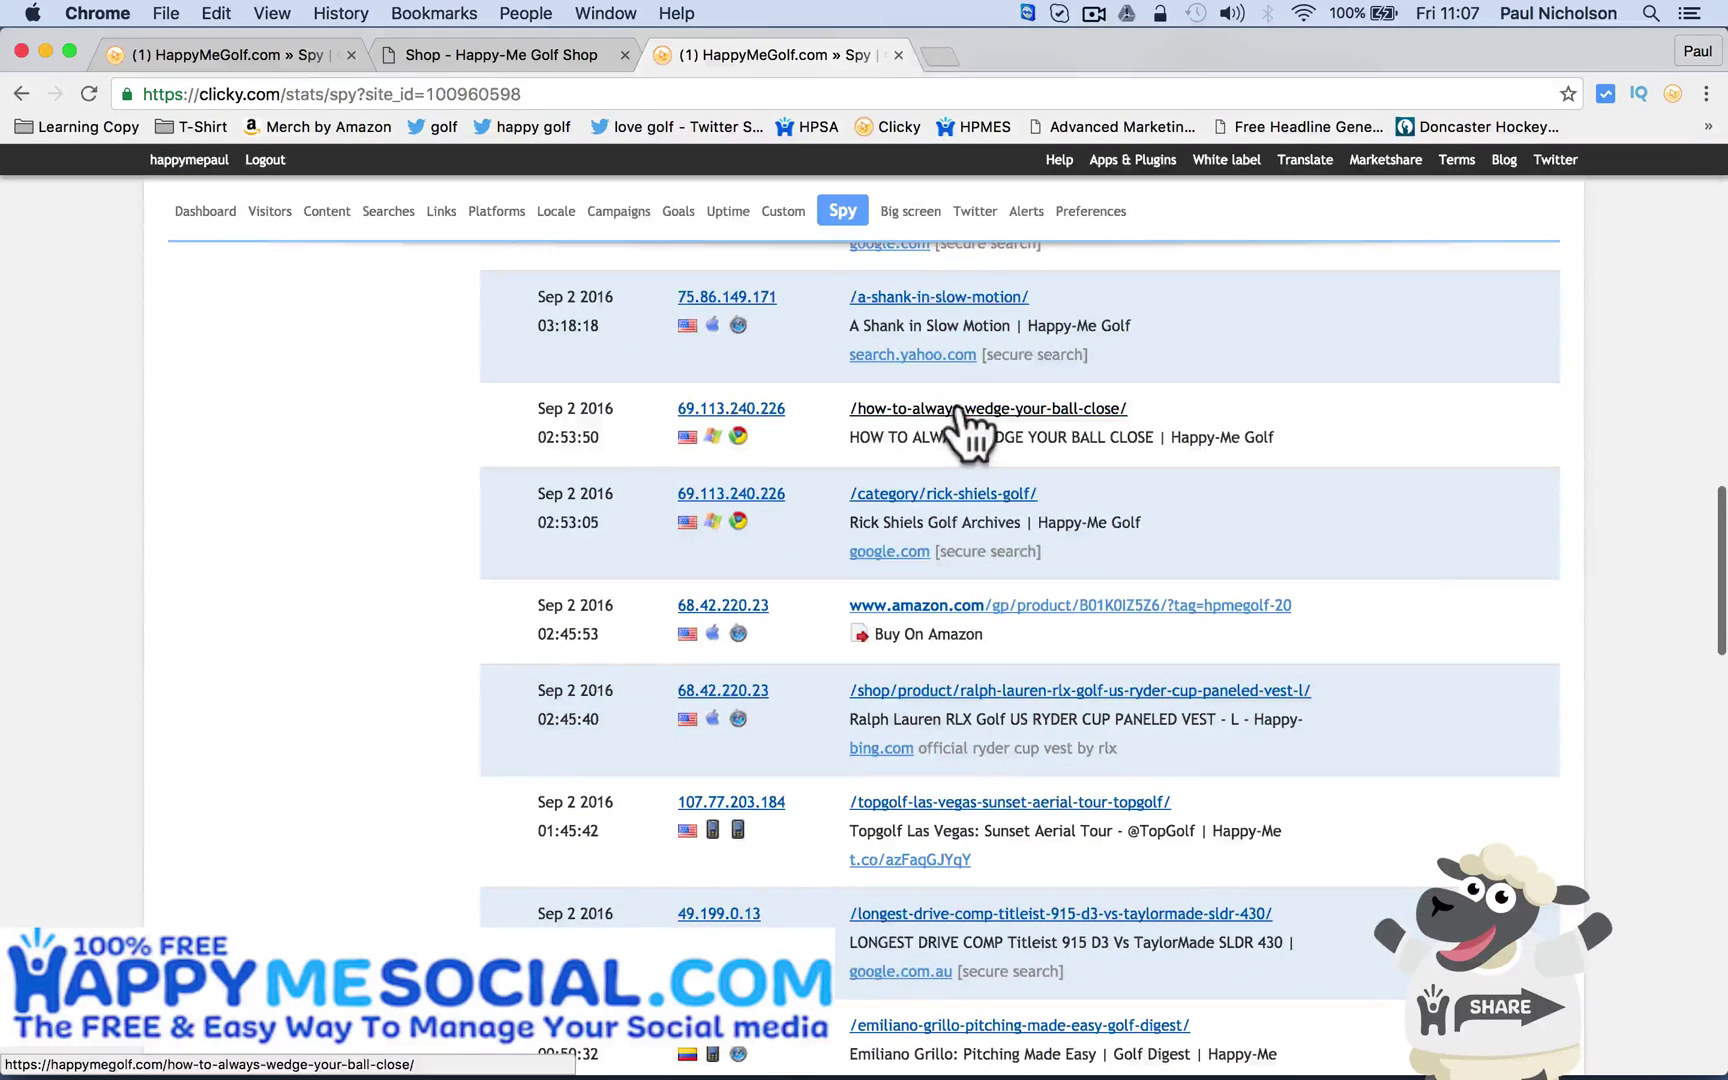
Load the wedge-your-ball-close article and dismiss the HappyMeSocial popup both times it appears
click(972, 423)
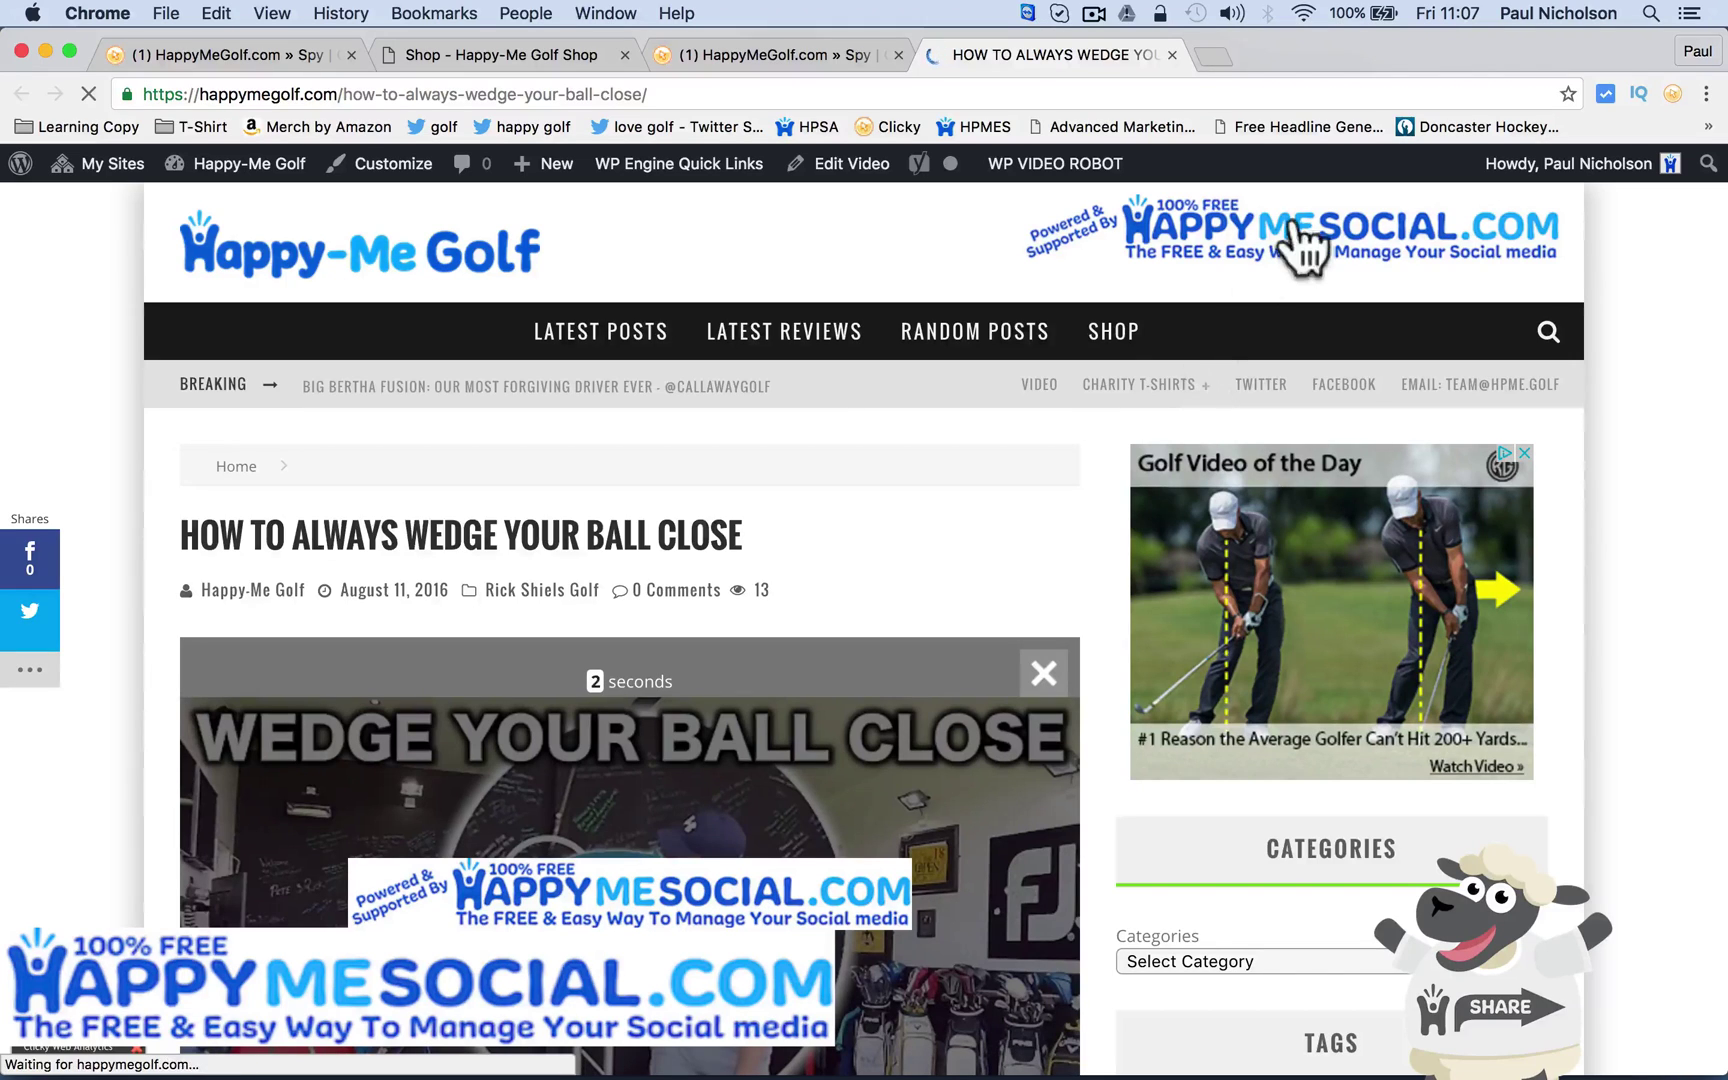
click(1200, 243)
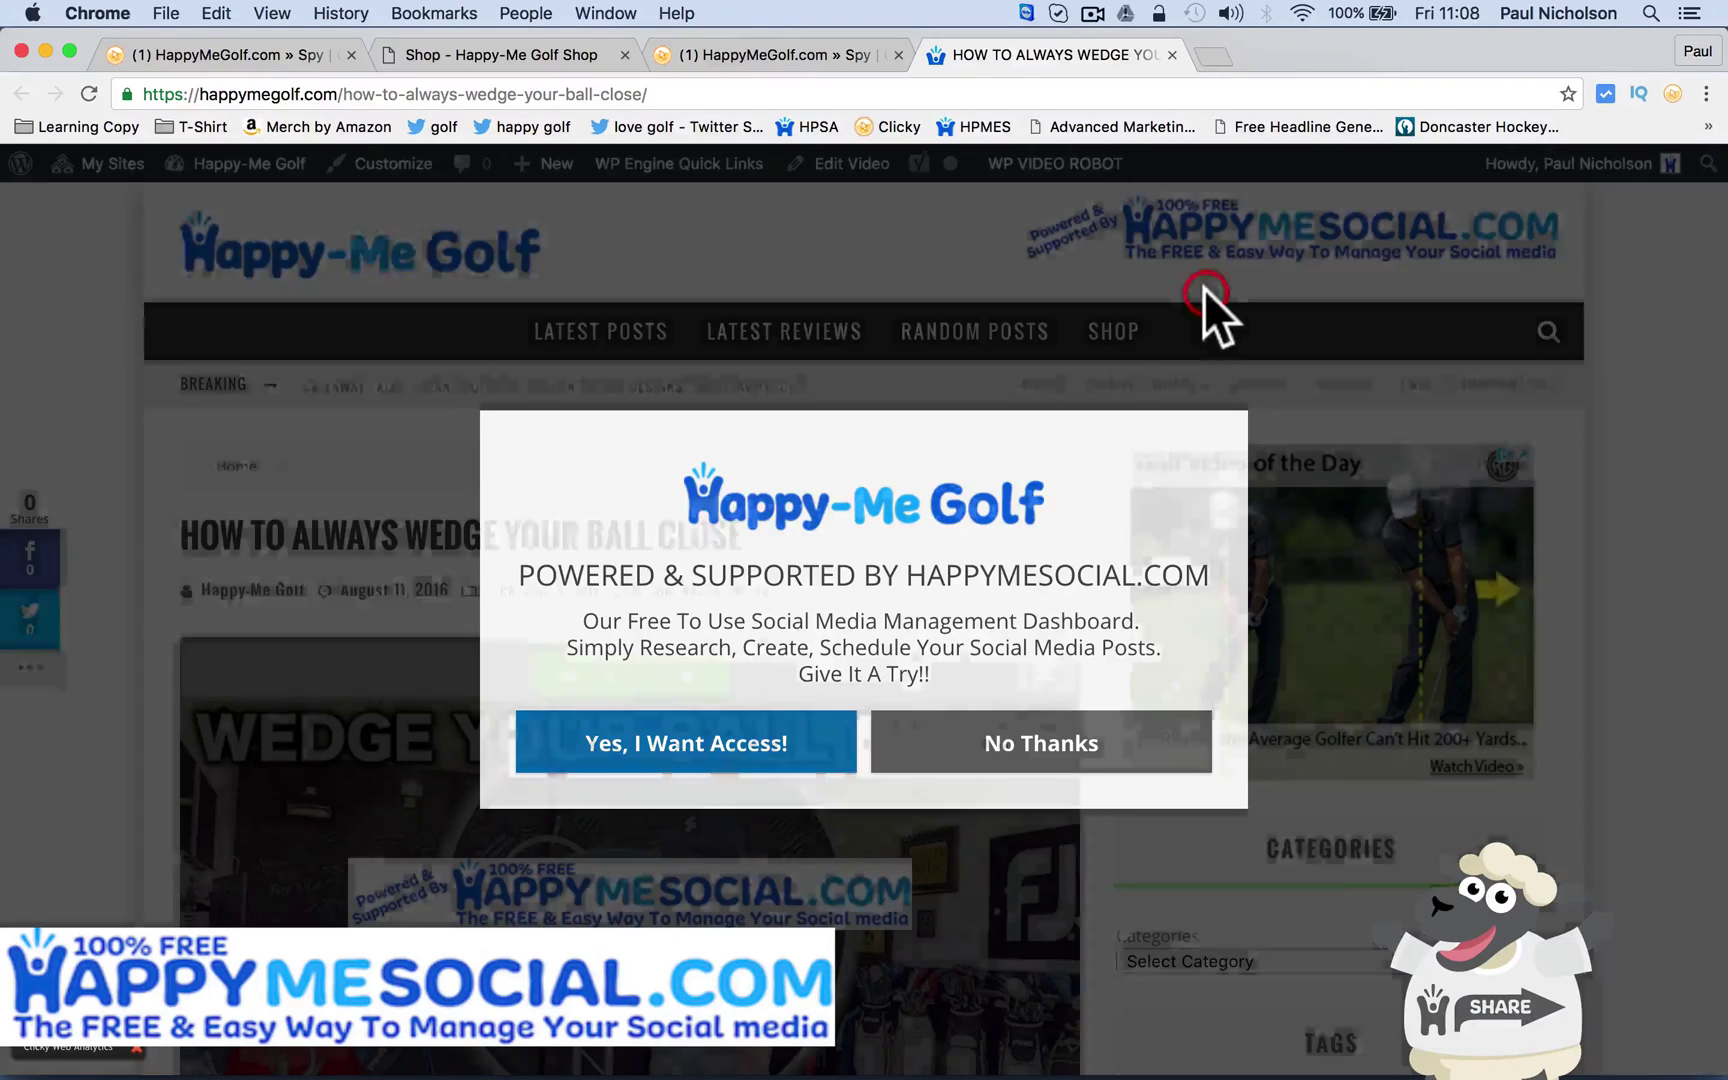
click(1204, 288)
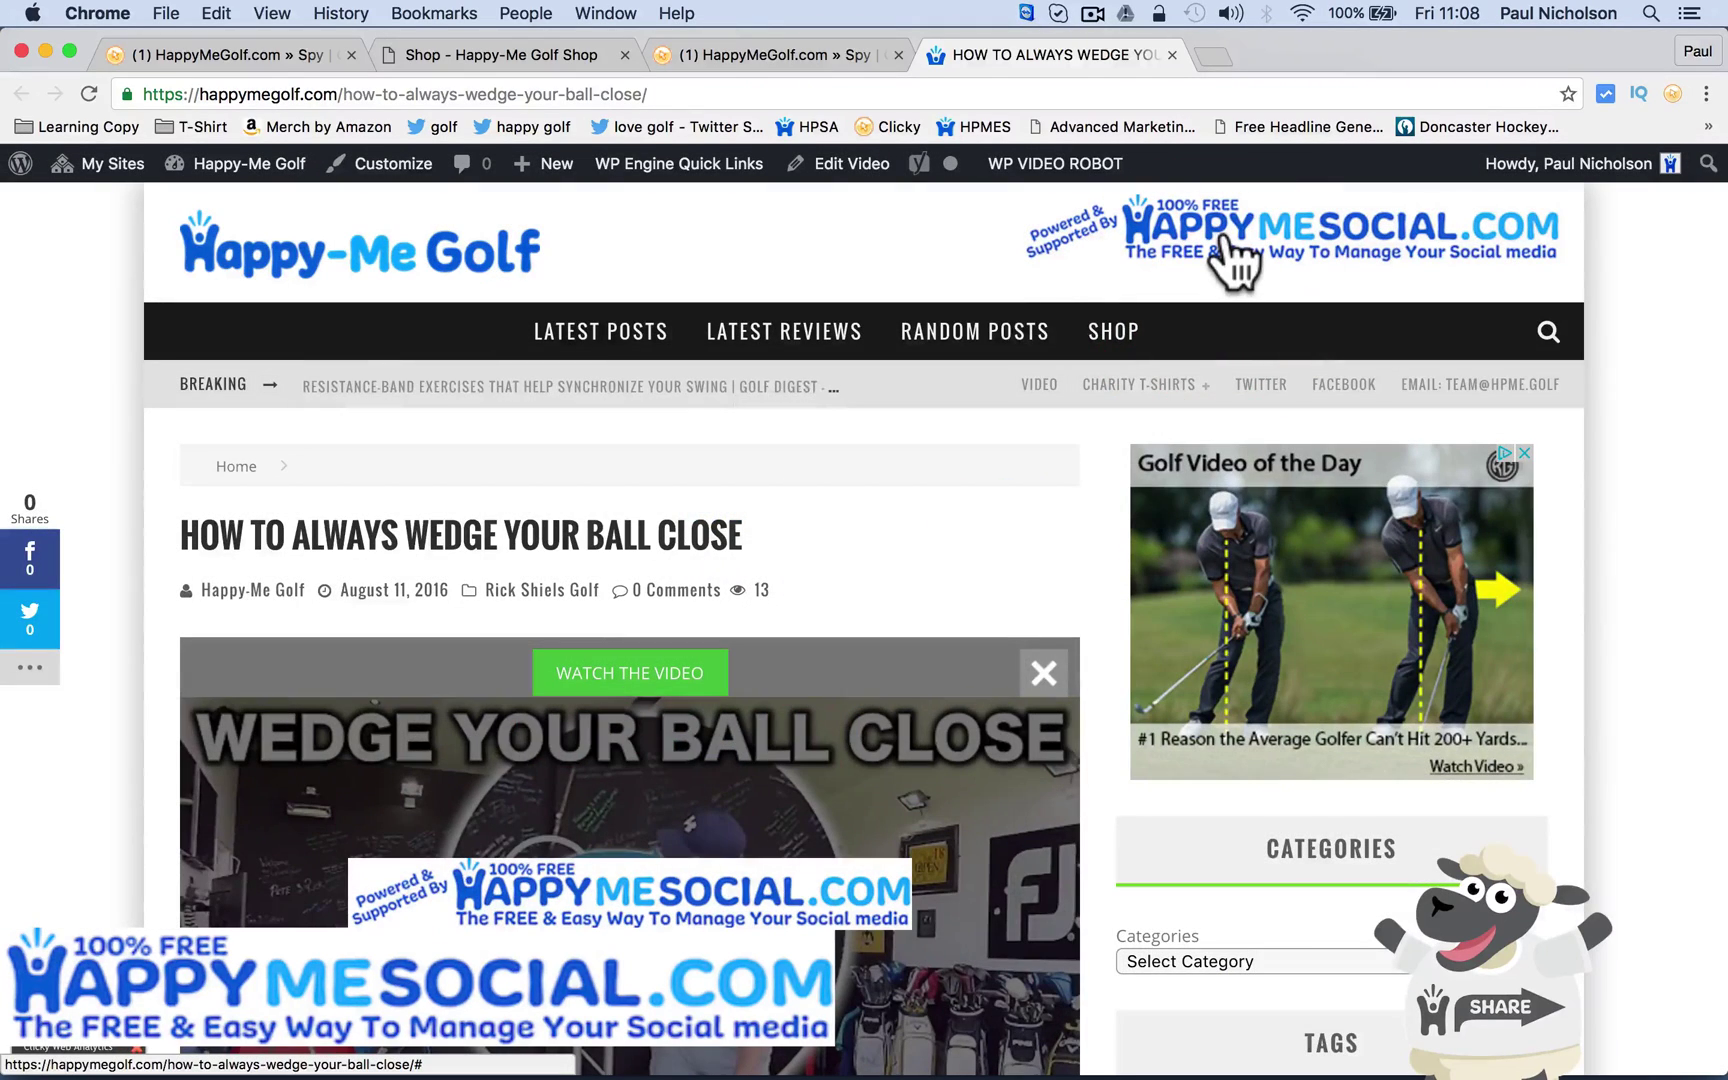
click(1212, 281)
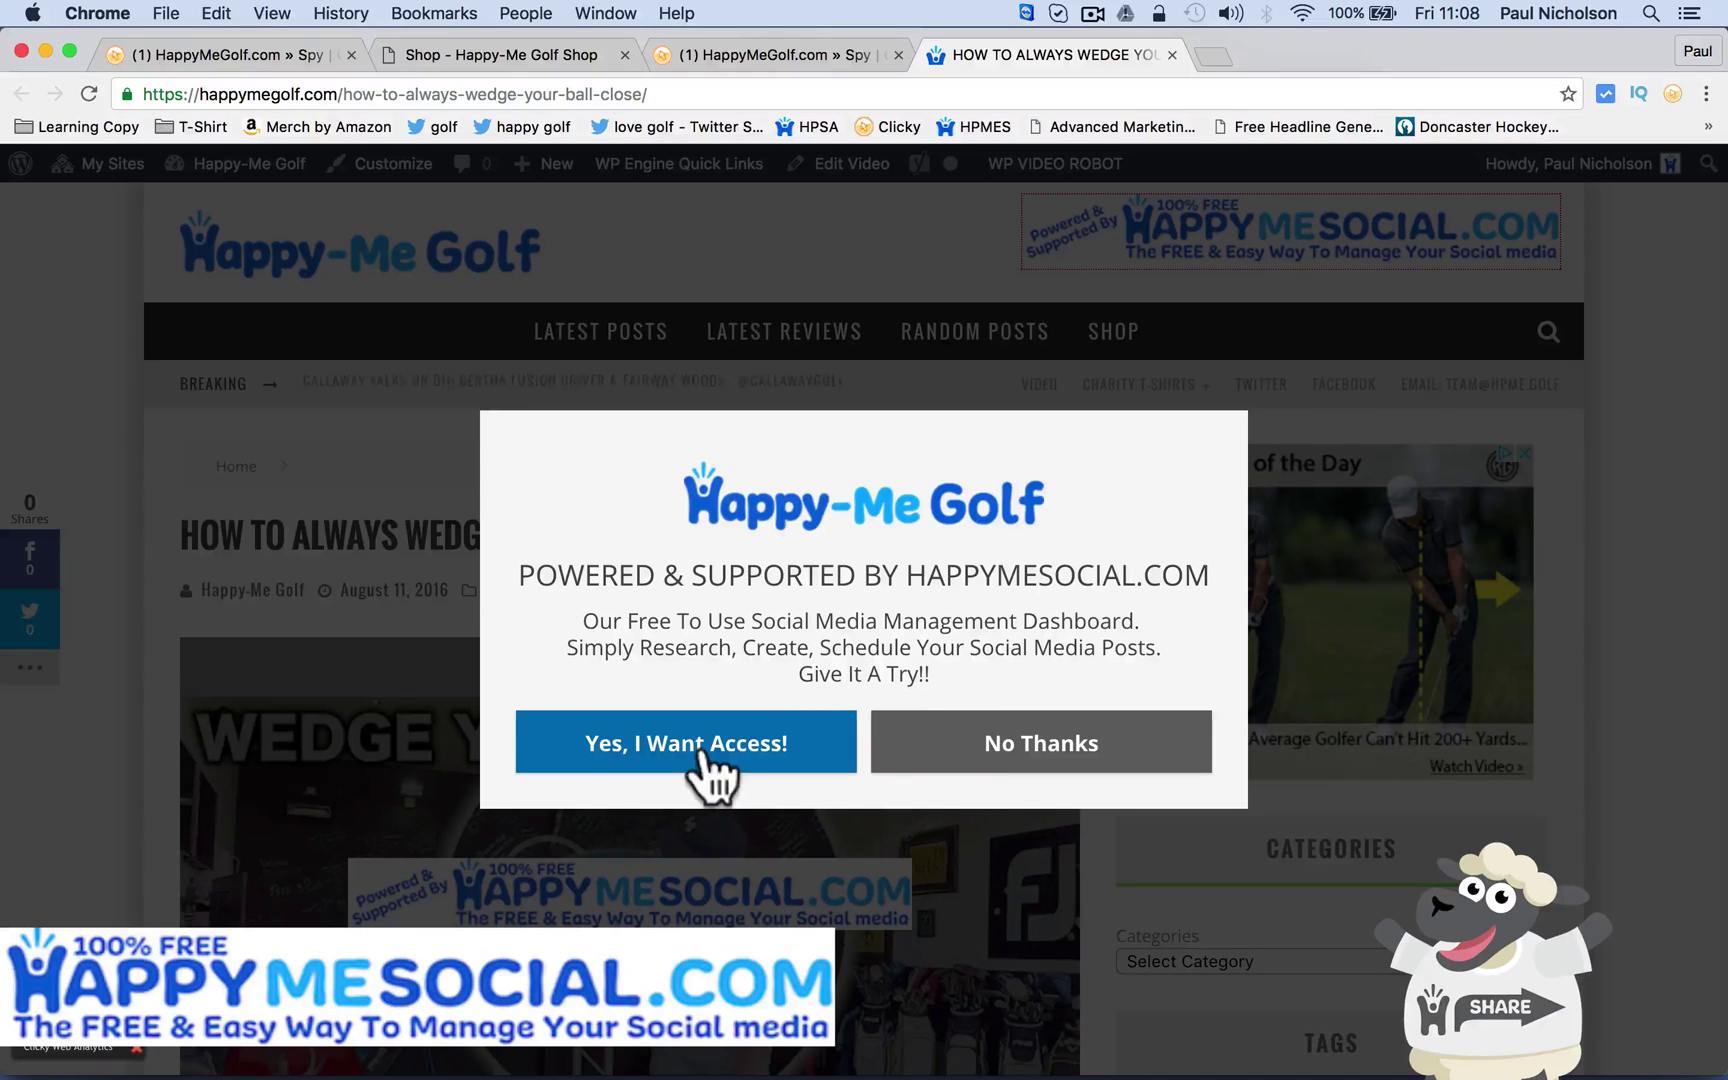
click(873, 384)
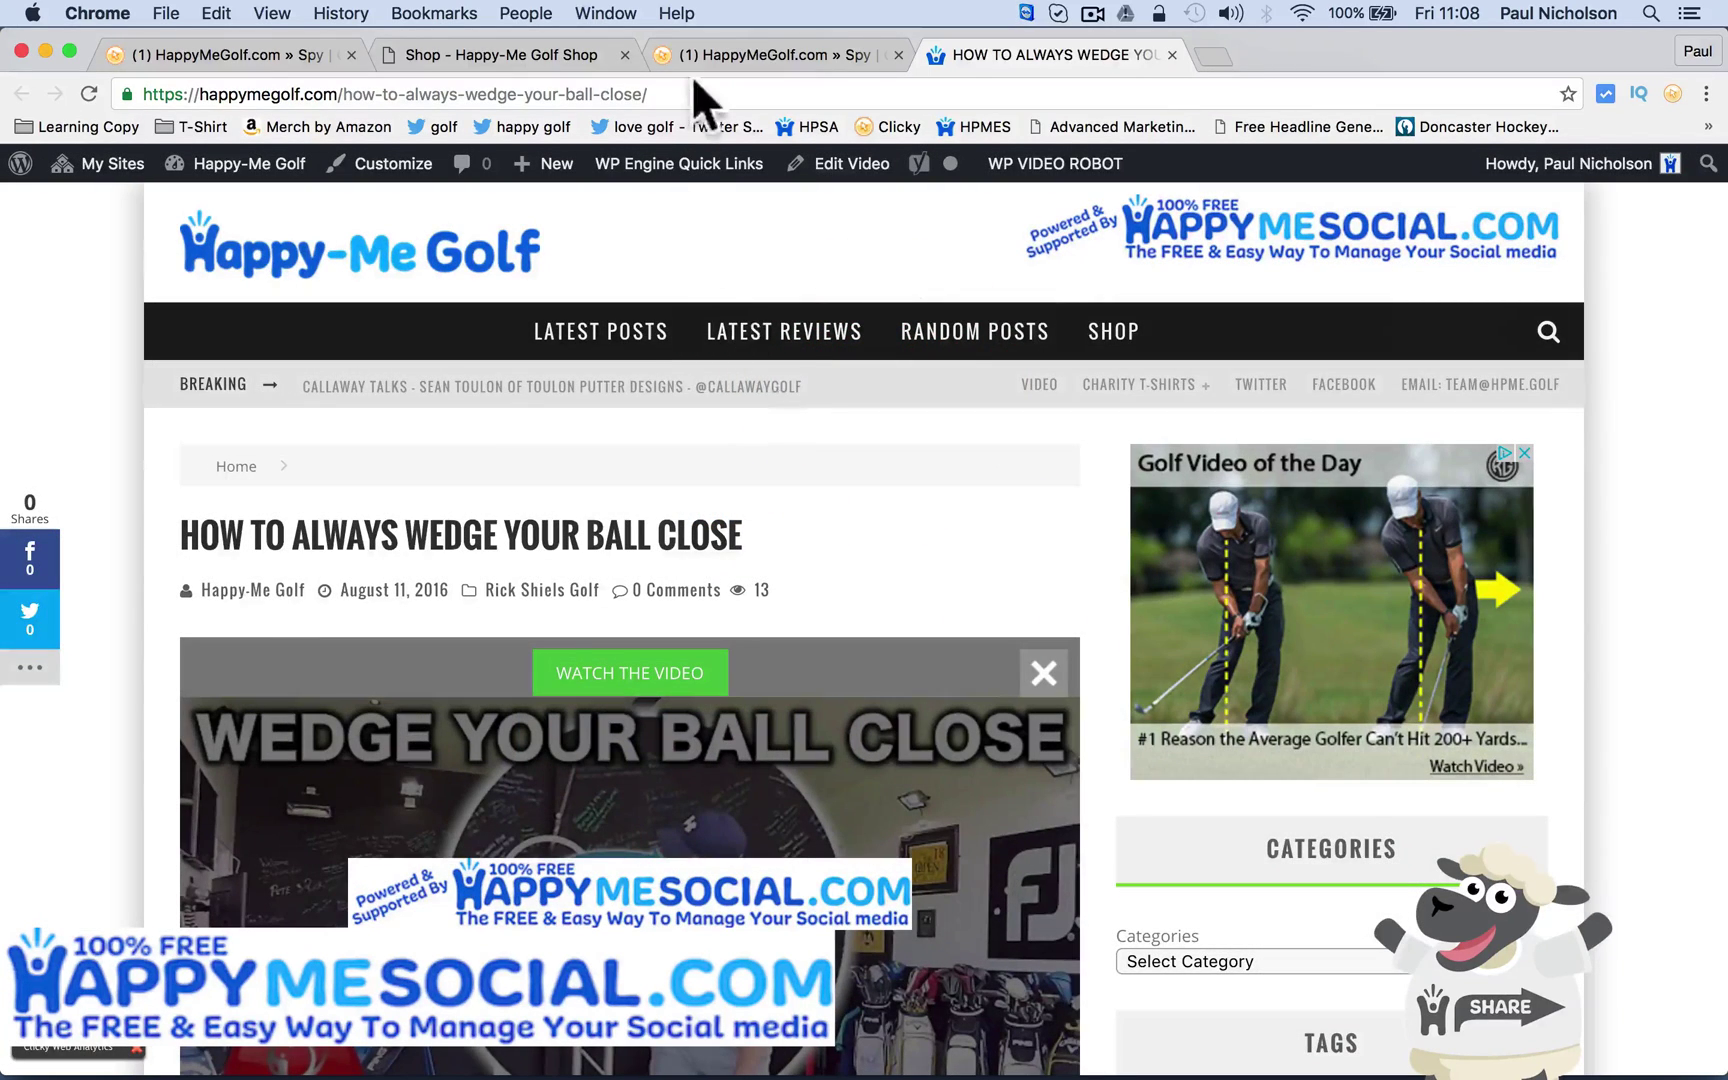
Bring up a fresh Safari window on the right and load happymegolf.com in it
mouse_move(653, 1074)
click(656, 1051)
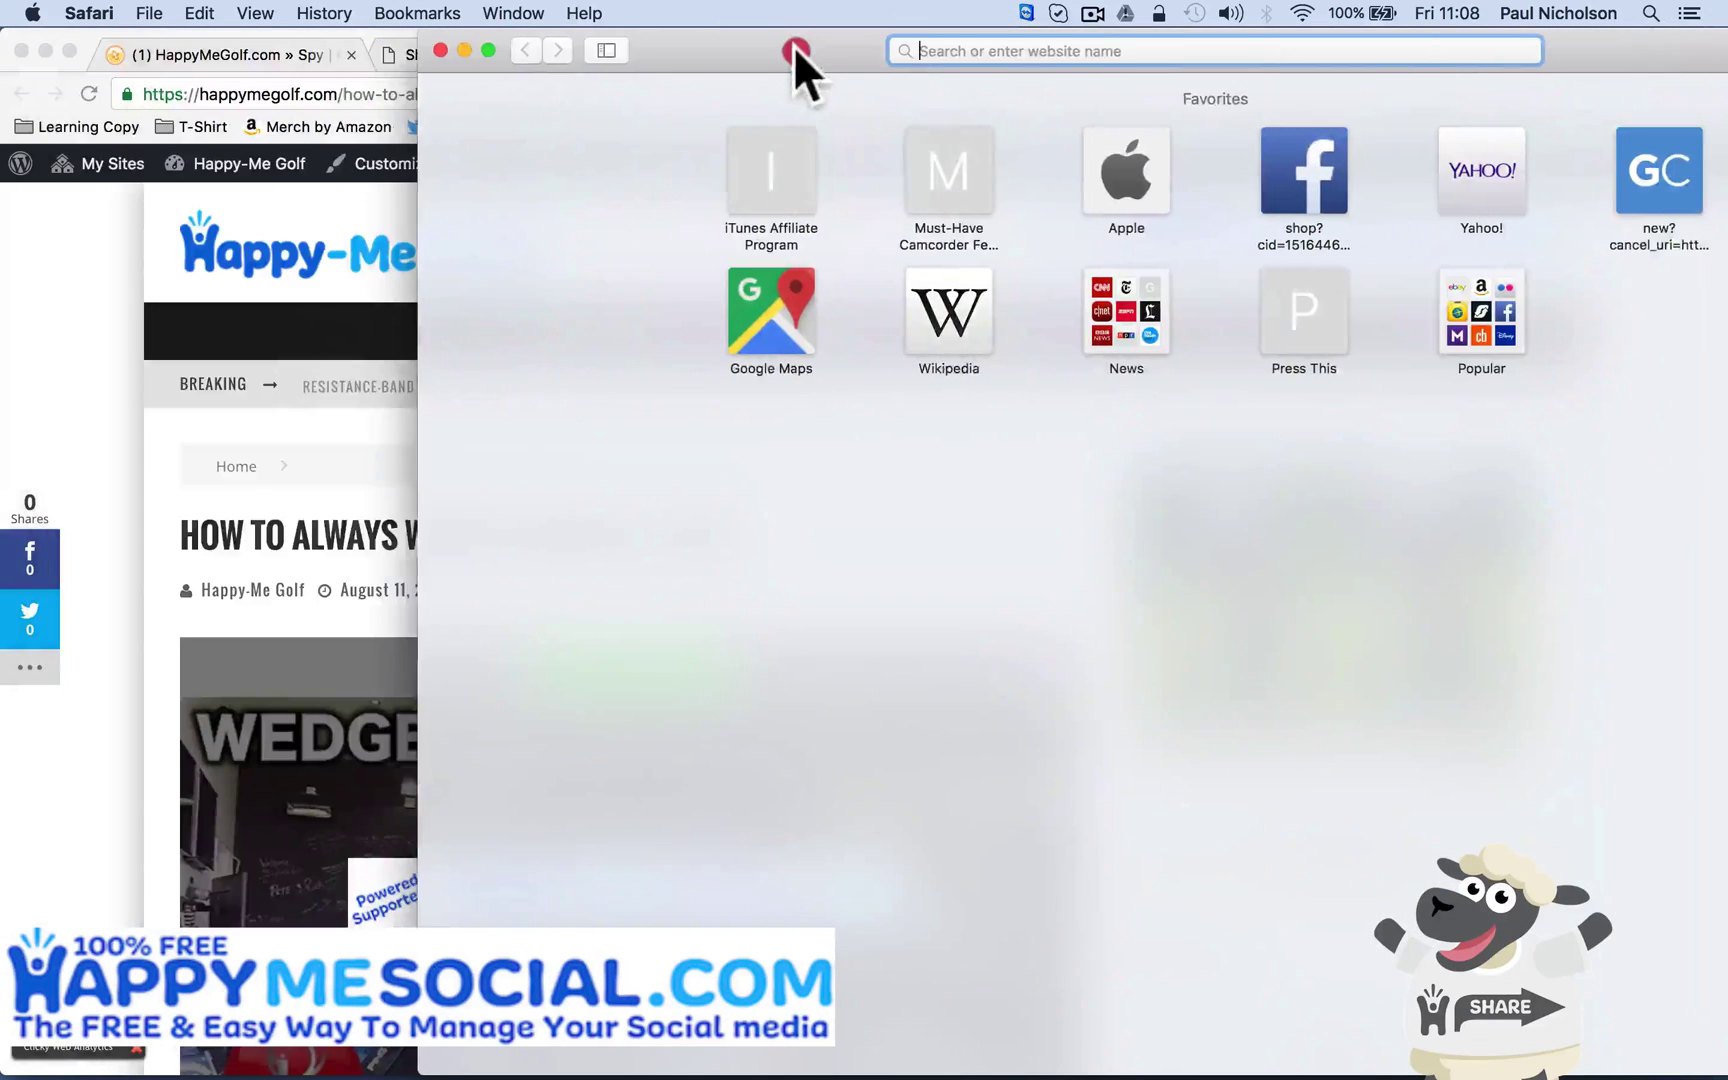
drag(379, 48, 698, 45)
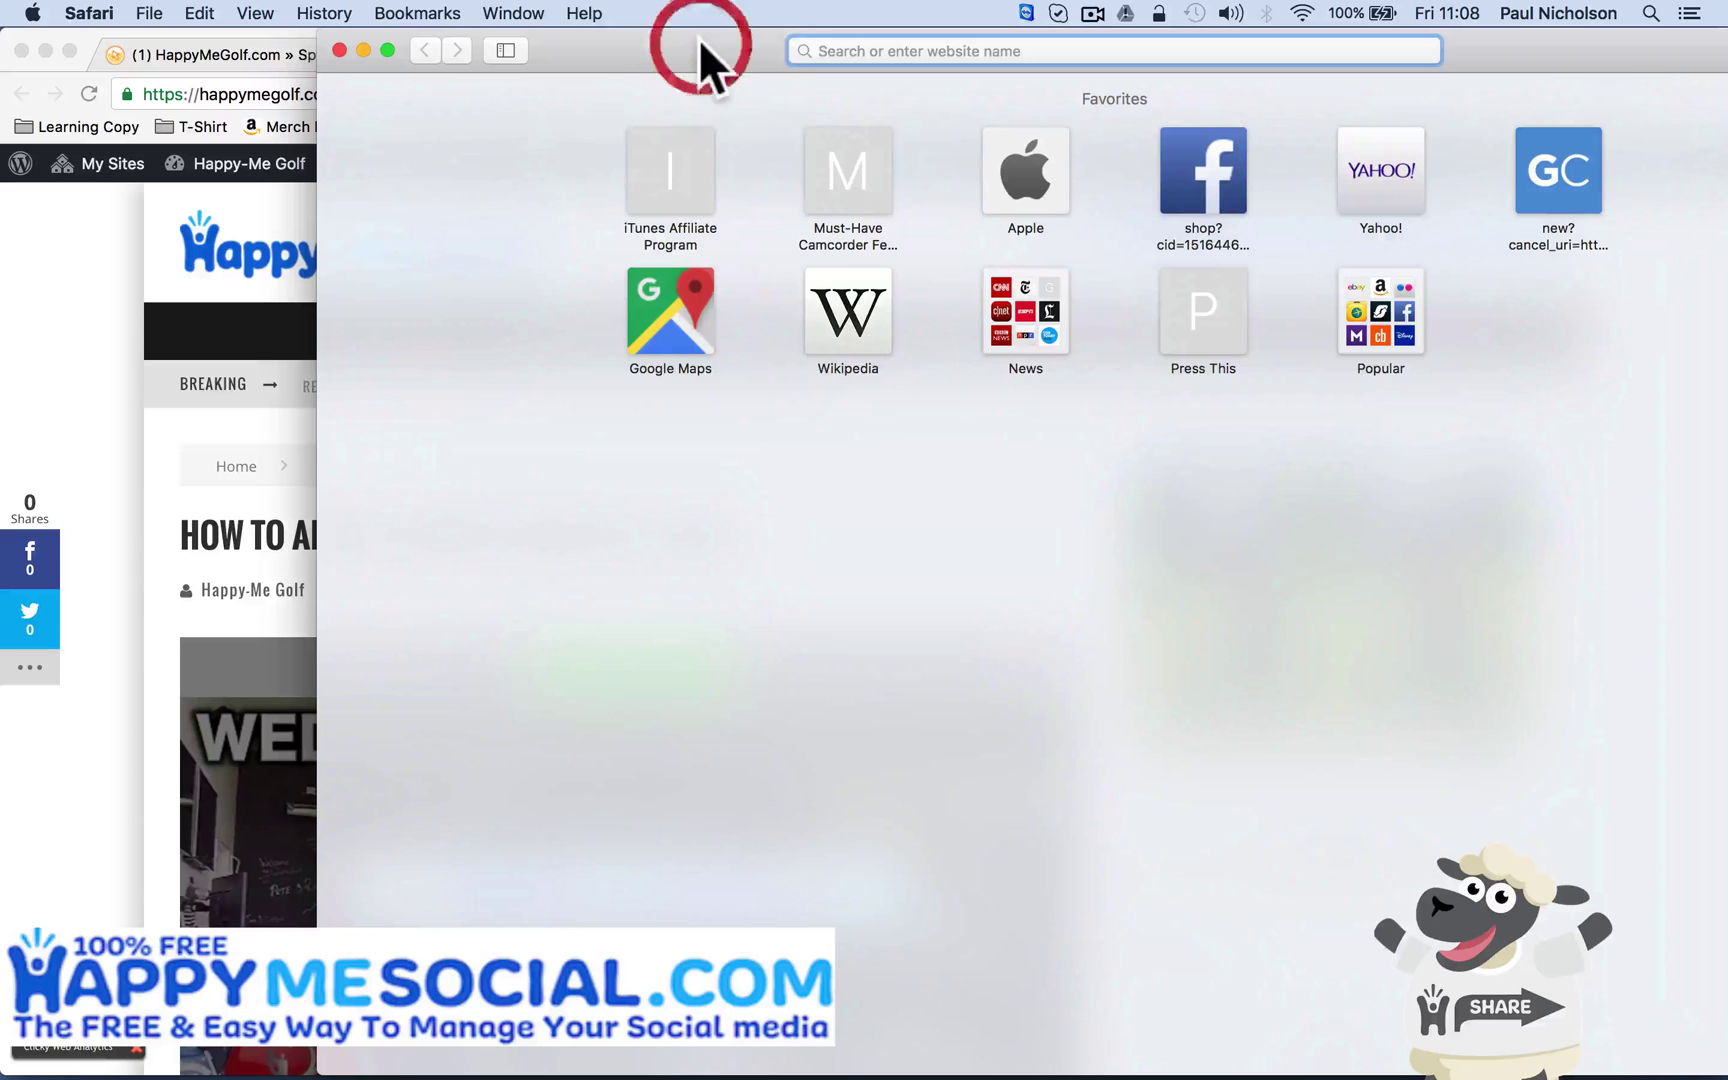
text(happymegolf.com)
key(Return)
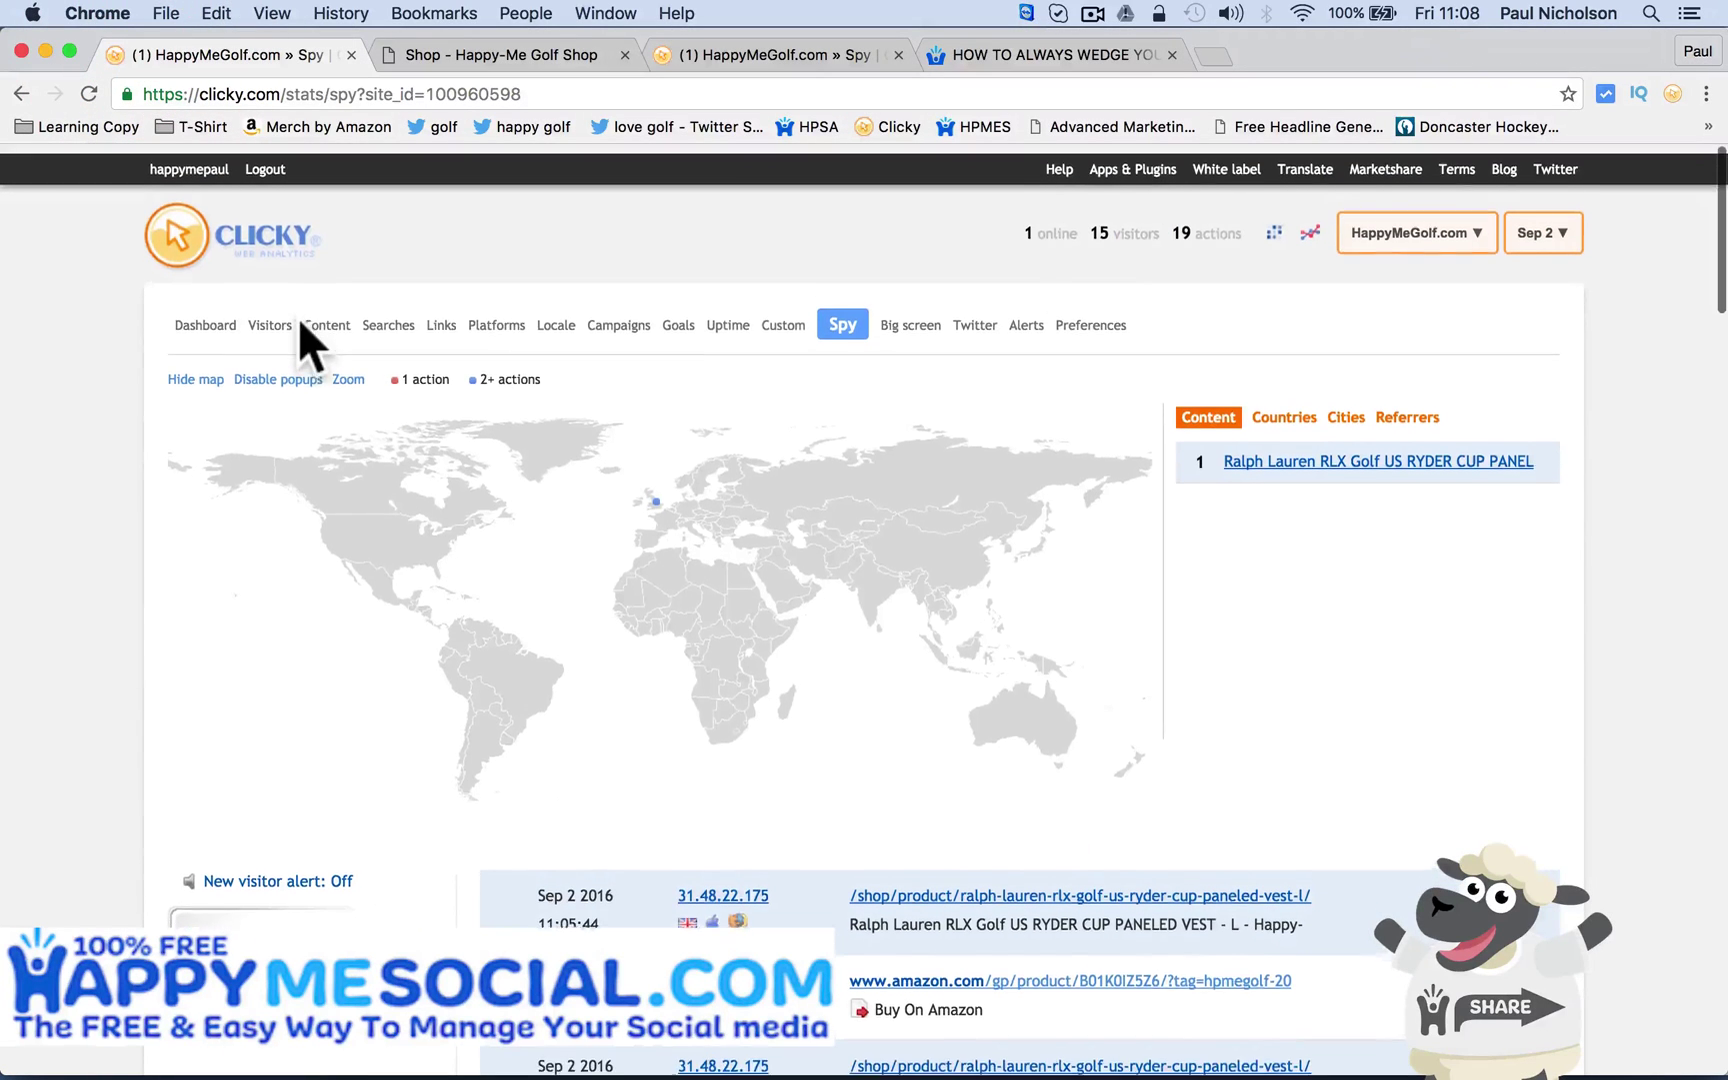
Bring Firefox forward and return to the Clicky Spy tab for HappyMeGolf
click(624, 1061)
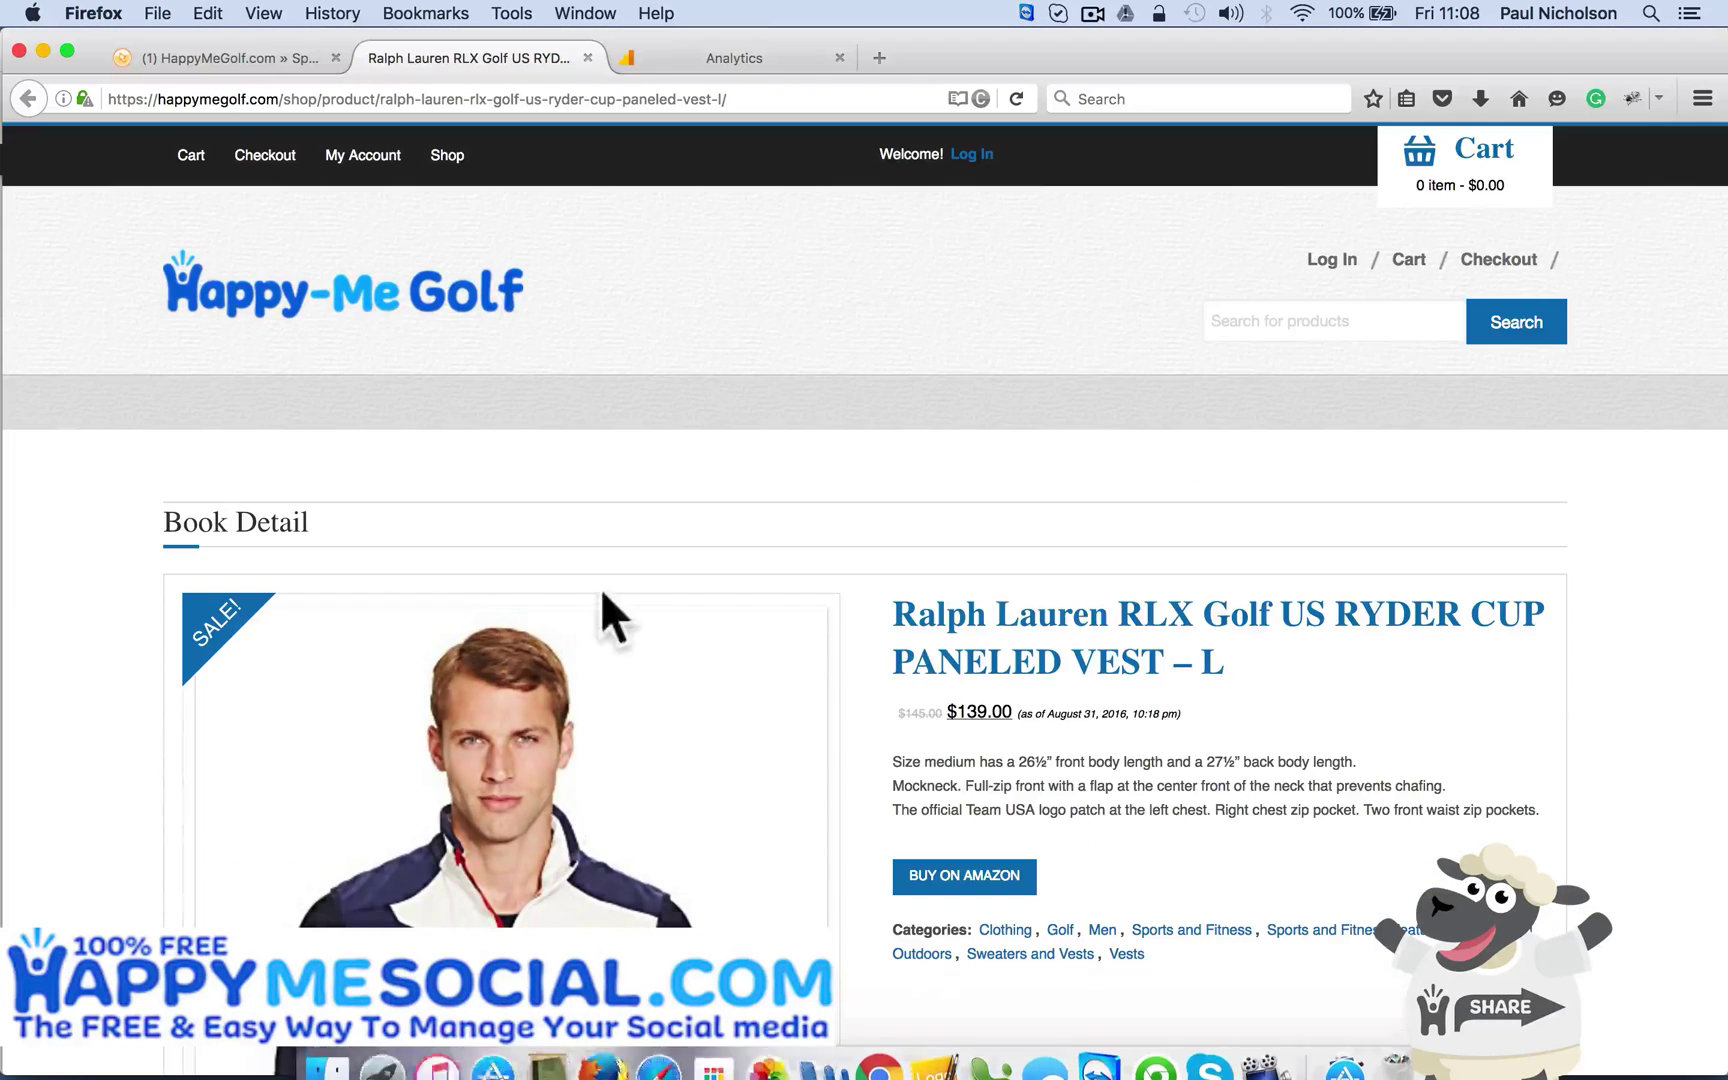
click(223, 61)
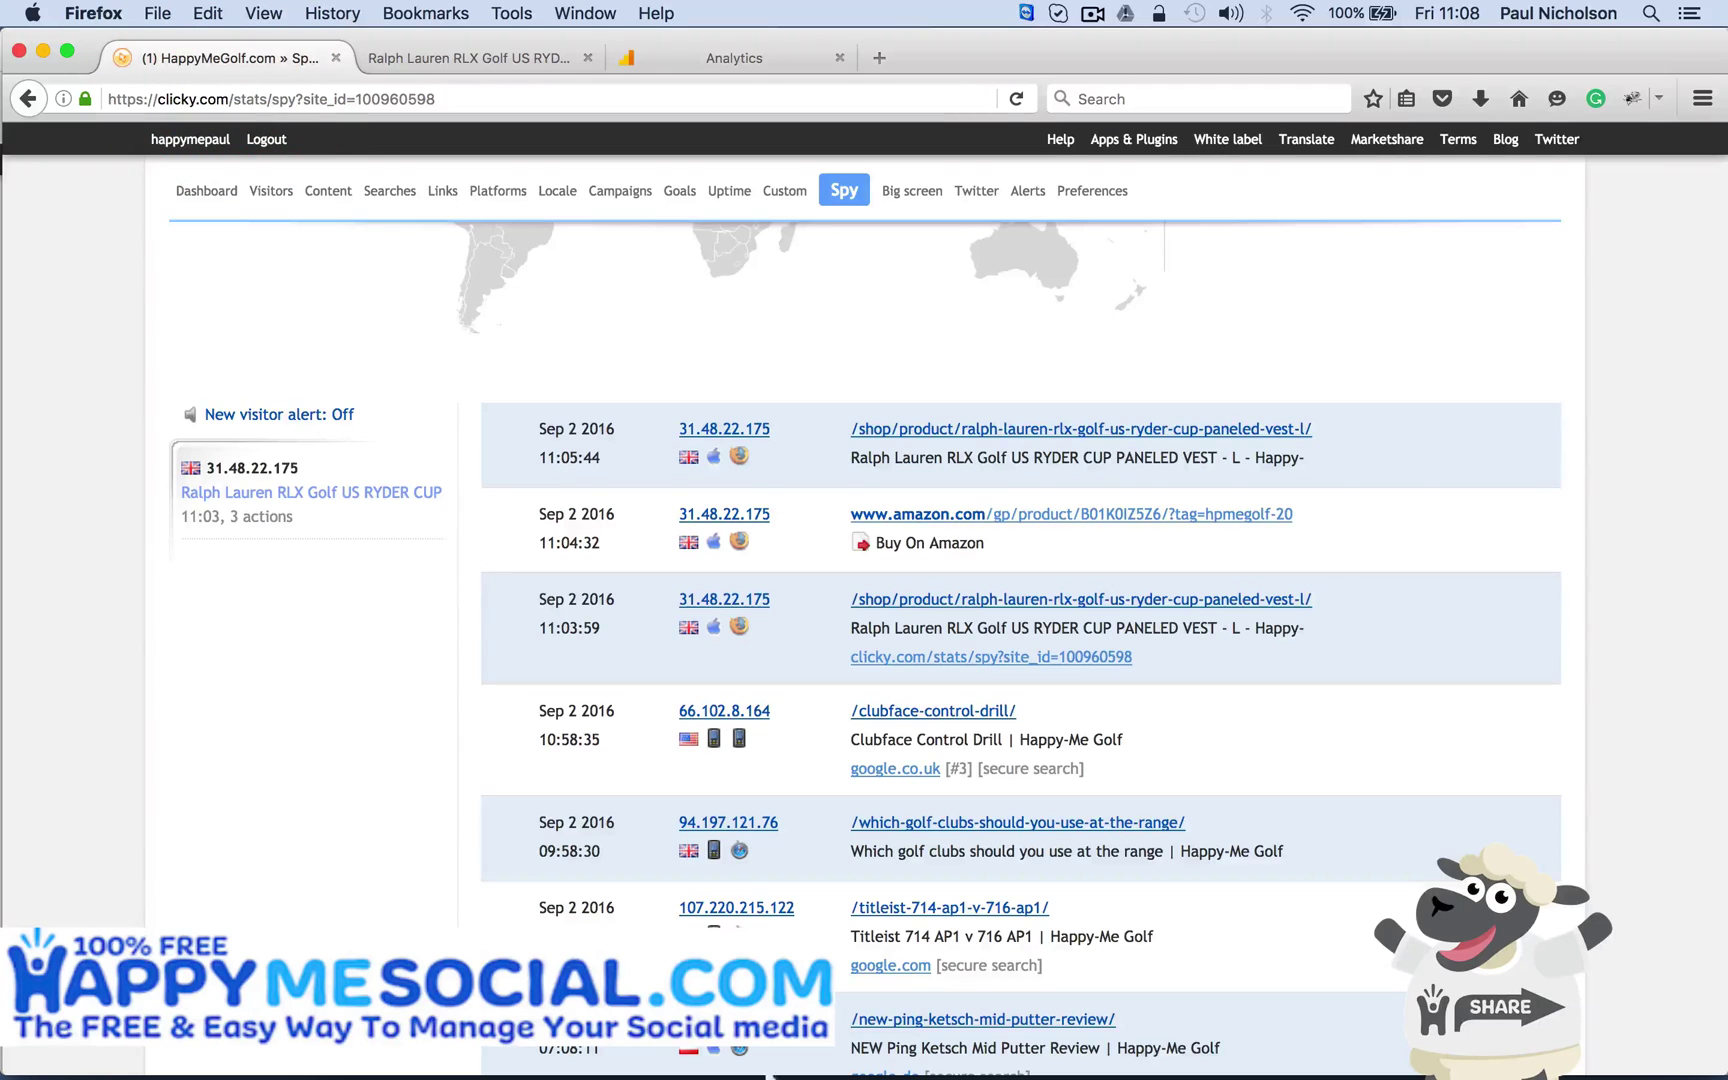
scroll(823, 756, up, 5)
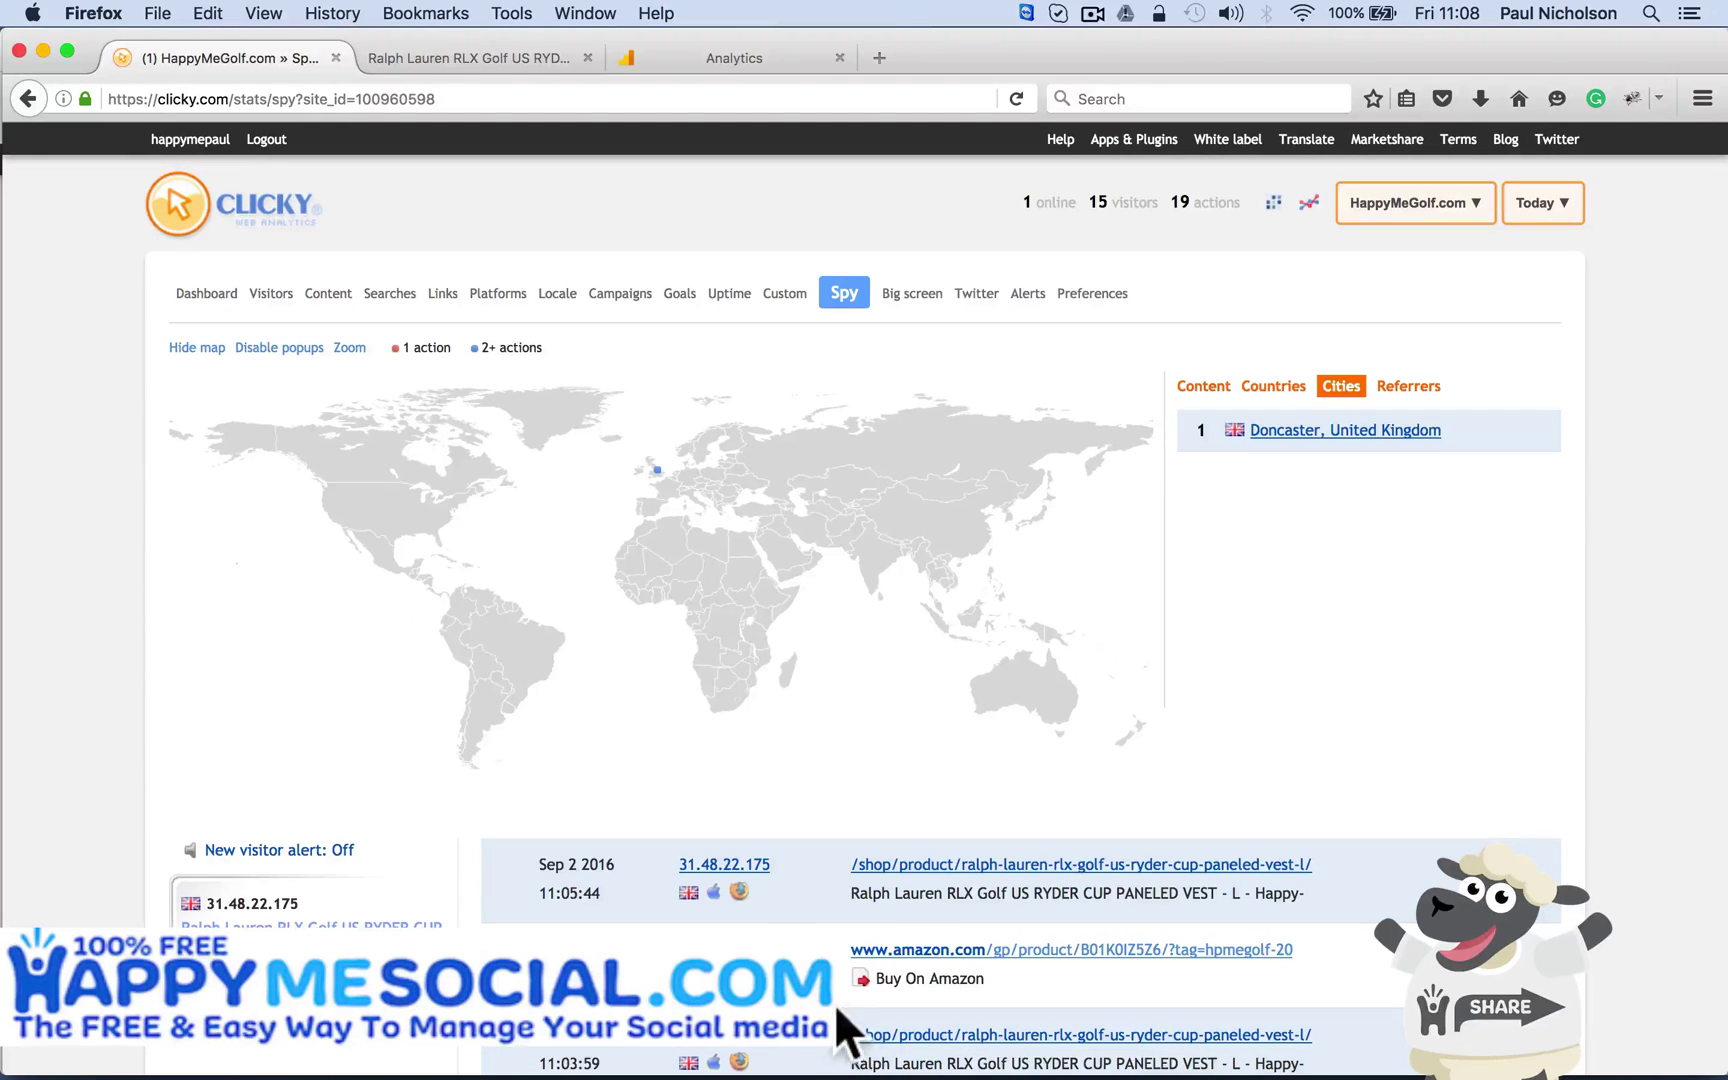
From the Clicky home, reopen HappyMeGolf.com's Spy view and list visitors by city
click(249, 217)
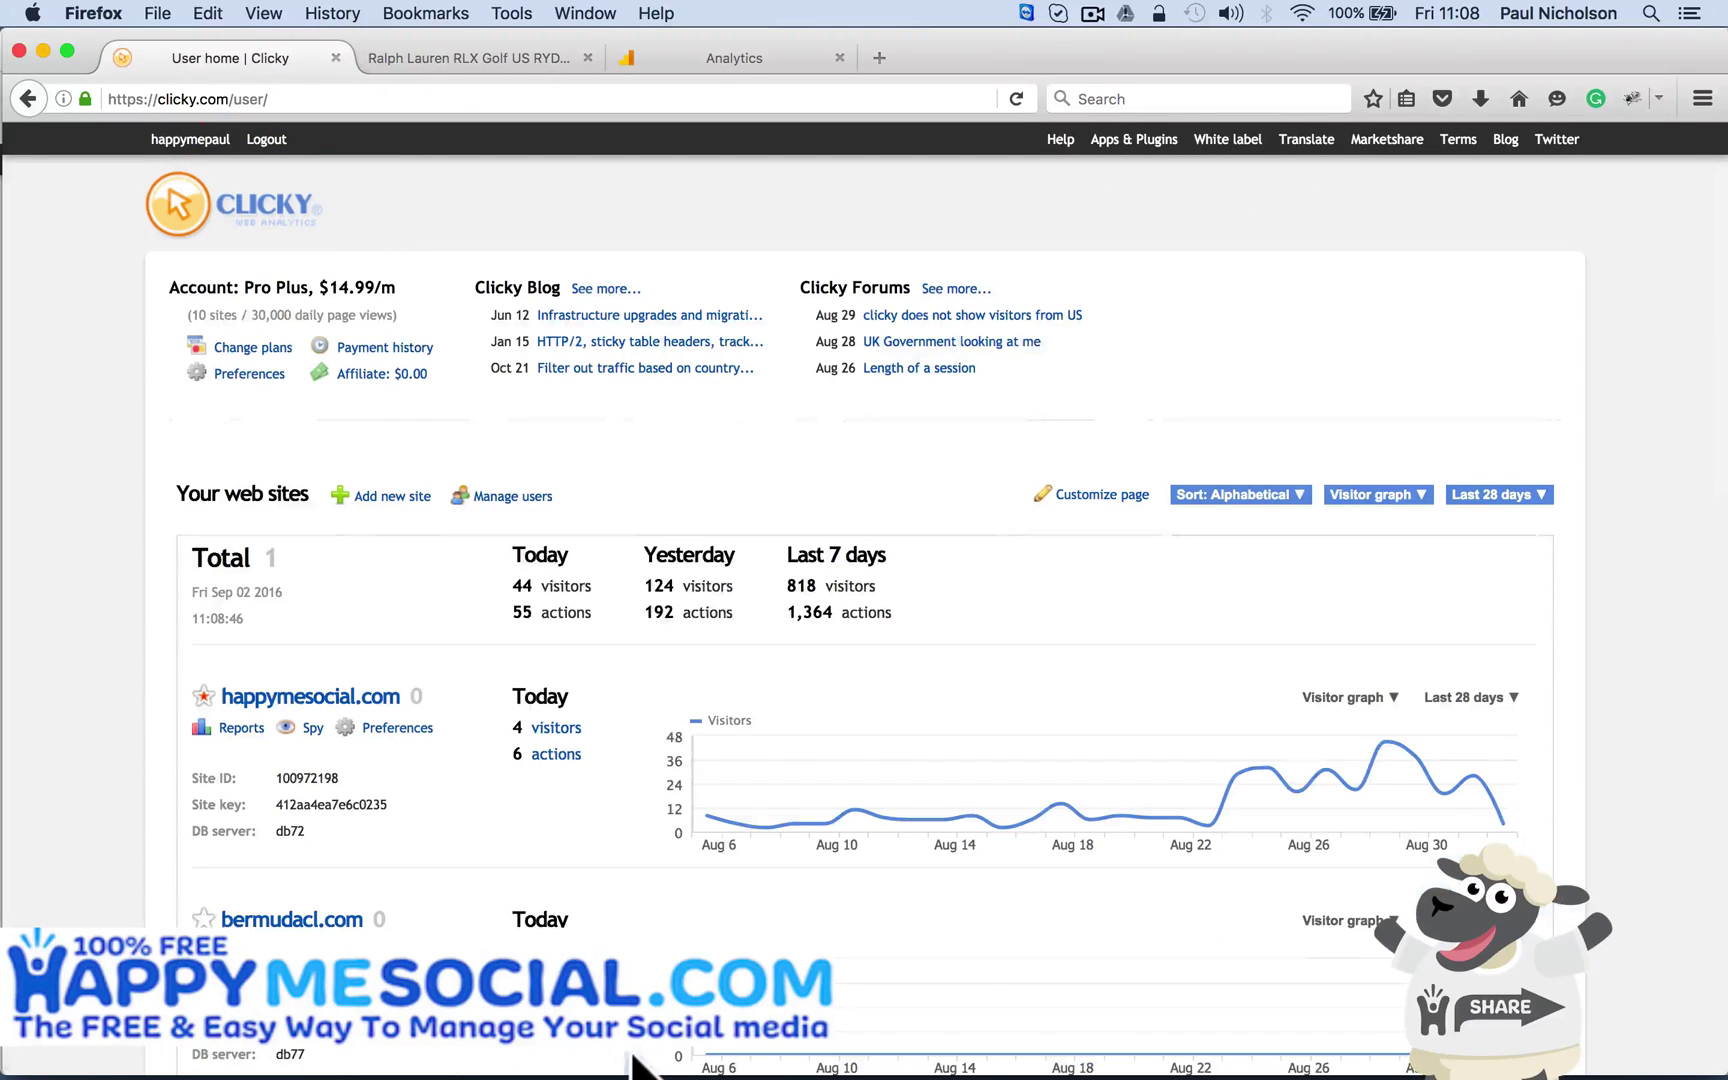
scroll(353, 781, down, 3)
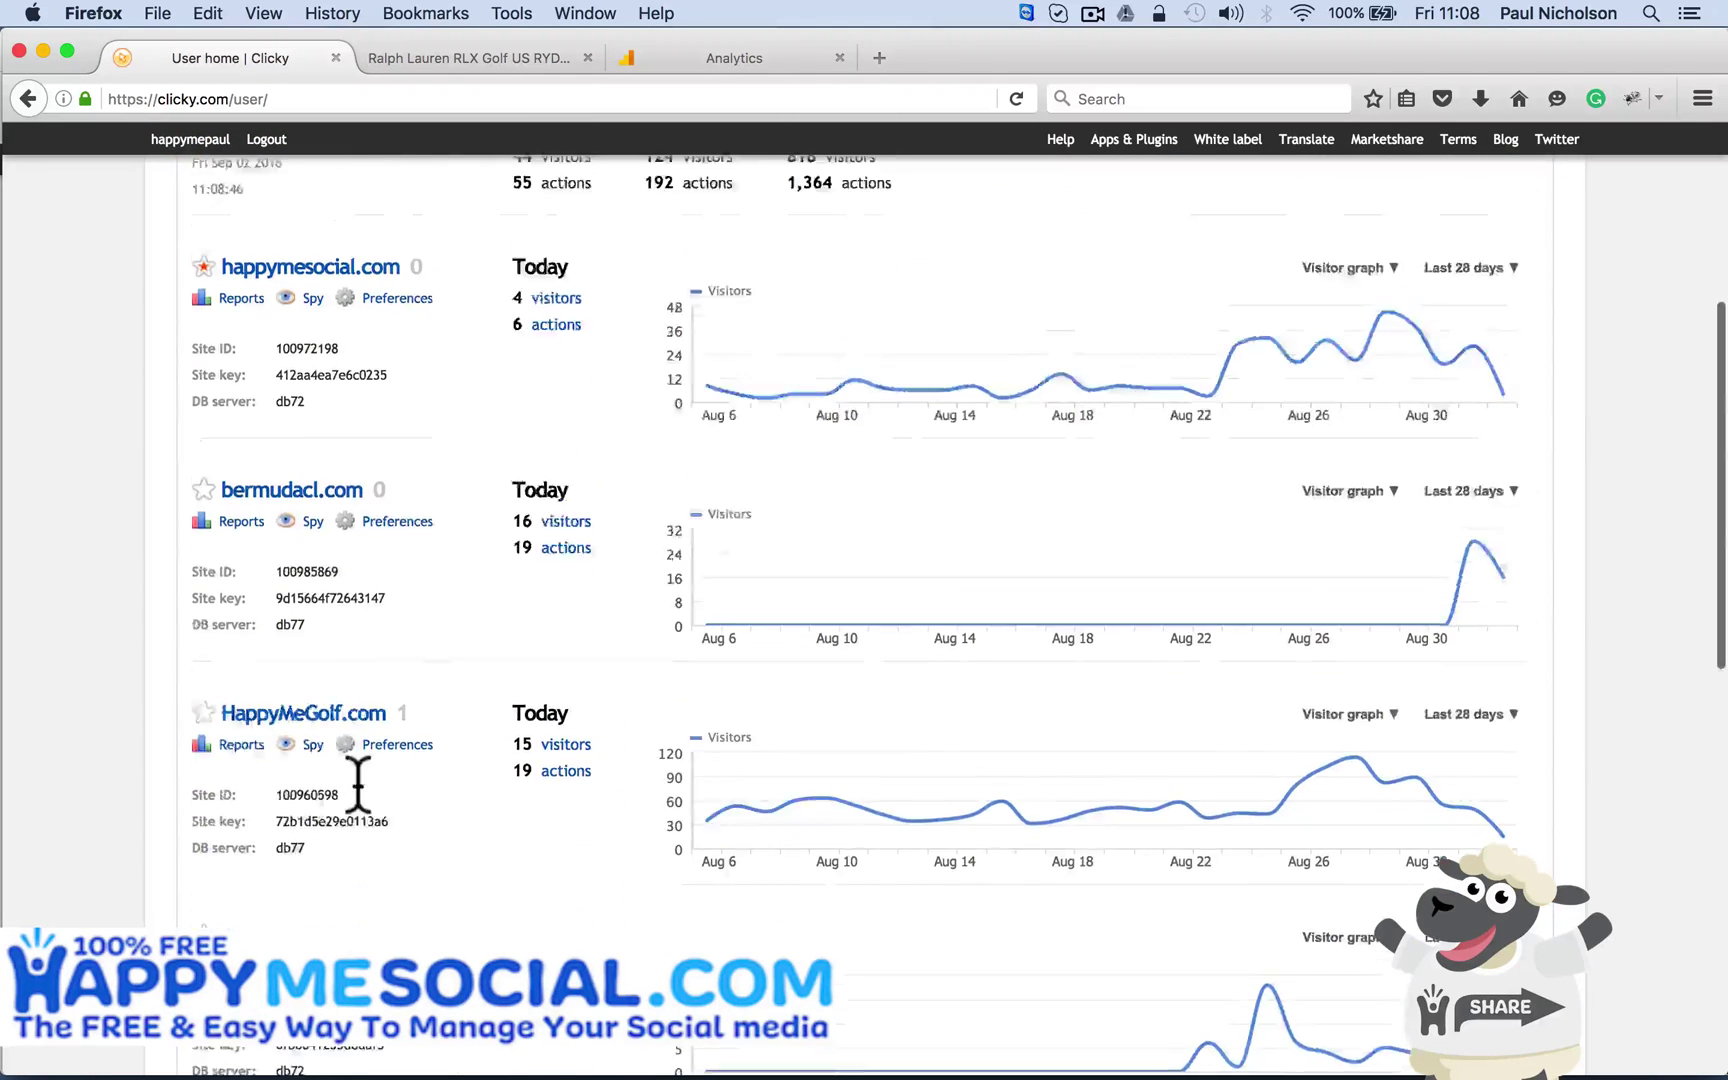
scroll(354, 780, down, 3)
scroll(351, 405, down, 4)
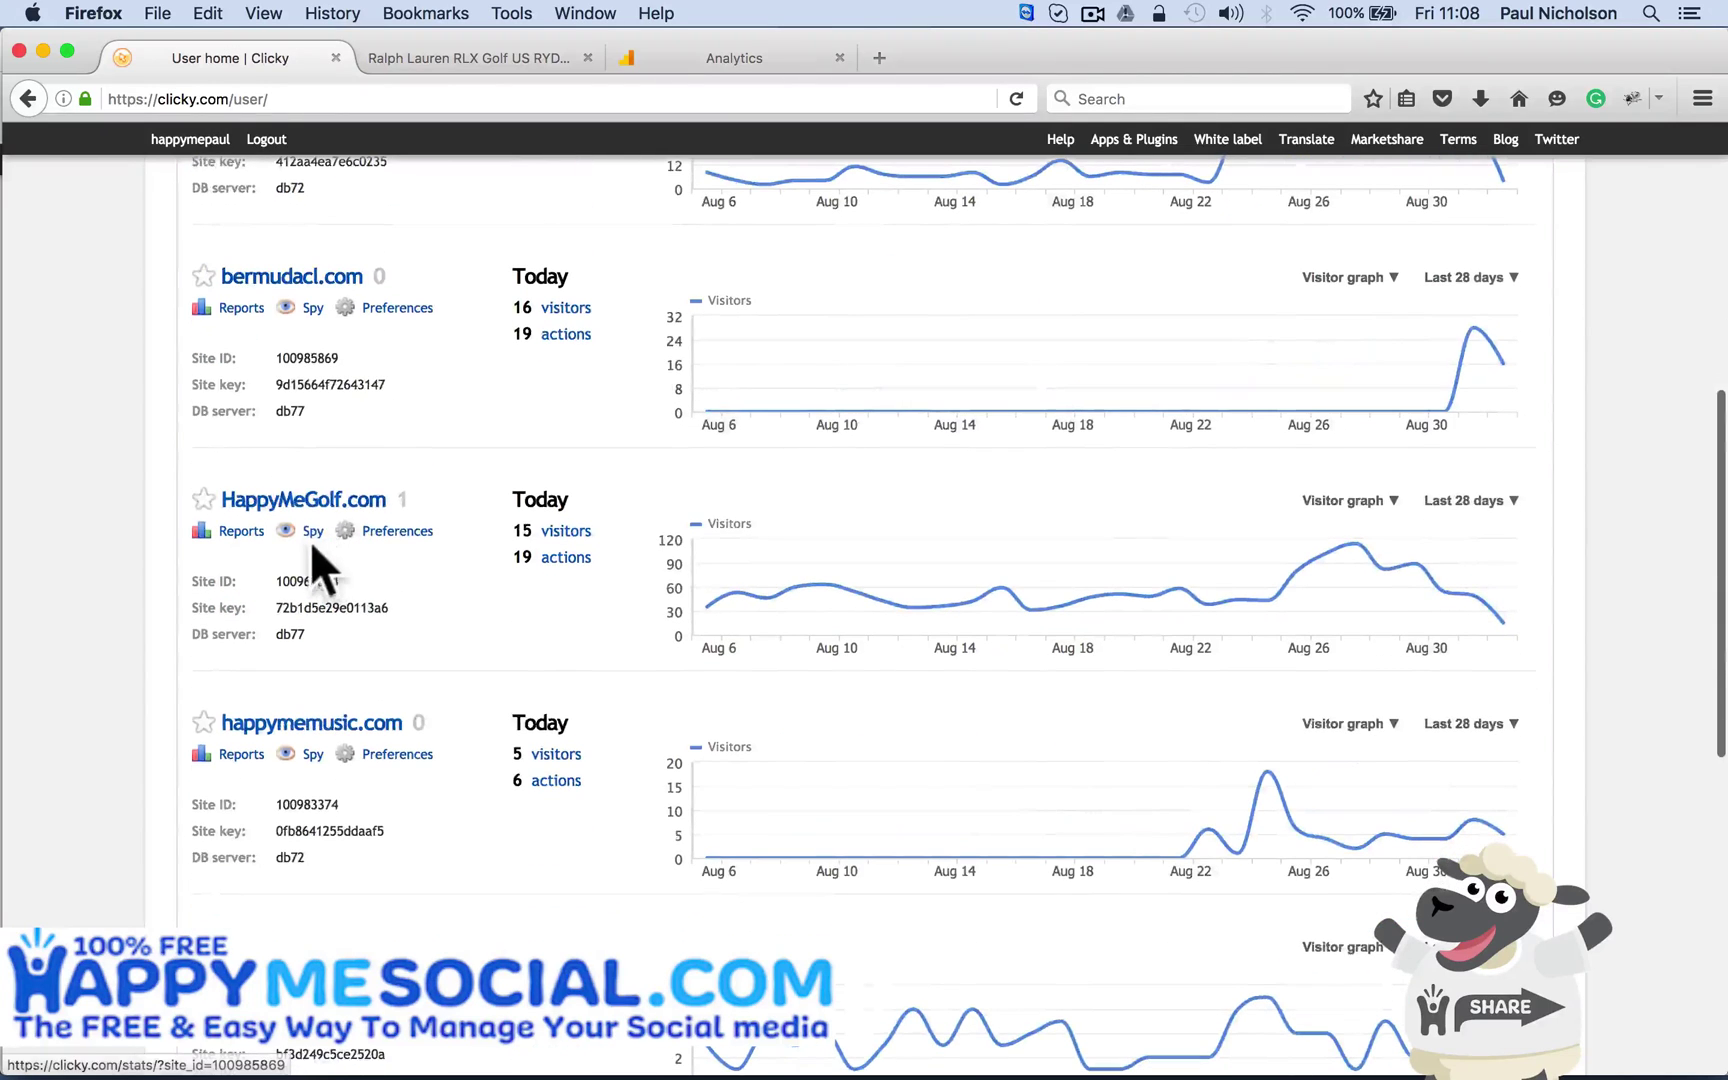
click(308, 534)
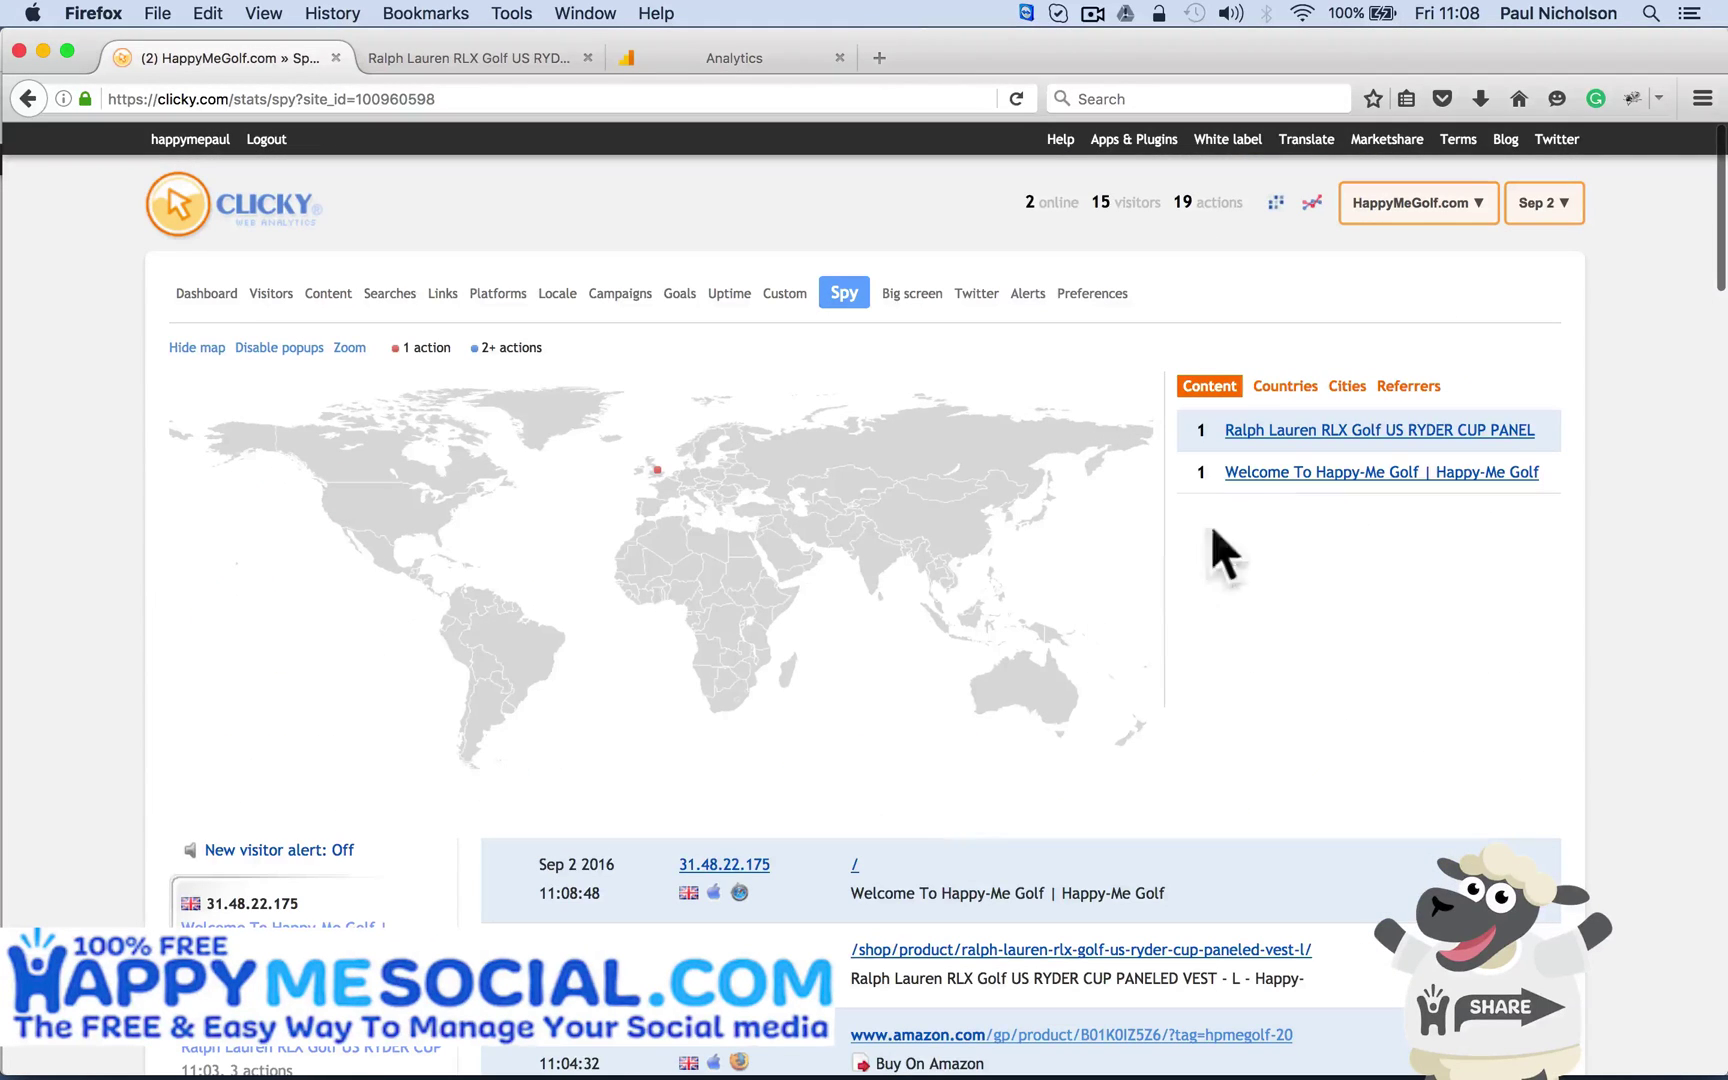
click(1344, 387)
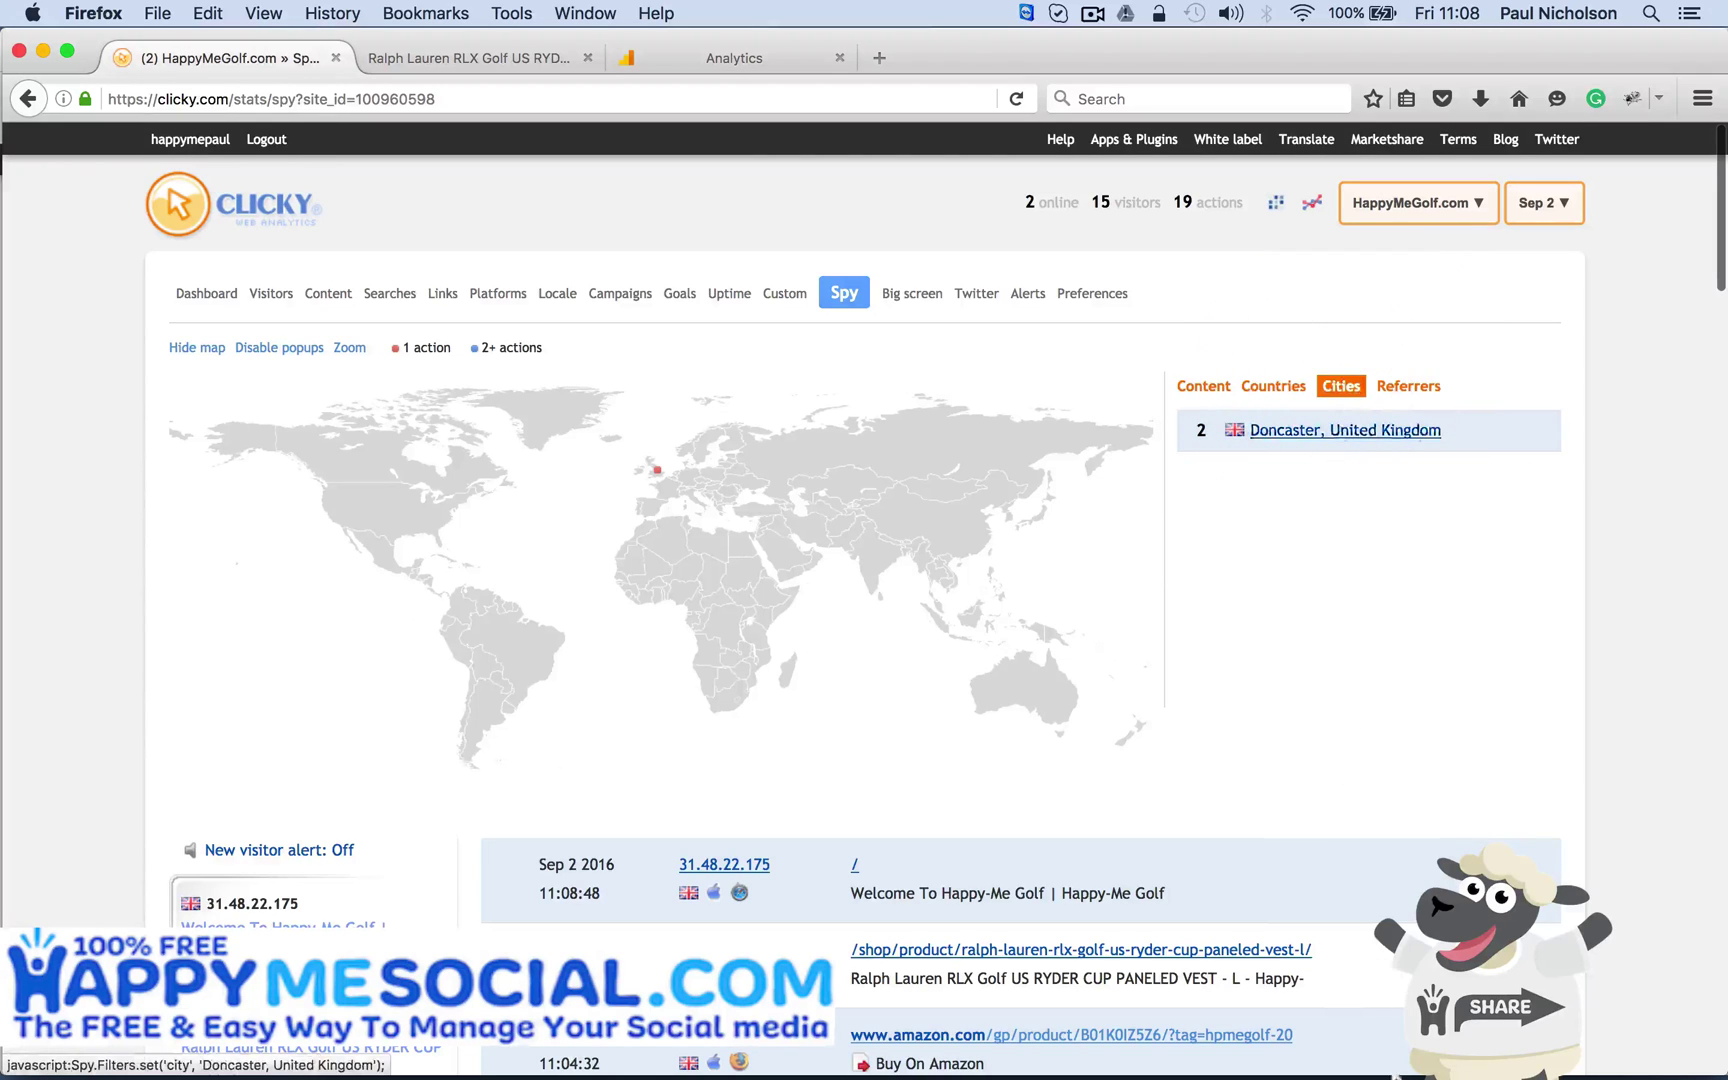
In Safari, read the How to shape your shots in golf article, then return to Clicky
click(658, 1050)
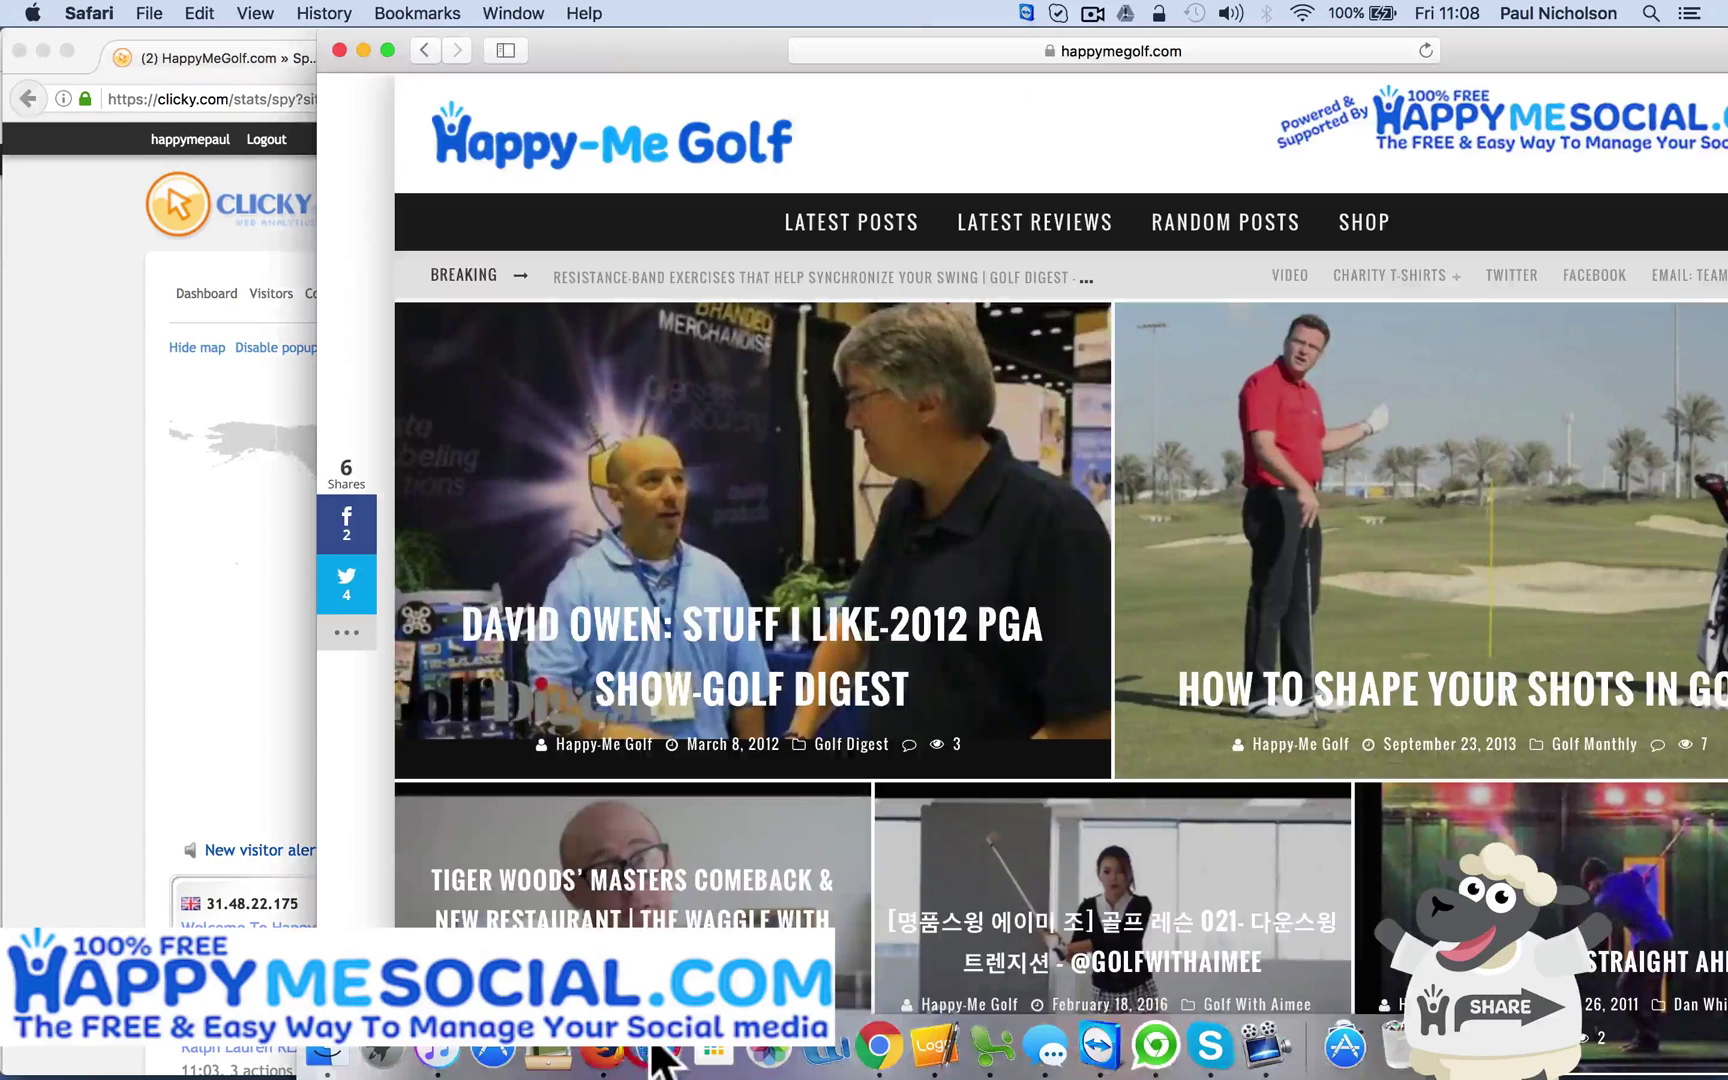
click(1225, 535)
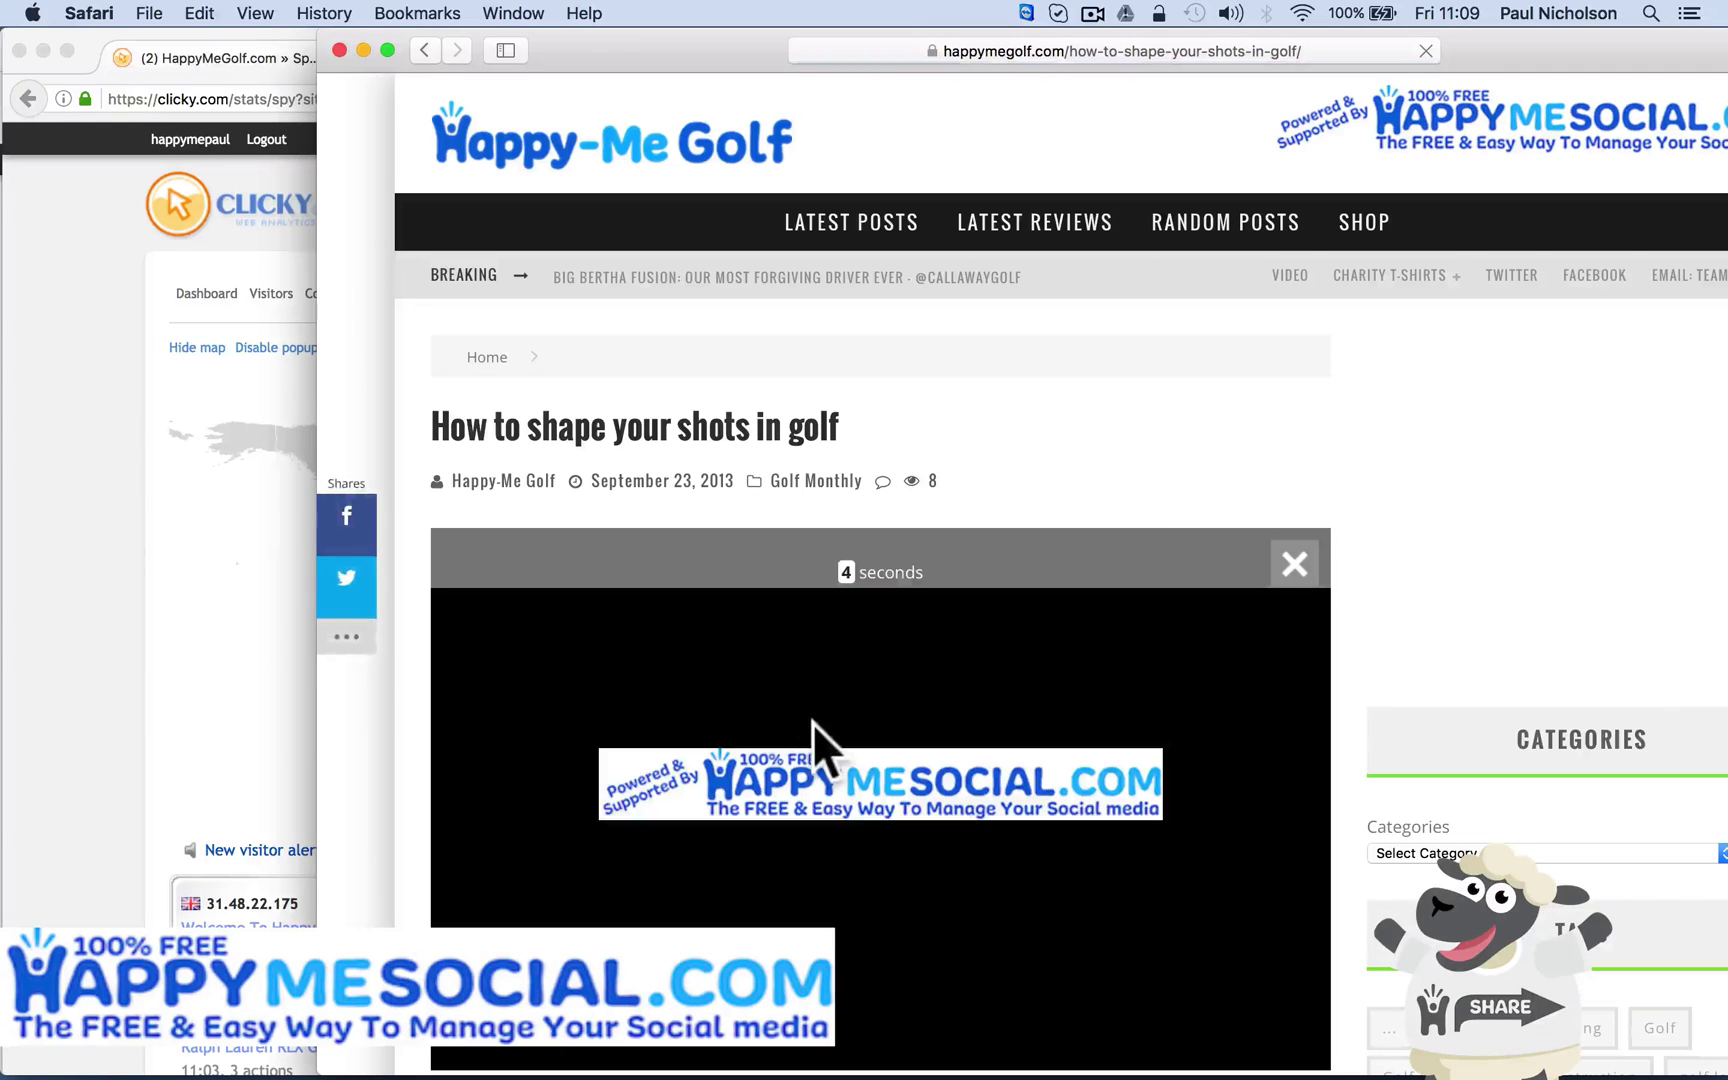
click(60, 631)
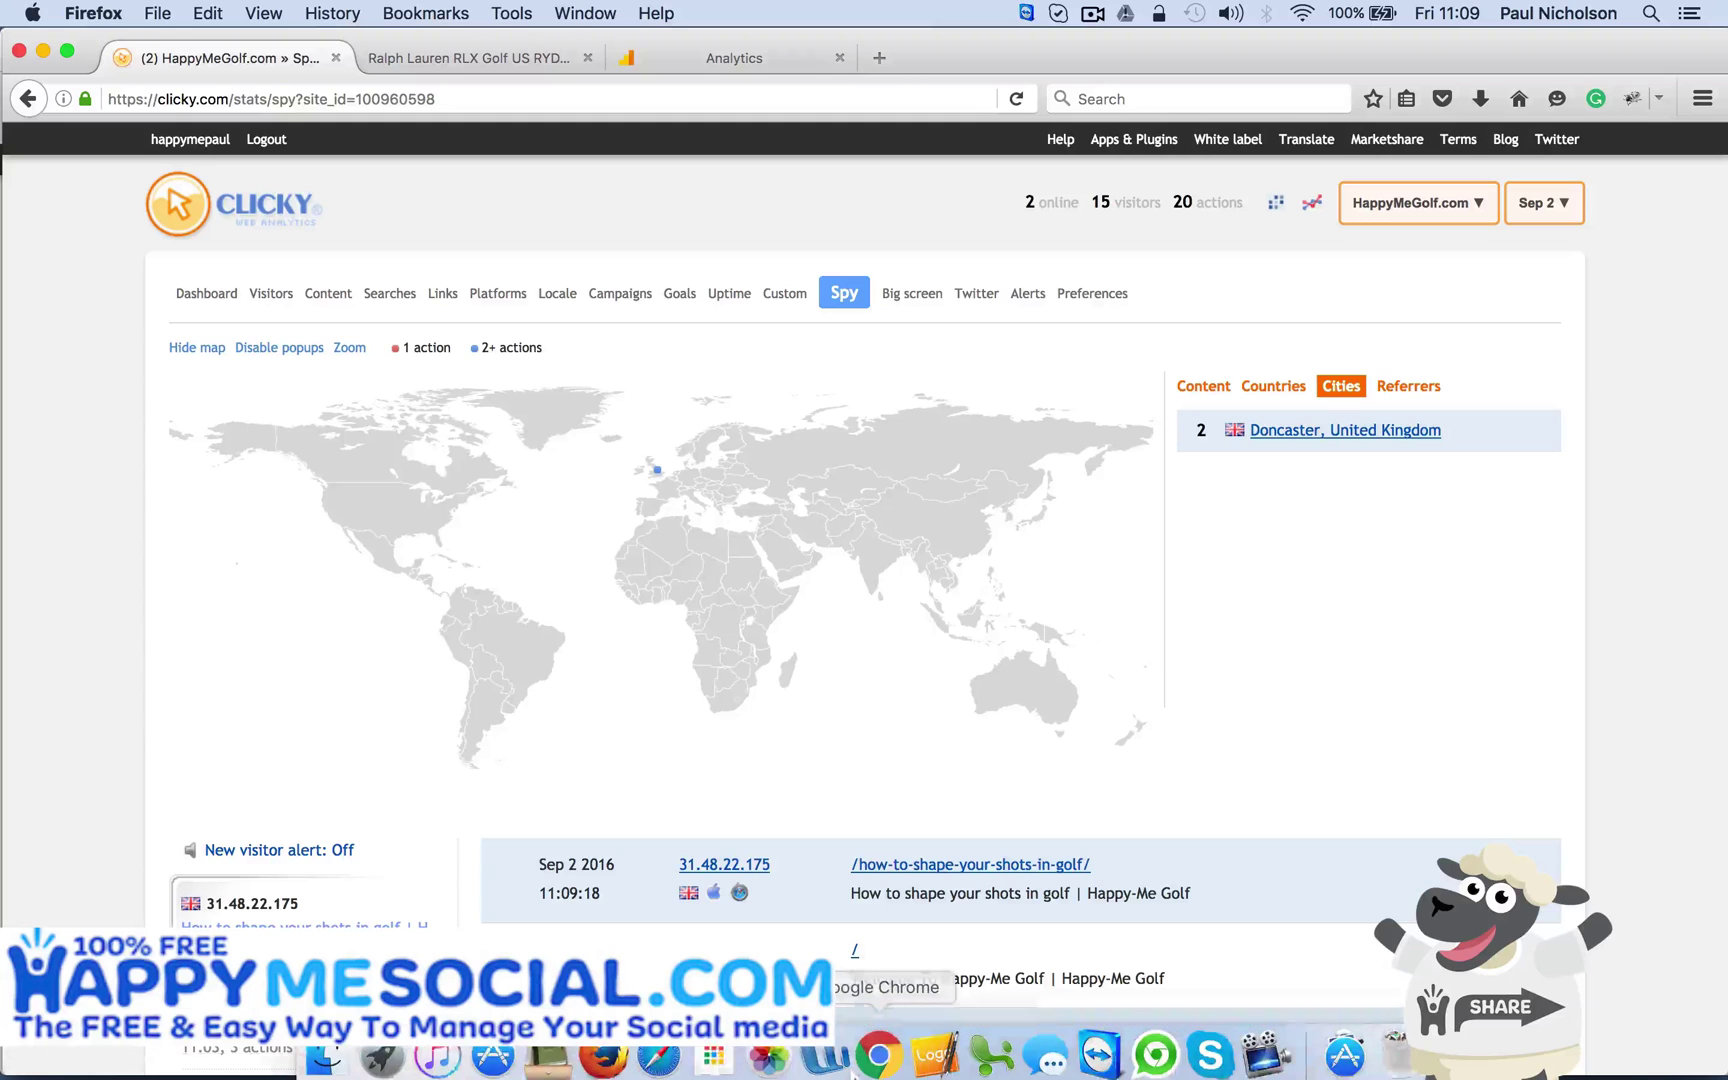
mouse_move(878, 1045)
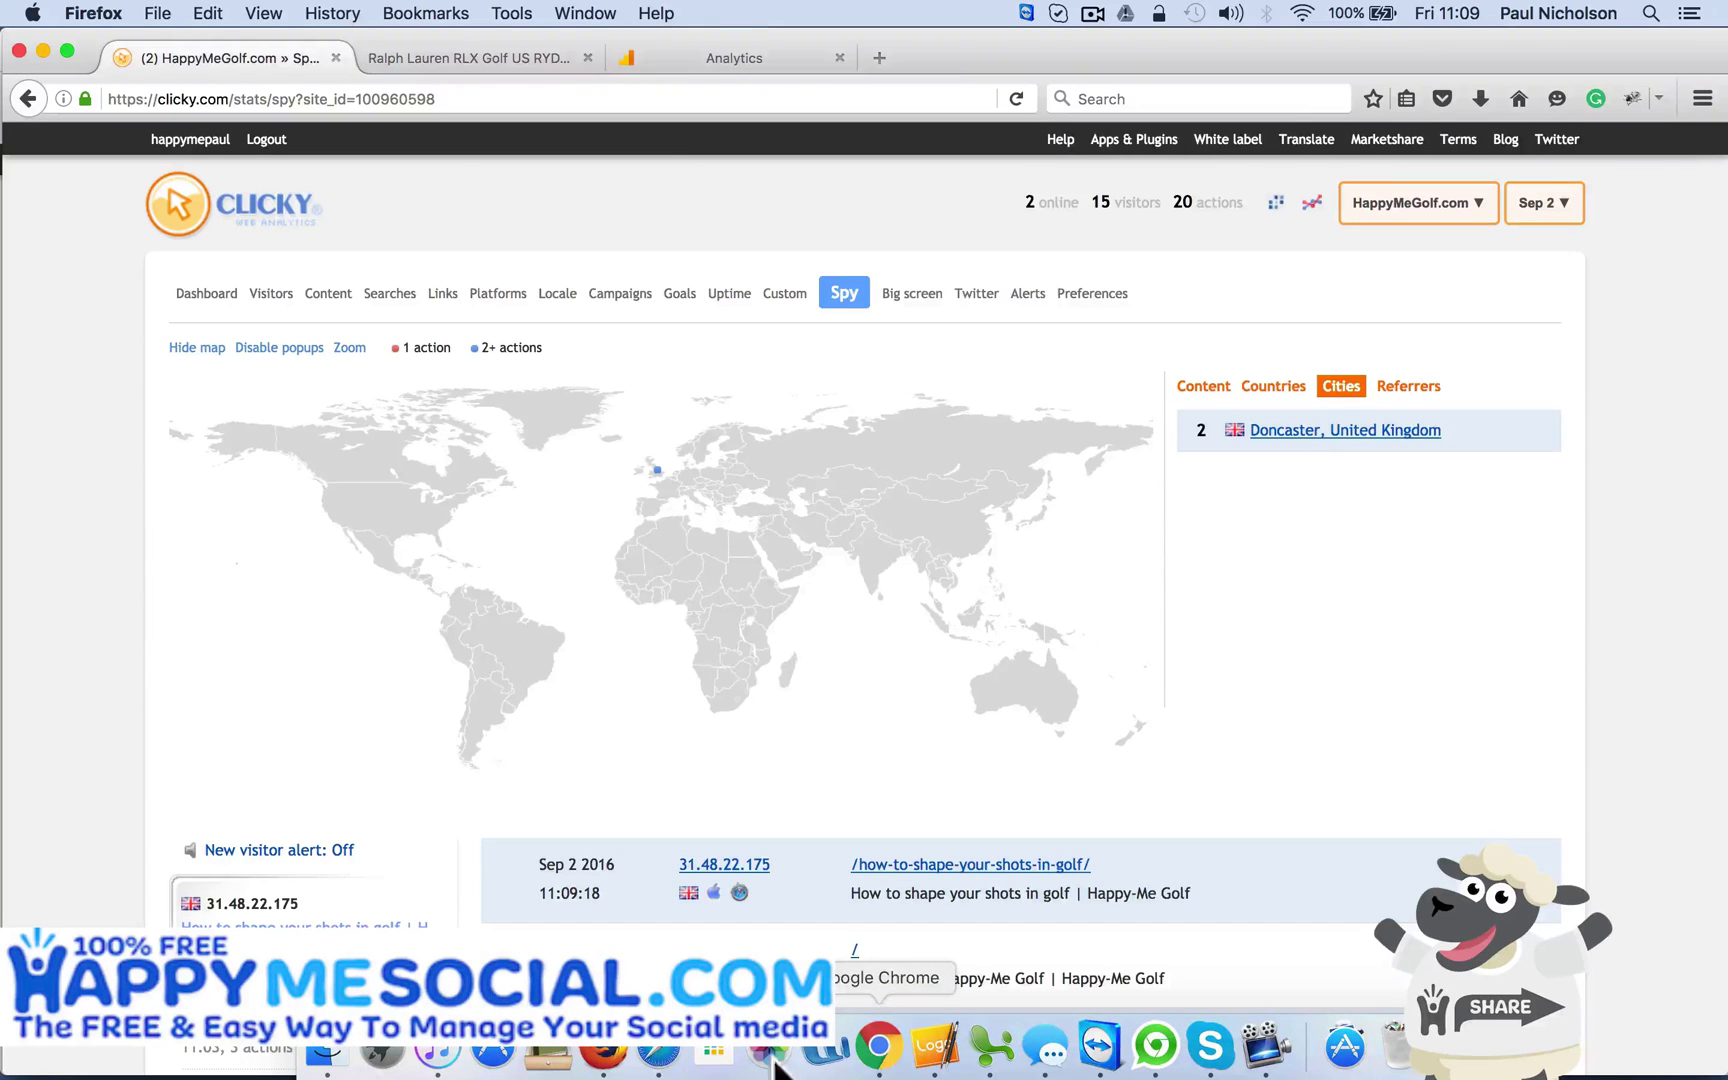
Accept the 'Yes, I Want Access!' HappyMeSocial offer in Safari, then return to Clicky
click(658, 1047)
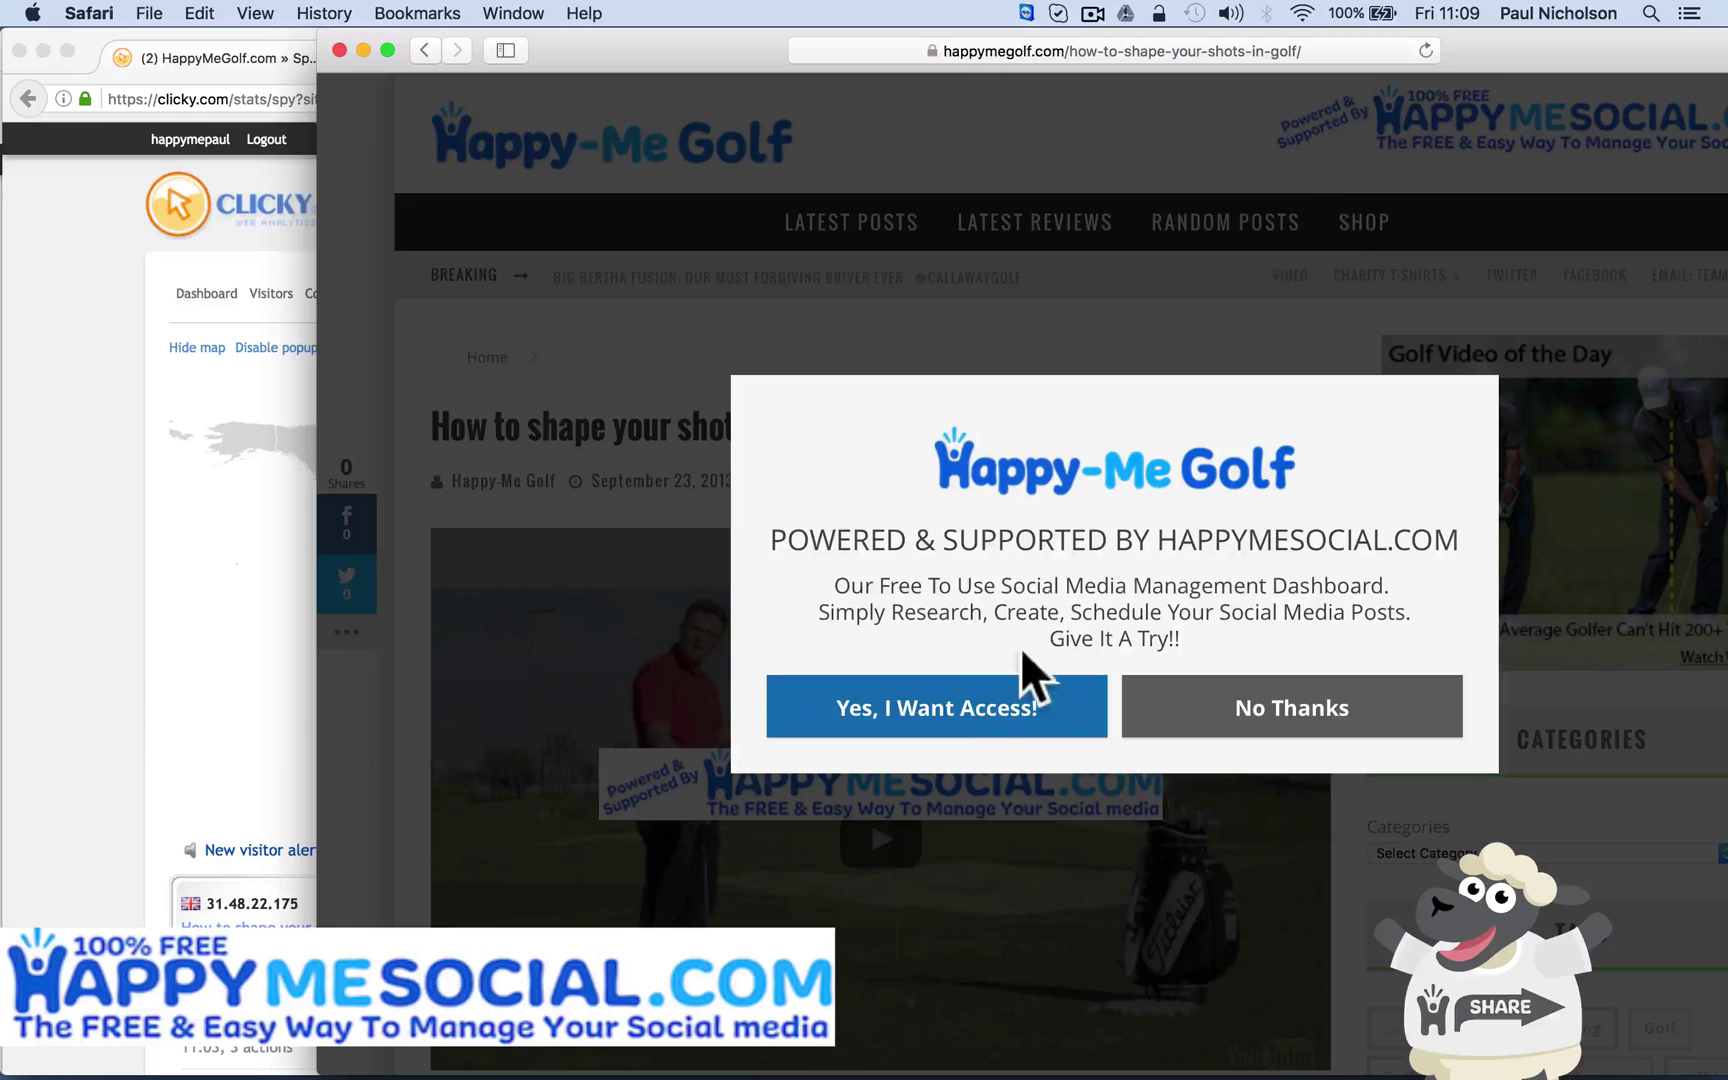
click(972, 730)
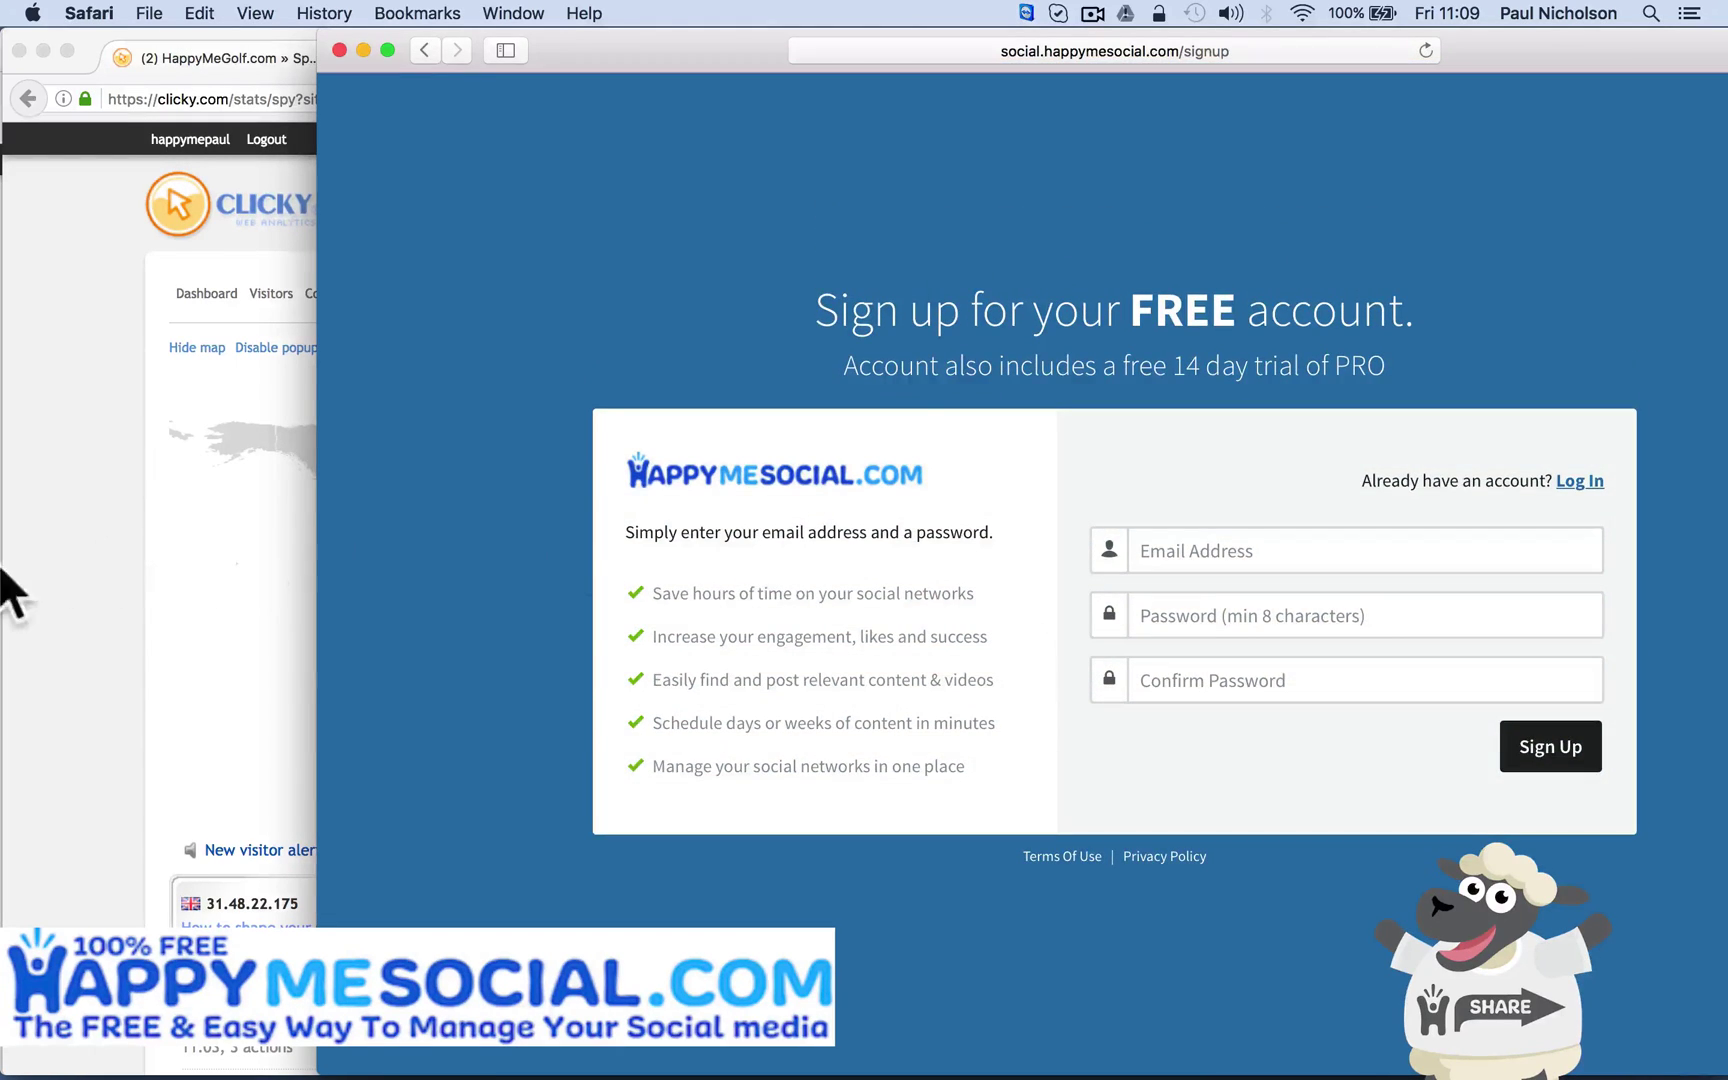
click(10, 591)
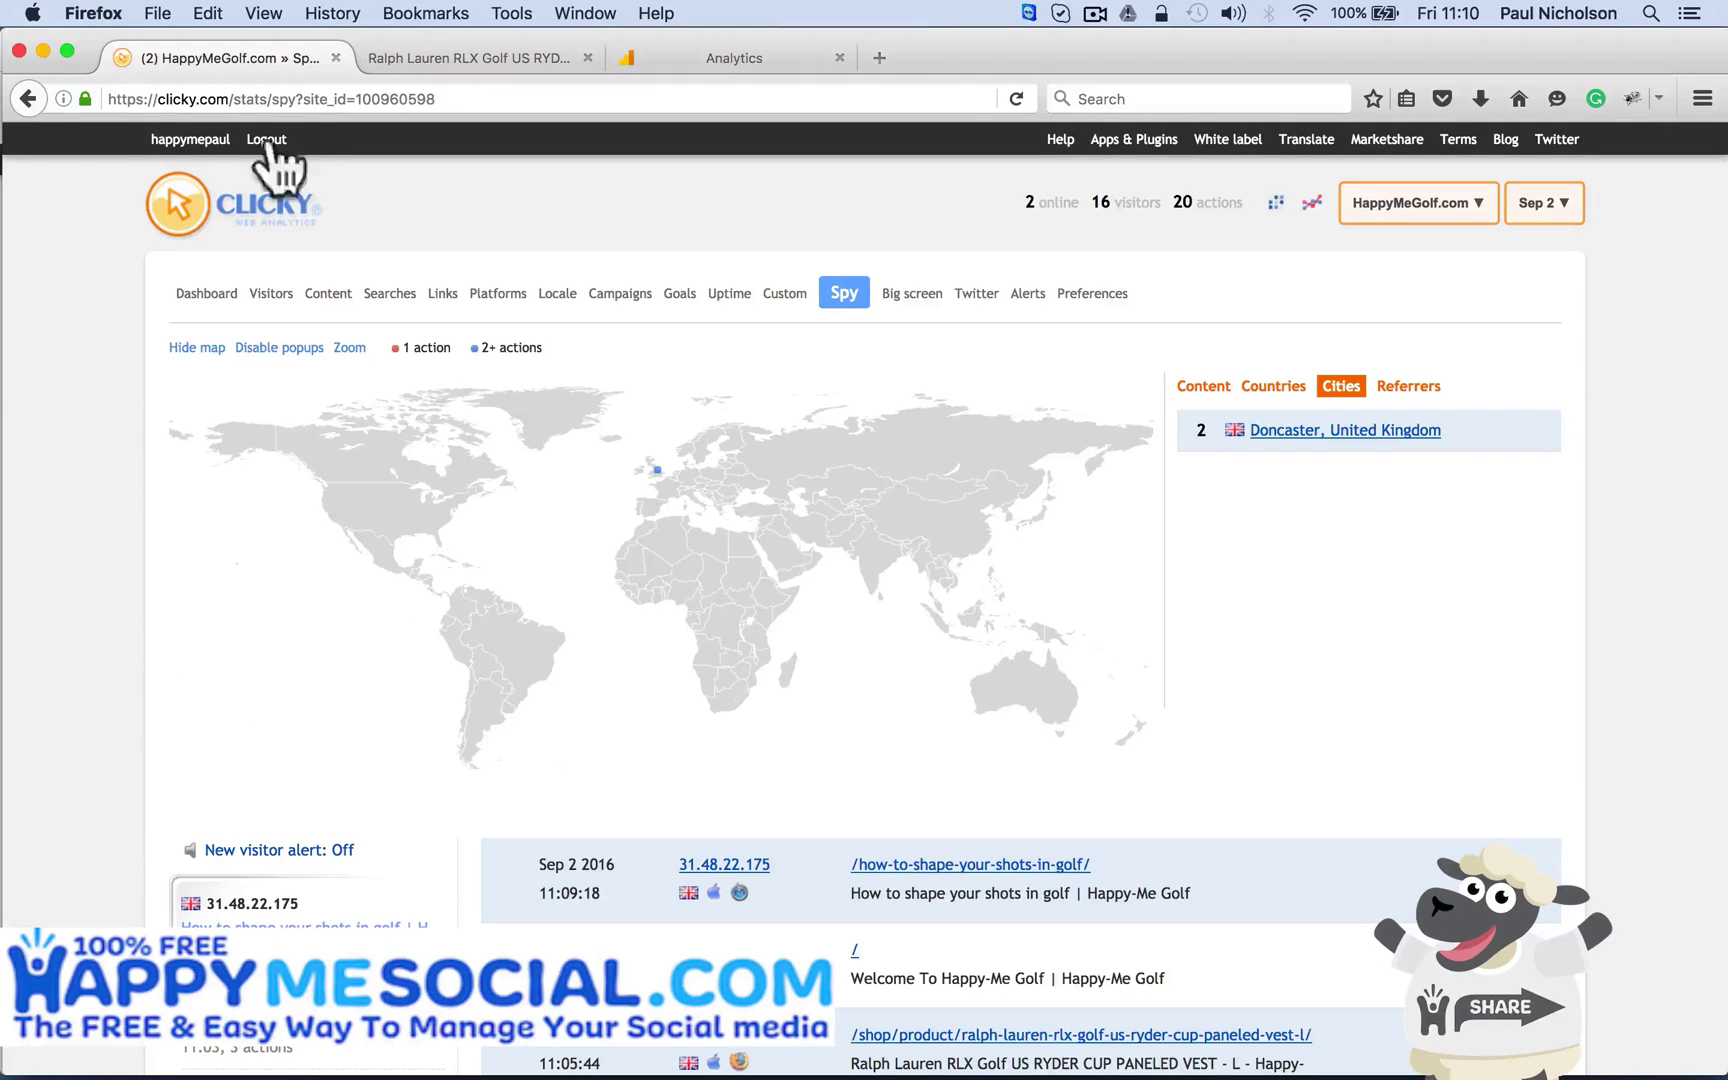
Refresh Spy, check happymesocial.com's visitor cities, then go back to the all-sites overview
click(1016, 95)
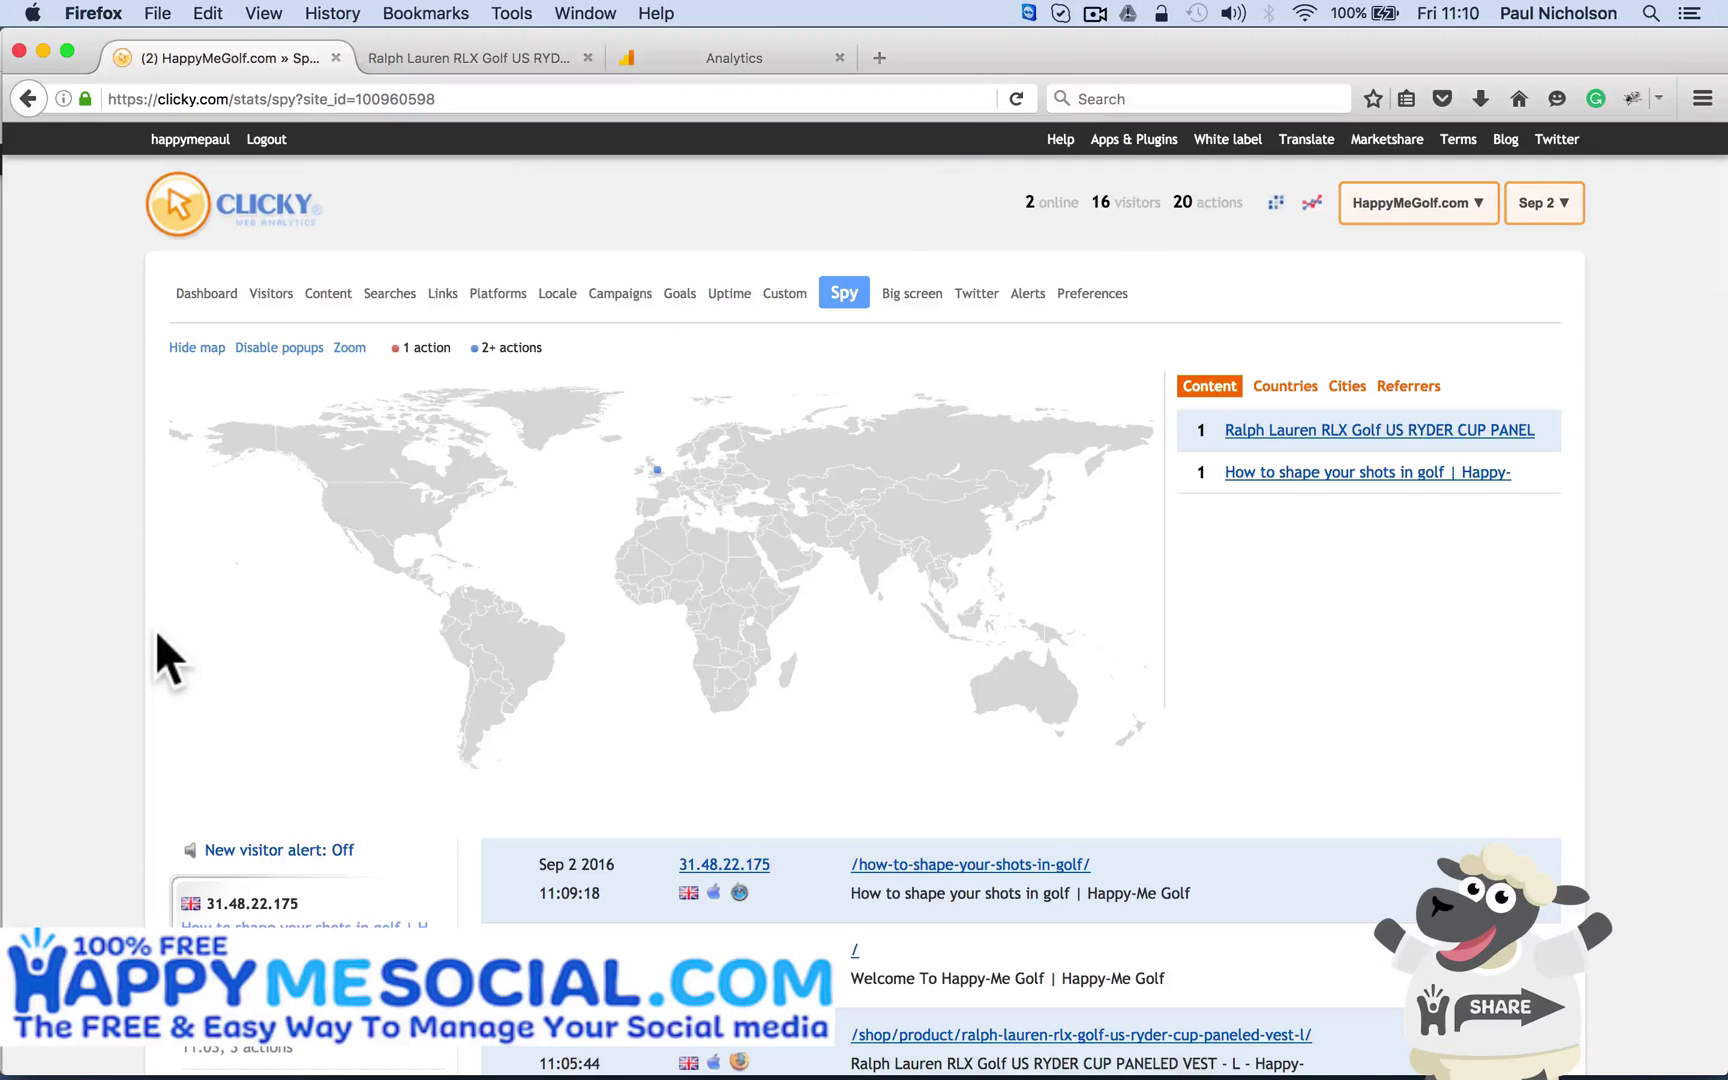
click(247, 219)
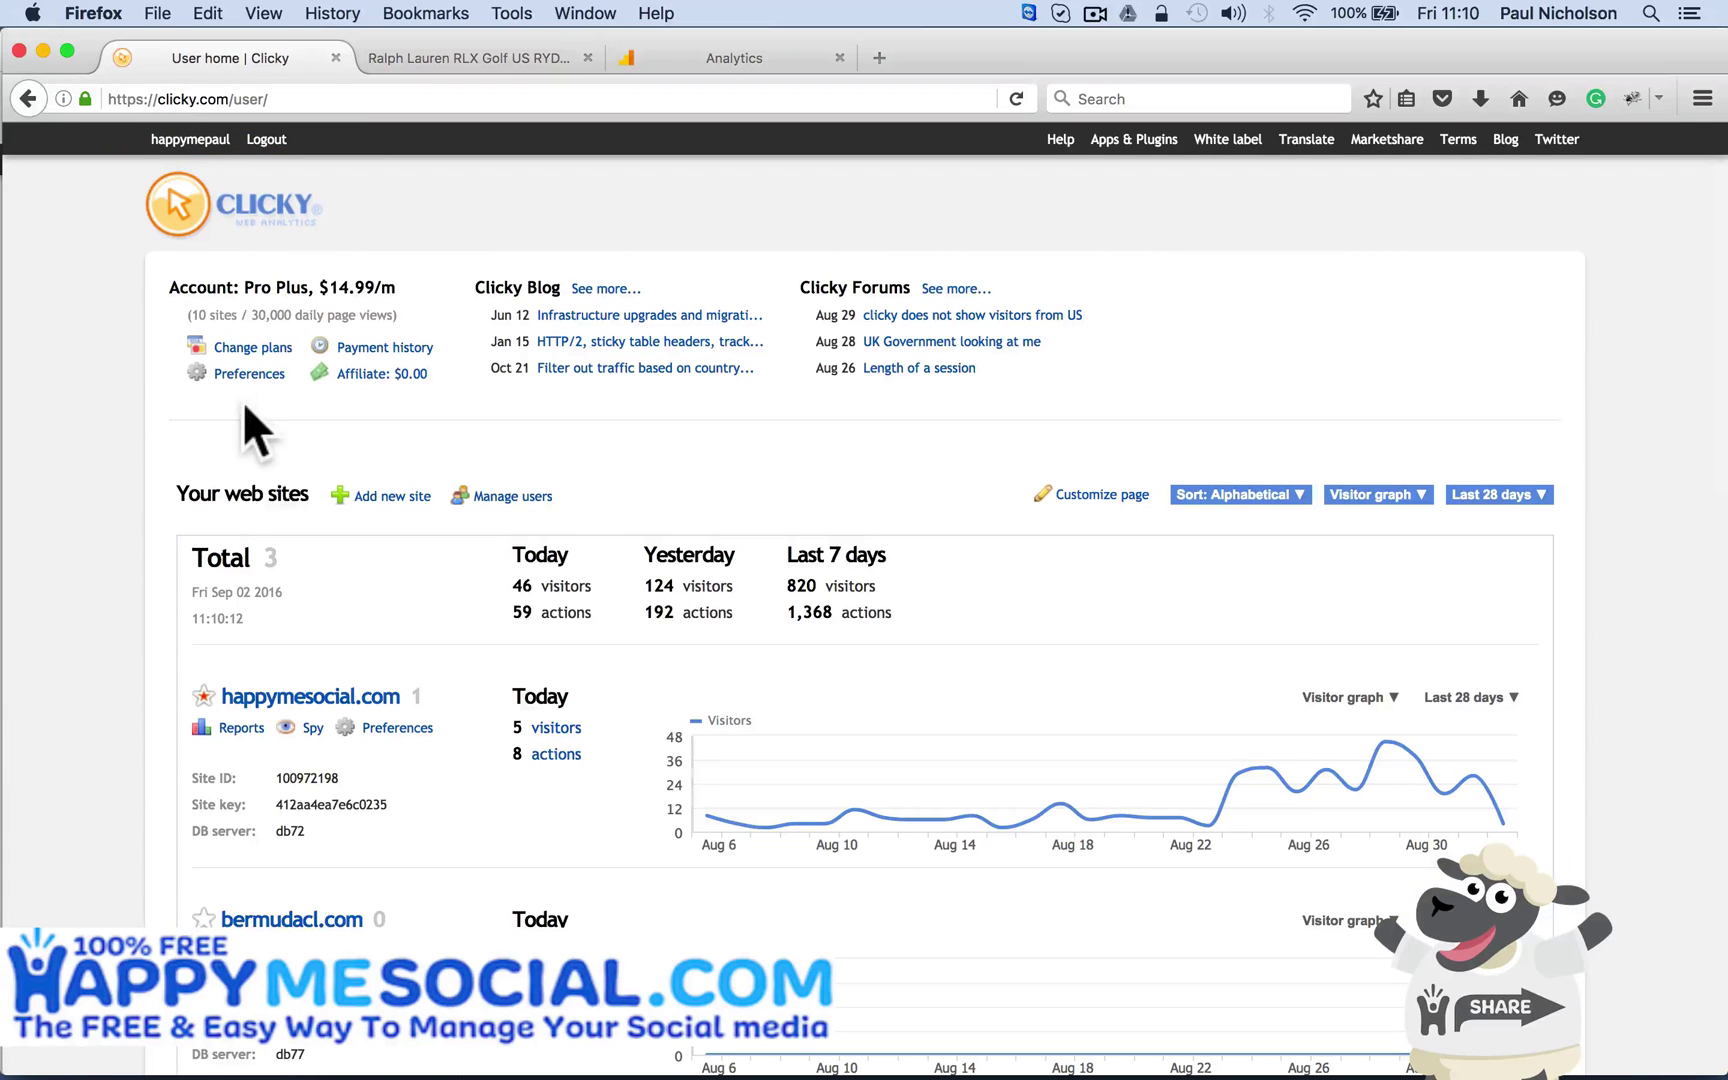
click(311, 728)
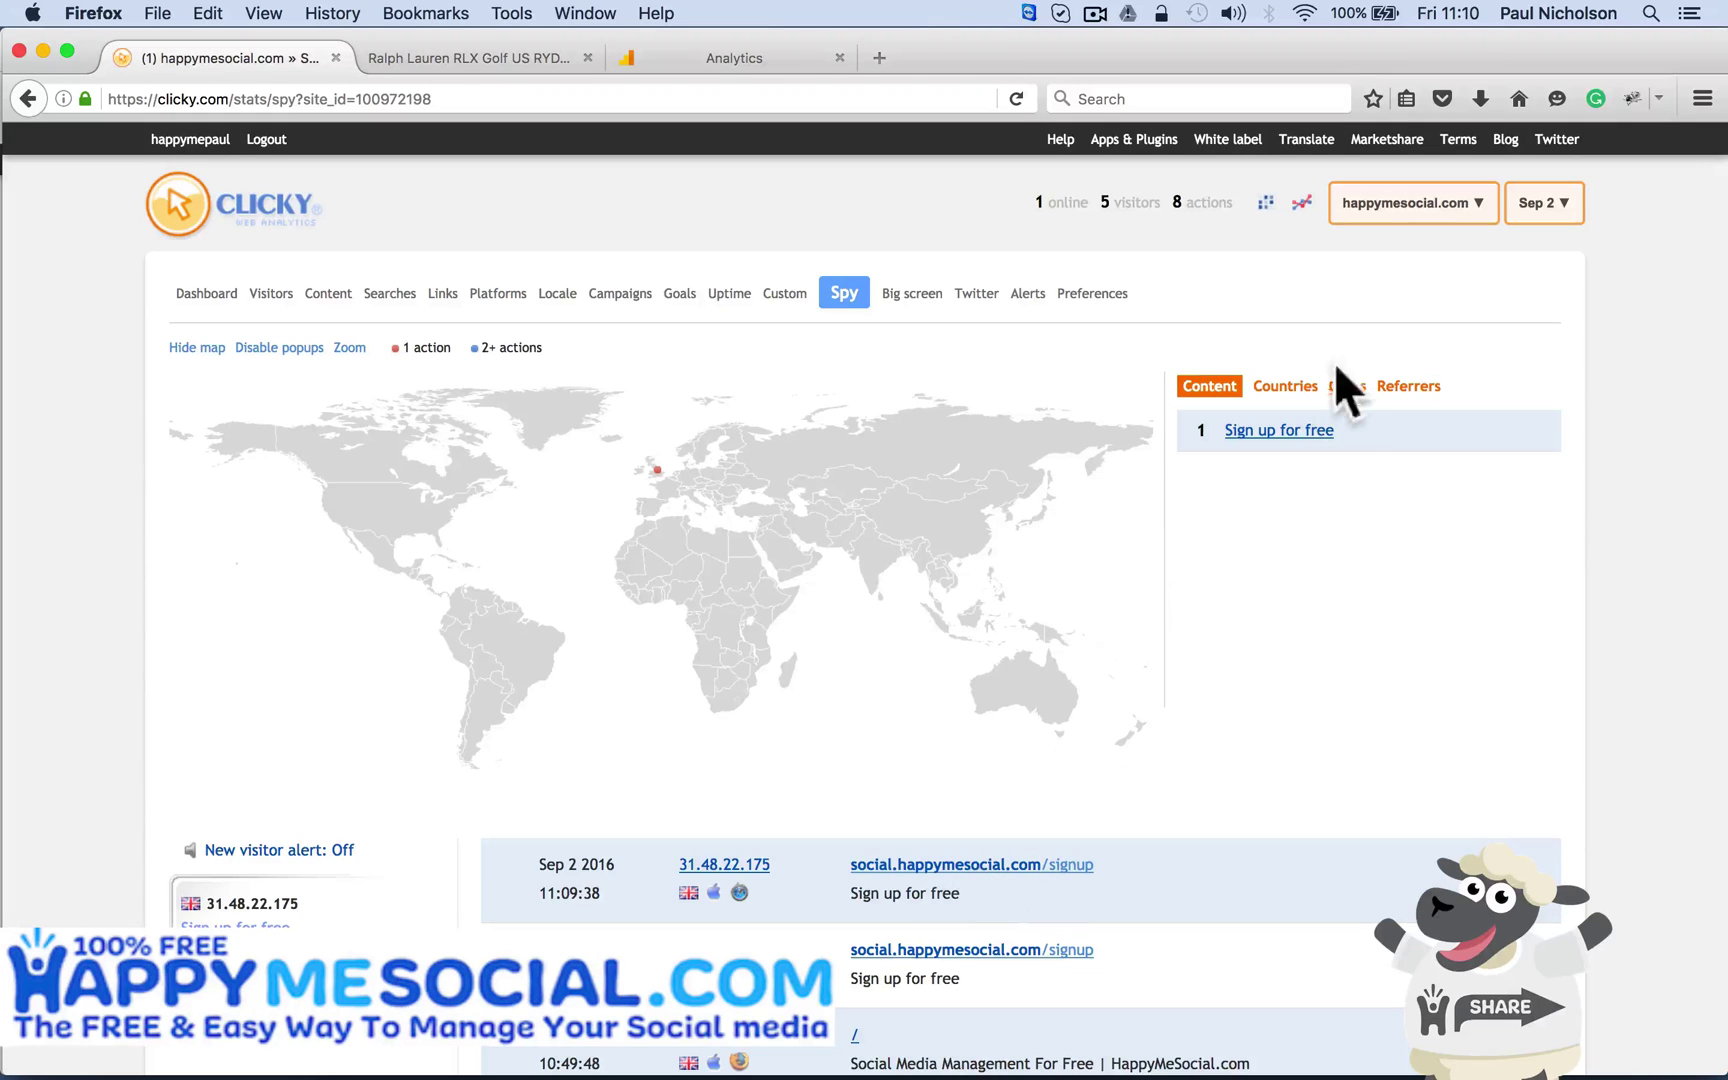
click(1344, 392)
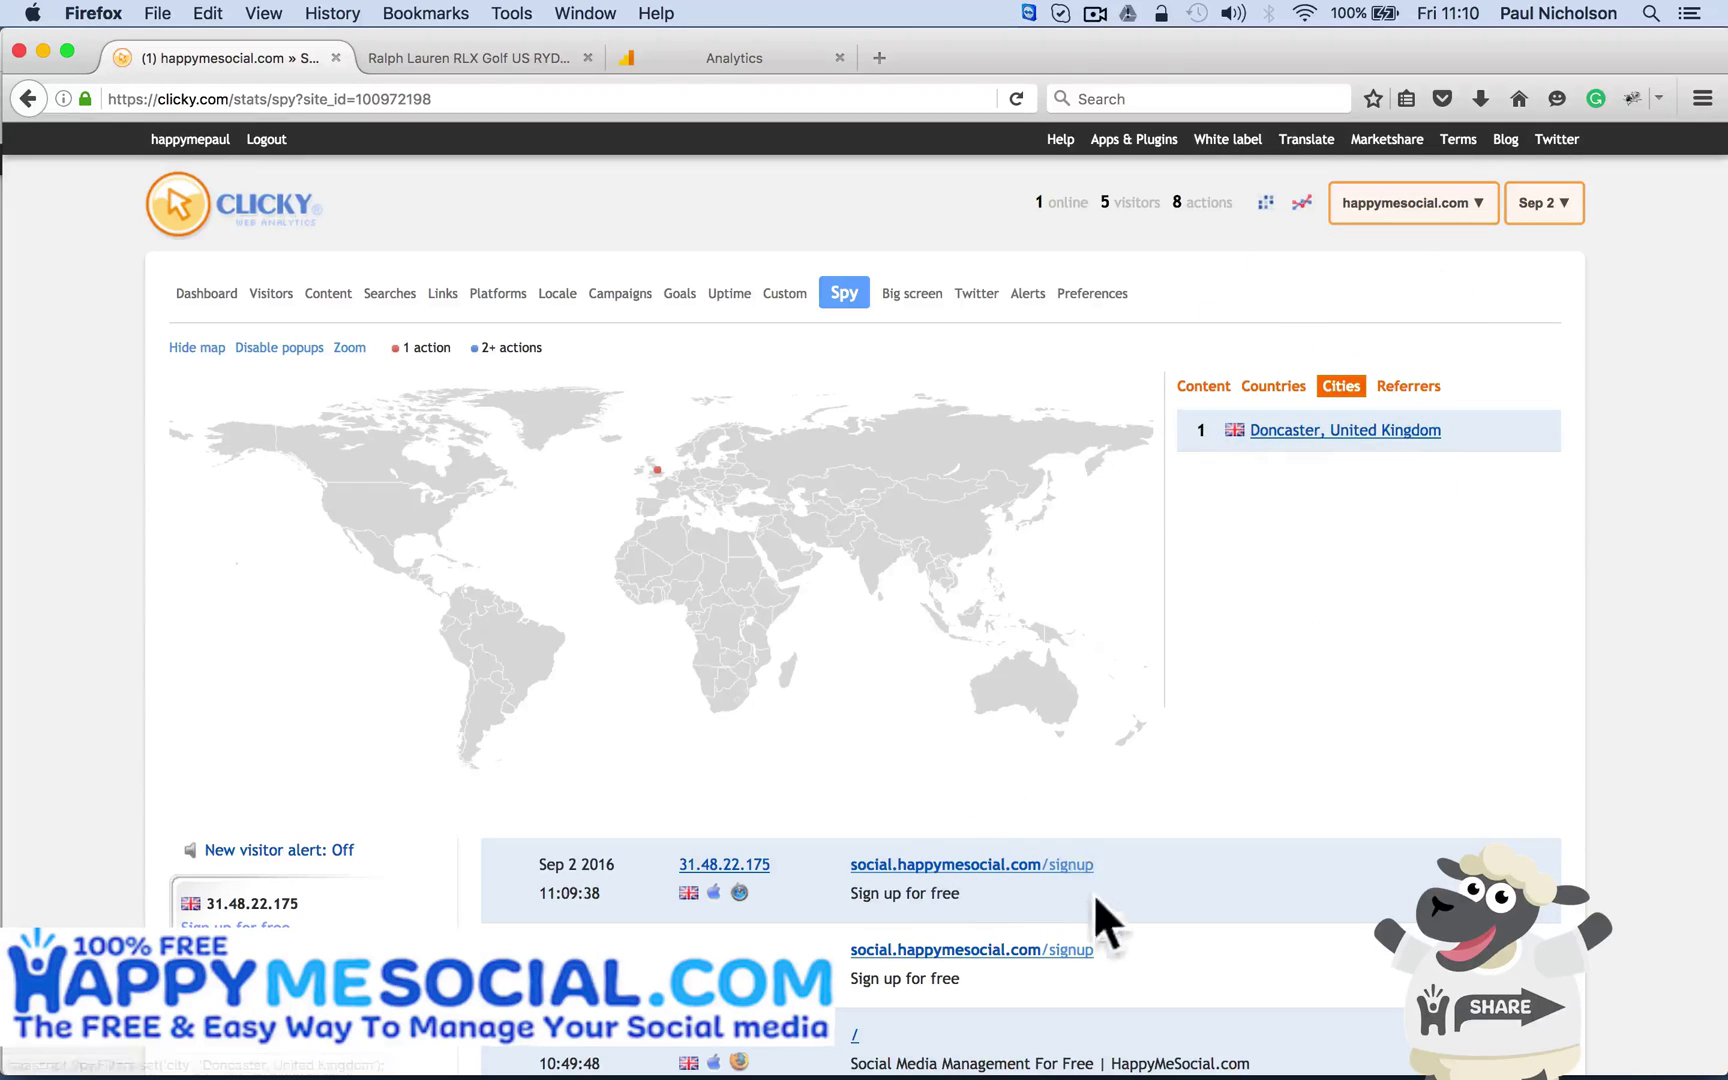
click(243, 216)
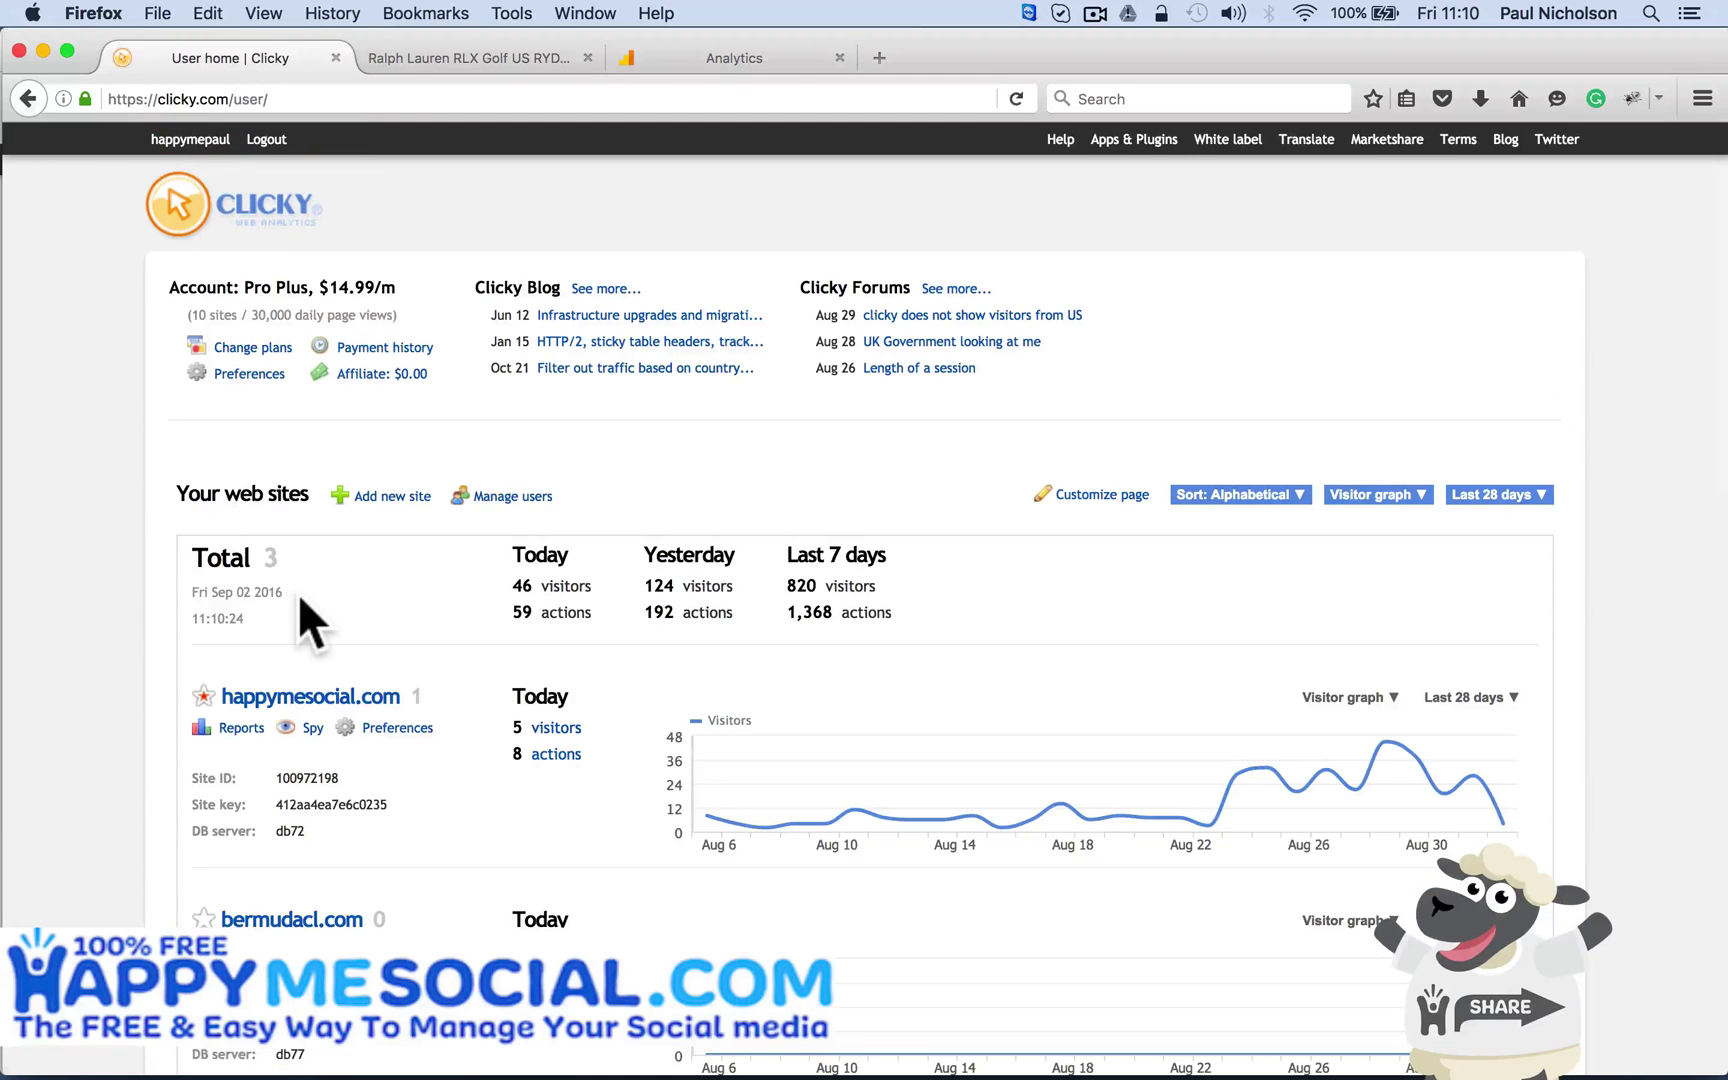
scroll(299, 593, down, 1)
scroll(298, 593, down, 3)
scroll(299, 592, down, 4)
scroll(299, 593, down, 4)
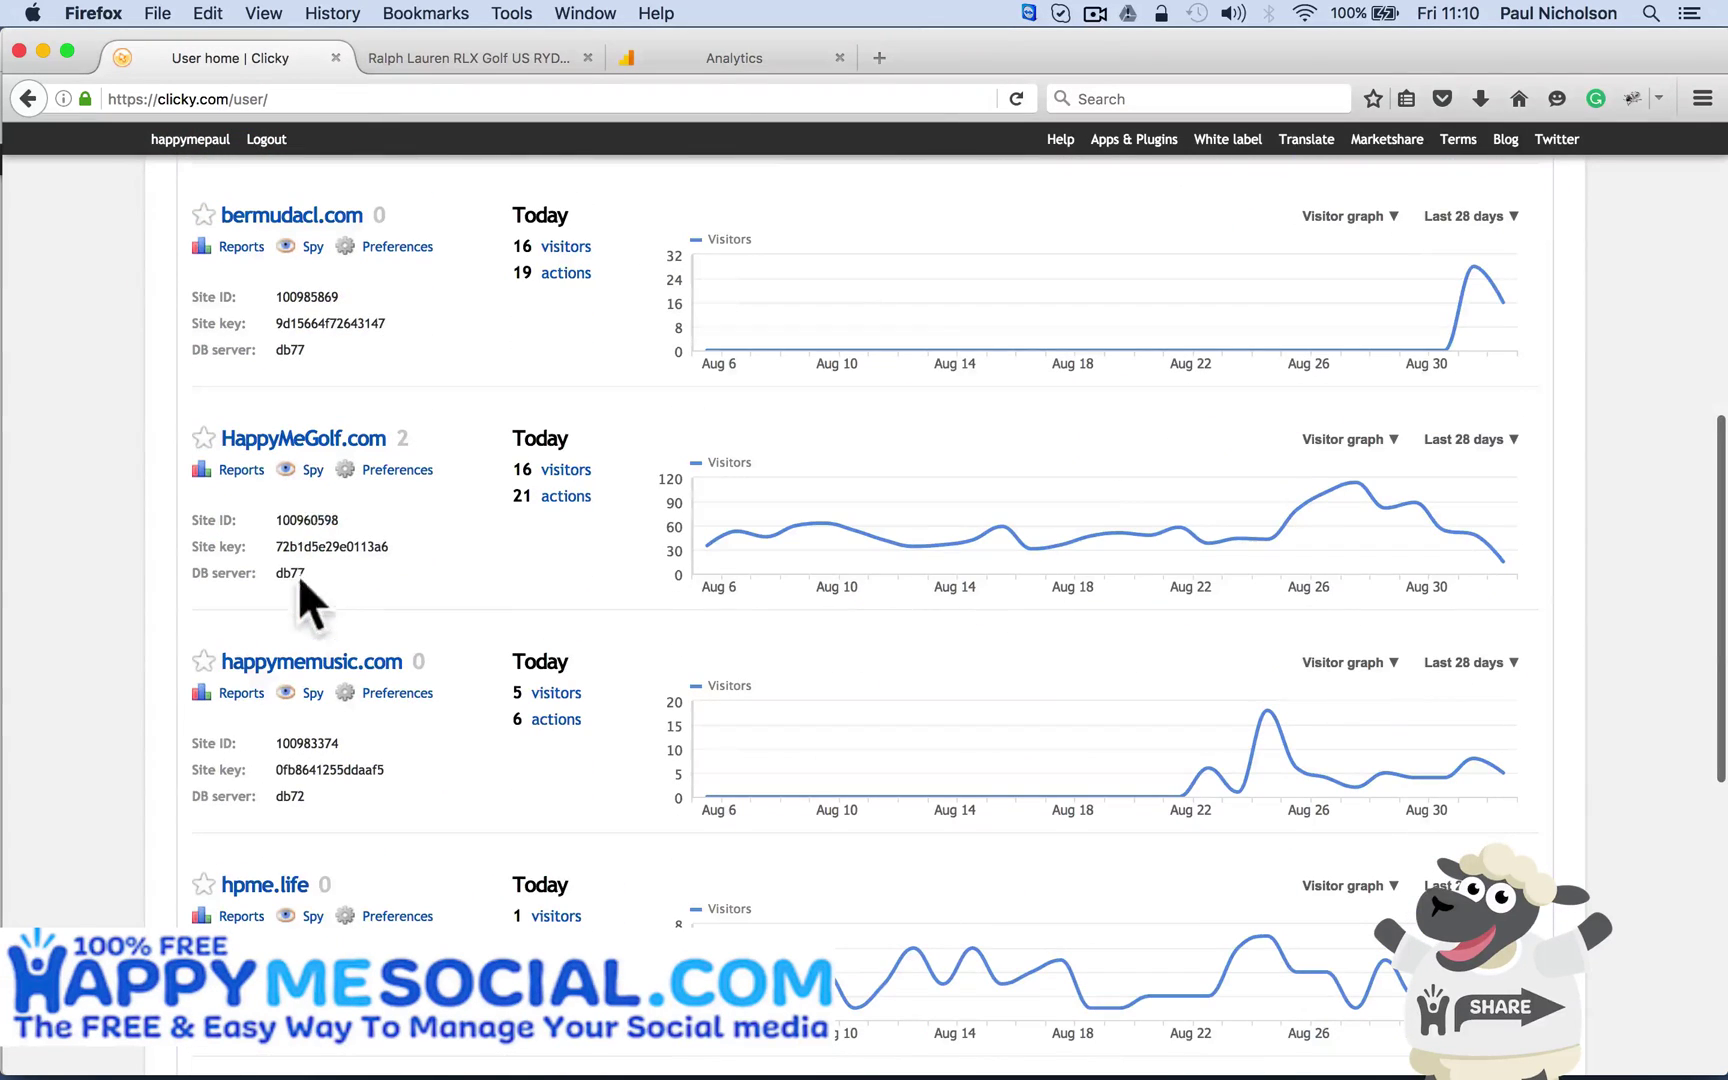
Browse HappyMeGolf.com's Spy visitor list, then switch to happymesocial.com's live Spy view
click(312, 470)
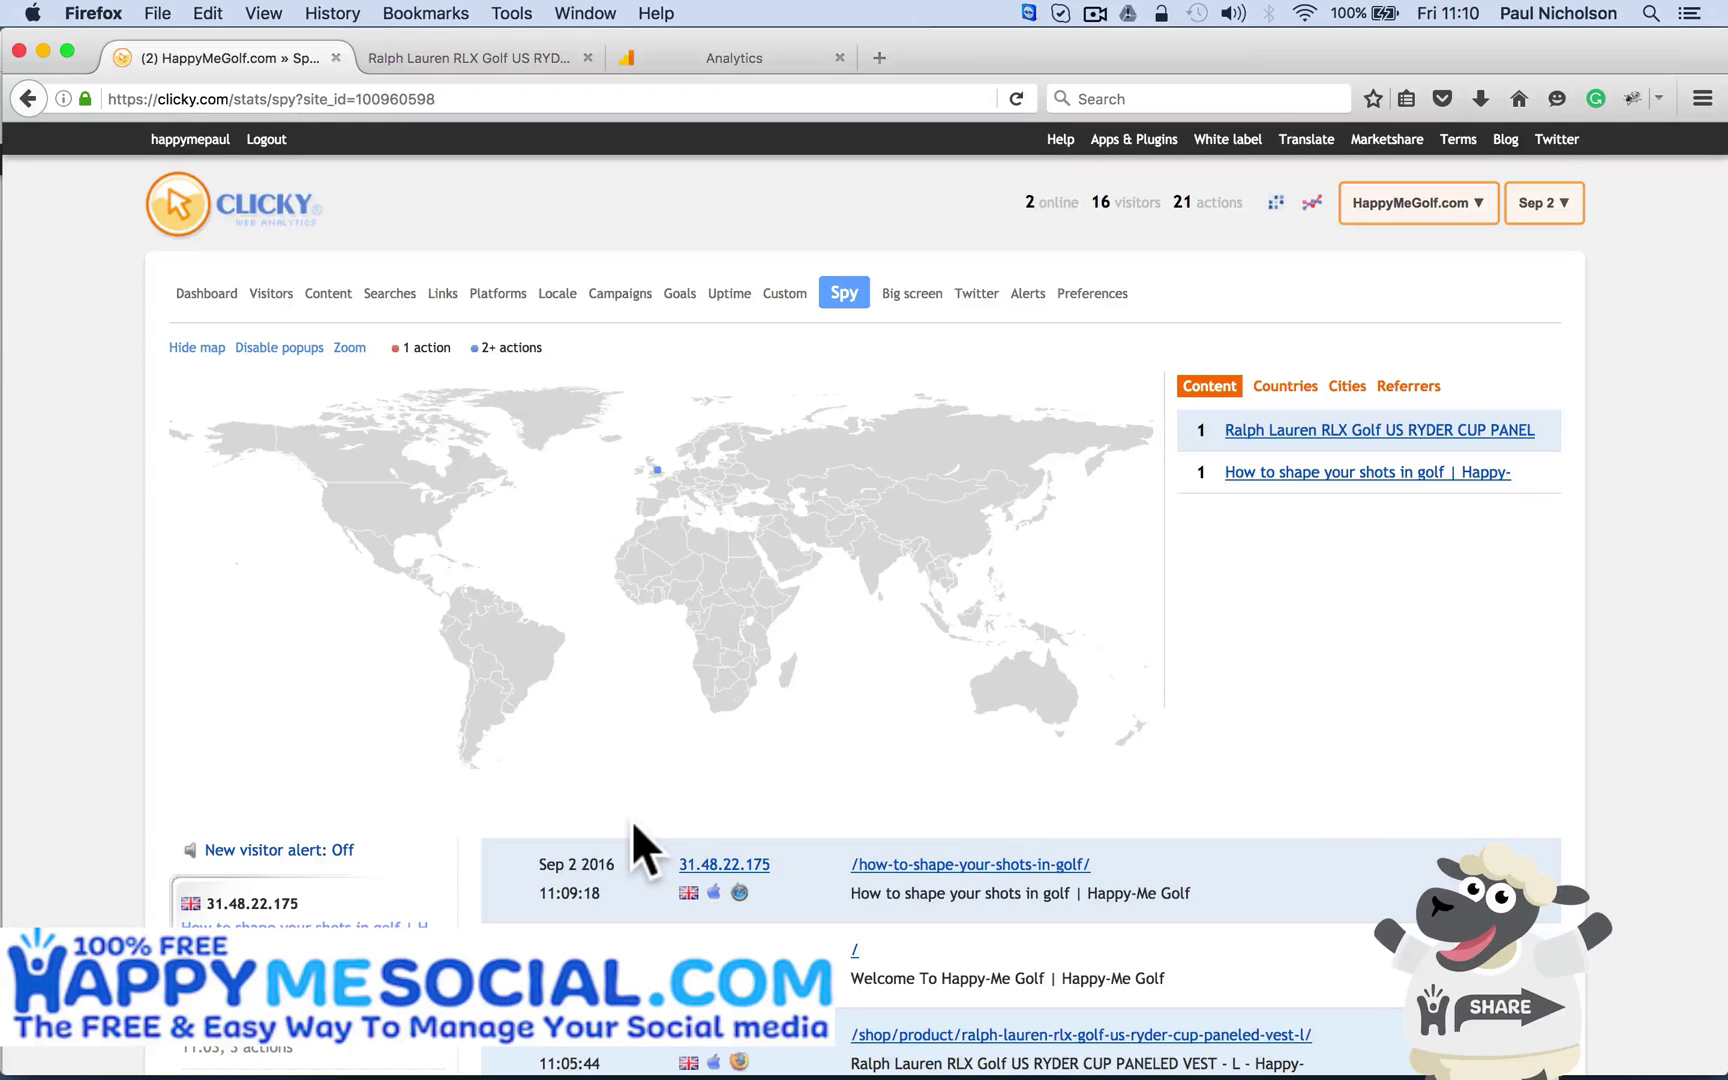
scroll(631, 819, down, 5)
scroll(830, 742, down, 2)
scroll(830, 752, down, 2)
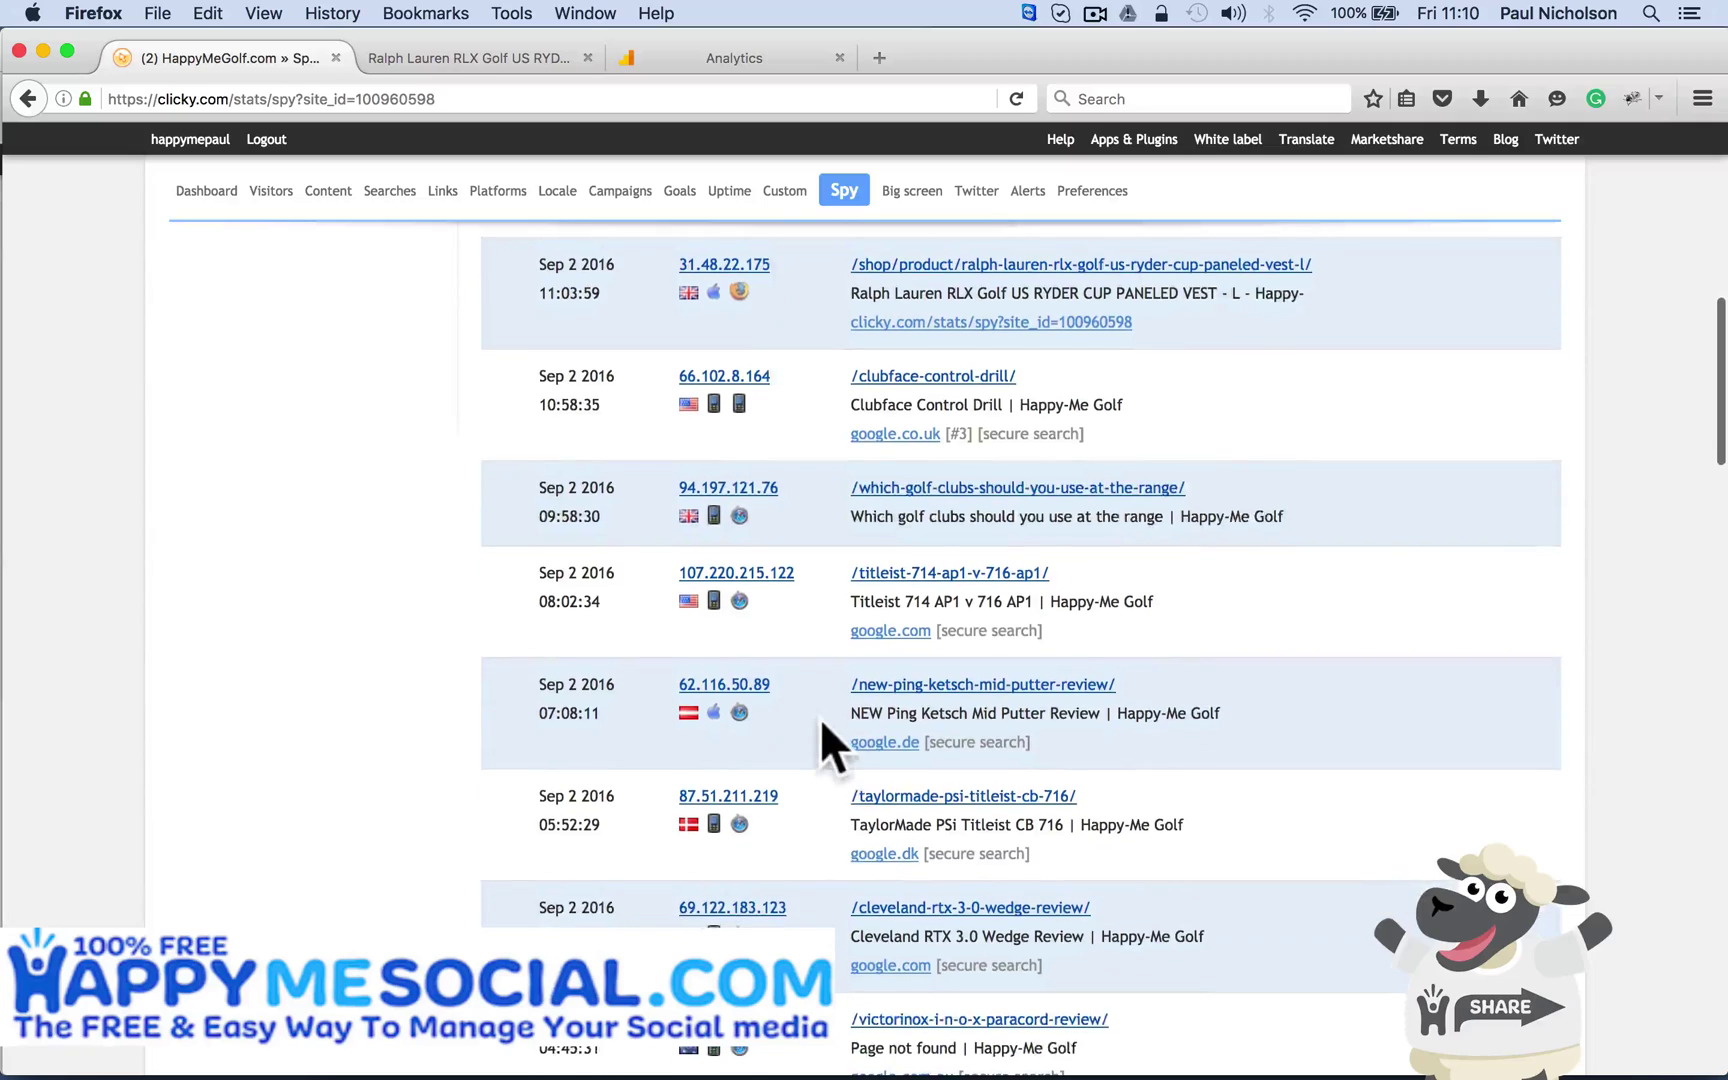
scroll(819, 718, down, 4)
scroll(820, 718, down, 4)
scroll(819, 718, down, 1)
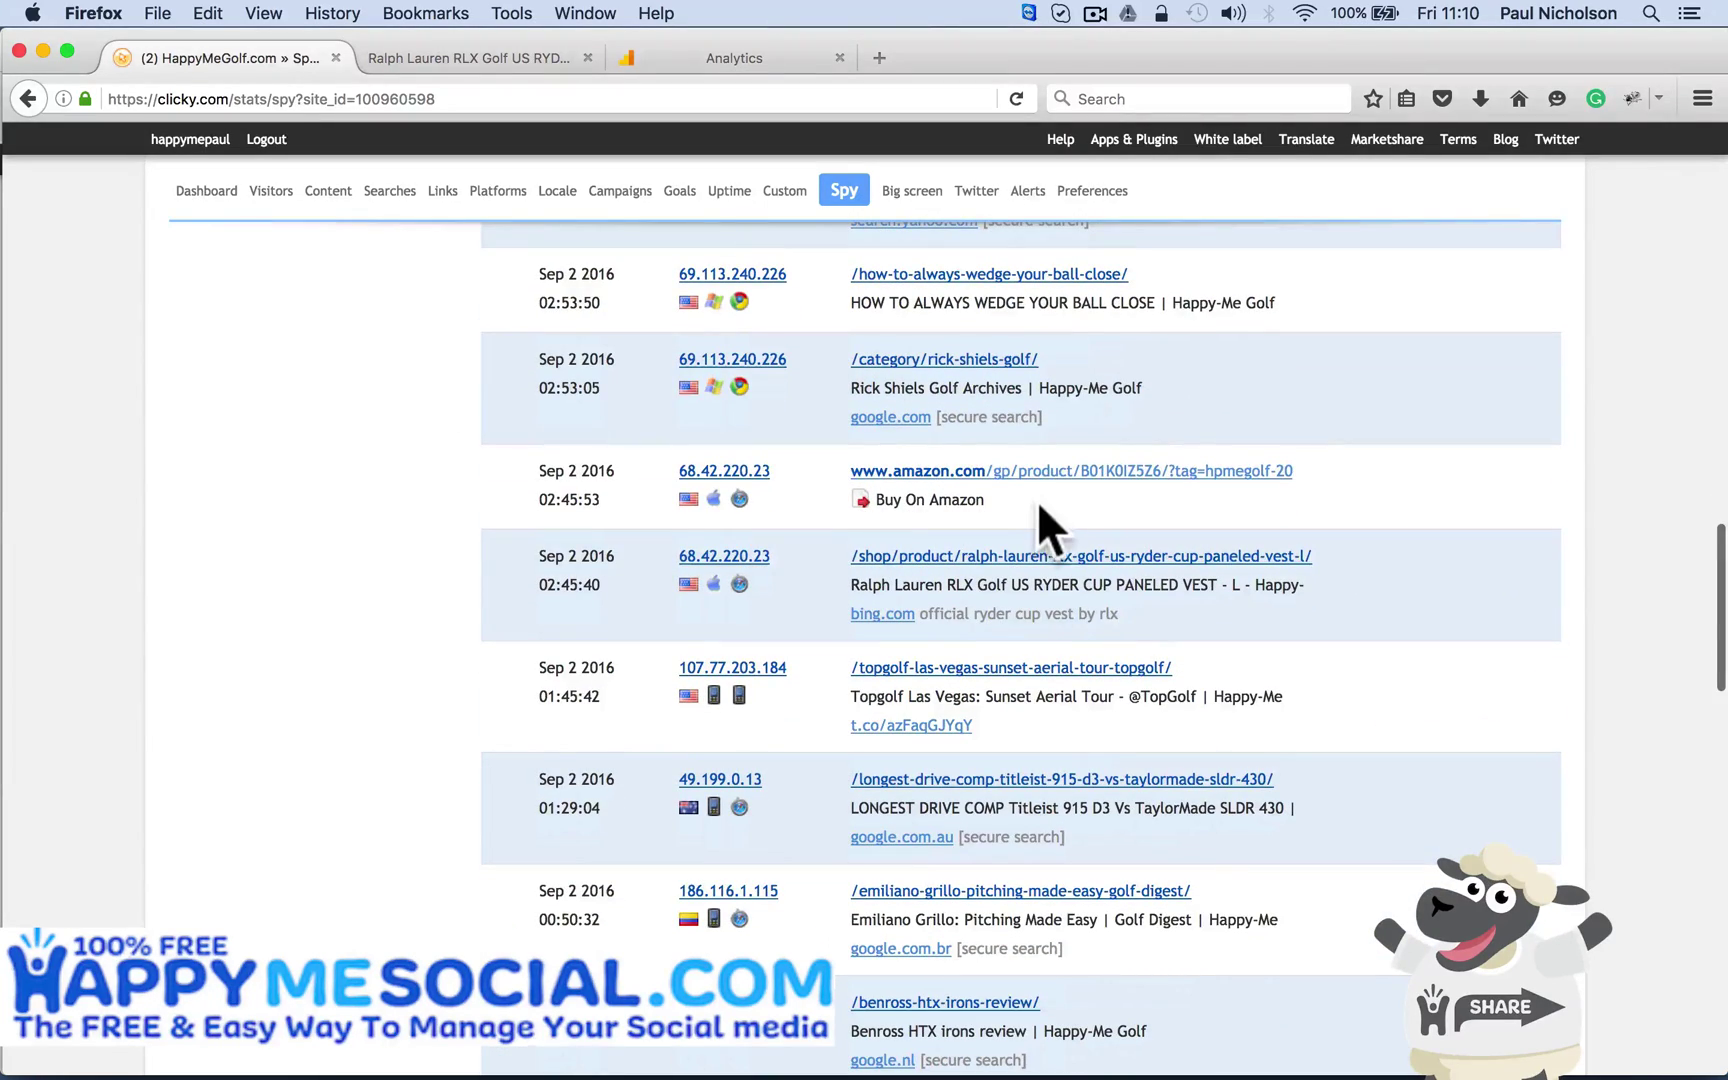
scroll(879, 540, up, 10)
scroll(865, 513, up, 3)
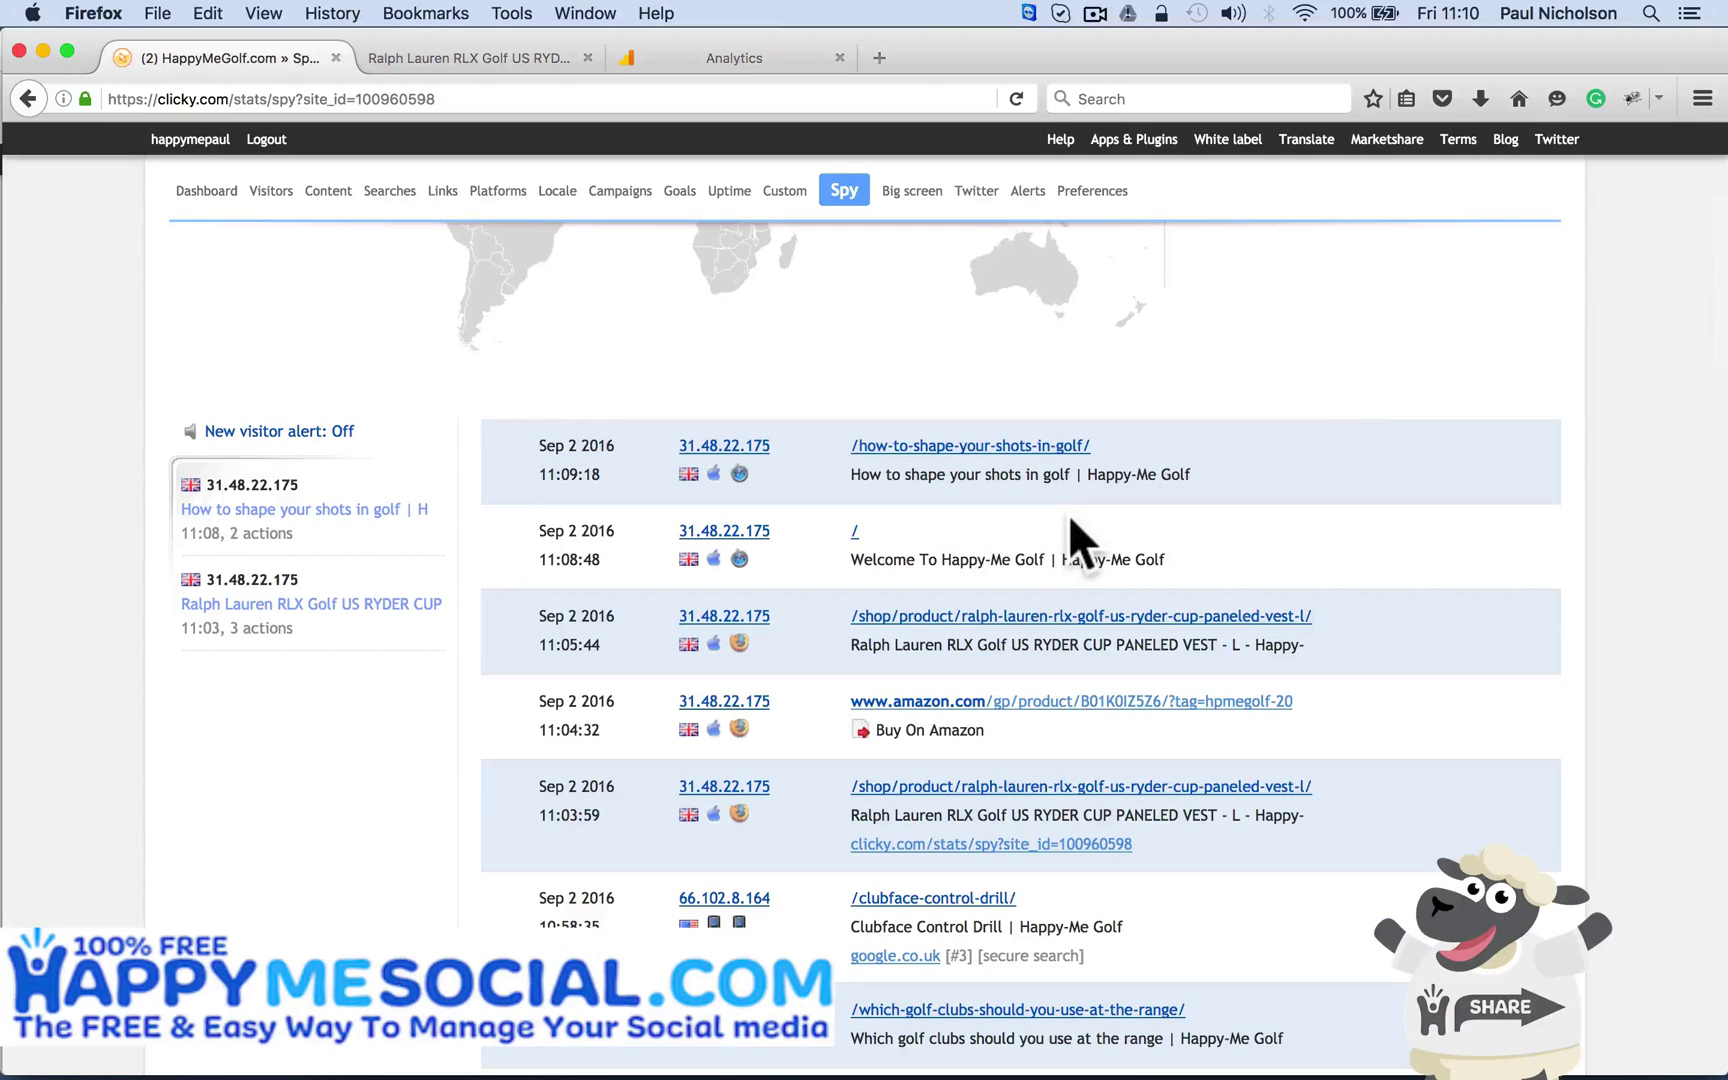
scroll(1068, 515, up, 5)
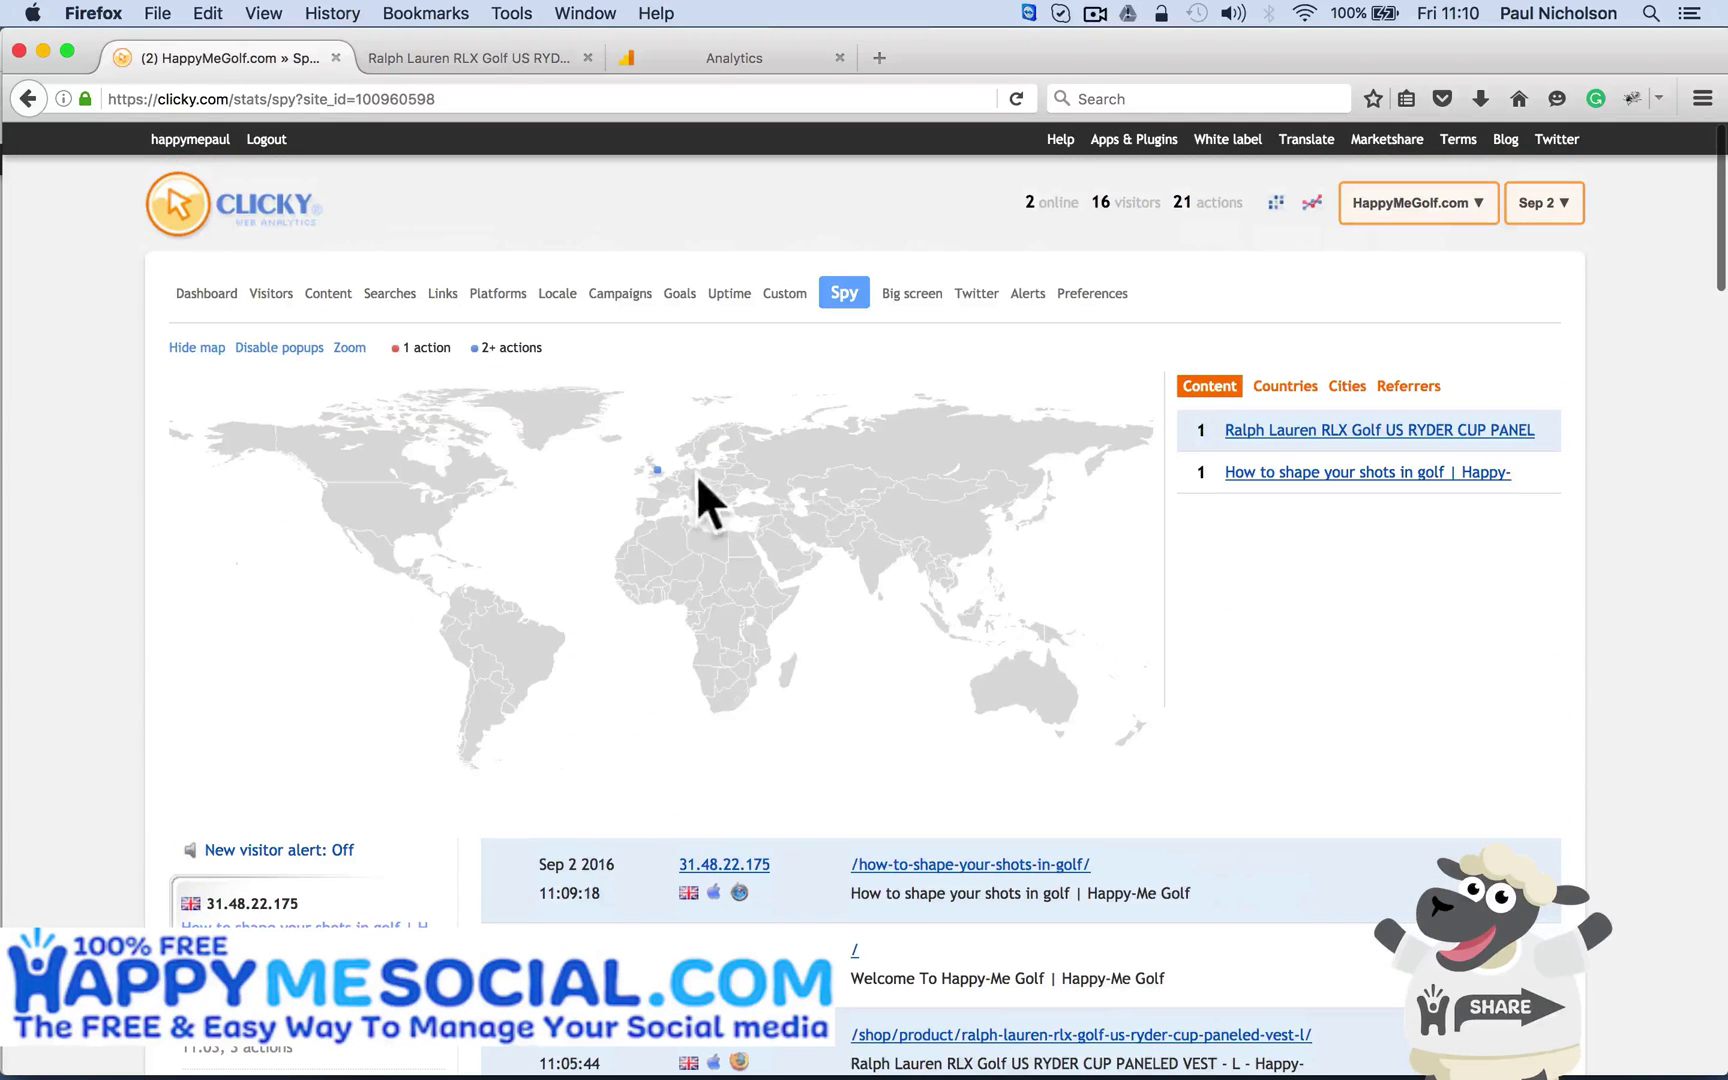
click(263, 209)
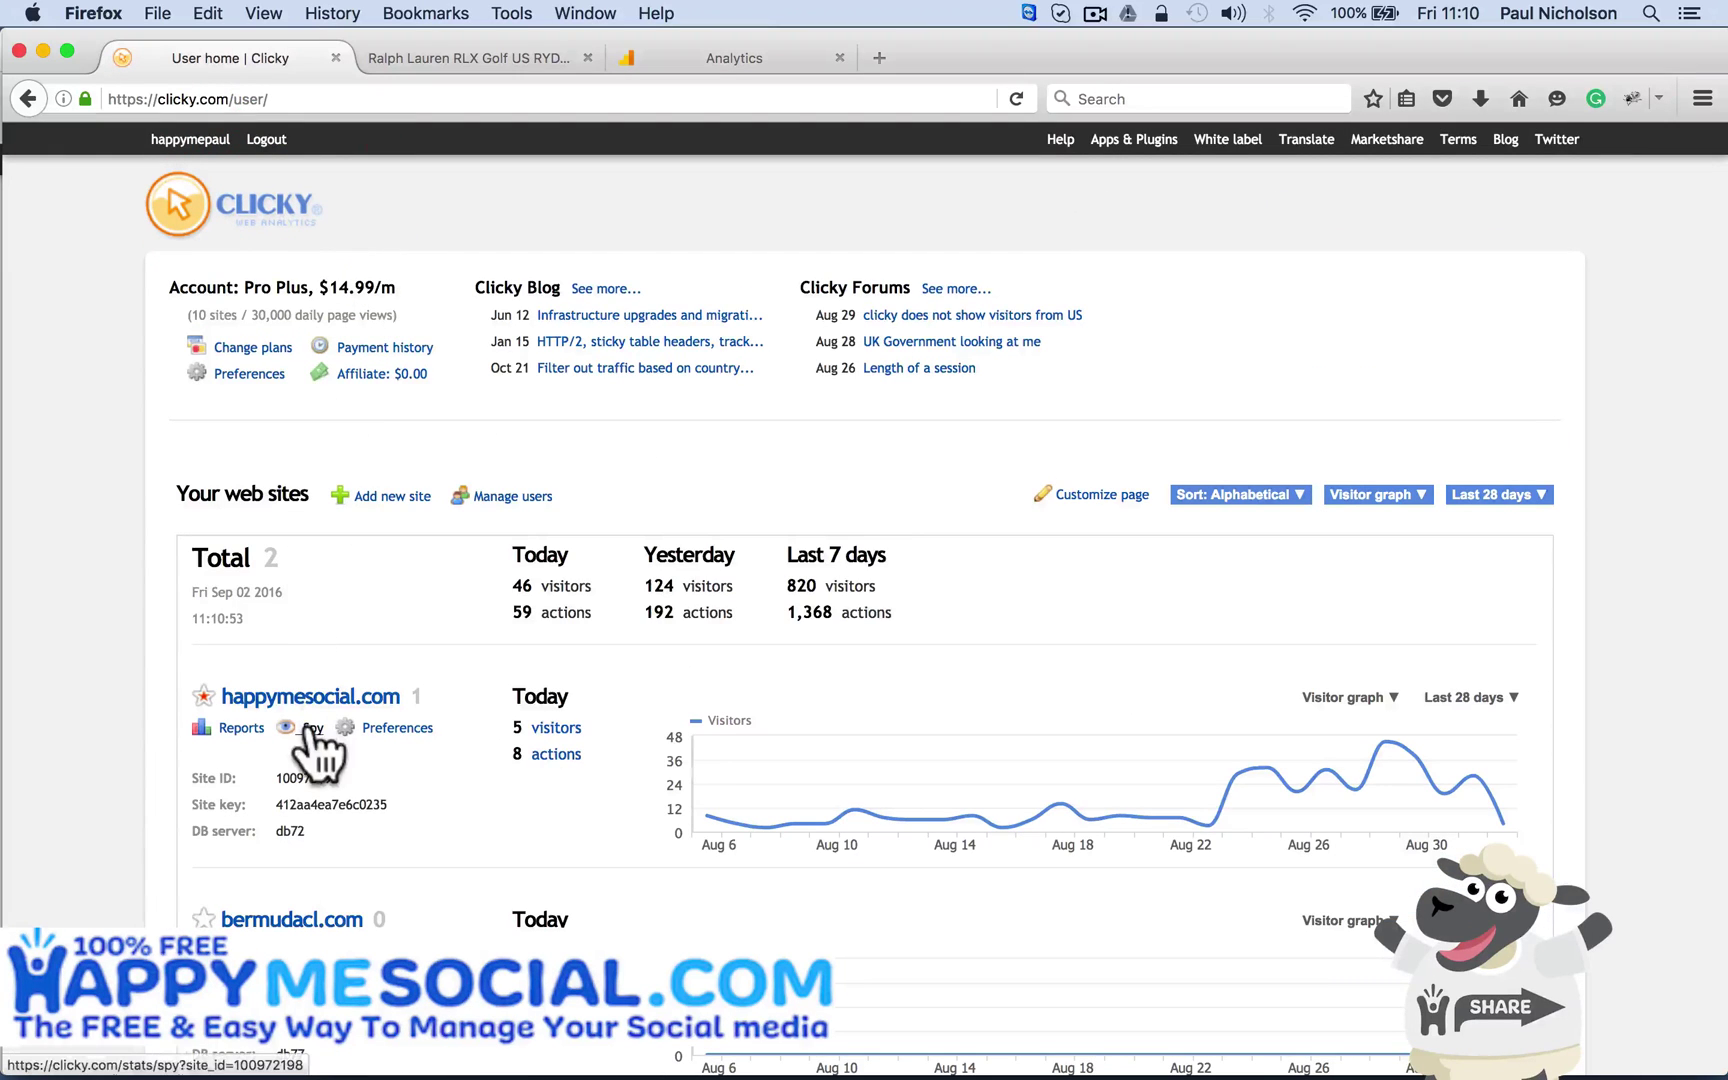
click(310, 726)
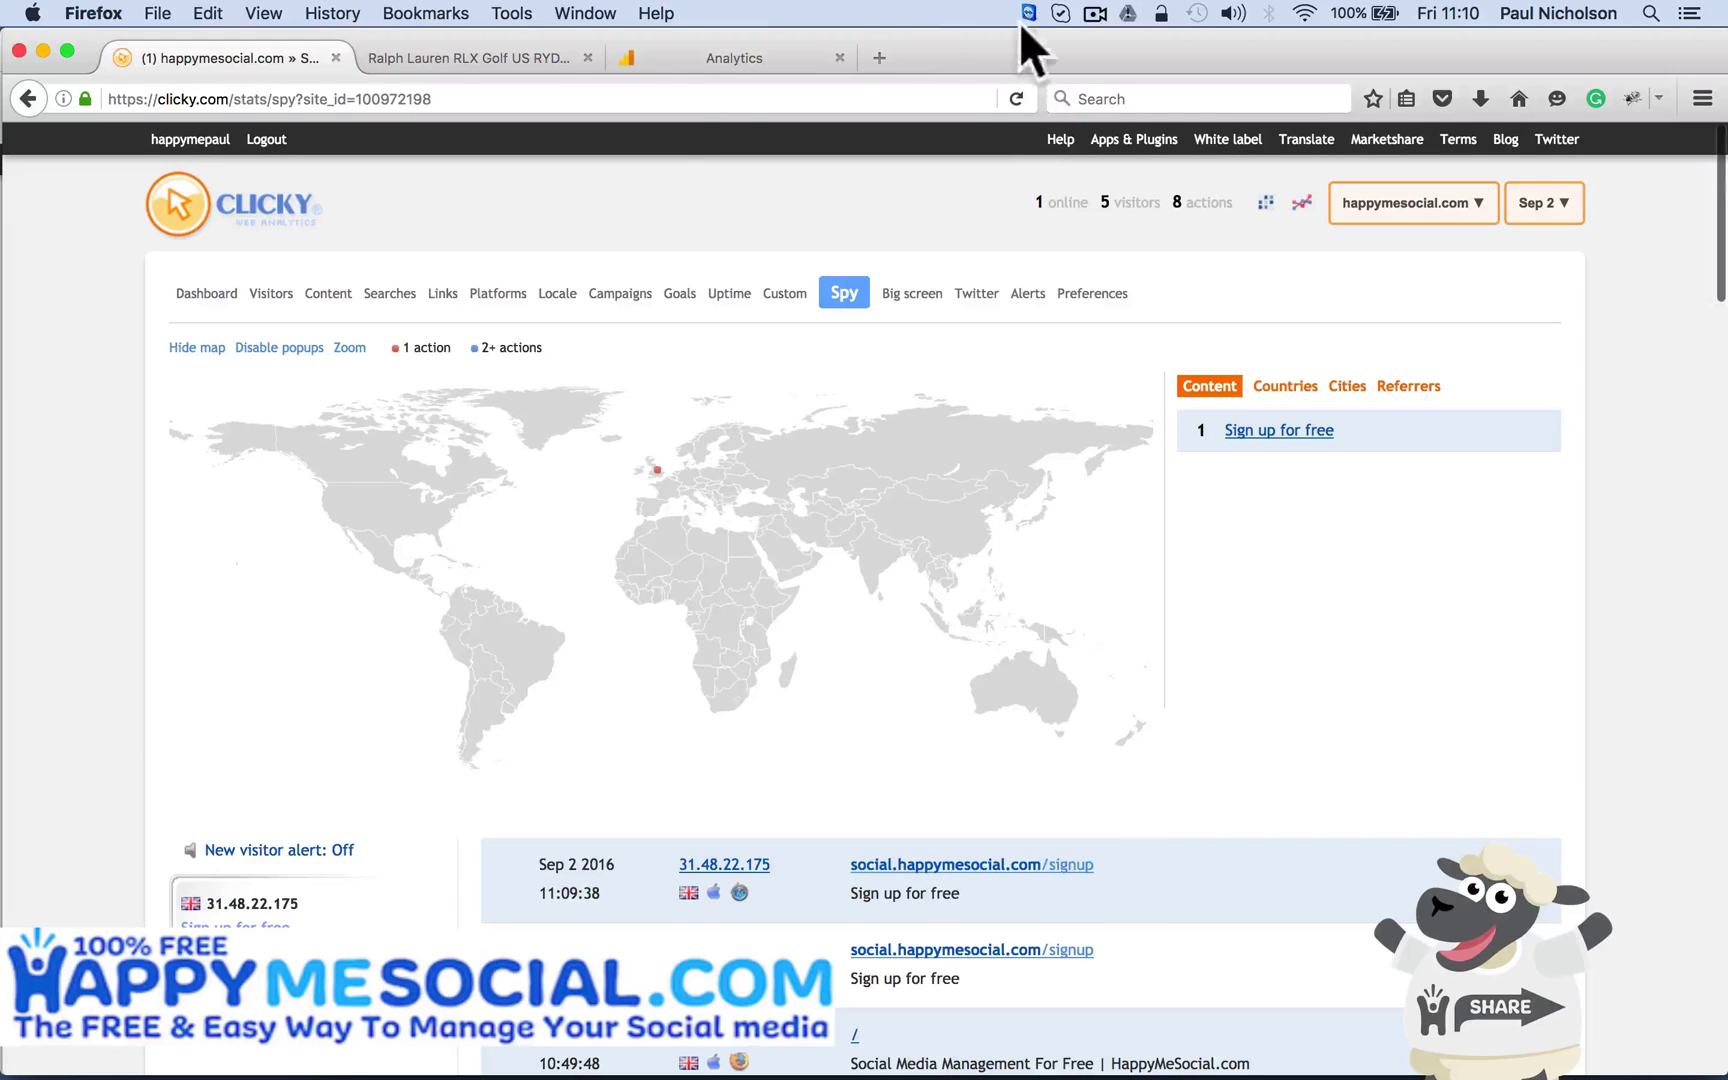
Fill in the HappyMeSocial signup email and password and submit the form
click(682, 1057)
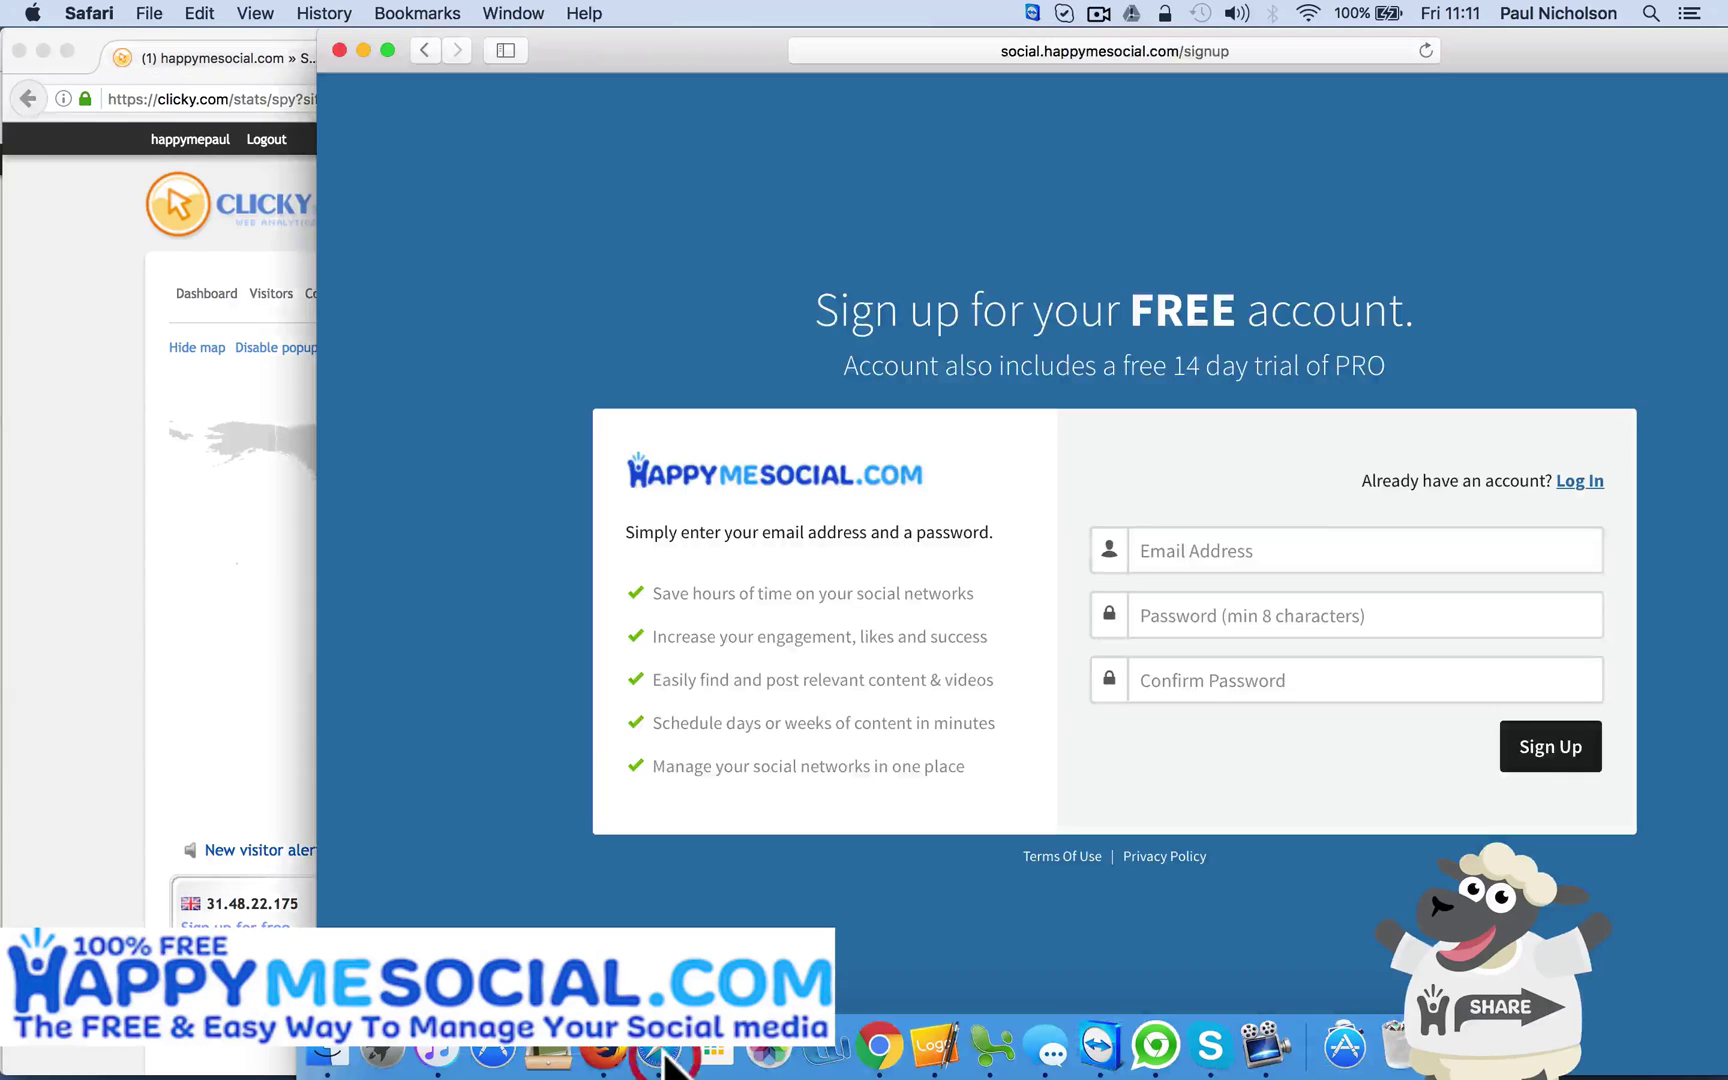
click(1192, 556)
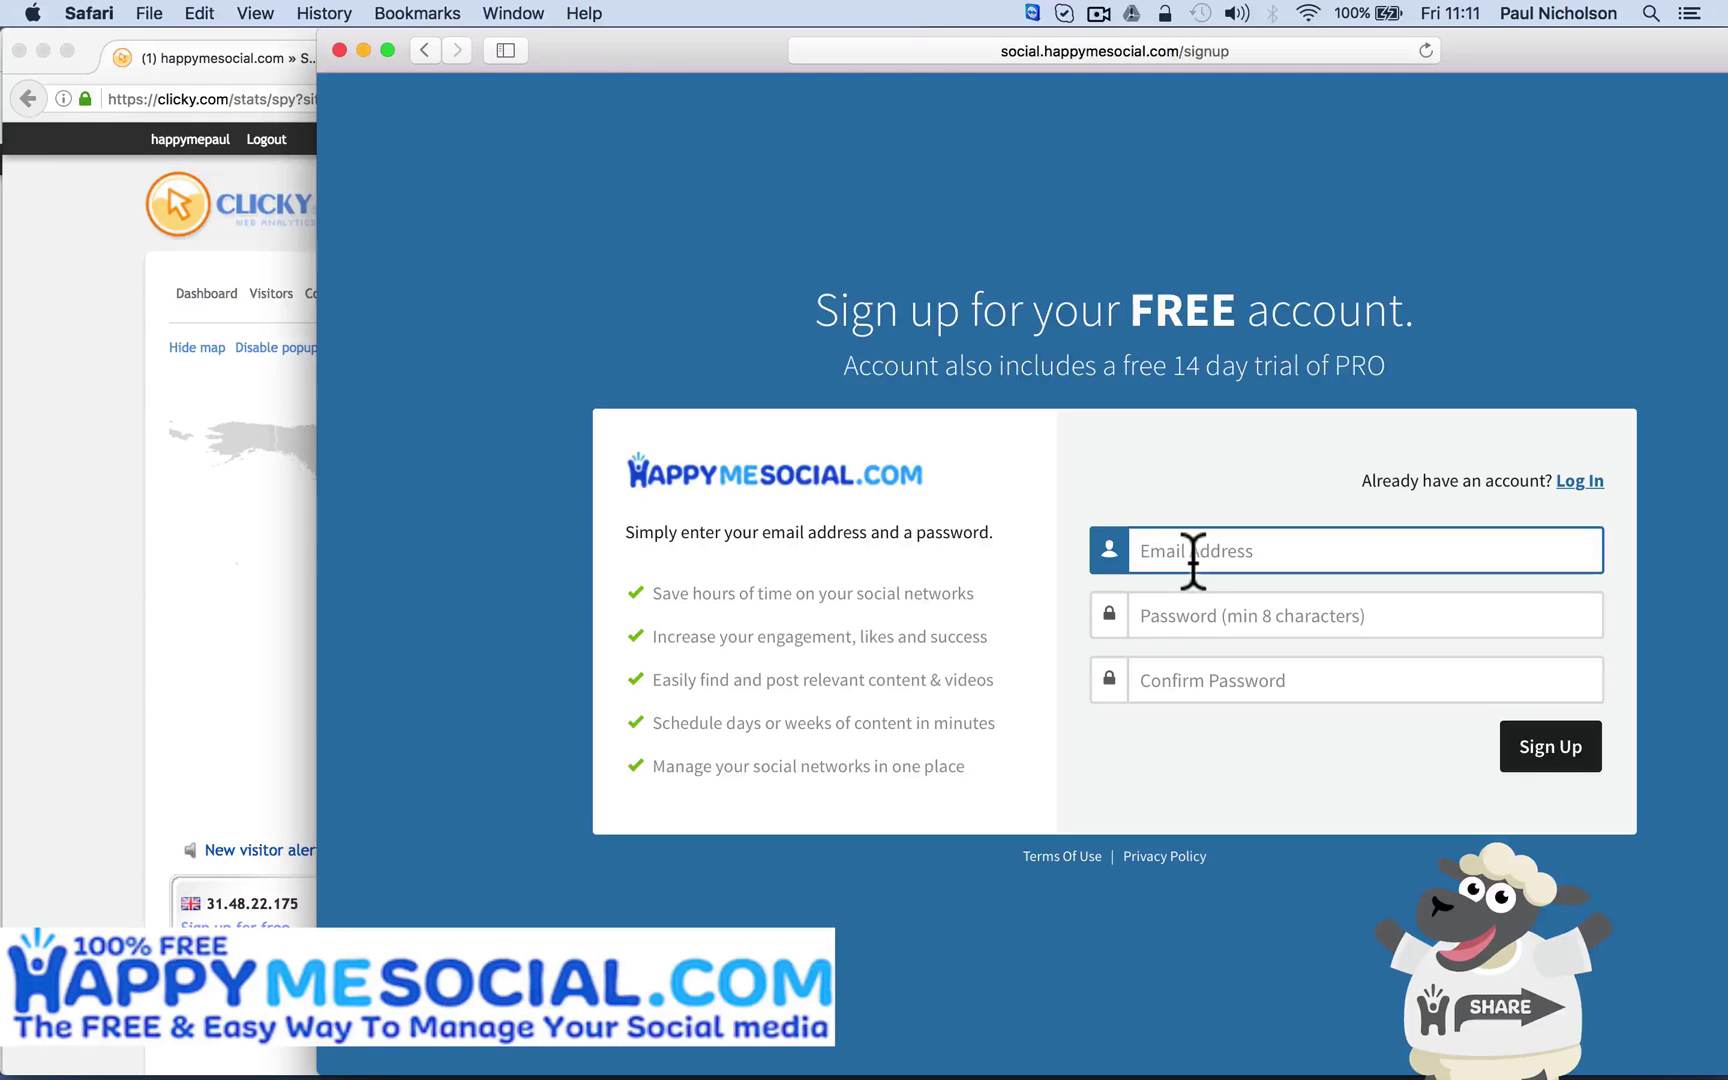
key(Tab)
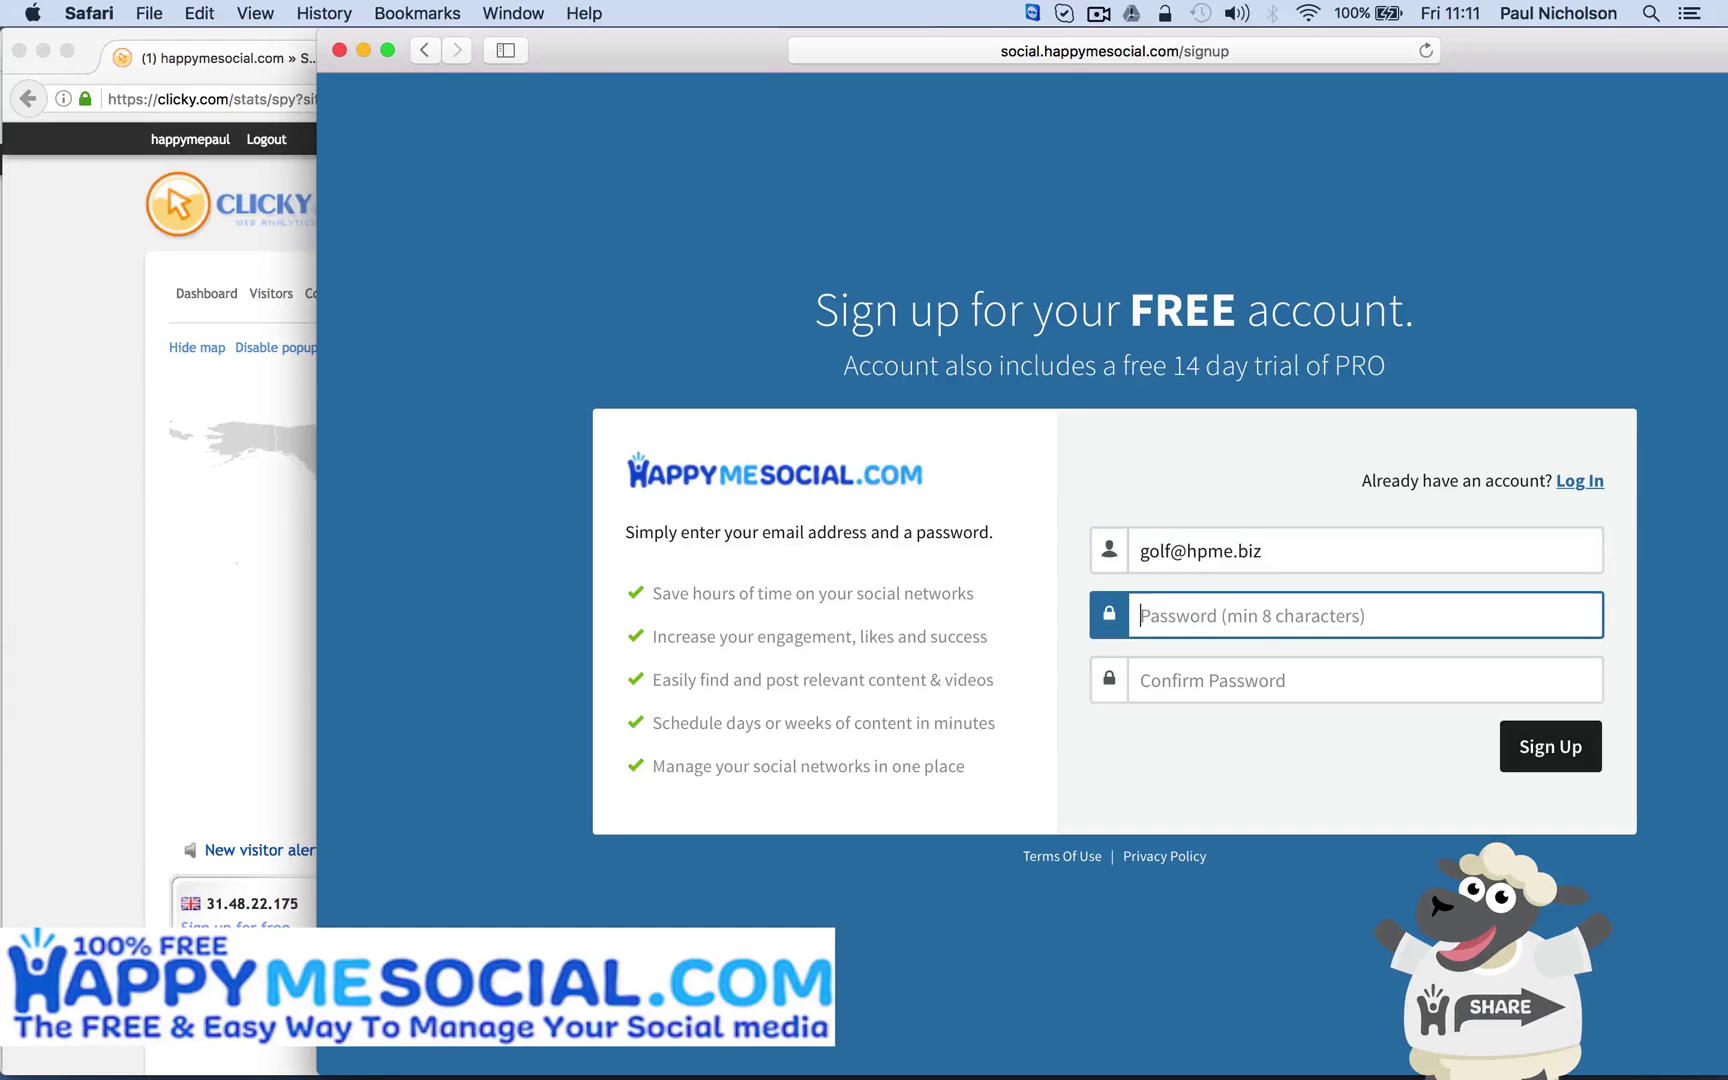
key(Tab)
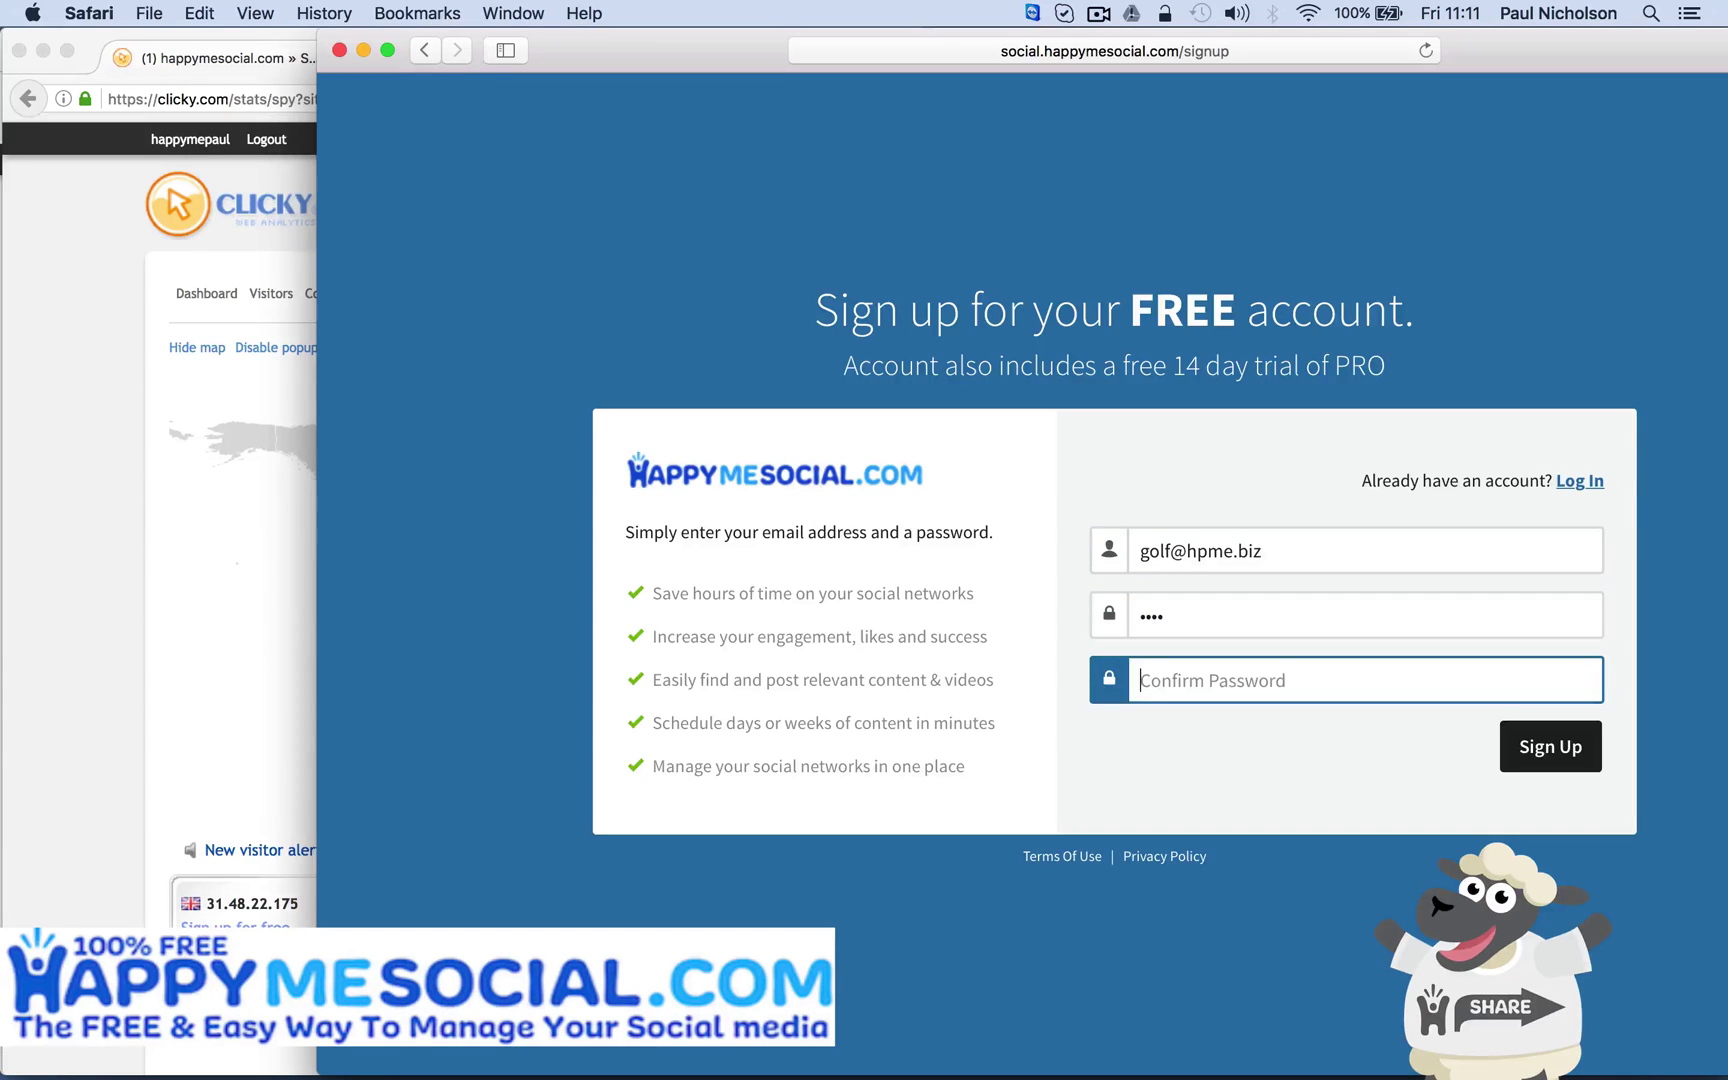
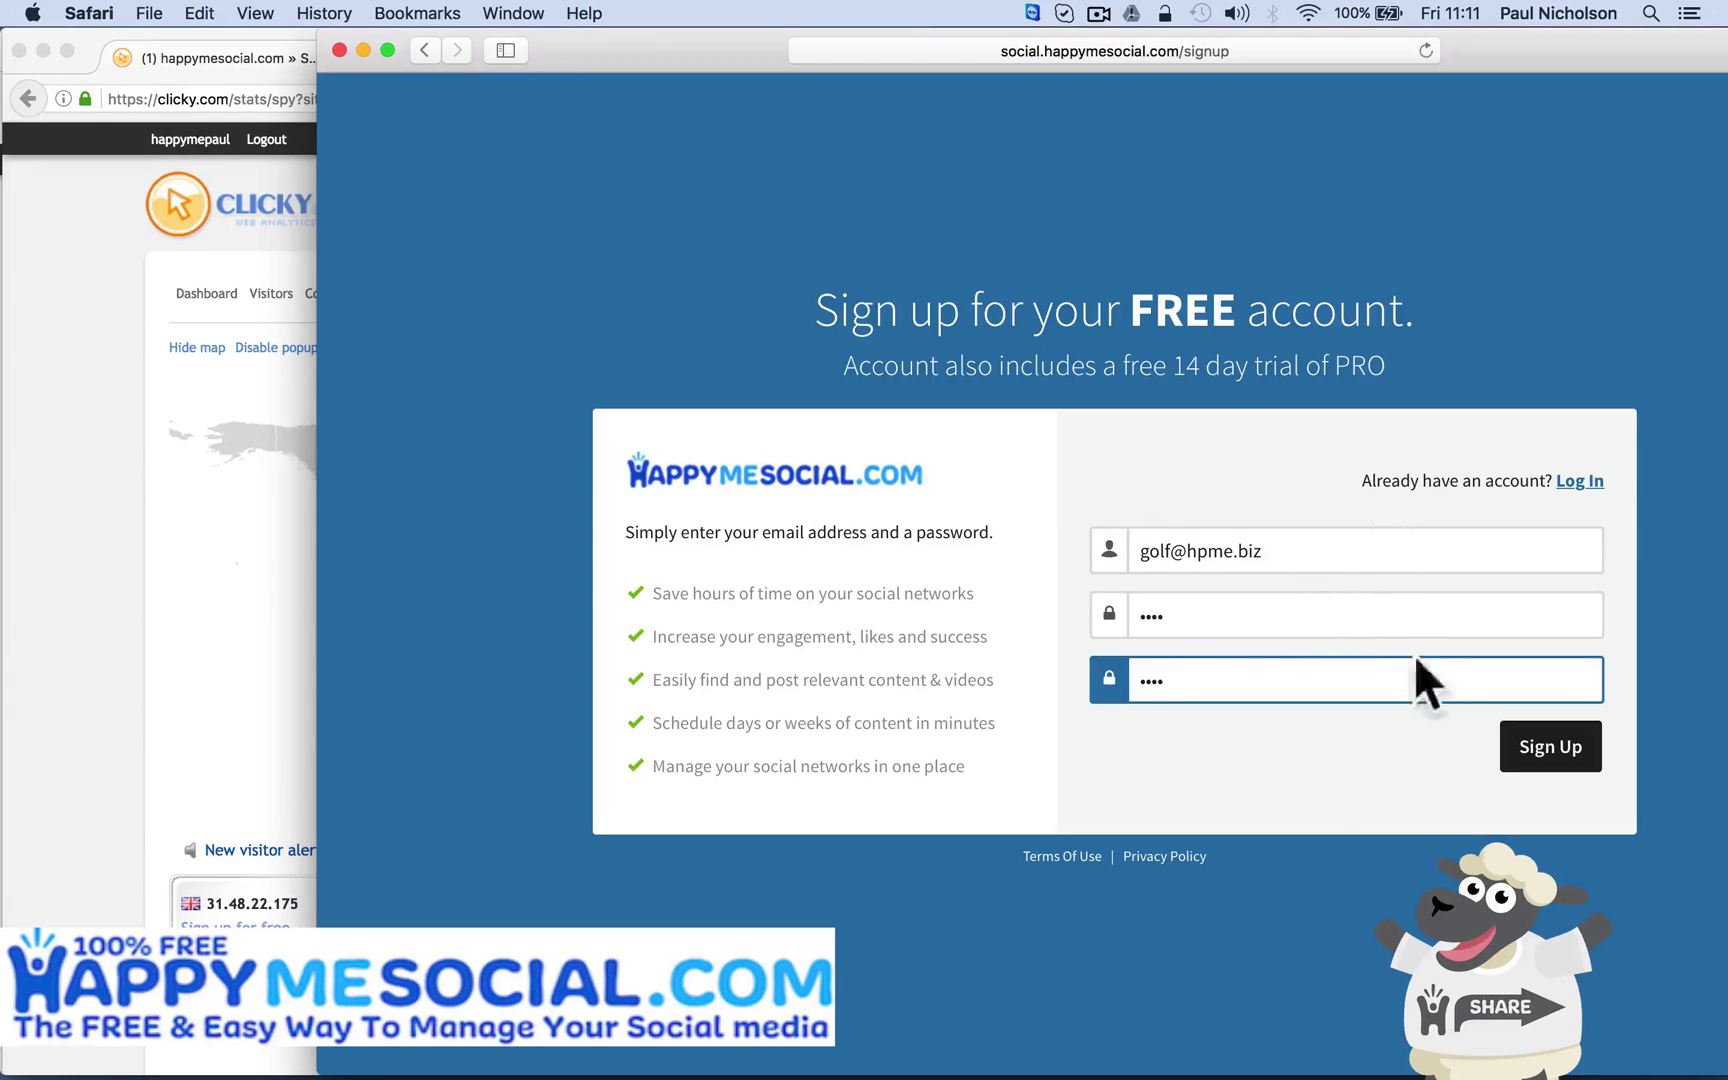
click(1546, 756)
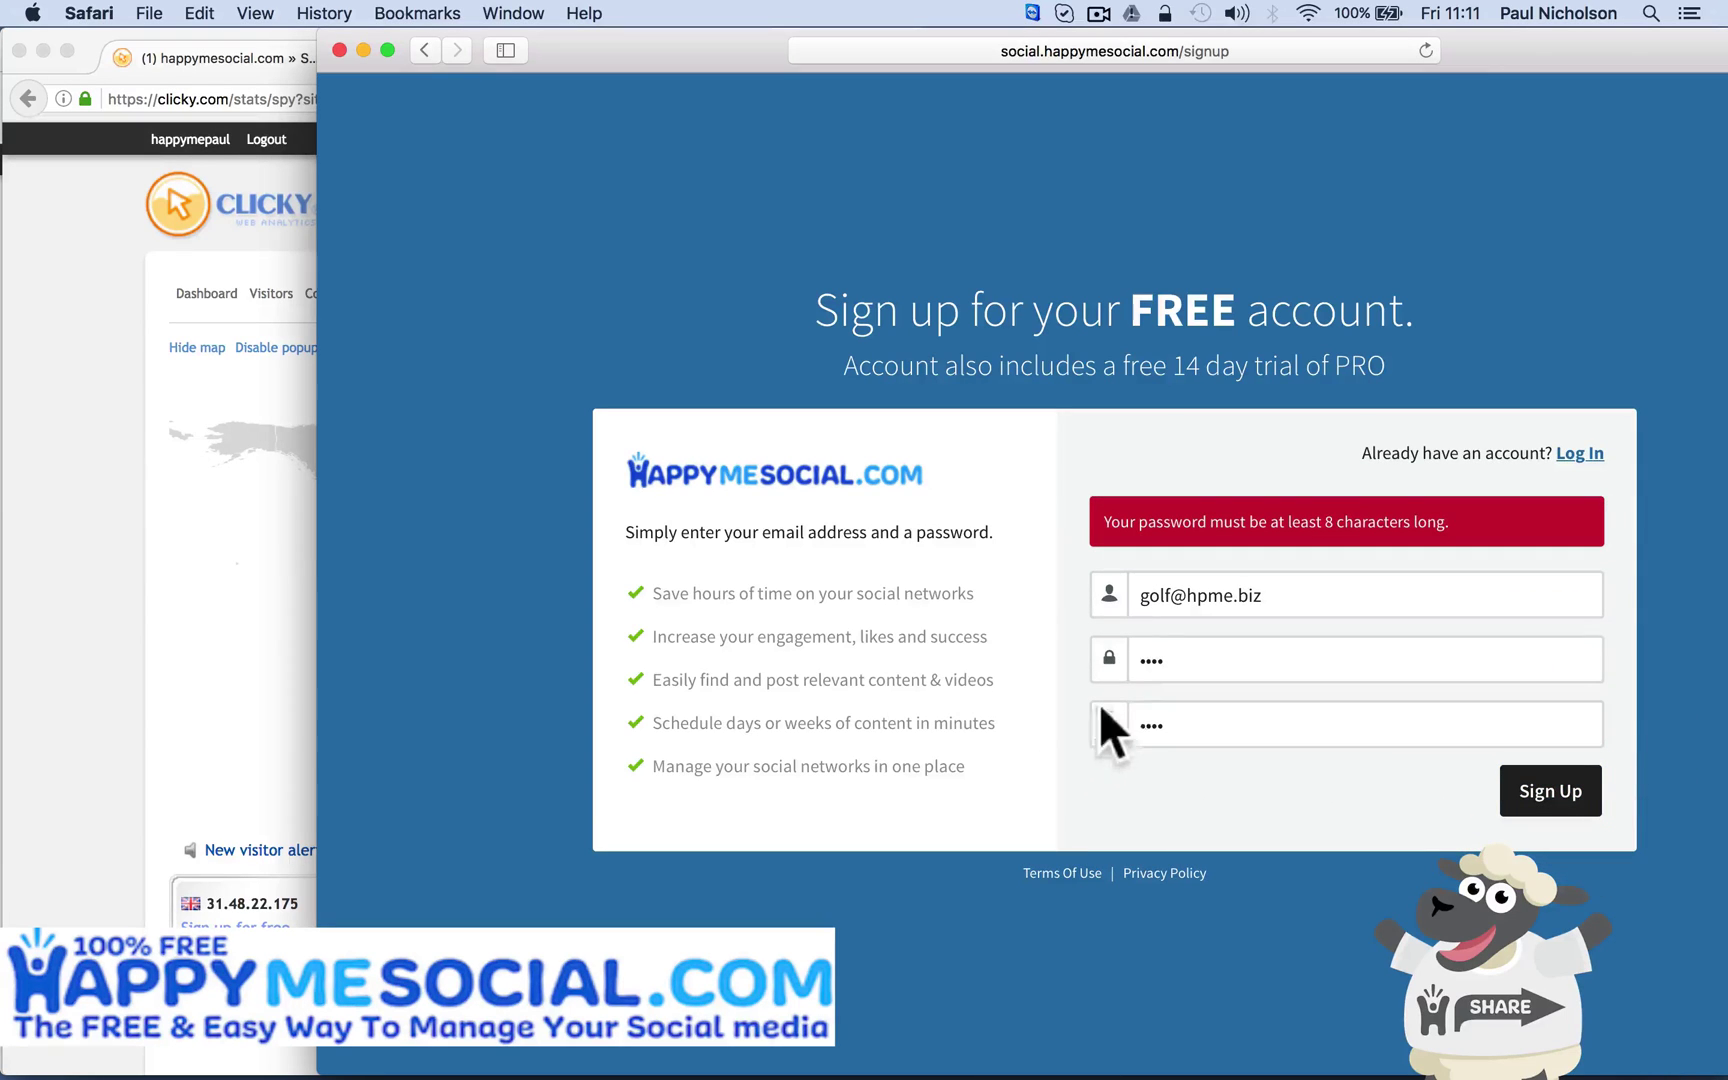
Replace the too-short password with one of at least eight characters and resubmit
double_click(1199, 672)
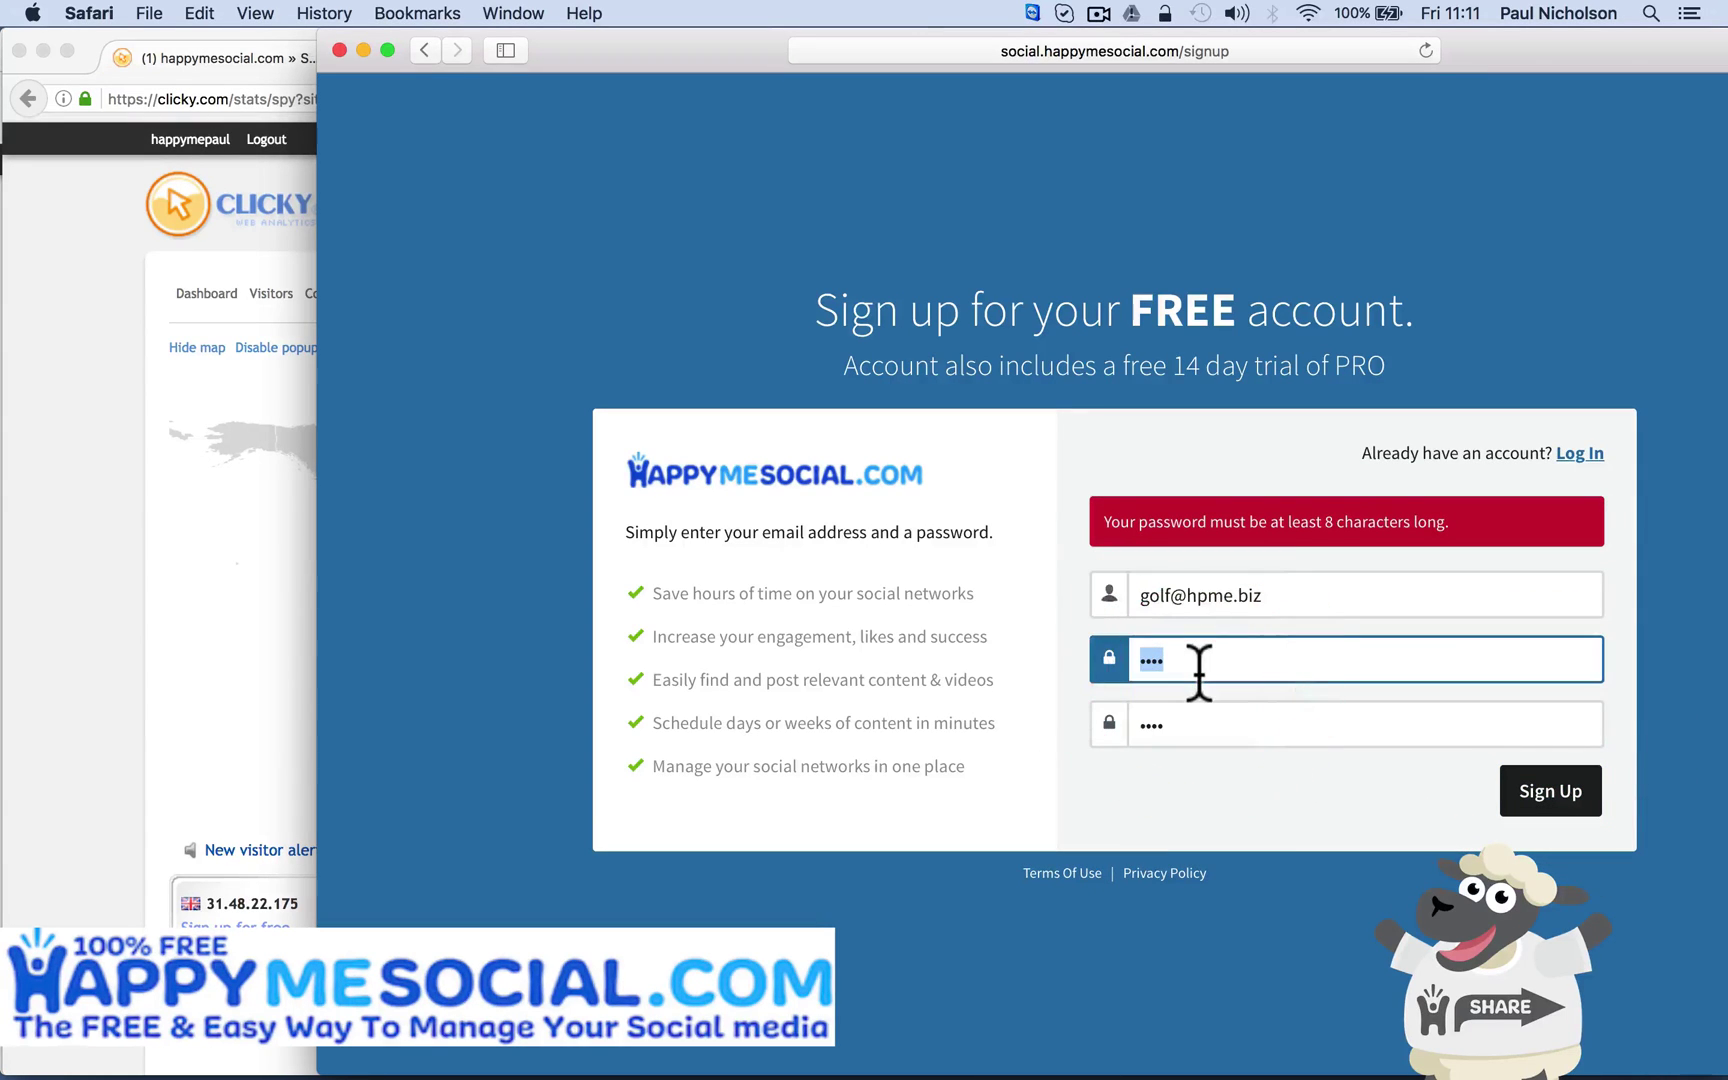
key(Tab)
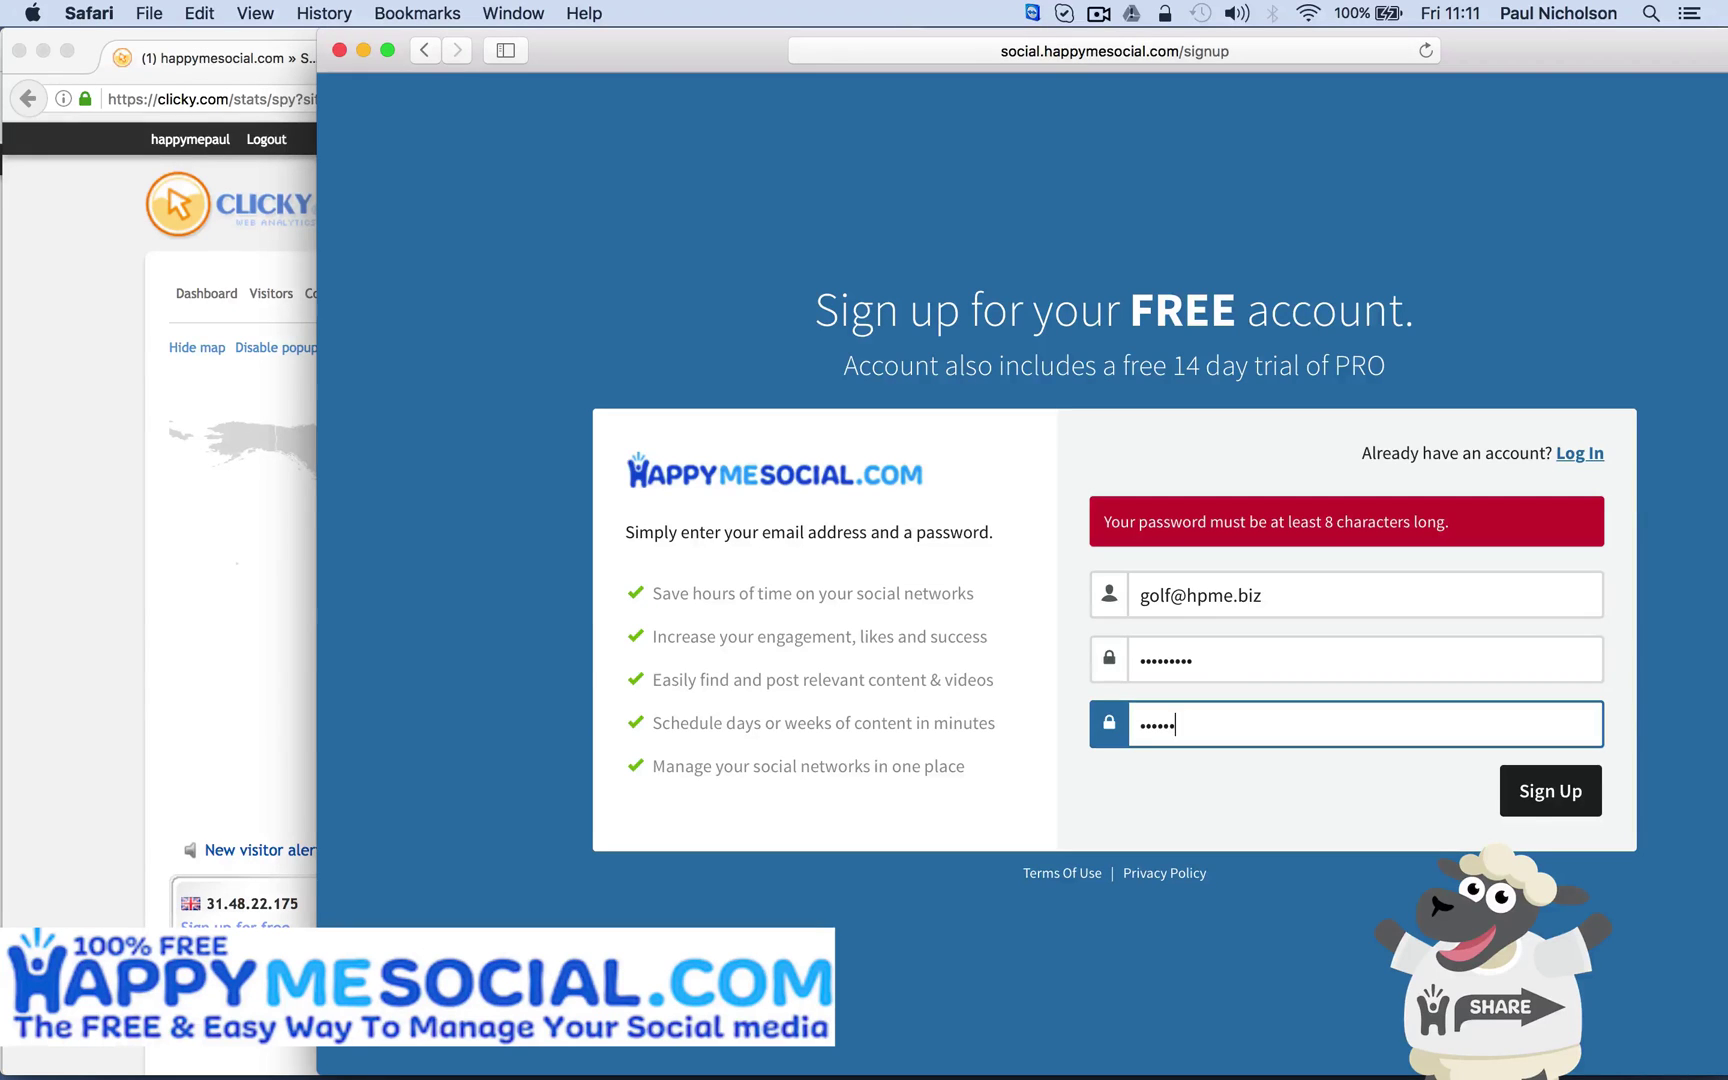
key(Return)
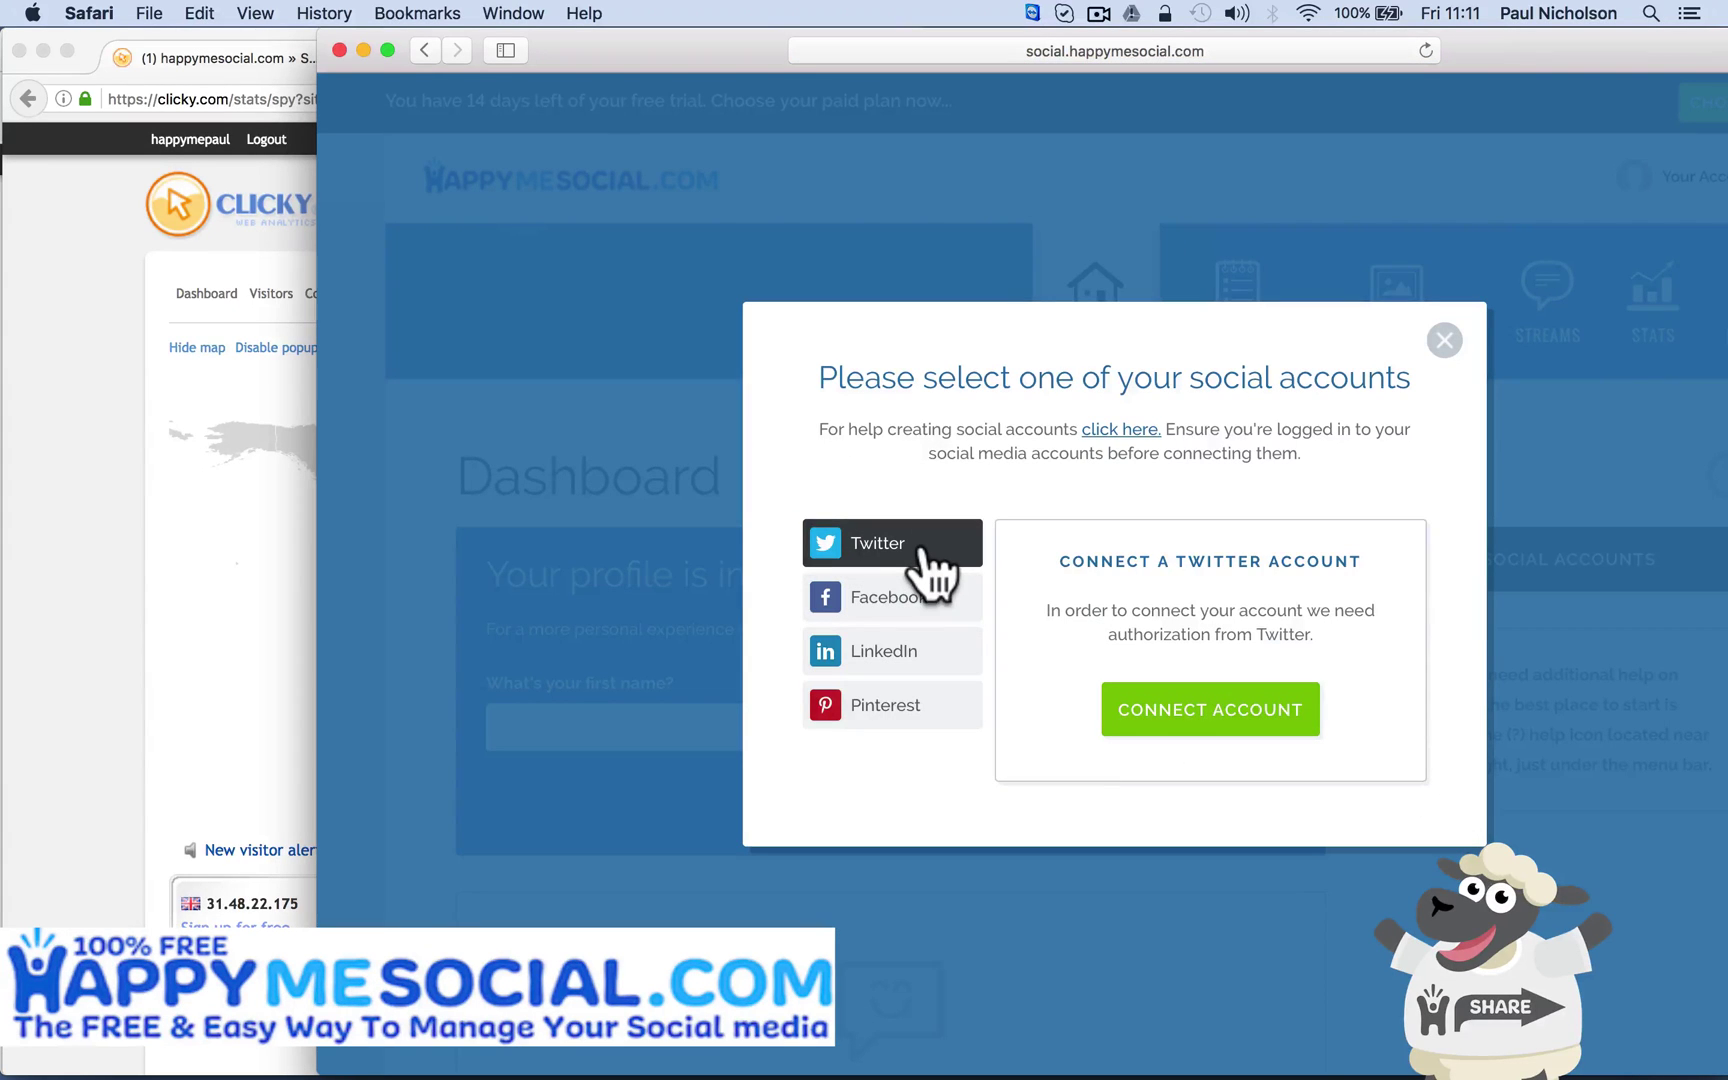
Dismiss the social-accounts prompt and return to the Clicky live visitor view
click(926, 543)
click(1443, 339)
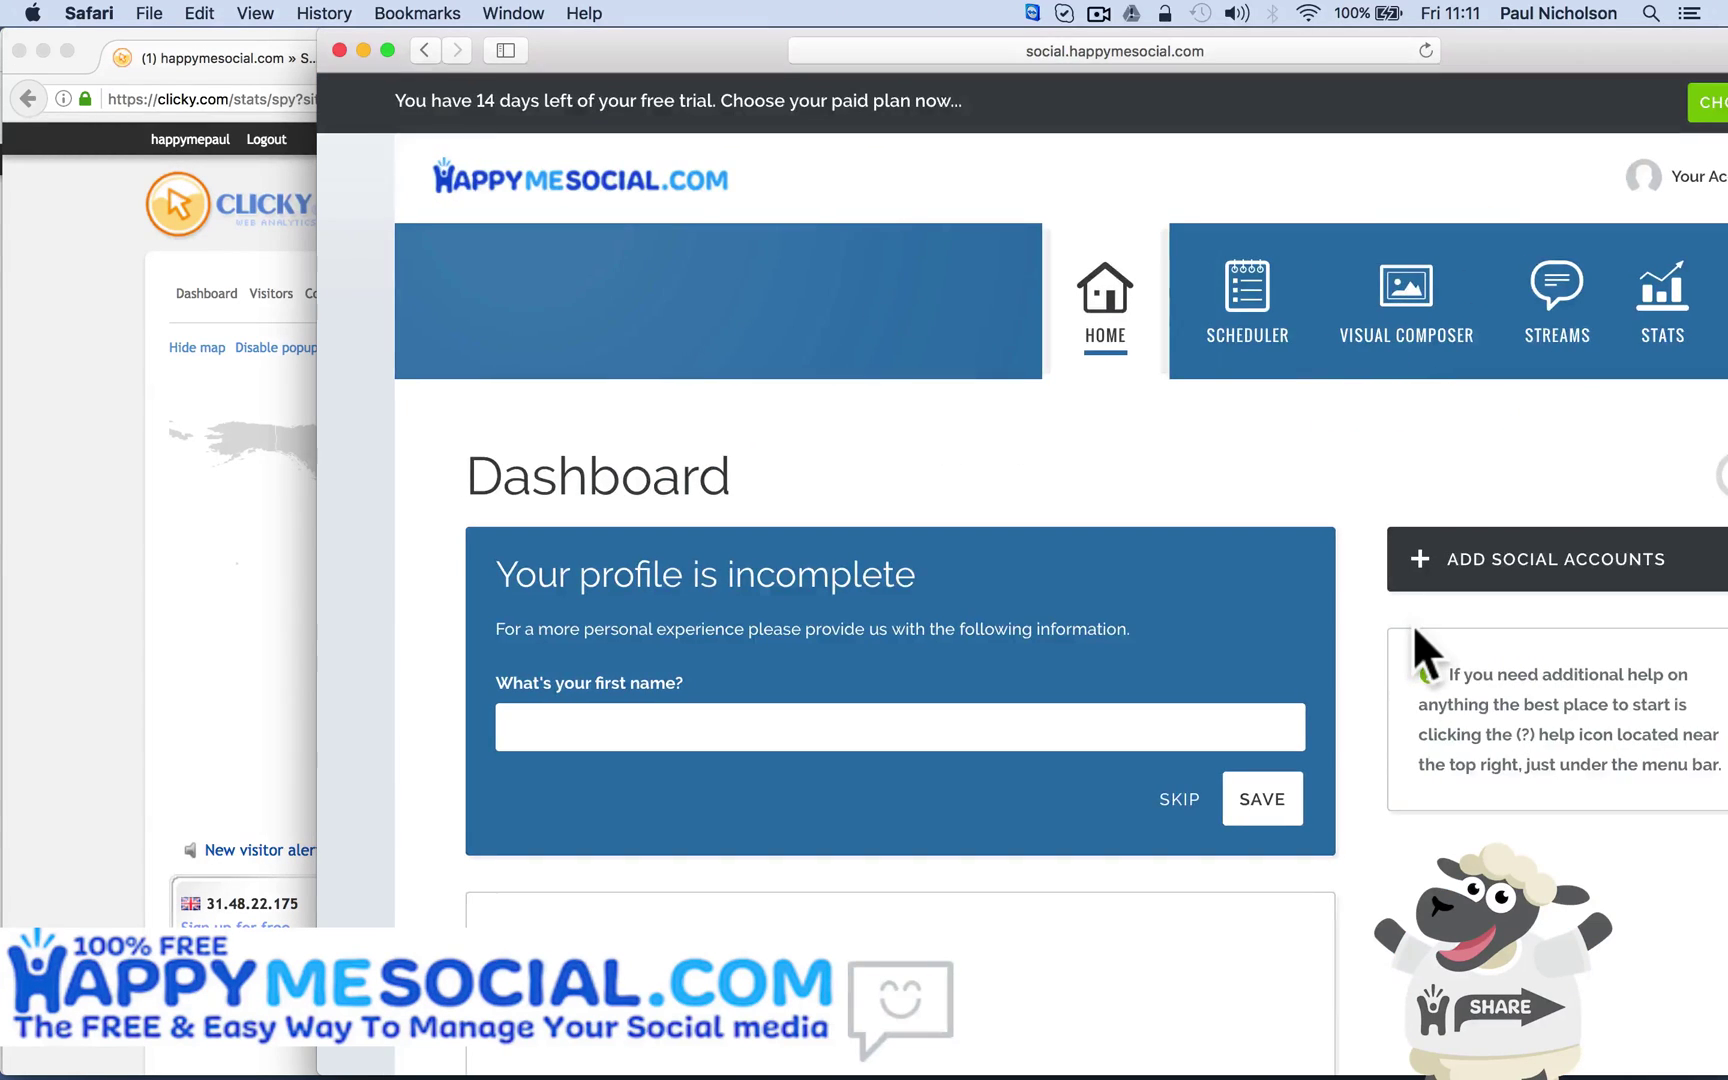
scroll(1414, 632, down, 5)
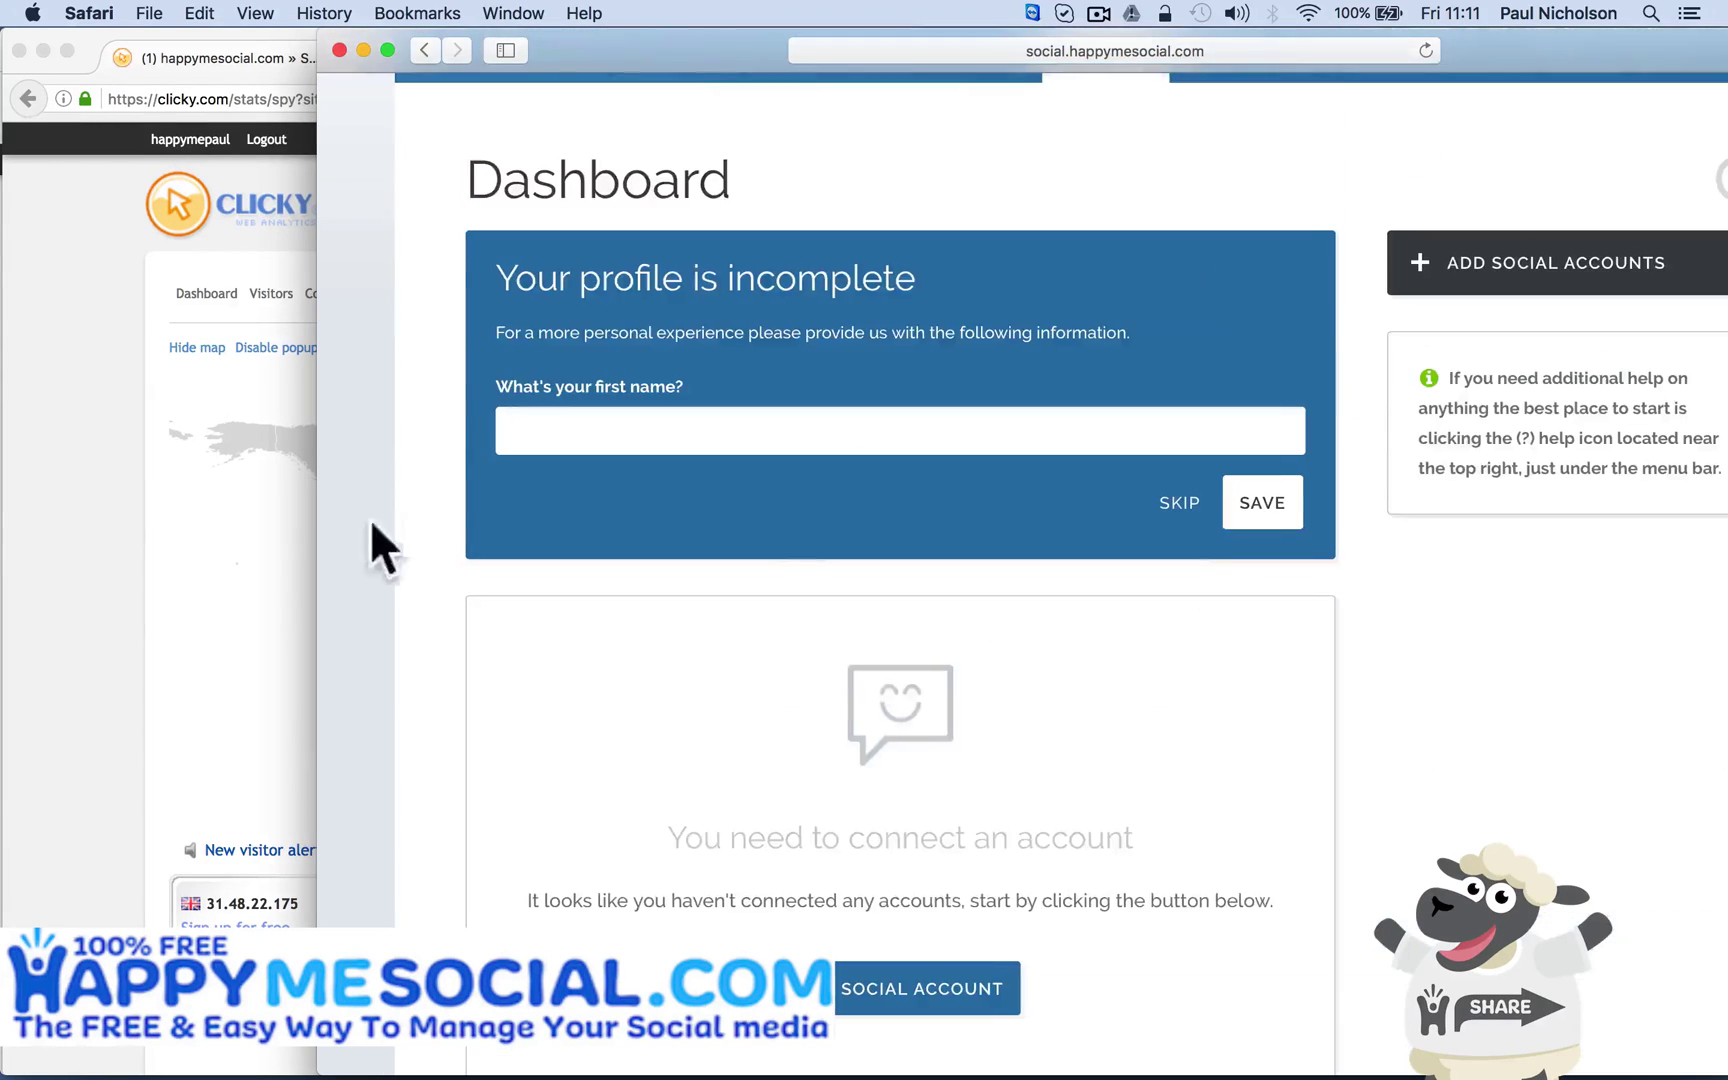
click(17, 564)
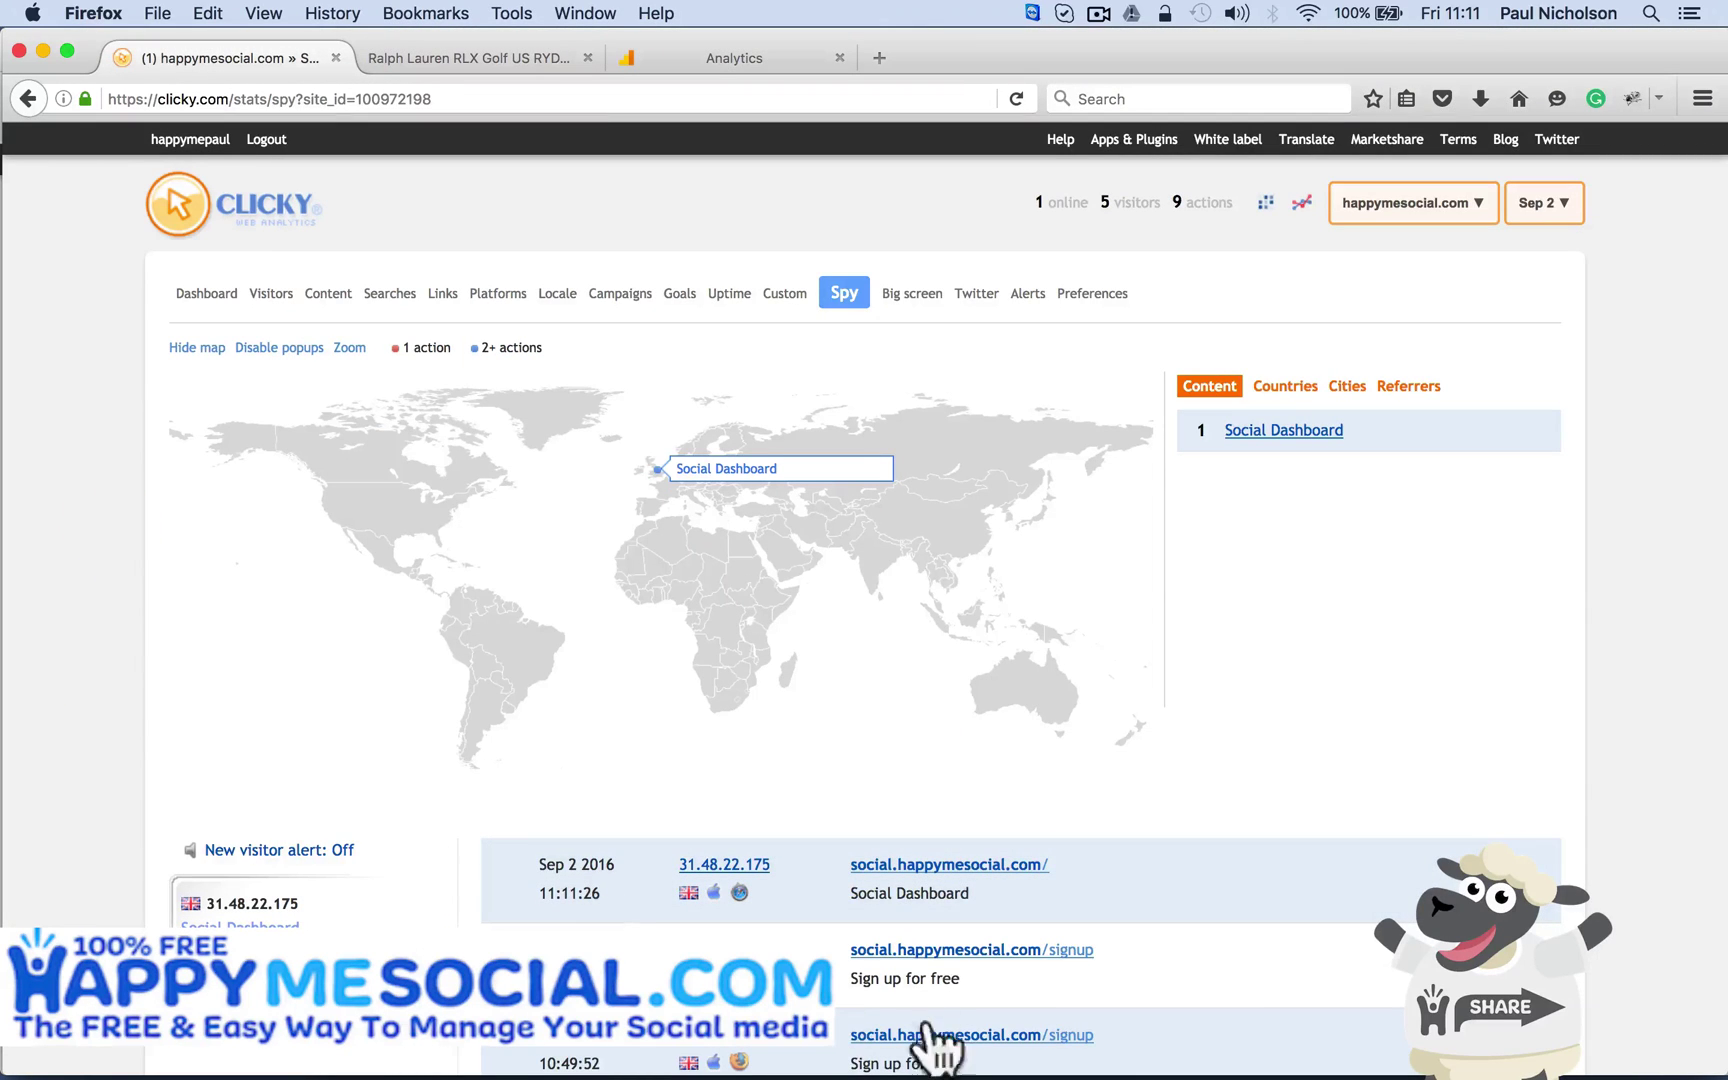
scroll(904, 957, down, 1)
scroll(905, 957, down, 3)
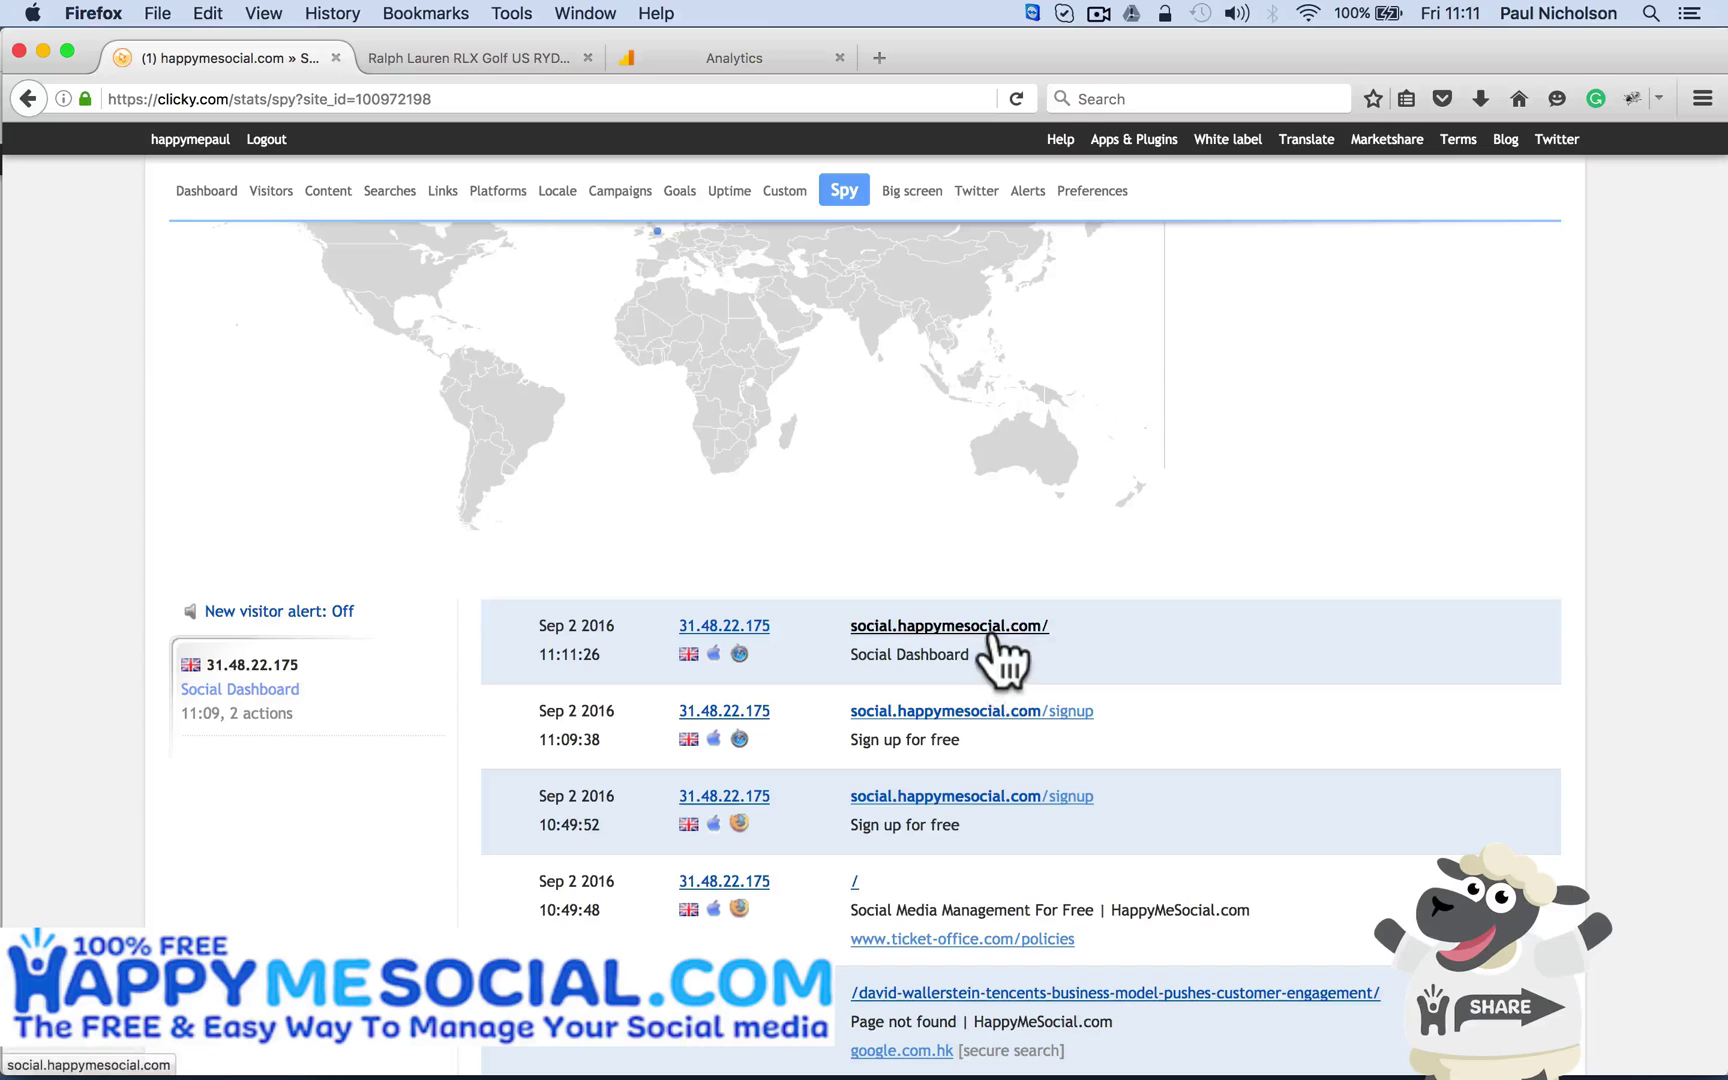
scroll(195, 460, up, 2)
Return from the happymesocial.com Spy log to the overview of all sites
click(250, 222)
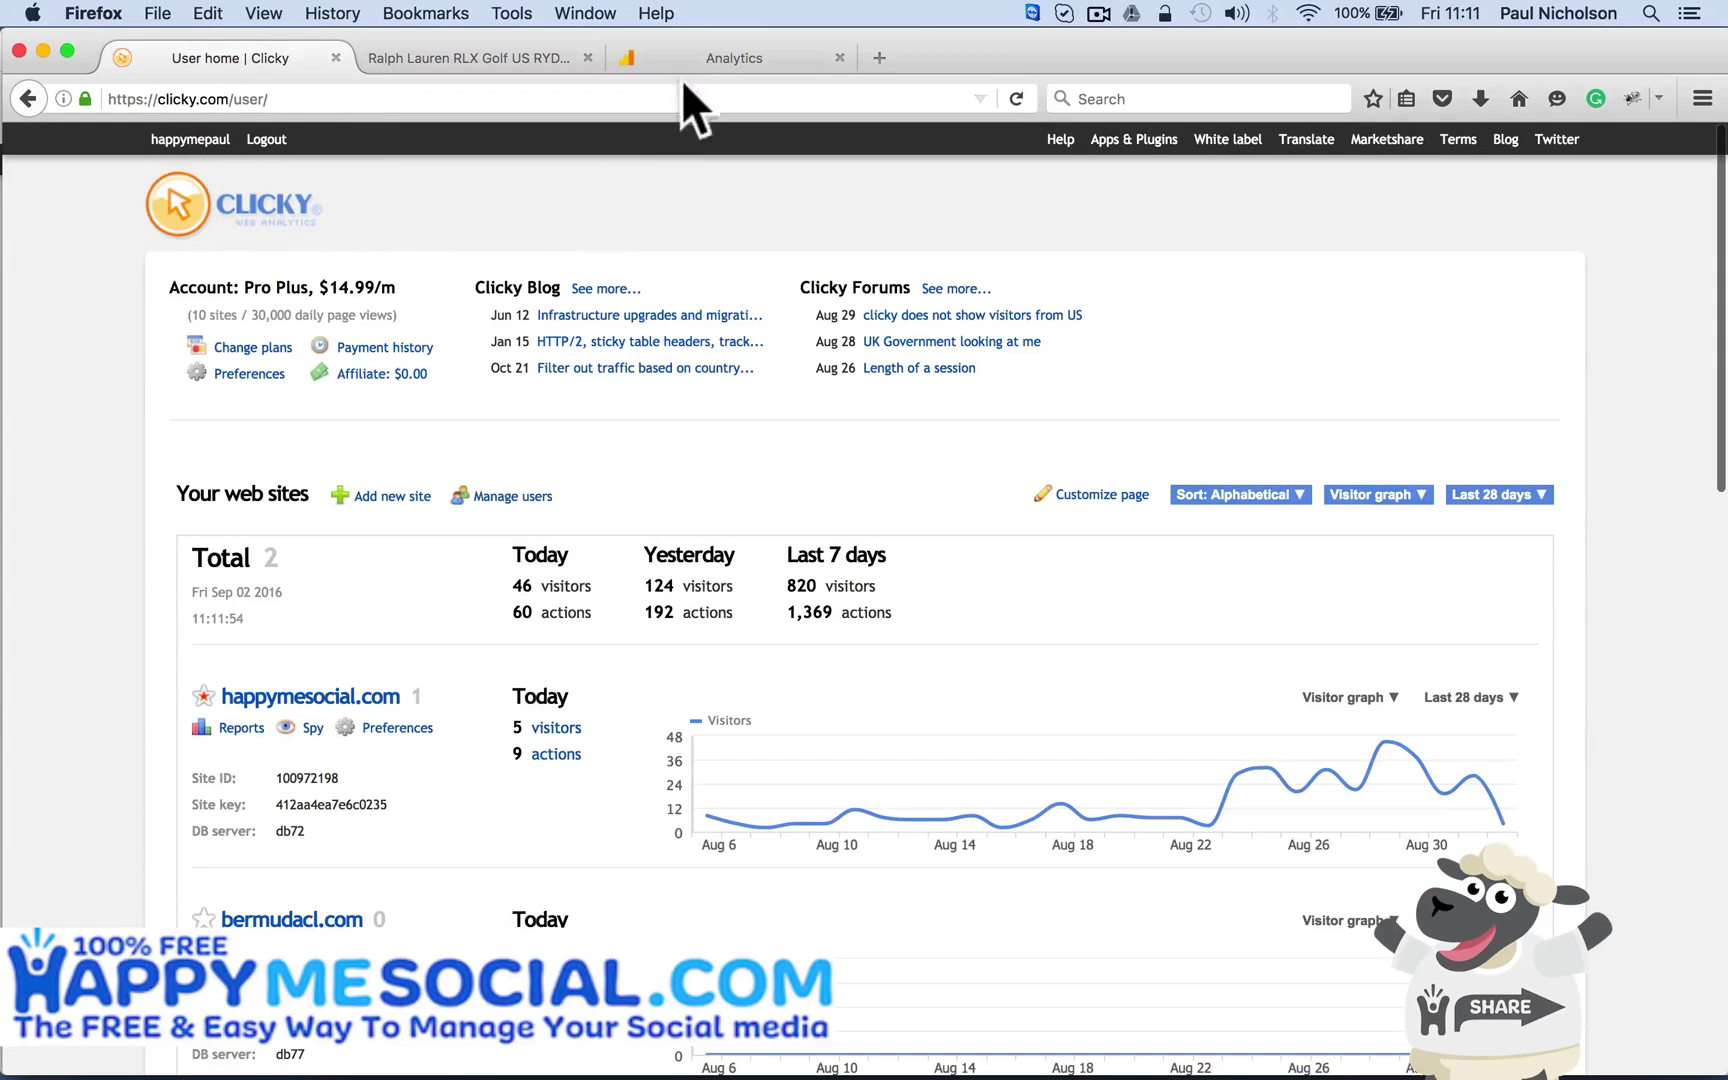
In Google Analytics, view HappyMeSocial.com's real-time visitor overview
click(683, 63)
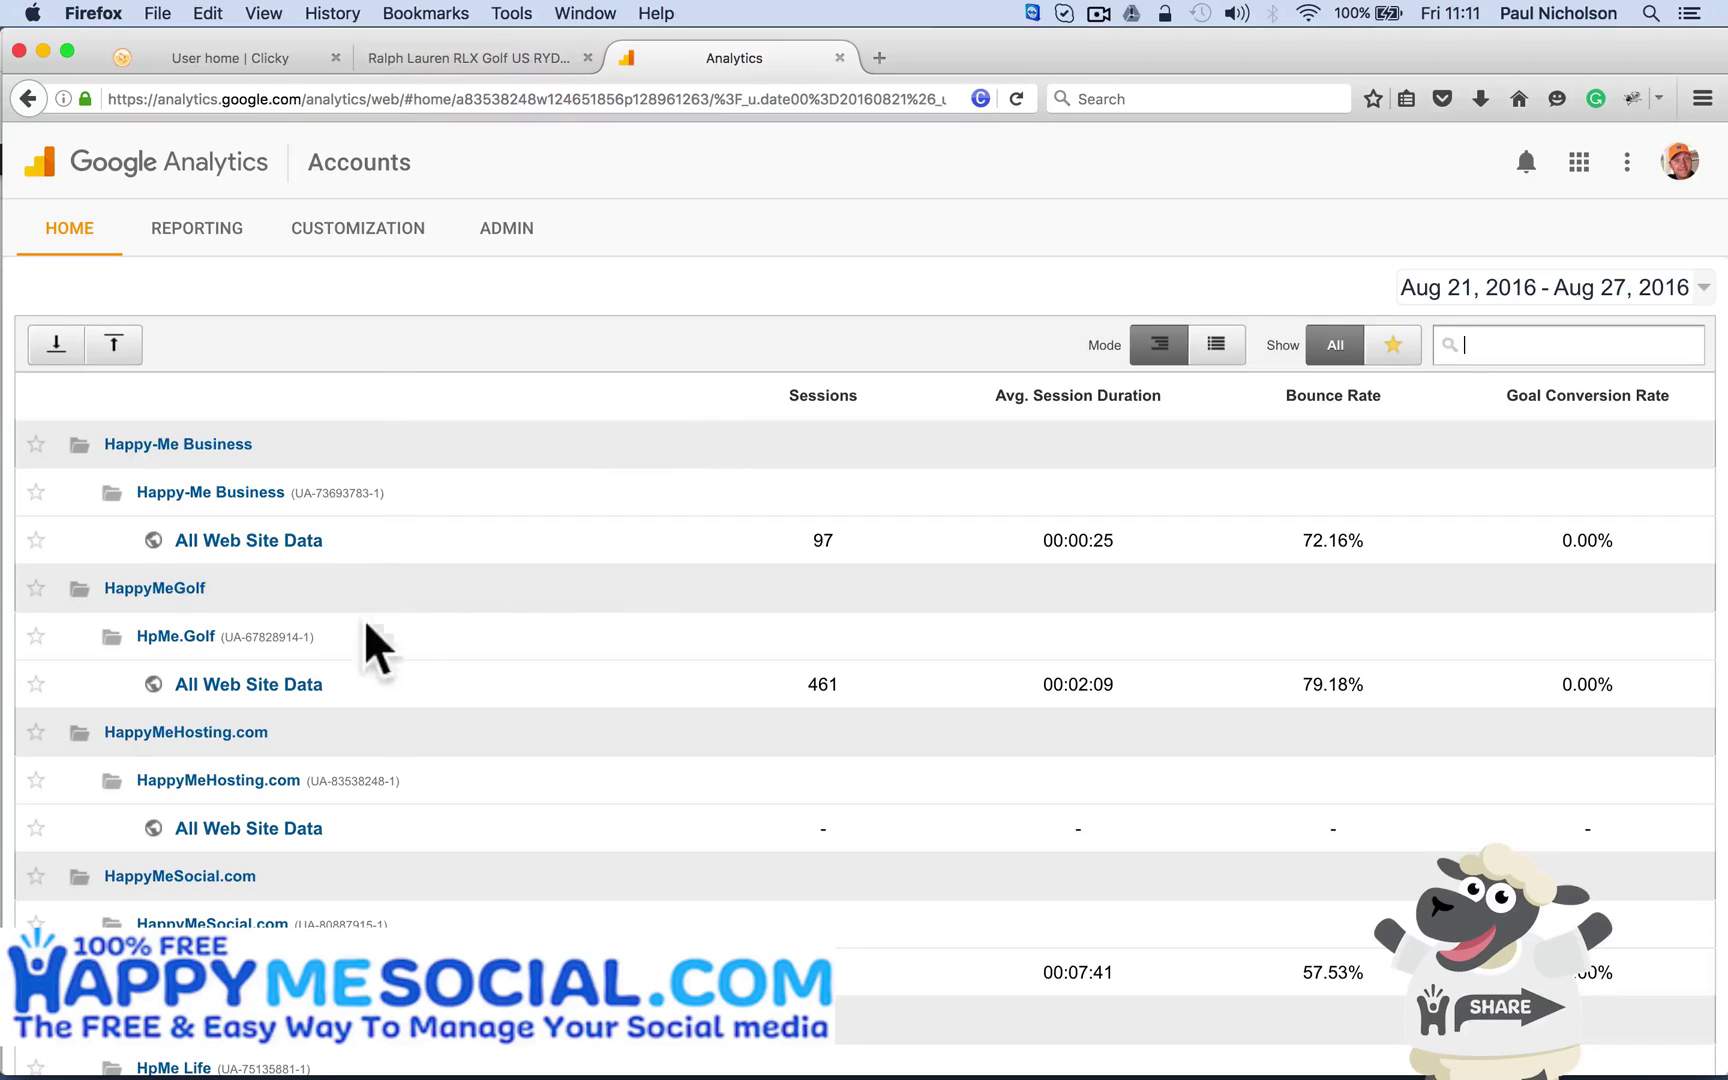
scroll(378, 722, down, 1)
scroll(378, 722, down, 3)
click(256, 729)
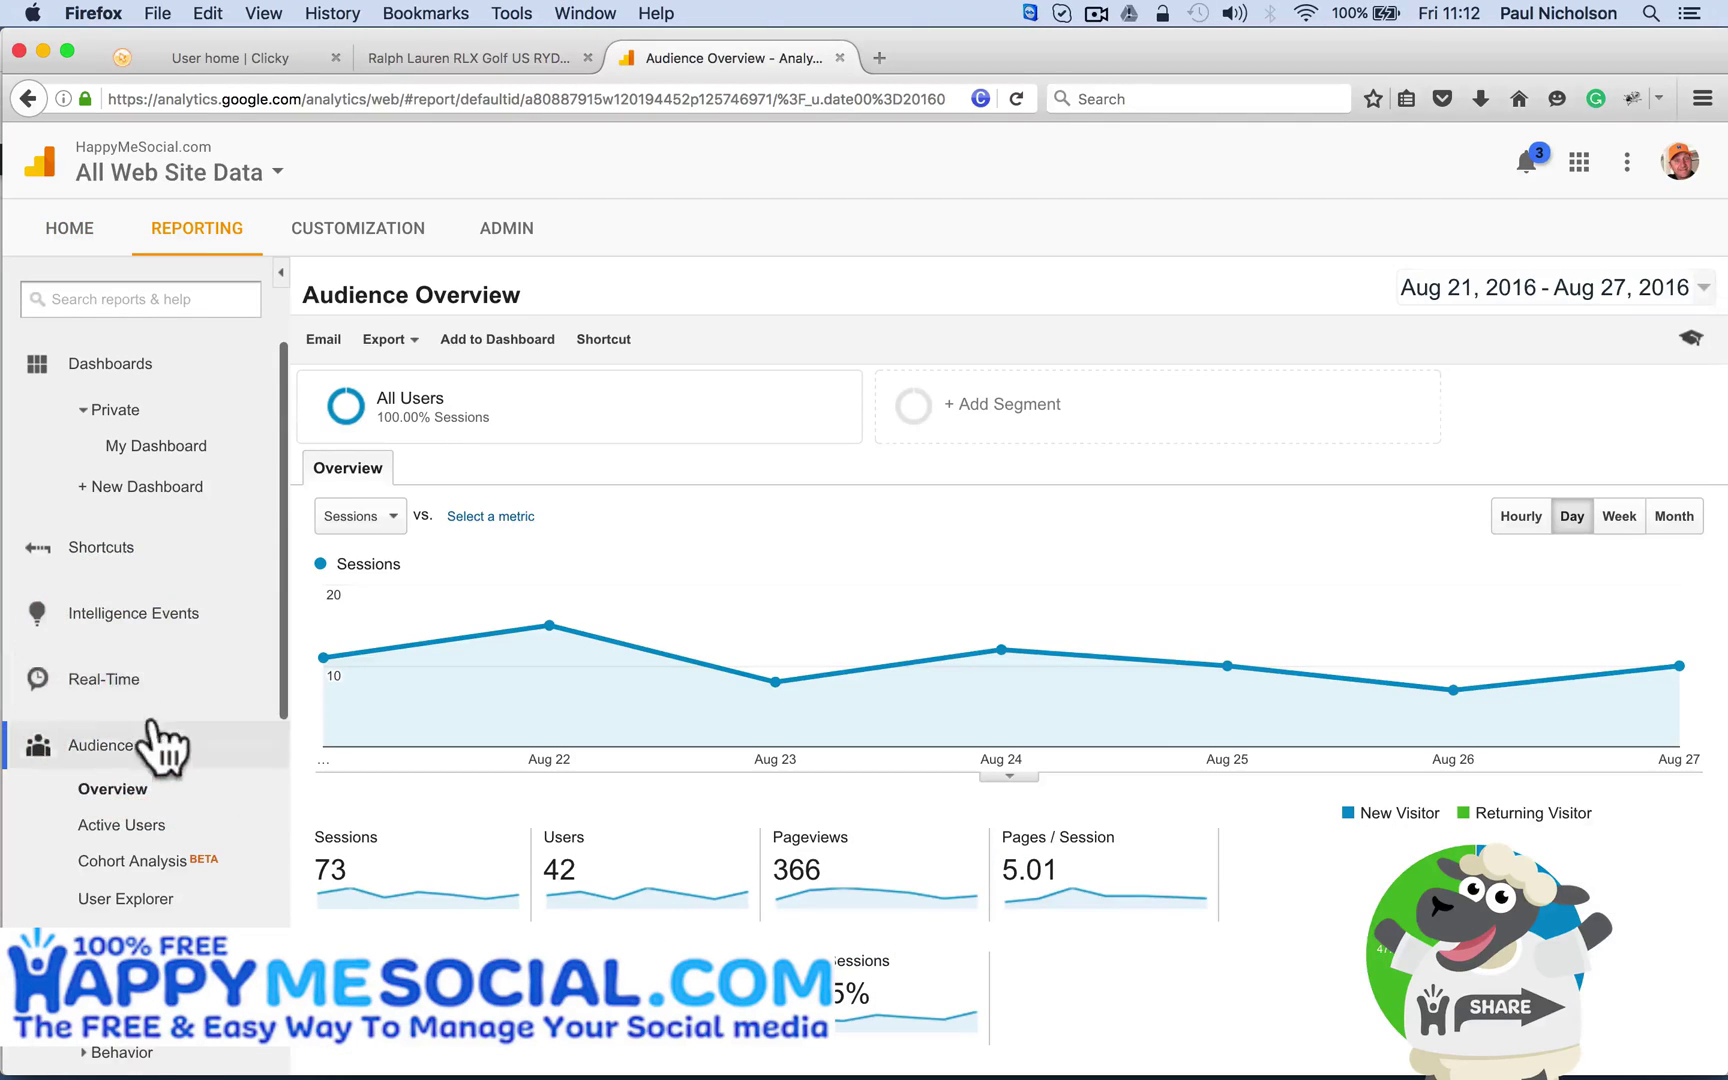
click(162, 680)
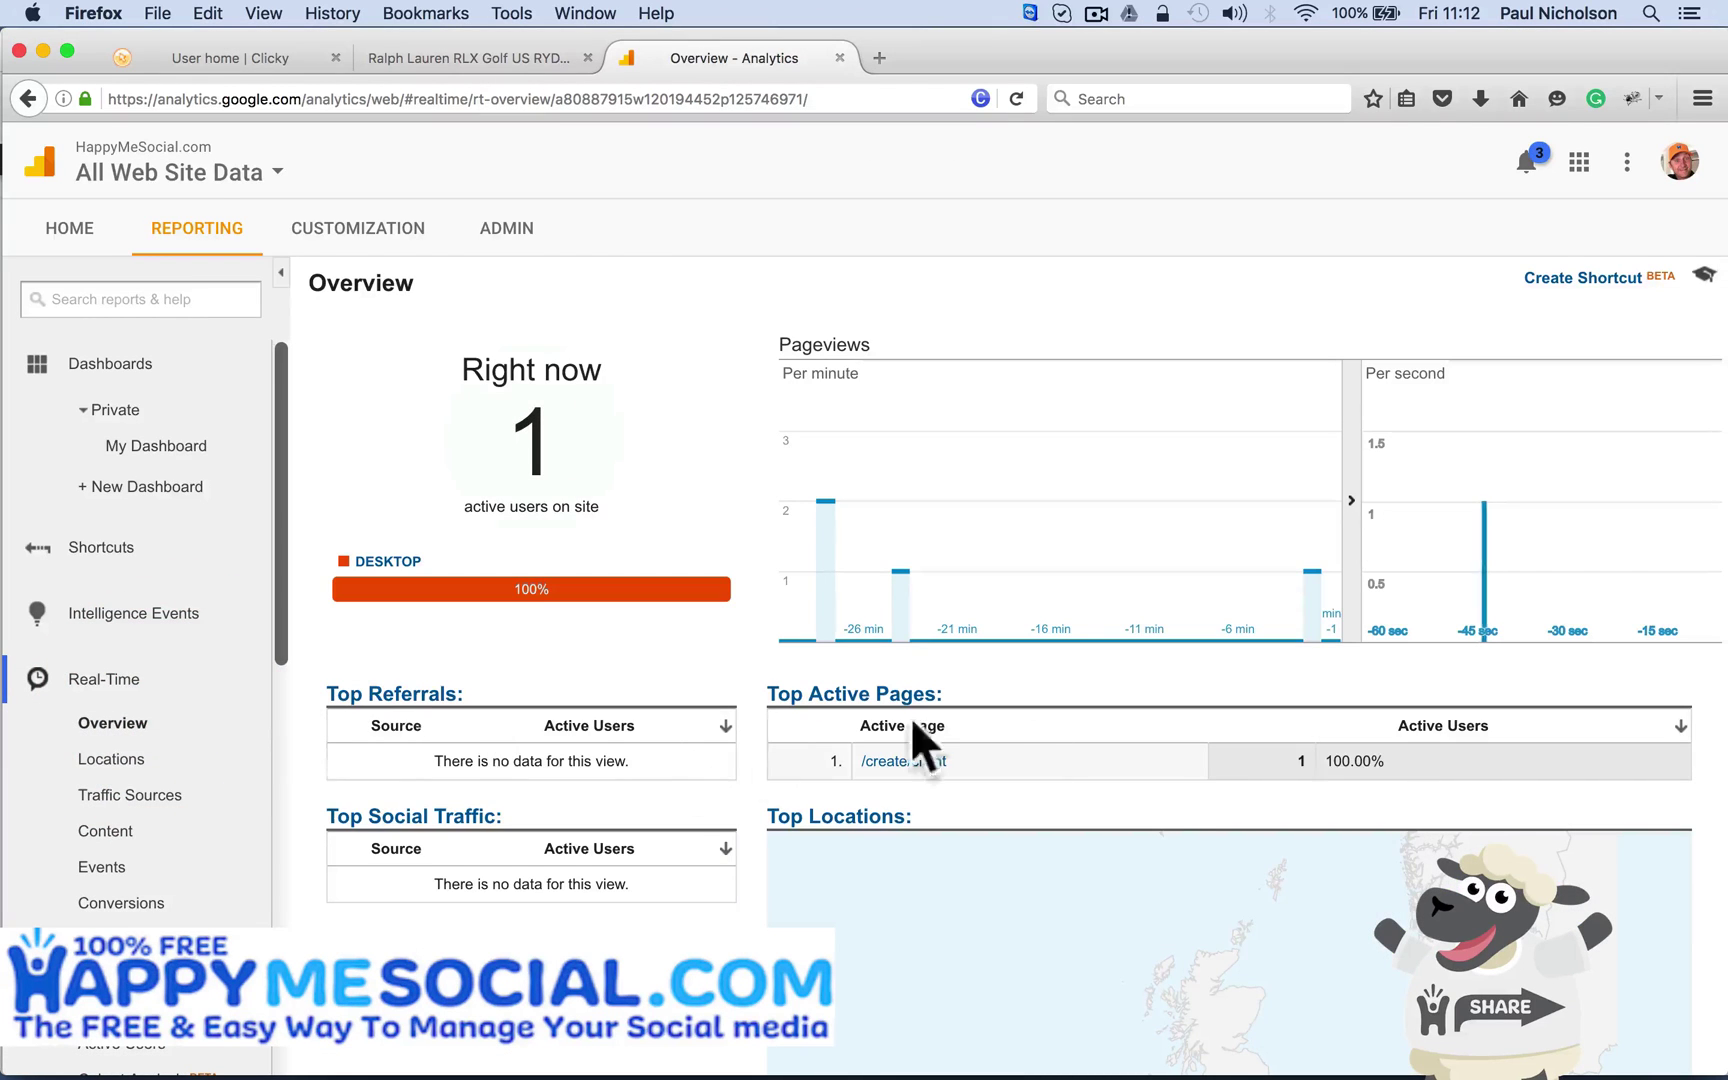
scroll(1164, 770, down, 2)
scroll(1164, 767, down, 3)
scroll(1291, 752, up, 1)
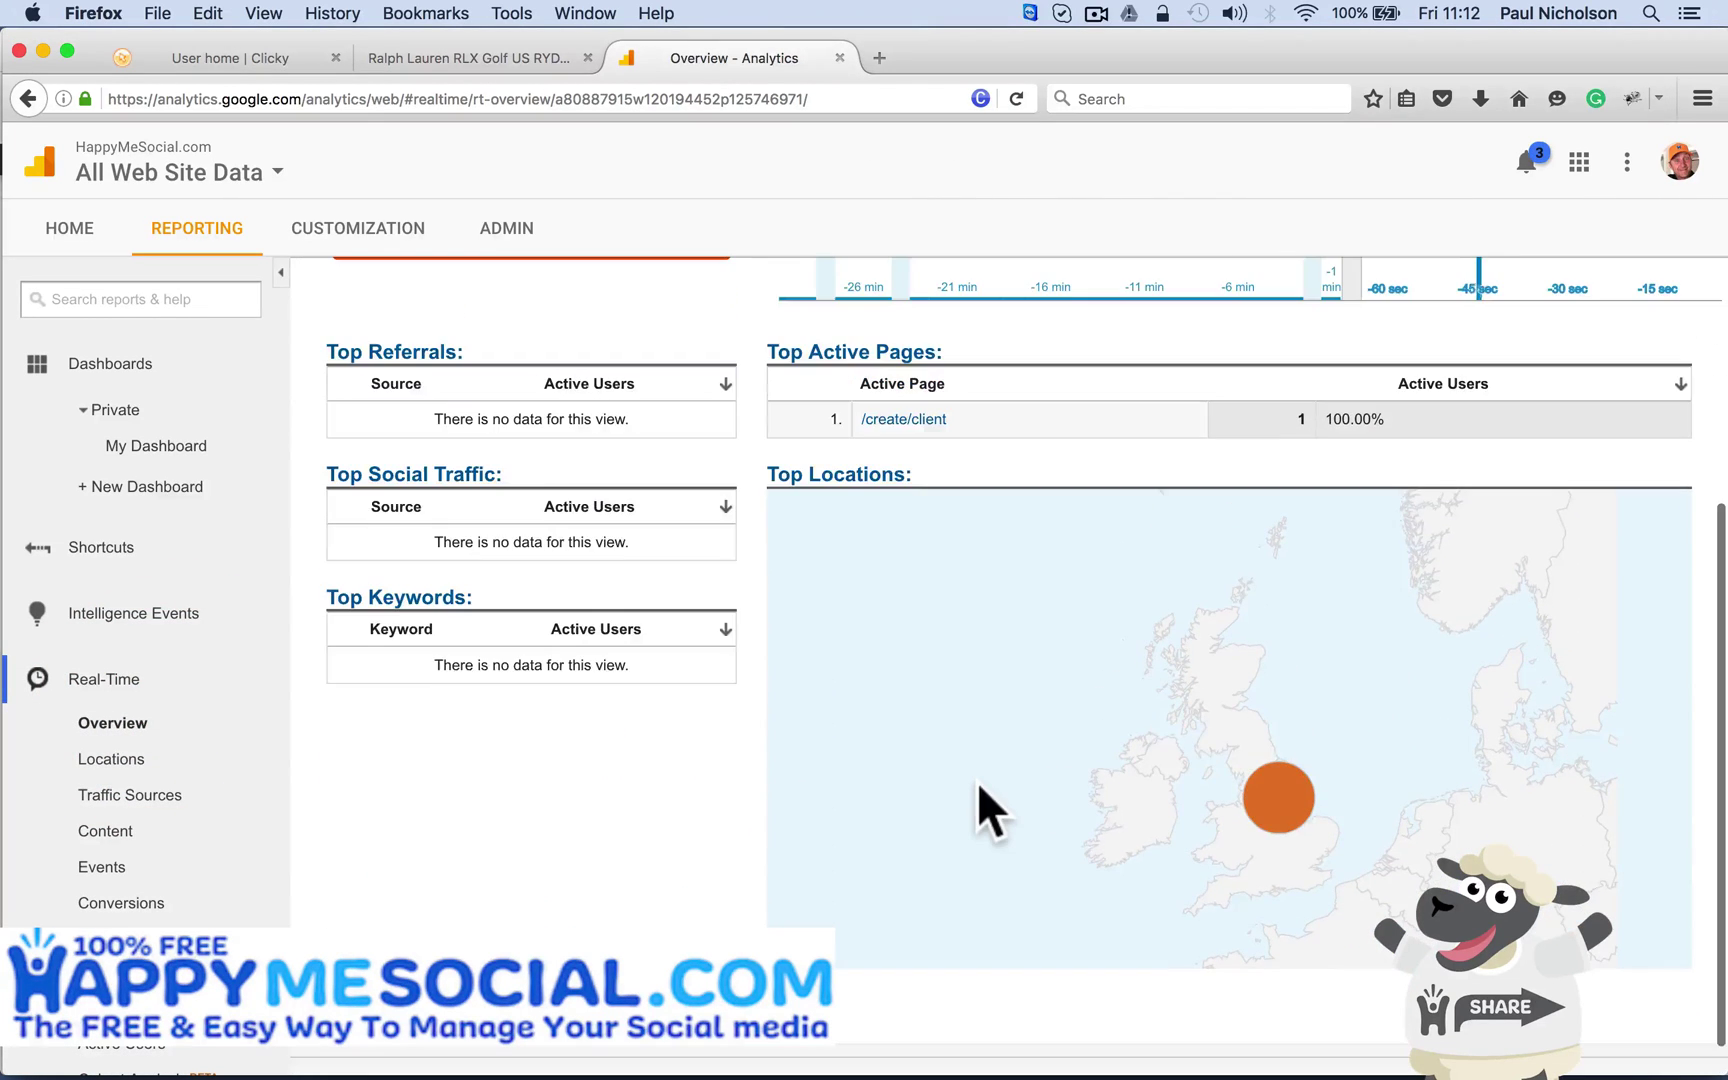
scroll(977, 782, up, 1)
scroll(977, 782, up, 2)
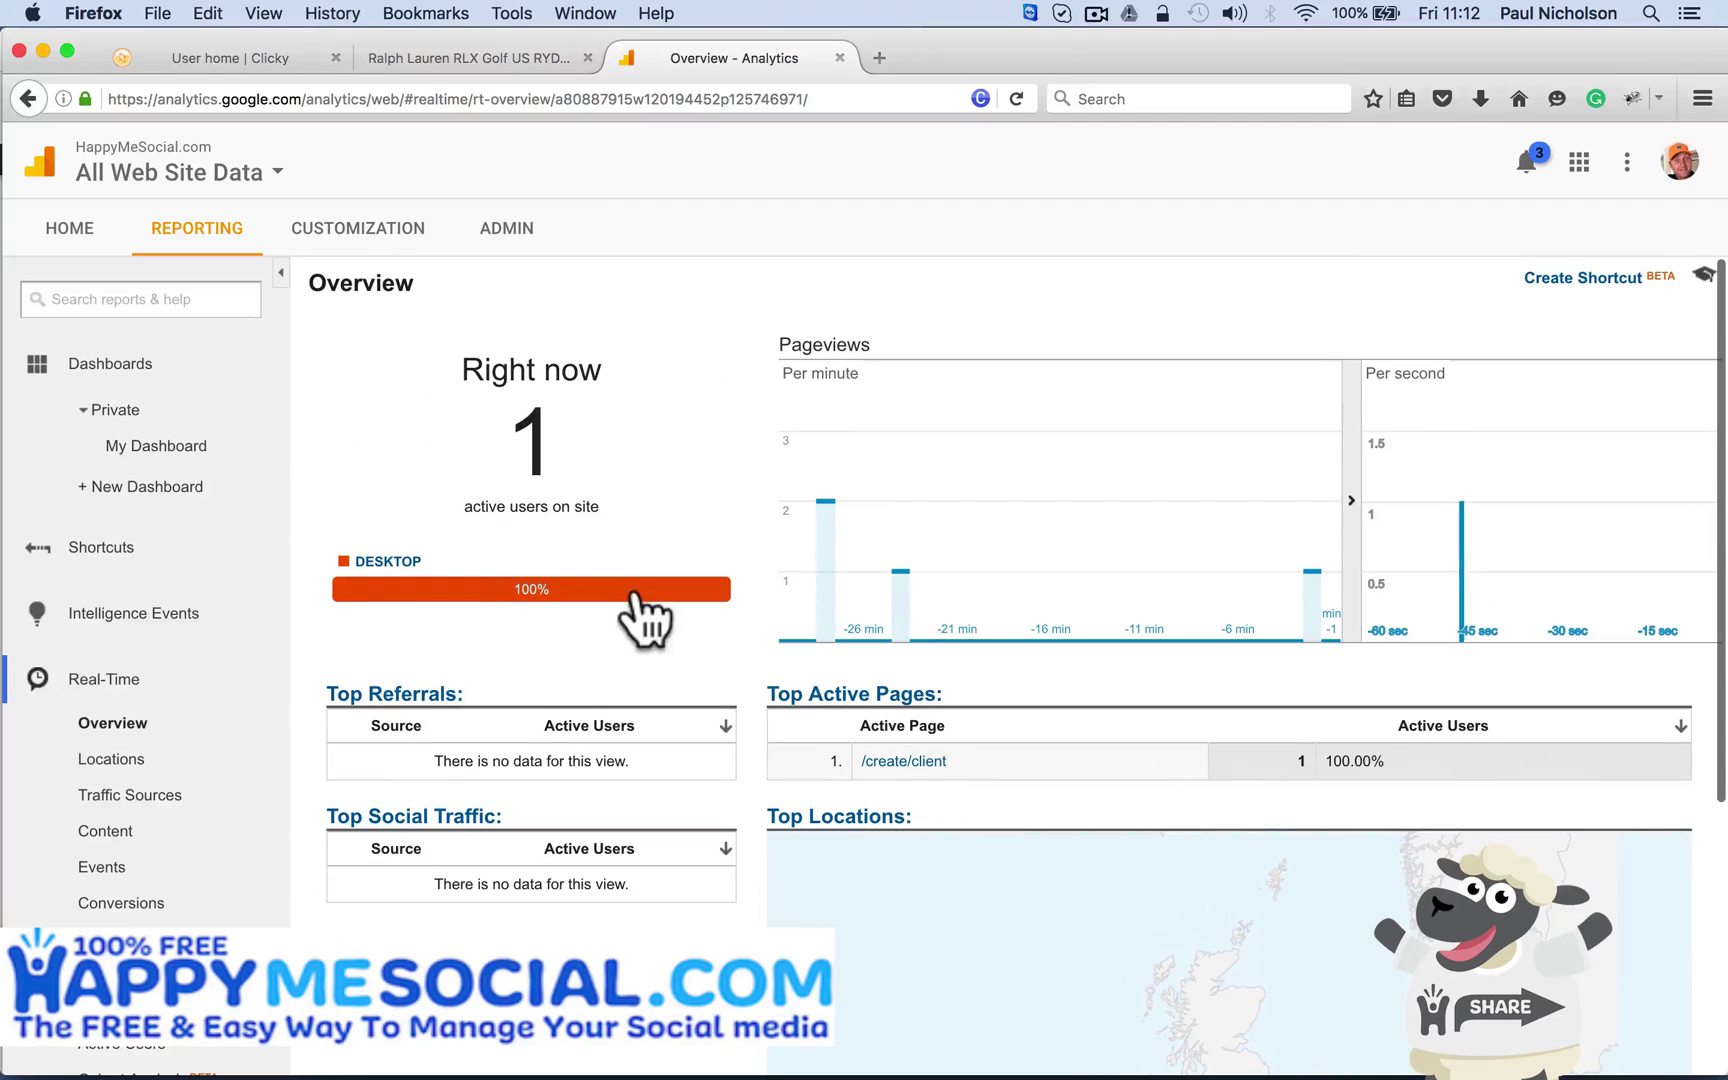
scroll(216, 744, down, 5)
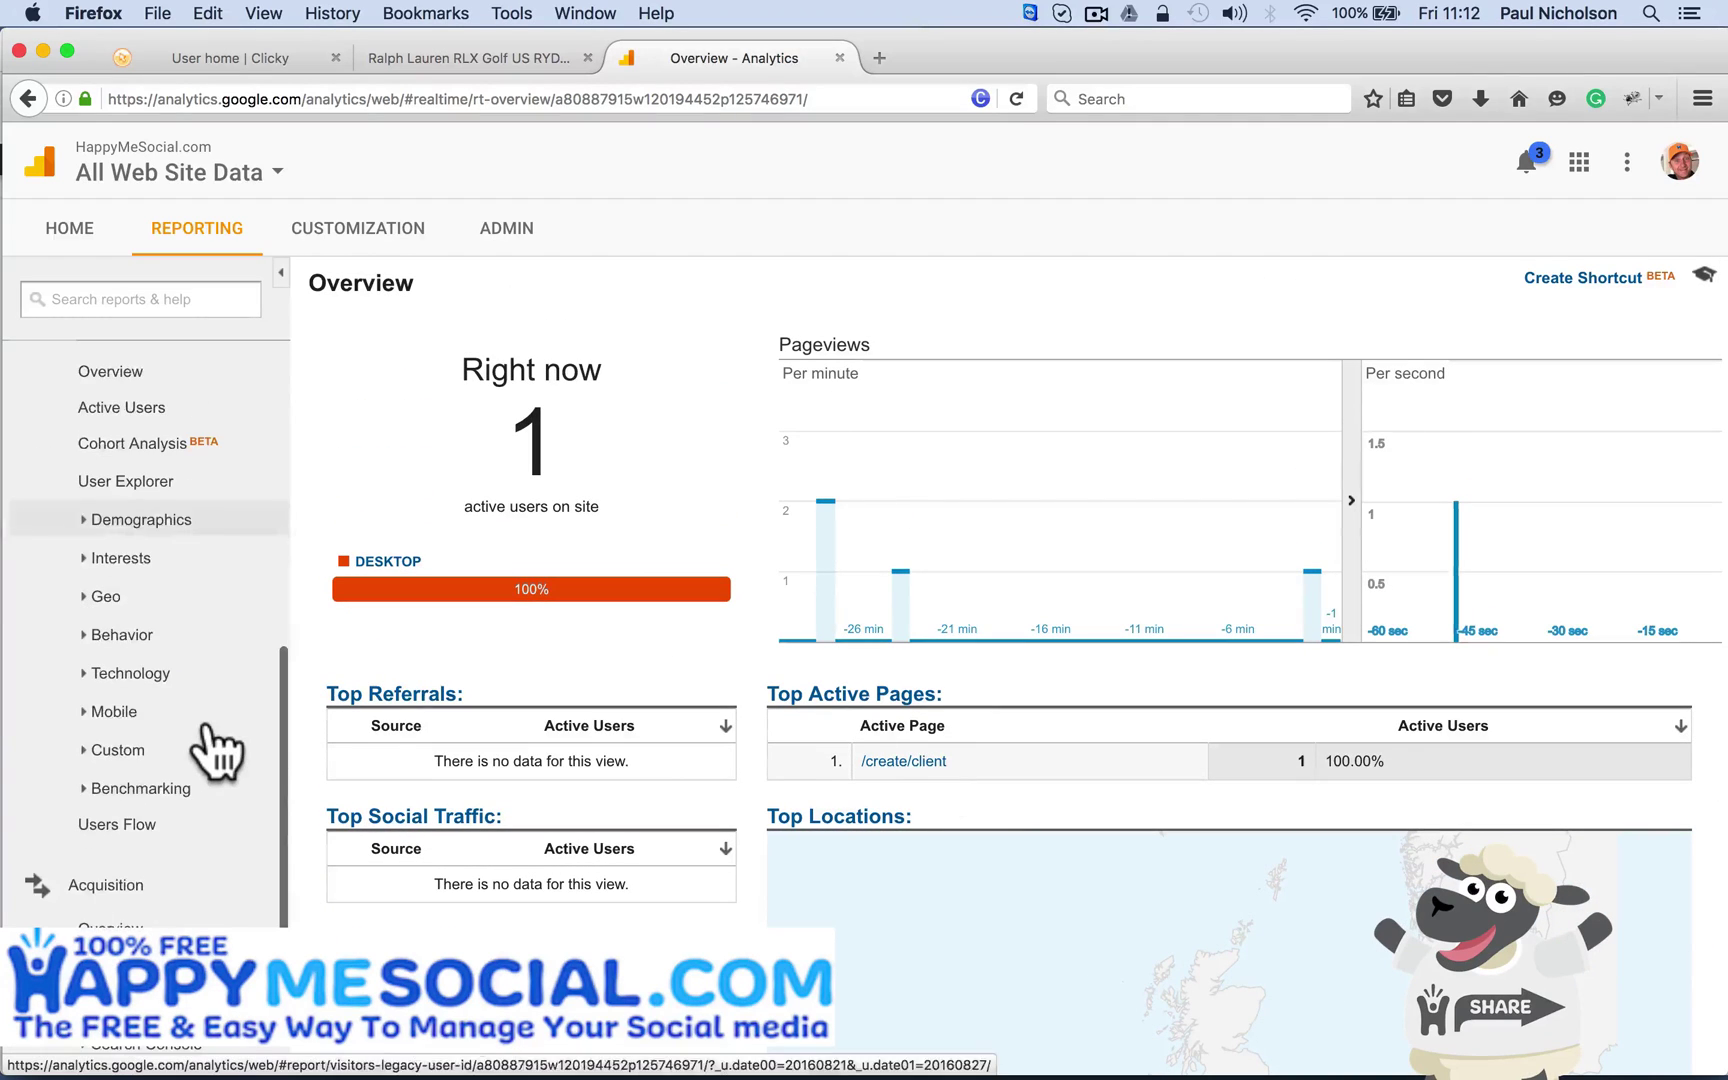
scroll(185, 783, down, 1)
scroll(185, 850, up, 3)
scroll(162, 608, up, 1)
Browse the Demographics and Audience overviews, then return to the list of all analytics accounts
click(174, 618)
click(202, 658)
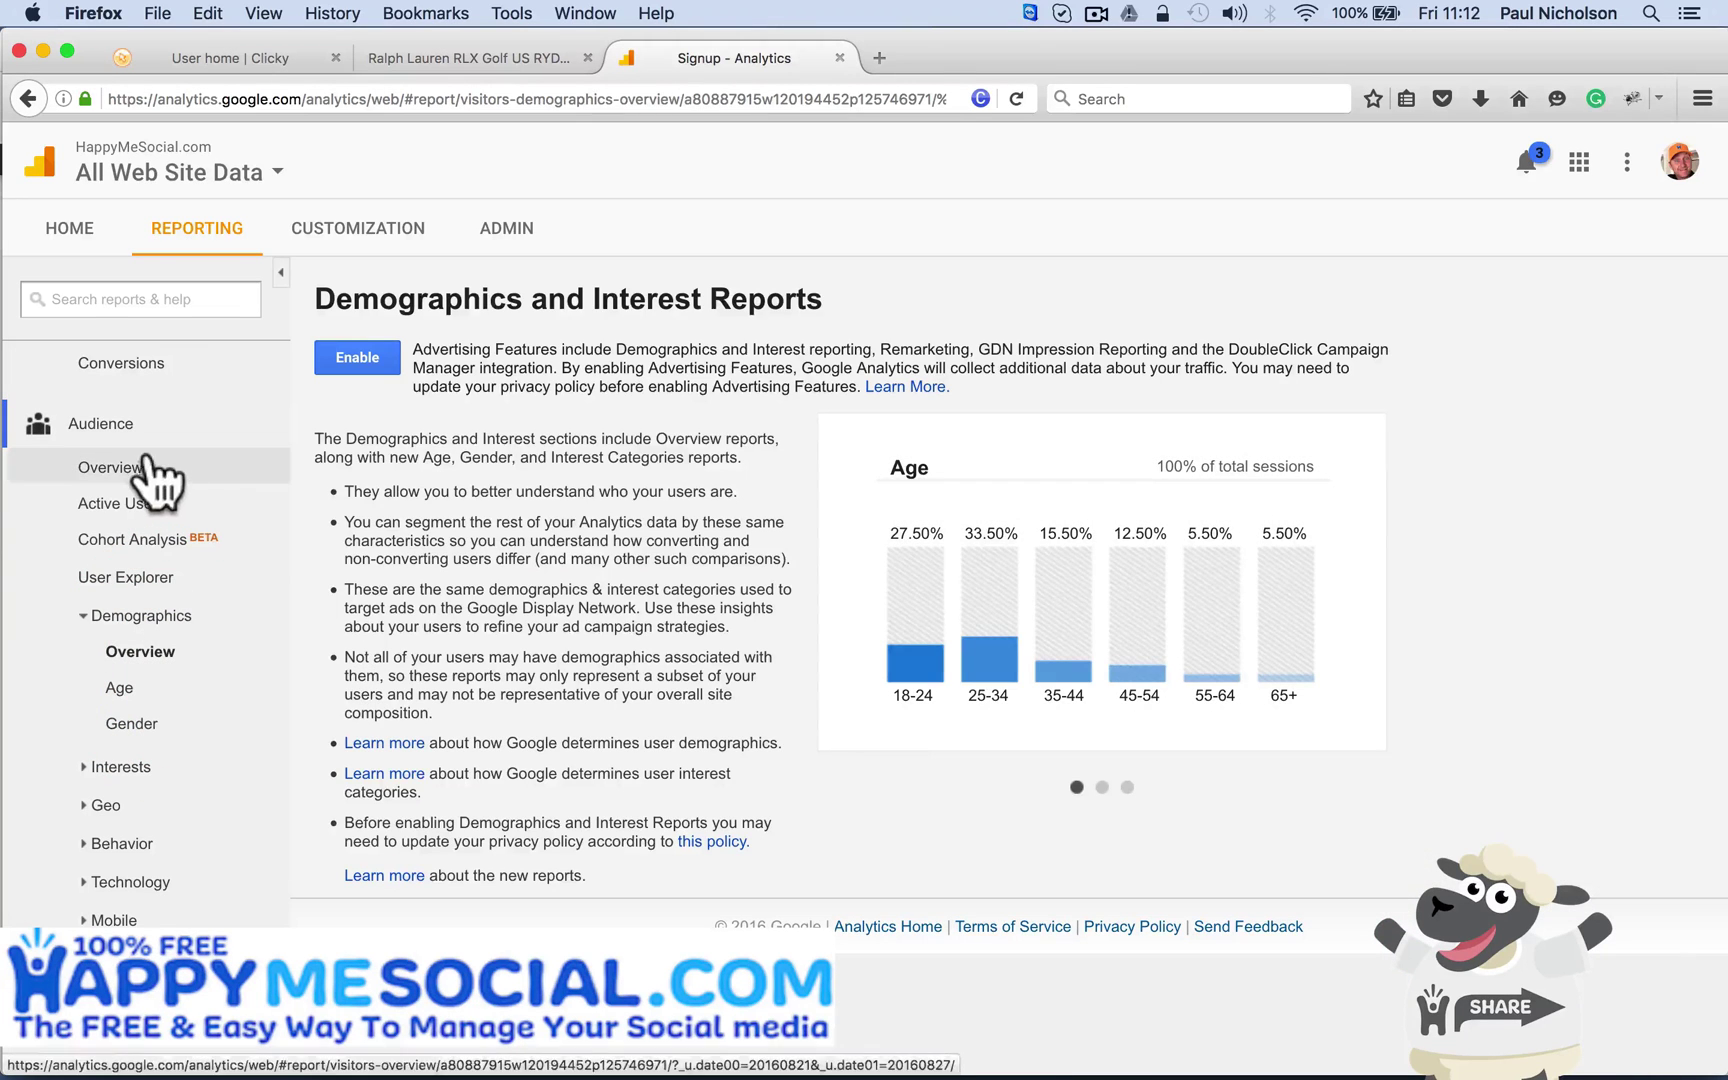
click(111, 467)
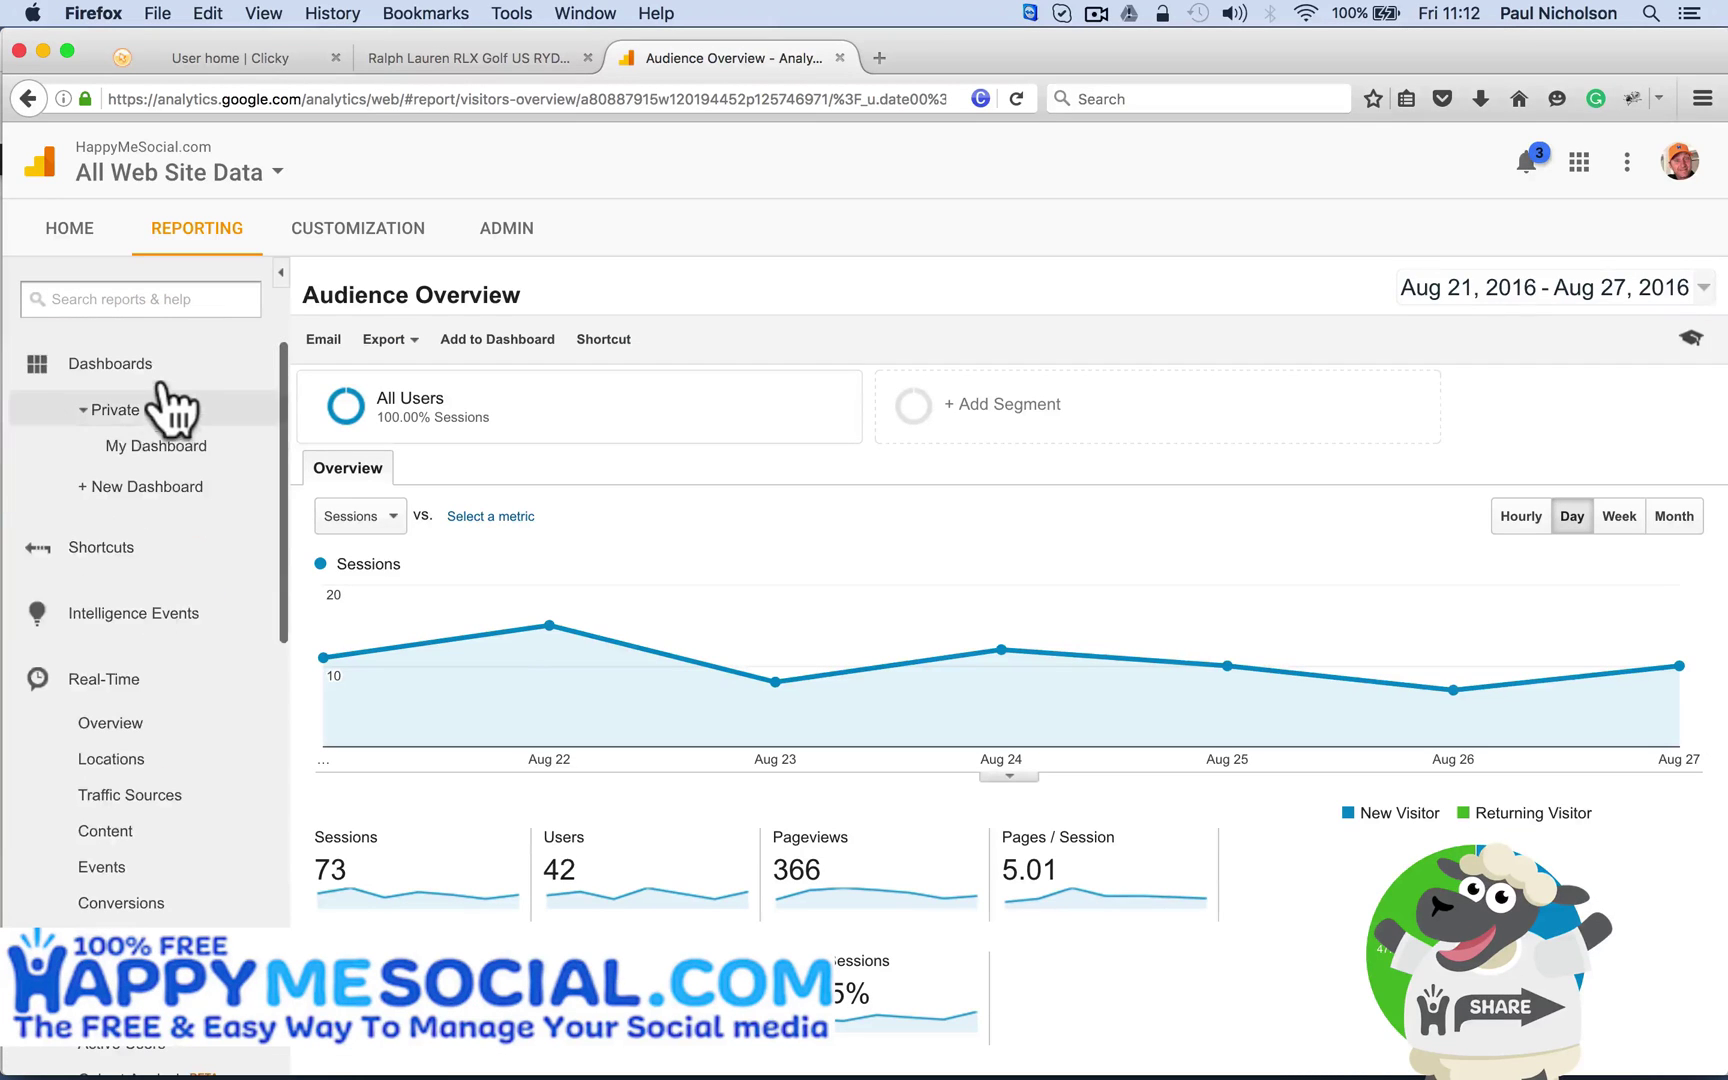
click(162, 368)
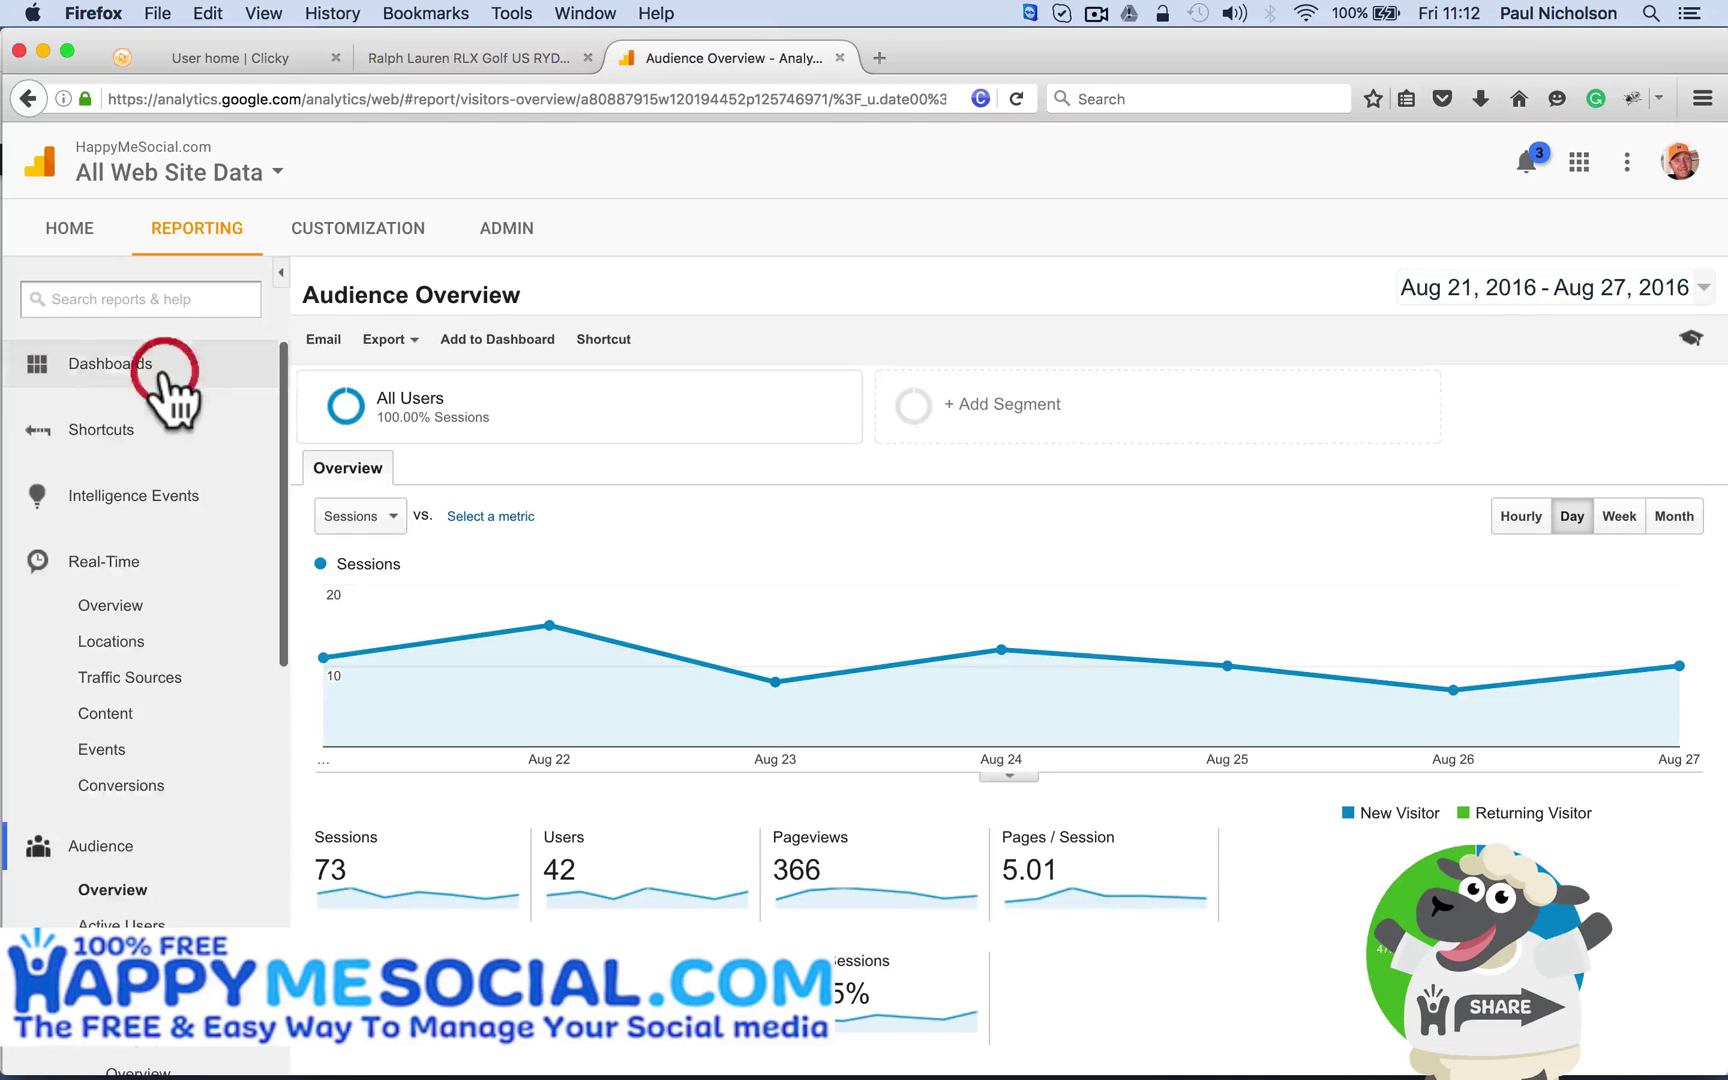
click(68, 229)
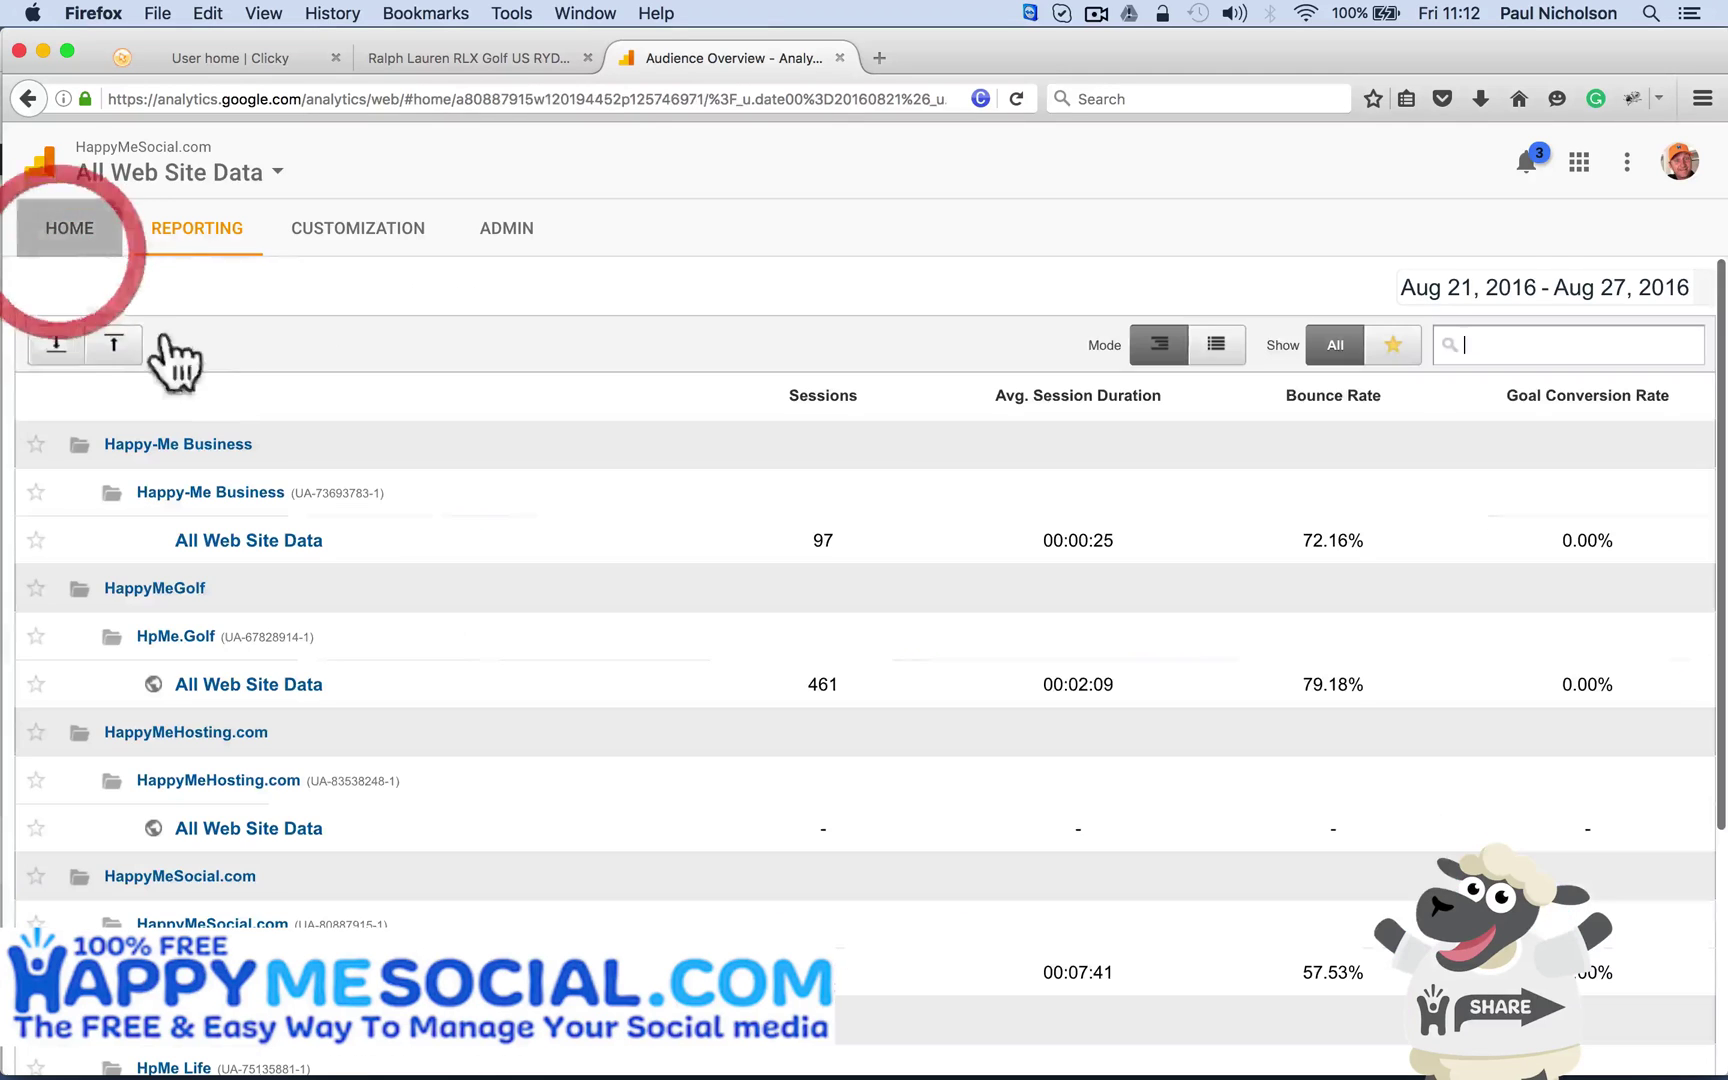
scroll(443, 716, down, 3)
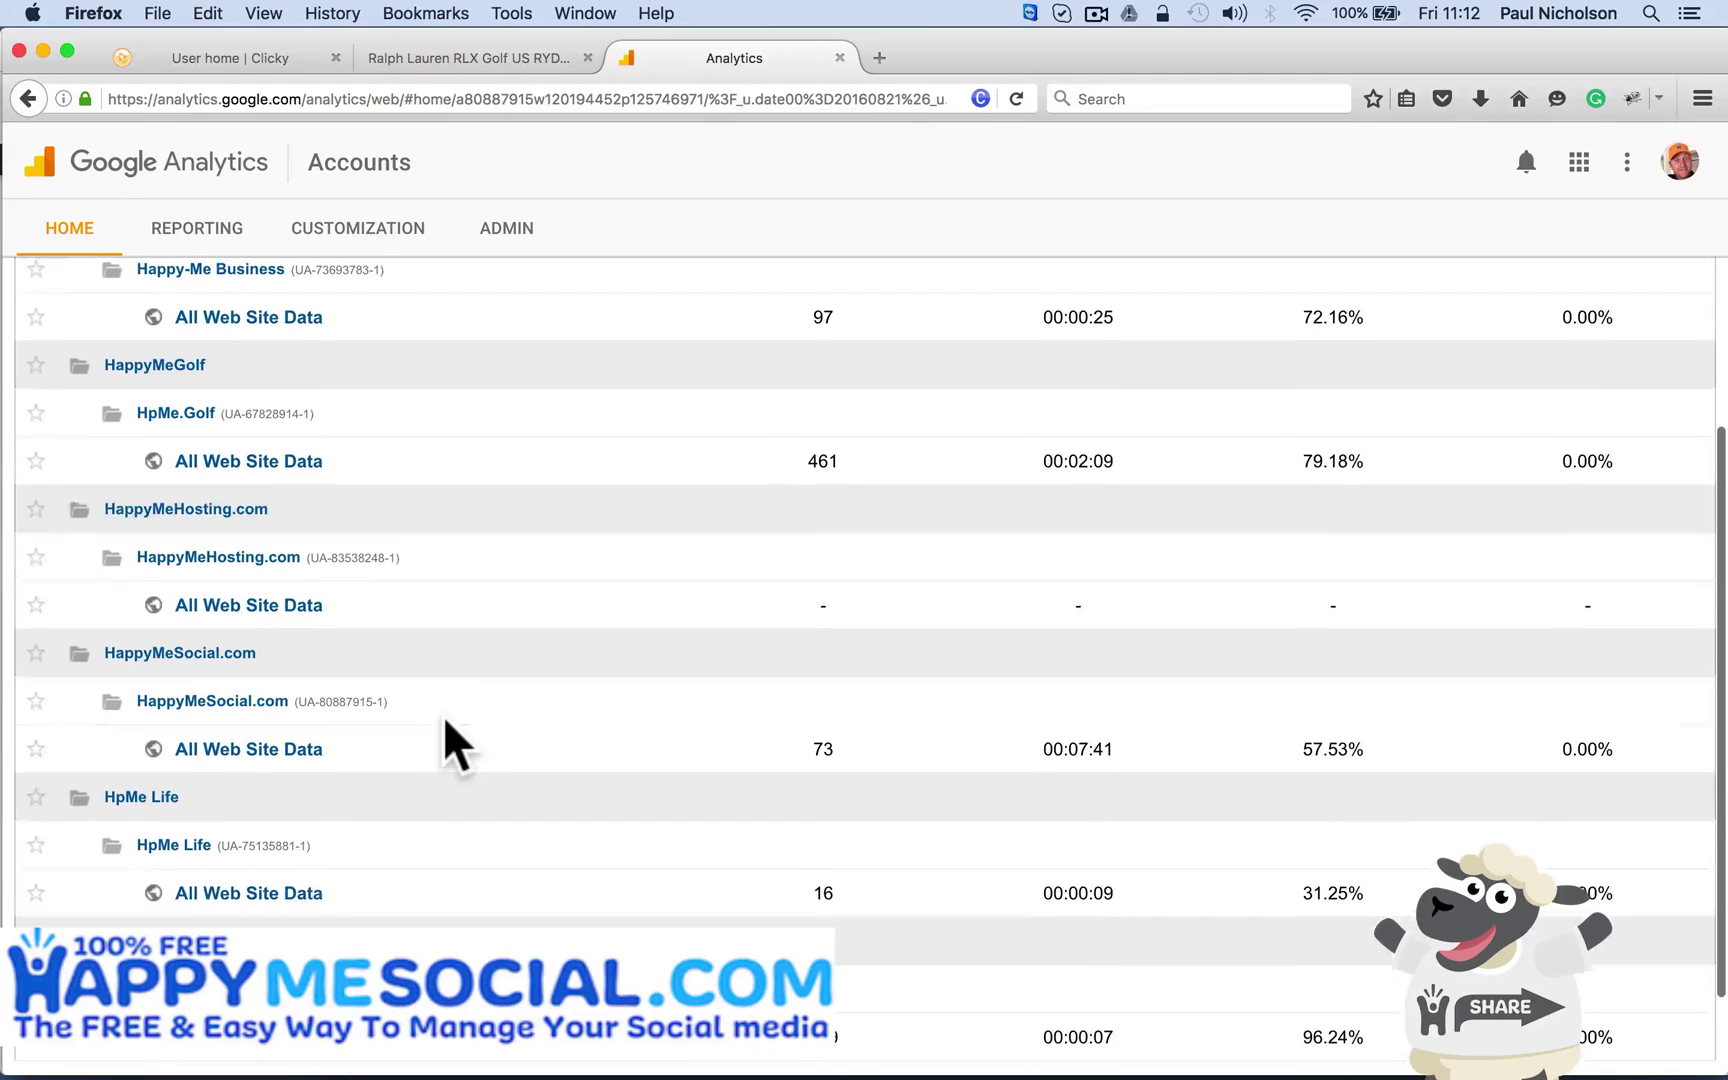
View the happymesocial.com Spy feed, then visit the Visual Composer page in HappyMeSocial
click(253, 47)
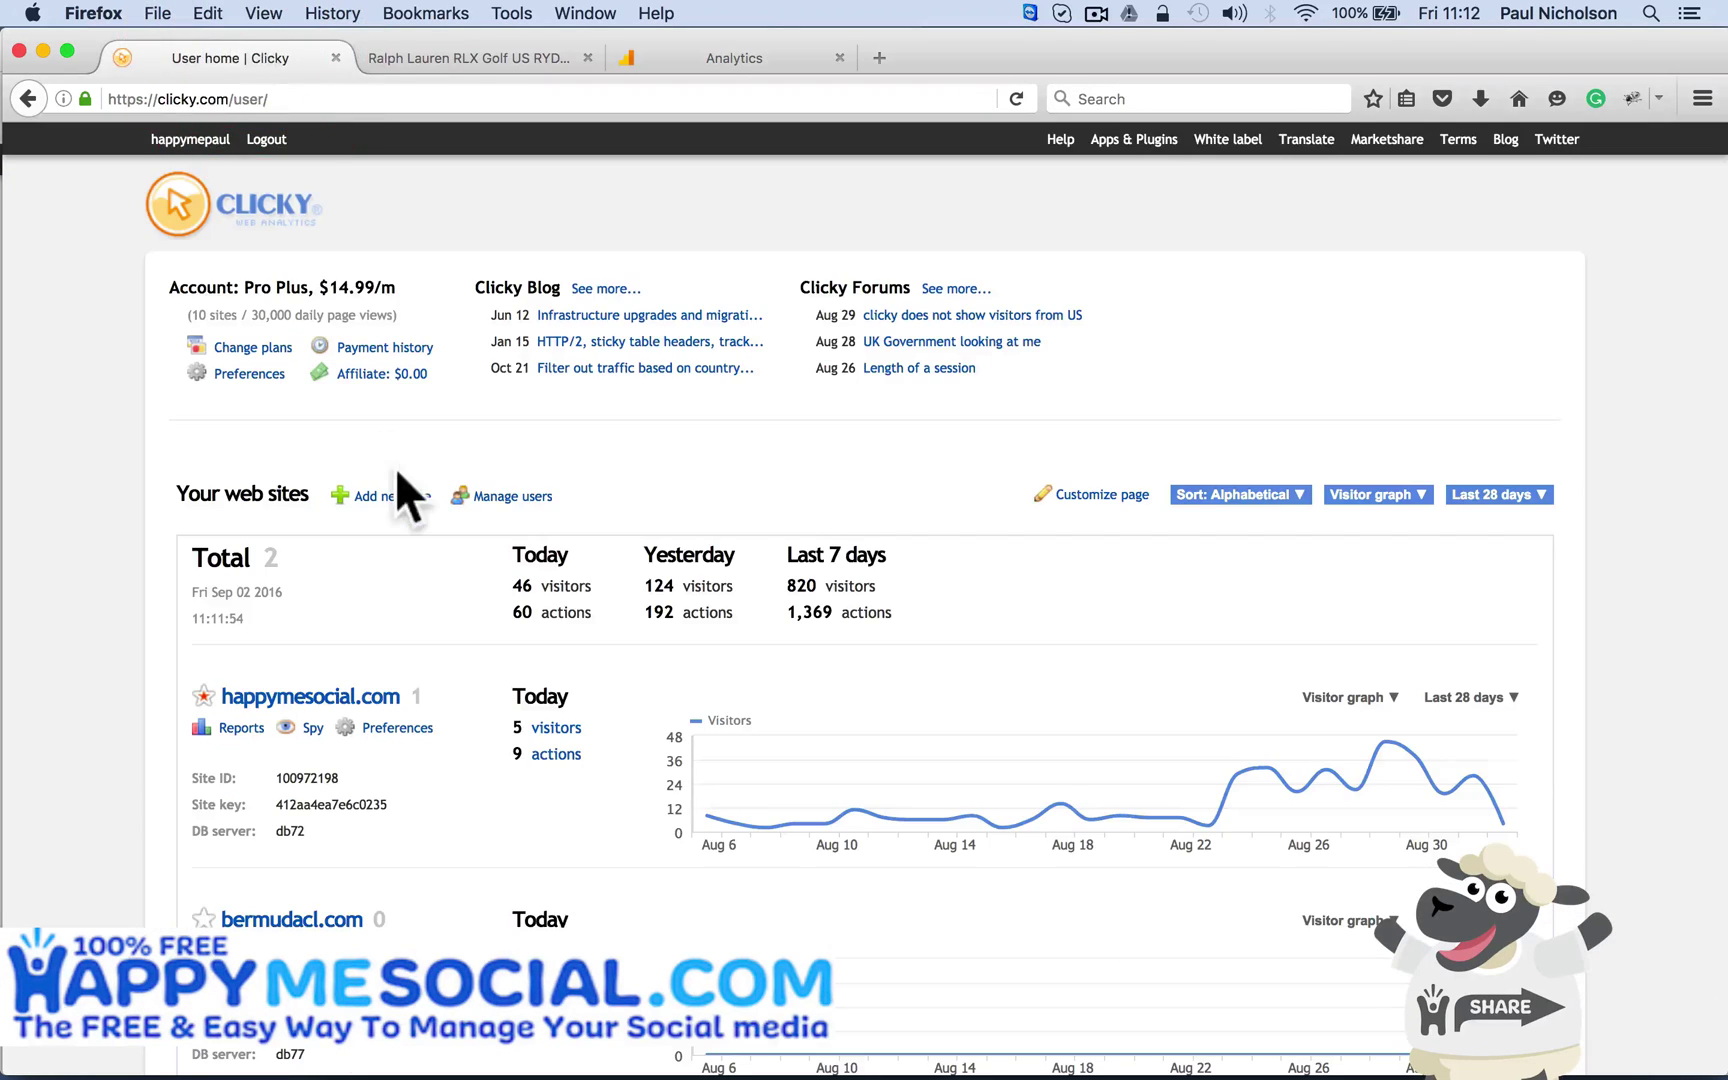
scroll(395, 467, down, 3)
click(312, 536)
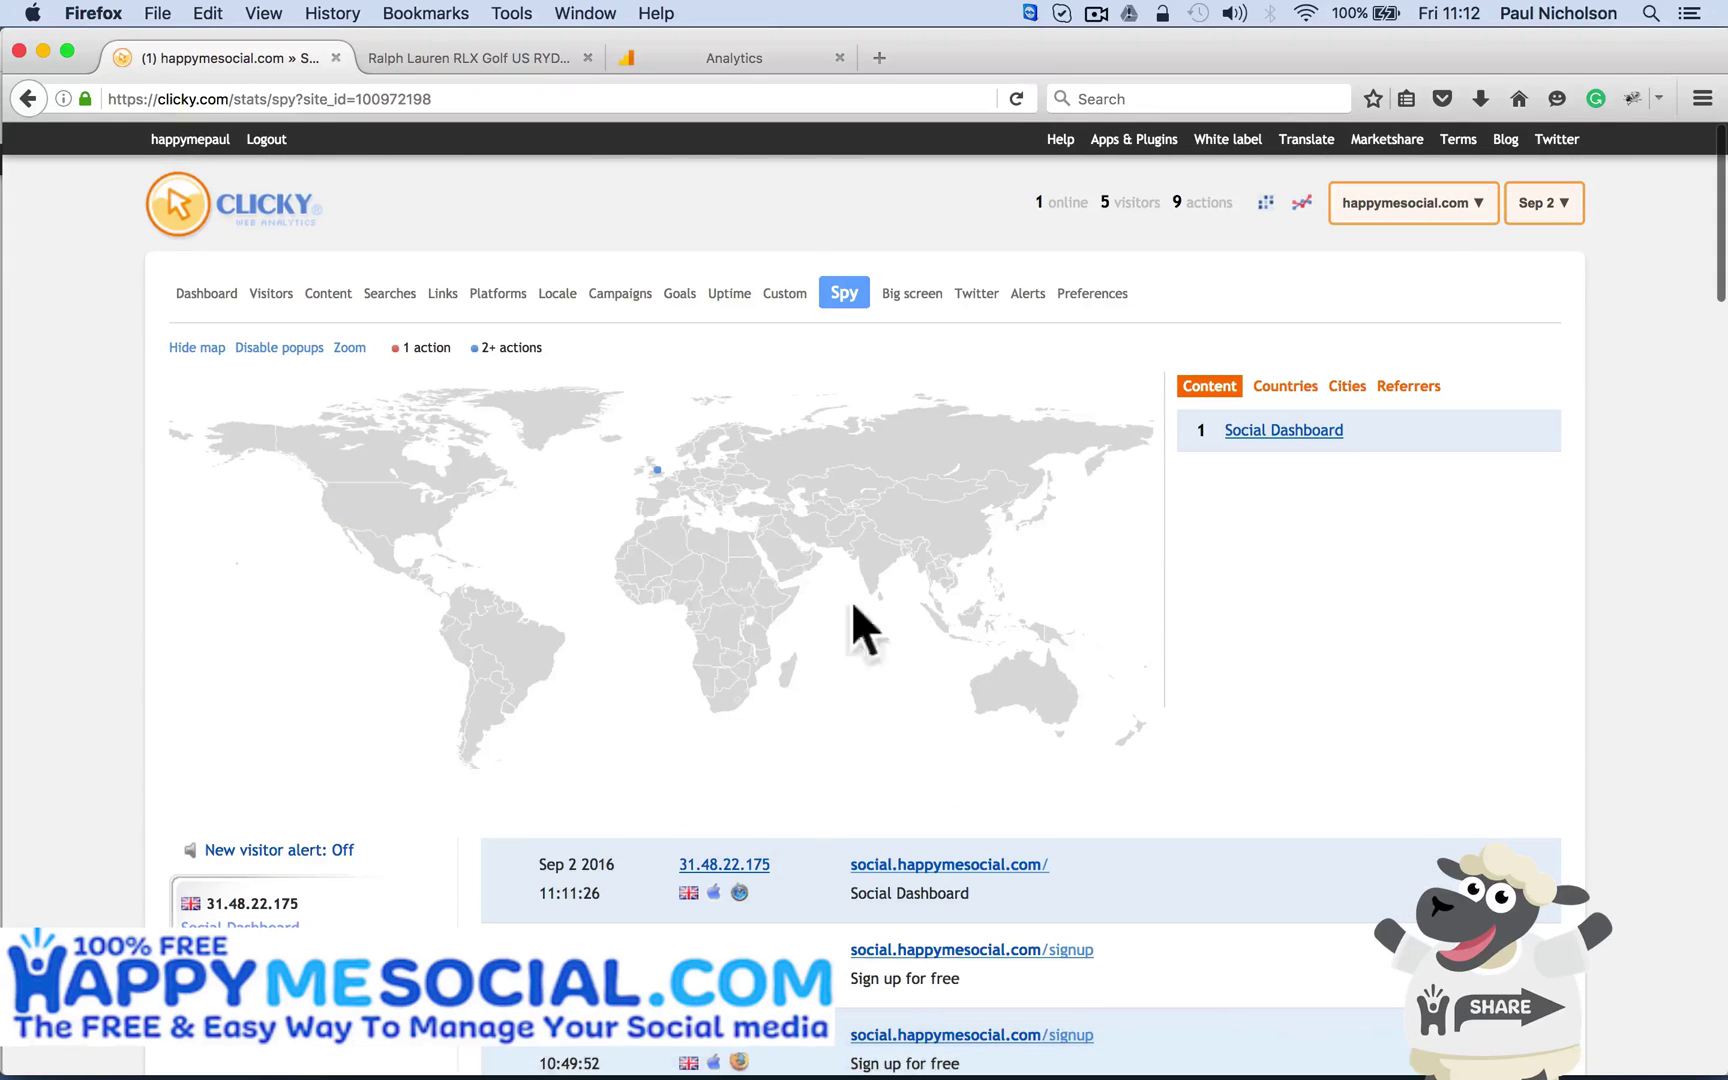
click(648, 1060)
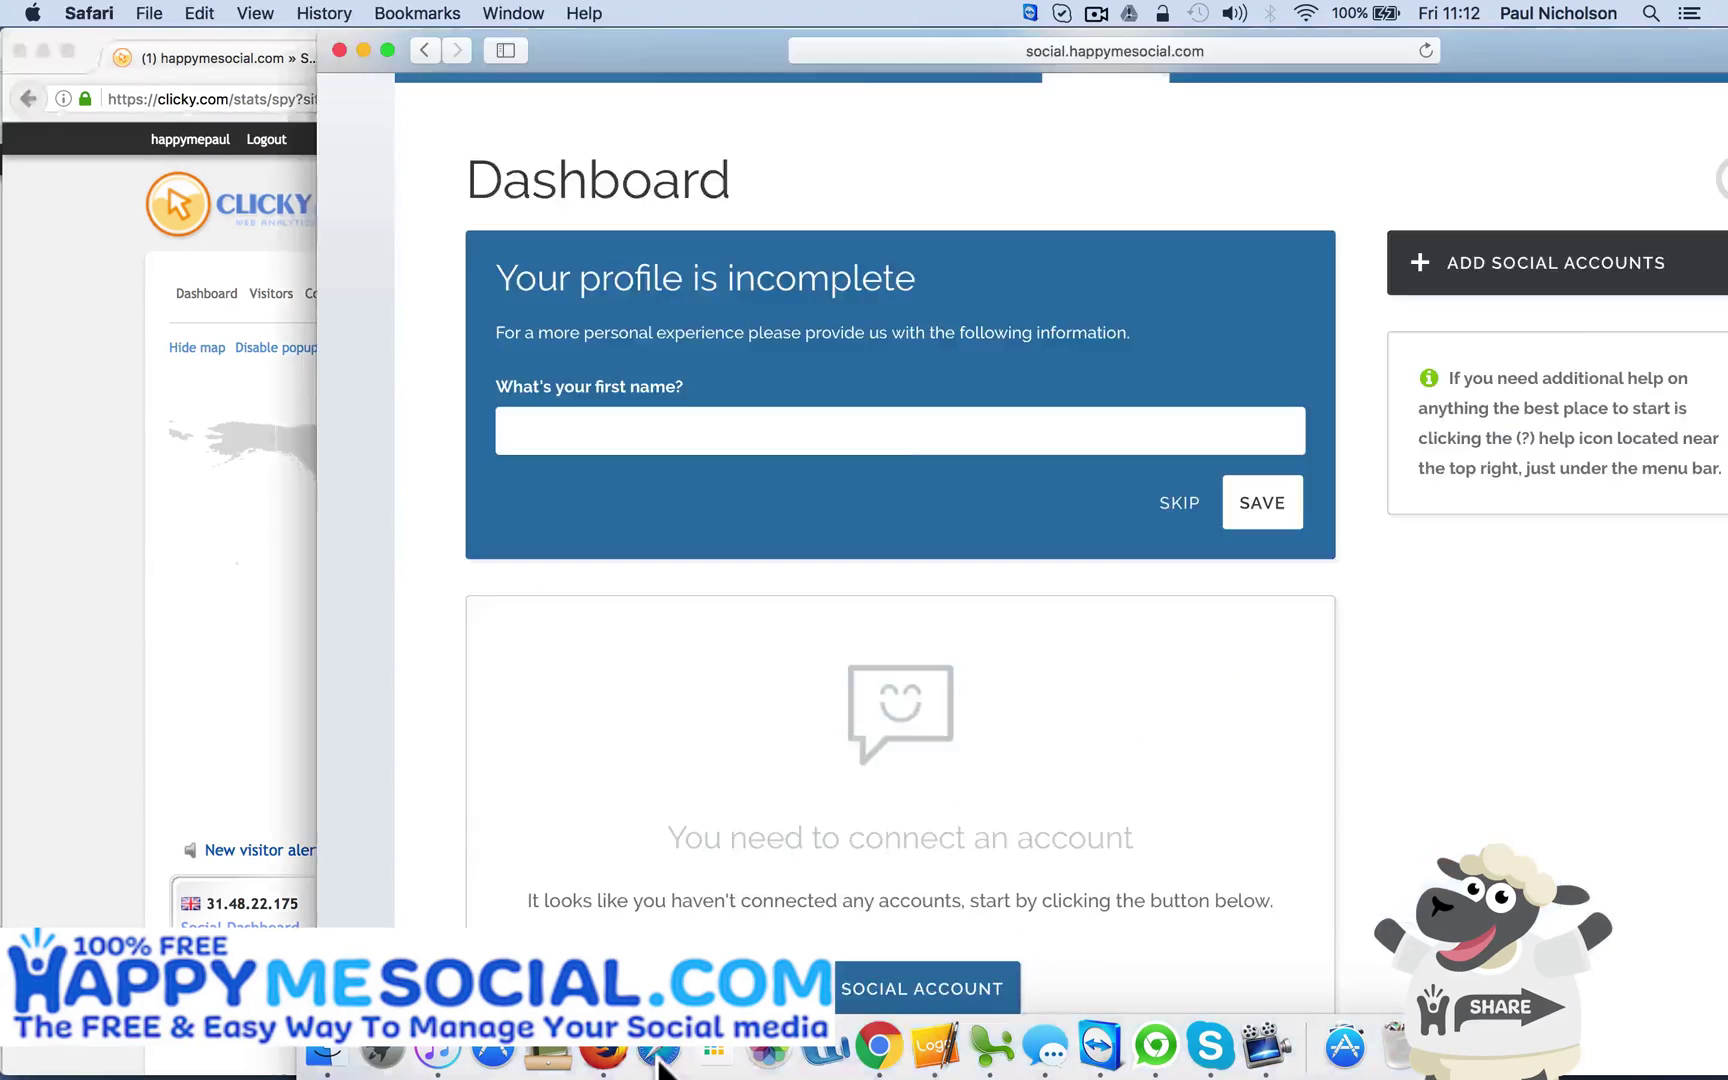
scroll(1231, 391, up, 3)
click(1428, 311)
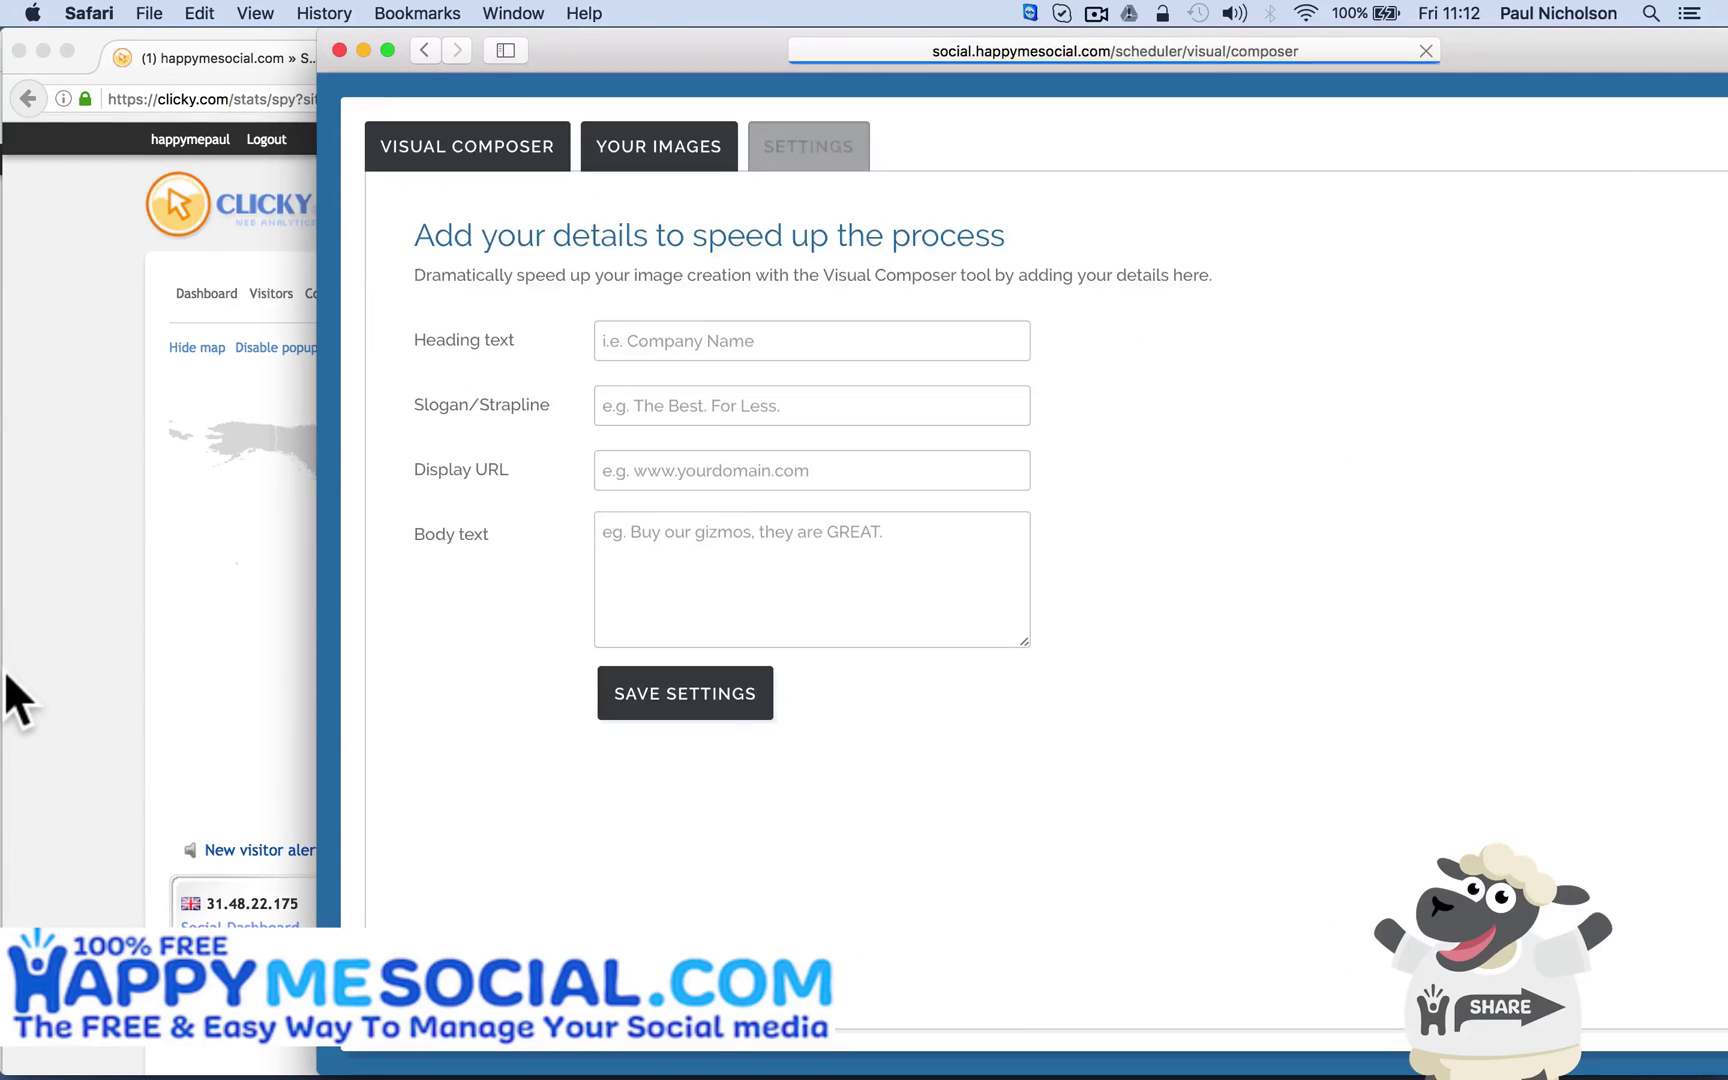
Back in Clicky, reopen the happymesocial.com Spy view showing the new visit
click(13, 695)
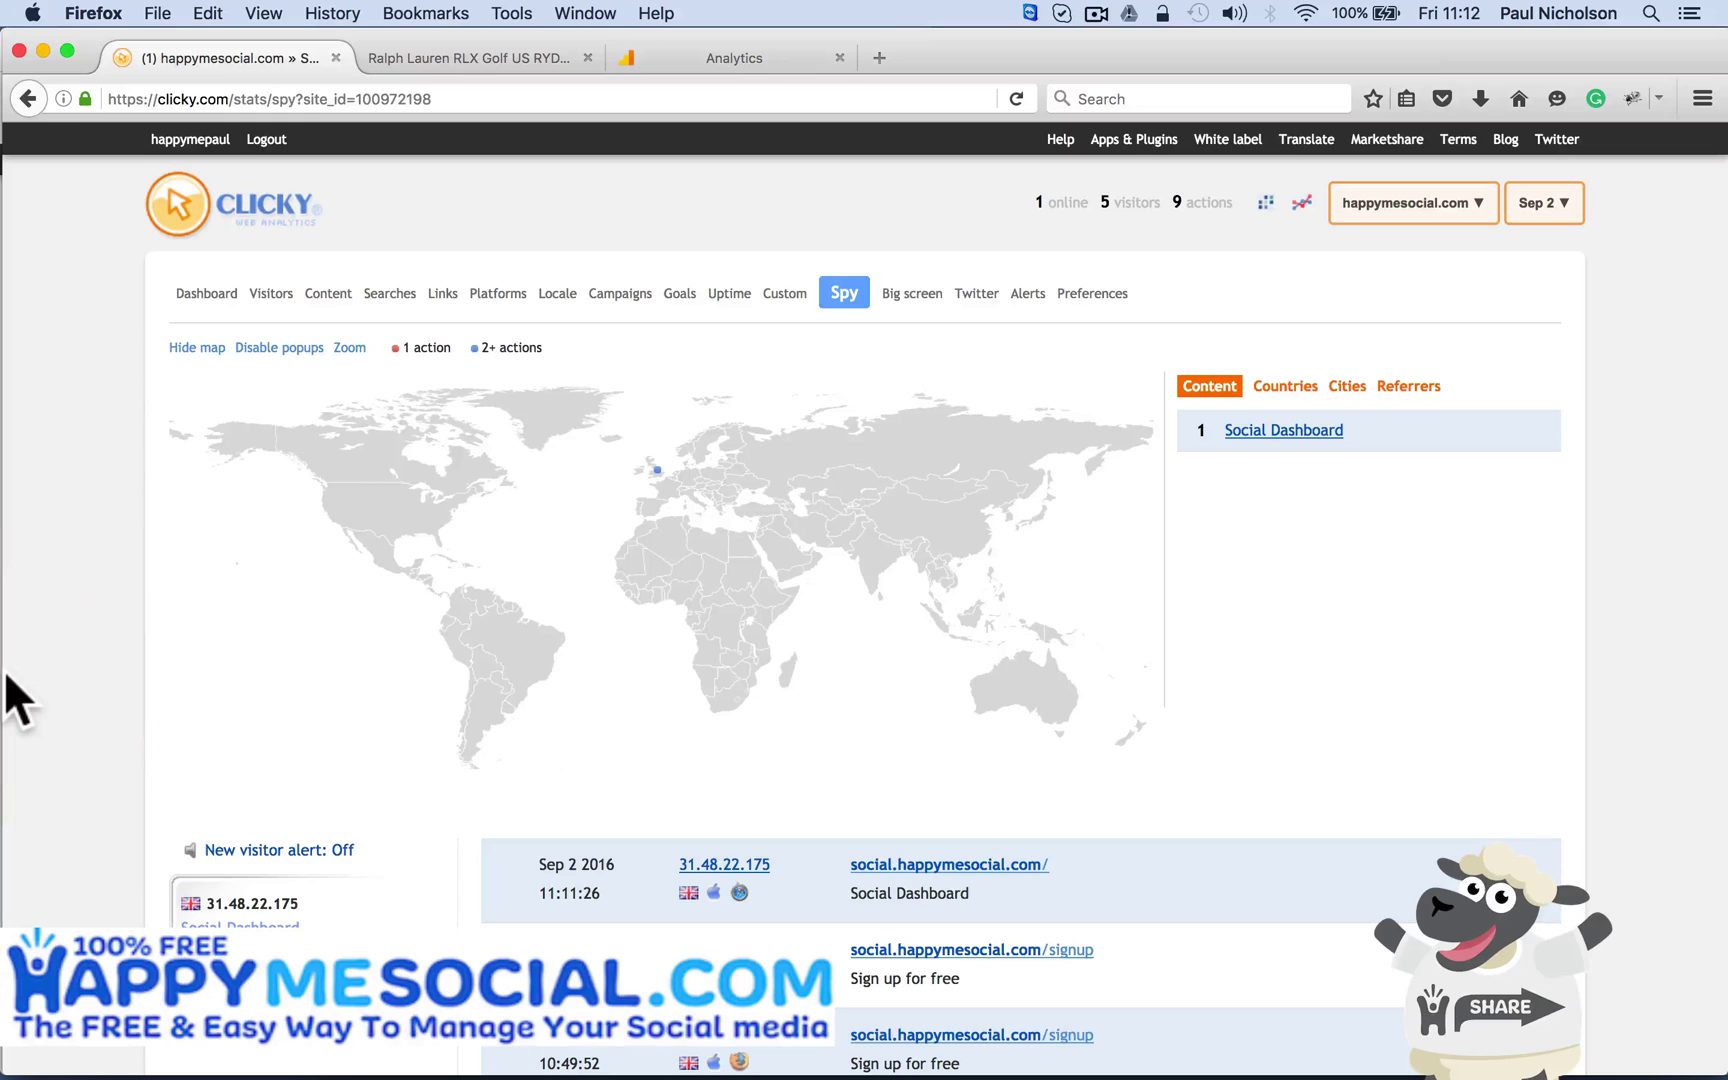
click(254, 206)
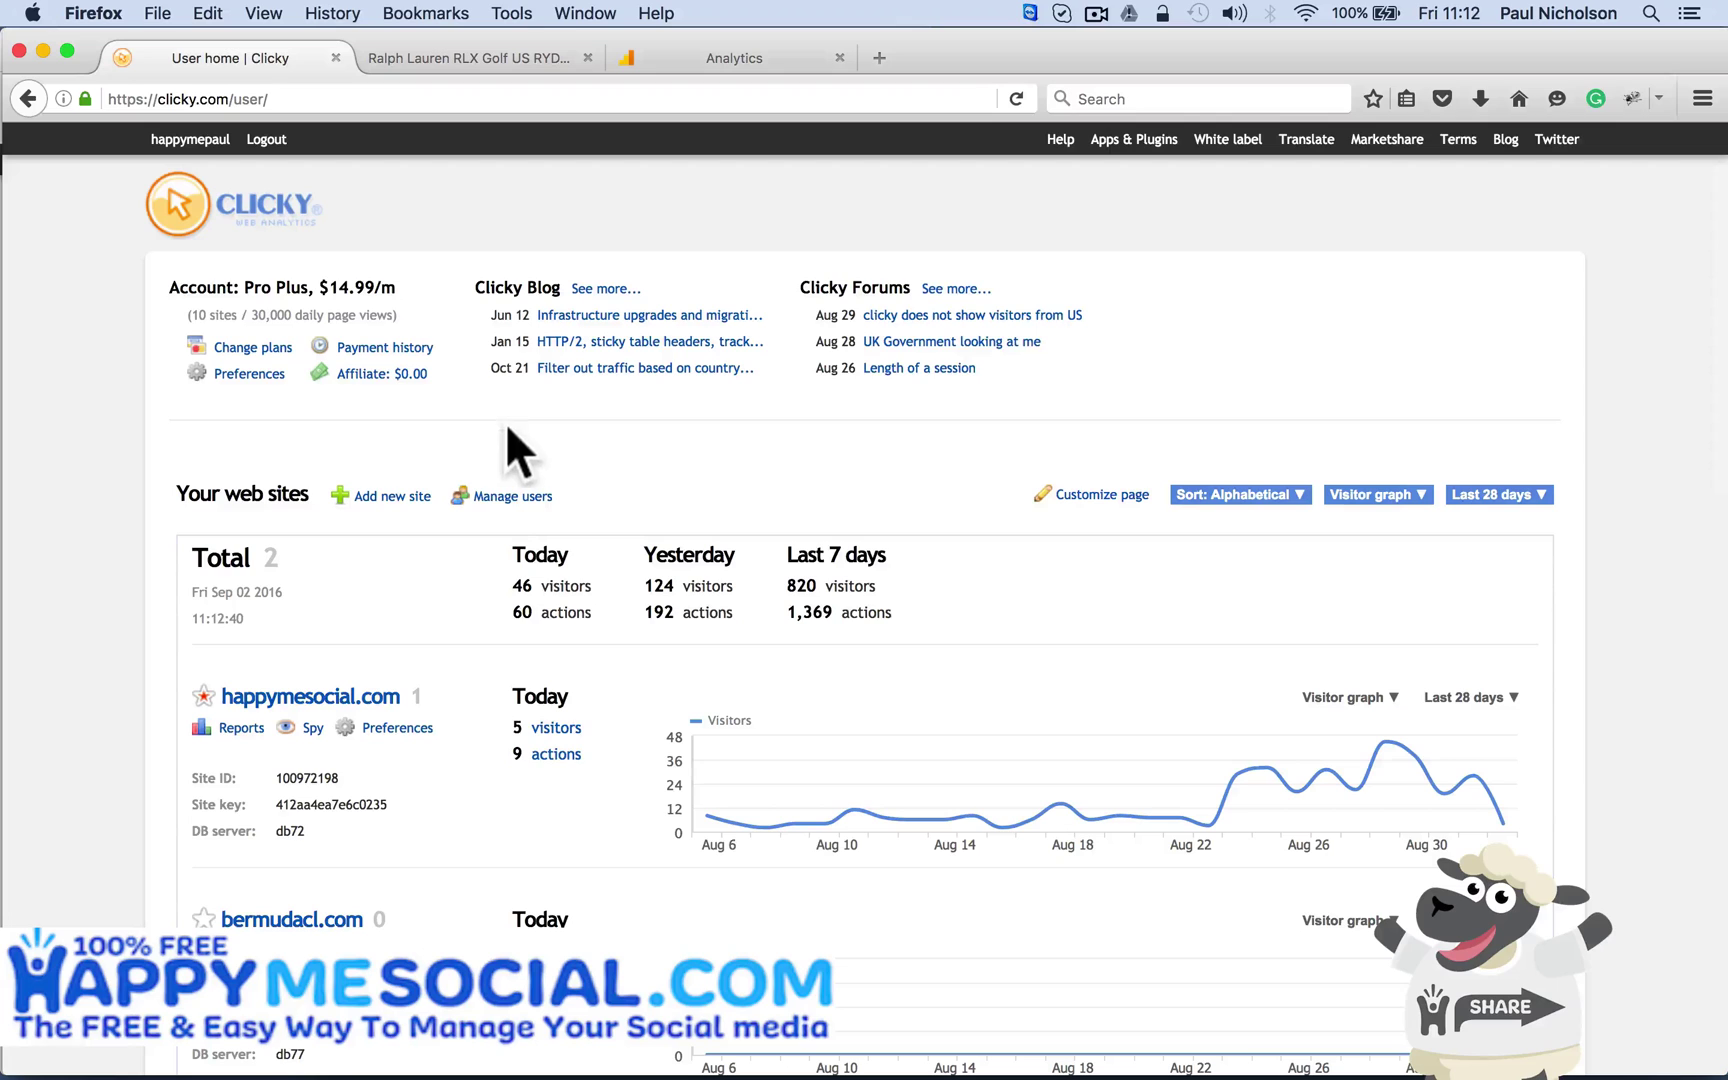
click(319, 727)
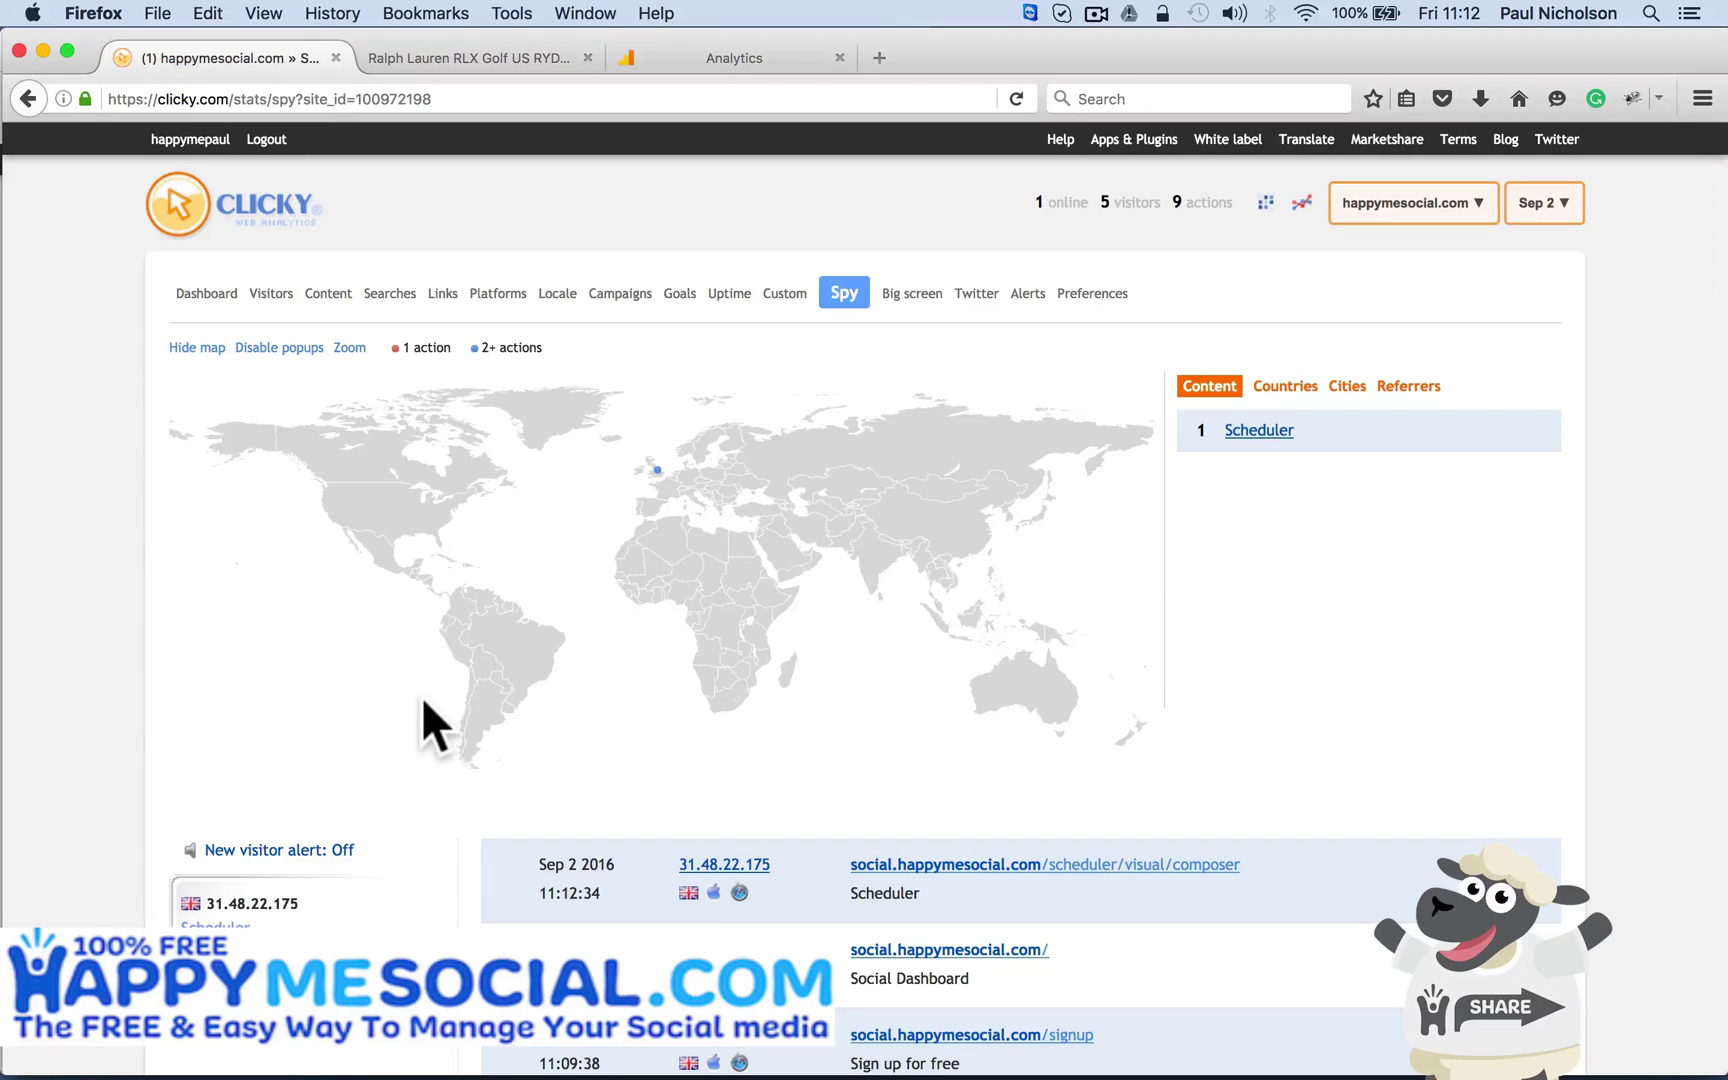
Launch the happymesocial.com big-screen dashboard, then visit the HappyMeSocial Statistics page
click(895, 296)
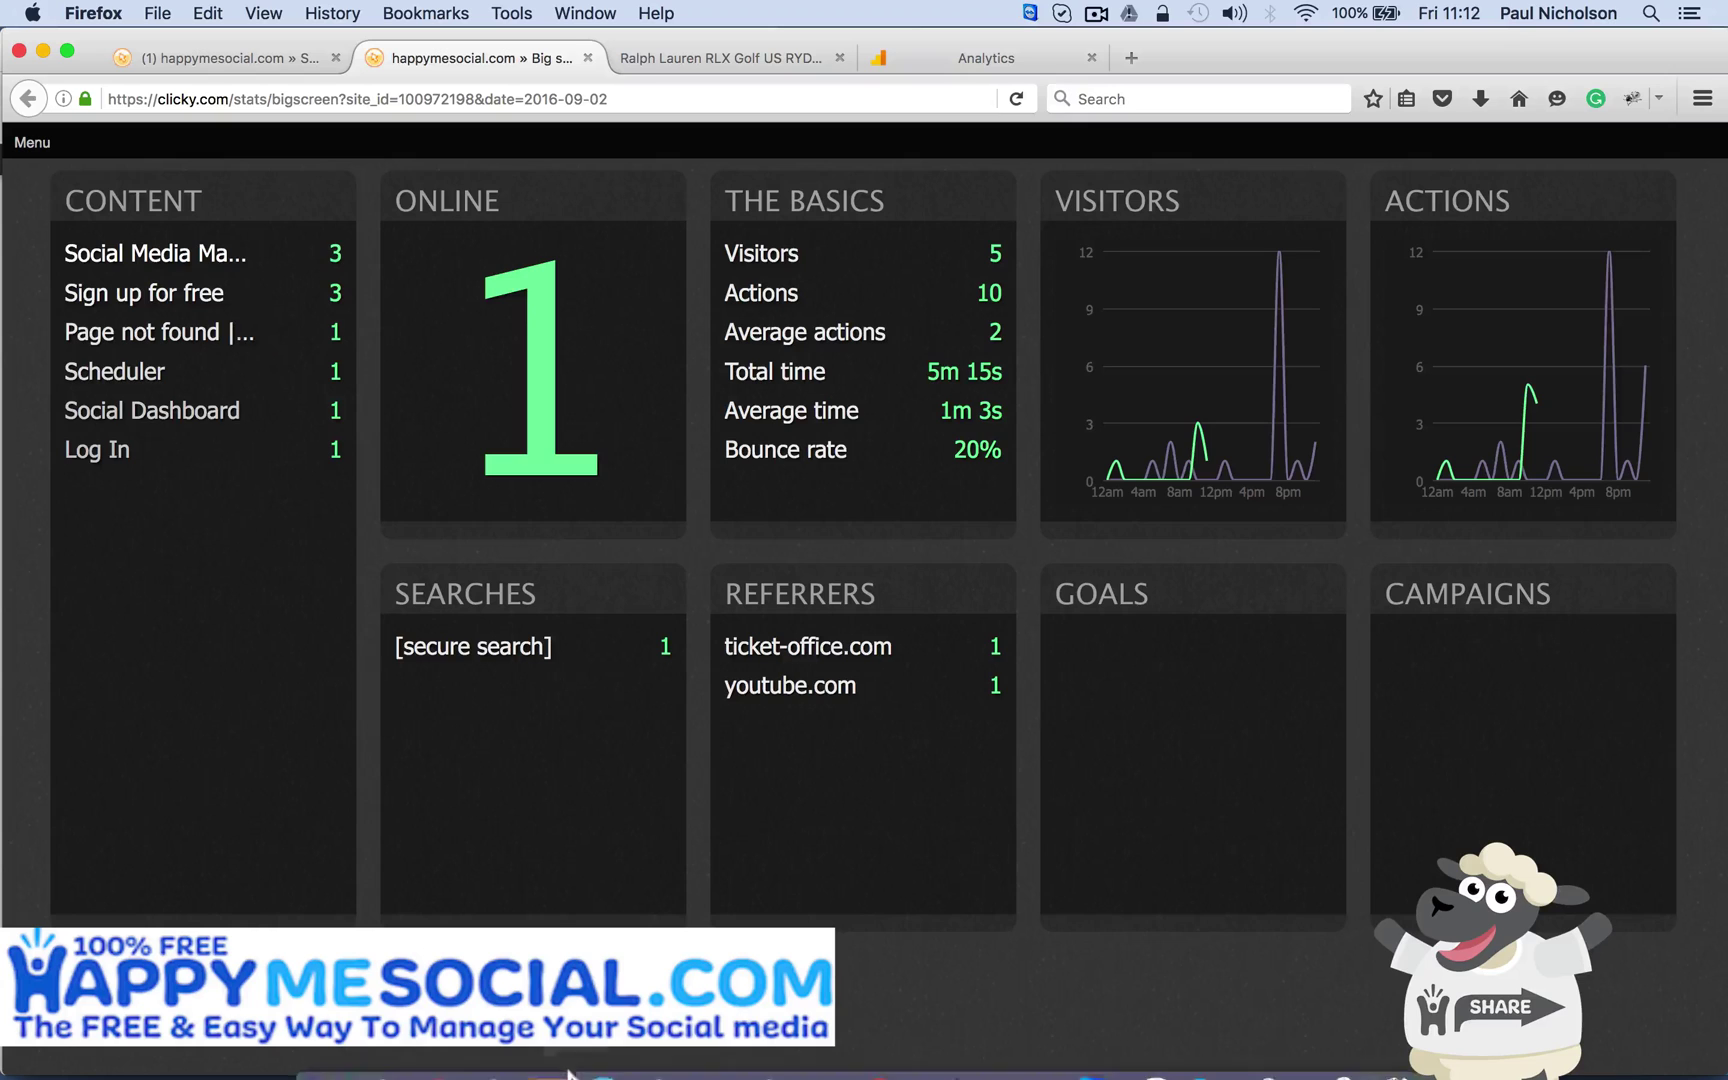
click(658, 1048)
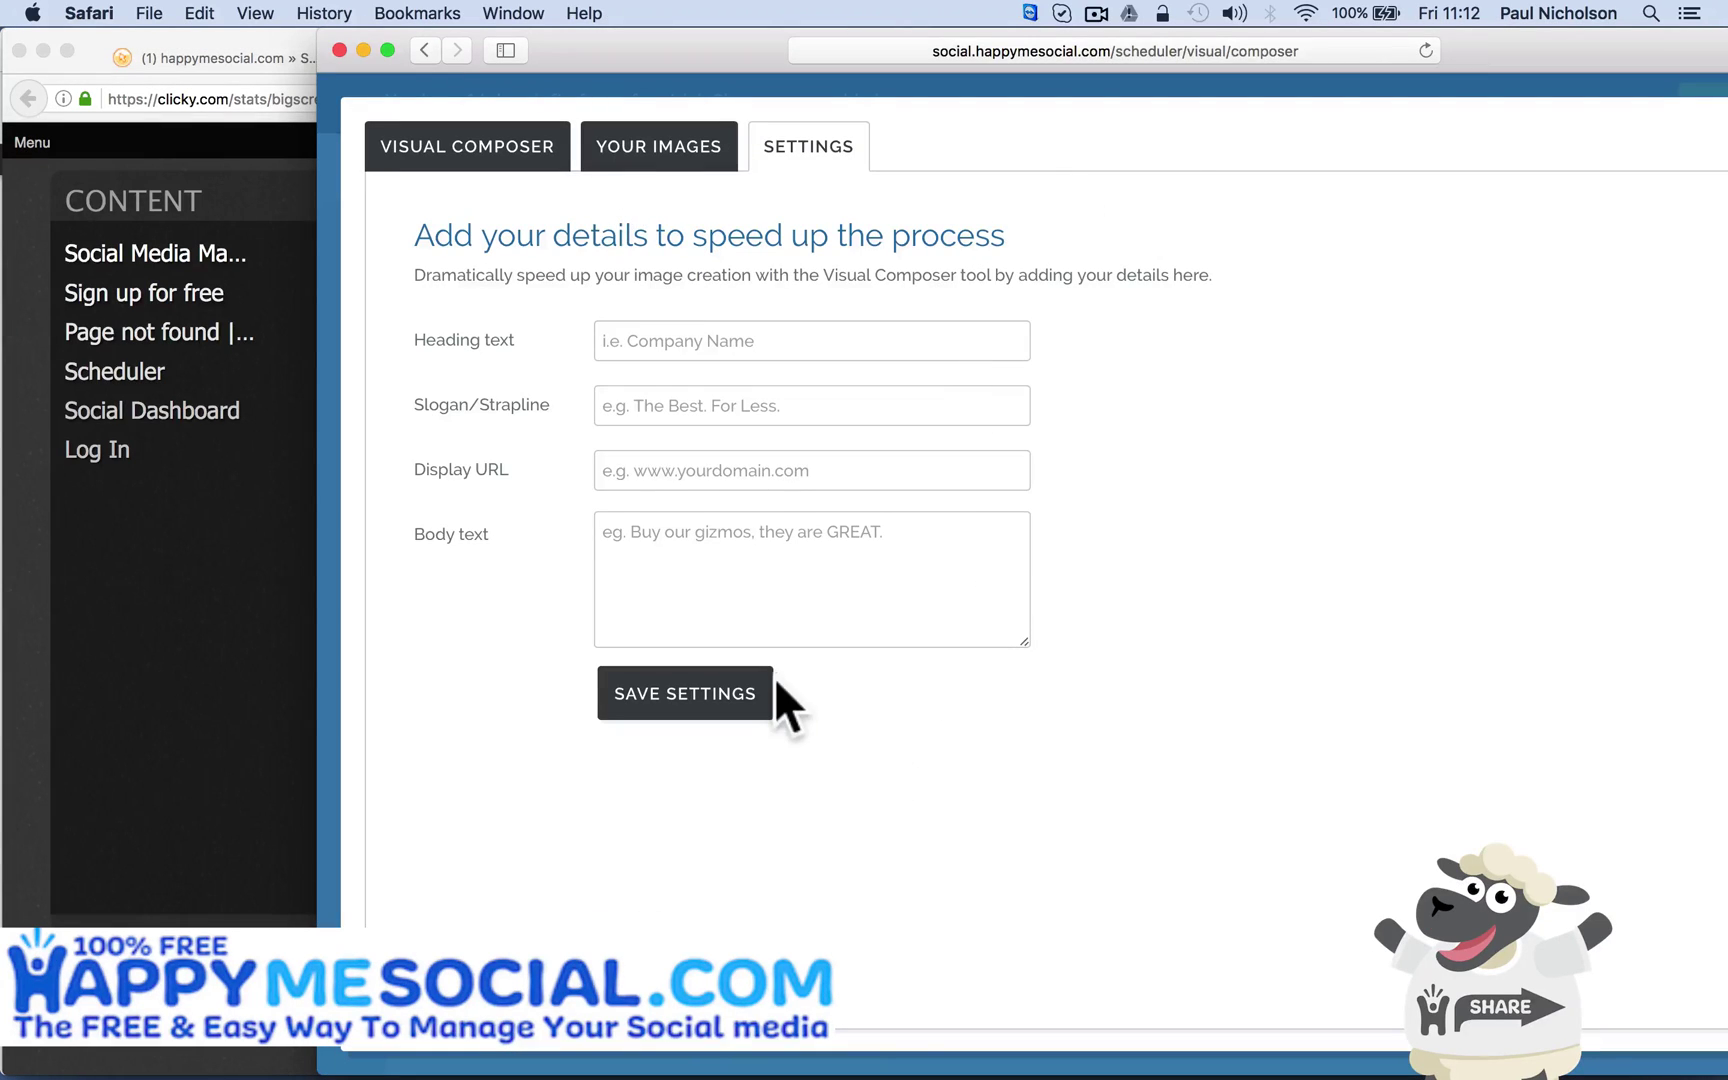
mouse_move(1541, 54)
mouse_down()
mouse_move(1235, 57)
mouse_move(1310, 61)
mouse_up()
click(1603, 175)
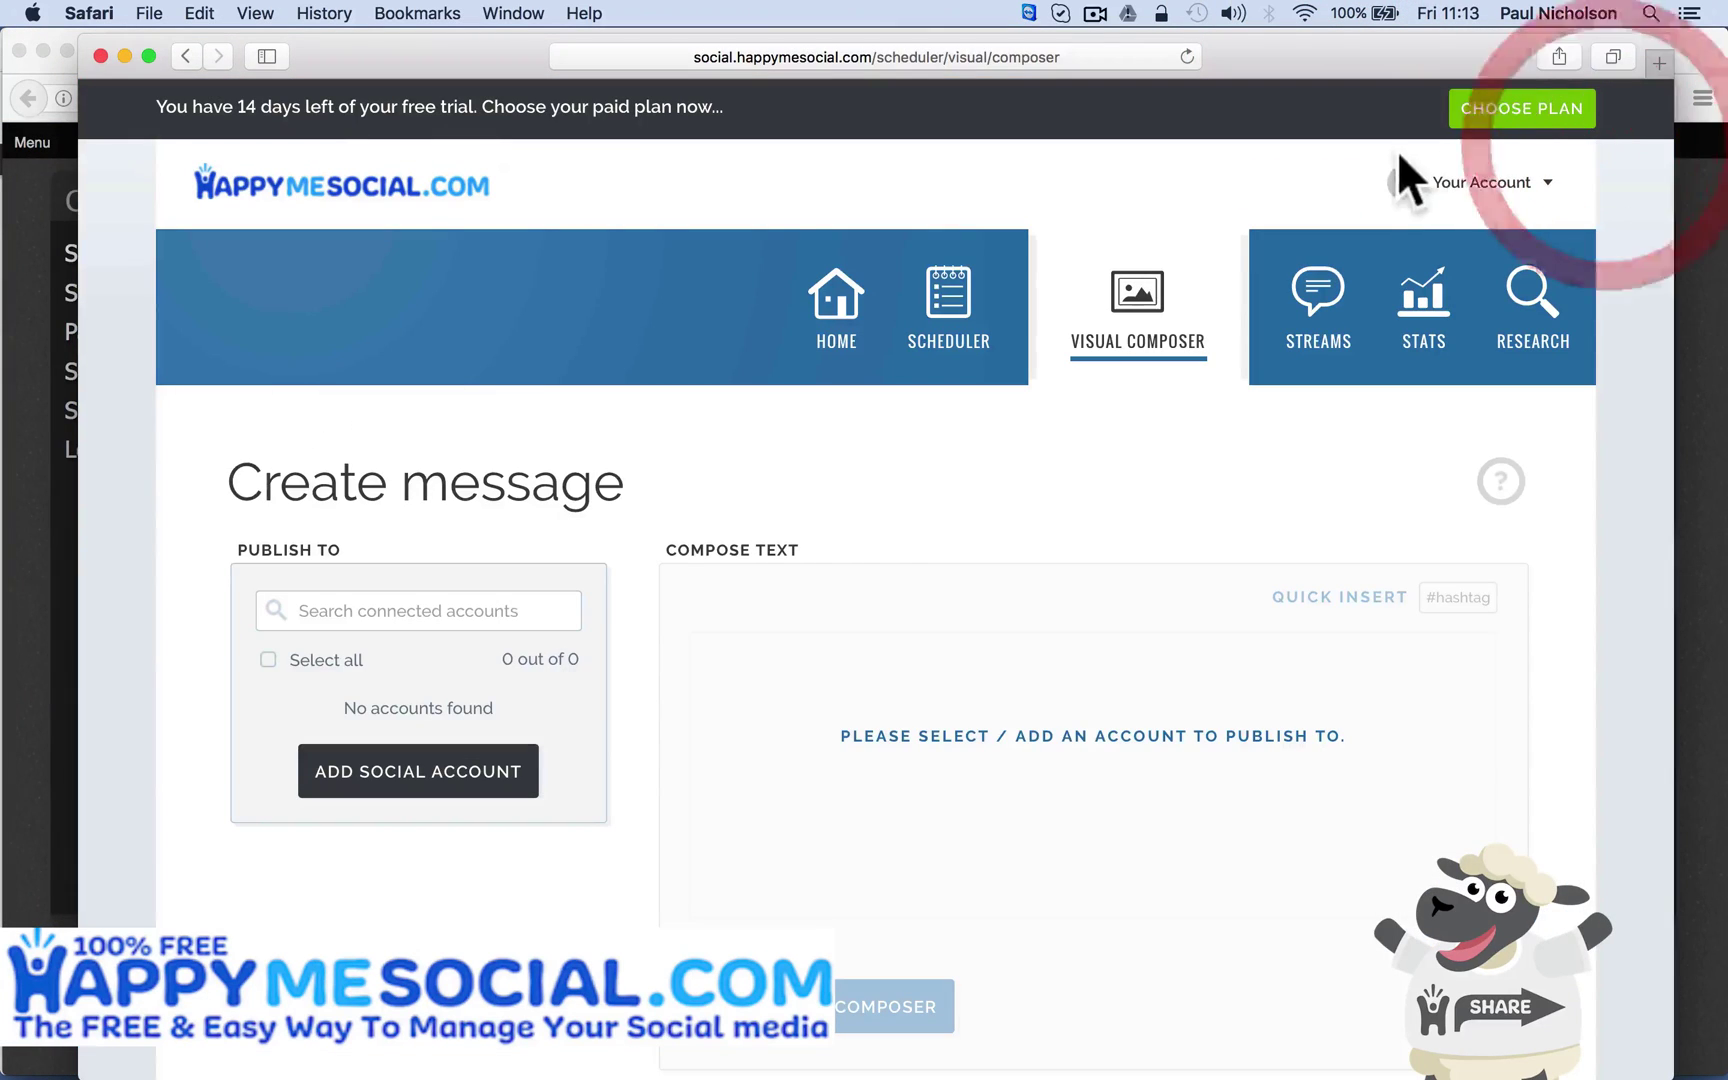
click(1428, 318)
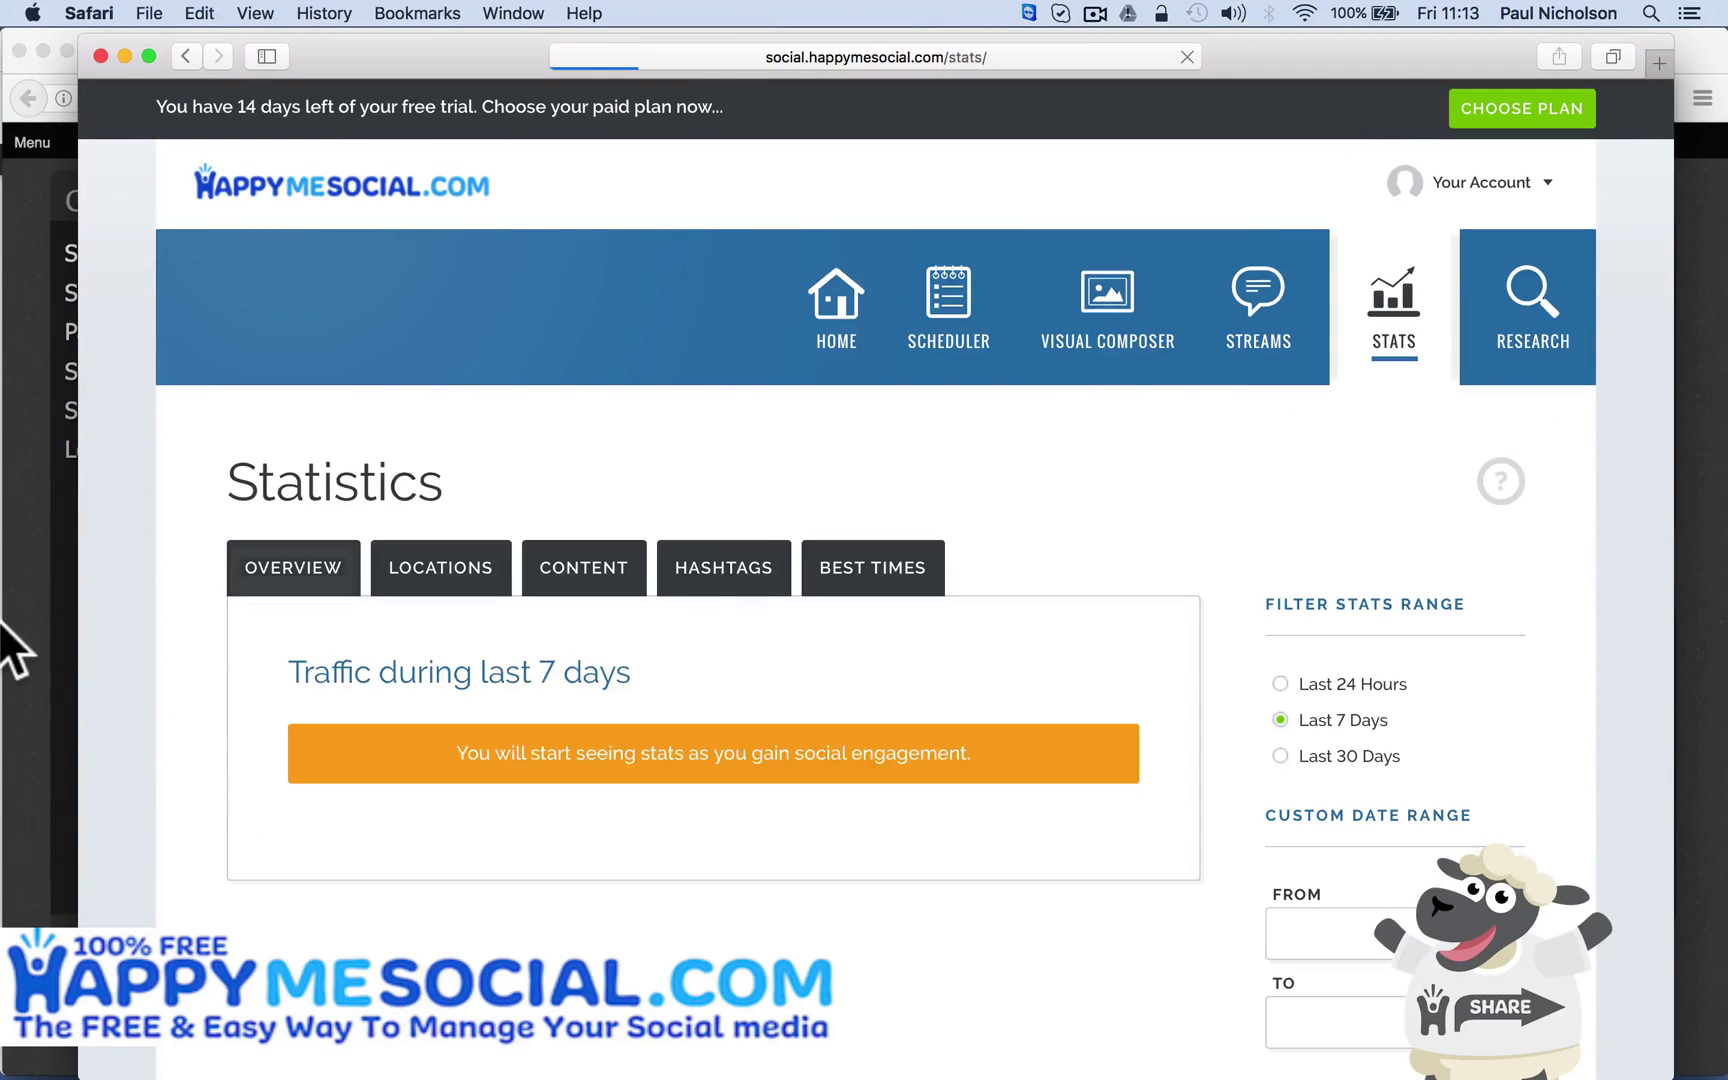
Return to Clicky's Spy feed and head back to the sites home
click(11, 621)
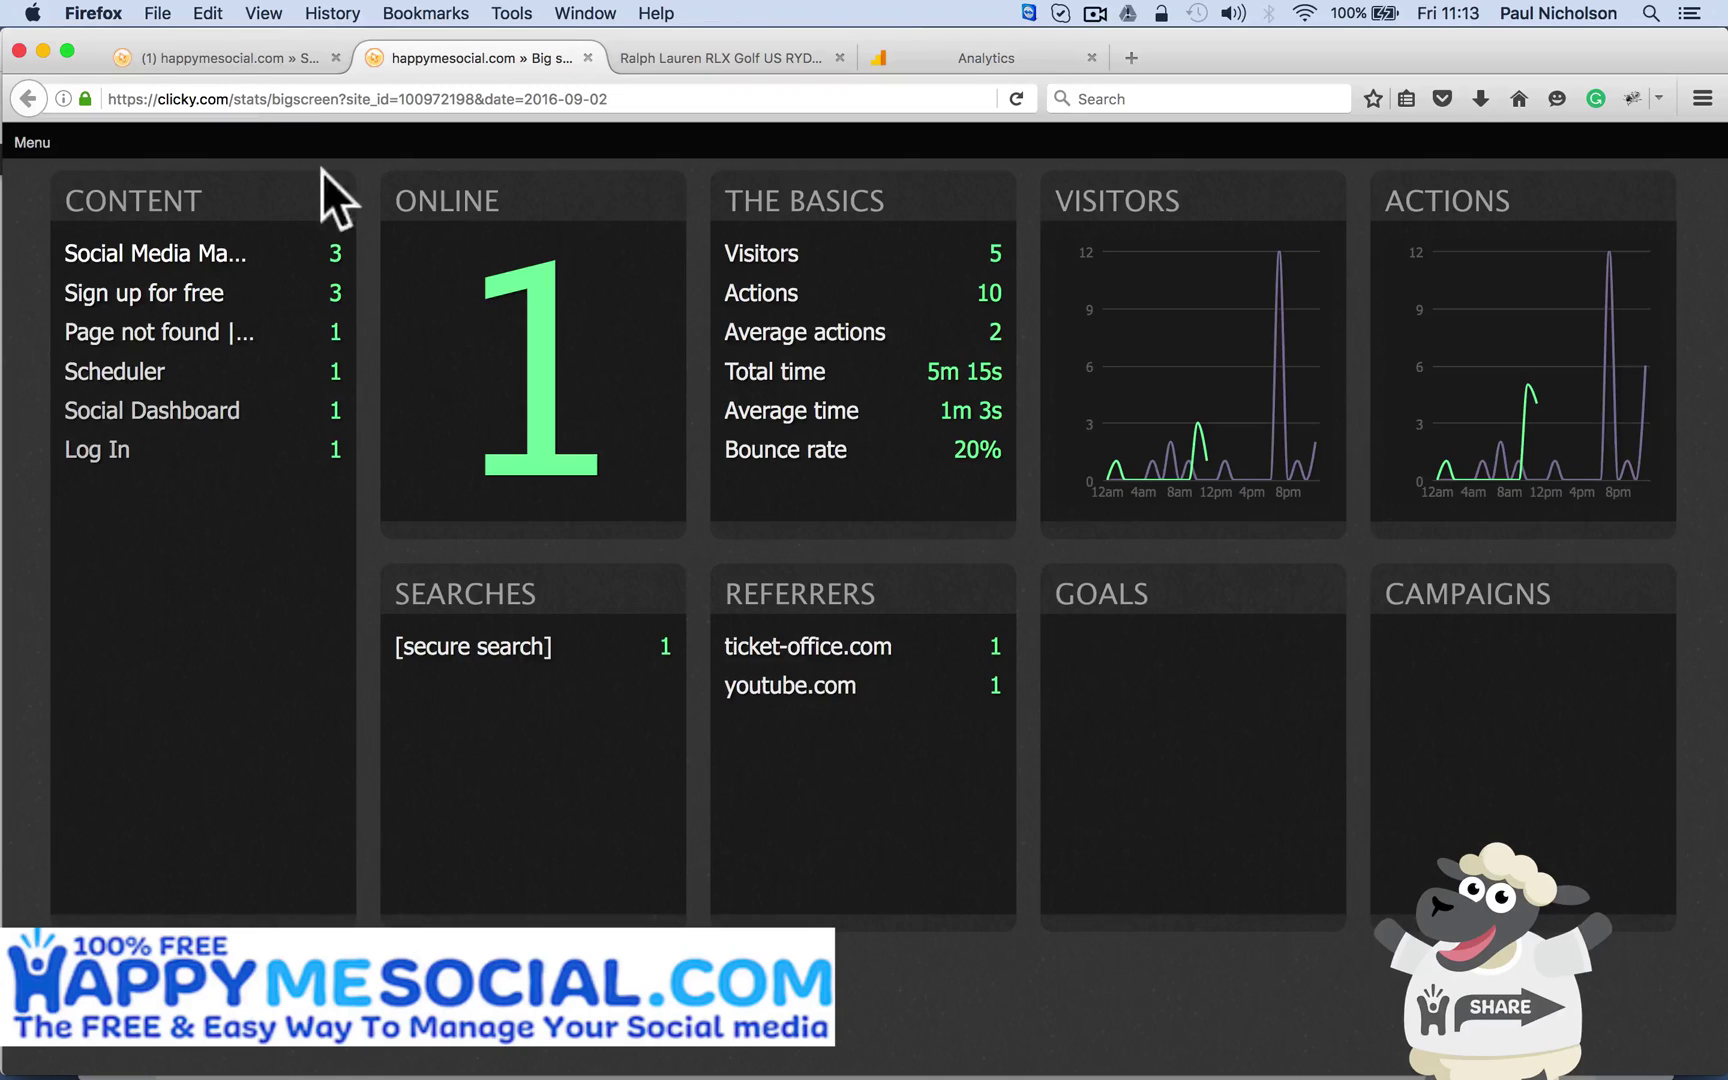
click(247, 59)
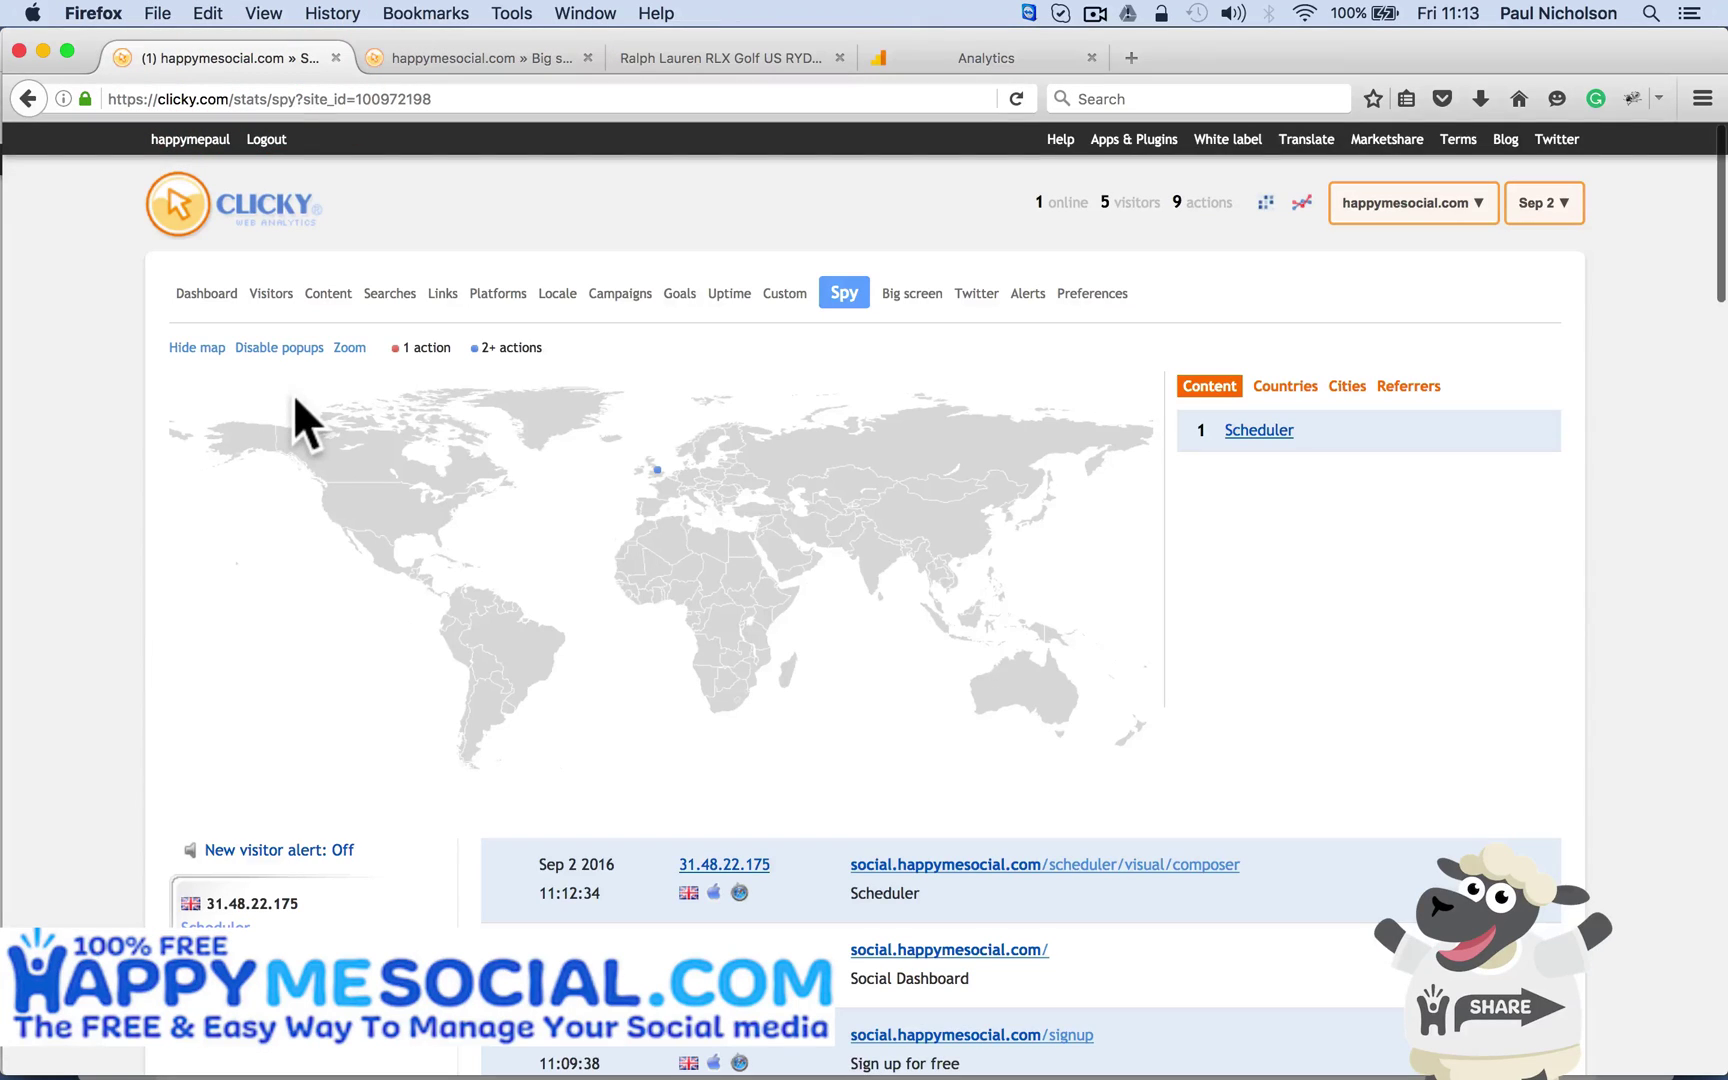
click(270, 216)
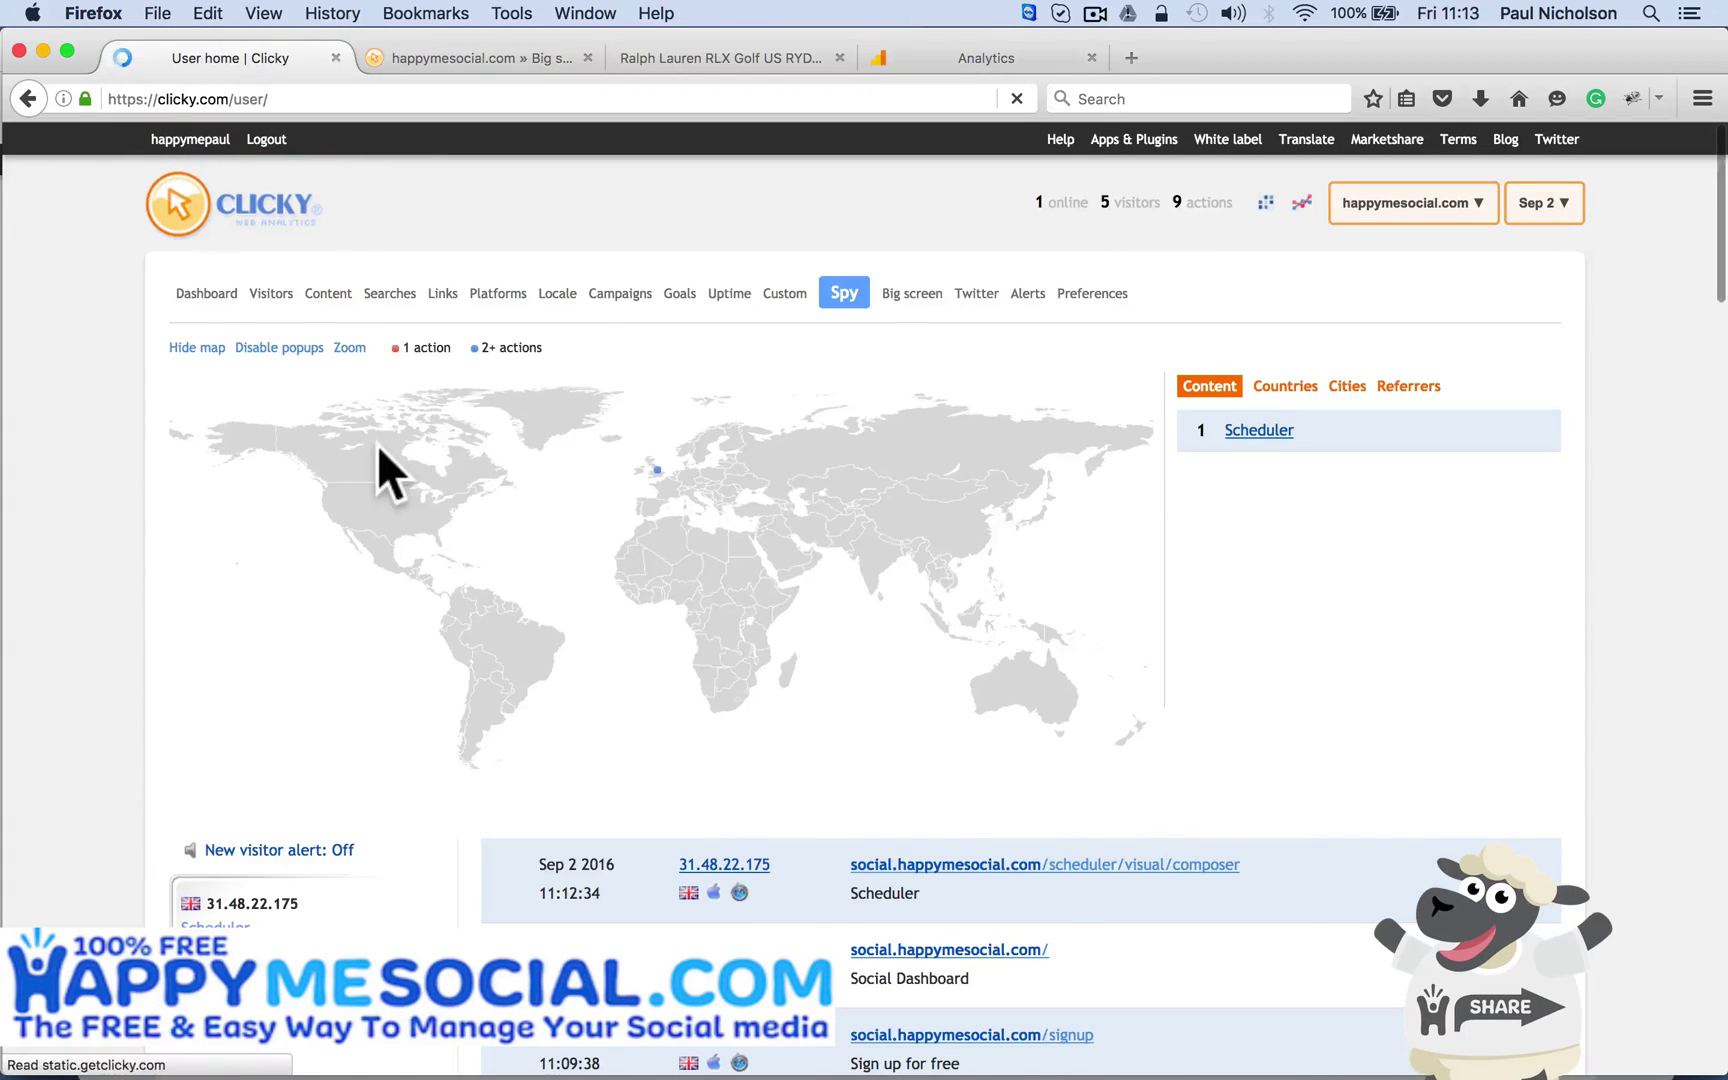
scroll(234, 599, down, 4)
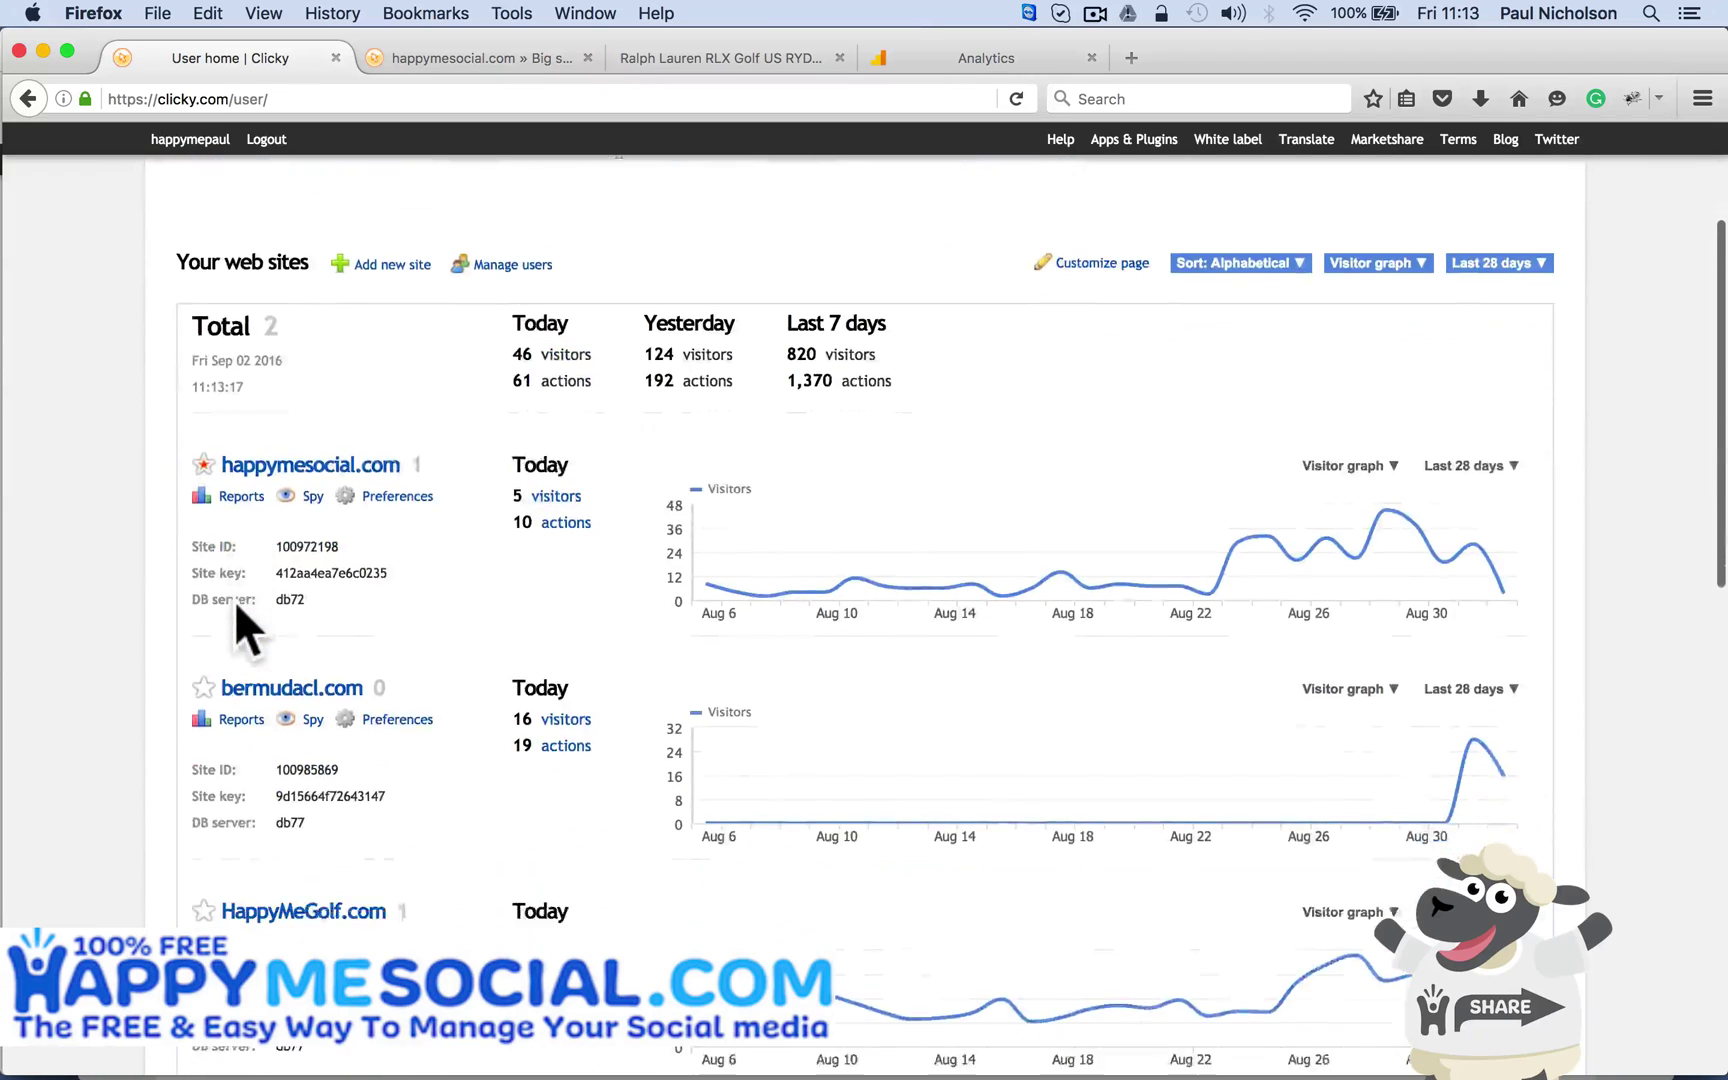
scroll(234, 600, down, 2)
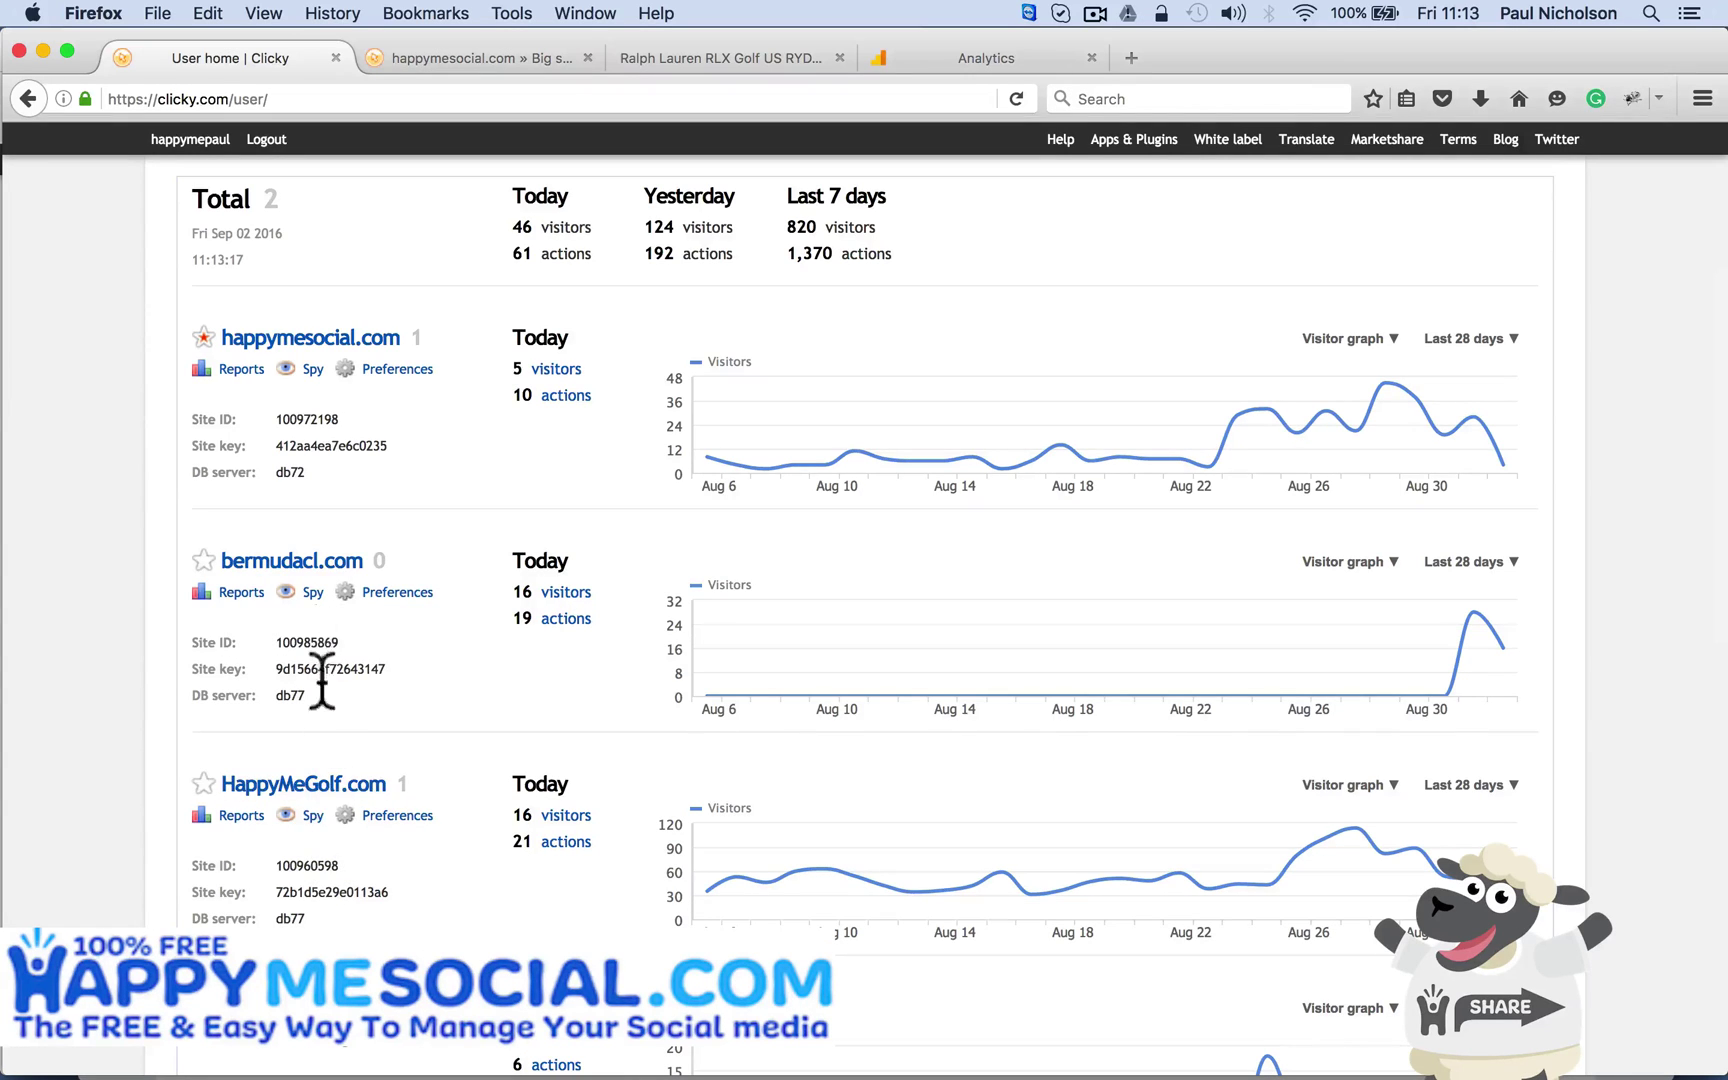
click(321, 815)
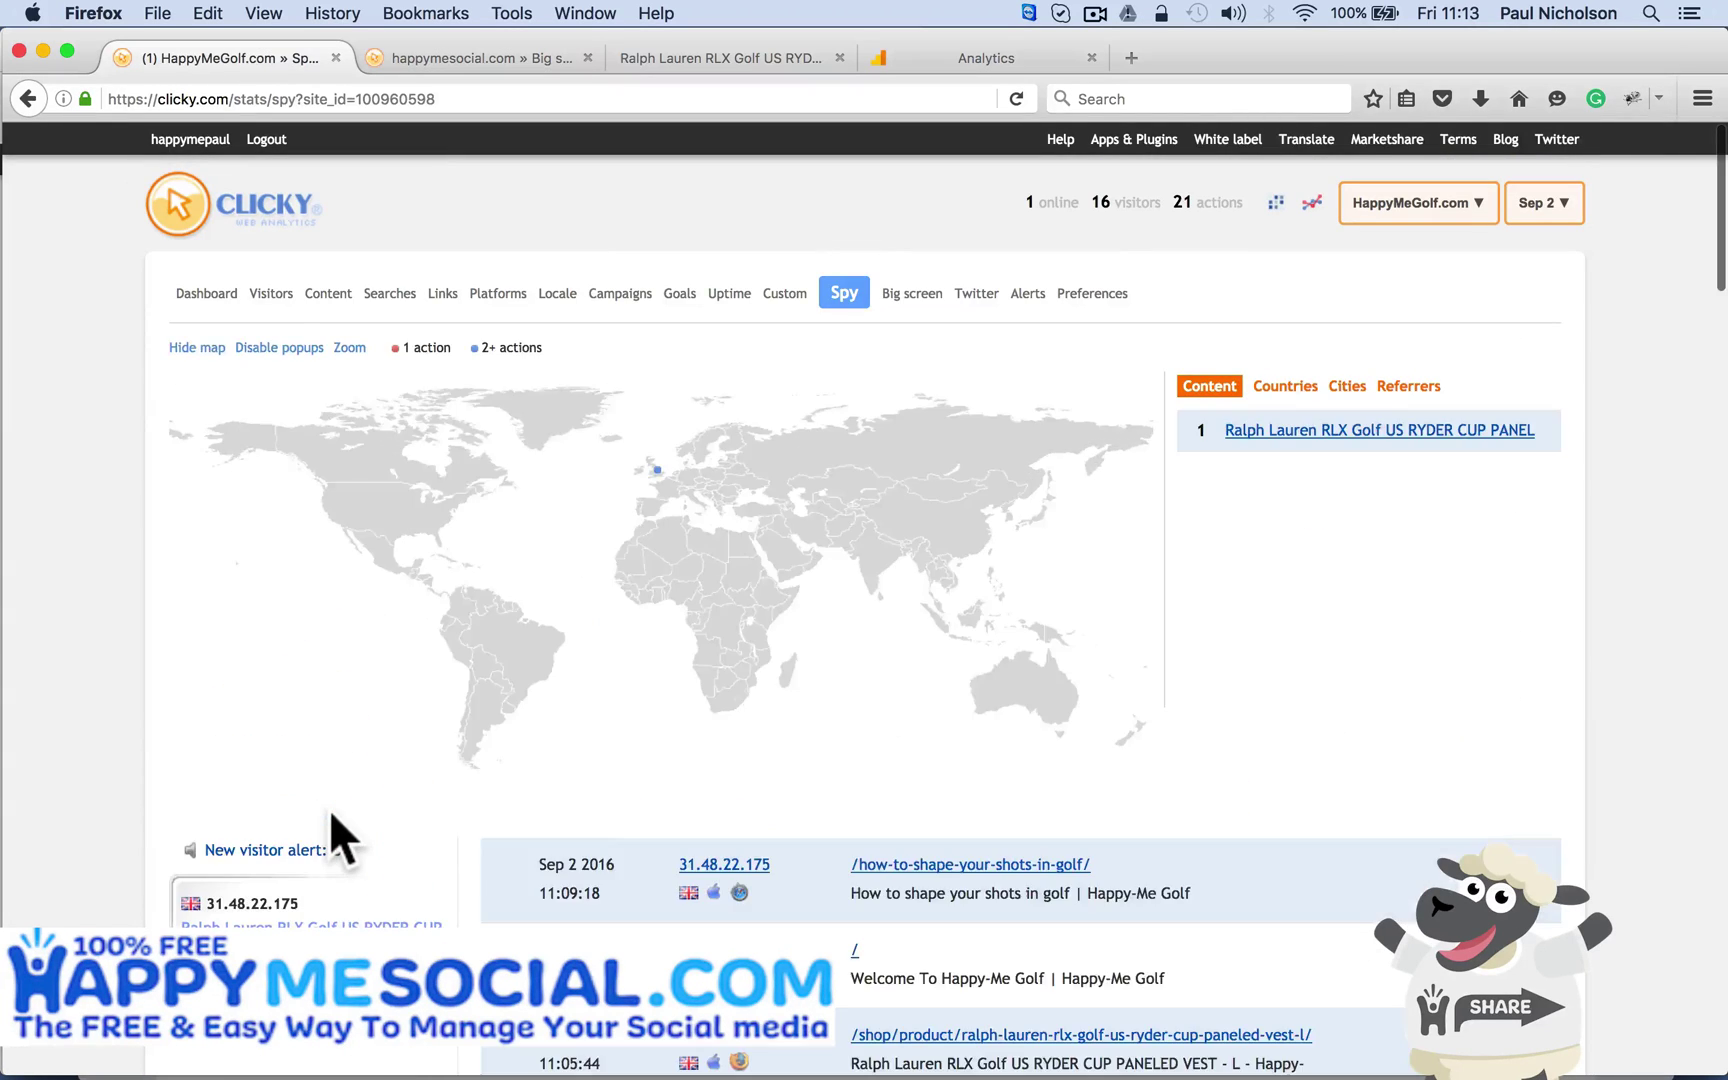
scroll(577, 808, down, 2)
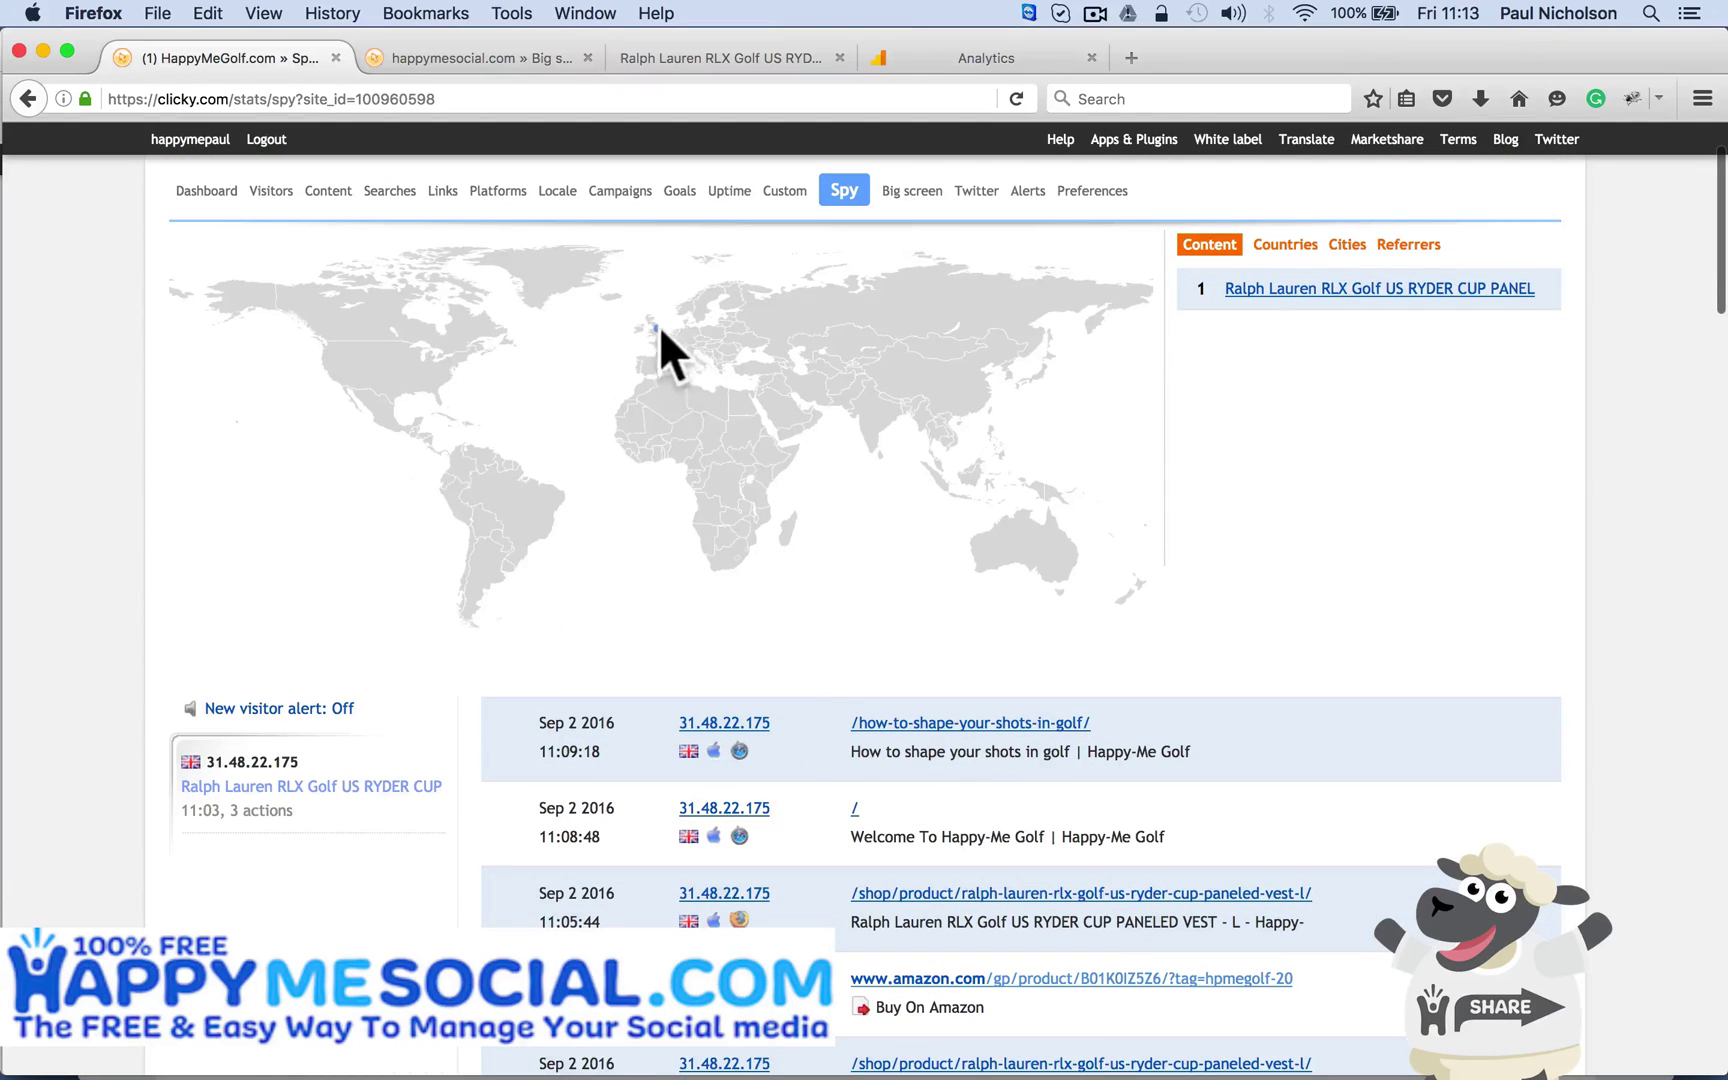
click(1345, 248)
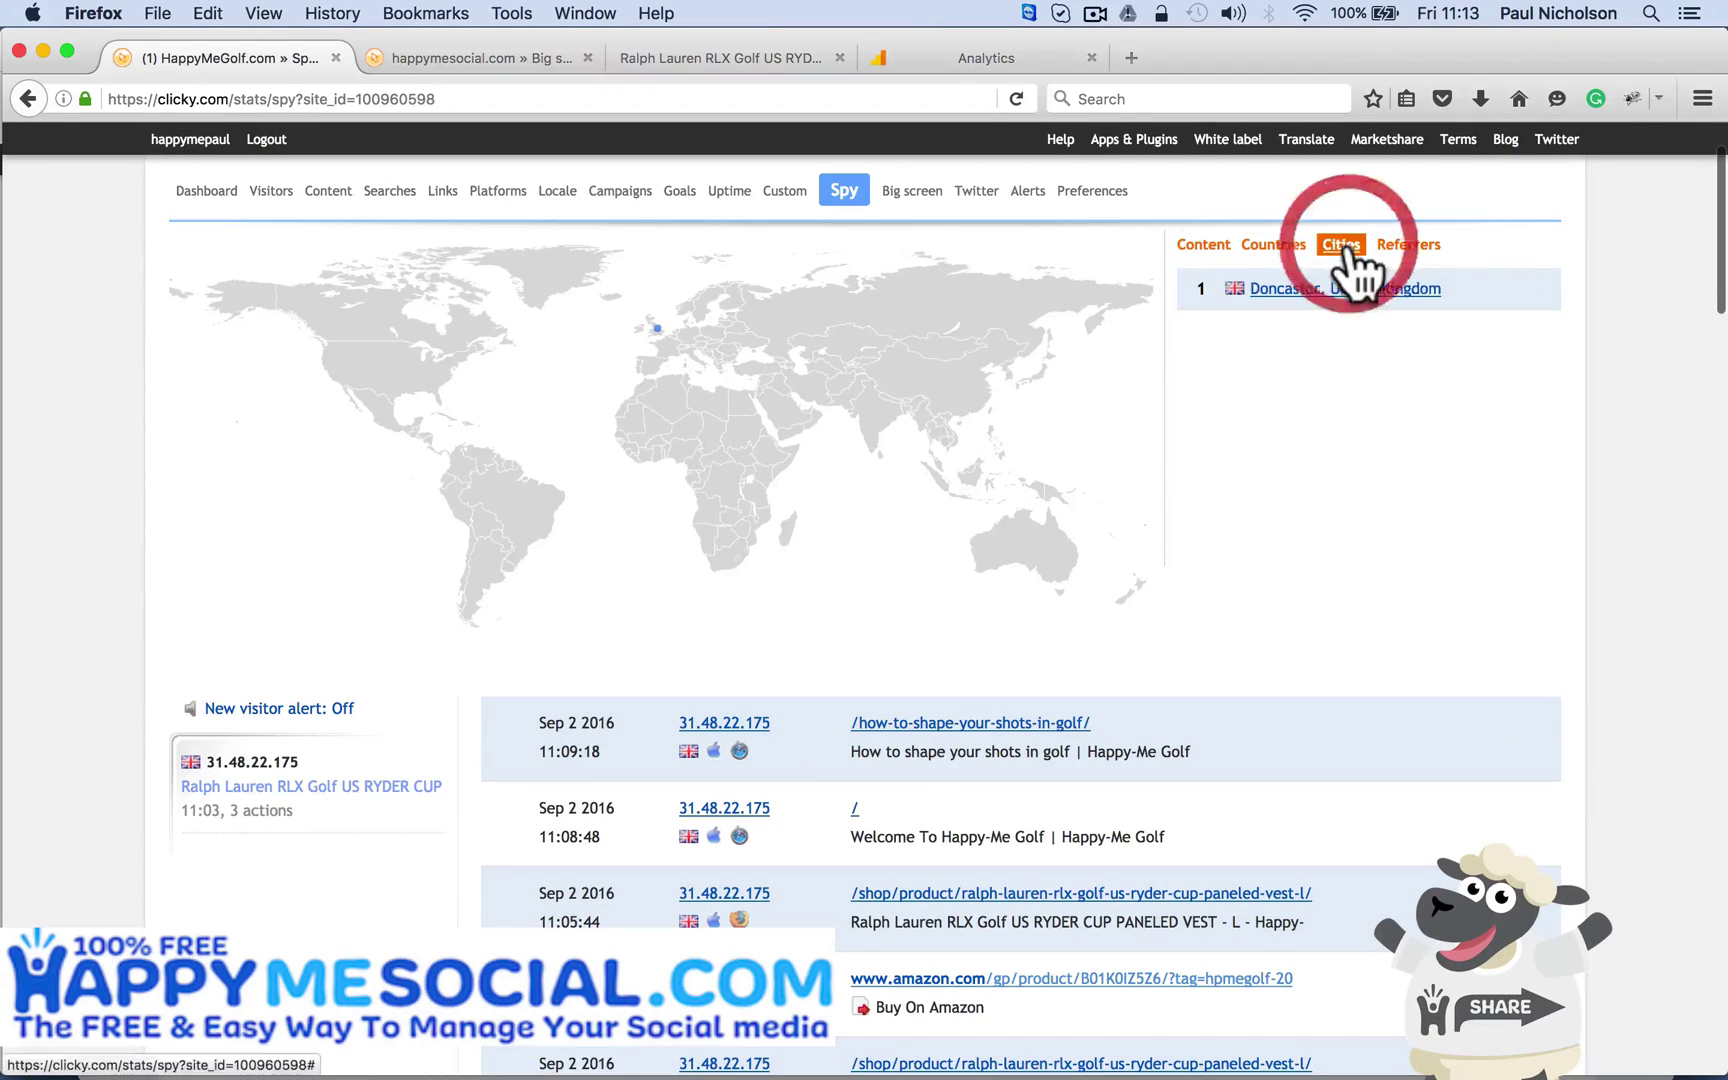
scroll(963, 758, up, 2)
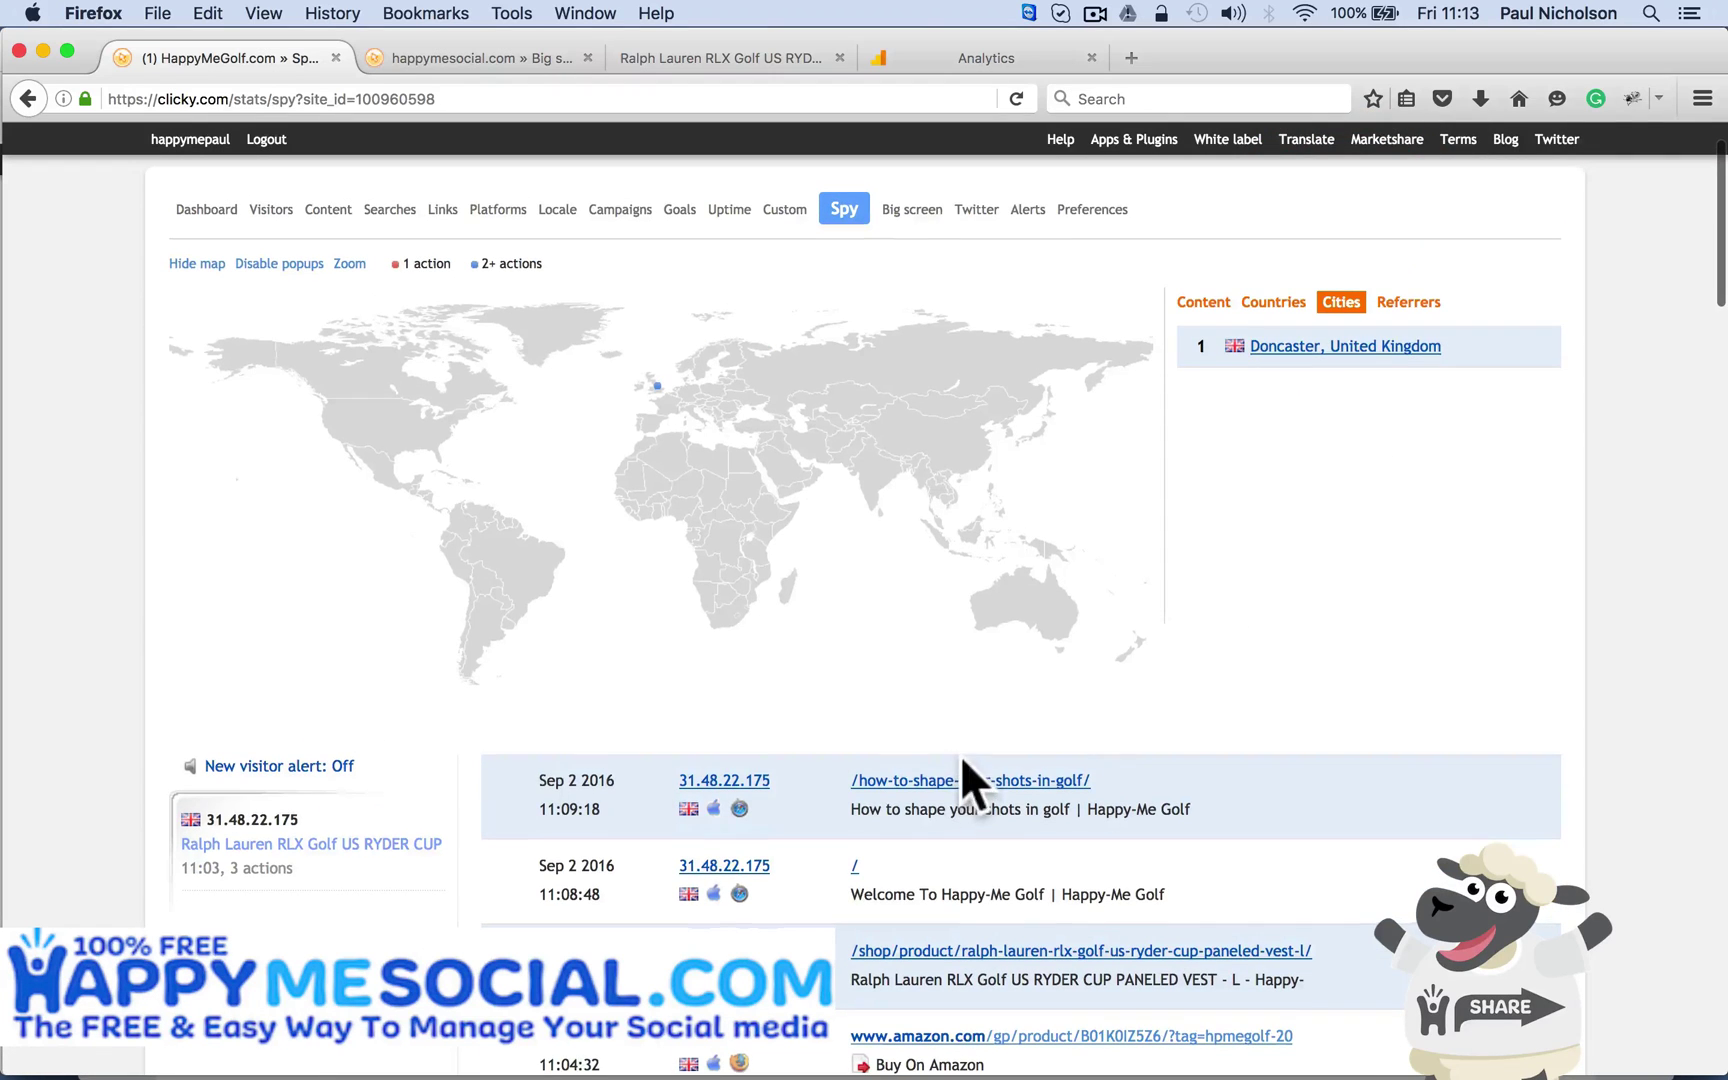
scroll(786, 836, down, 5)
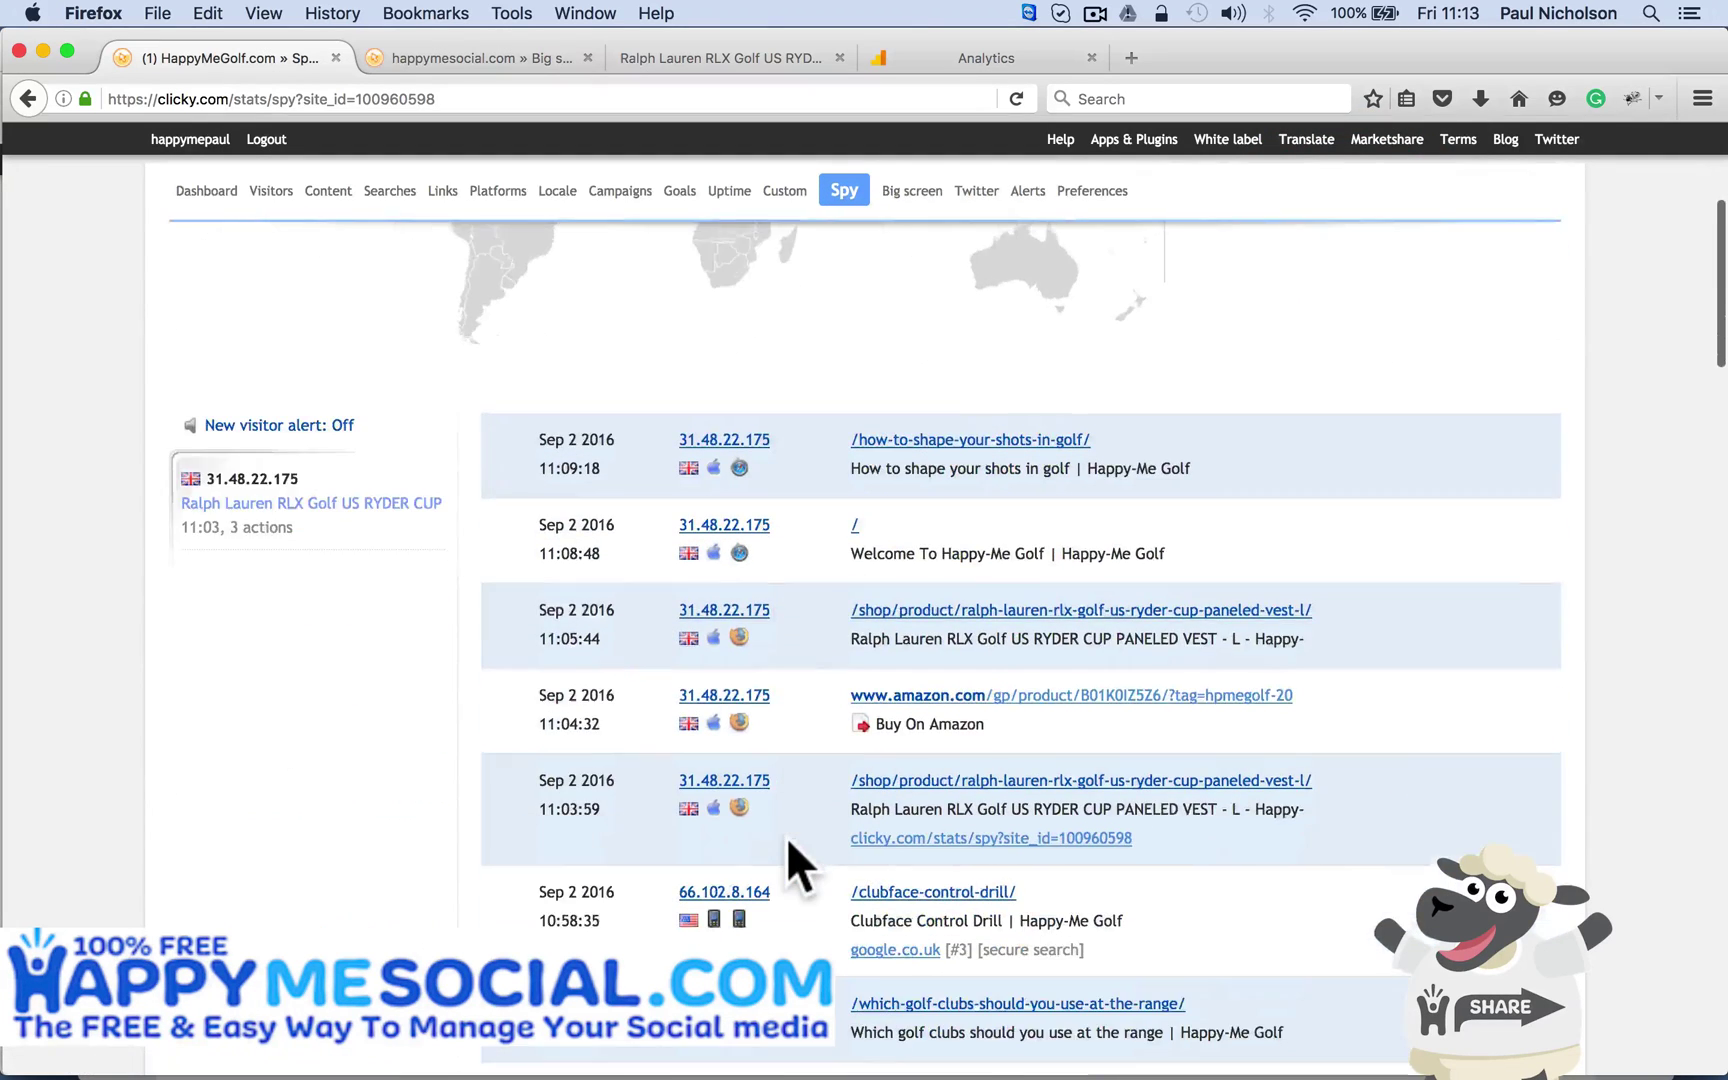
scroll(786, 836, down, 2)
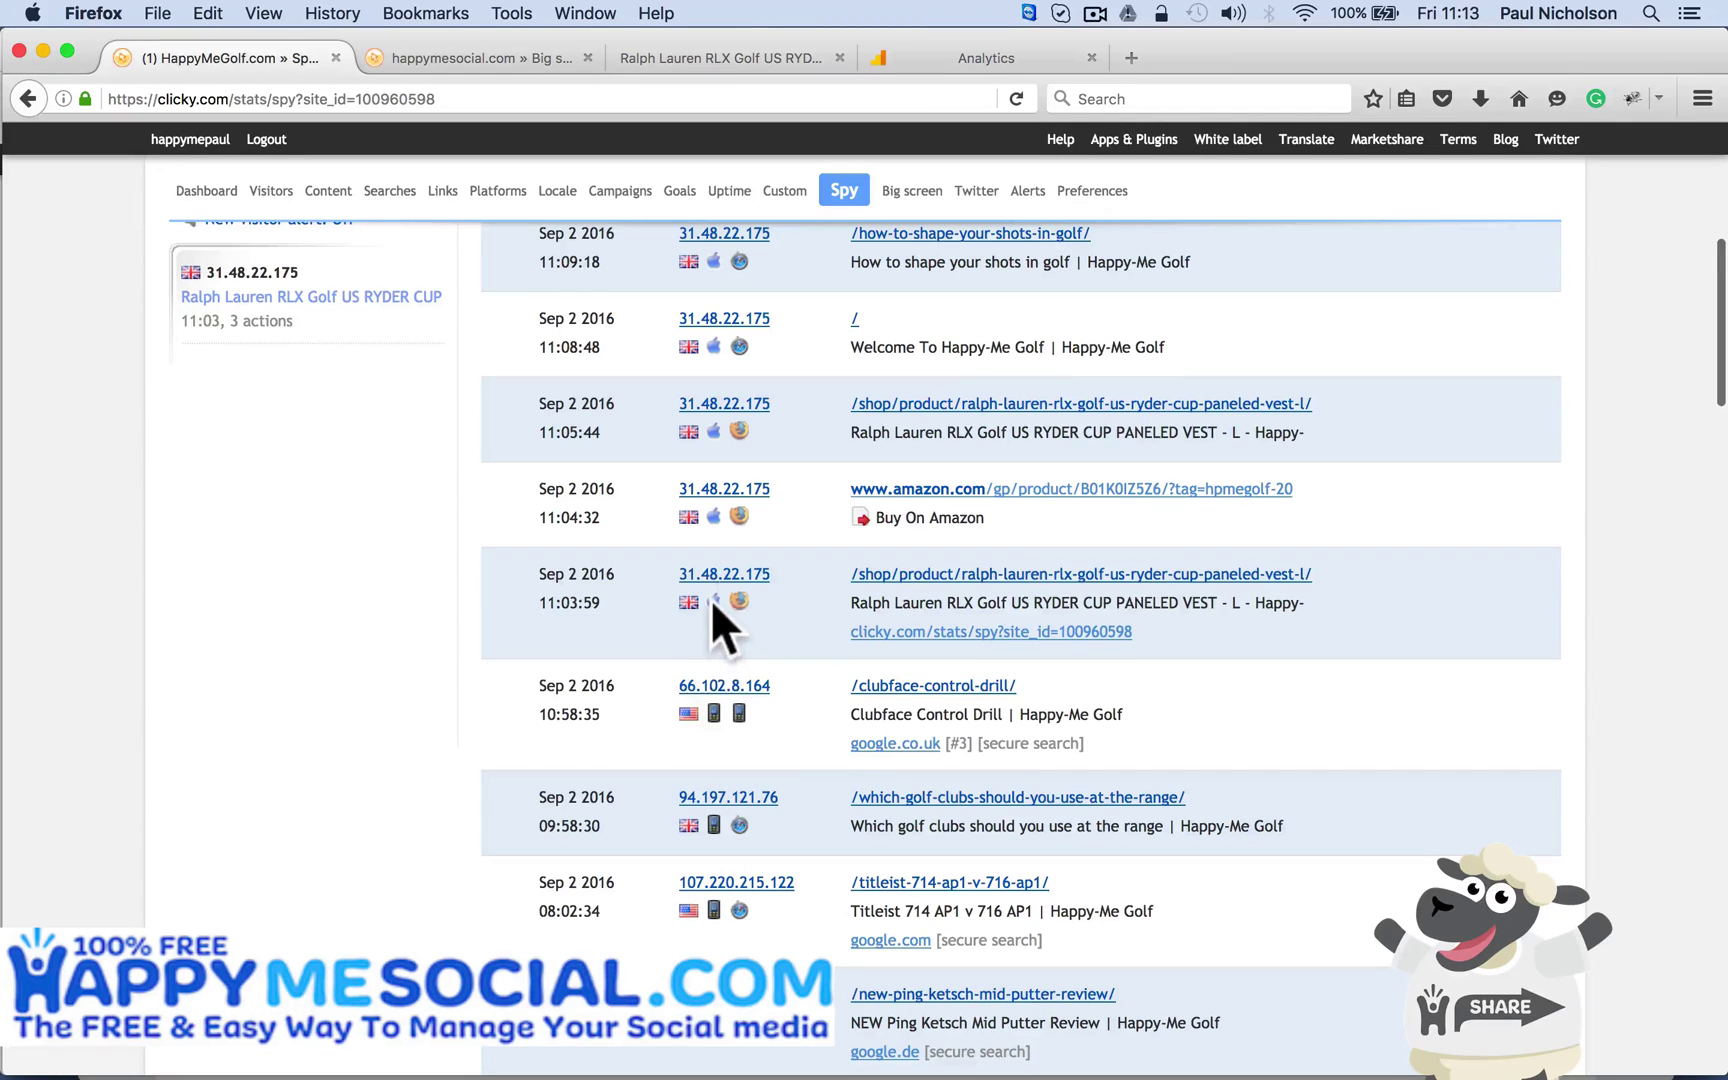
scroll(723, 622, down, 1)
scroll(714, 603, down, 2)
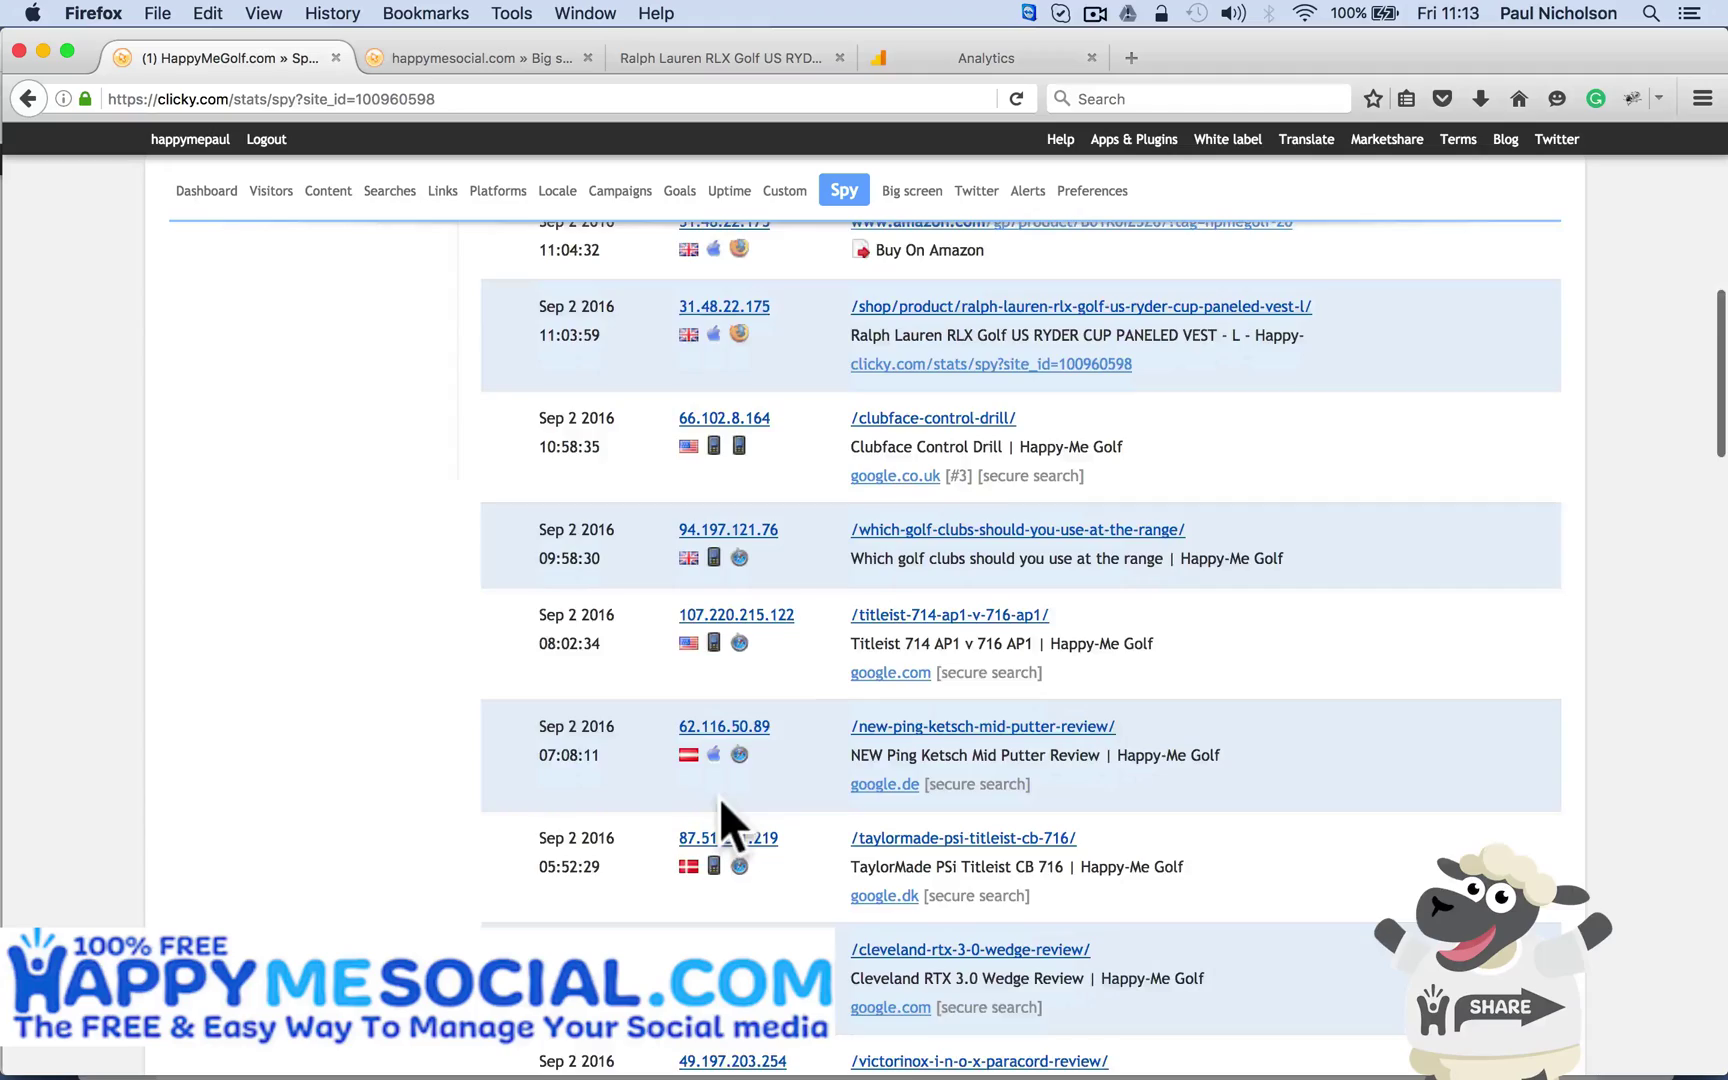
scroll(718, 810, down, 5)
scroll(725, 810, down, 3)
scroll(720, 811, down, 5)
scroll(720, 797, down, 1)
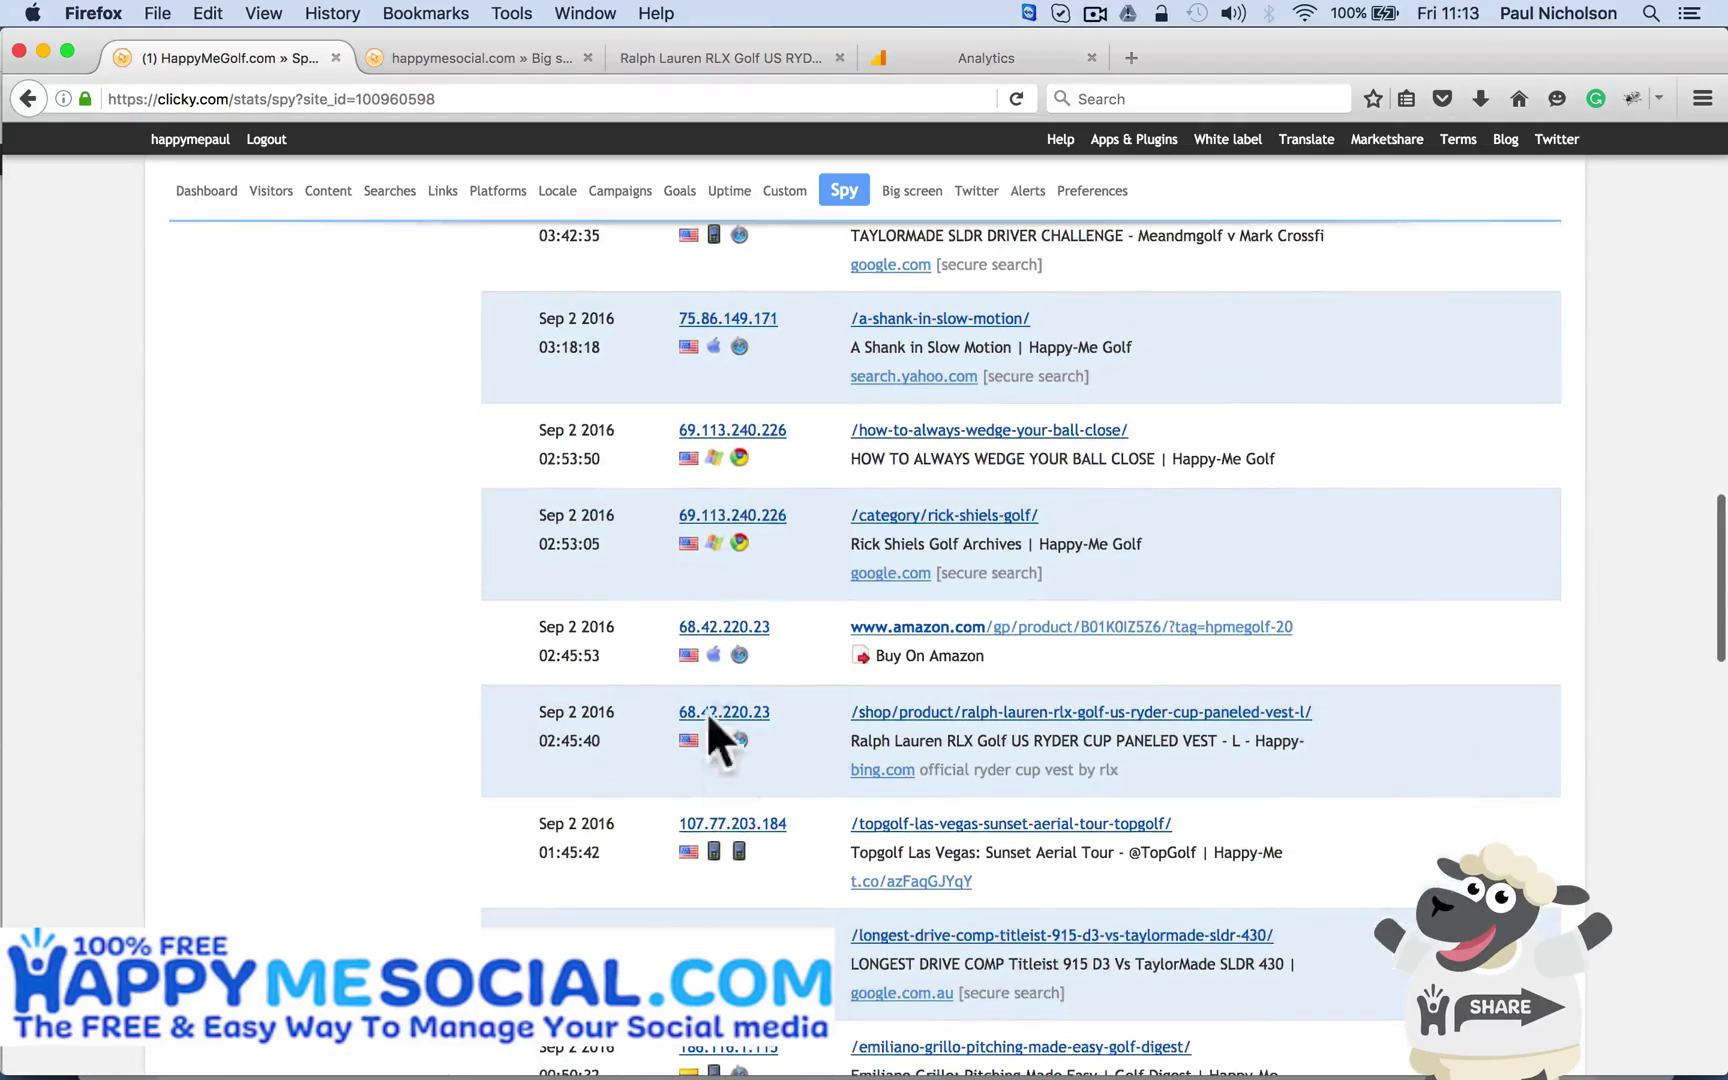
scroll(727, 790, down, 1)
scroll(731, 797, down, 1)
scroll(731, 810, down, 3)
scroll(730, 864, down, 1)
scroll(725, 927, down, 2)
scroll(725, 926, down, 1)
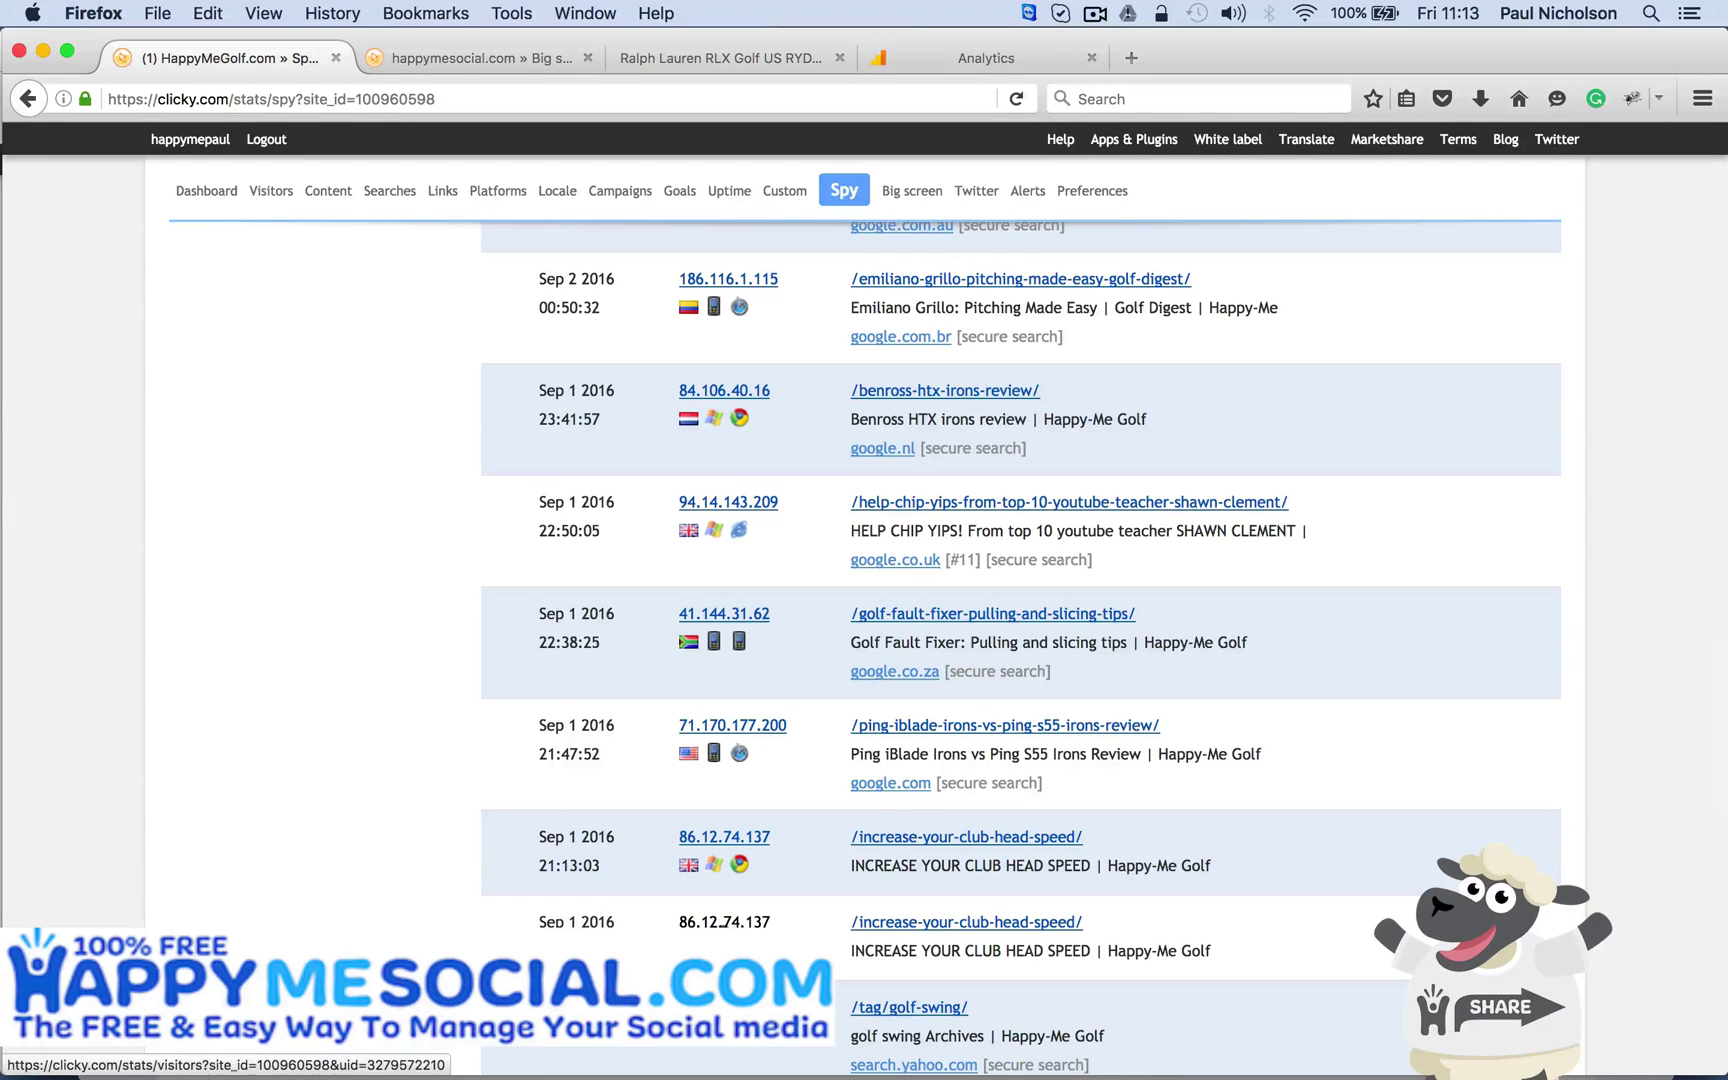
scroll(725, 929, up, 3)
scroll(725, 929, up, 1)
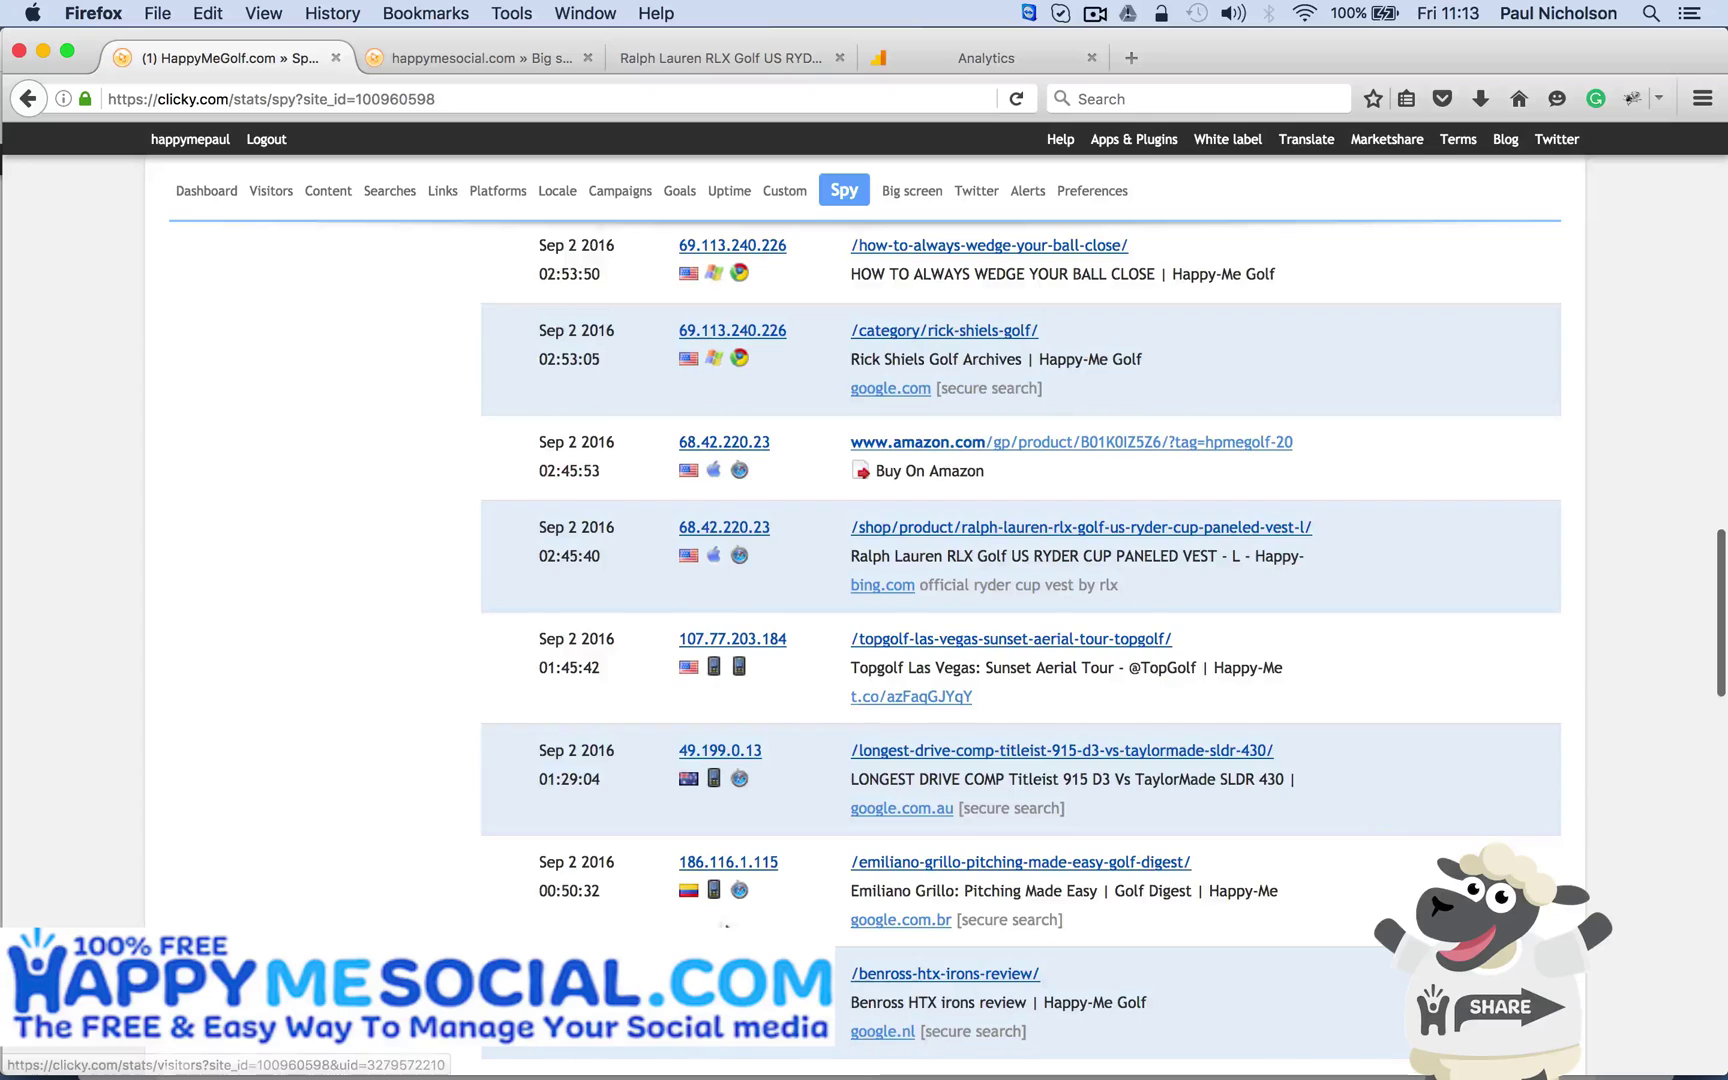
scroll(725, 931, up, 4)
scroll(725, 928, up, 3)
scroll(725, 929, up, 1)
scroll(718, 654, down, 2)
scroll(718, 654, down, 6)
scroll(719, 653, down, 1)
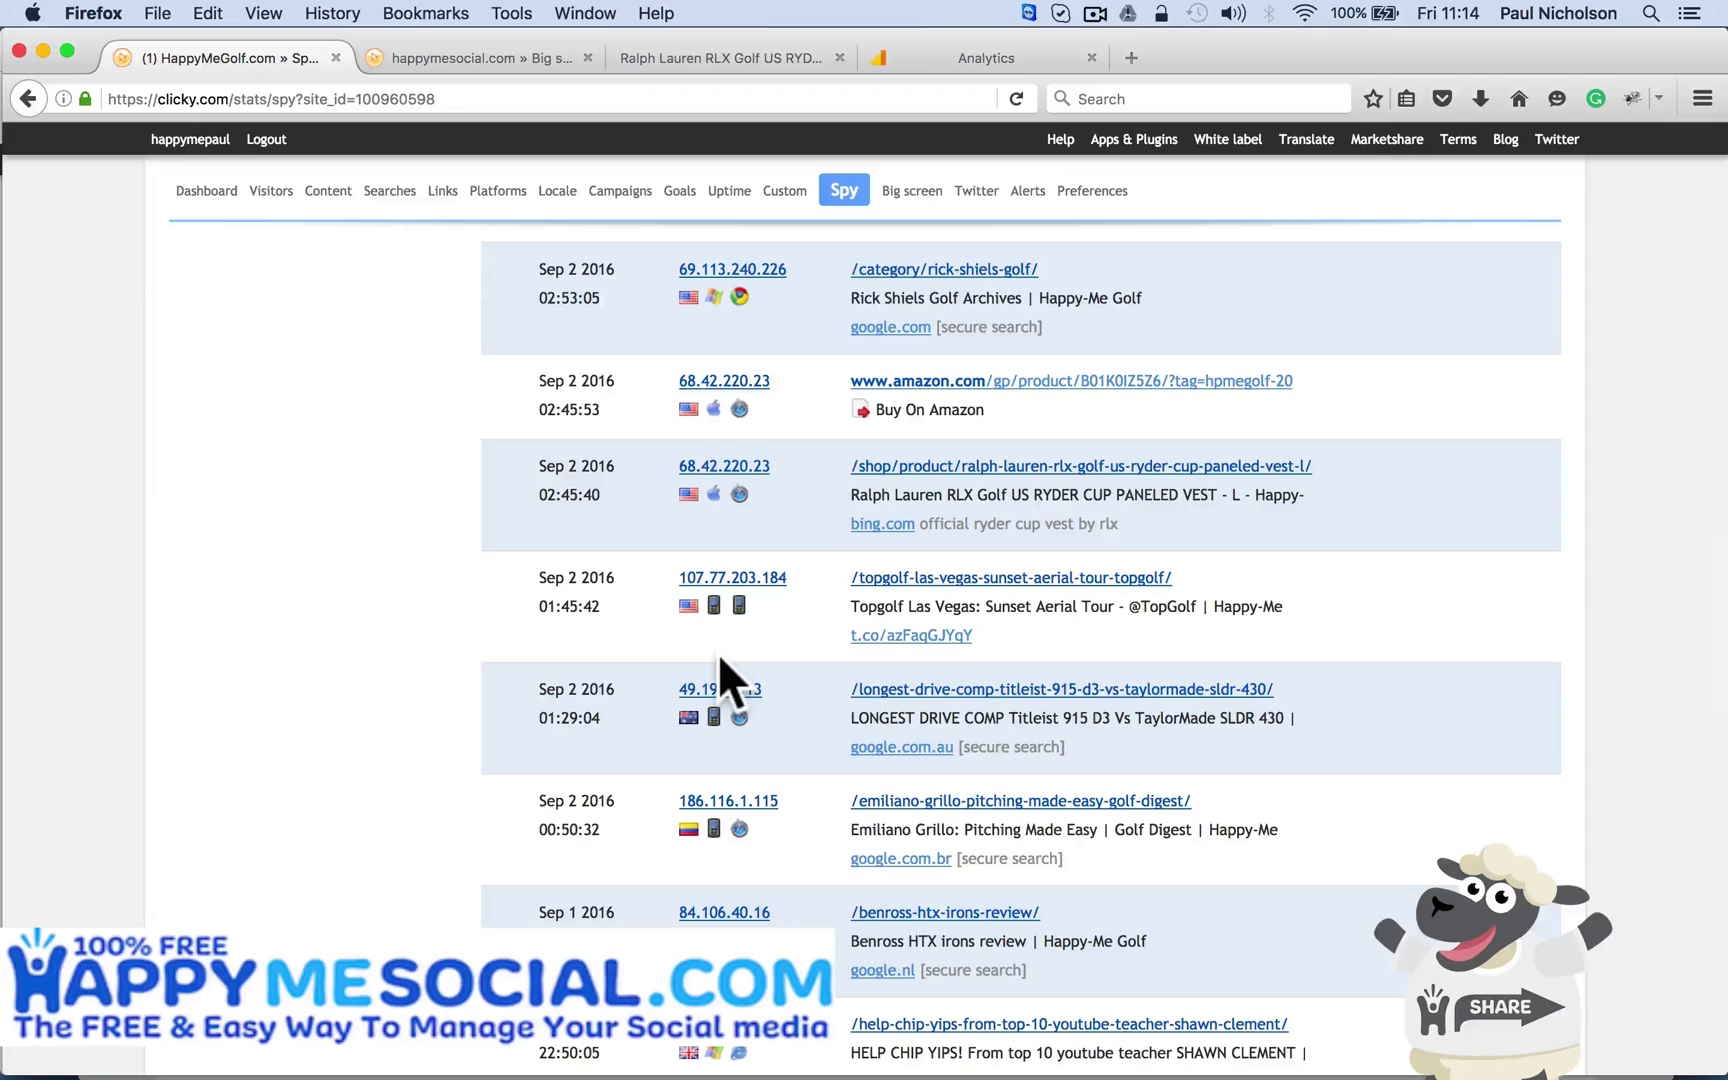
scroll(718, 654, up, 5)
scroll(718, 653, up, 5)
scroll(718, 653, up, 5)
scroll(718, 653, up, 4)
scroll(719, 653, up, 3)
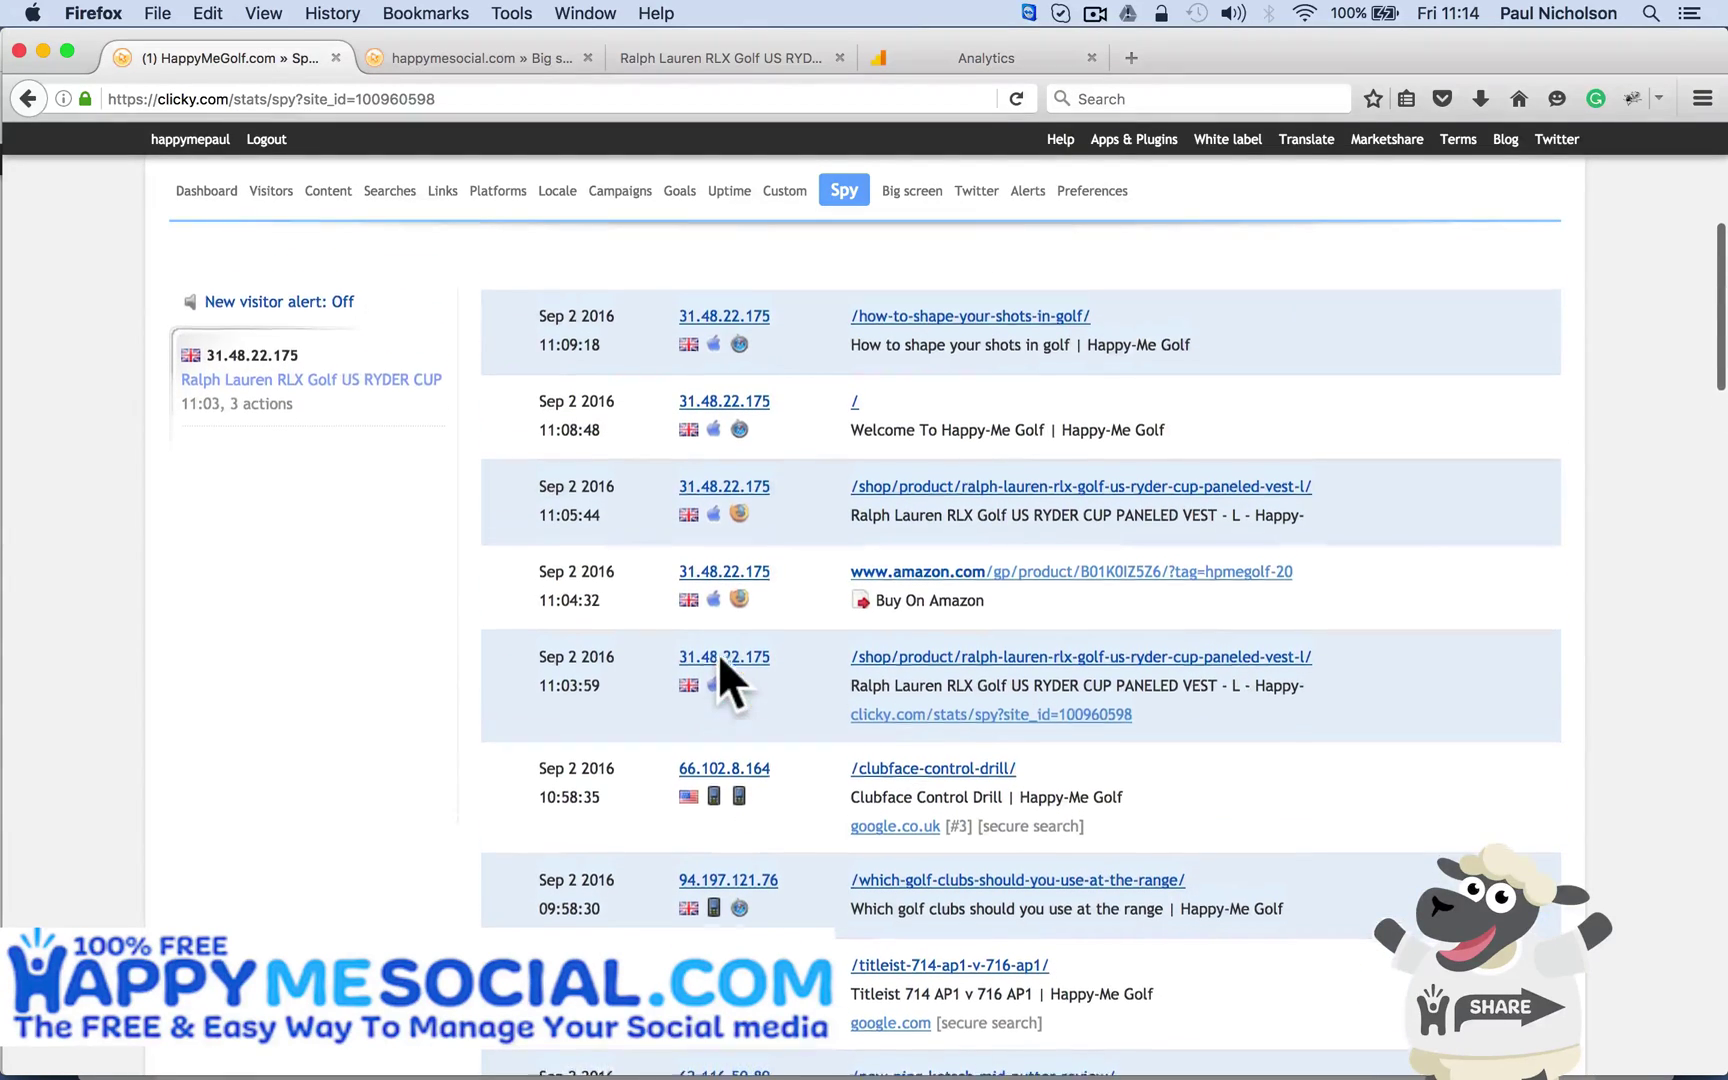
scroll(712, 685, down, 5)
scroll(712, 687, down, 3)
scroll(711, 686, down, 5)
scroll(711, 687, down, 1)
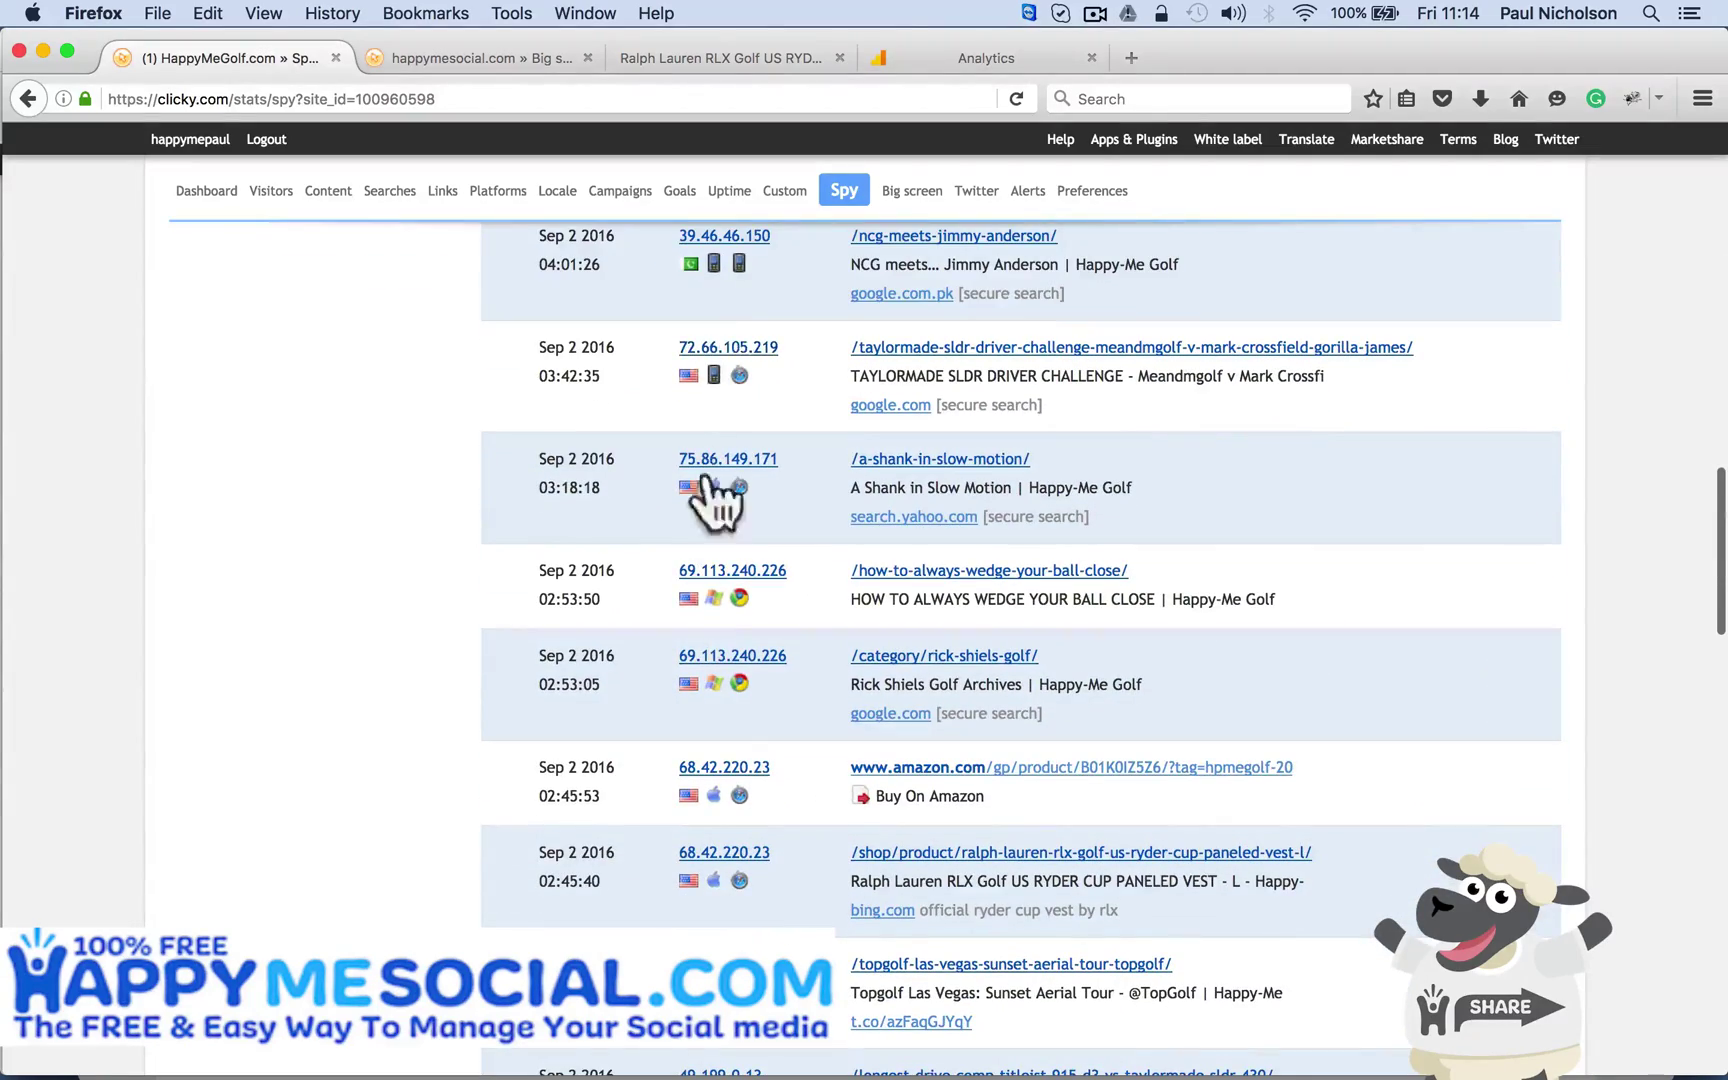
scroll(730, 777, down, 5)
scroll(730, 777, down, 2)
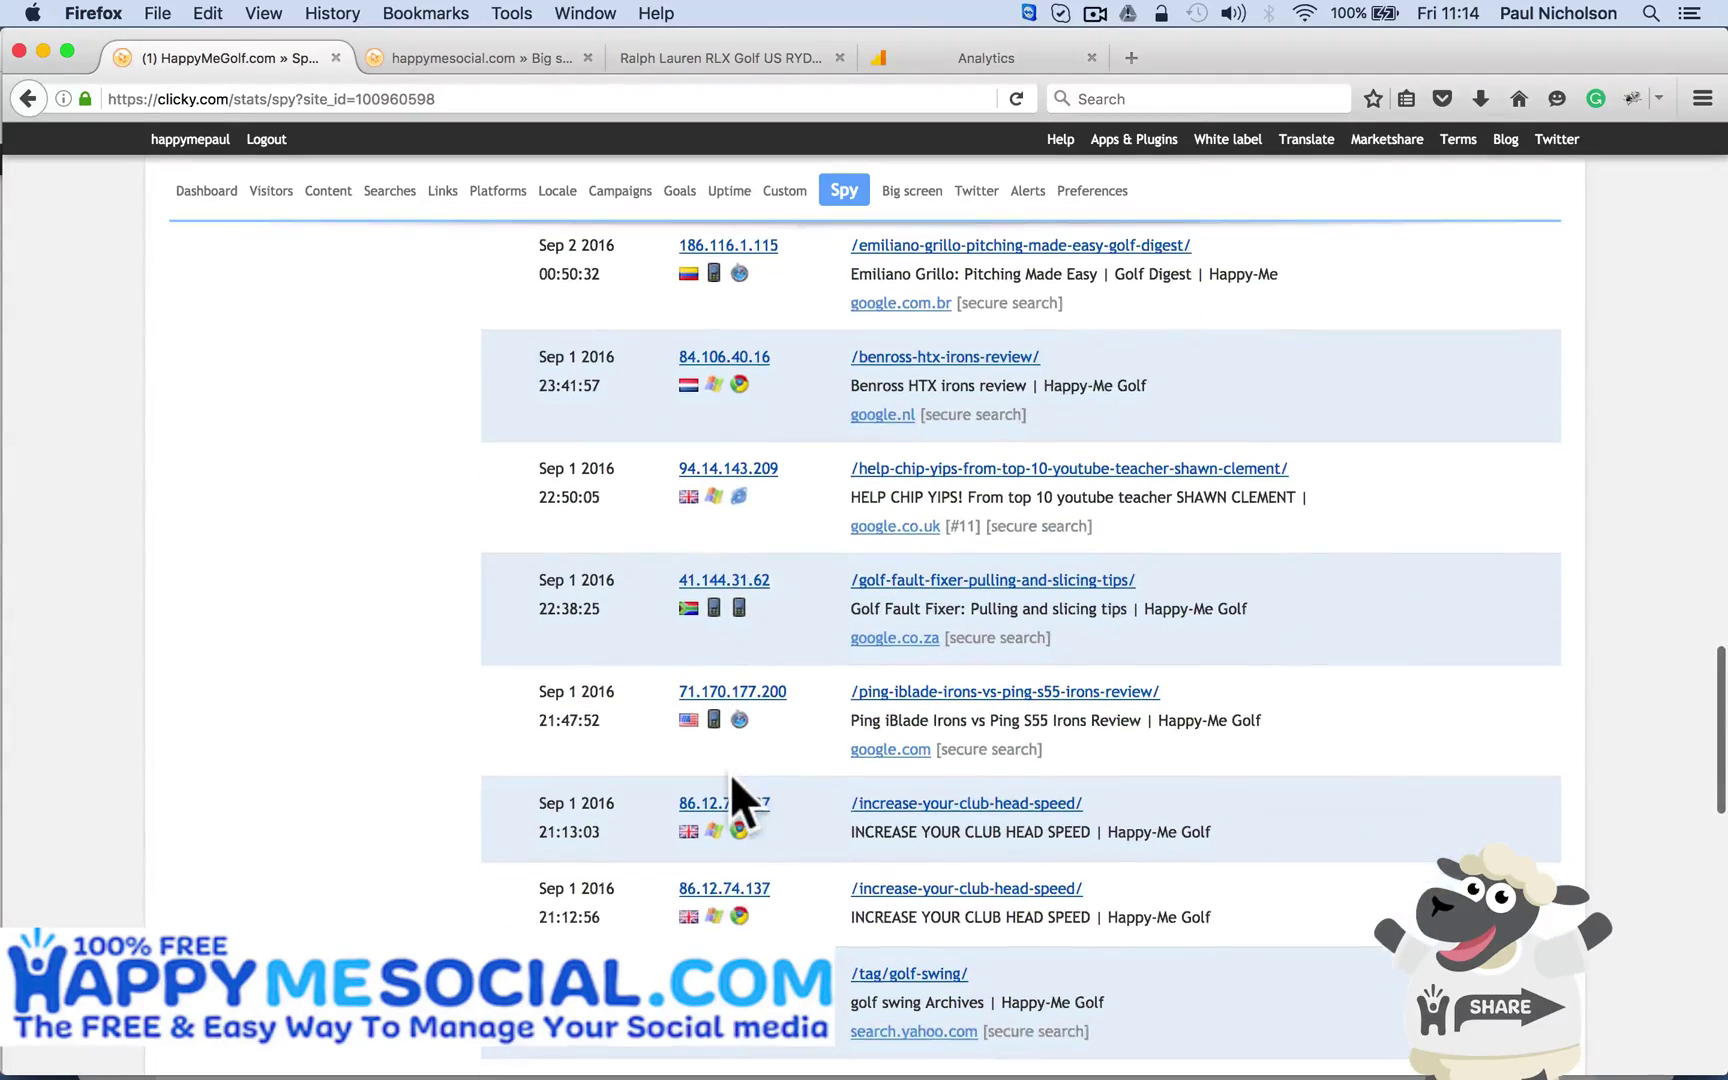
scroll(684, 864, down, 3)
scroll(682, 871, down, 3)
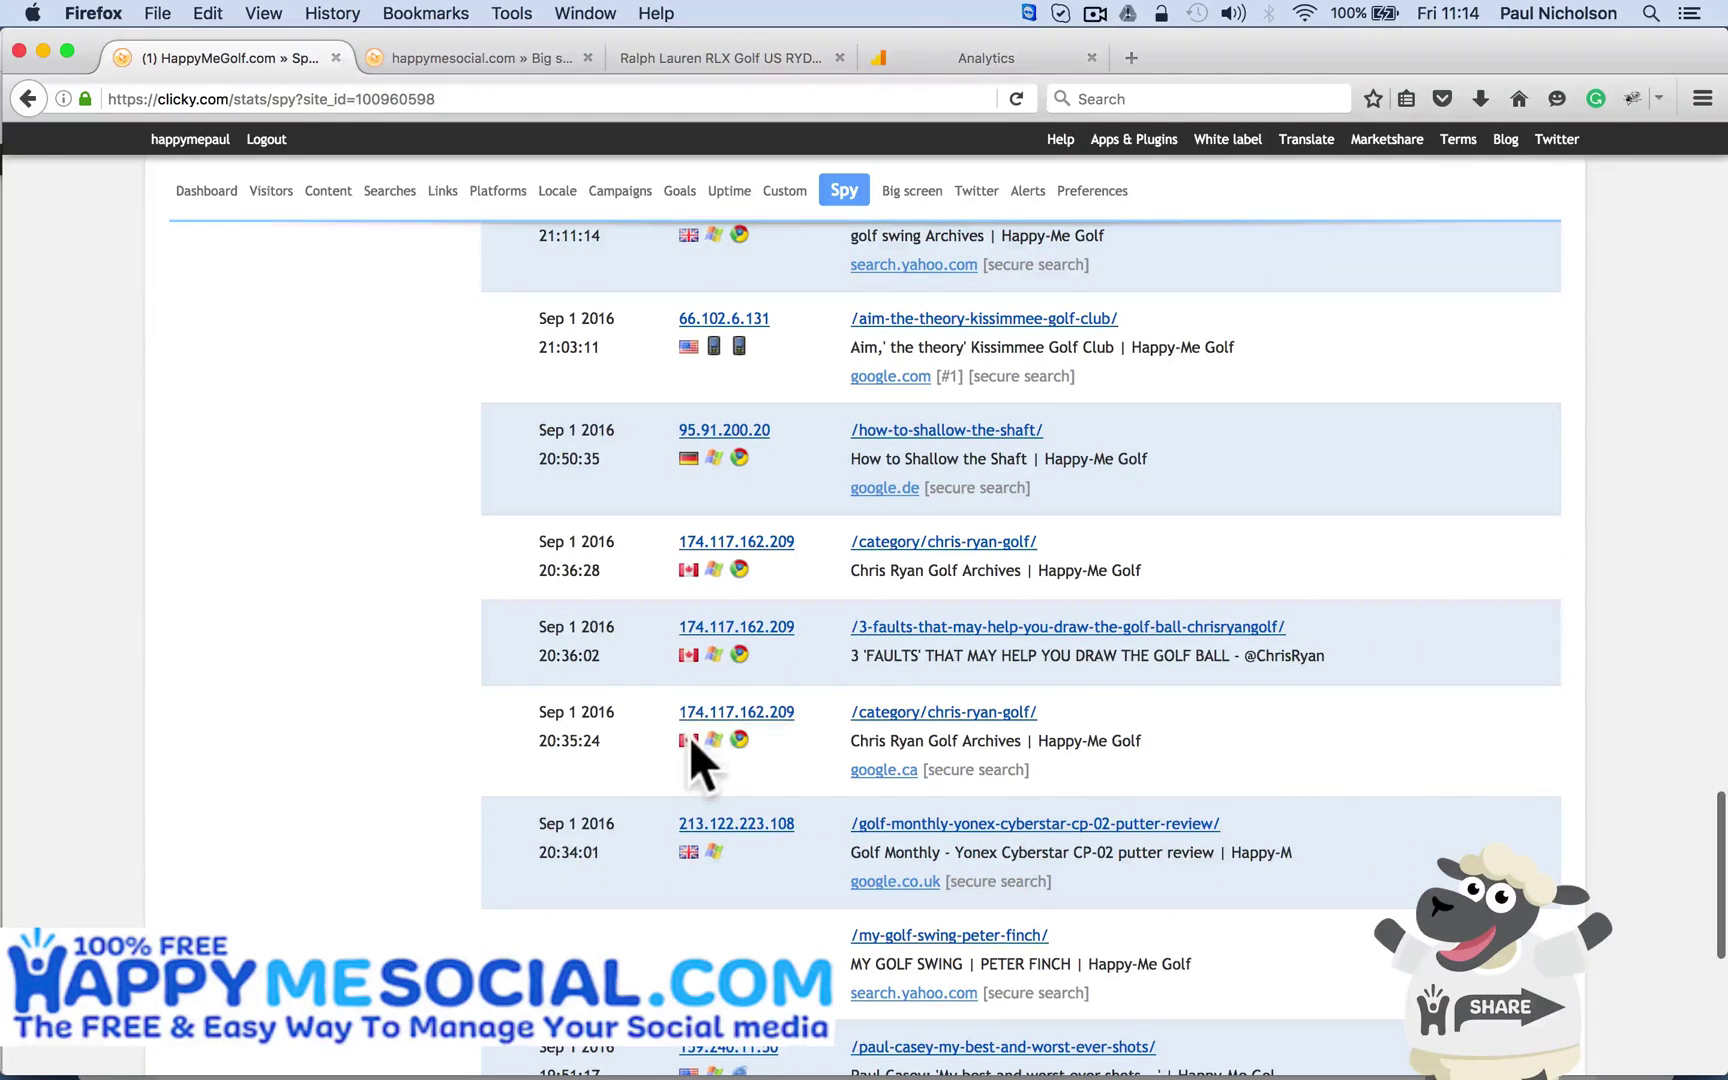
scroll(707, 848, down, 5)
scroll(694, 670, up, 15)
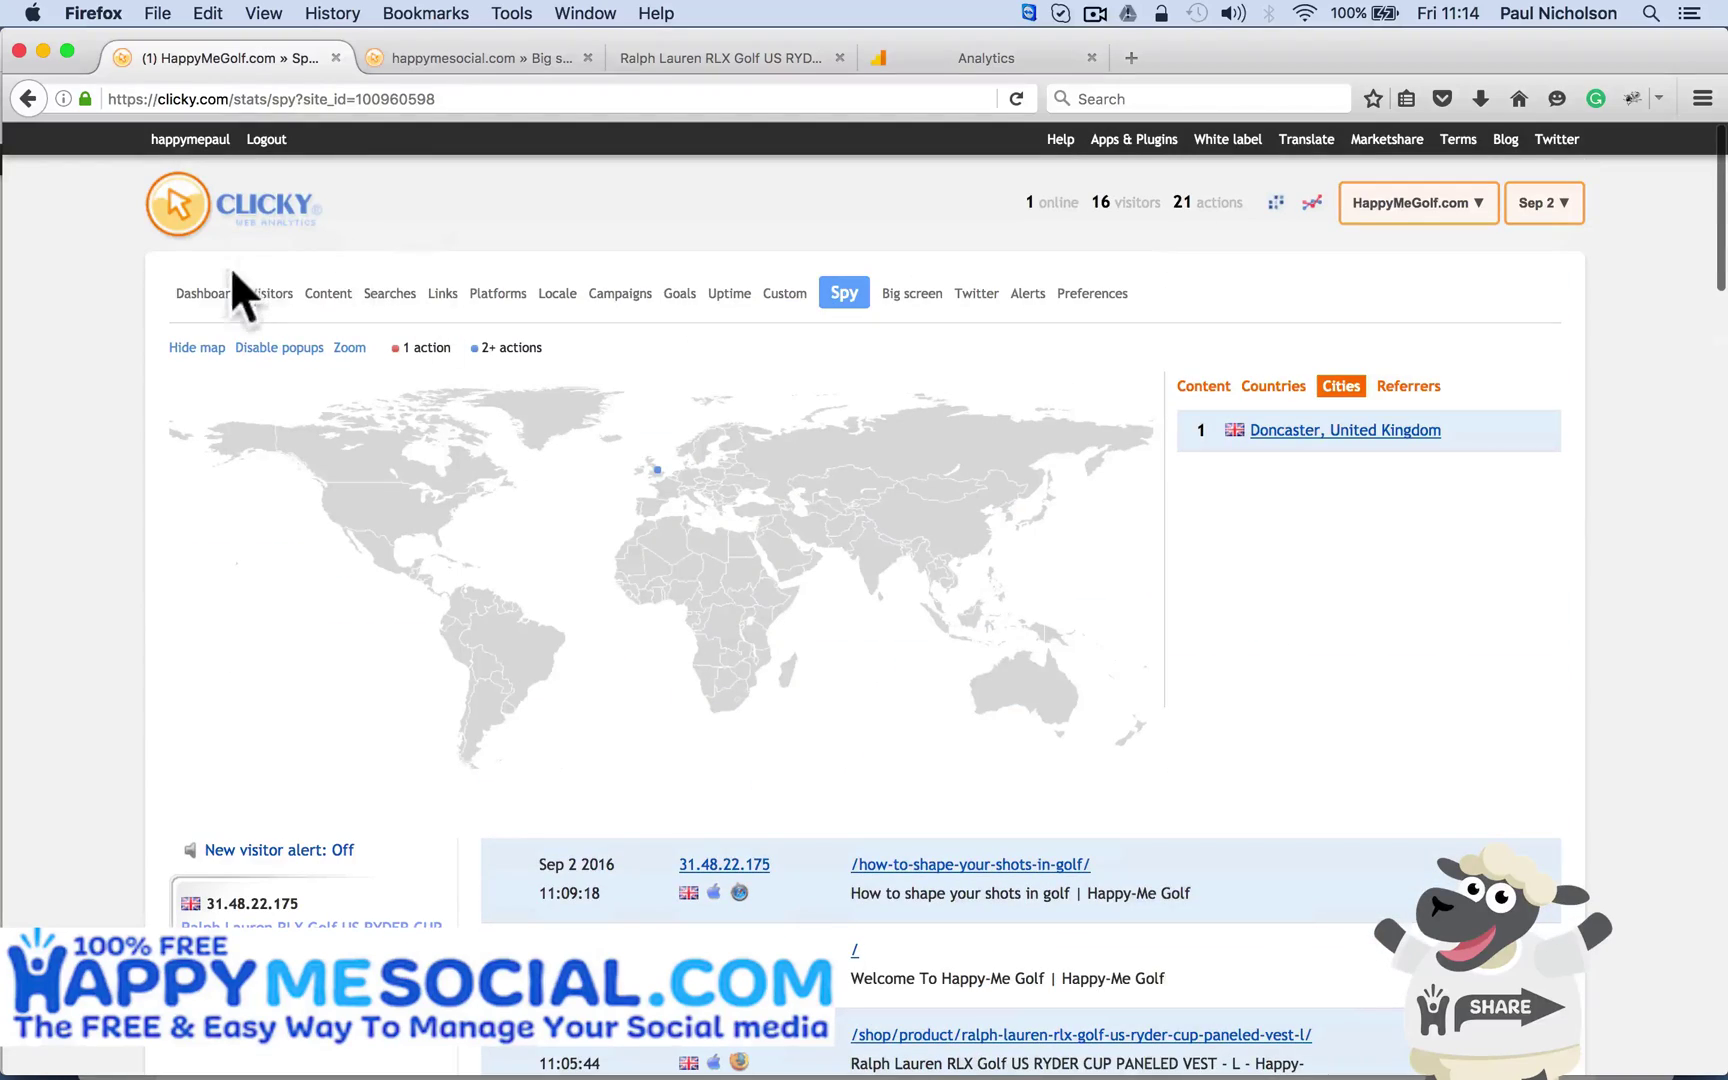
Show HappyMeGolf.com's dashboard for the last 90 days, then switch to the Ralph Lauren vest page
click(203, 292)
click(202, 293)
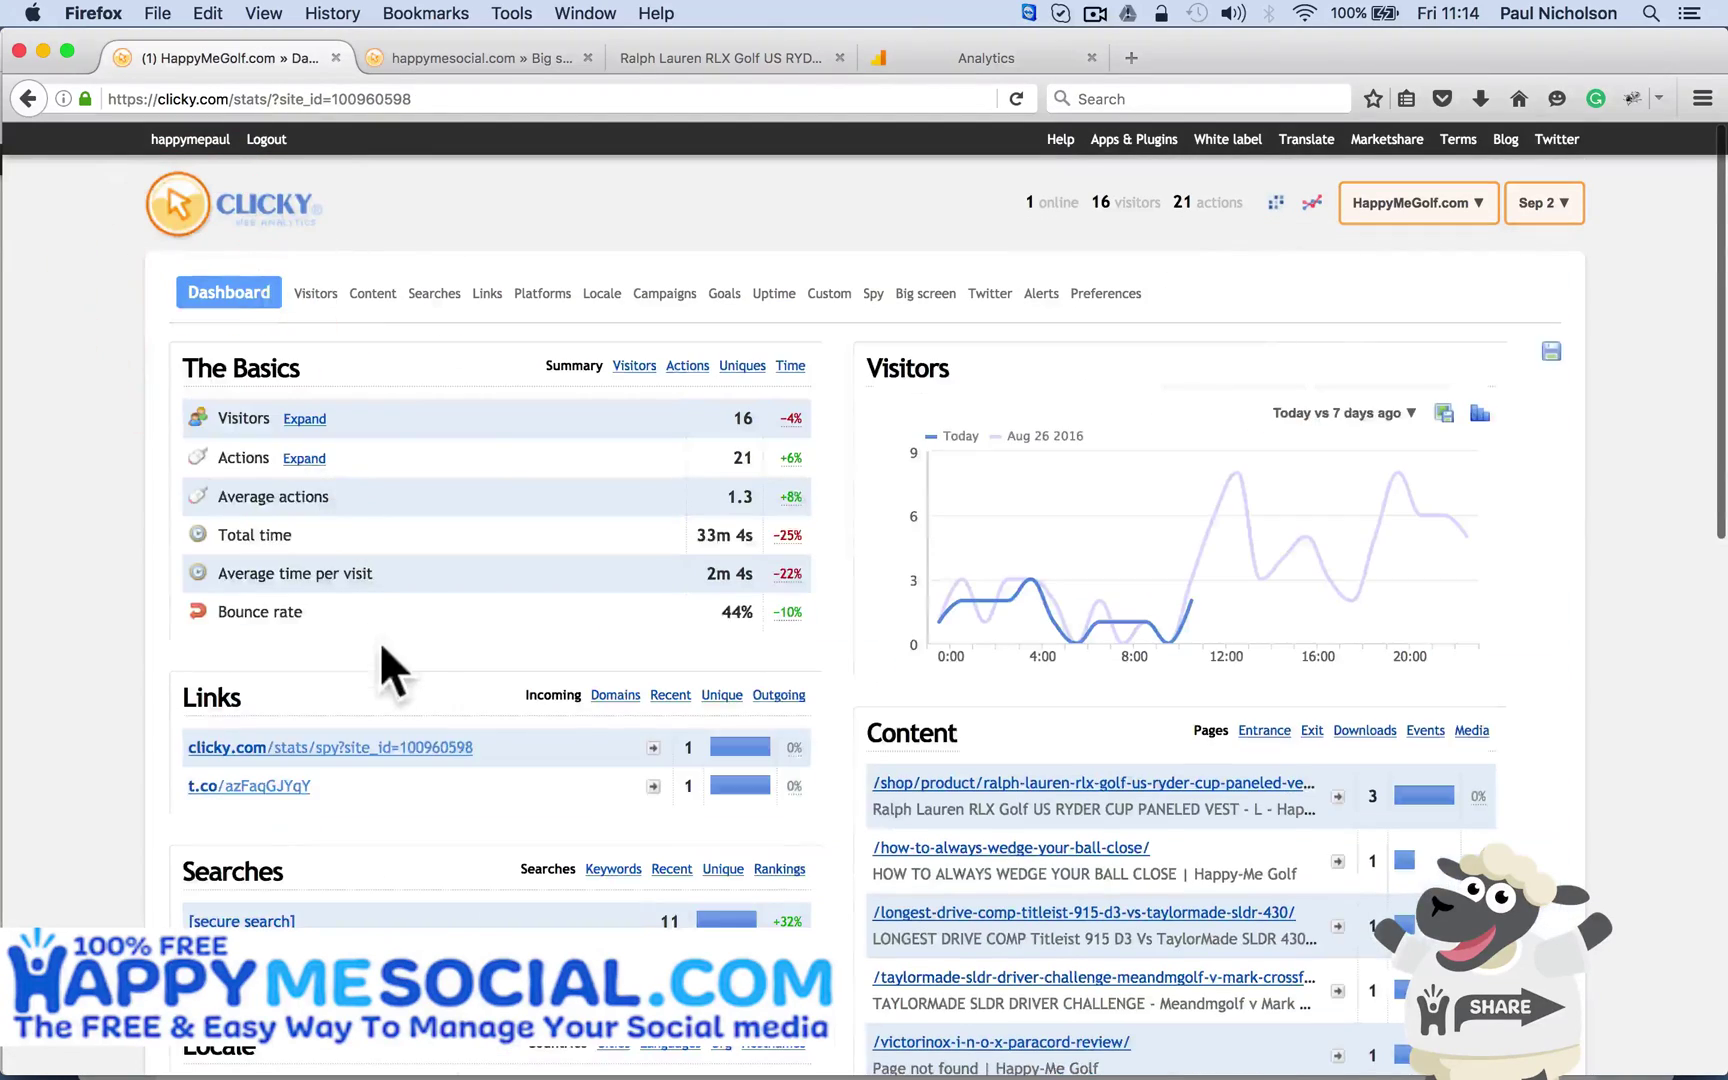
scroll(498, 798, down, 5)
scroll(498, 798, down, 3)
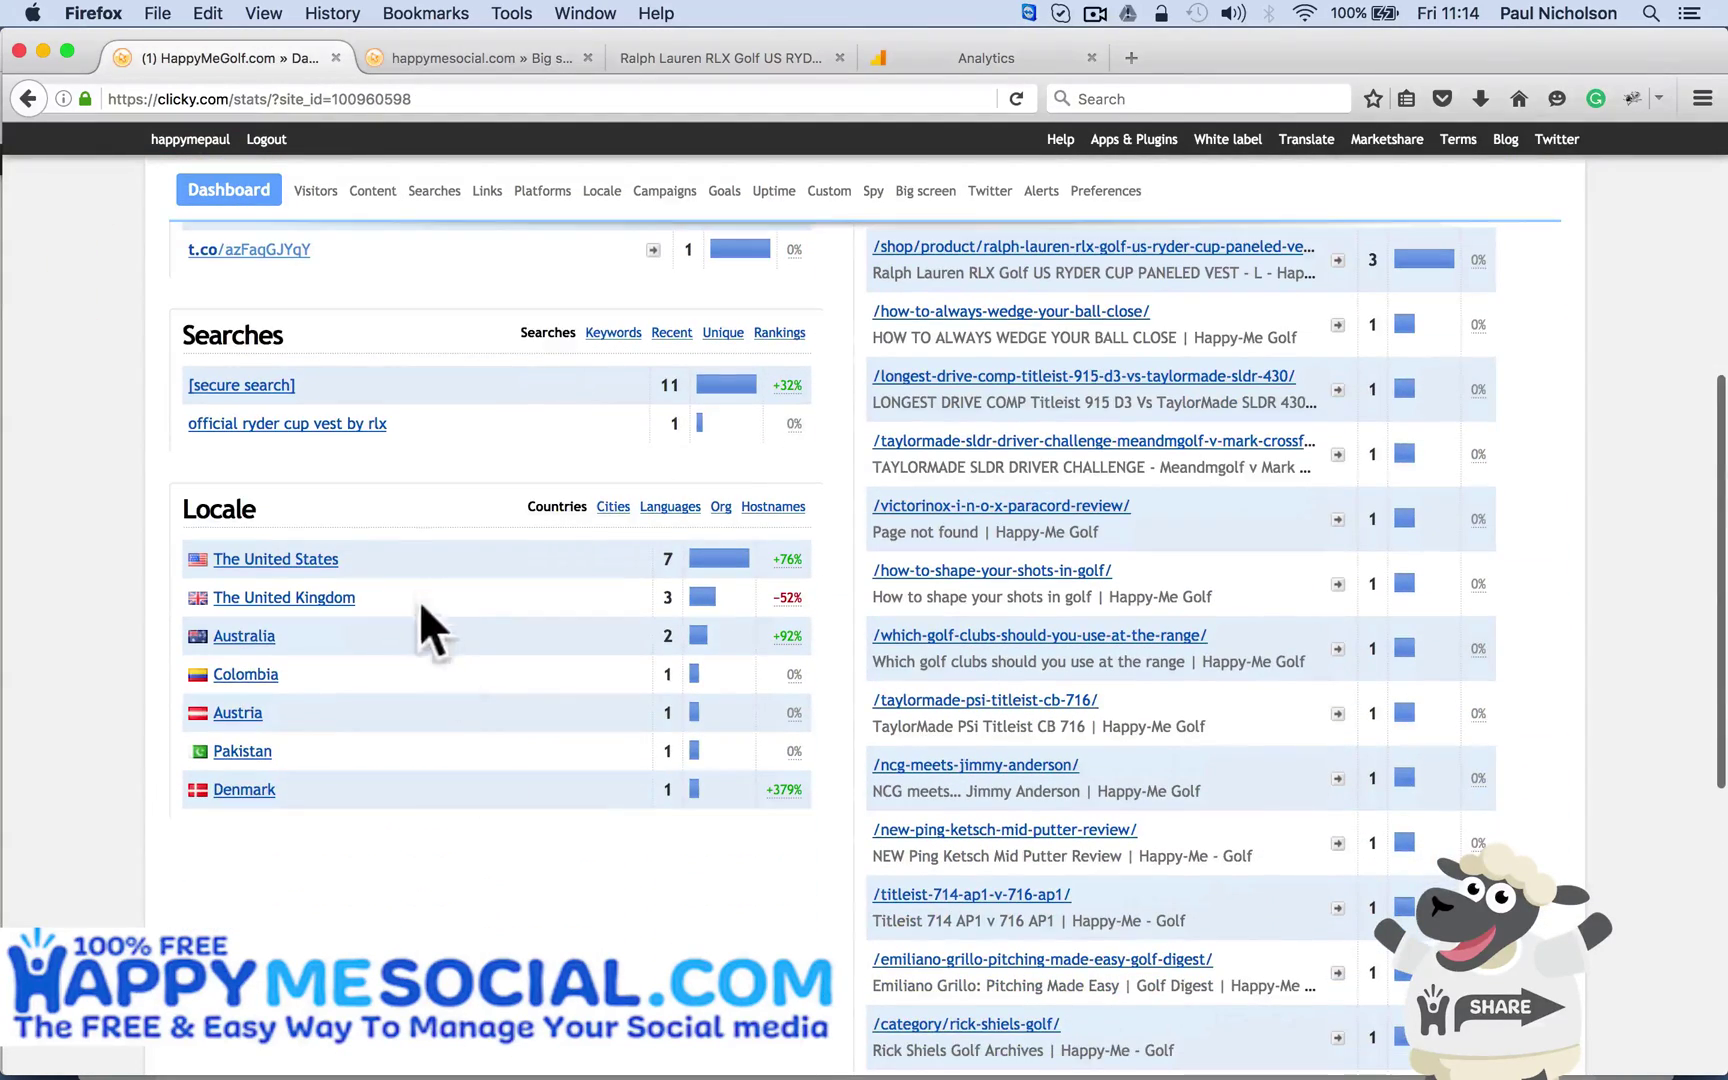
scroll(857, 600, up, 3)
scroll(1210, 572, up, 2)
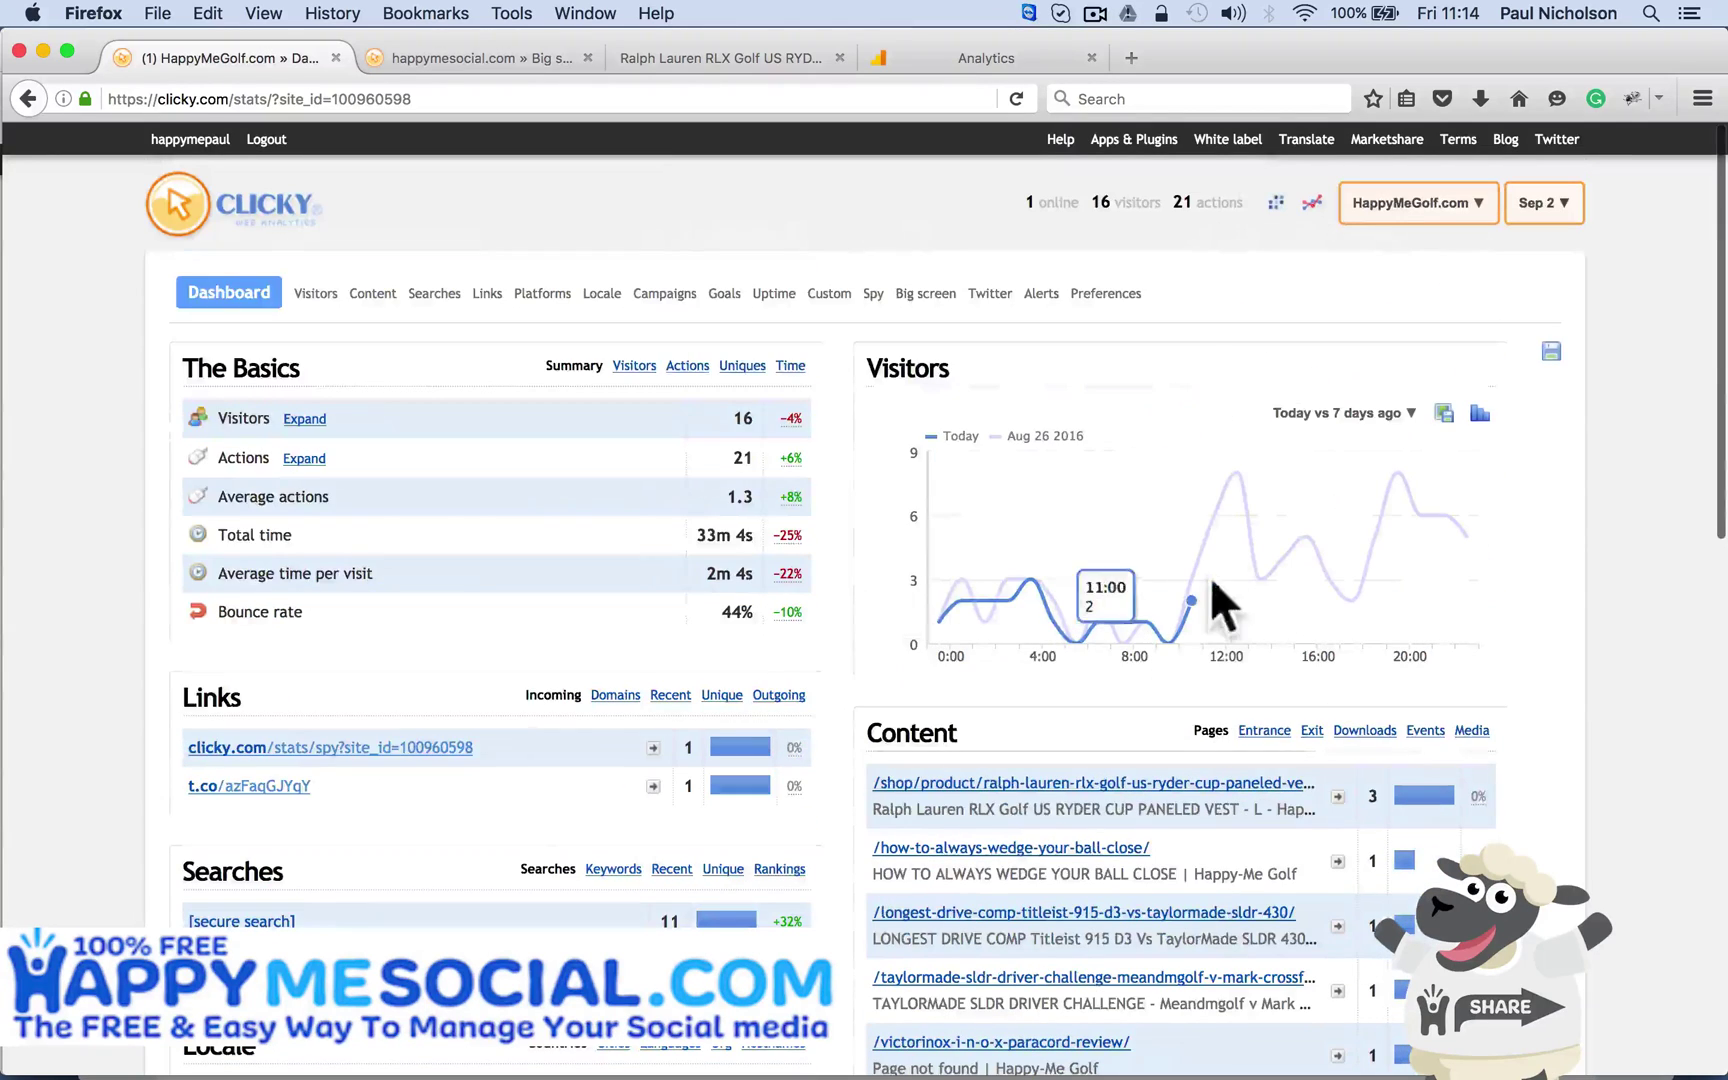
click(1566, 206)
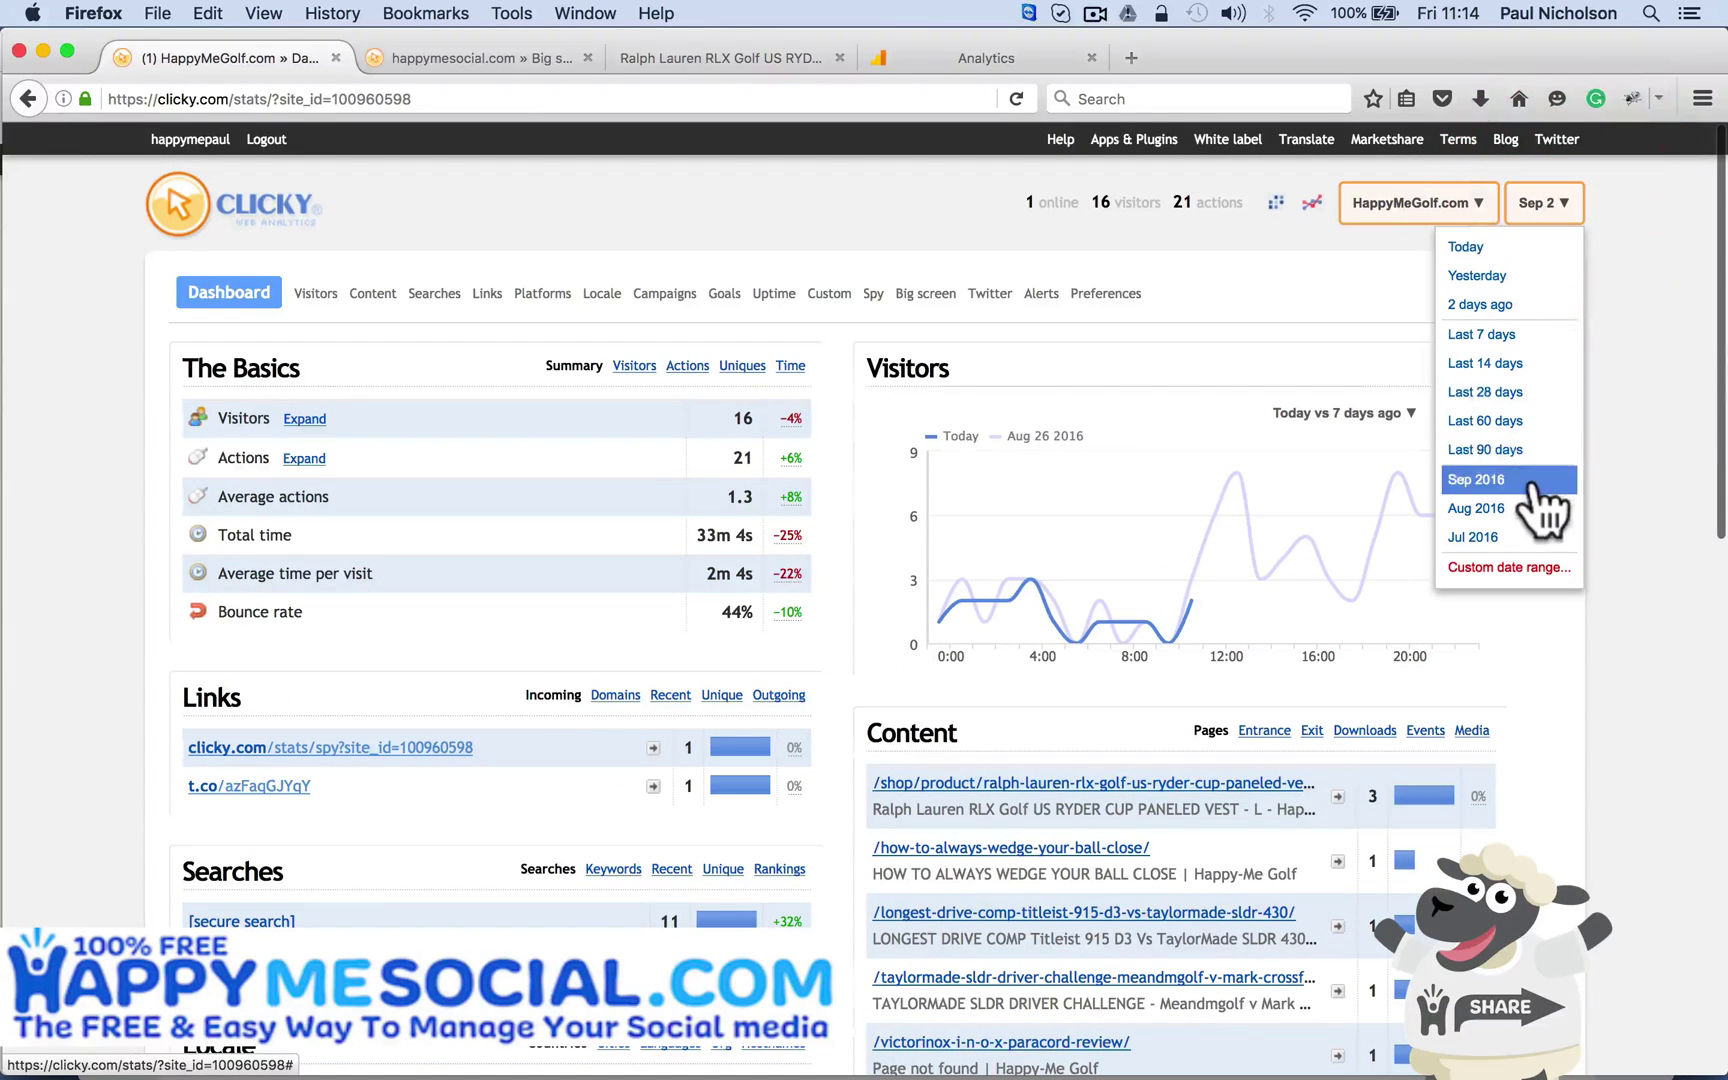
click(1486, 450)
scroll(234, 817, down, 3)
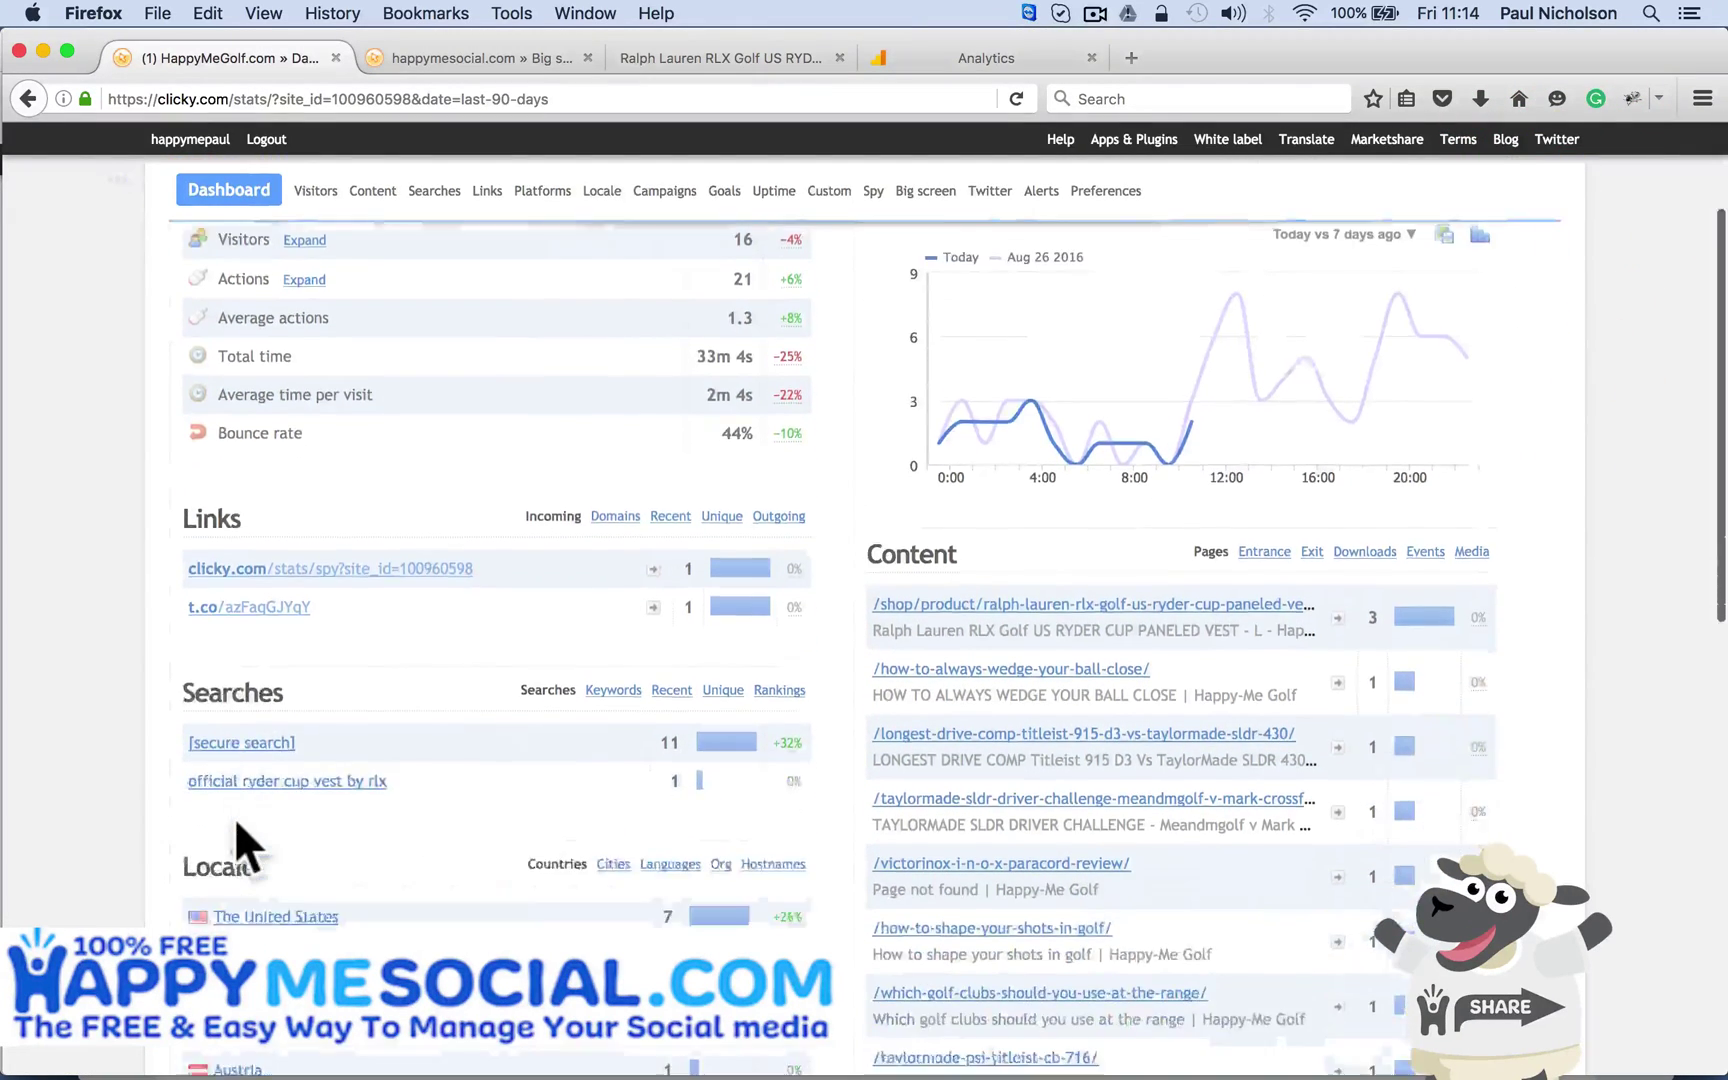
scroll(233, 818, down, 2)
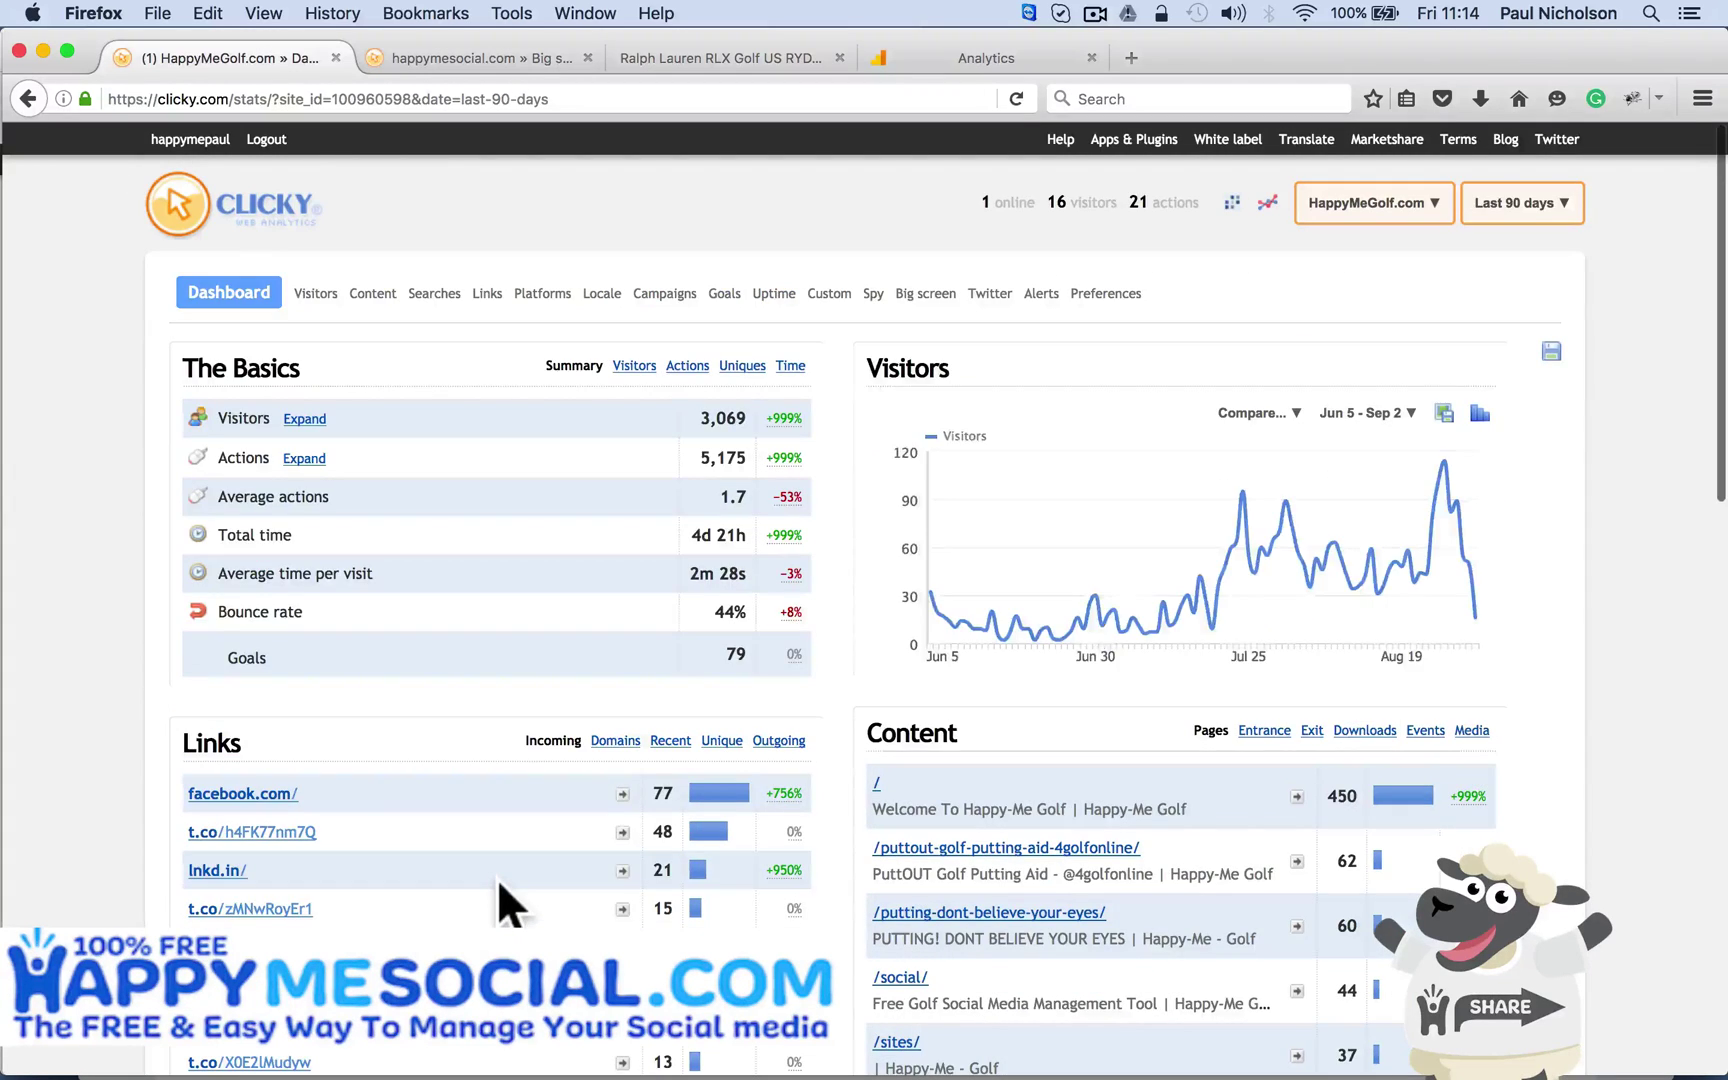
scroll(405, 689, down, 5)
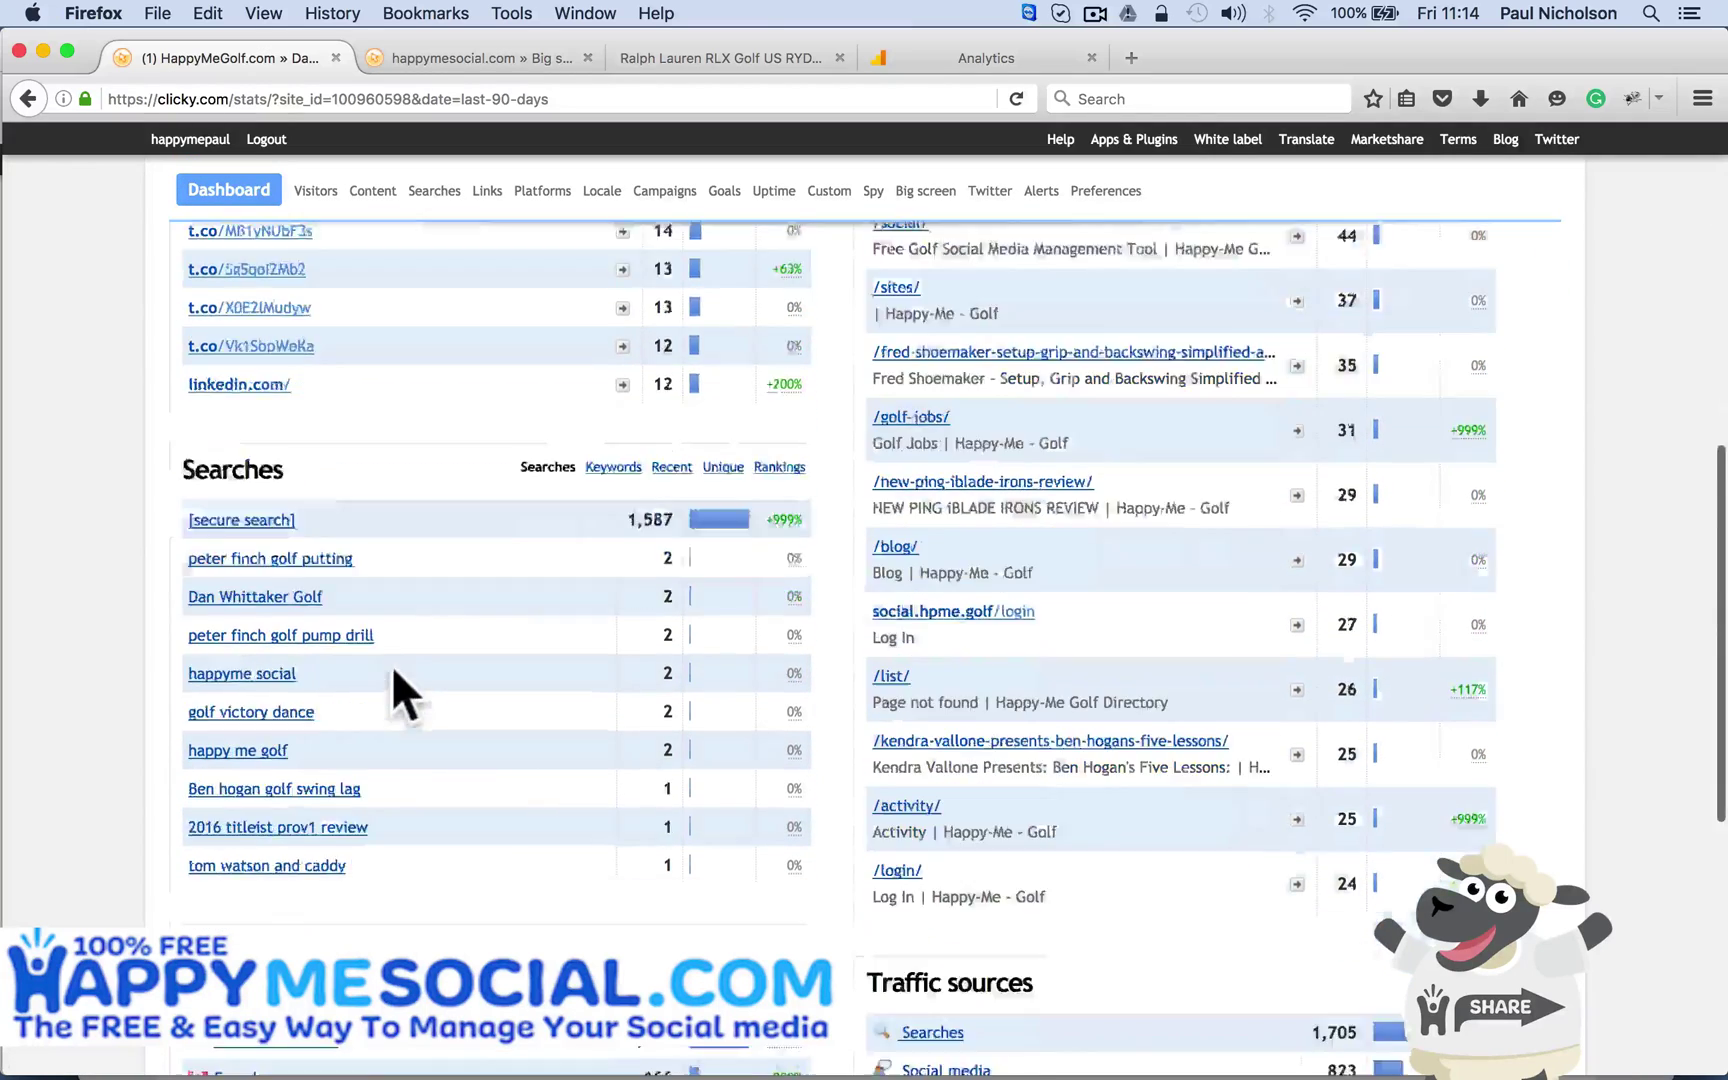
scroll(405, 688, down, 4)
scroll(394, 669, down, 1)
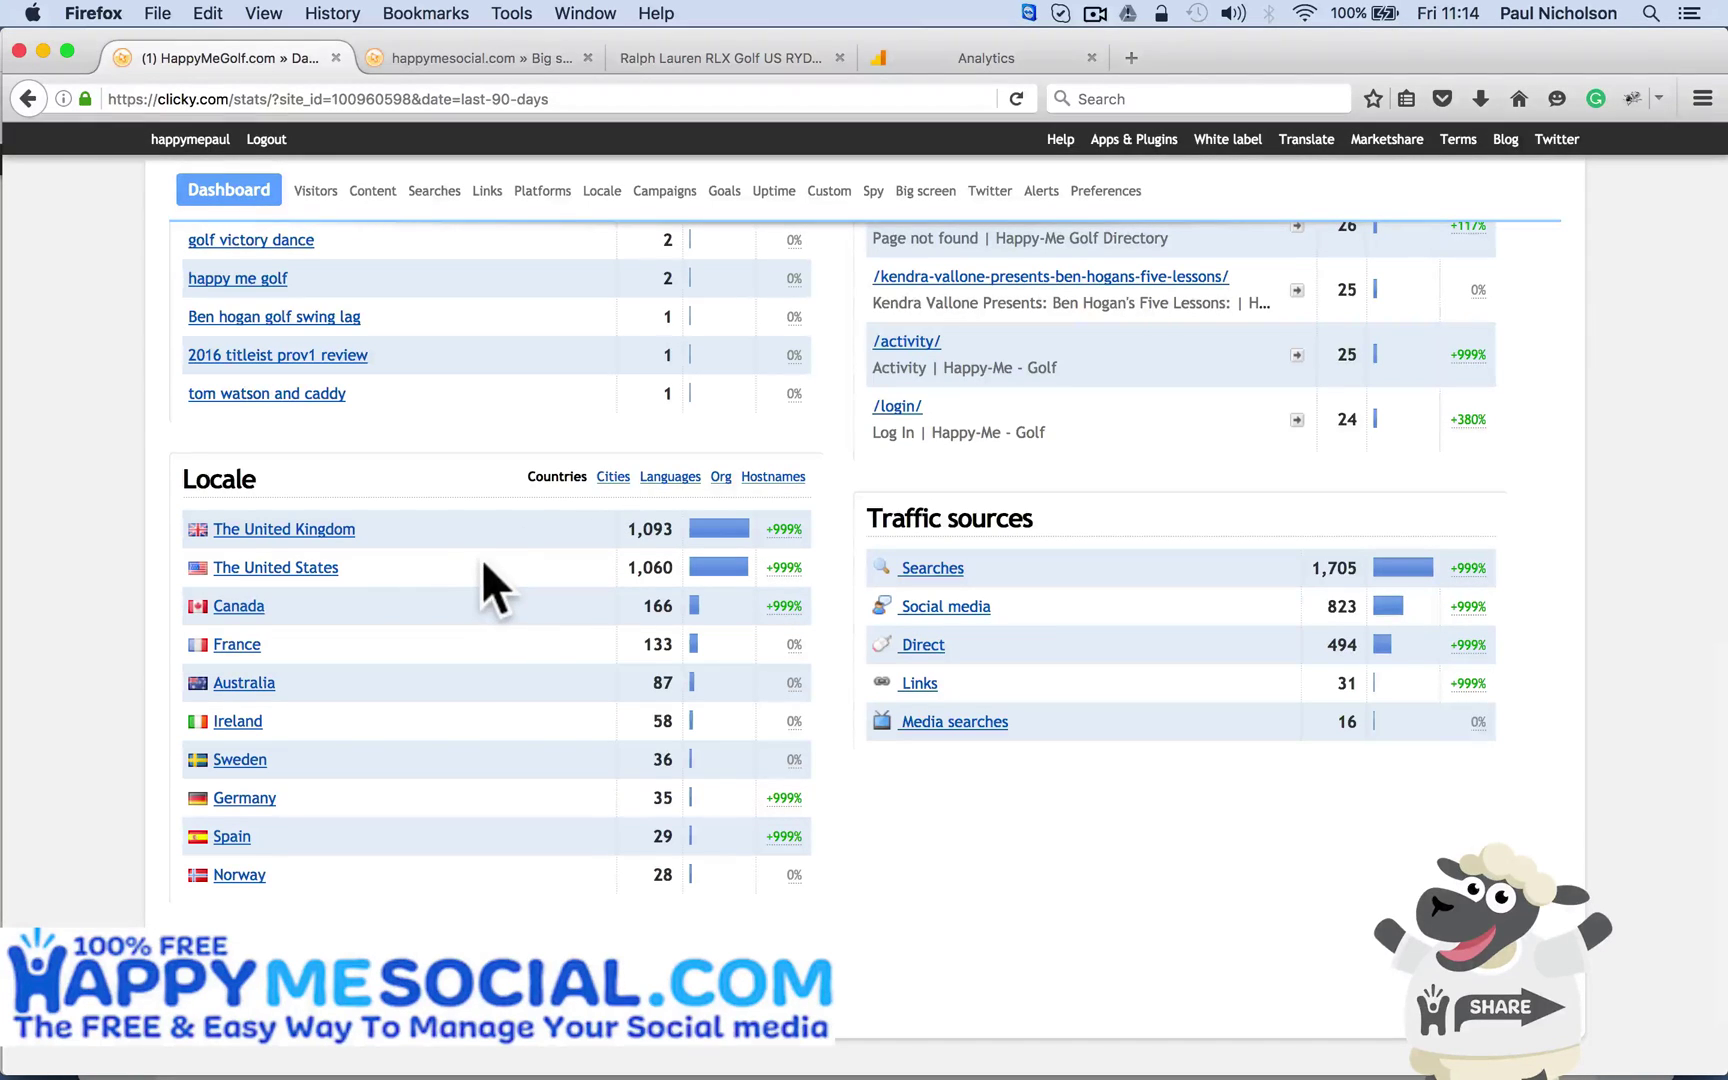
click(719, 58)
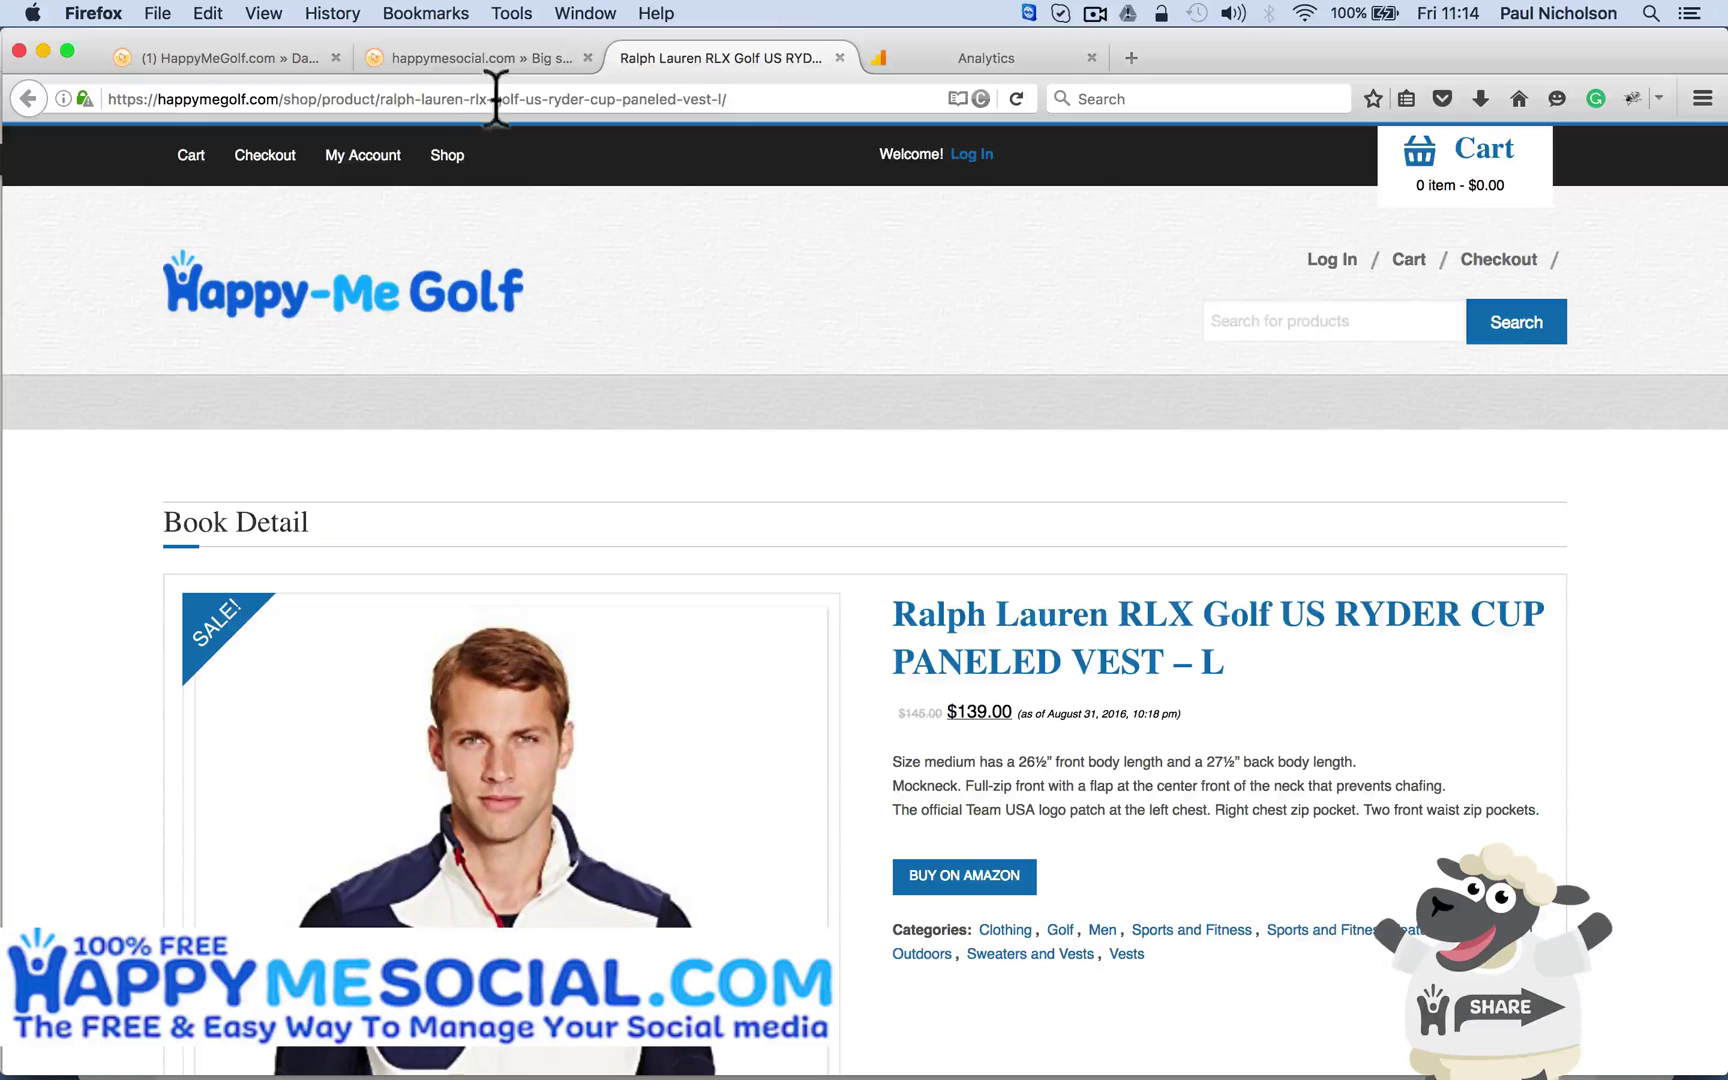
Review the Ralph Lauren RLX Golf vest page and return to the 90-day HappyMeGolf.com dashboard
click(441, 57)
click(251, 58)
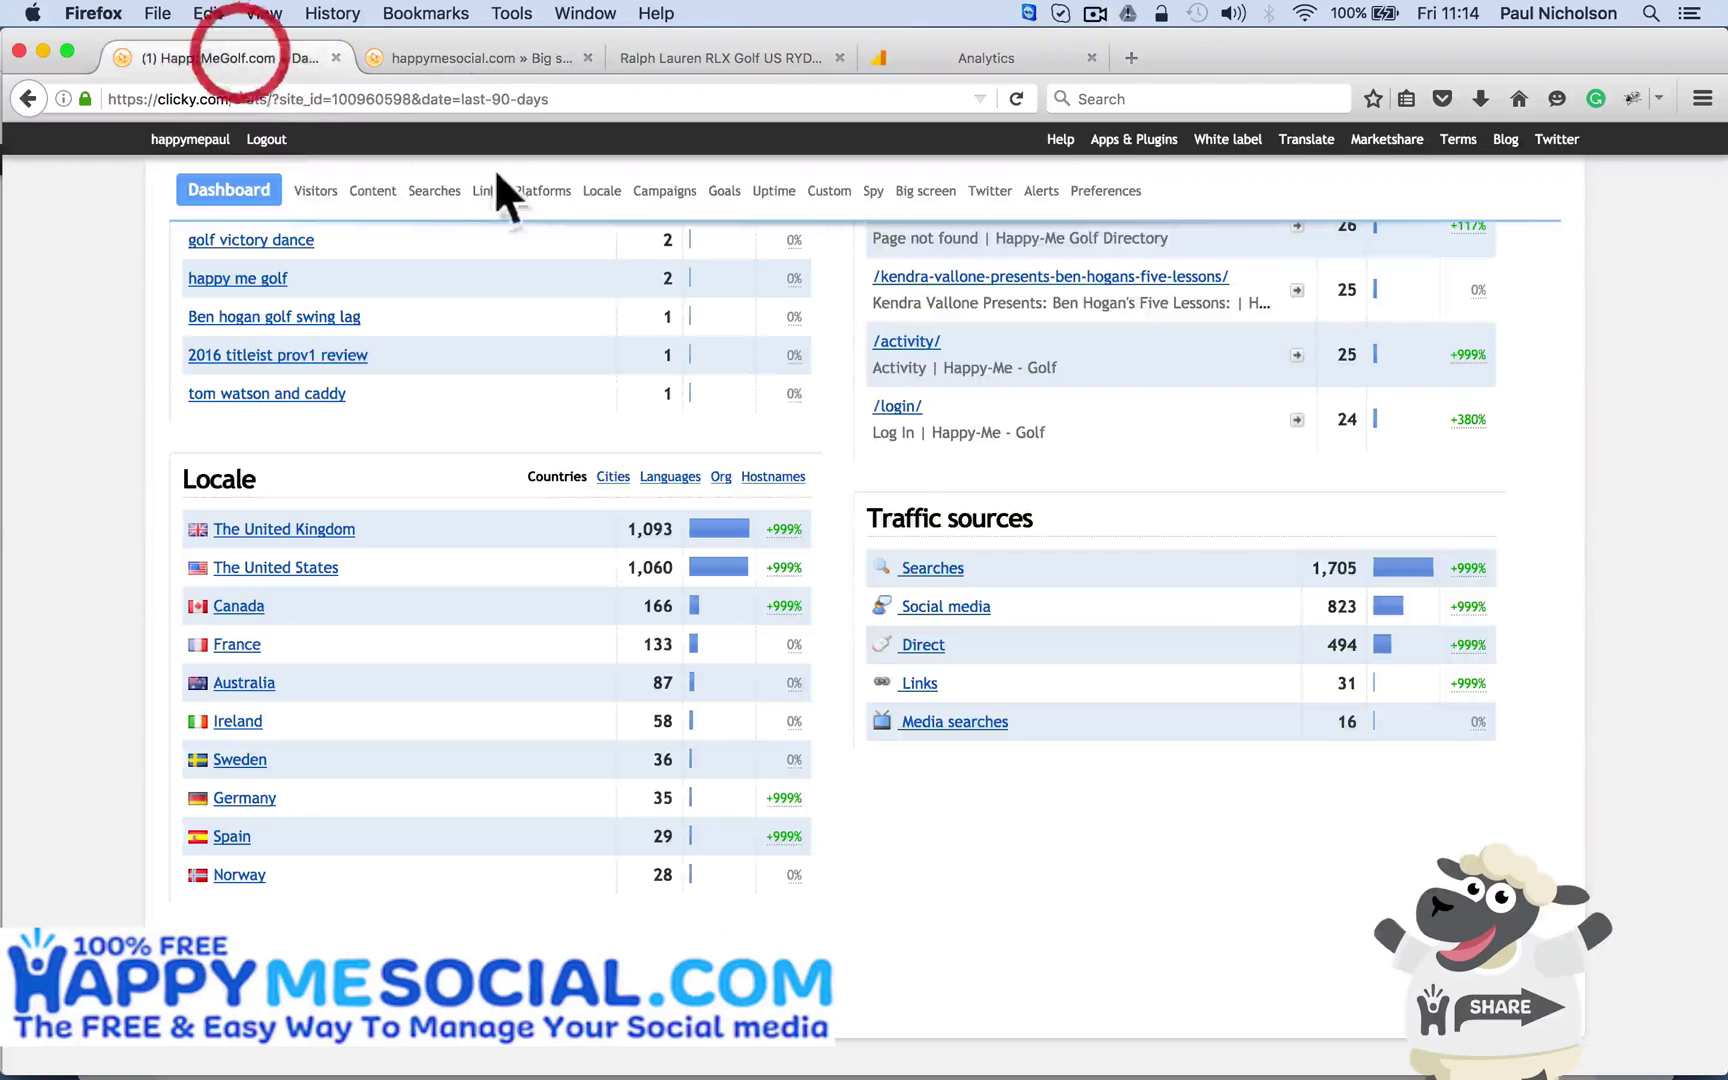
click(752, 65)
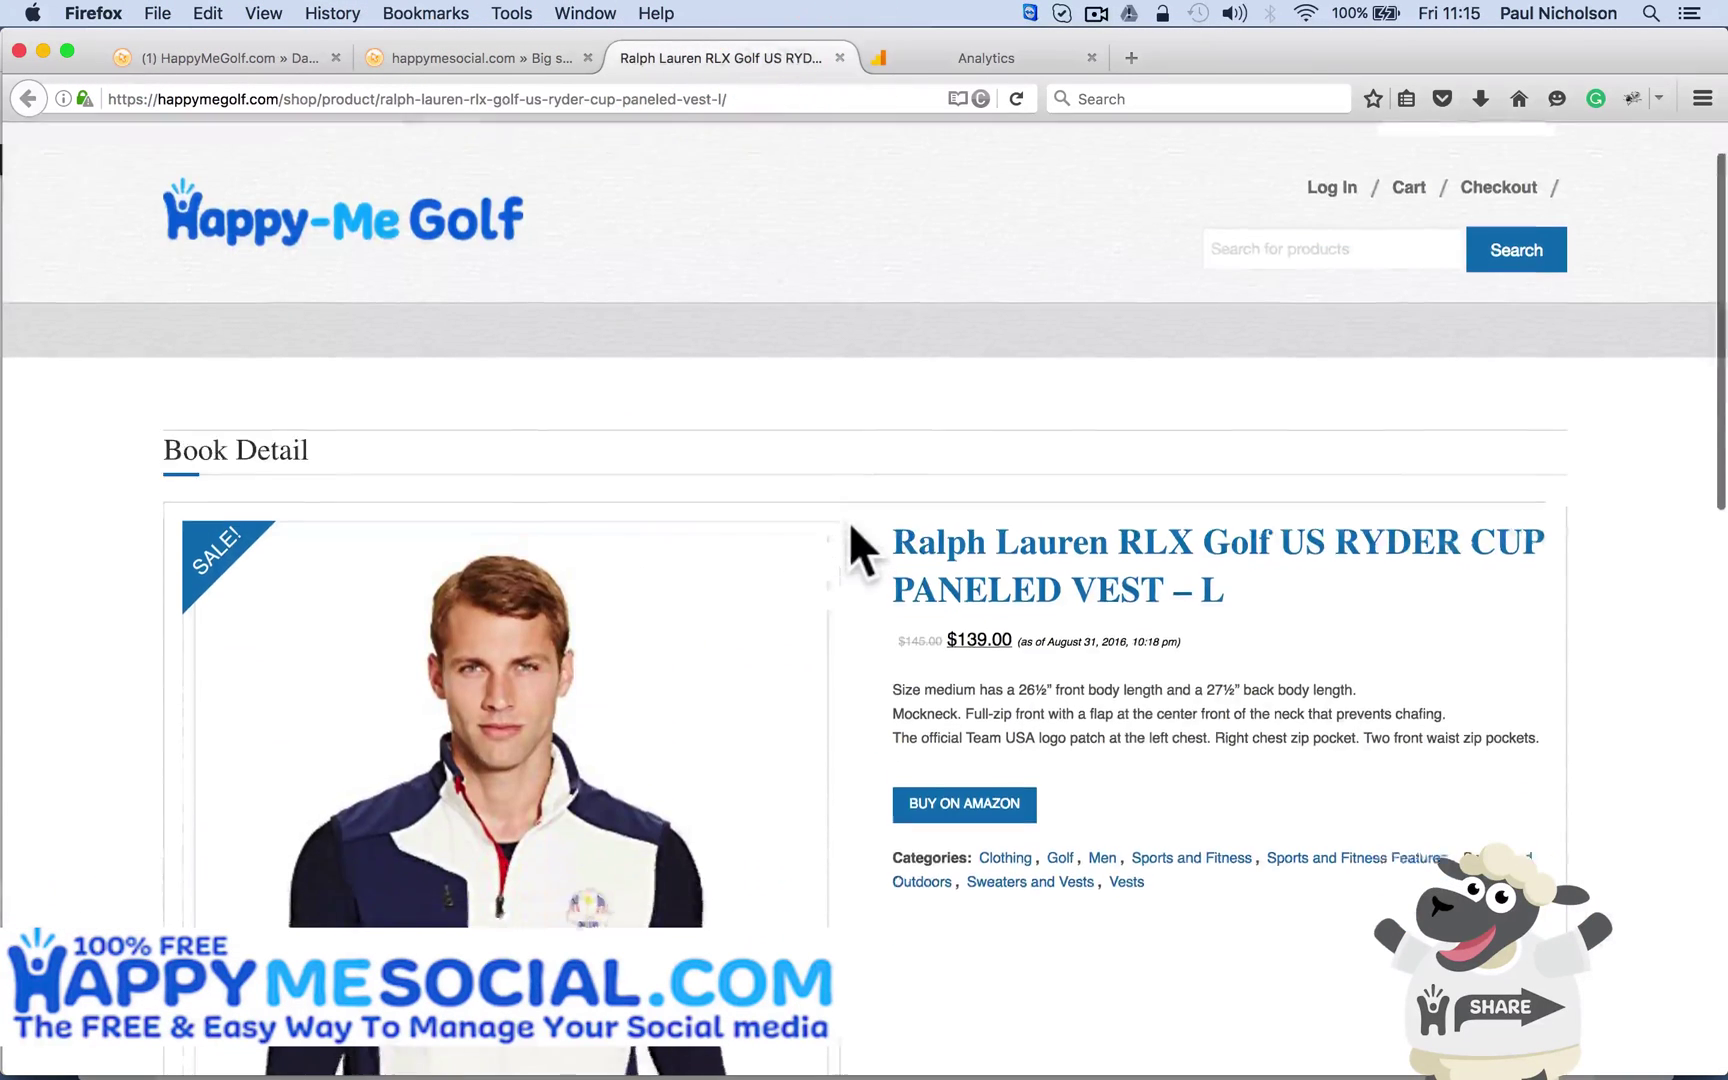
scroll(848, 522, down, 3)
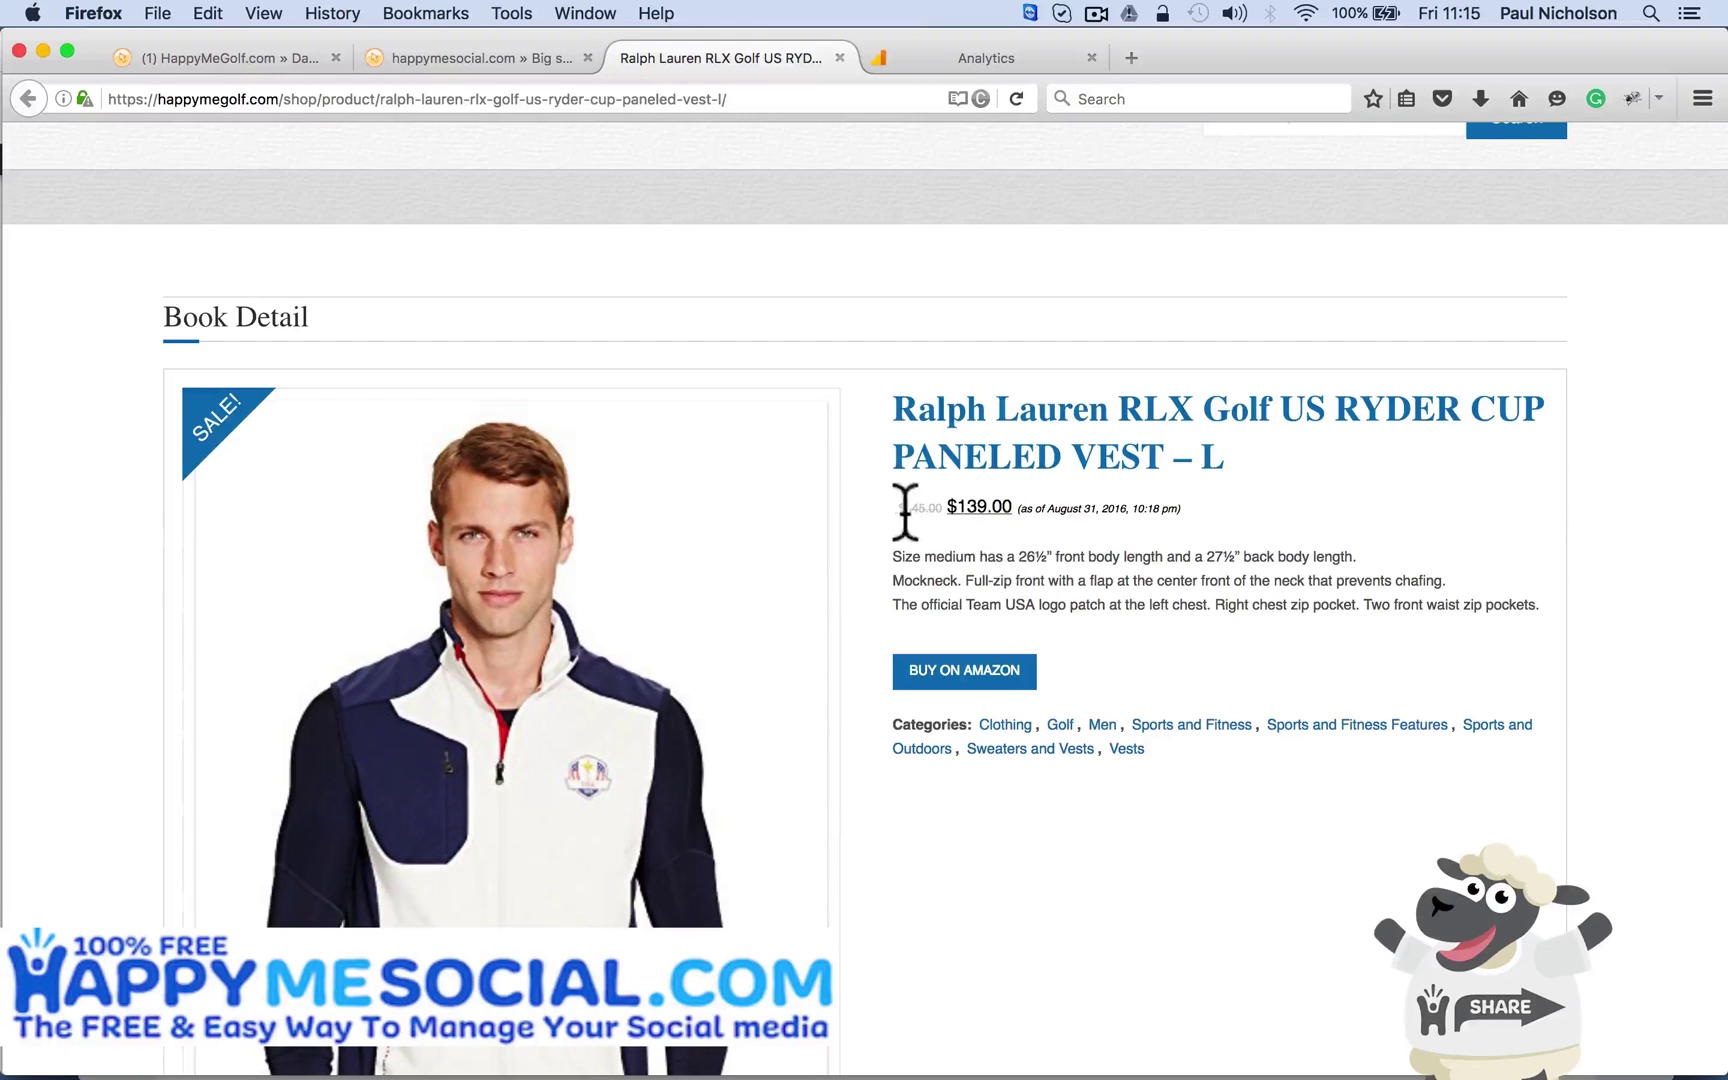
scroll(851, 526, up, 3)
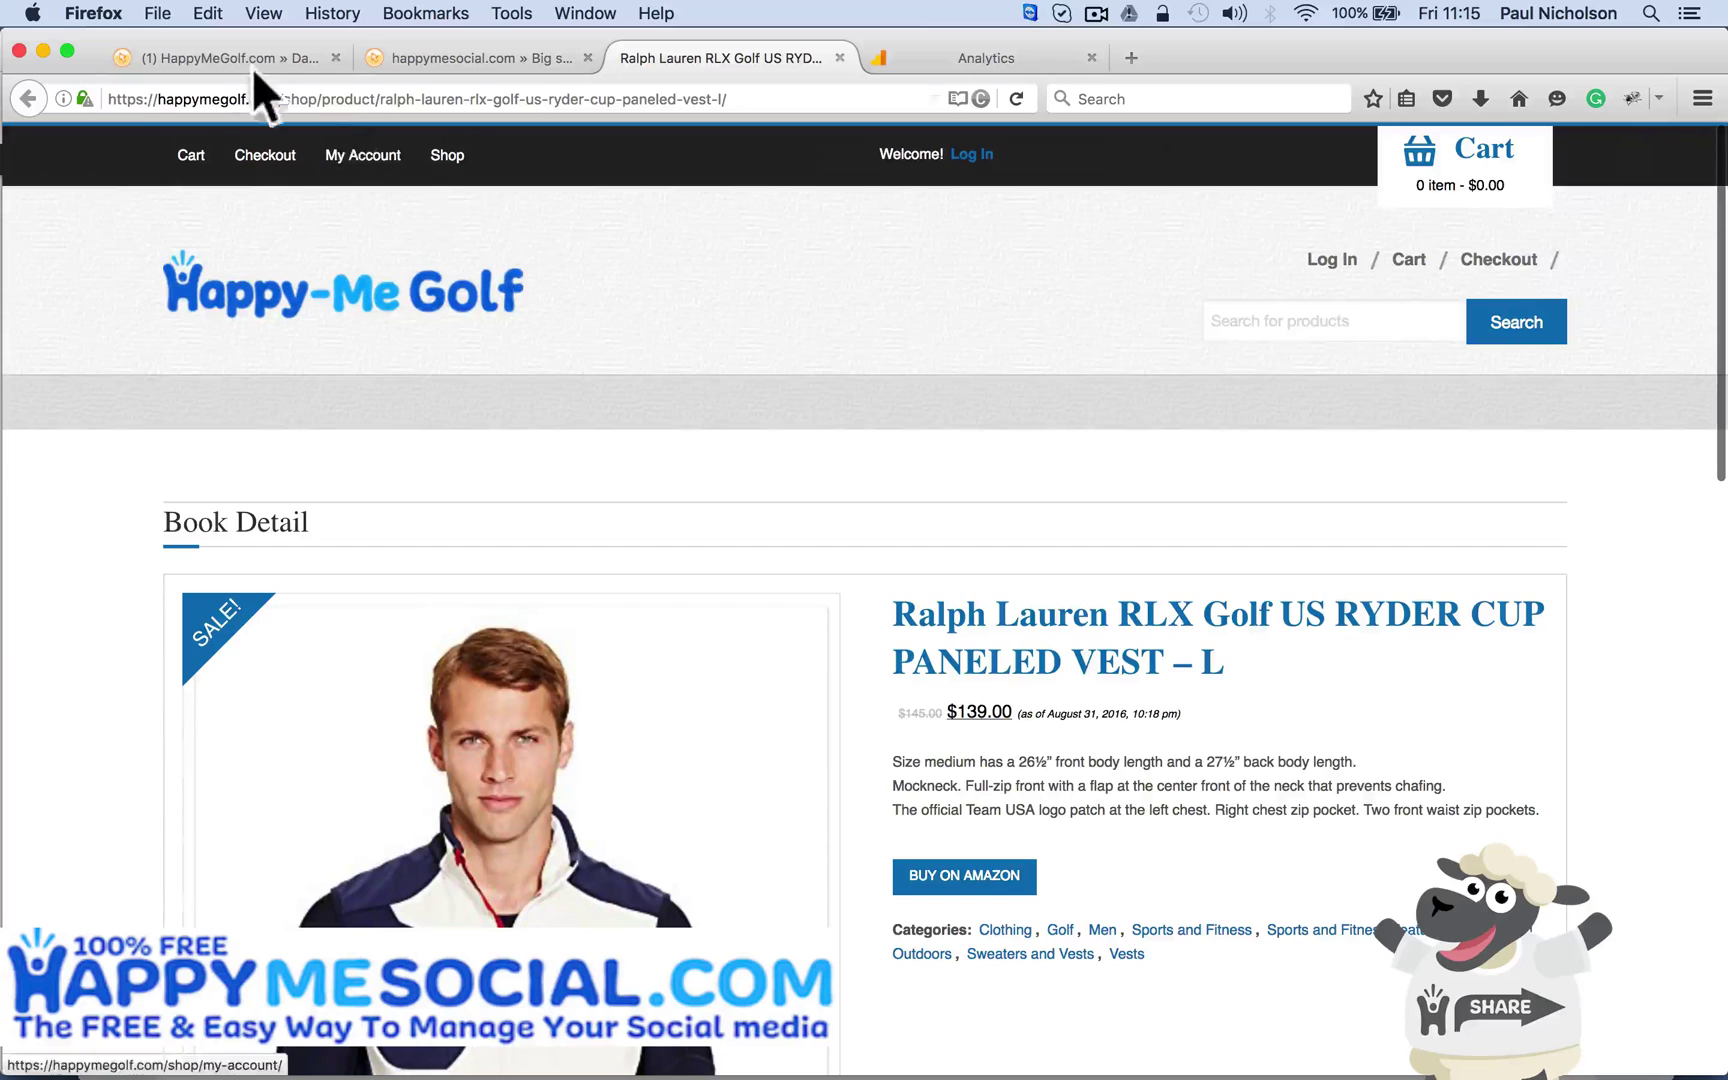
click(203, 55)
scroll(458, 434, up, 3)
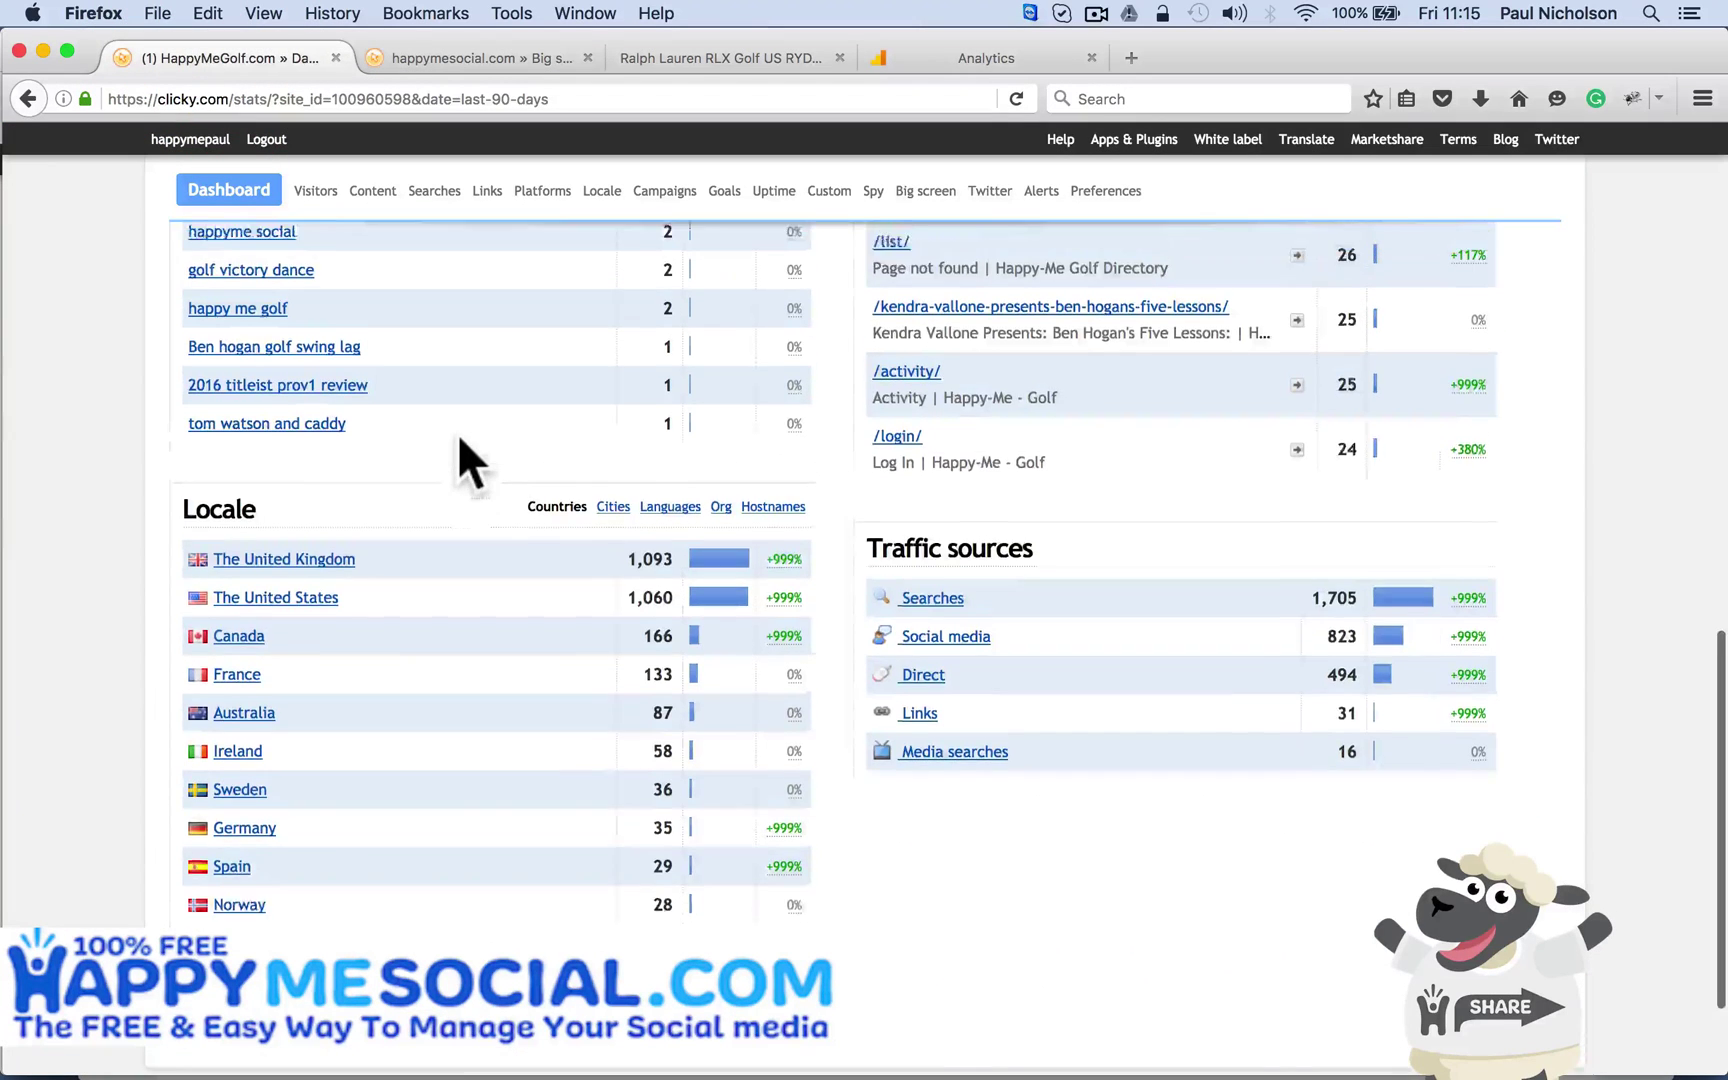
scroll(459, 438, up, 3)
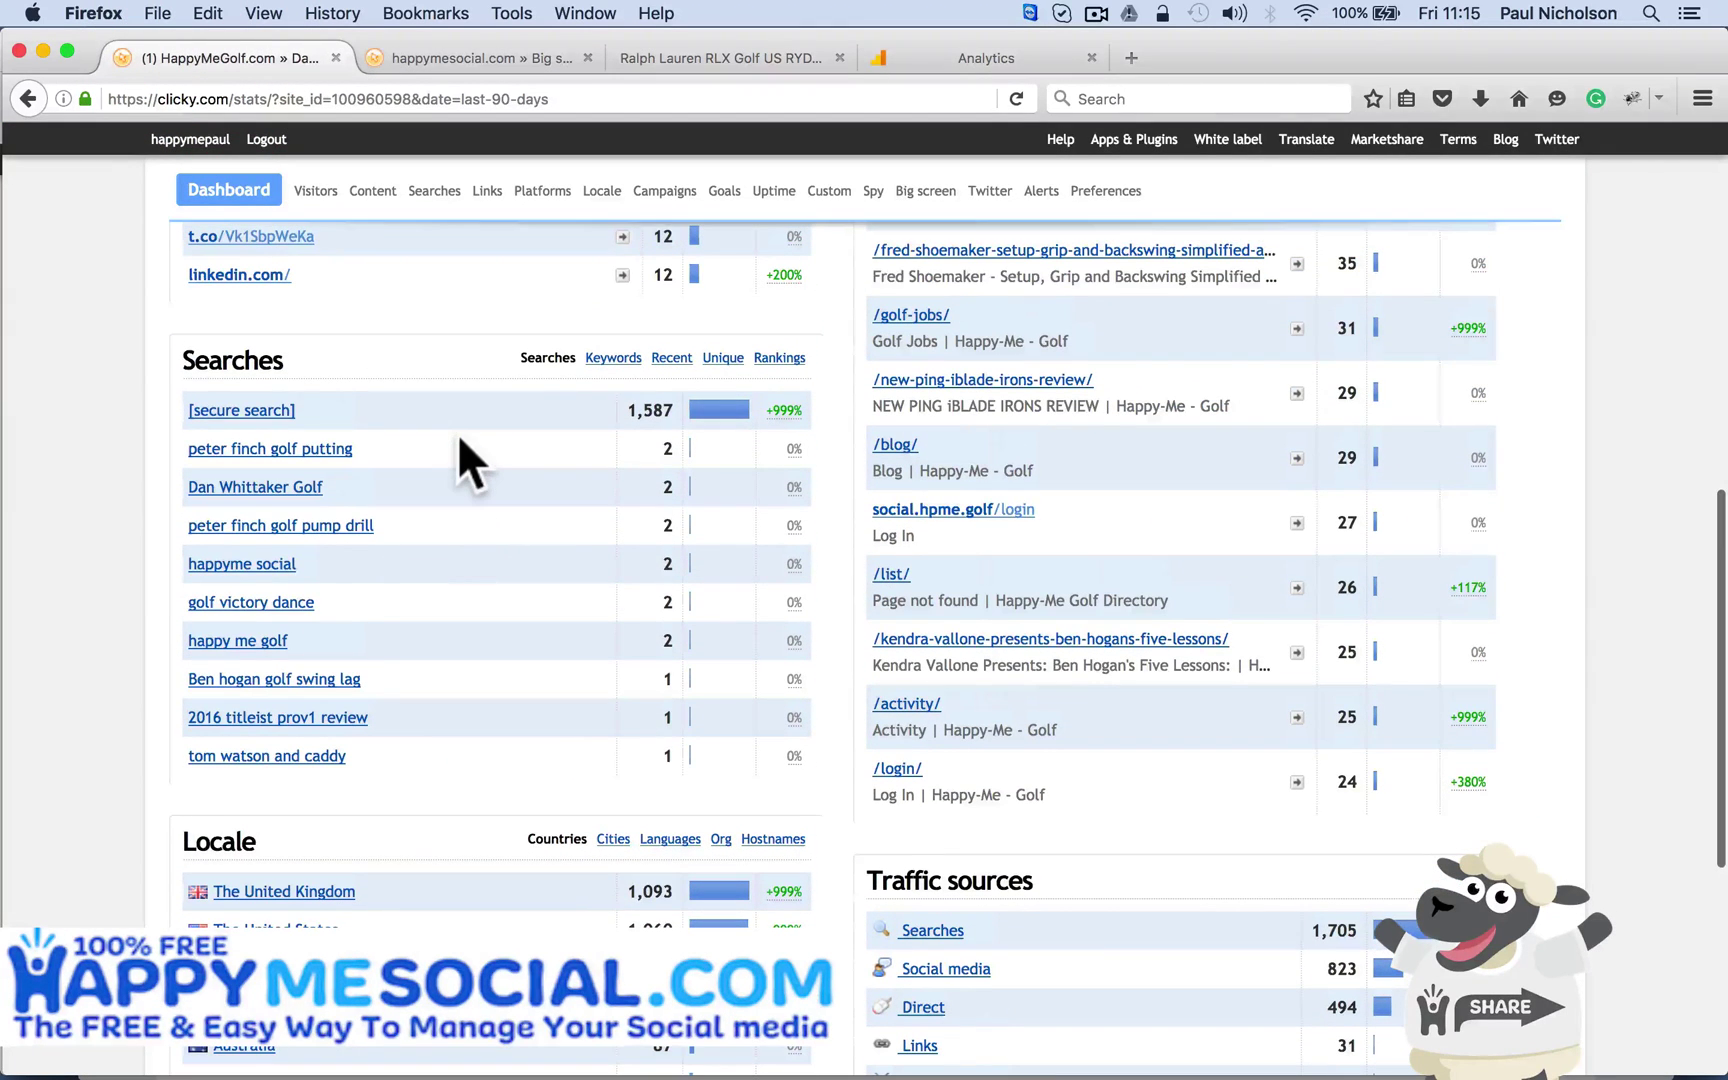
scroll(458, 434, up, 3)
scroll(458, 433, up, 3)
scroll(457, 433, up, 7)
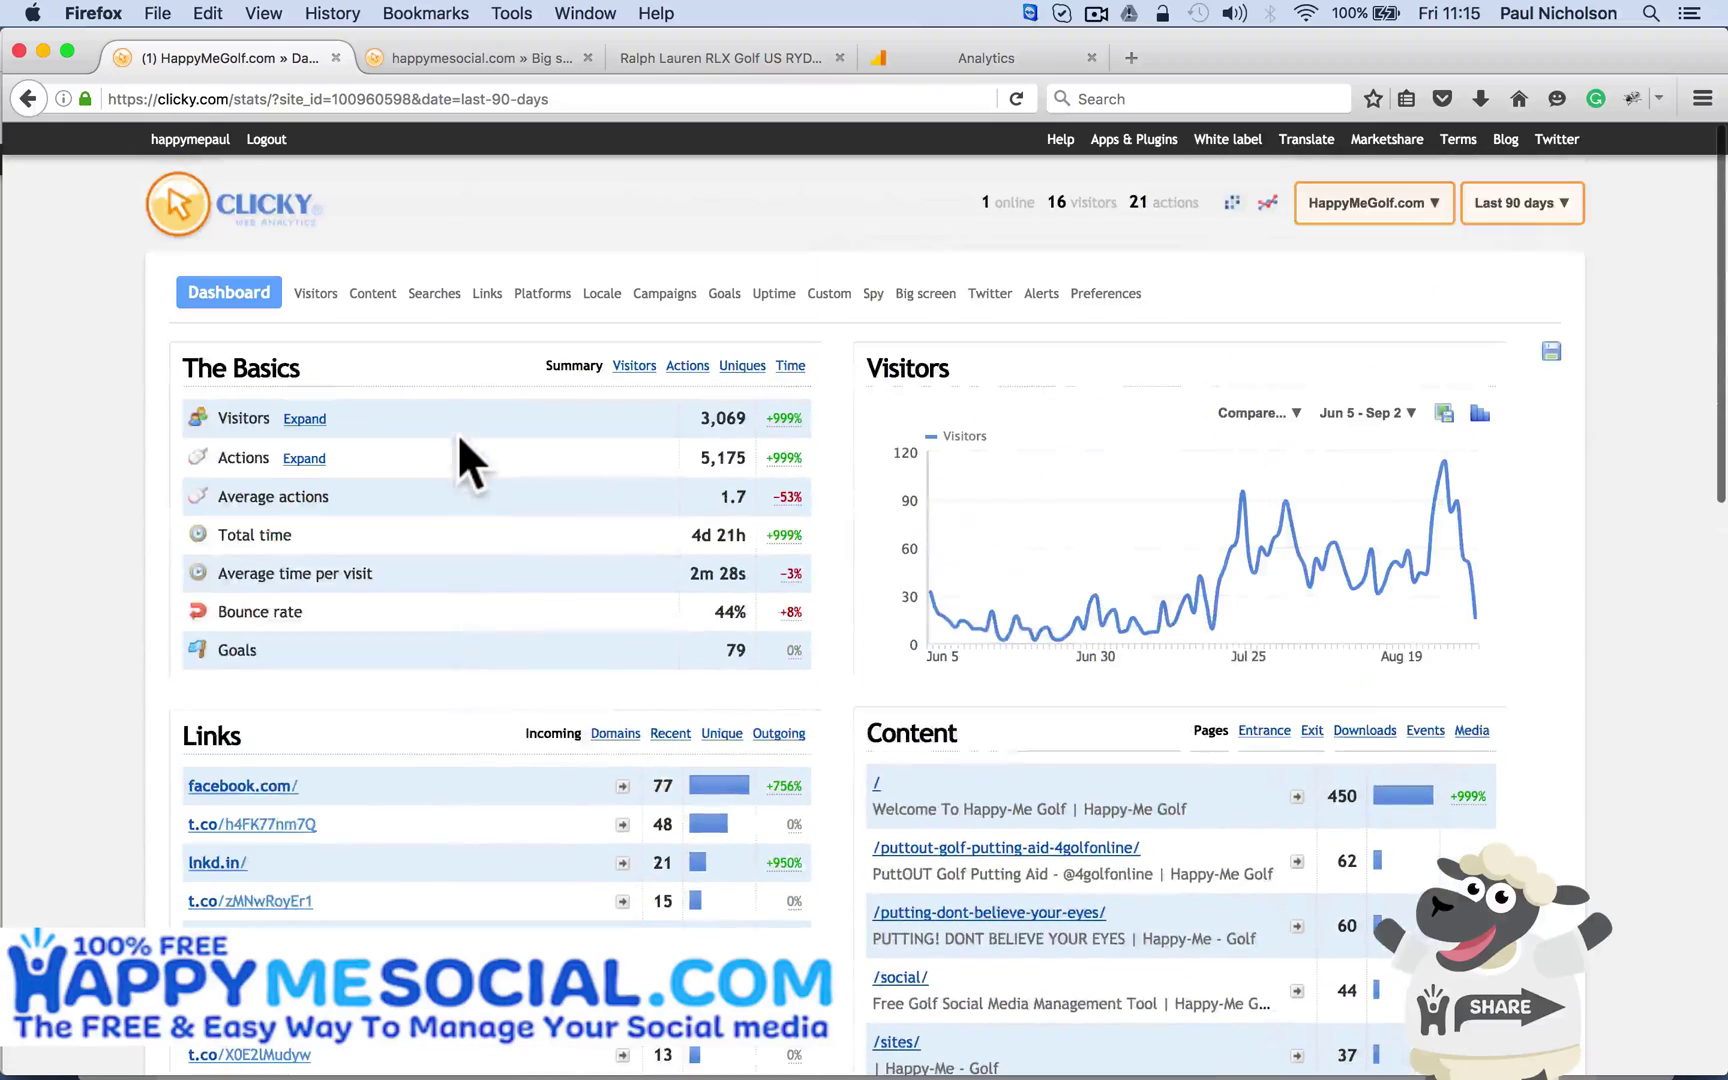
View bermudacl.com's Spy feed of Sep 2 visits, then return to the account home
click(223, 189)
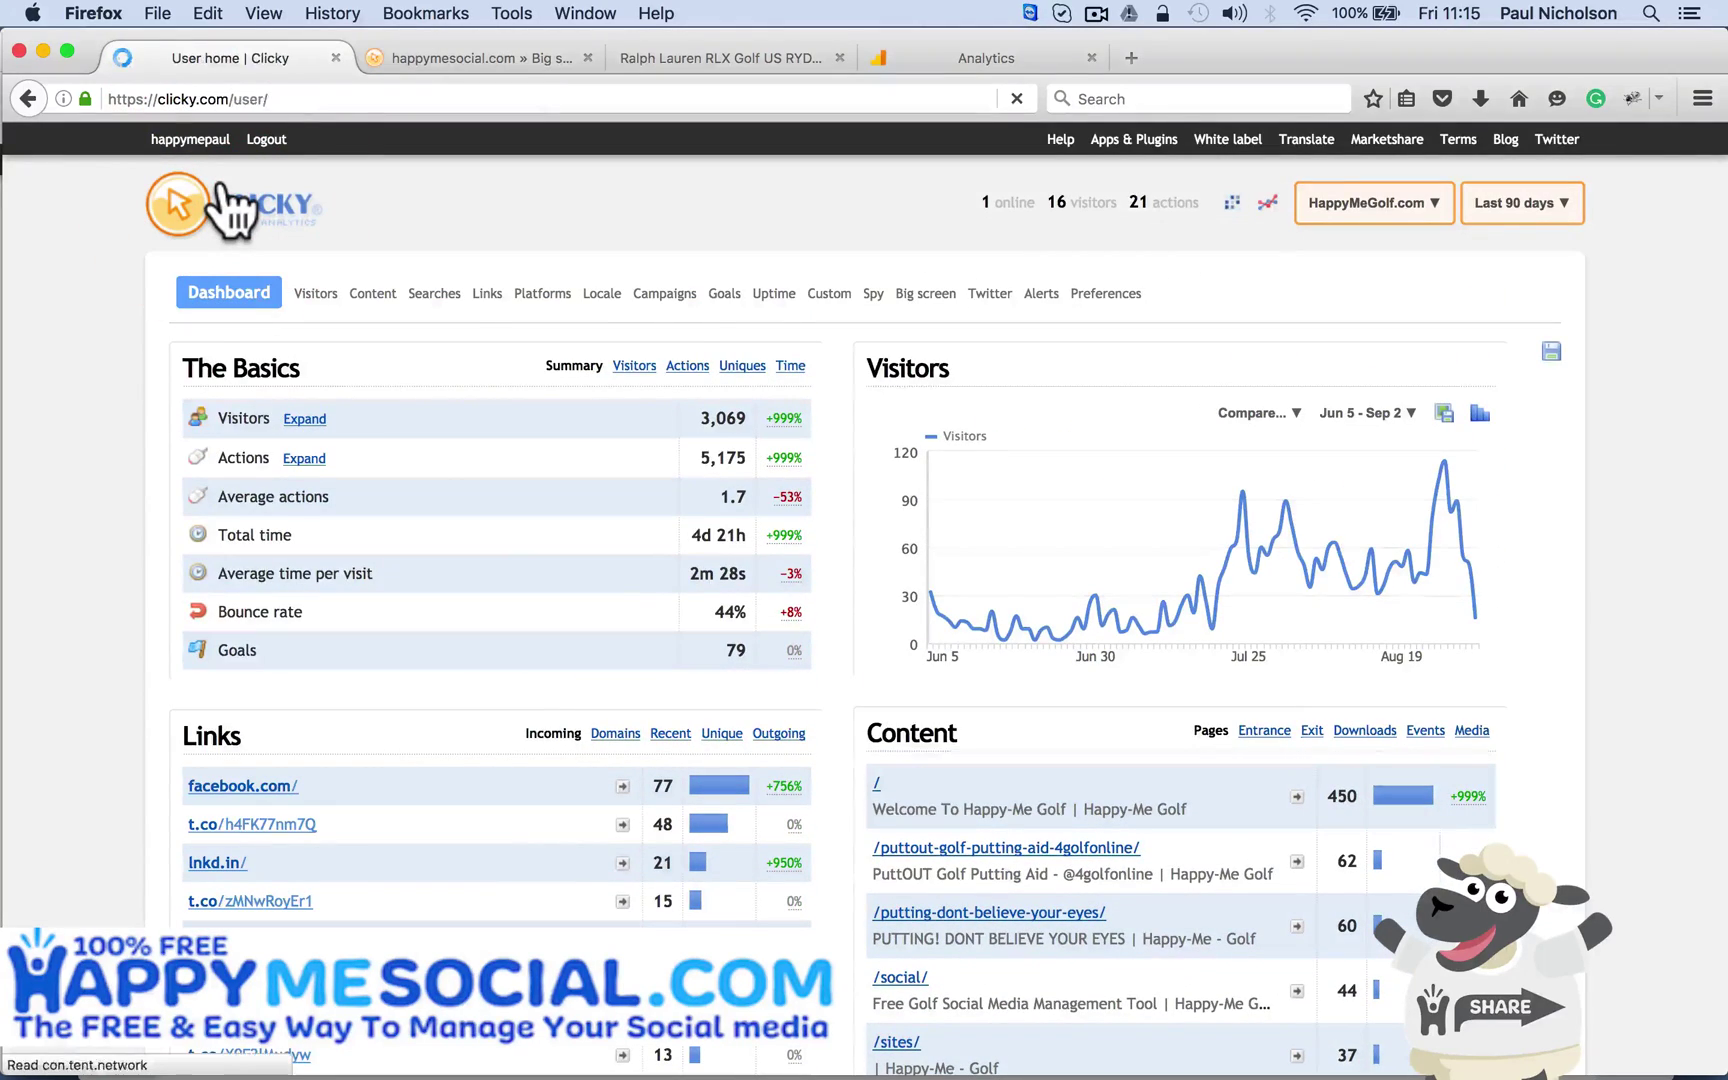
scroll(418, 671, down, 2)
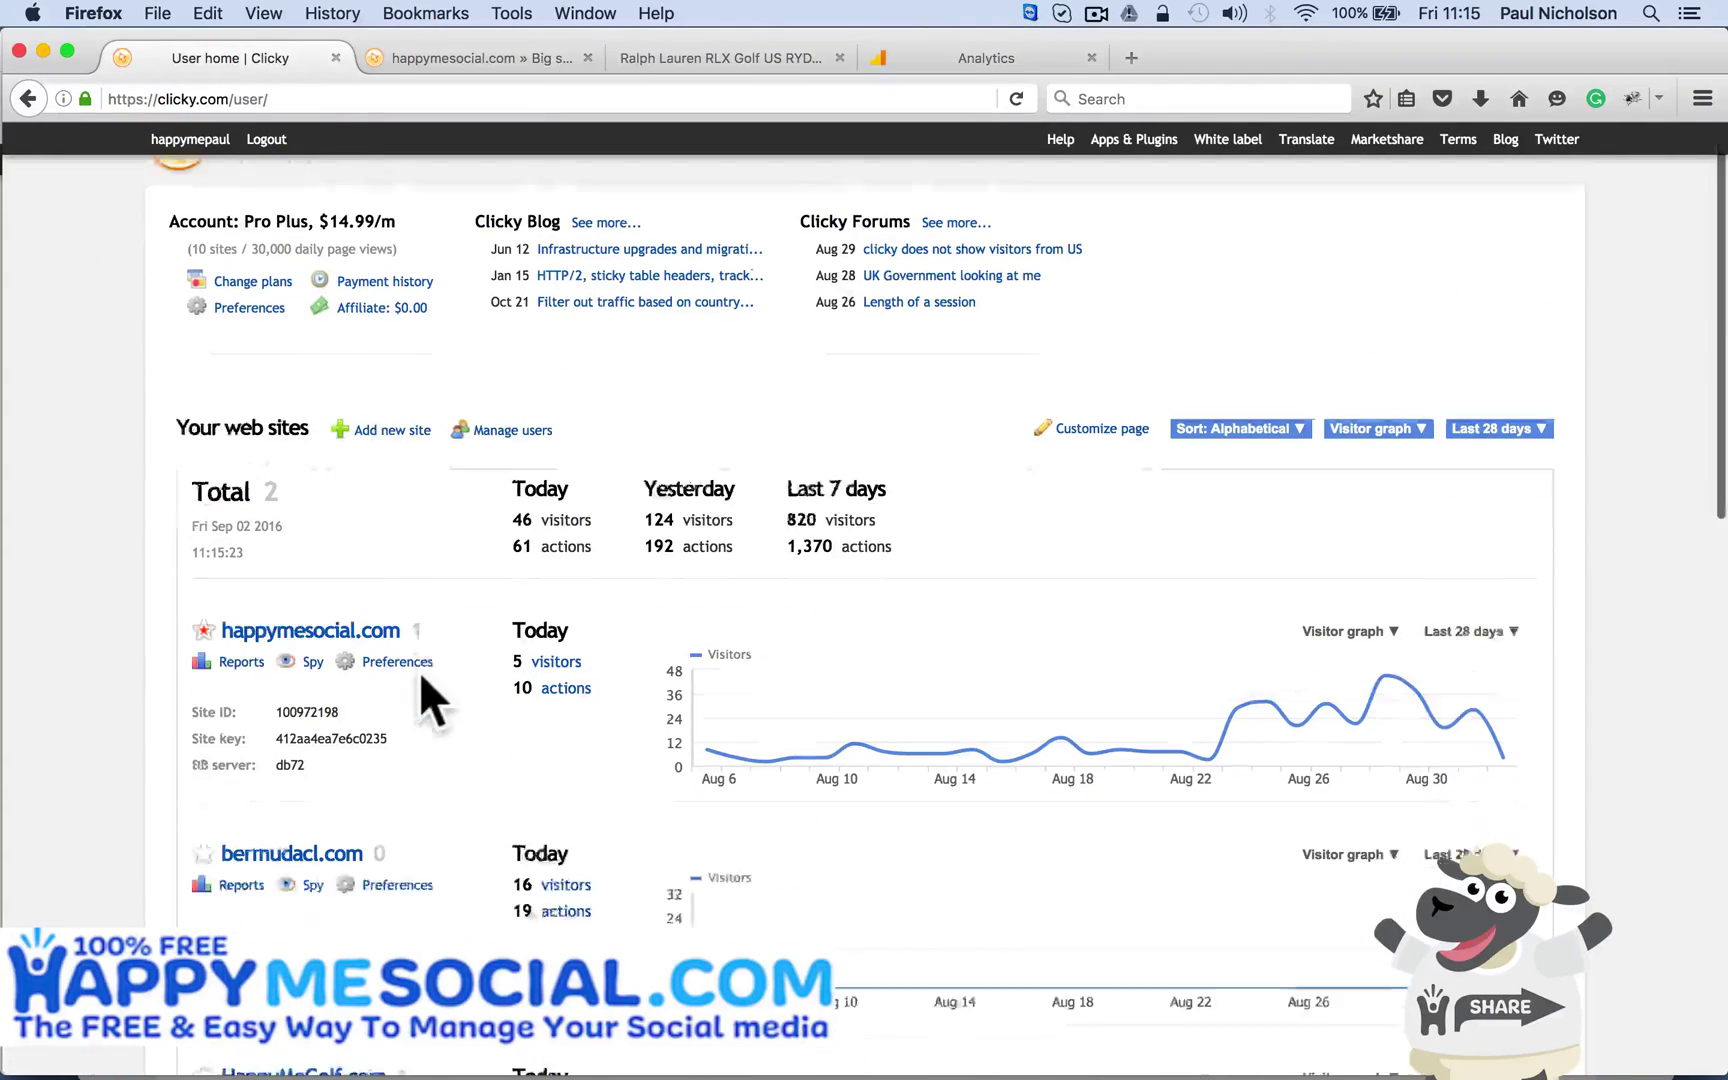
scroll(419, 671, down, 4)
scroll(374, 598, down, 2)
scroll(375, 598, down, 10)
scroll(364, 574, up, 5)
scroll(365, 574, up, 5)
scroll(365, 574, up, 5)
scroll(364, 574, up, 1)
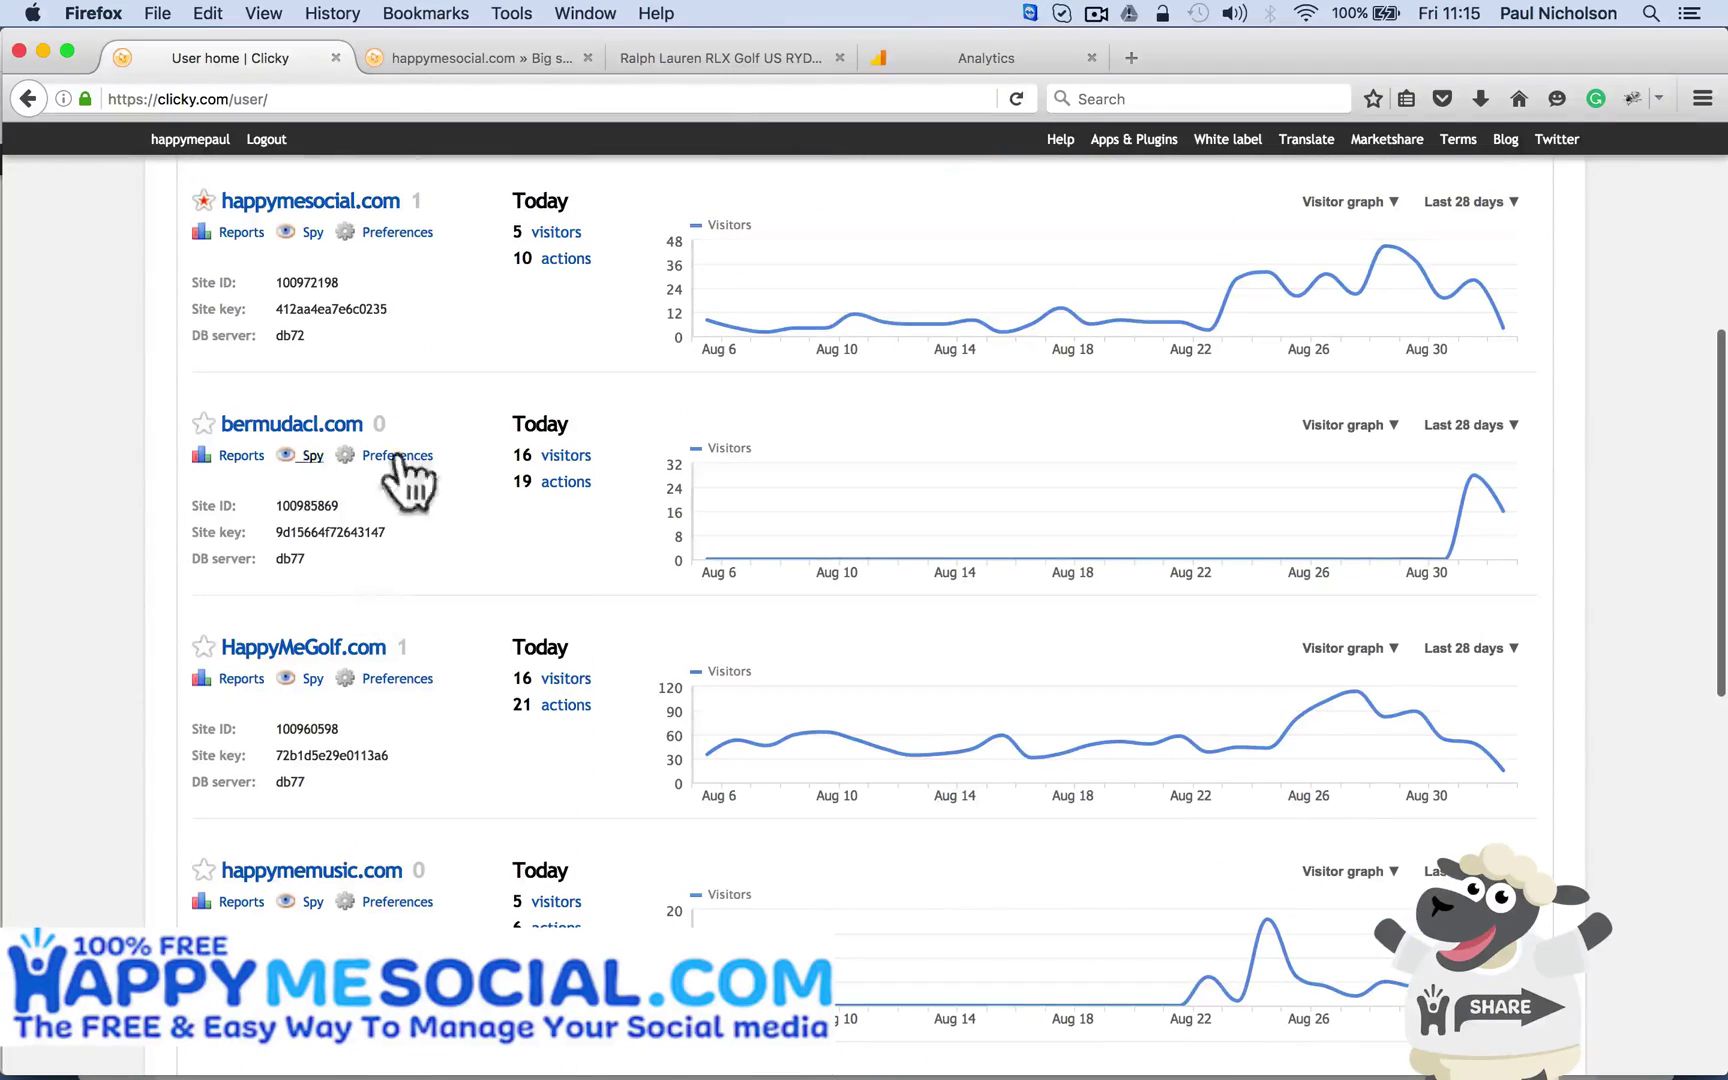
mouse_move(707, 557)
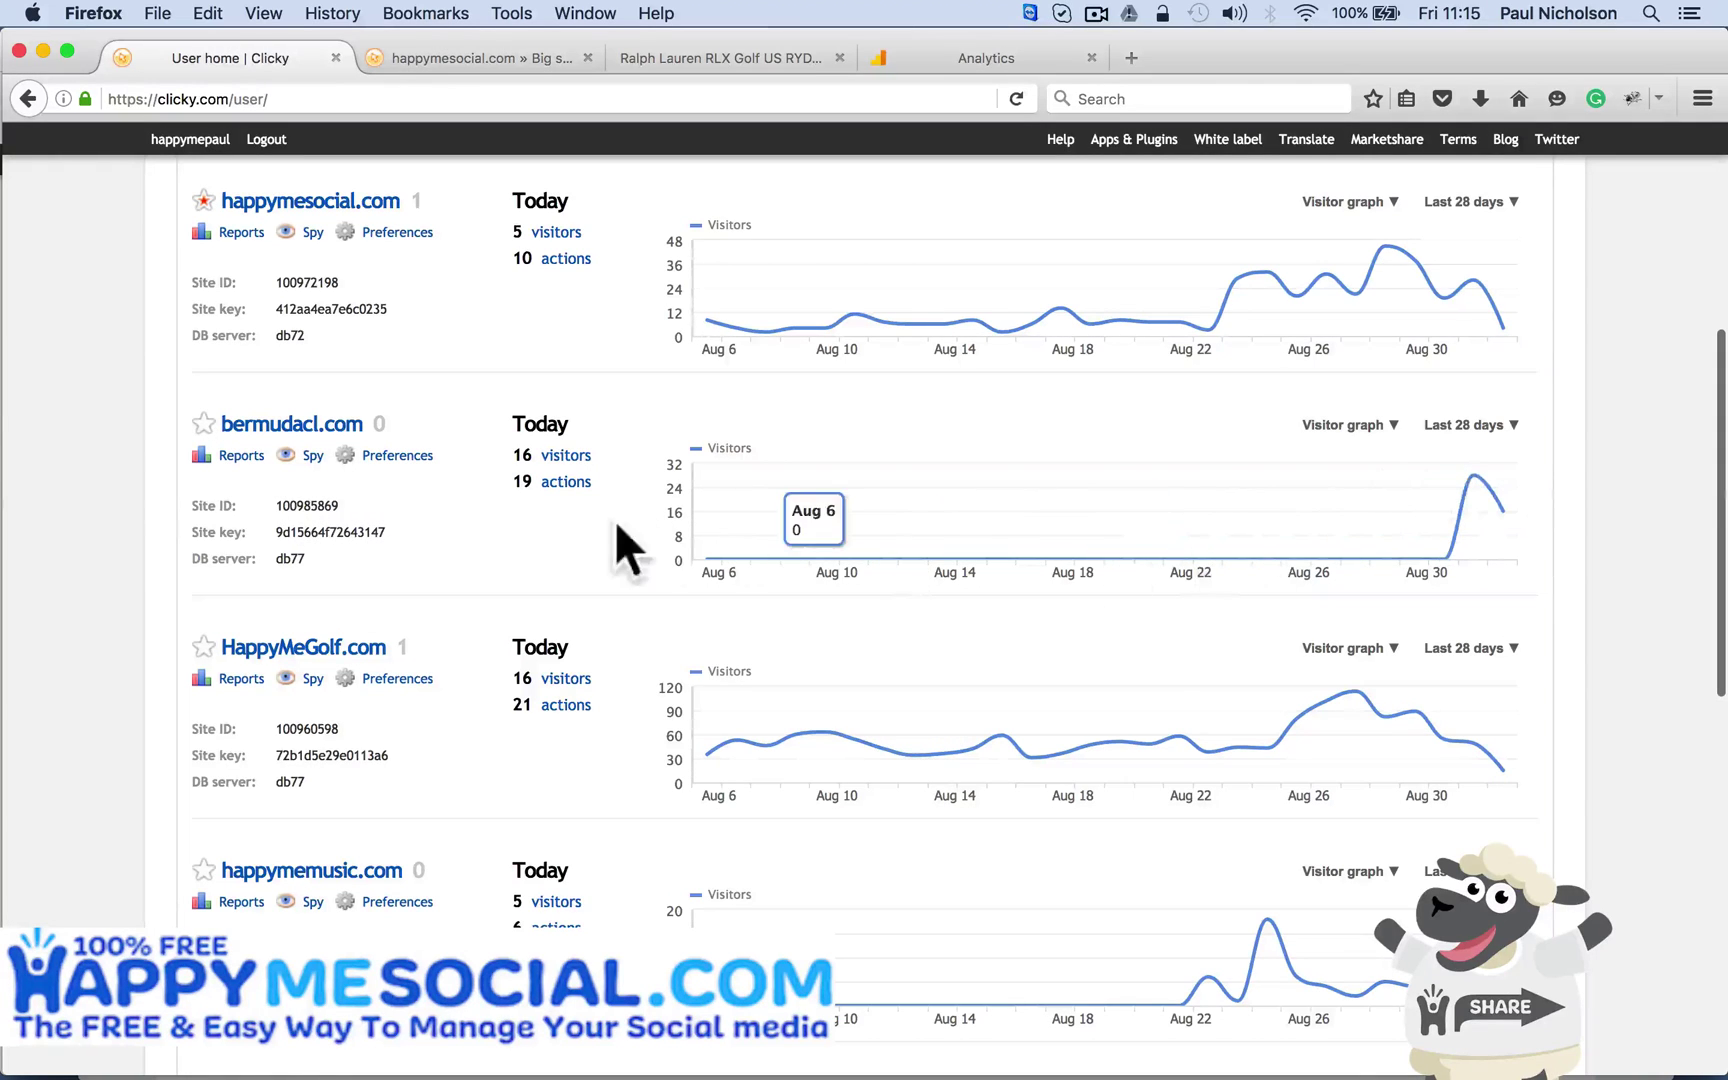
click(305, 451)
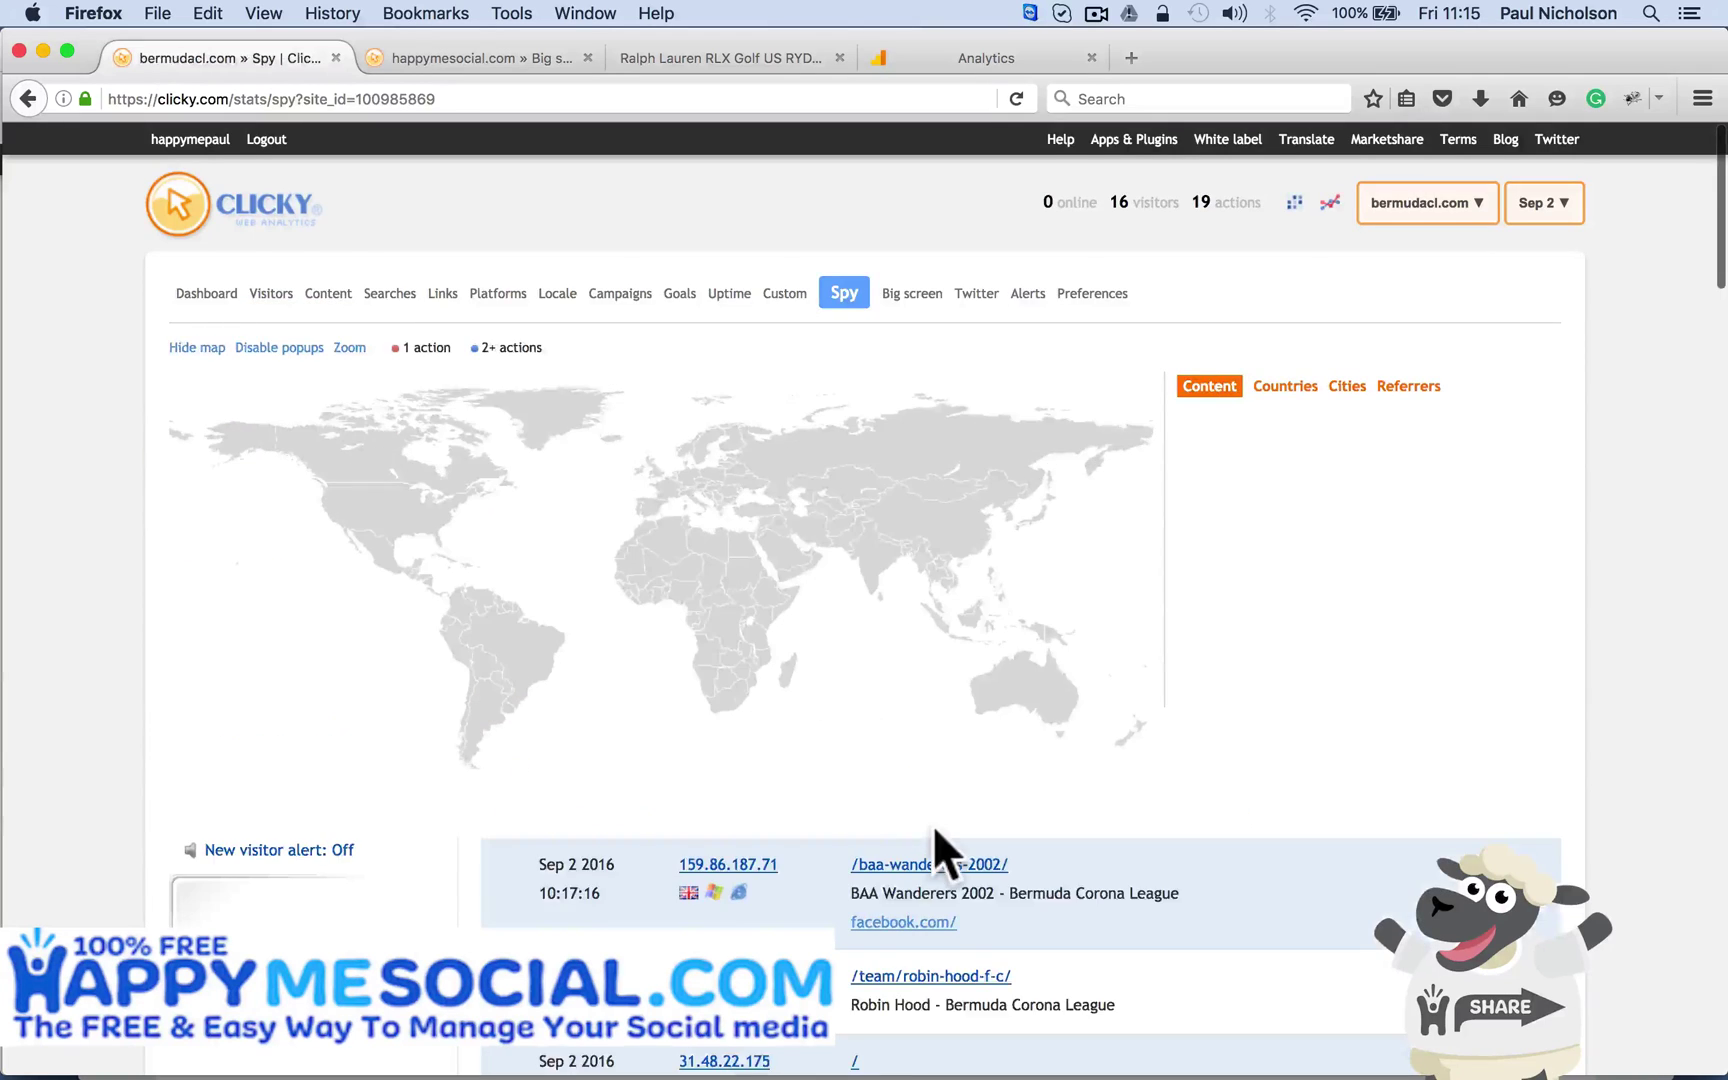
scroll(932, 825, down, 5)
scroll(931, 823, down, 5)
scroll(931, 823, down, 3)
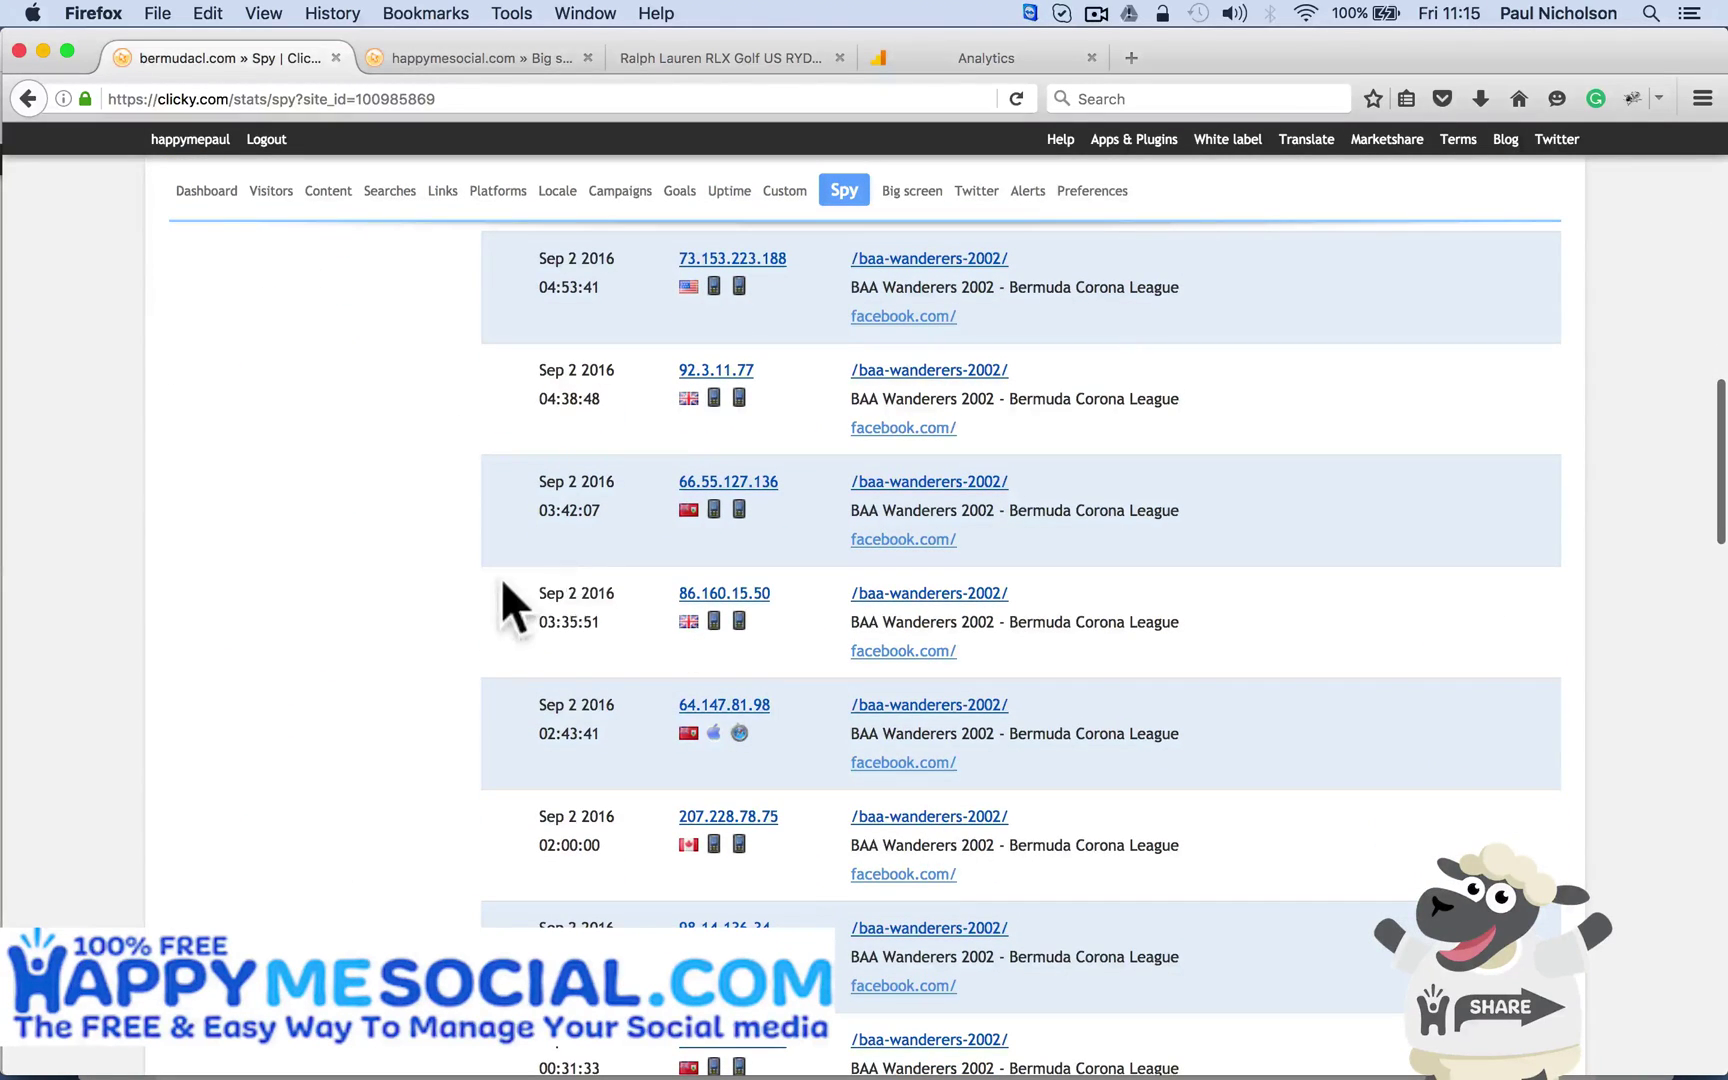
scroll(441, 484, up, 10)
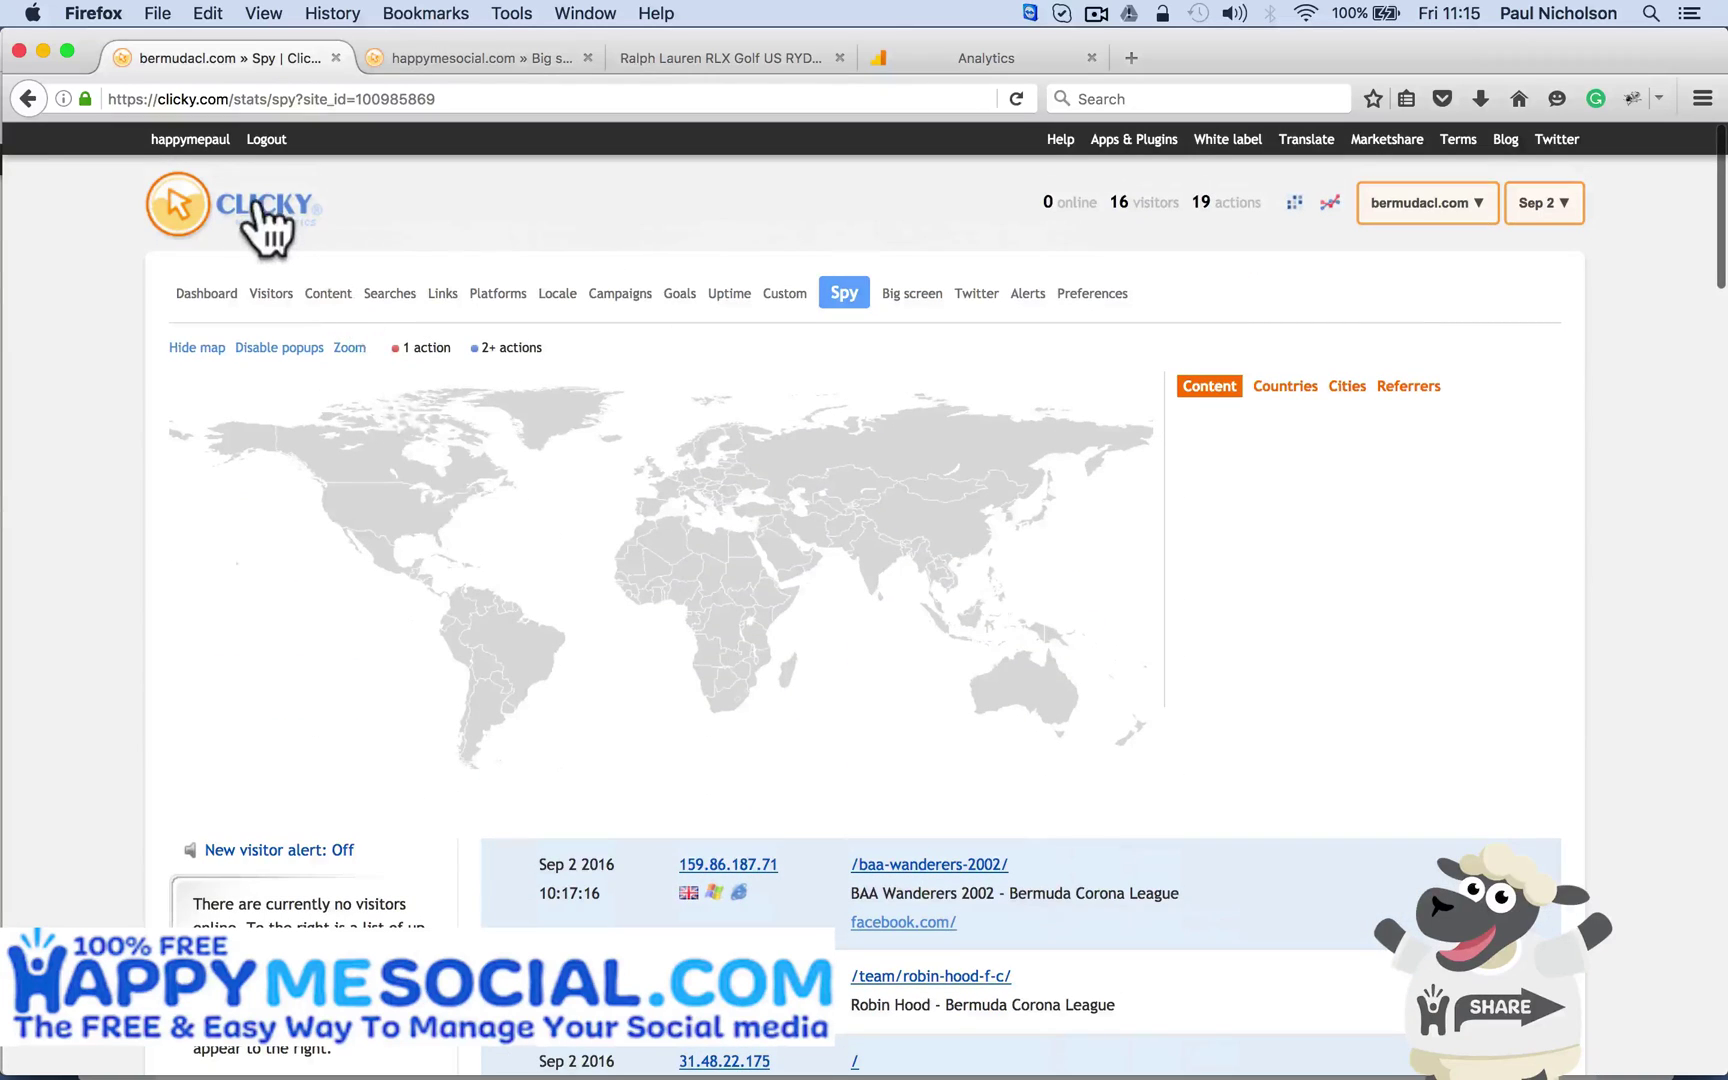
click(267, 216)
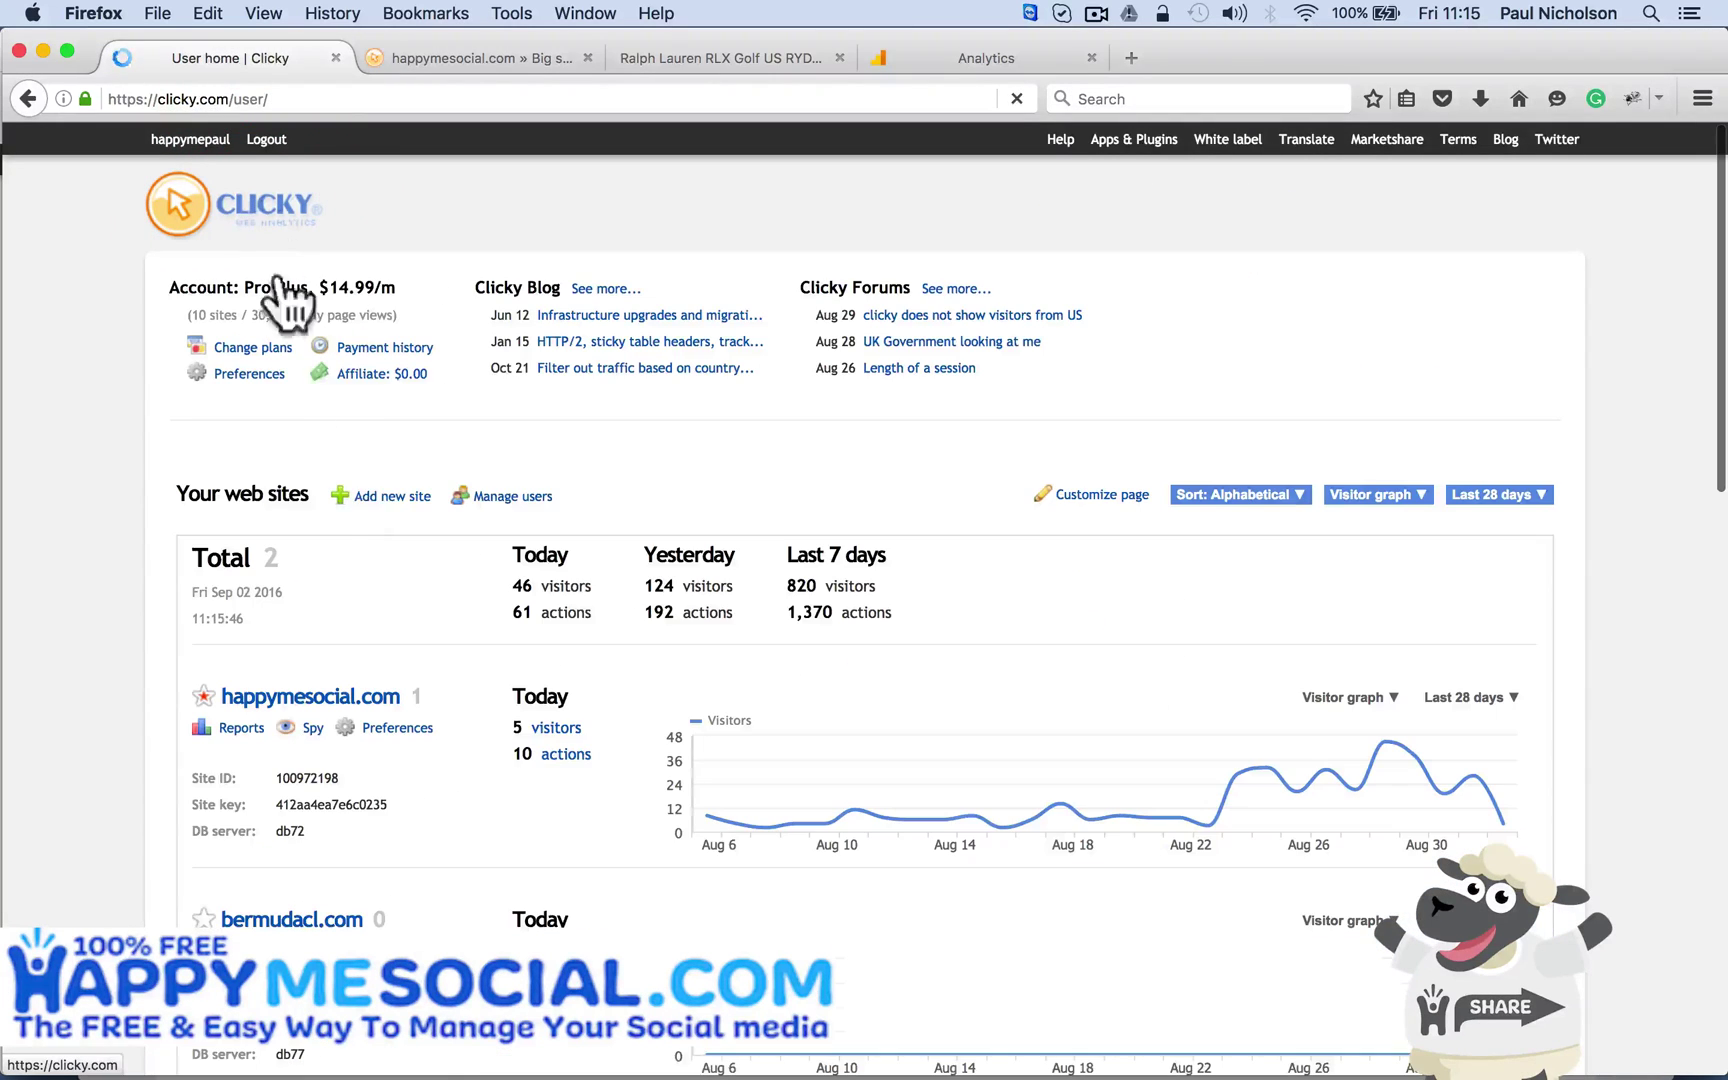
scroll(410, 629, down, 3)
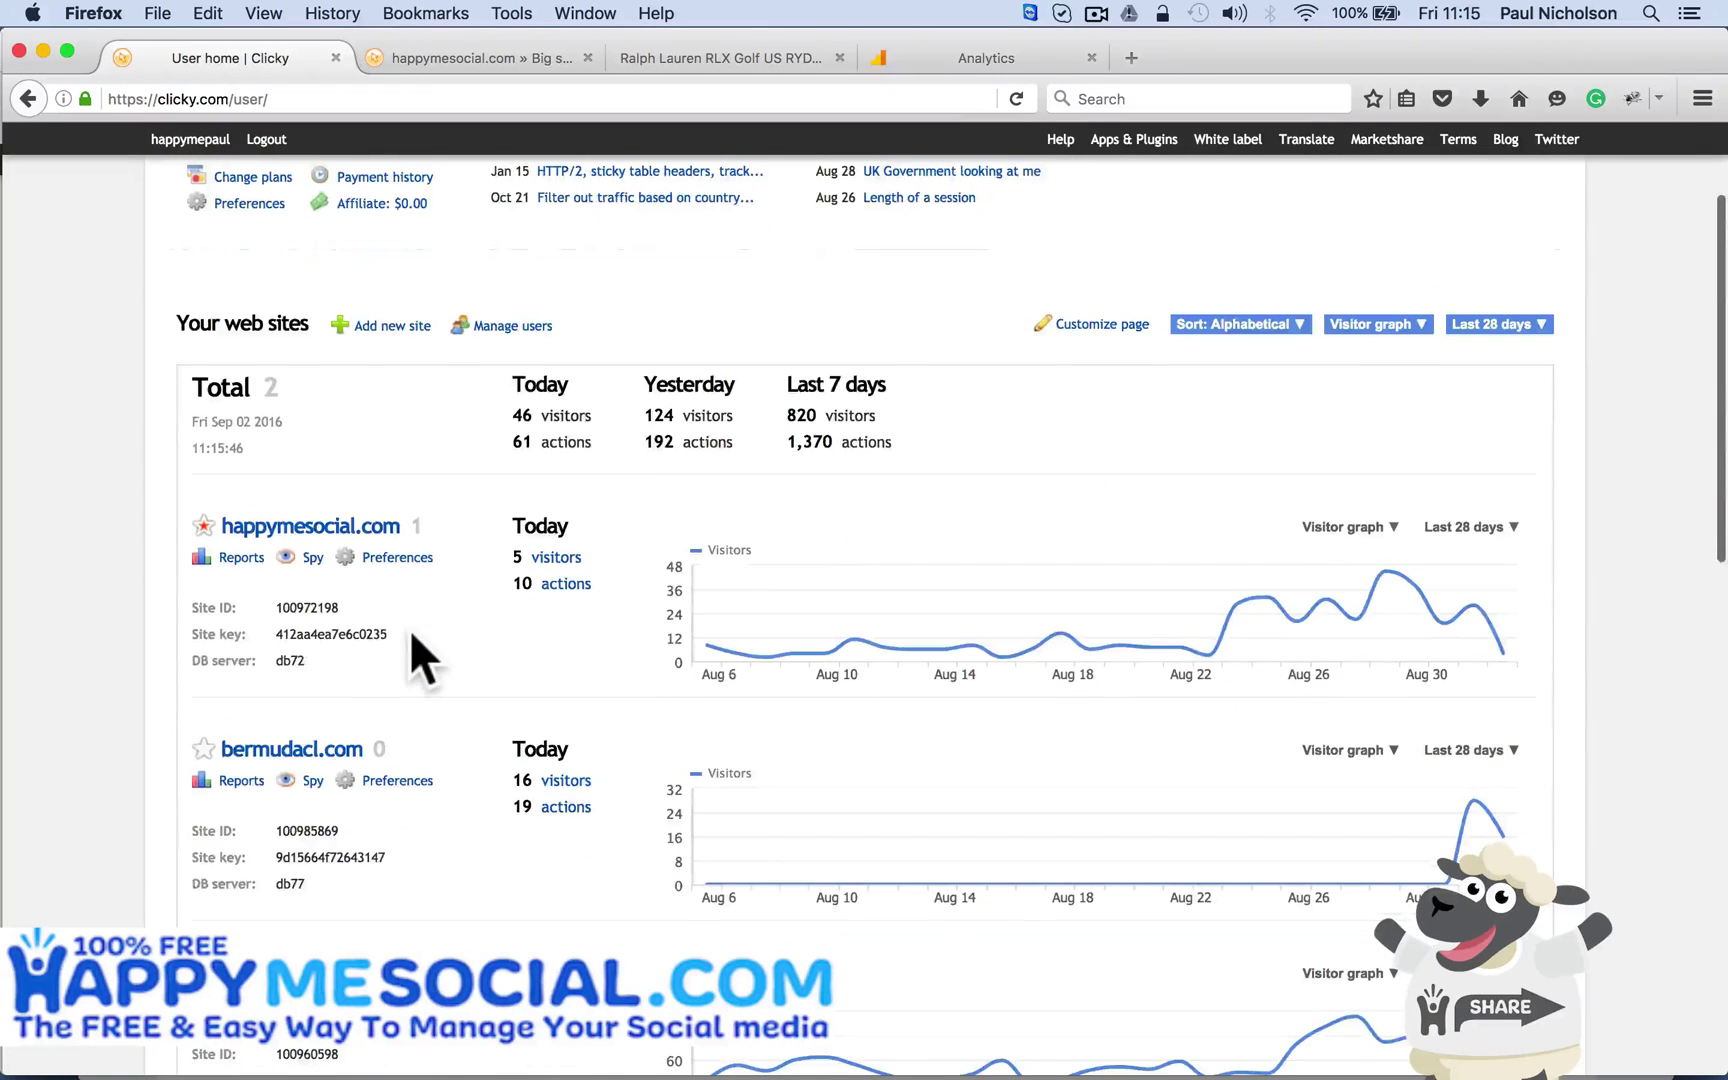